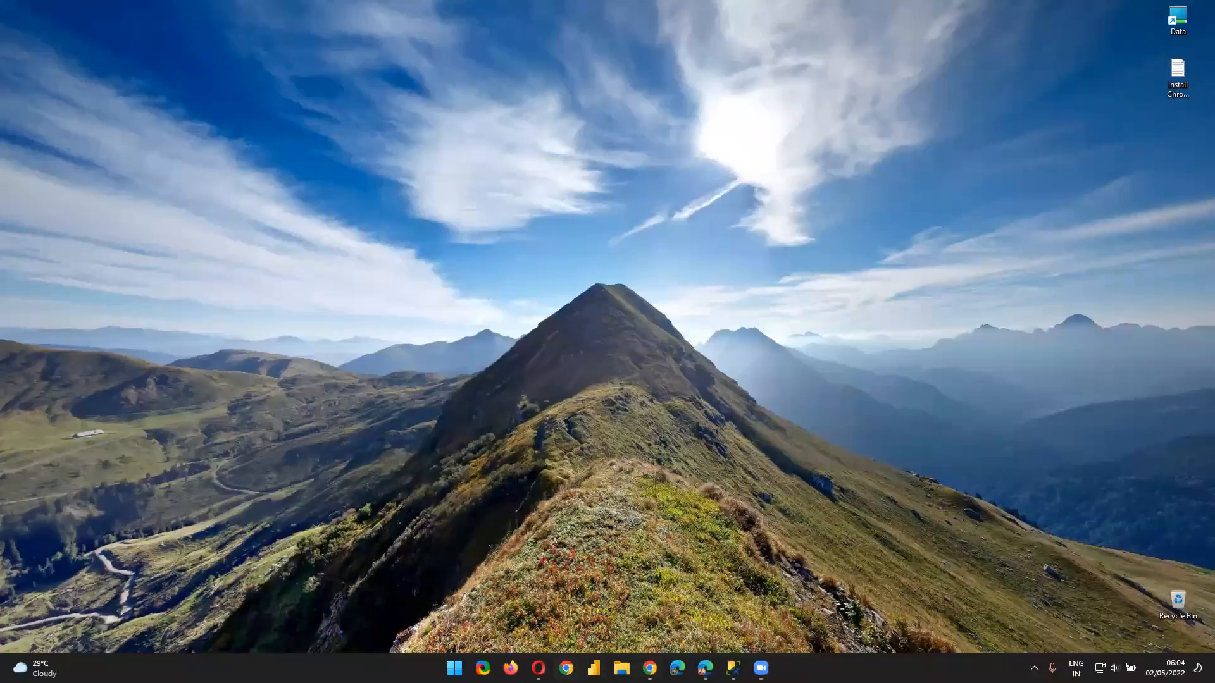
# In Opera, open a new tab to app.powerbi.com and close the Google Drive tab
pyautogui.moveTo(537, 668)
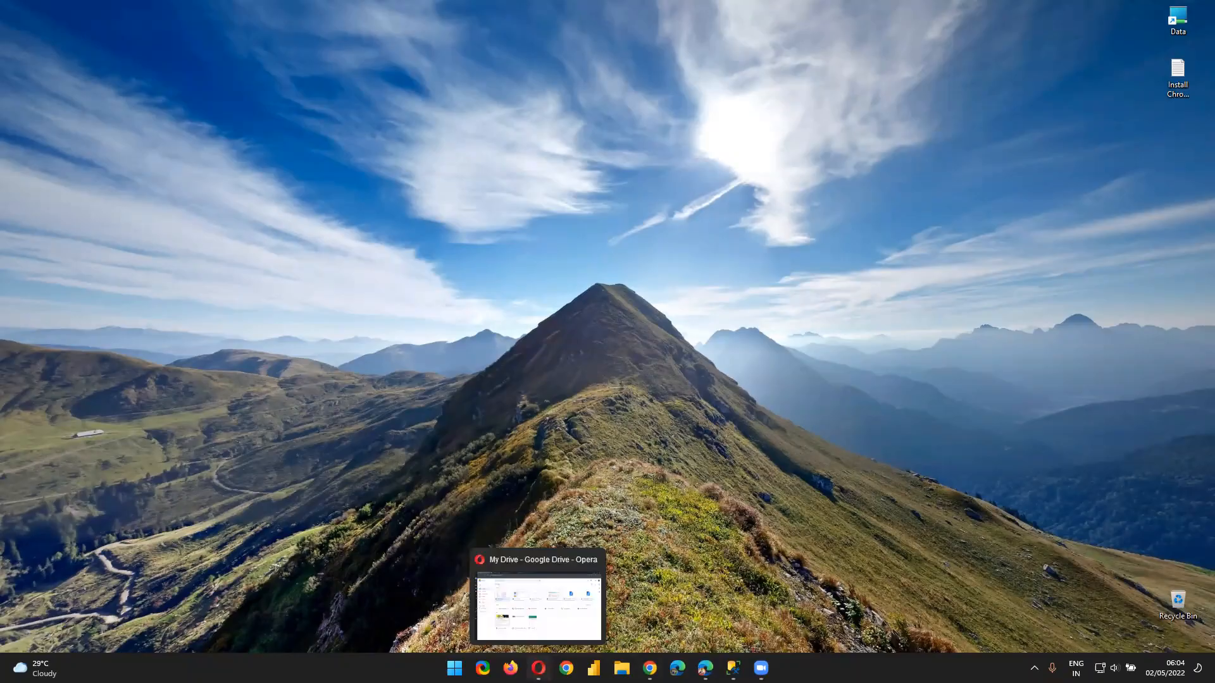
pyautogui.click(538, 668)
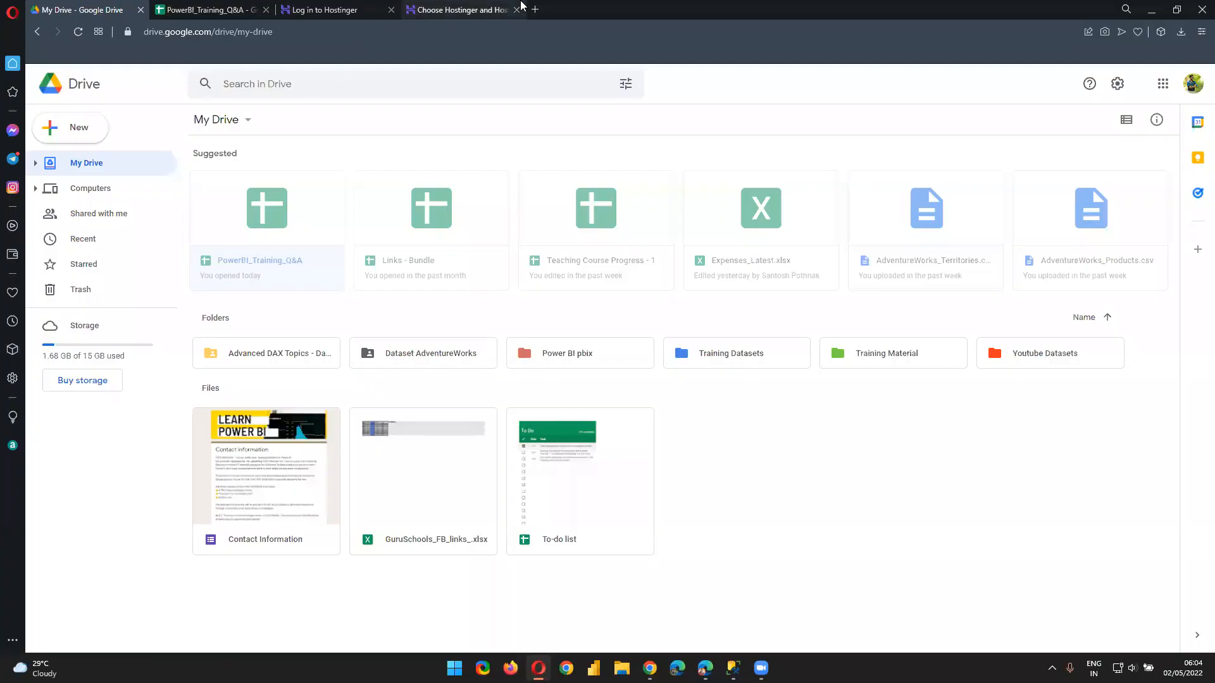
pyautogui.click(534, 10)
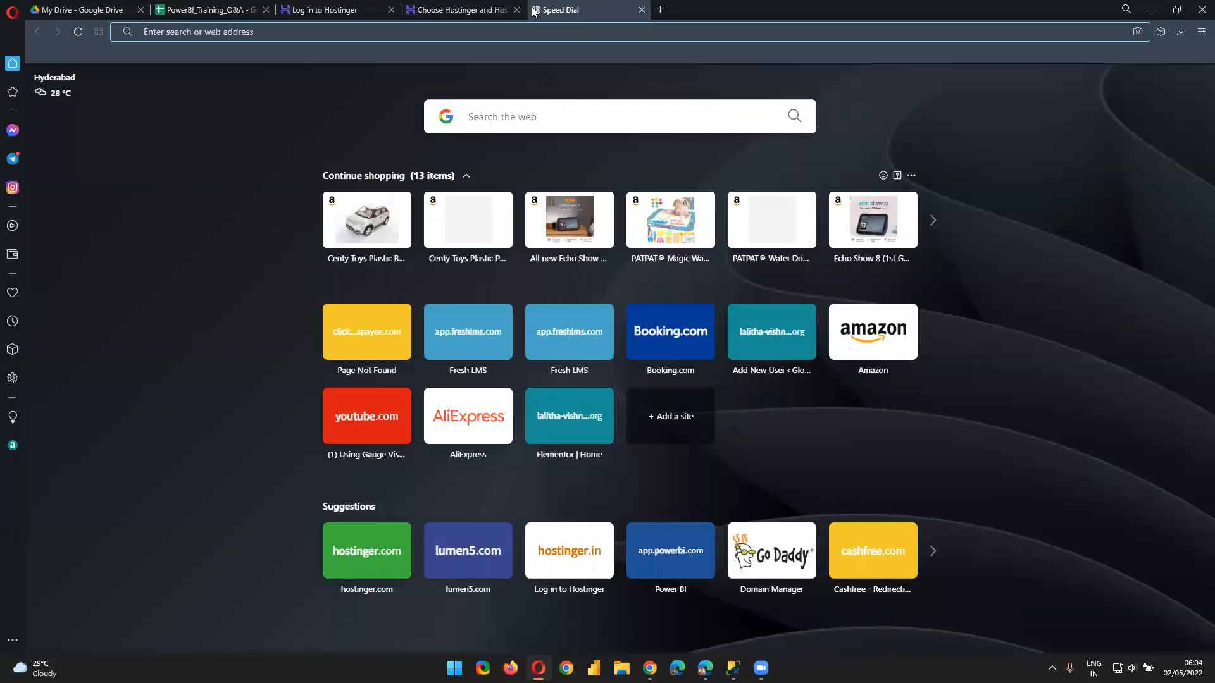
pyautogui.write('ap')
pyautogui.press('Return')
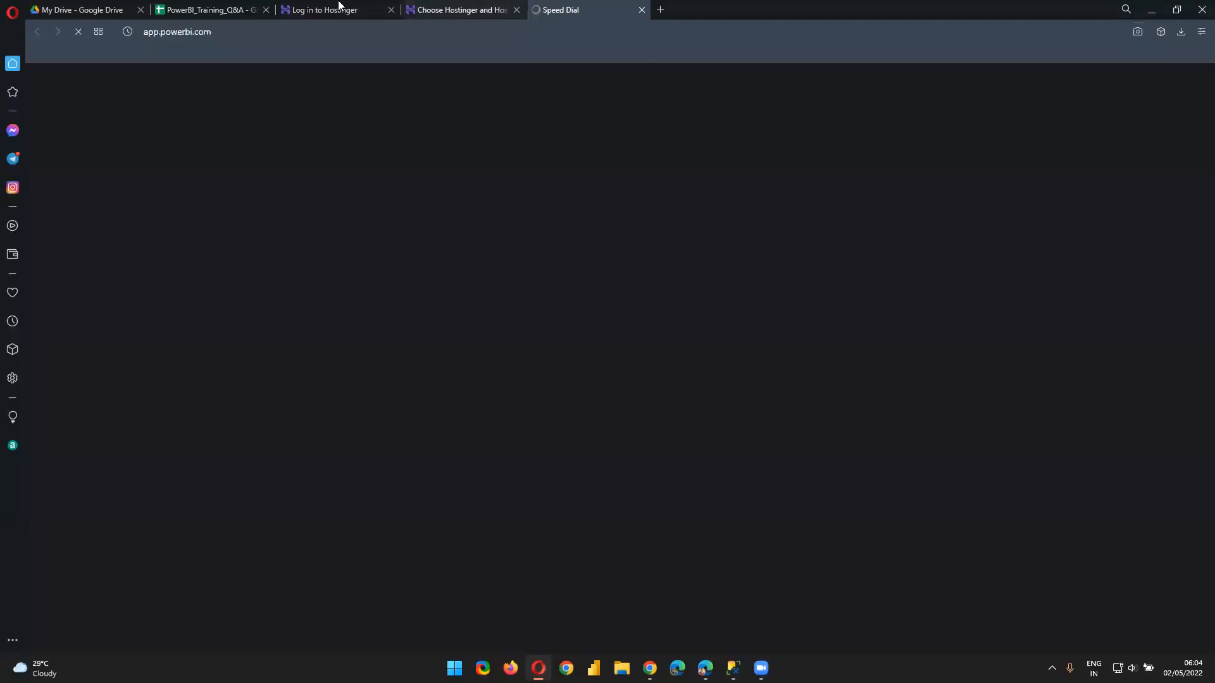
pyautogui.click(138, 10)
# Close the training spreadsheet and Hostinger browser tabs
pyautogui.click(137, 11)
pyautogui.middleClick(137, 12)
pyautogui.middleClick(137, 12)
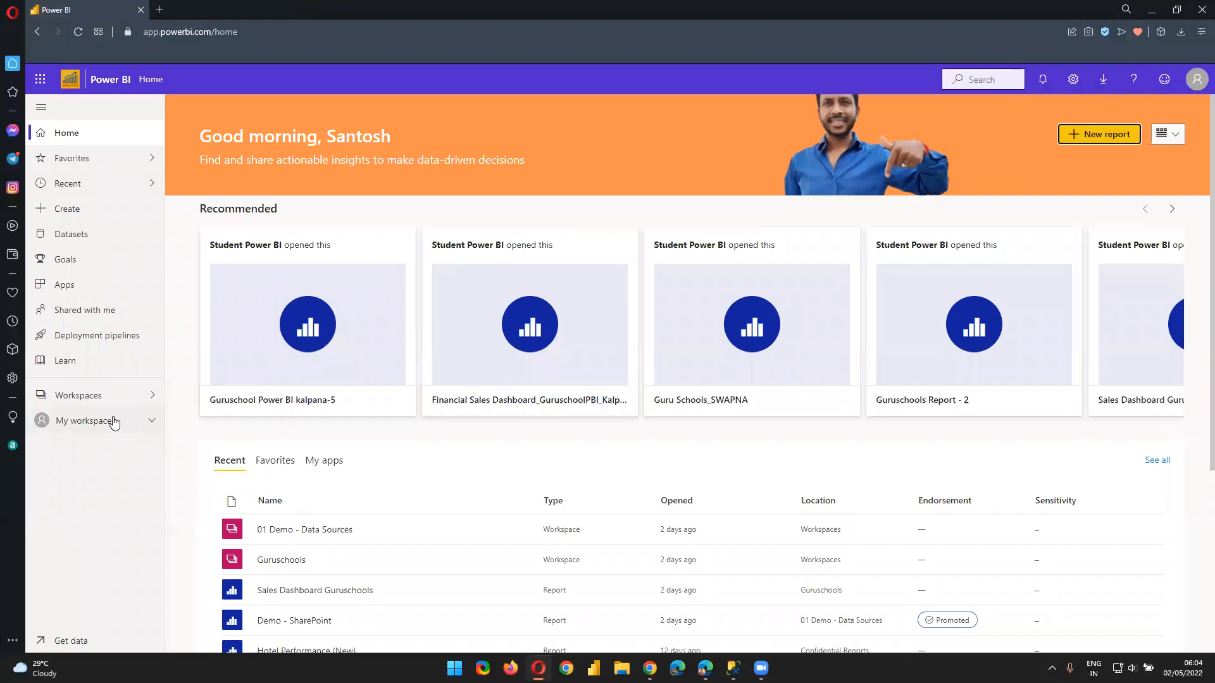
# Browse the Workspaces list and open My workspace
pyautogui.click(130, 396)
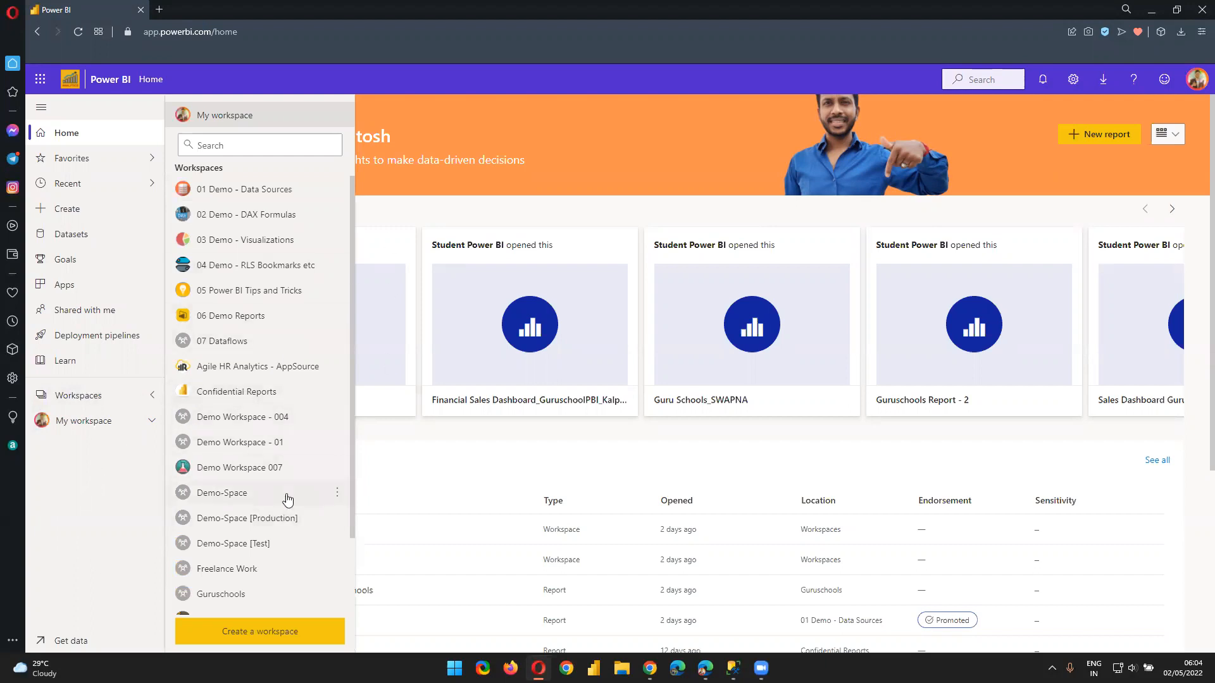
pyautogui.click(104, 546)
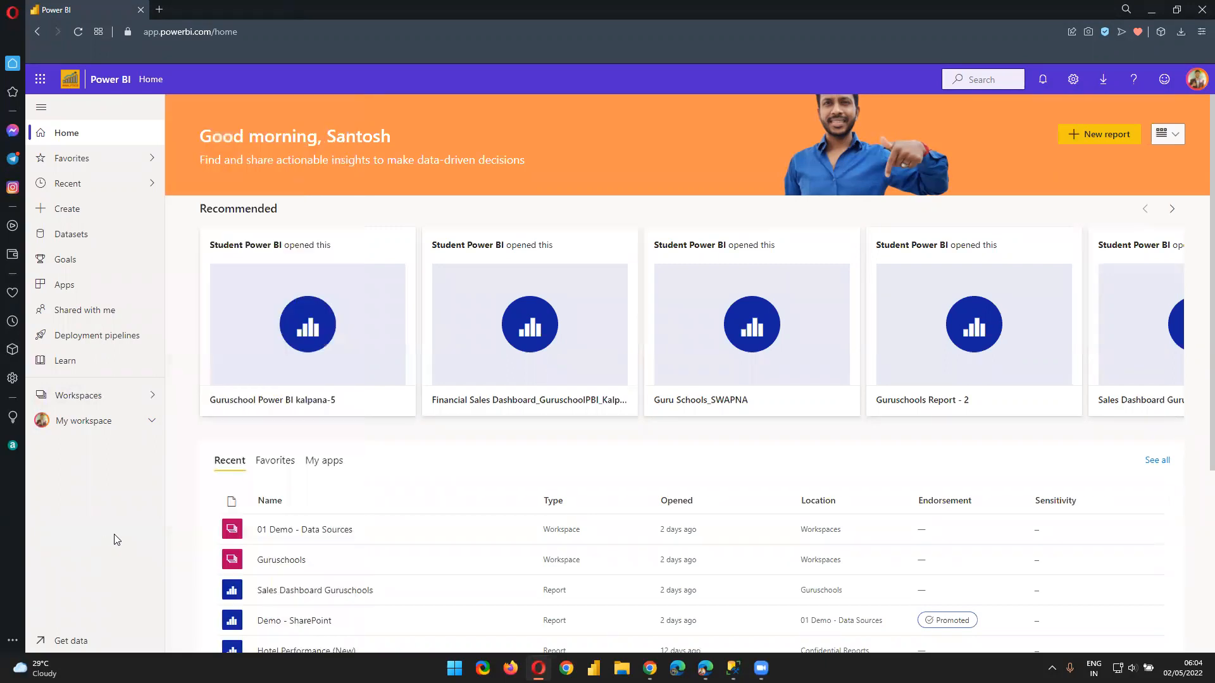
pyautogui.click(112, 401)
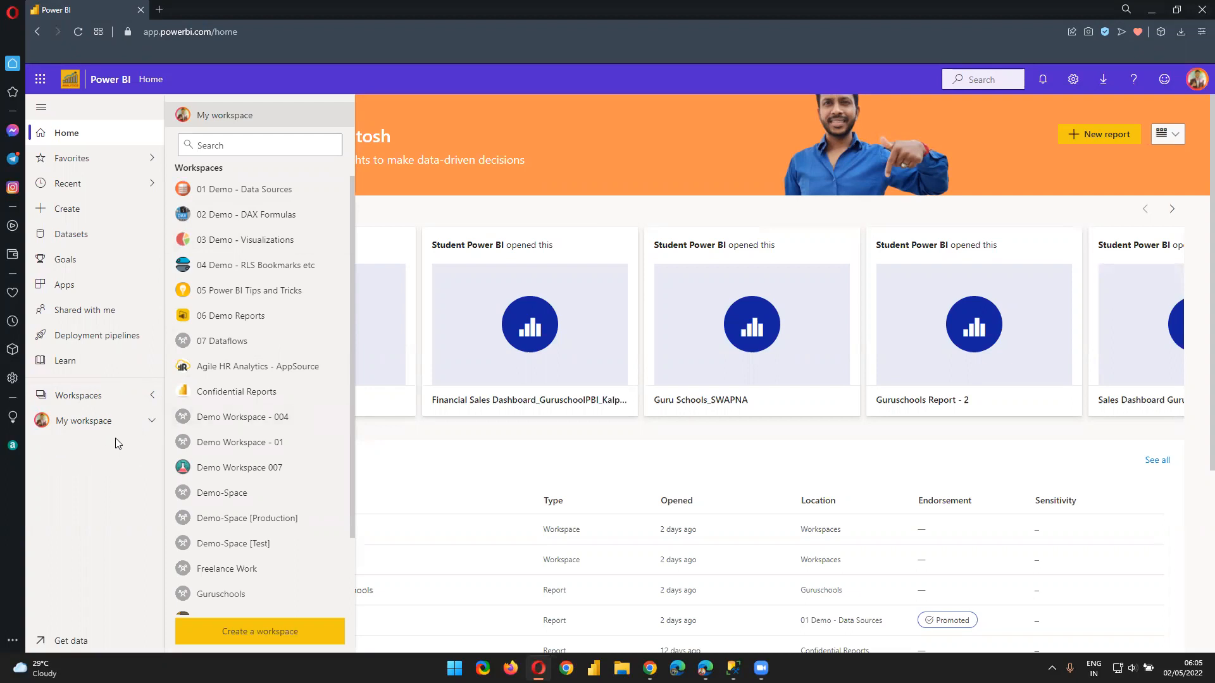
pyautogui.click(113, 397)
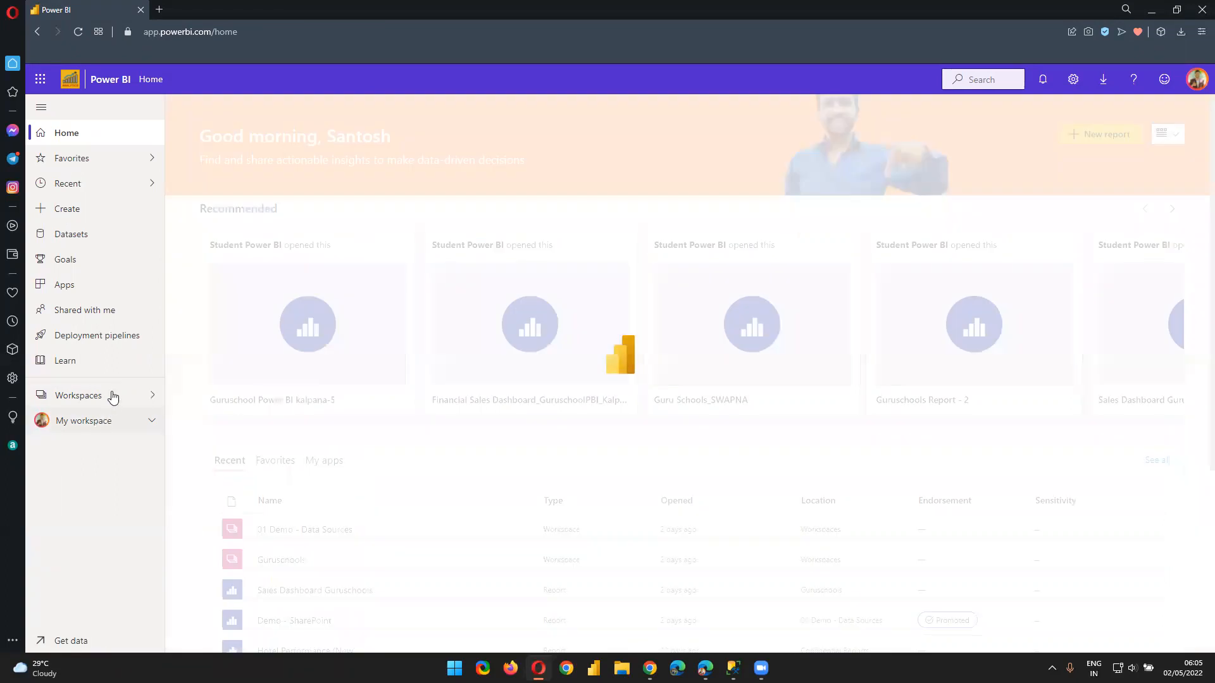
# Open the Demo - SharePoint dataset settings from the 01 Demo - Data Sources Datasets + dataflows list
pyautogui.click(146, 397)
pyautogui.click(252, 189)
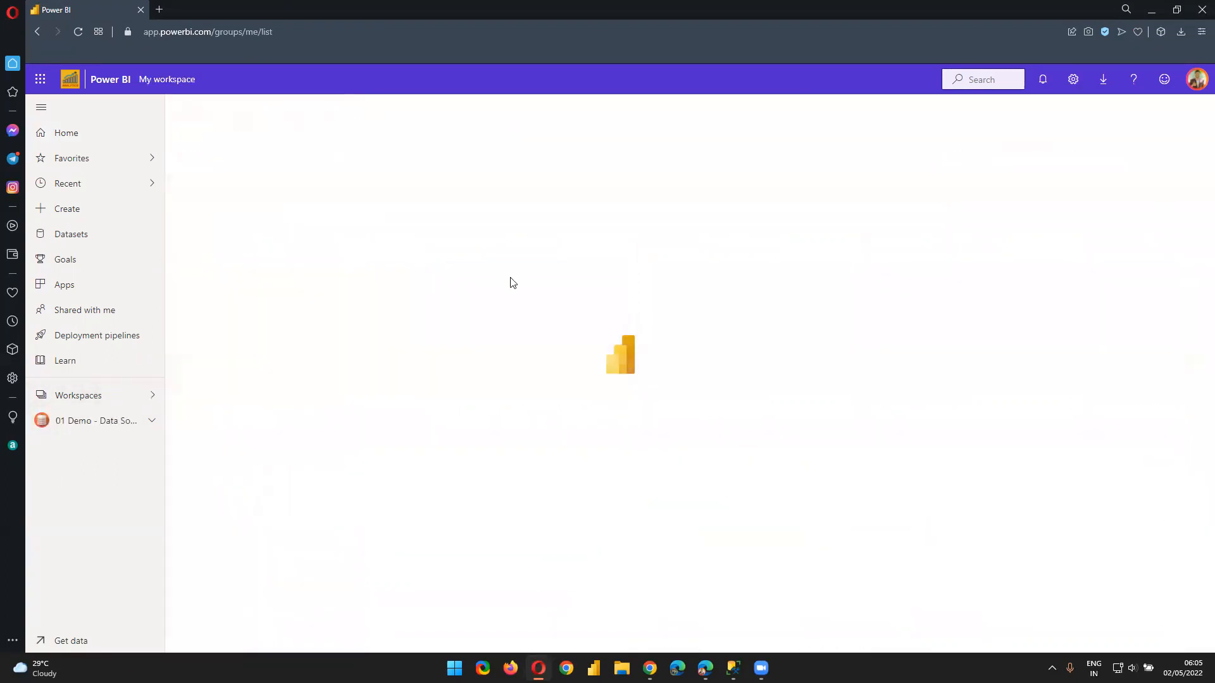
pyautogui.click(231, 192)
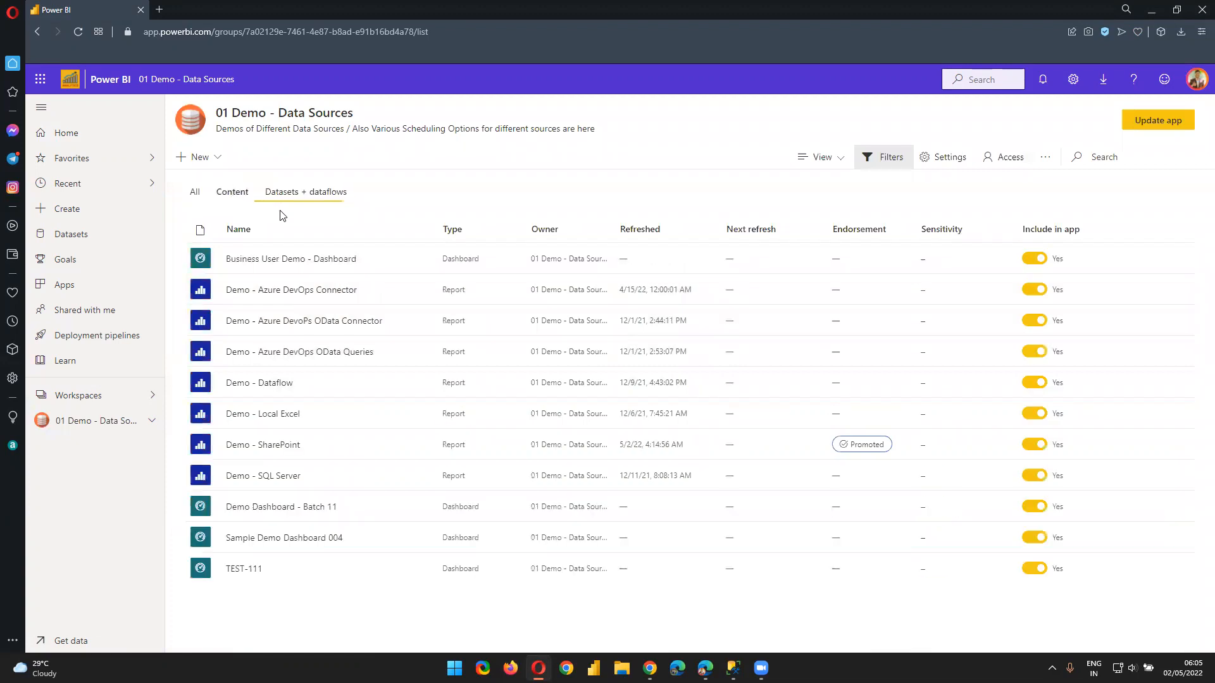
pyautogui.click(313, 193)
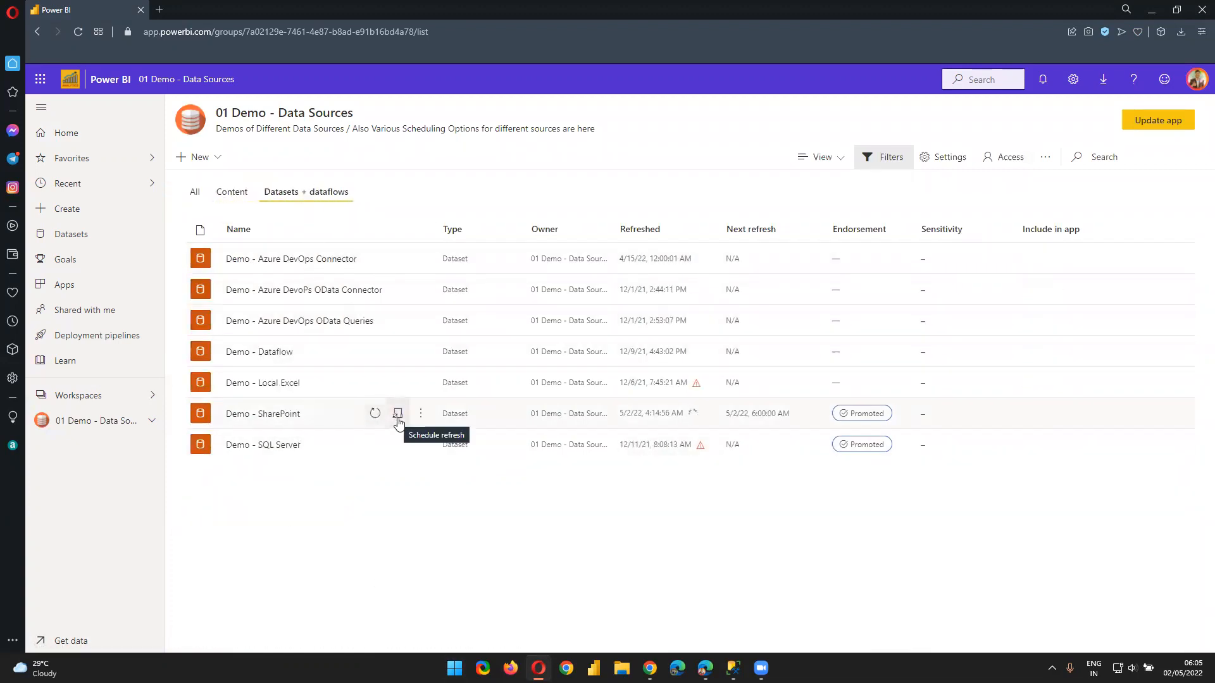
pyautogui.click(397, 419)
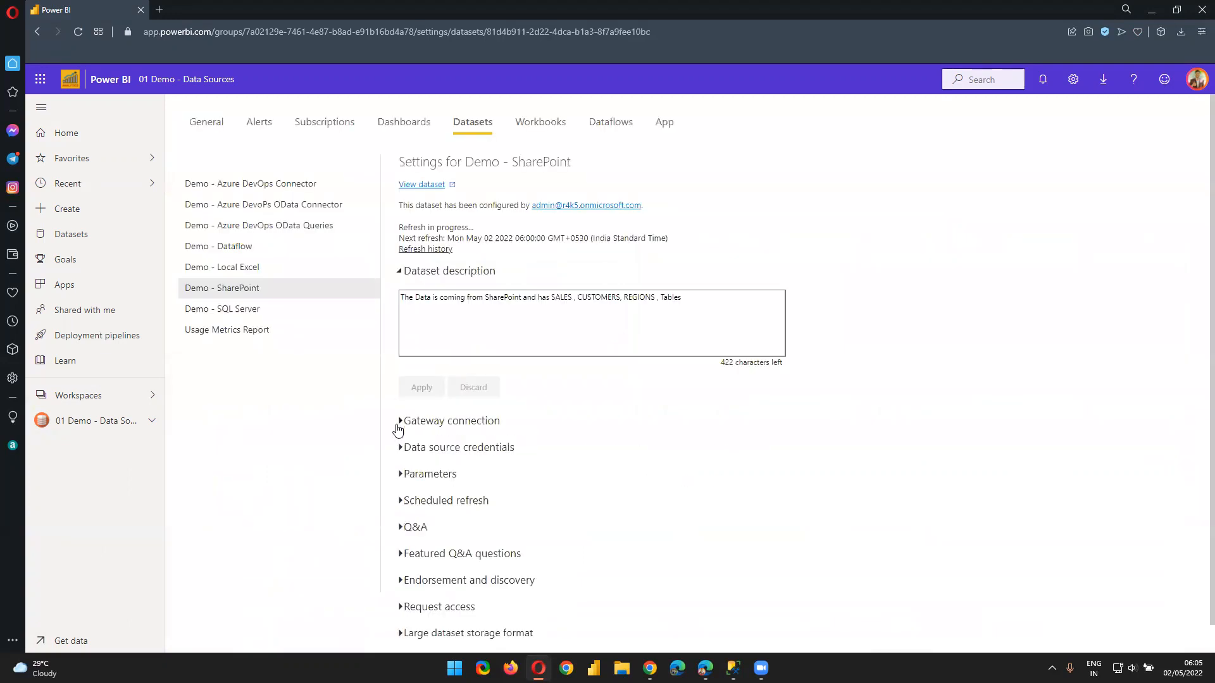
pyautogui.click(119, 401)
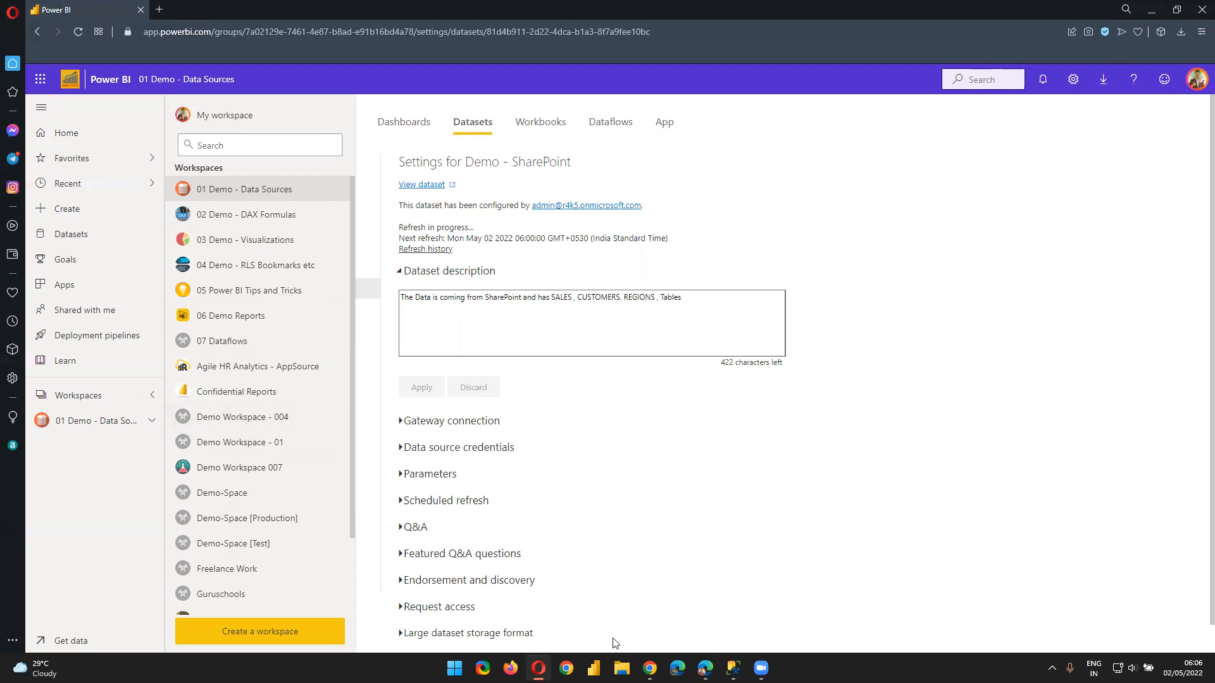
# Close Google Keep and load app.powerbi.com in a new Chrome Incognito window
pyautogui.moveTo(649, 666)
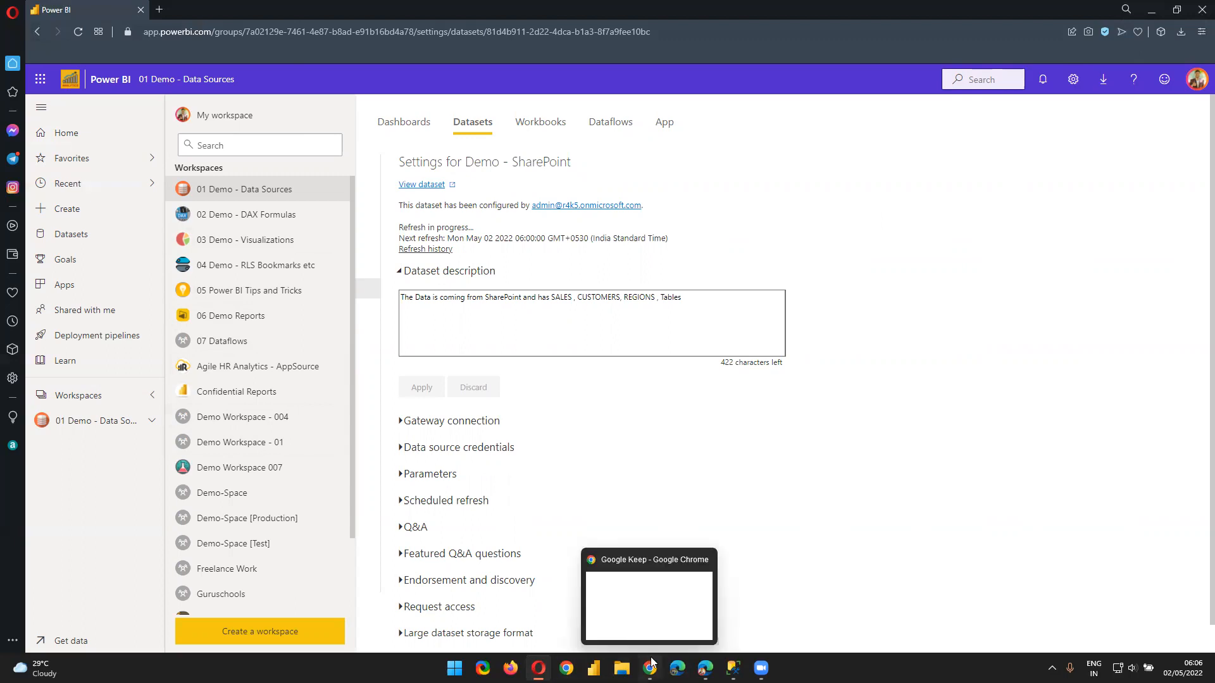
pyautogui.click(706, 560)
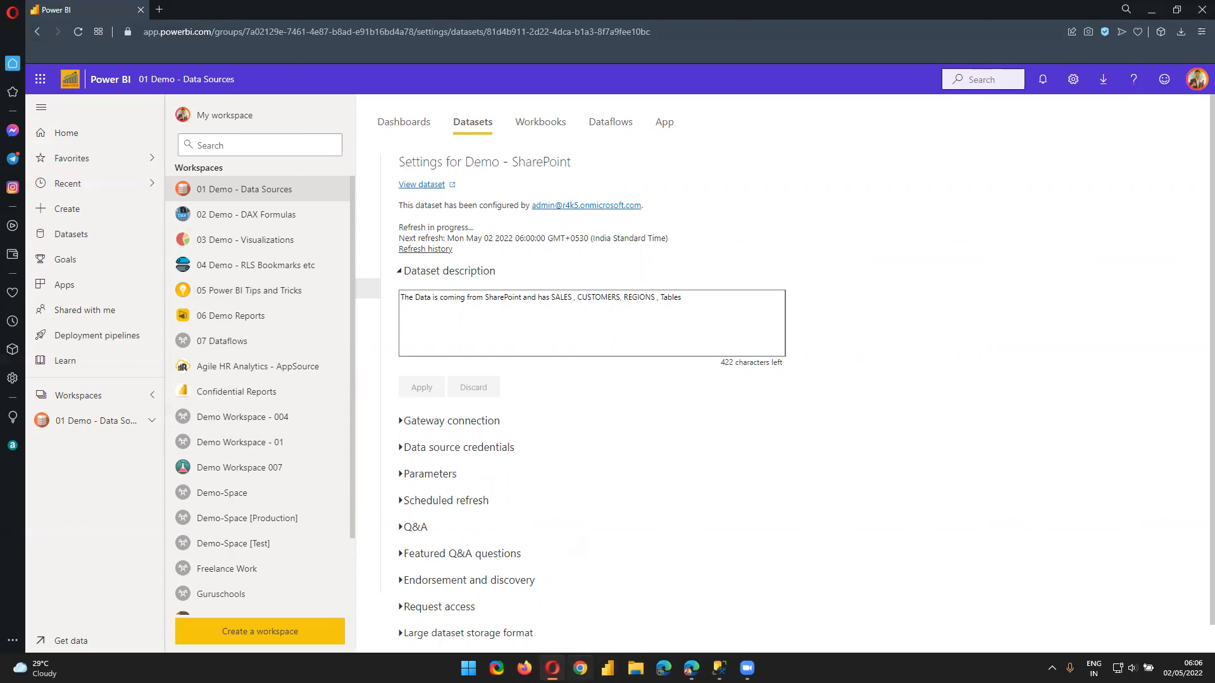
pyautogui.rightClick(580, 669)
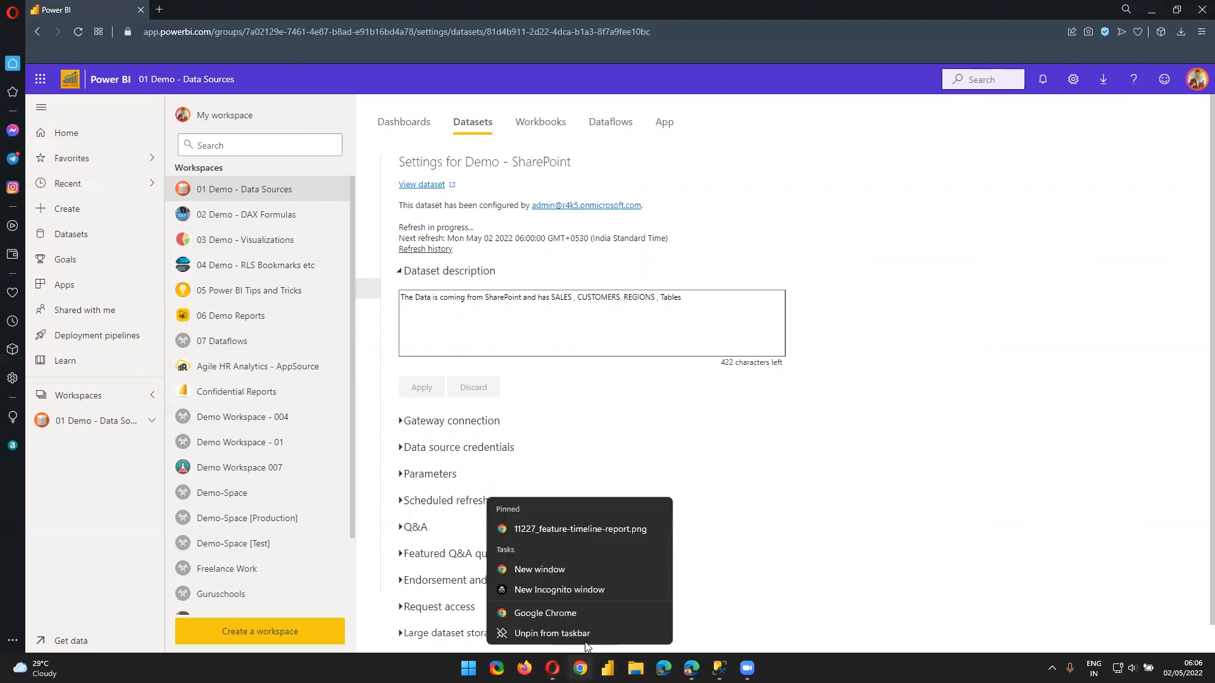
pyautogui.click(583, 590)
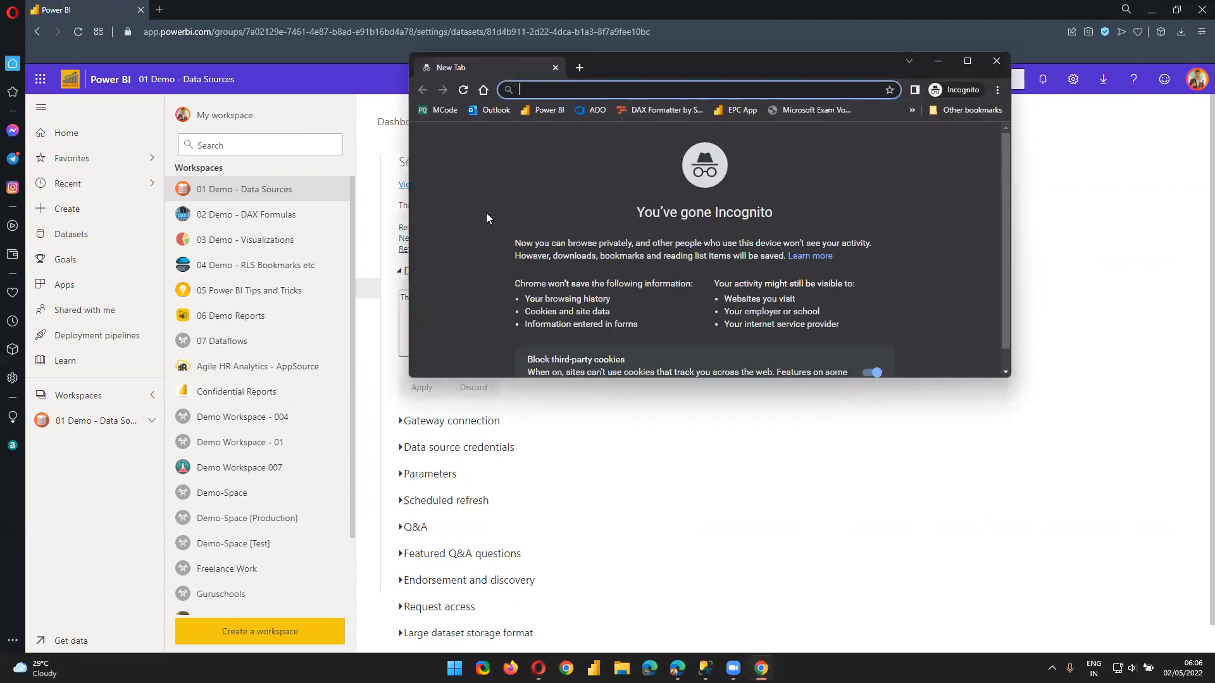
pyautogui.write('app.powerbis')
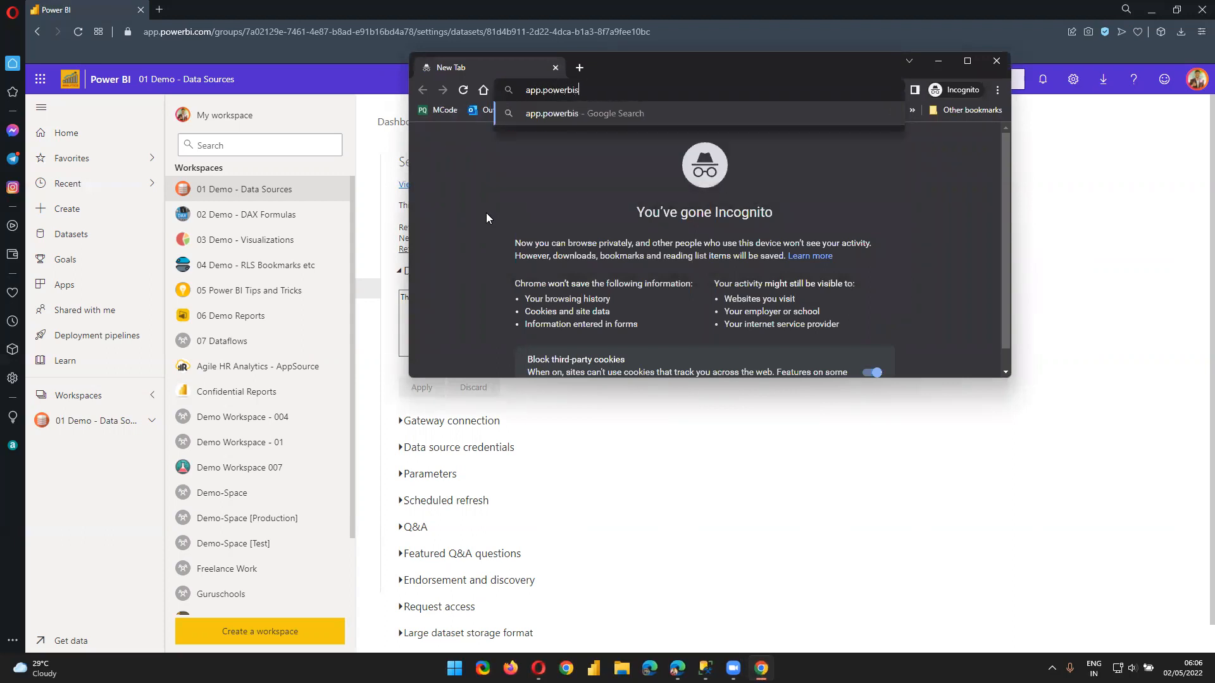
pyautogui.press('BackSpace')
pyautogui.write('.com')
pyautogui.press('Return')
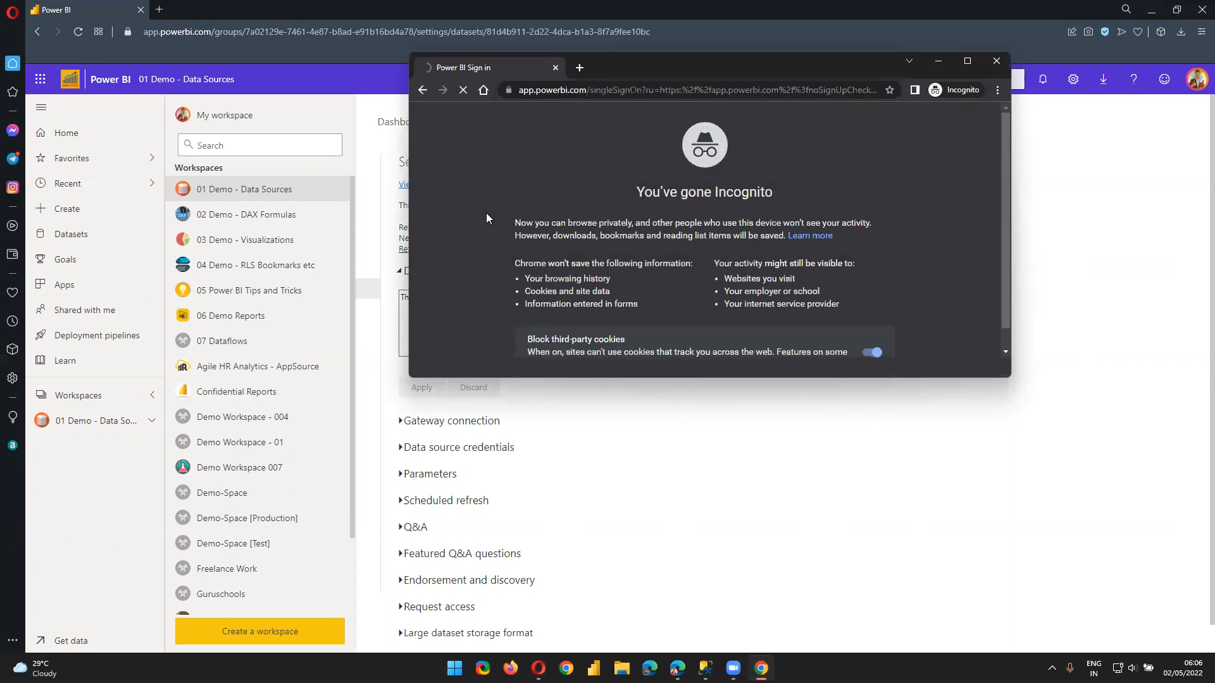
# Maximize the Incognito window and submit the student account's e-mail address
pyautogui.click(967, 61)
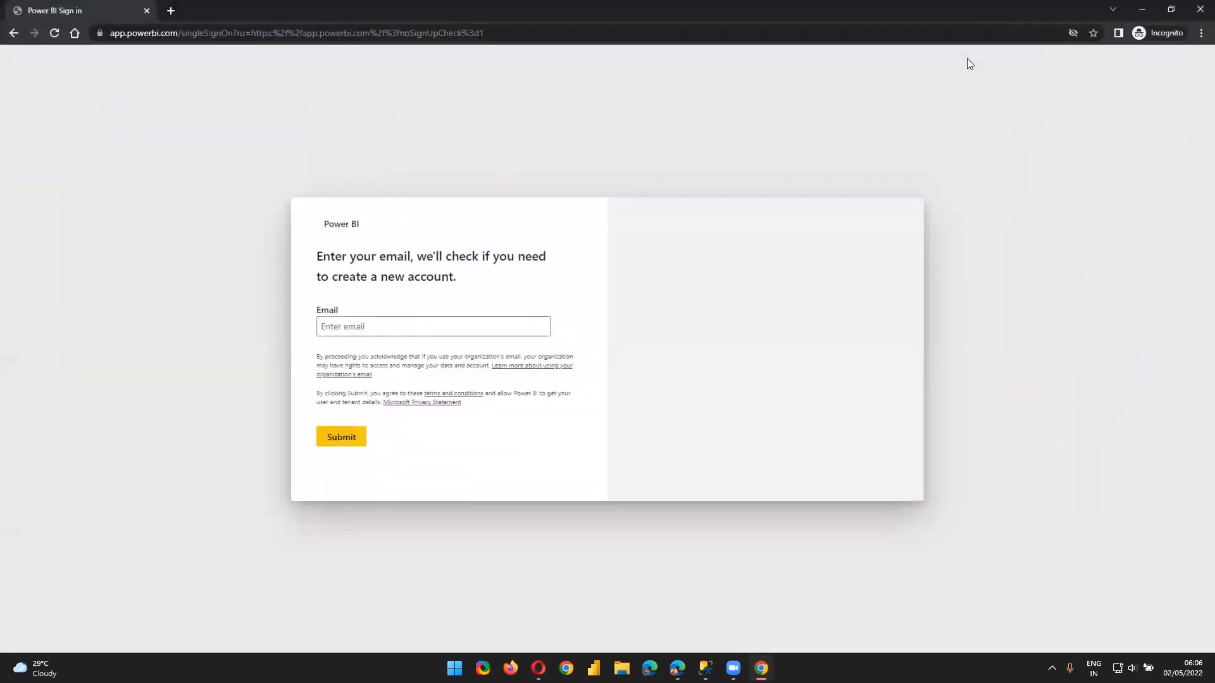
pyautogui.click(422, 321)
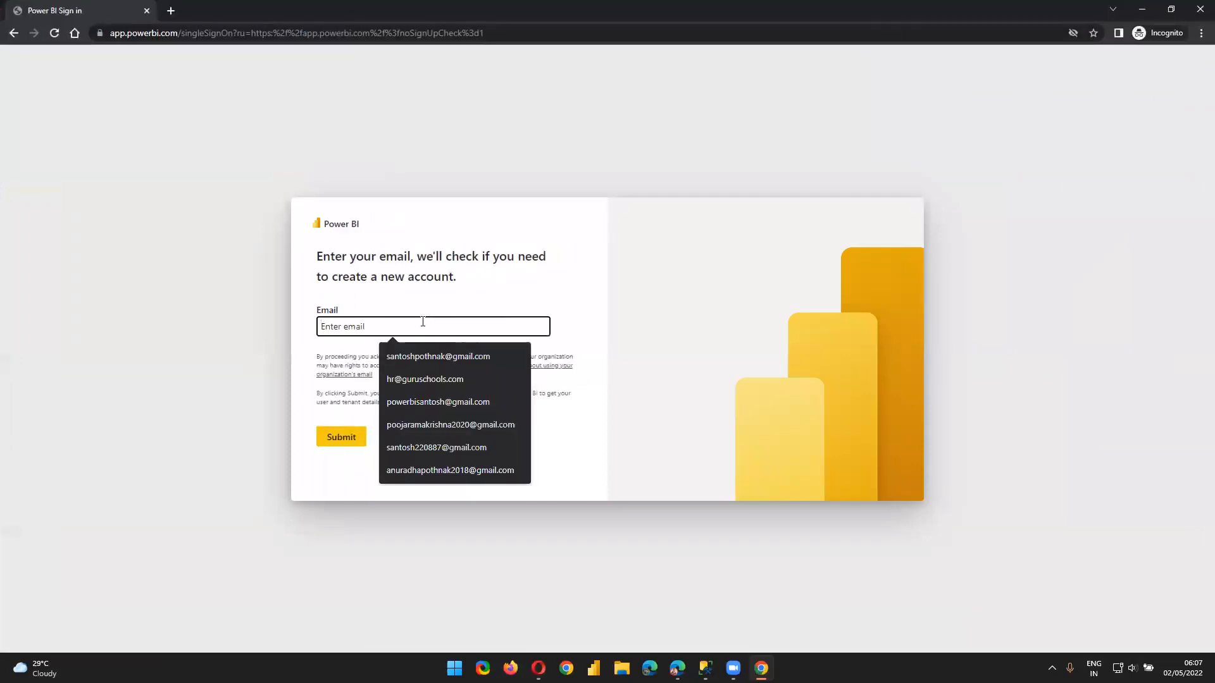
pyautogui.write('s')
pyautogui.press('BackSpace')
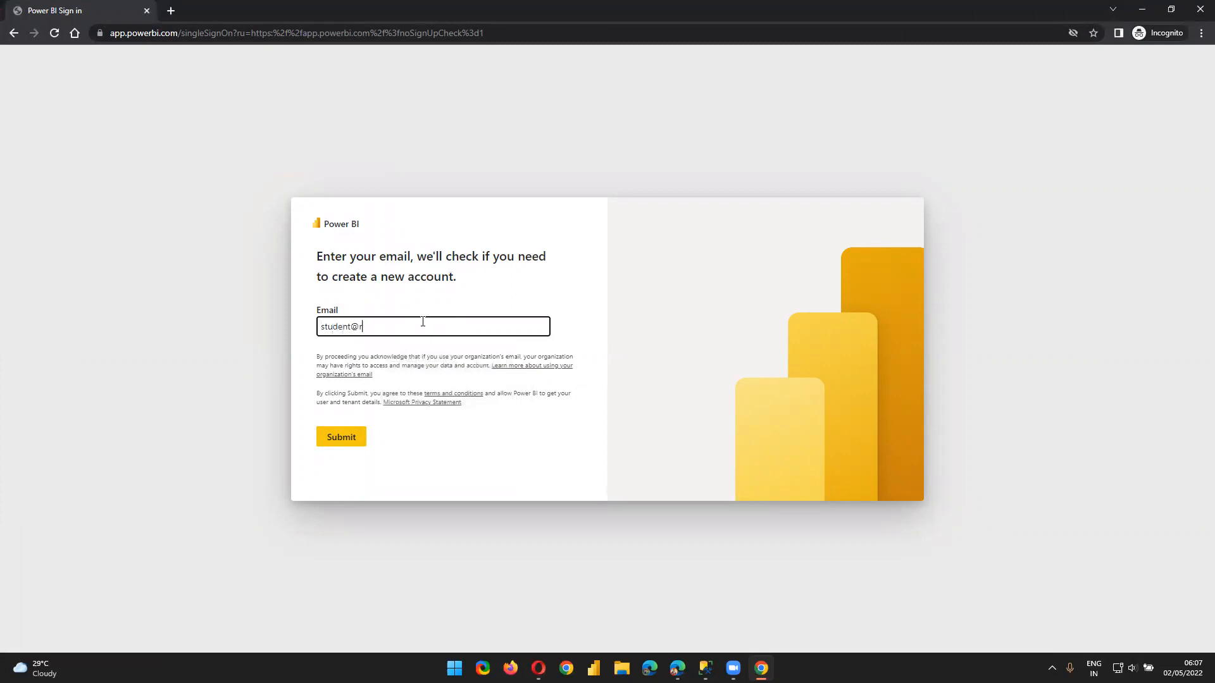
pyautogui.click(358, 437)
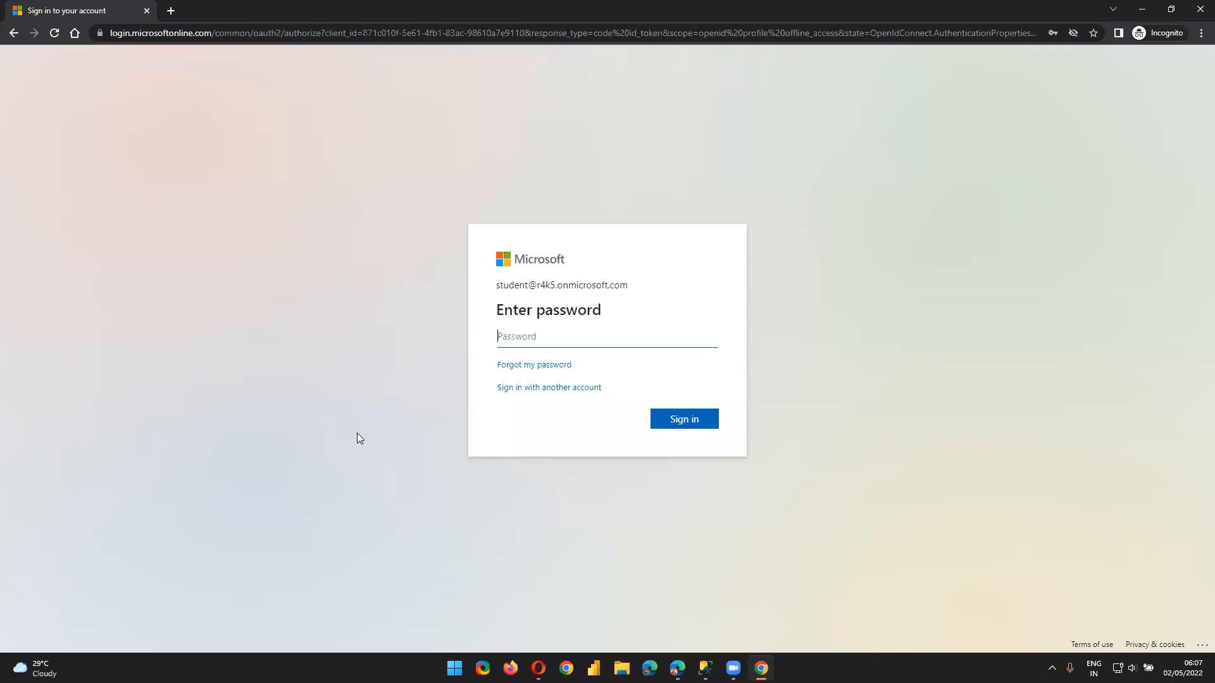
# Enter the account password and choose Yes to stay signed in
pyautogui.click(554, 342)
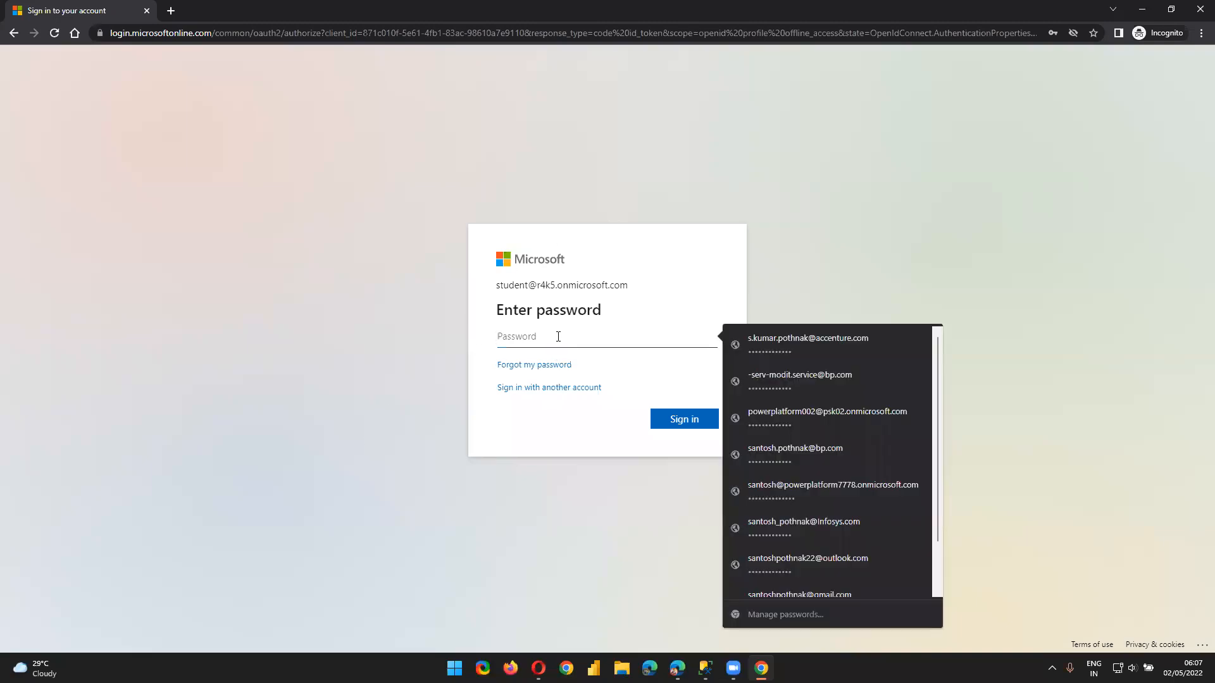
pyautogui.write('•')
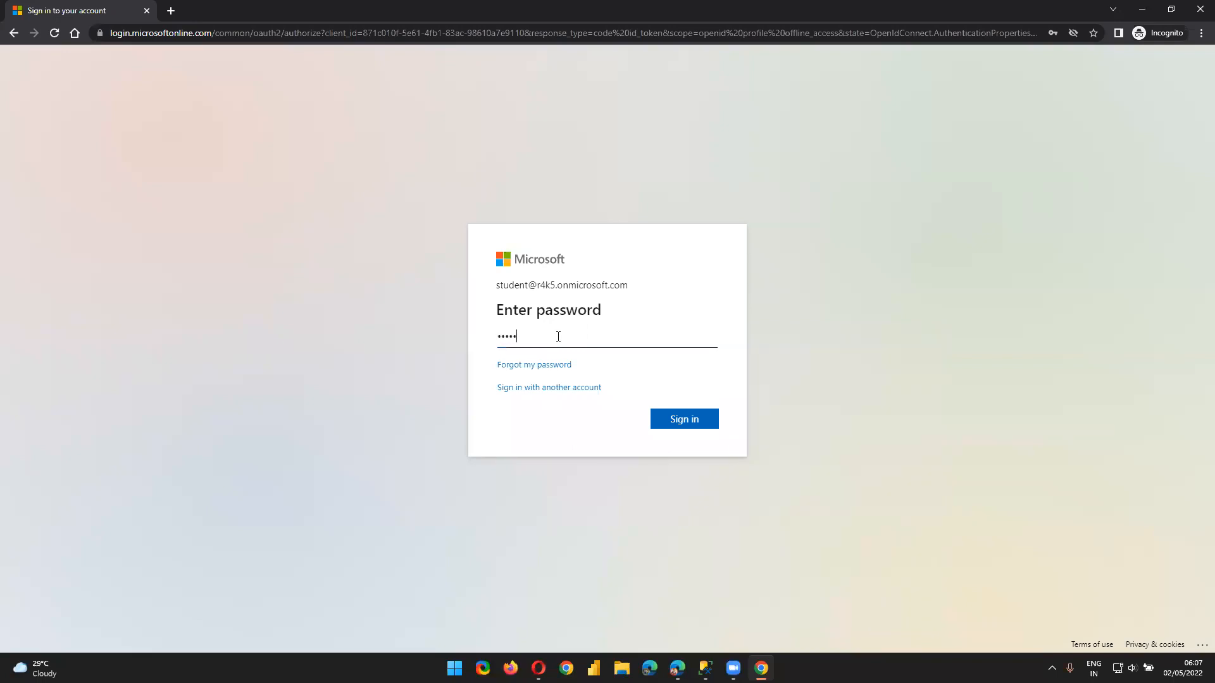
pyautogui.write('•')
pyautogui.press('Return')
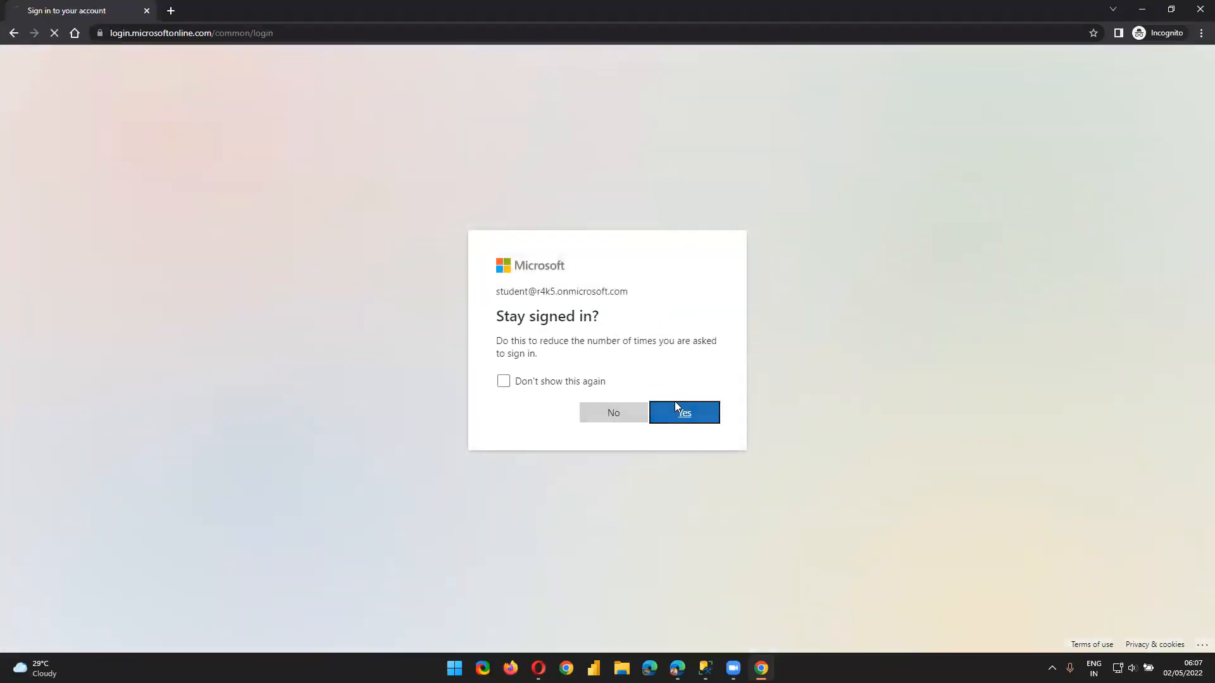
pyautogui.click(681, 413)
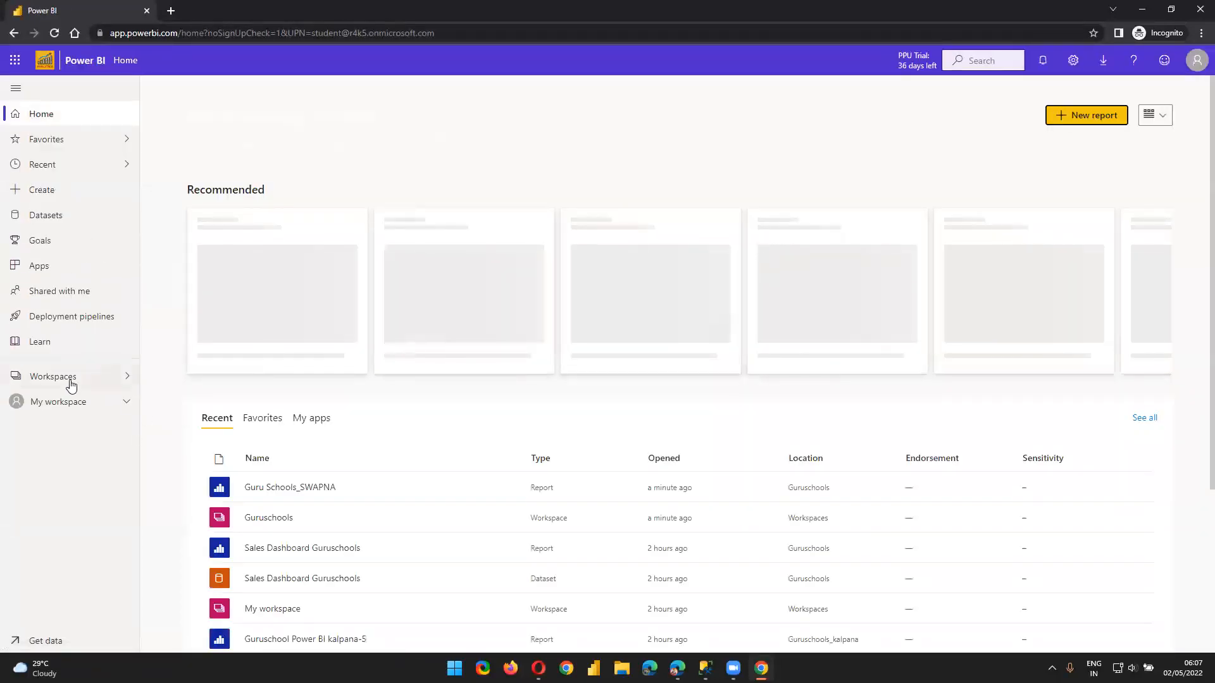
# Show the student's workspaces list, then return to the Opera dataset settings window
pyautogui.click(68, 378)
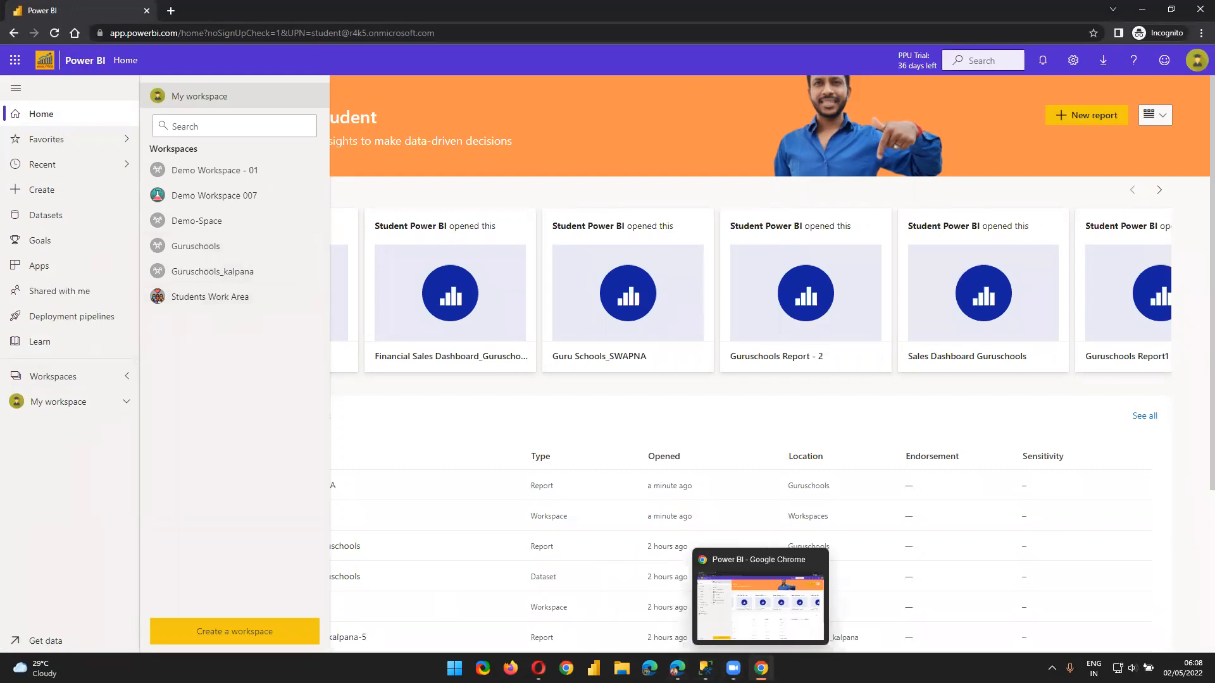
pyautogui.click(761, 668)
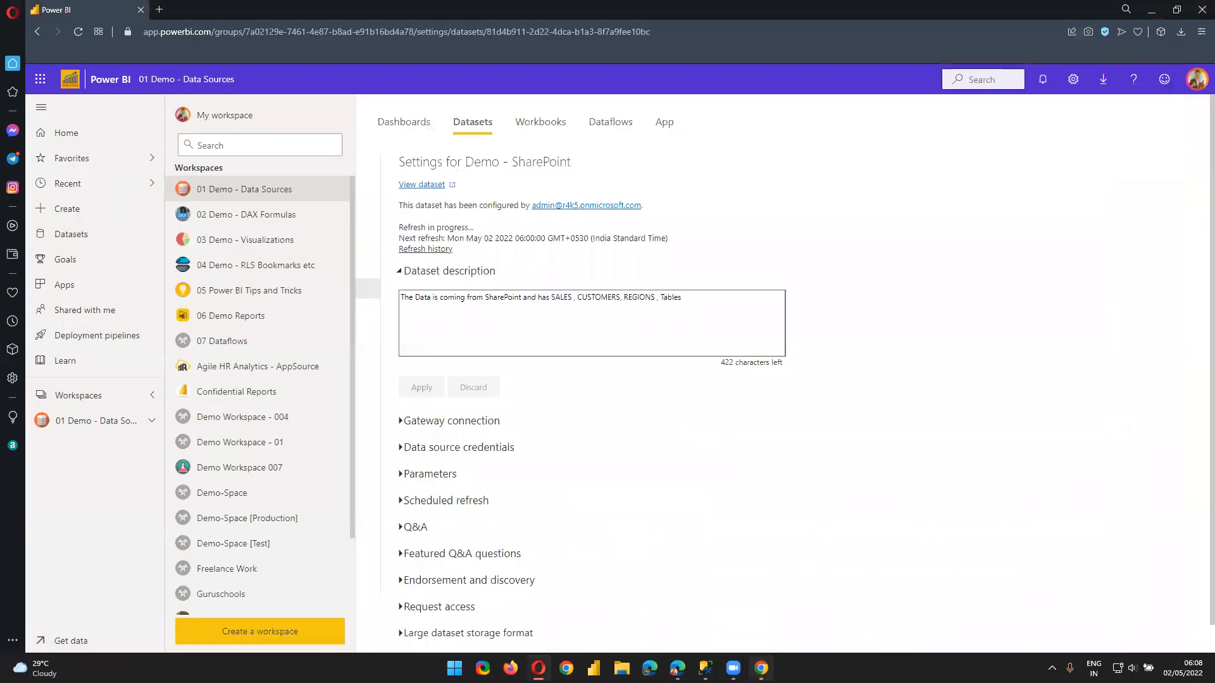
# Toggle the Workspaces flyout and check which account is signed in
pyautogui.scroll(-3, 296, 492)
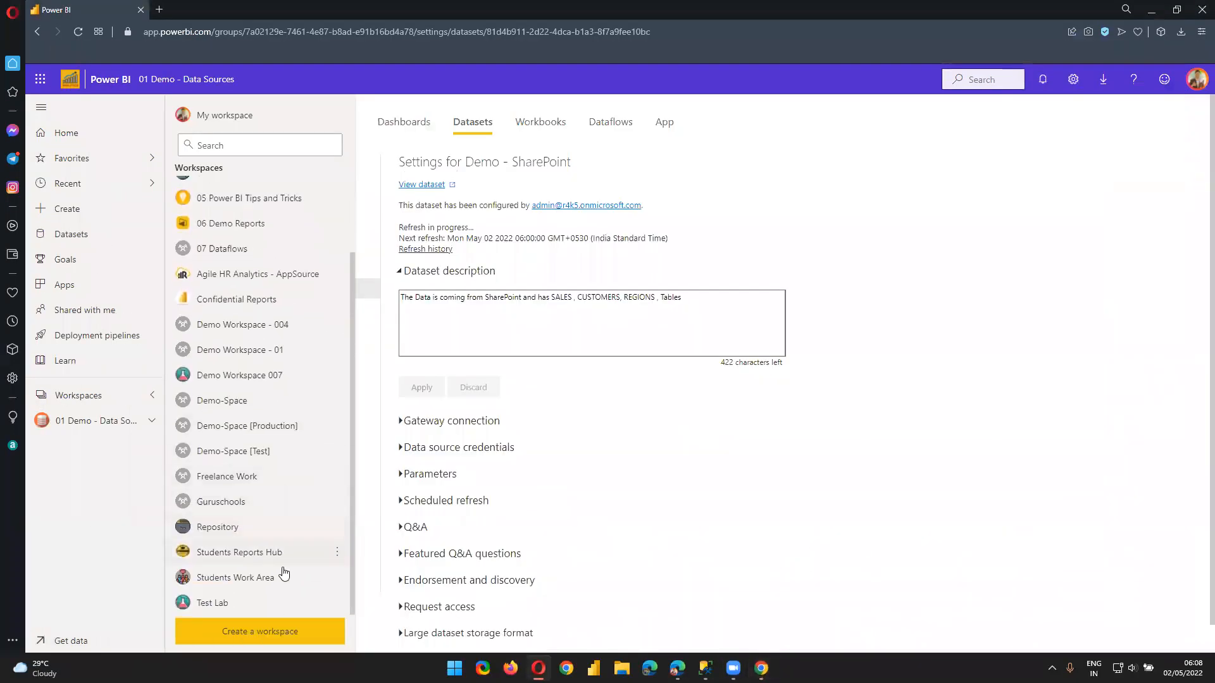
pyautogui.scroll(3, 306, 496)
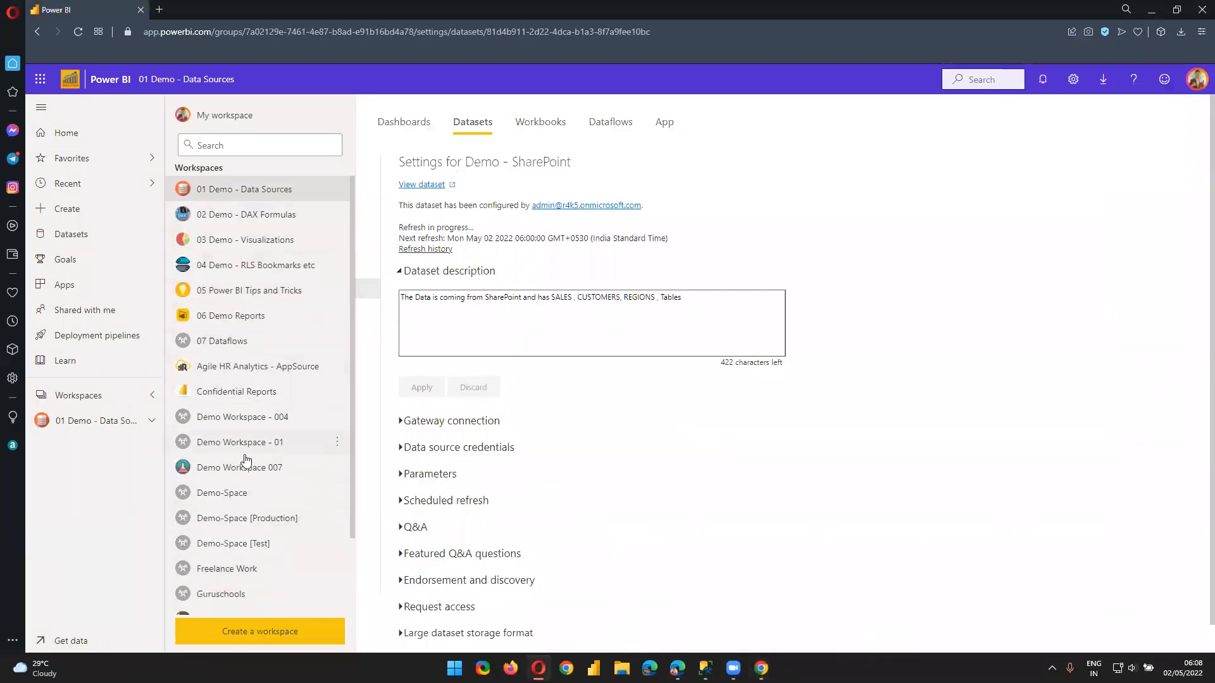
pyautogui.scroll(-3, 245, 483)
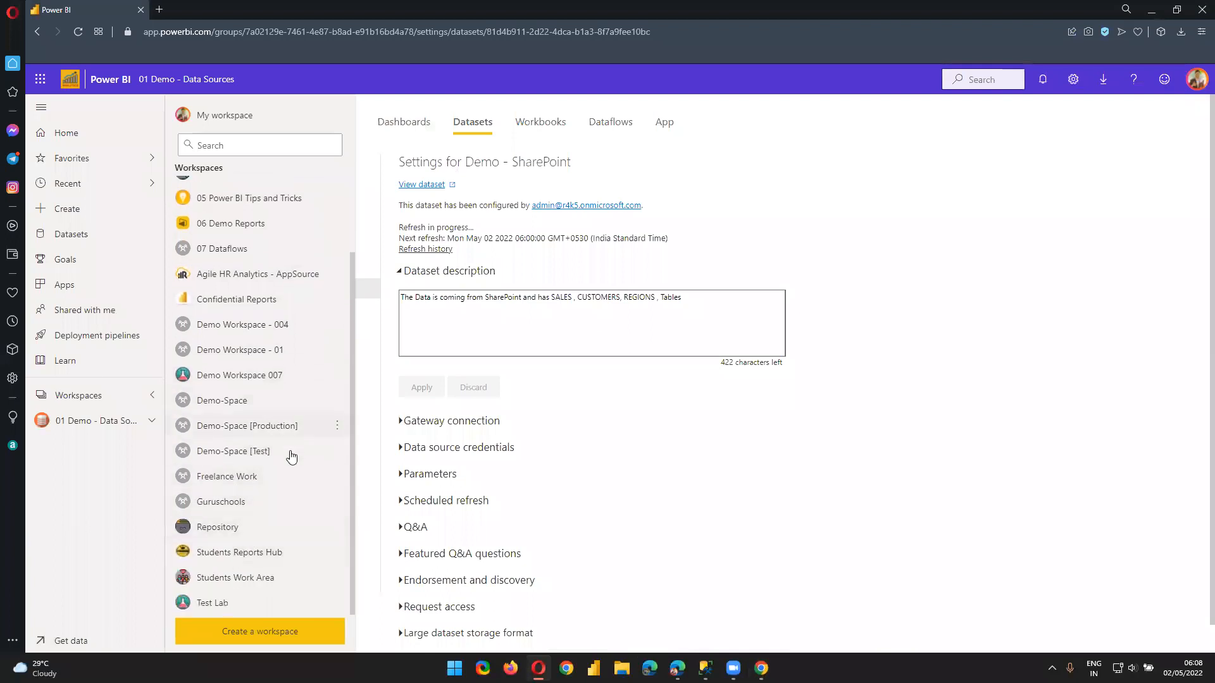
pyautogui.scroll(3, 291, 452)
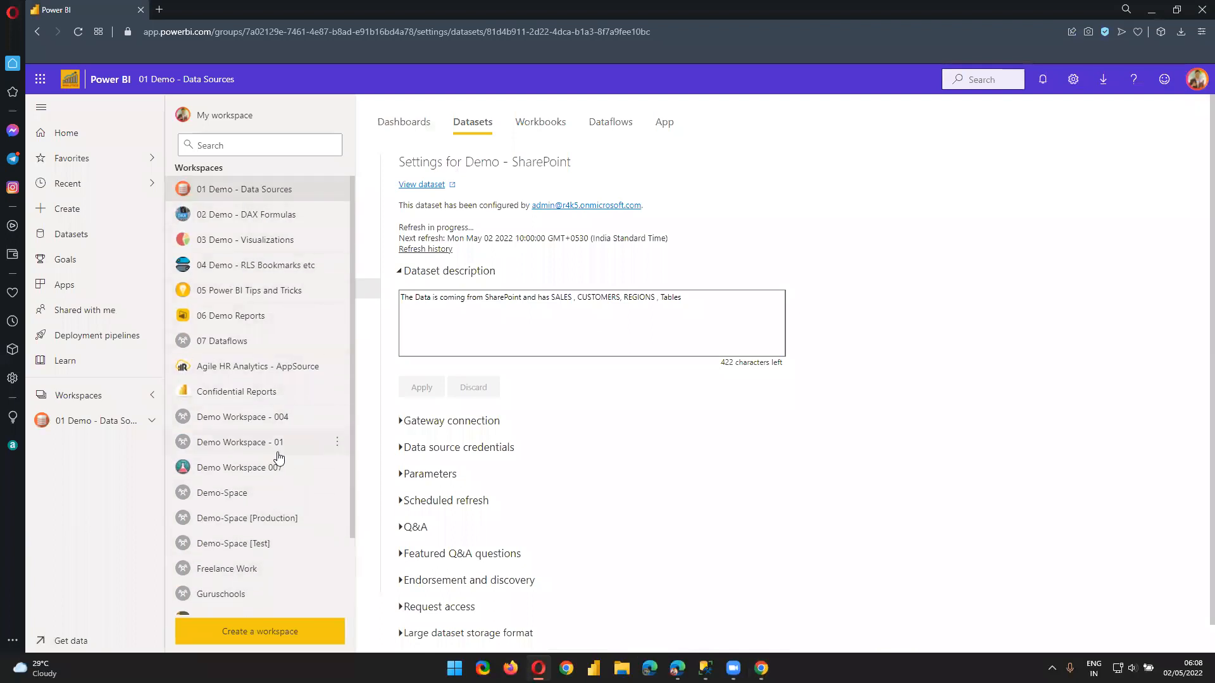
pyautogui.click(66, 395)
pyautogui.click(66, 395)
pyautogui.scroll(-3, 263, 394)
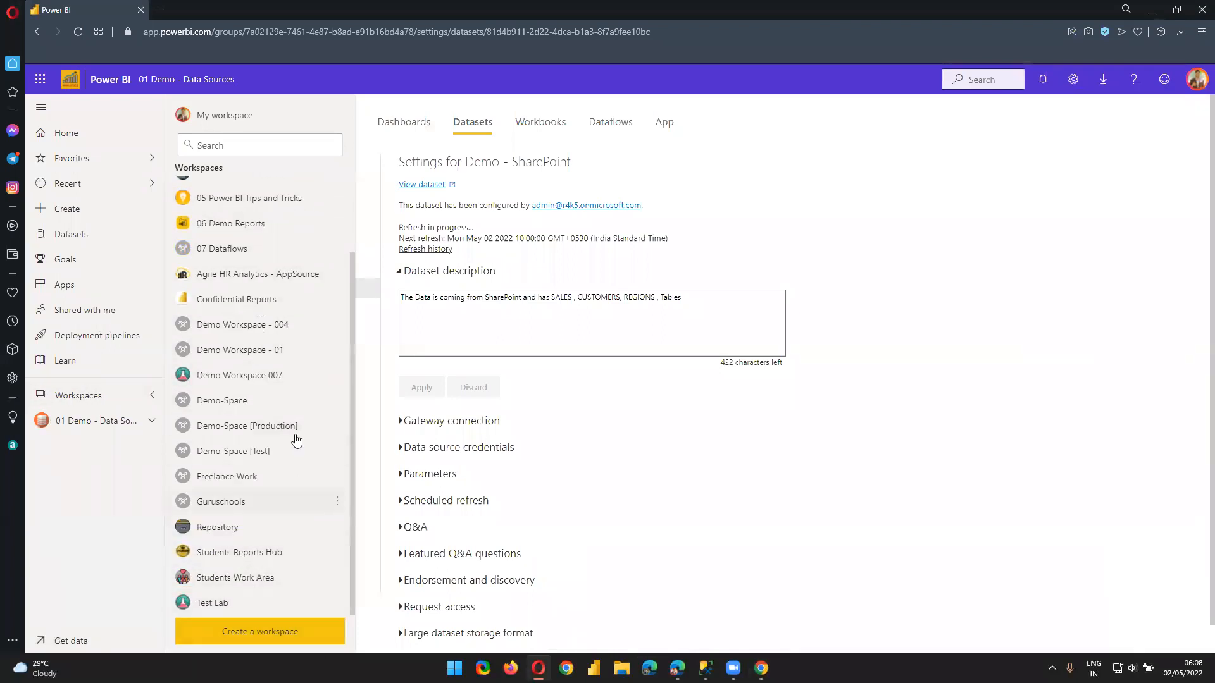
pyautogui.click(1197, 79)
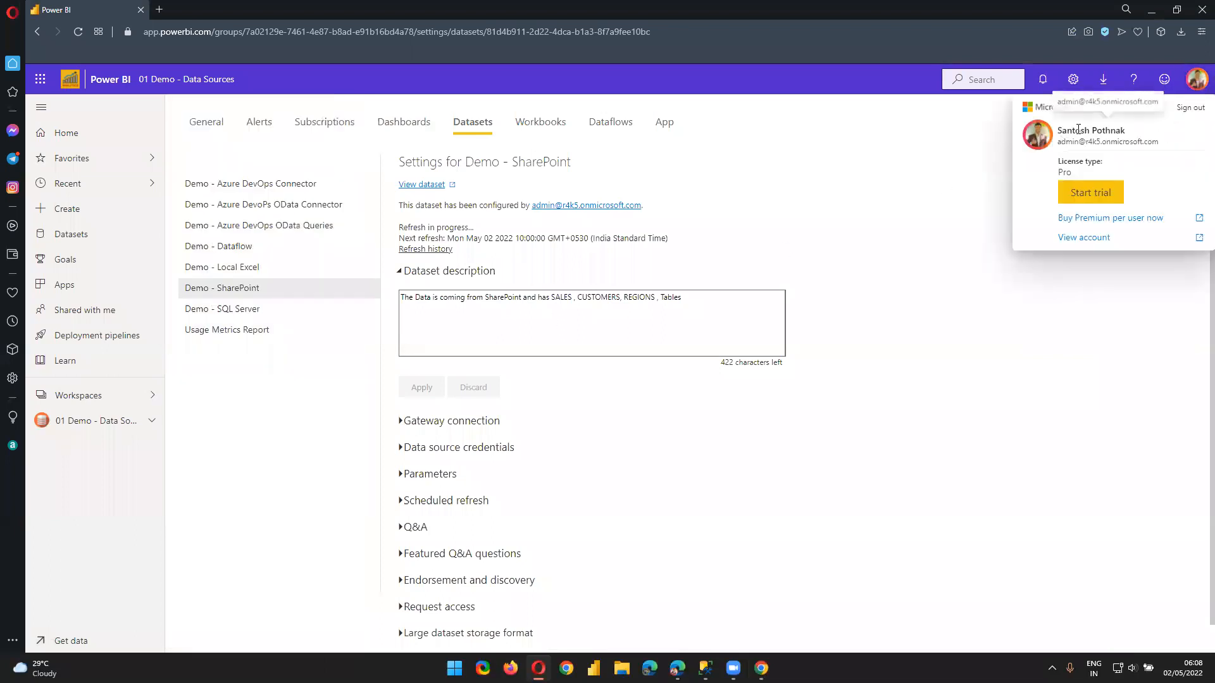
# Open the 01 Demo - Data Sources dataset list, then switch to the student's Chrome session
pyautogui.click(89, 429)
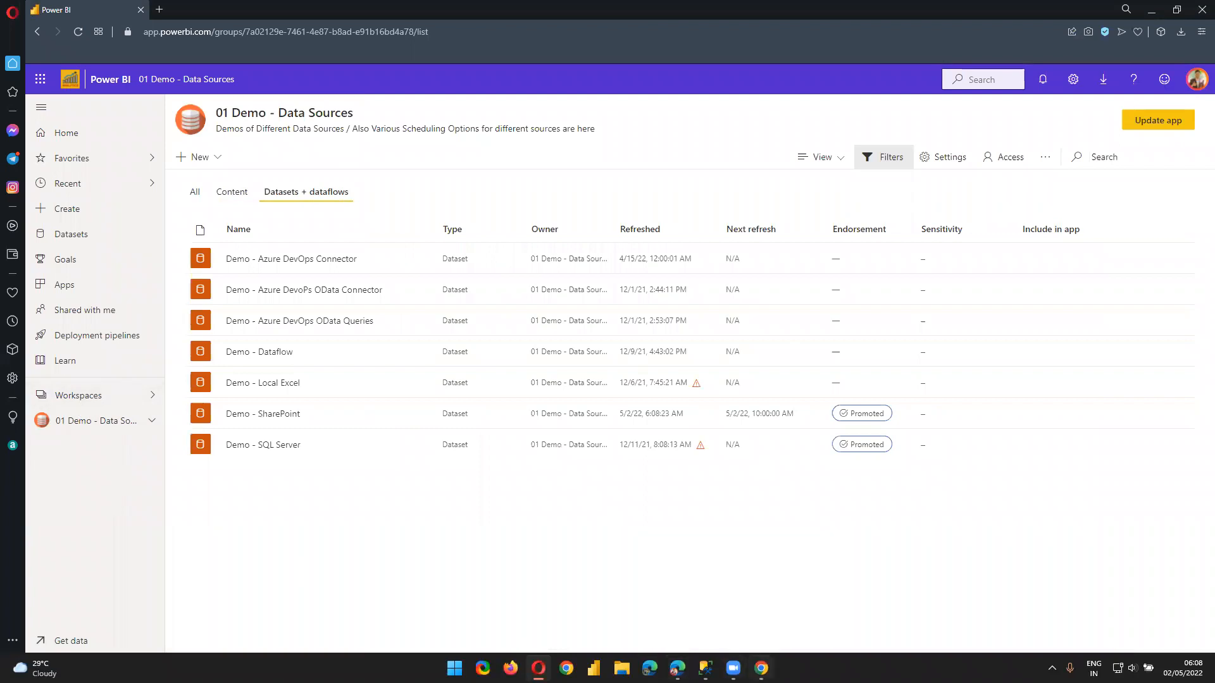
pyautogui.moveTo(761, 668)
pyautogui.click(761, 668)
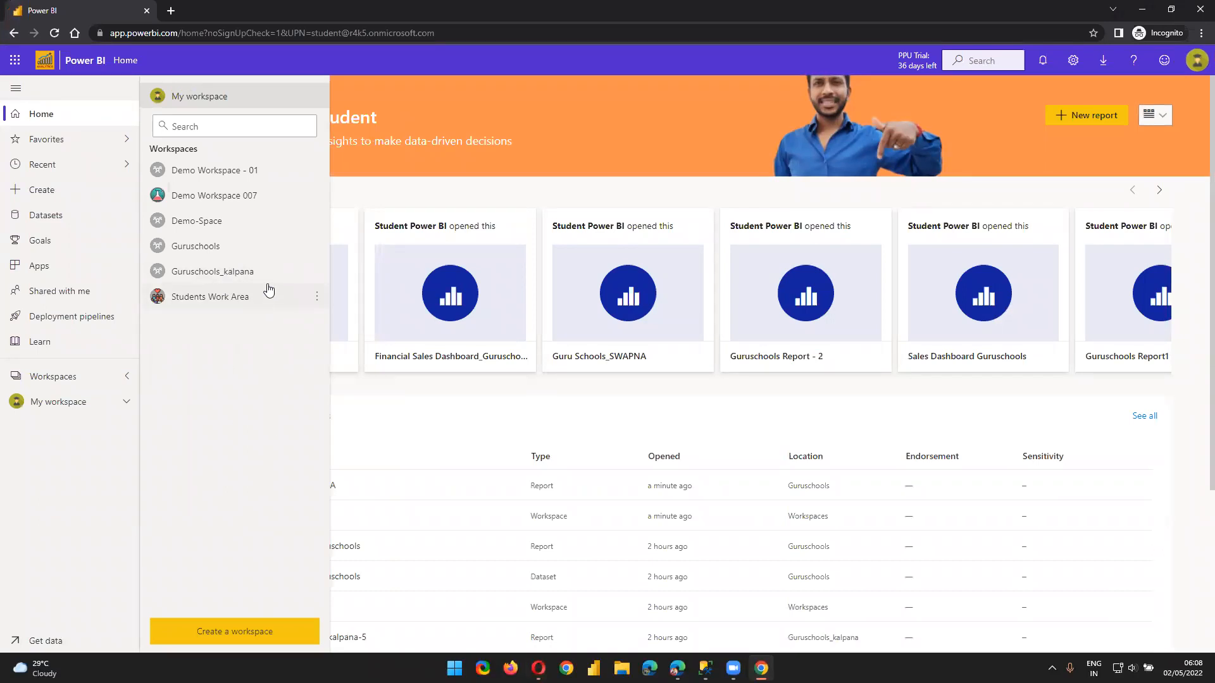
# Open Guruschools_kalpana and review its members in the Access pane
pyautogui.click(268, 284)
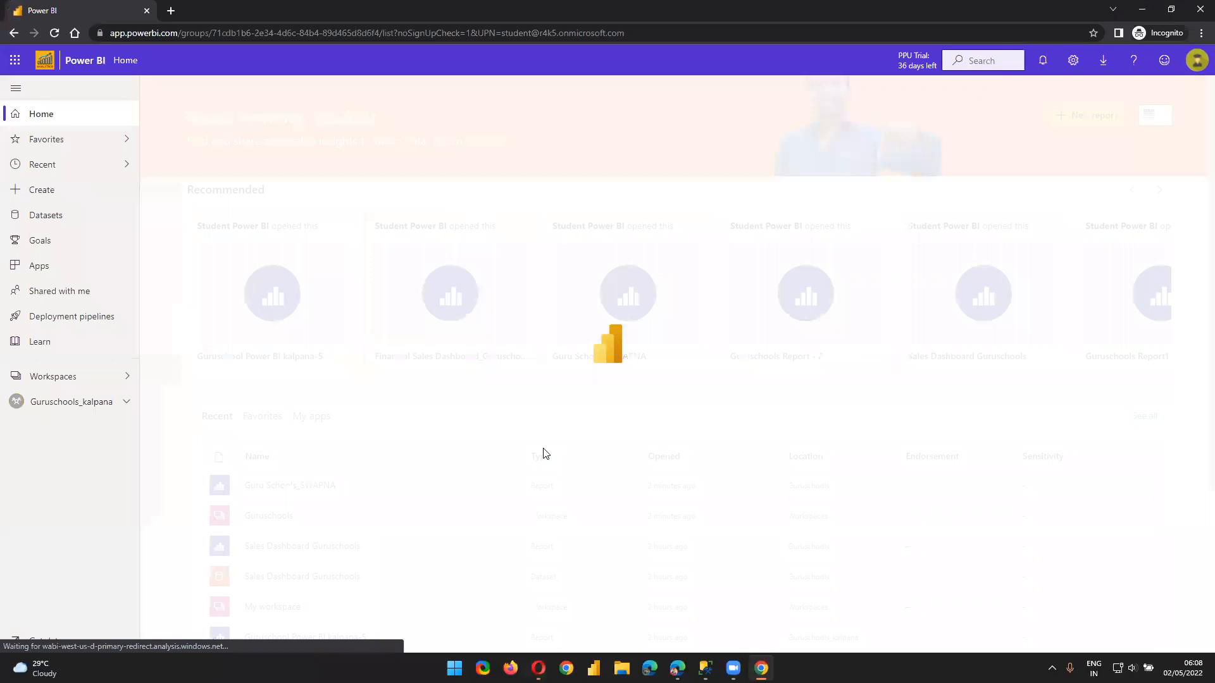
pyautogui.click(1038, 143)
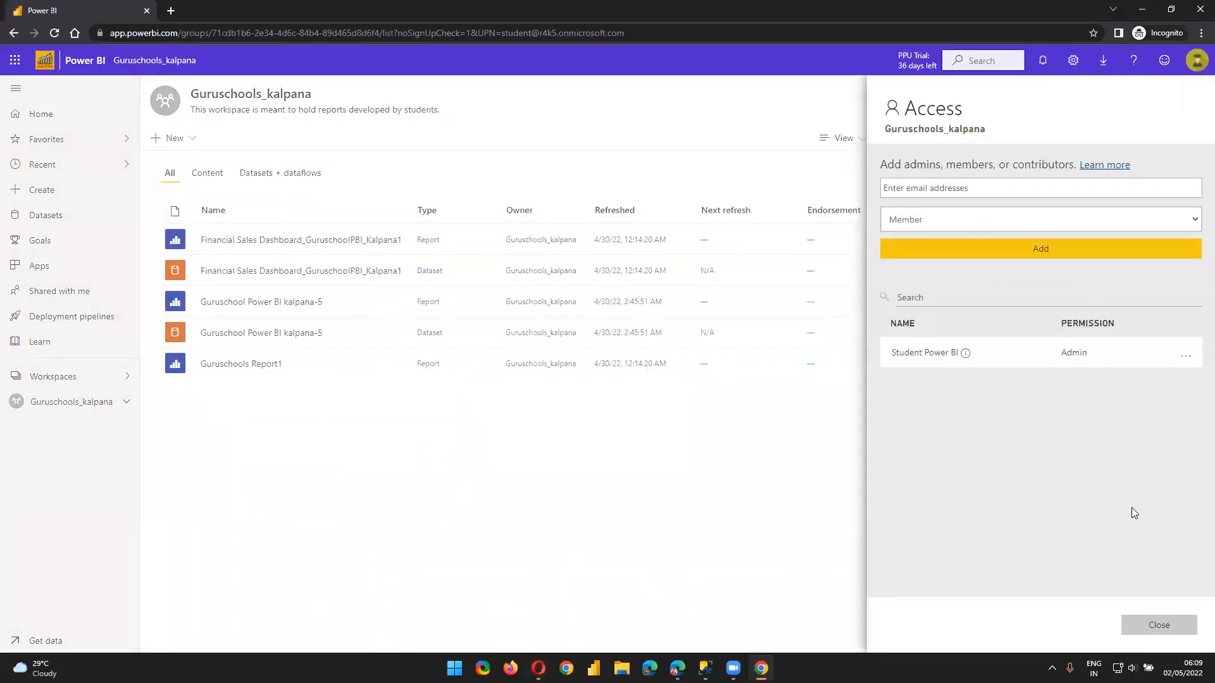
pyautogui.click(500, 591)
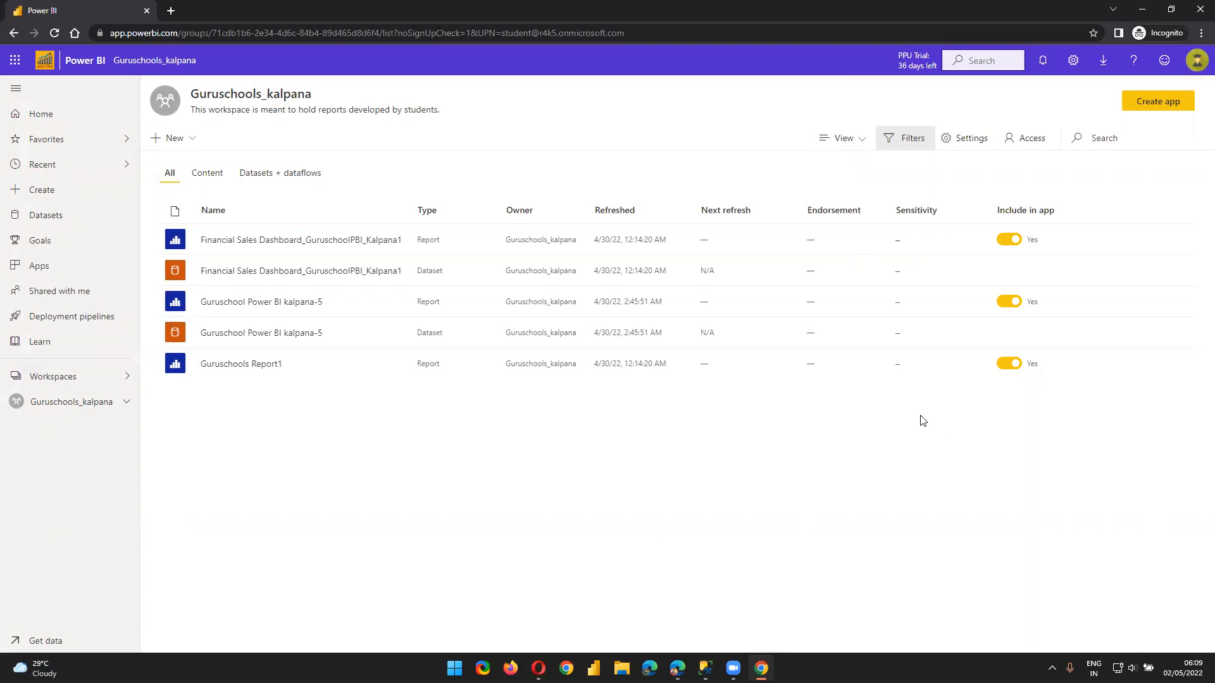
pyautogui.click(1027, 140)
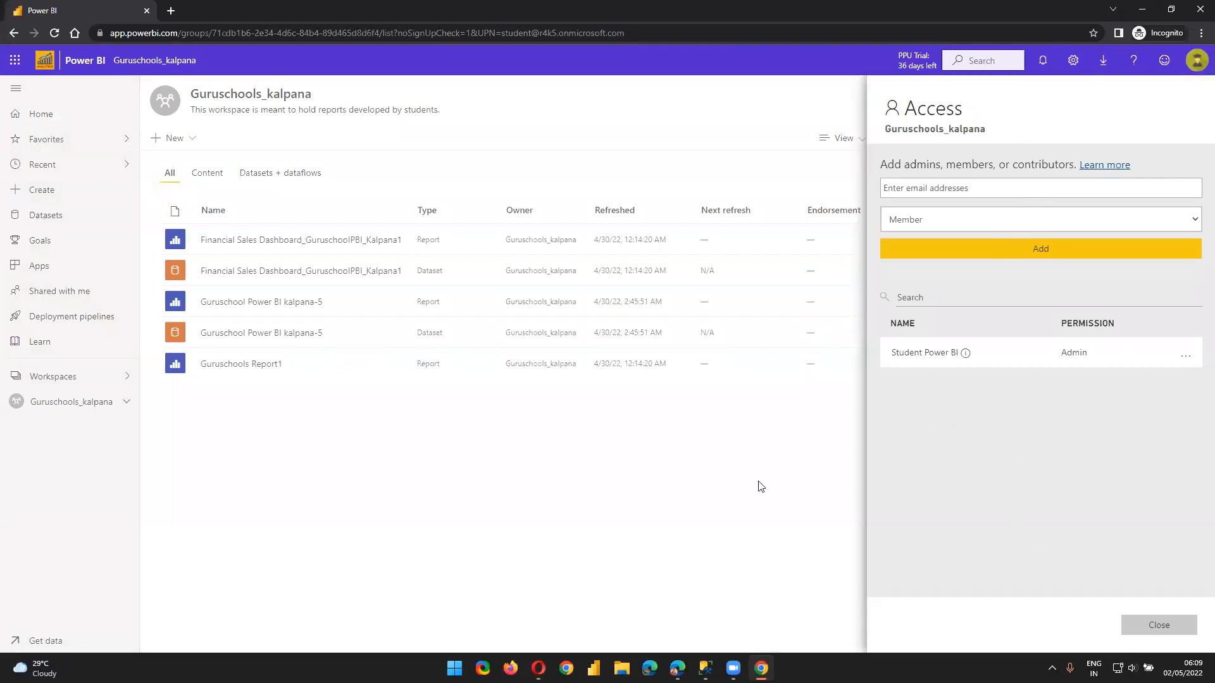
pyautogui.click(609, 475)
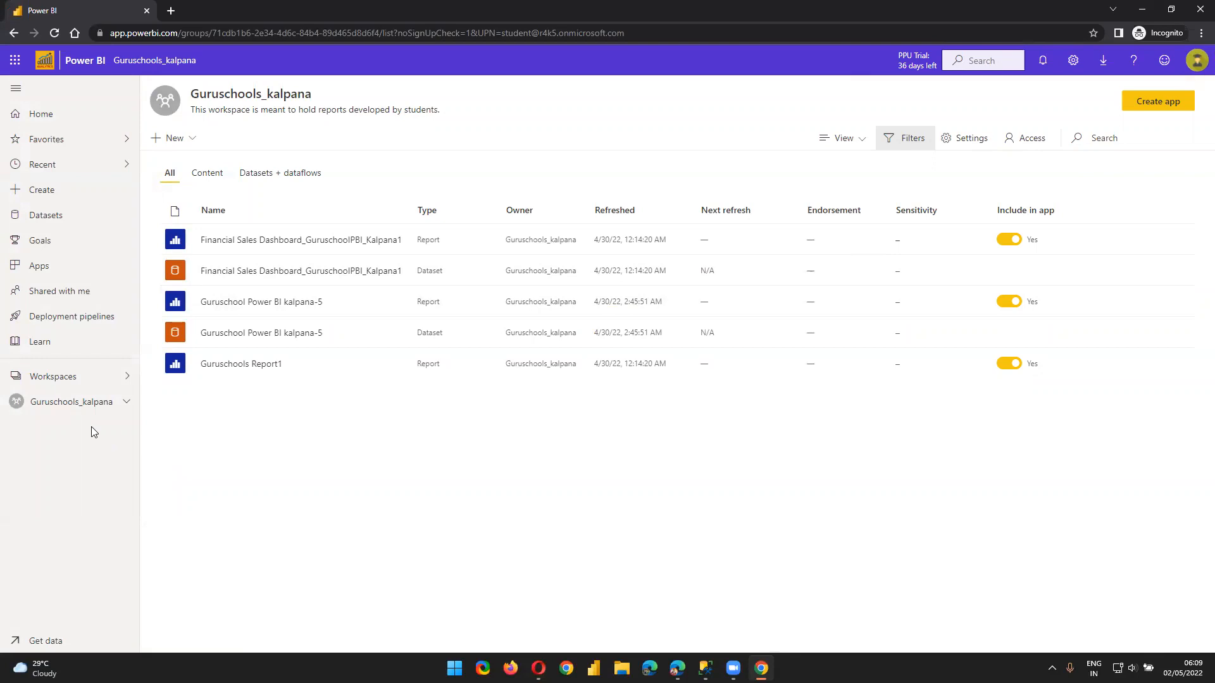
# Add the admin account to Guruschools_kalpana with Viewer permission
pyautogui.click(1037, 134)
pyautogui.click(953, 189)
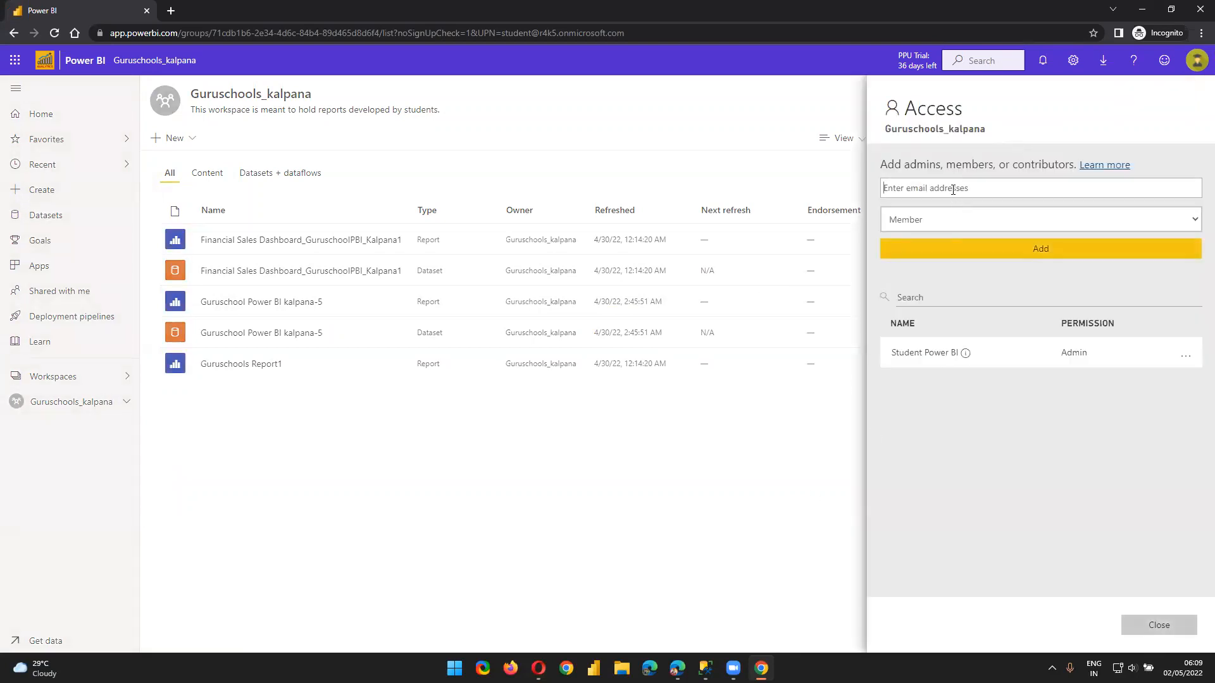
pyautogui.click(984, 214)
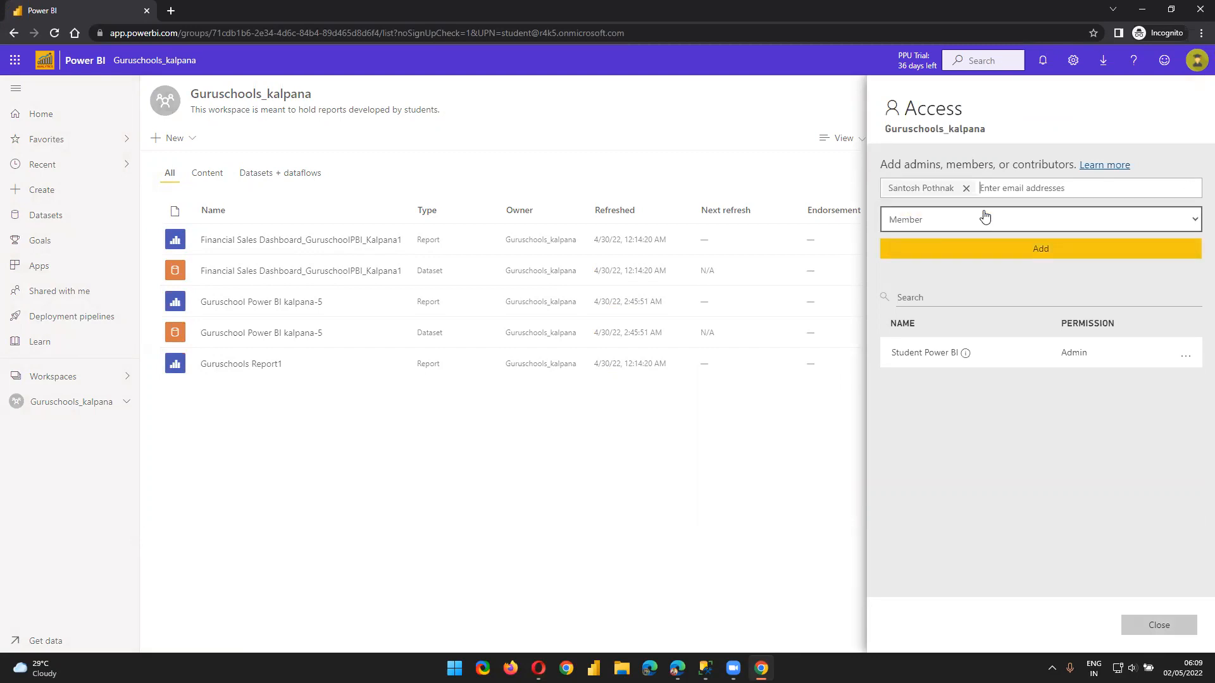
pyautogui.click(991, 225)
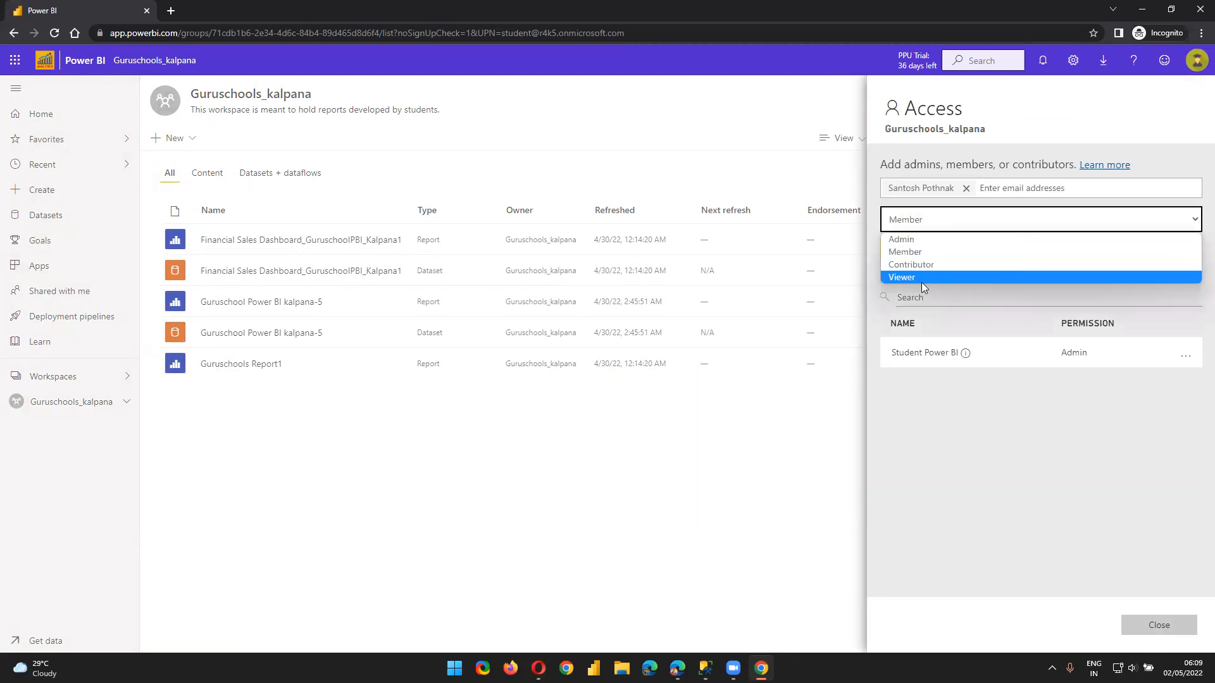
pyautogui.click(909, 277)
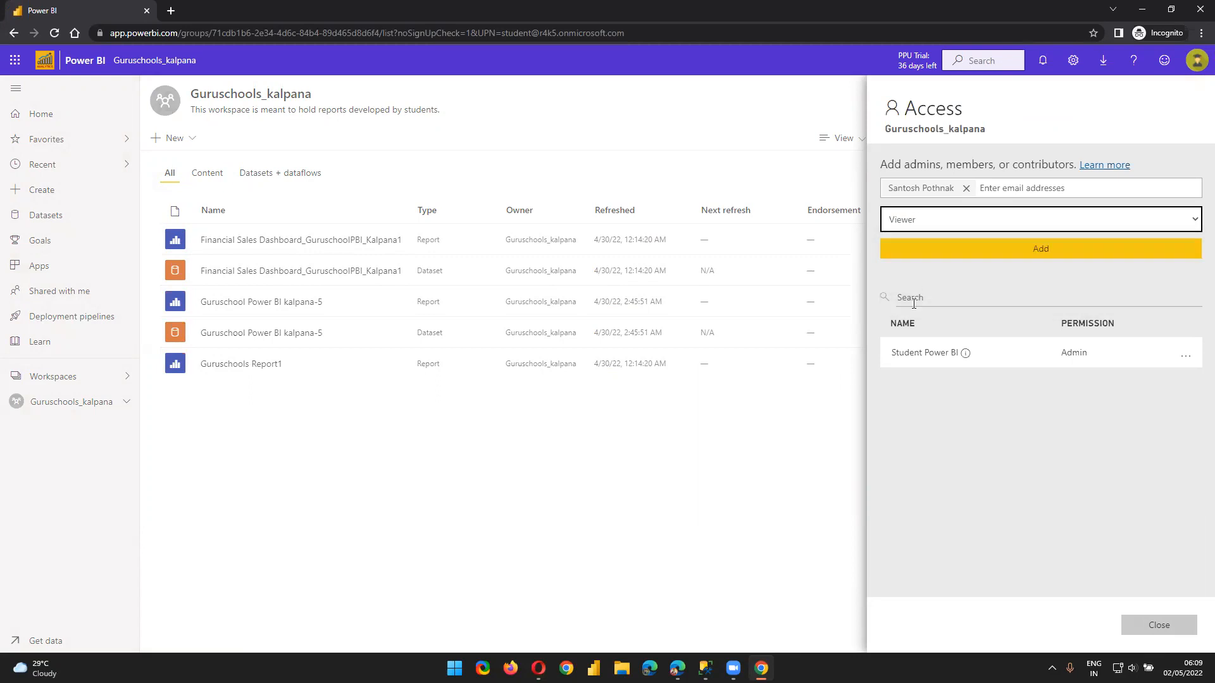
pyautogui.click(1040, 254)
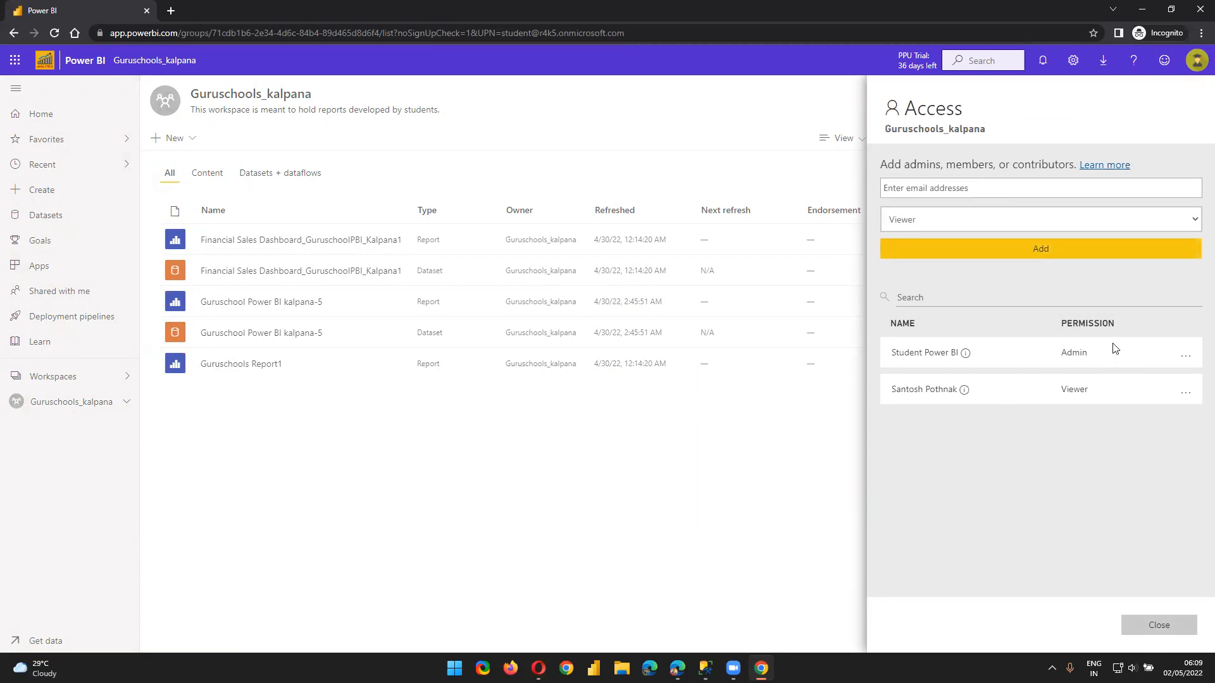
# Close and reopen the Access pane to confirm the new member
pyautogui.click(441, 499)
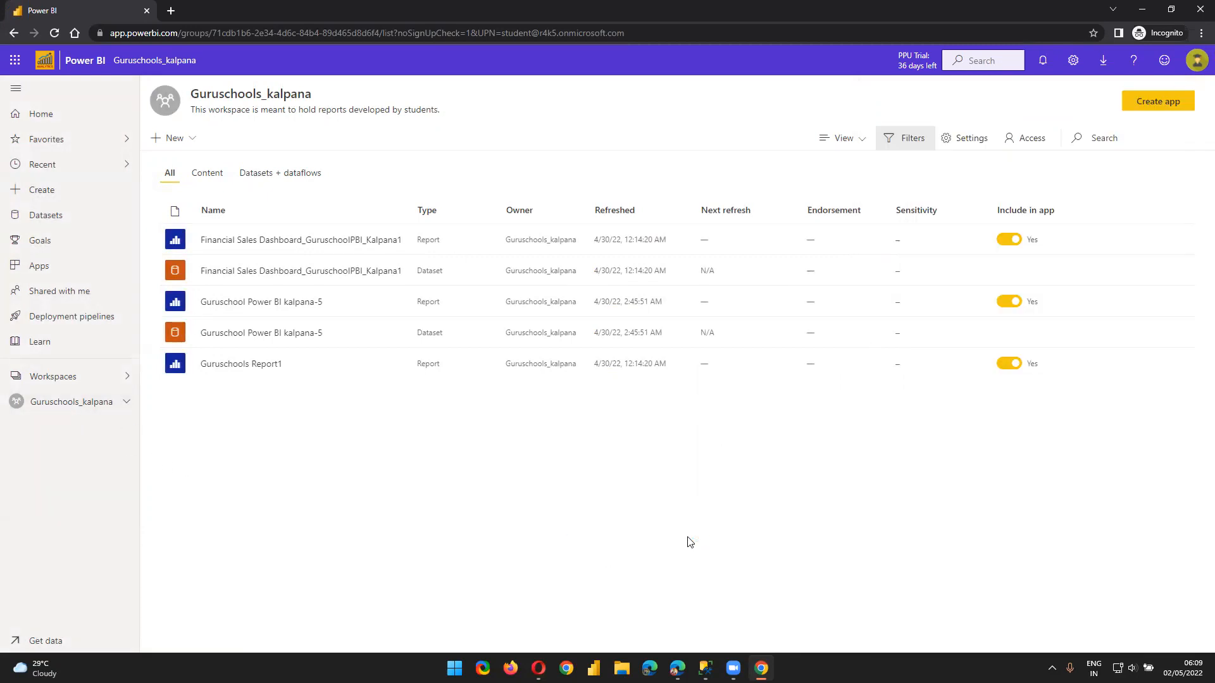
pyautogui.moveTo(761, 668)
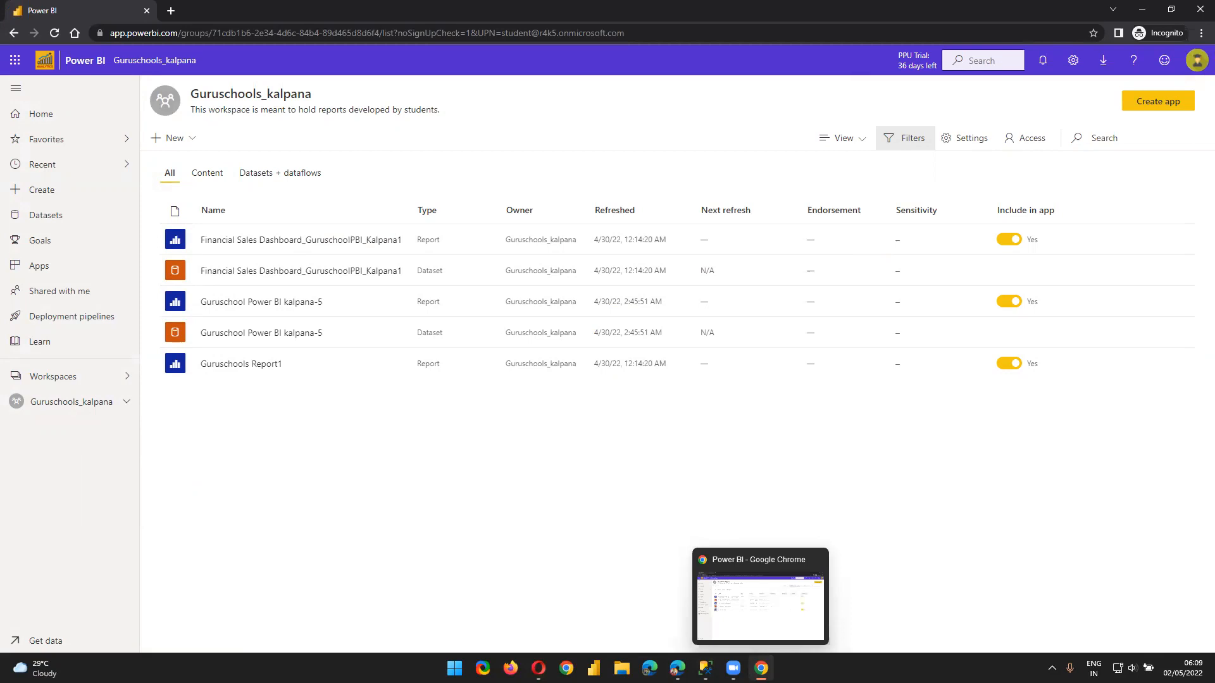
pyautogui.click(1017, 137)
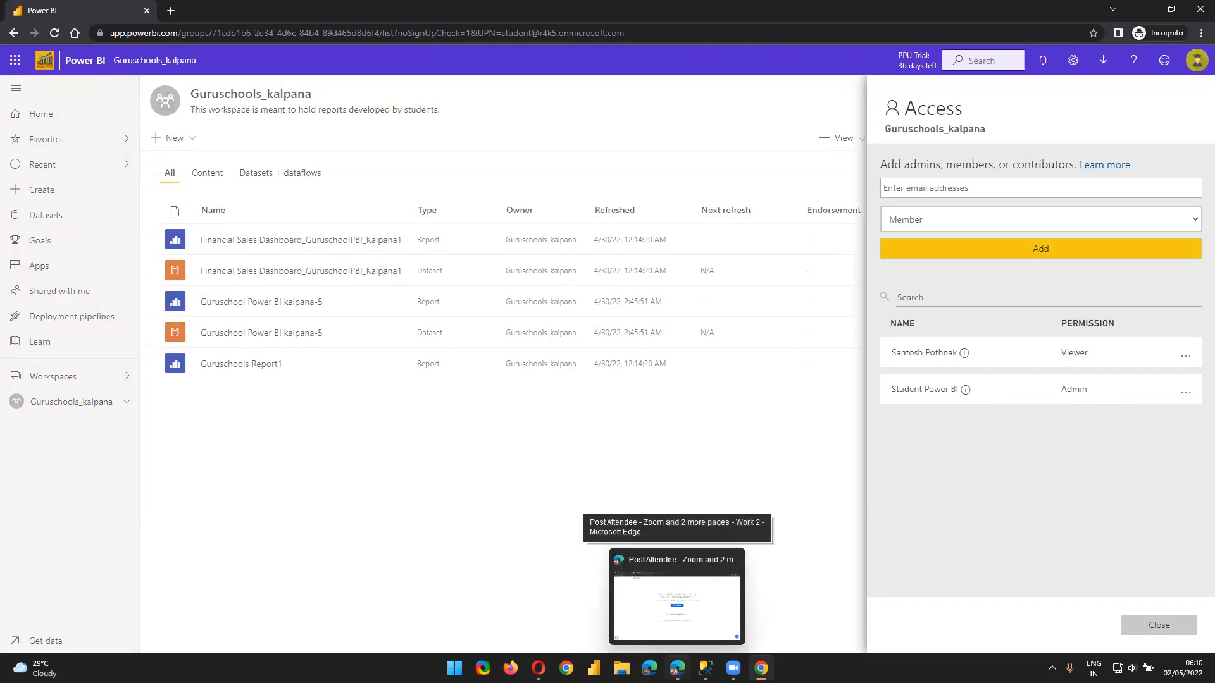
pyautogui.moveTo(705, 668)
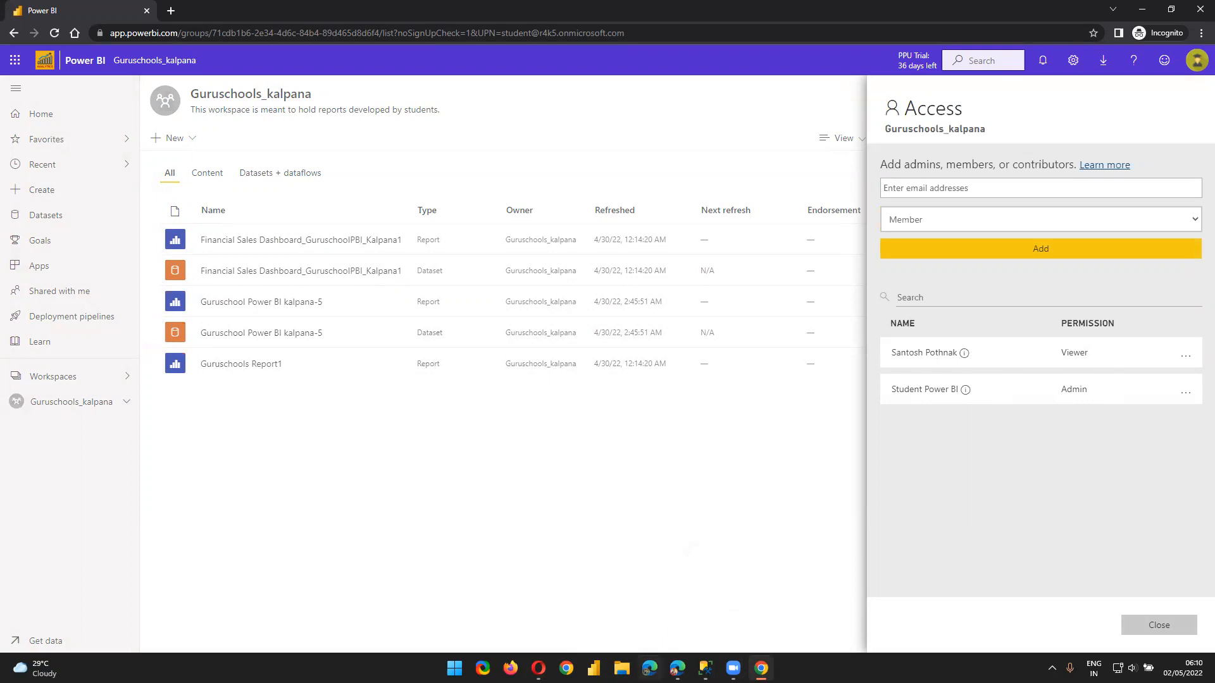
# In the admin's Opera session, reload the page and open Guruschools_kalpana
pyautogui.click(538, 668)
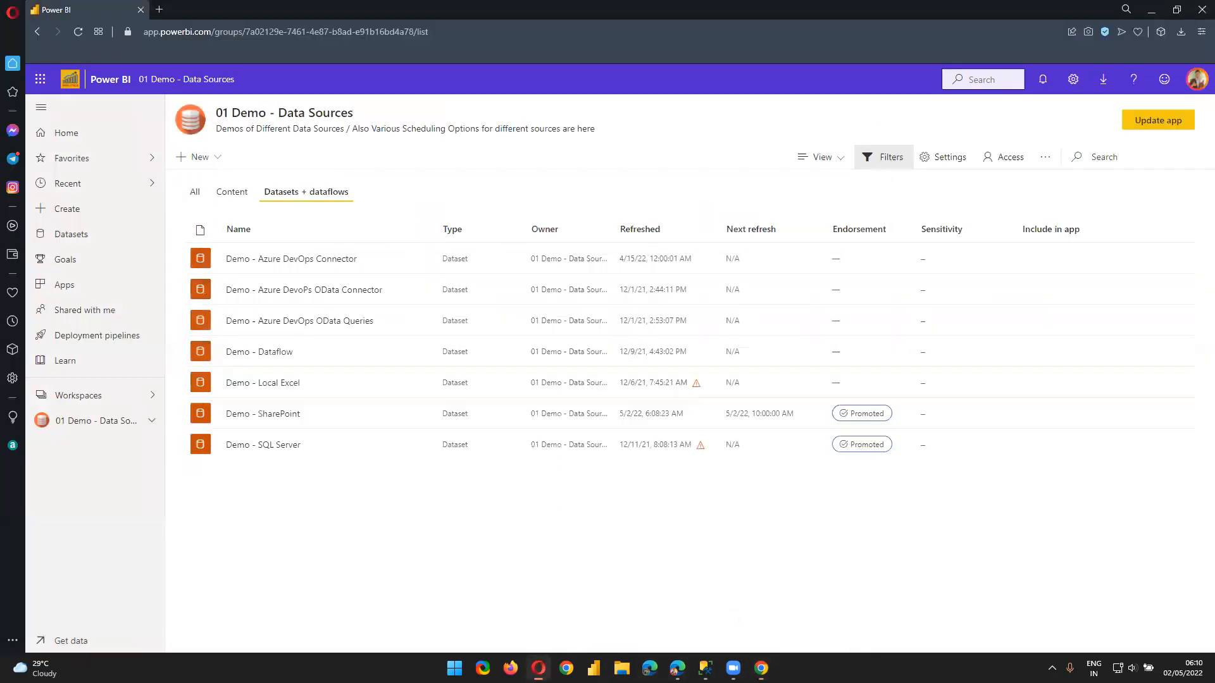
pyautogui.click(81, 395)
pyautogui.click(81, 39)
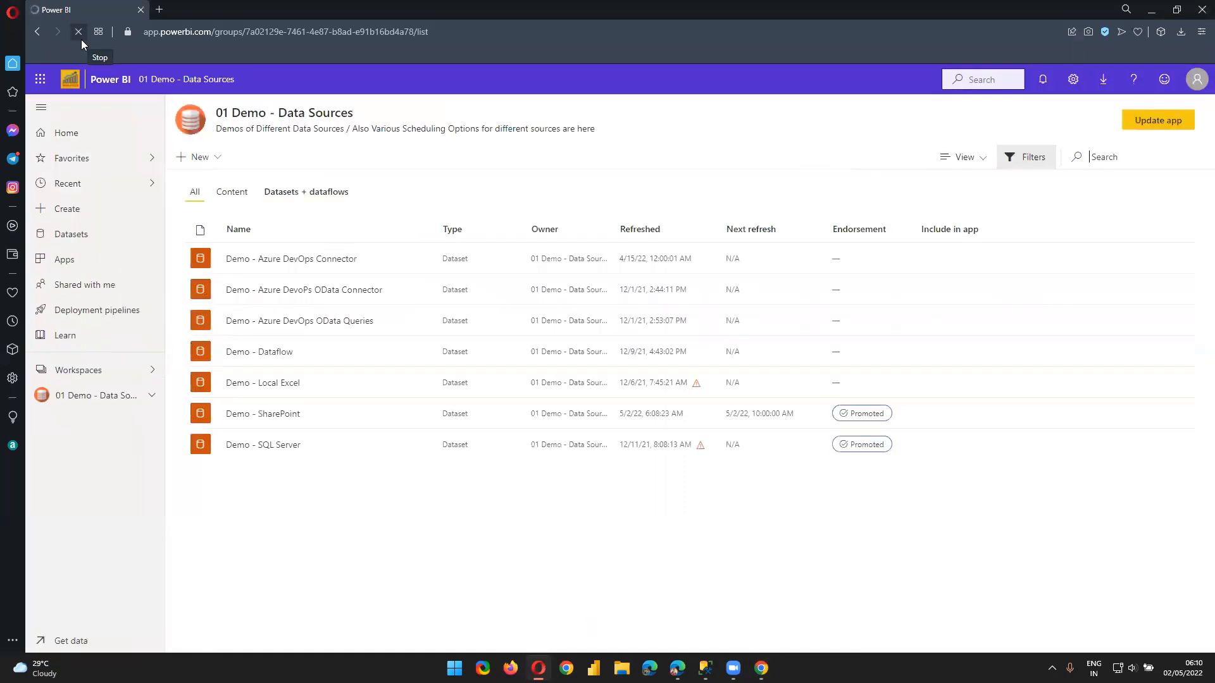
pyautogui.click(79, 397)
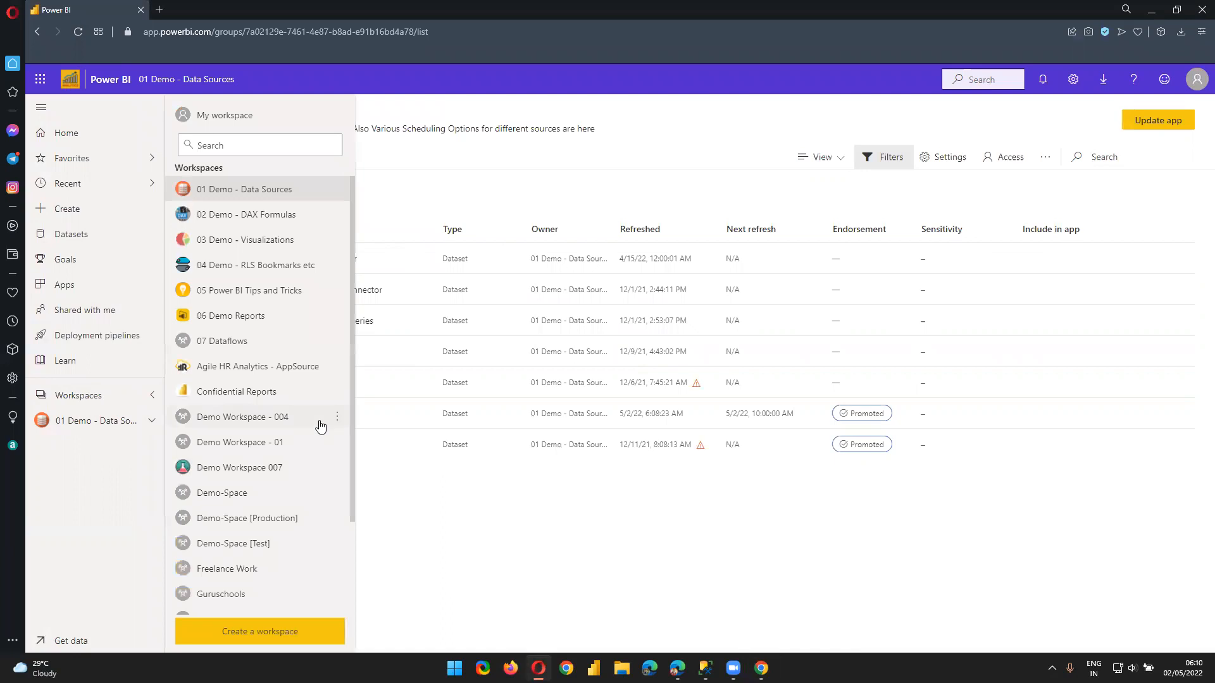
pyautogui.scroll(-2, 340, 501)
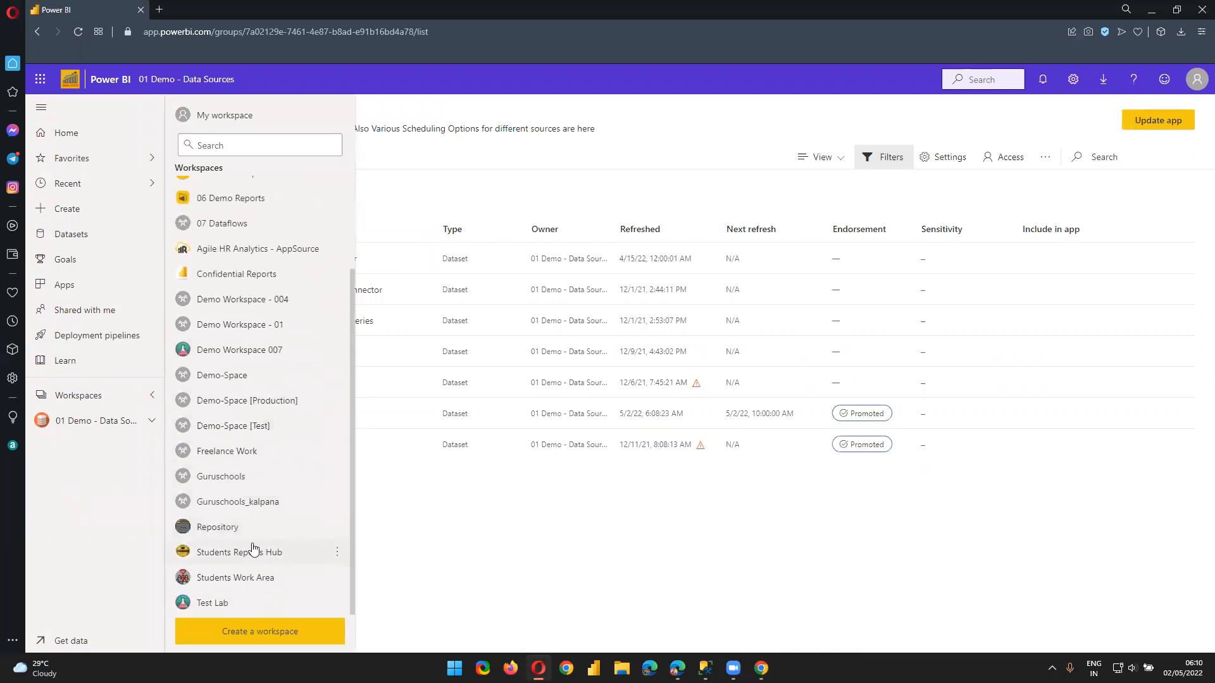
pyautogui.click(239, 504)
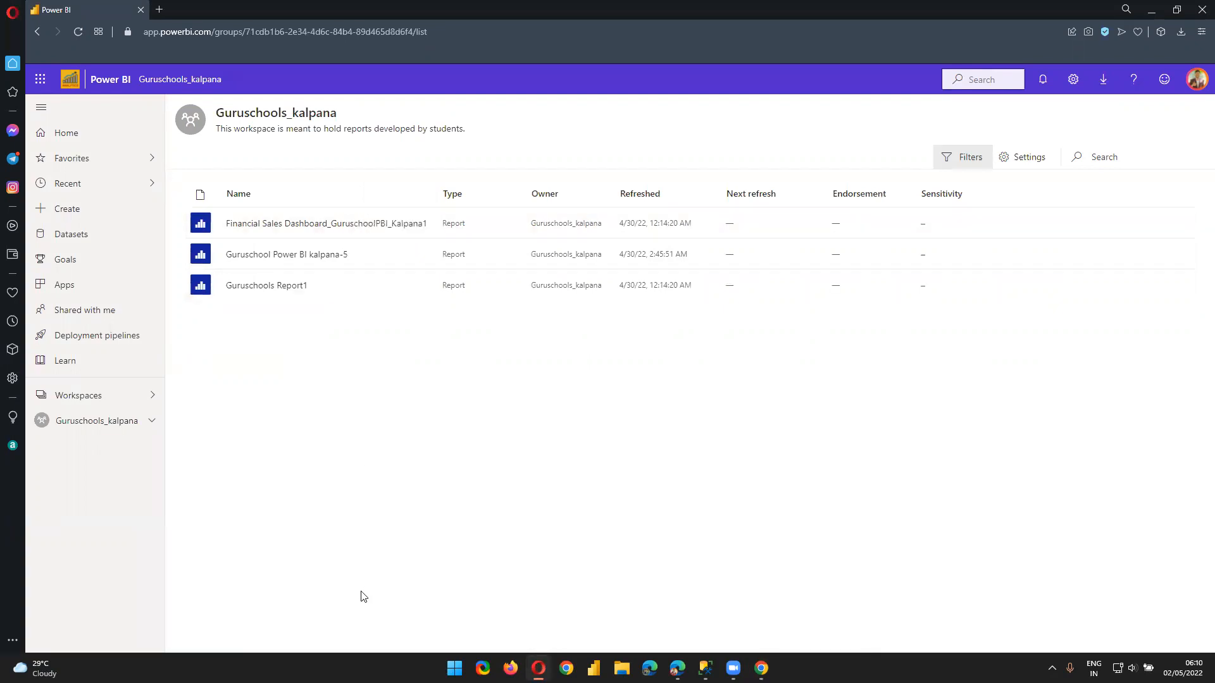
# Reopen Guruschools_kalpana from the Workspaces list after toggling the flyout
pyautogui.click(79, 401)
pyautogui.click(81, 403)
pyautogui.click(81, 402)
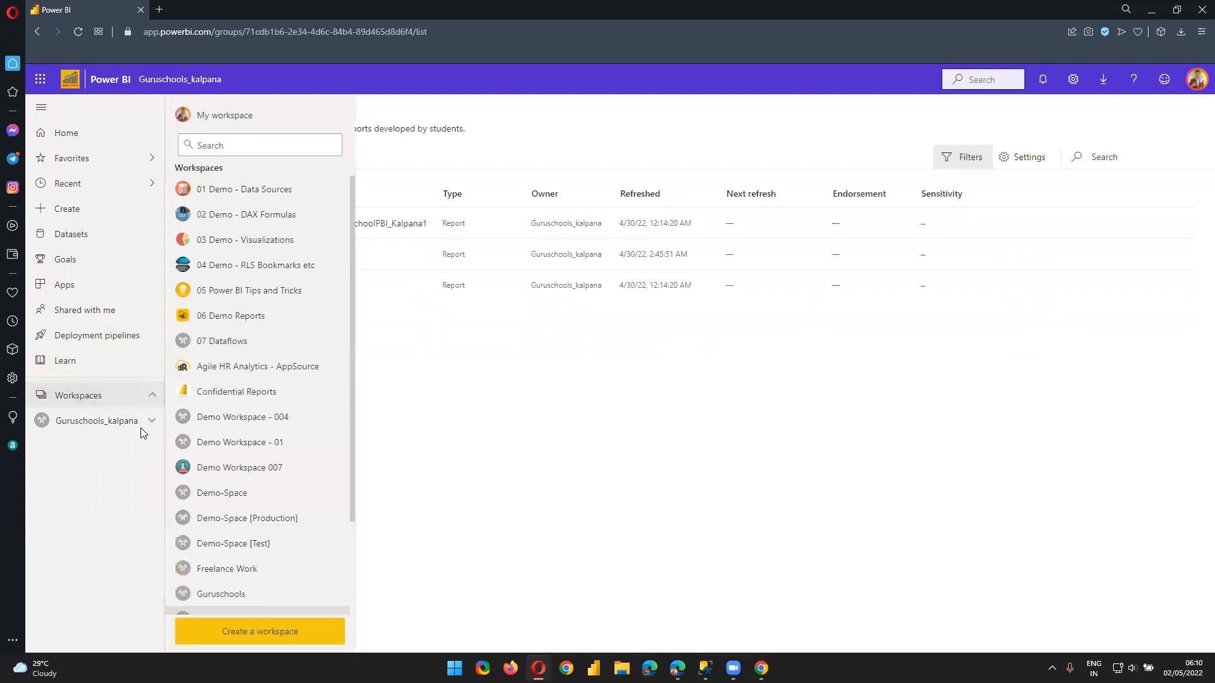
pyautogui.click(444, 477)
pyautogui.click(102, 399)
pyautogui.click(87, 424)
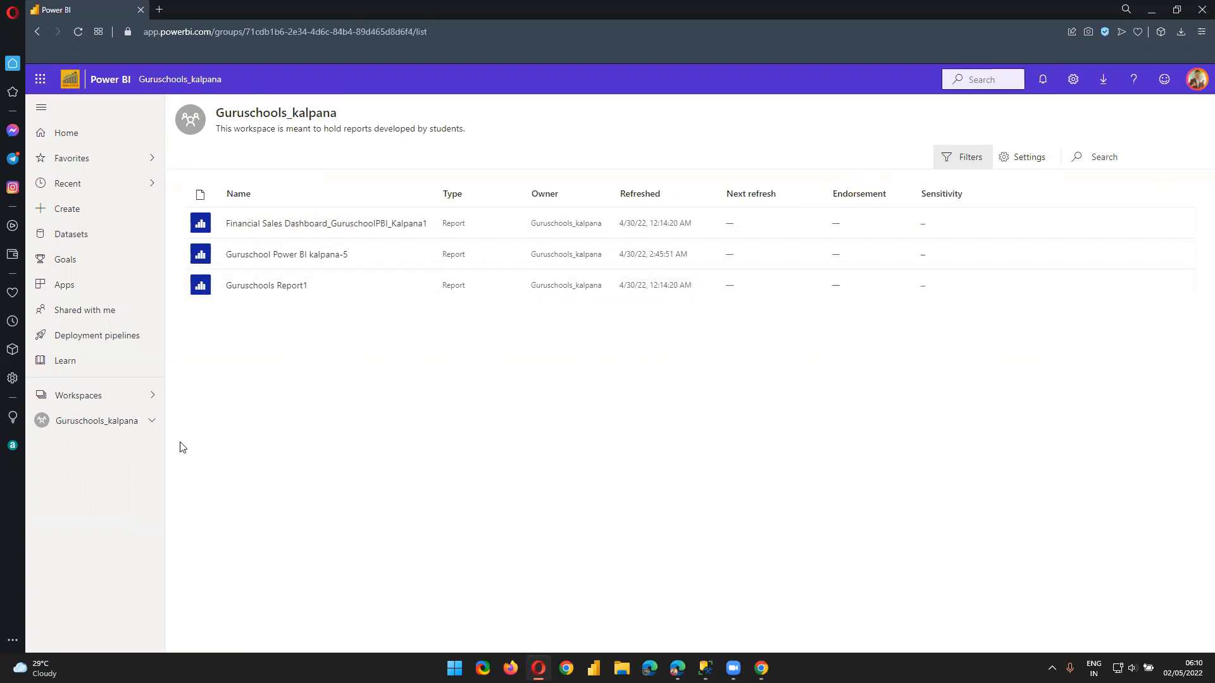
pyautogui.click(117, 398)
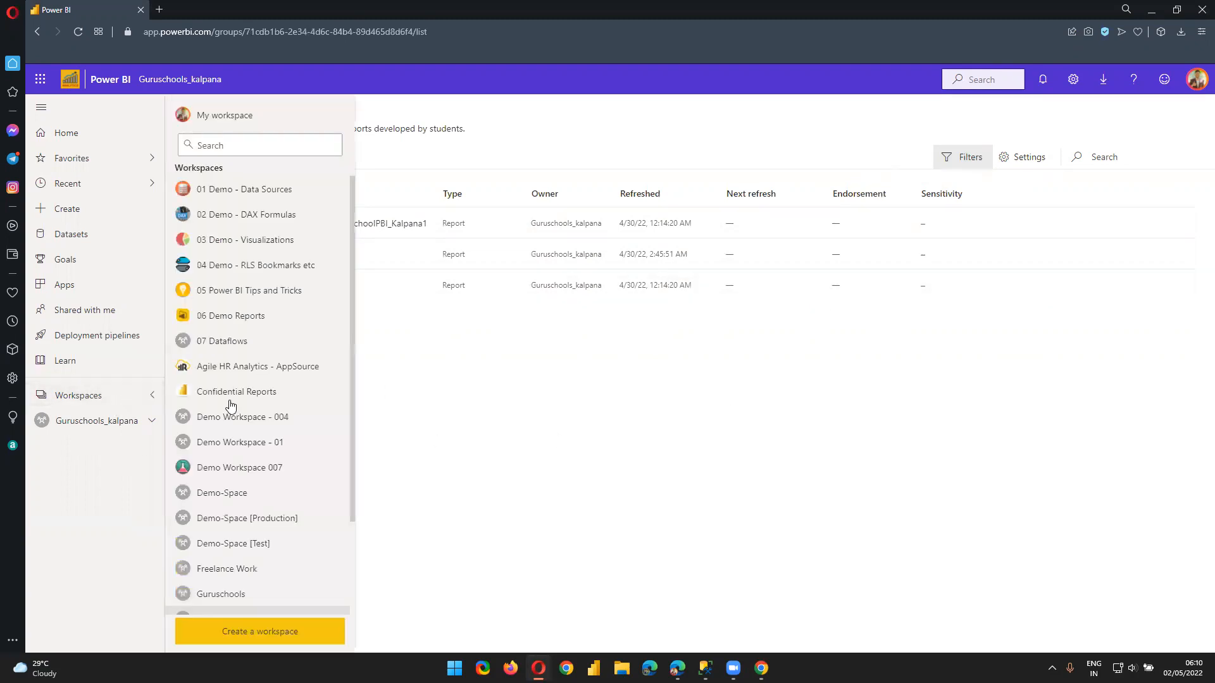
pyautogui.scroll(-3, 299, 528)
pyautogui.click(234, 500)
# Open Demo-Space, then return to the student's Chrome window and close the Access panel
pyautogui.click(102, 396)
pyautogui.click(219, 496)
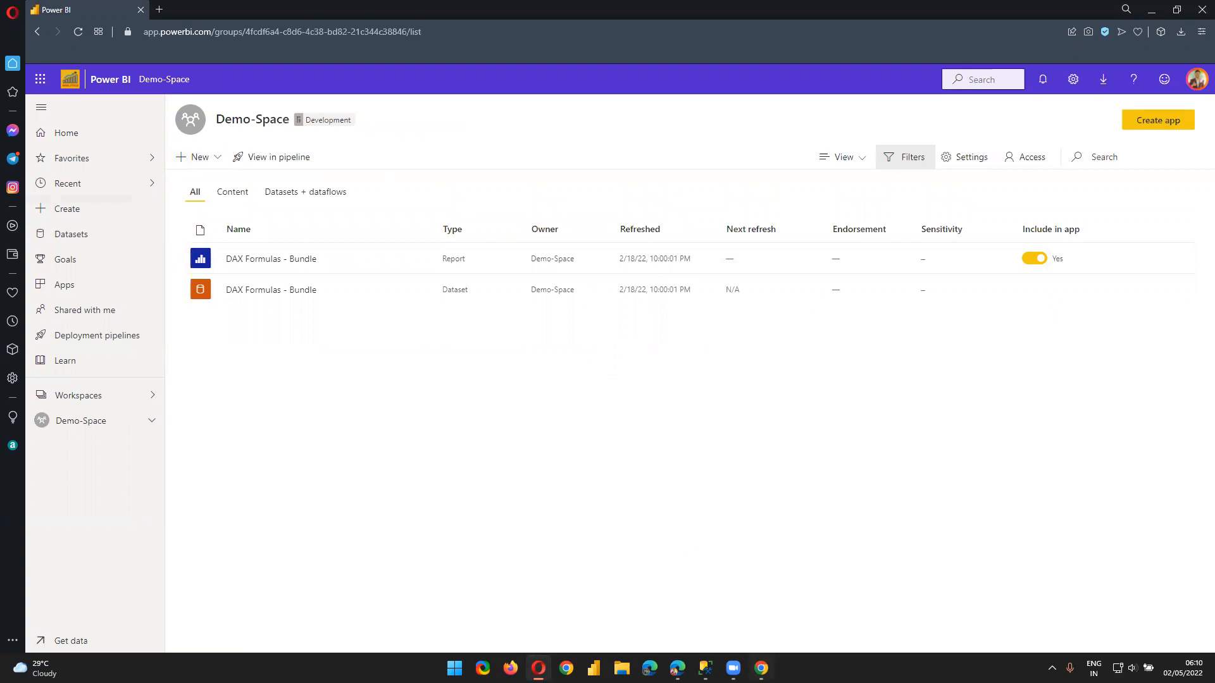
pyautogui.click(760, 668)
pyautogui.click(74, 407)
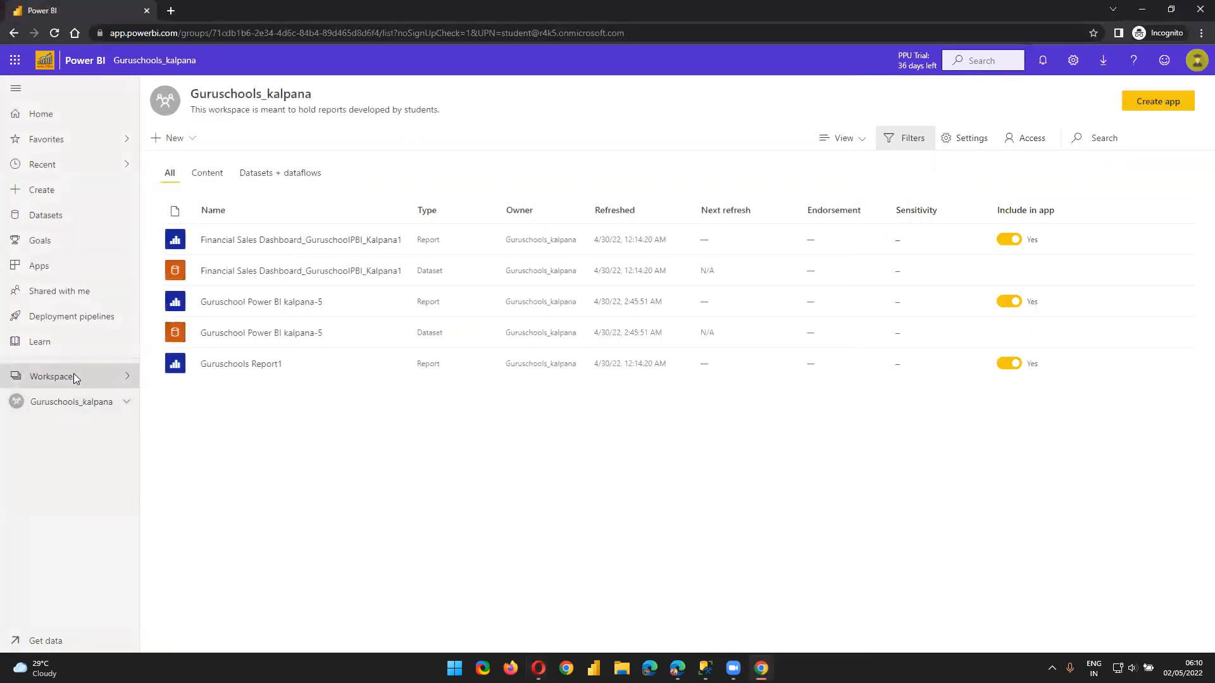
# Open the Guruschools workspace and filter its content to show only reports
pyautogui.click(74, 373)
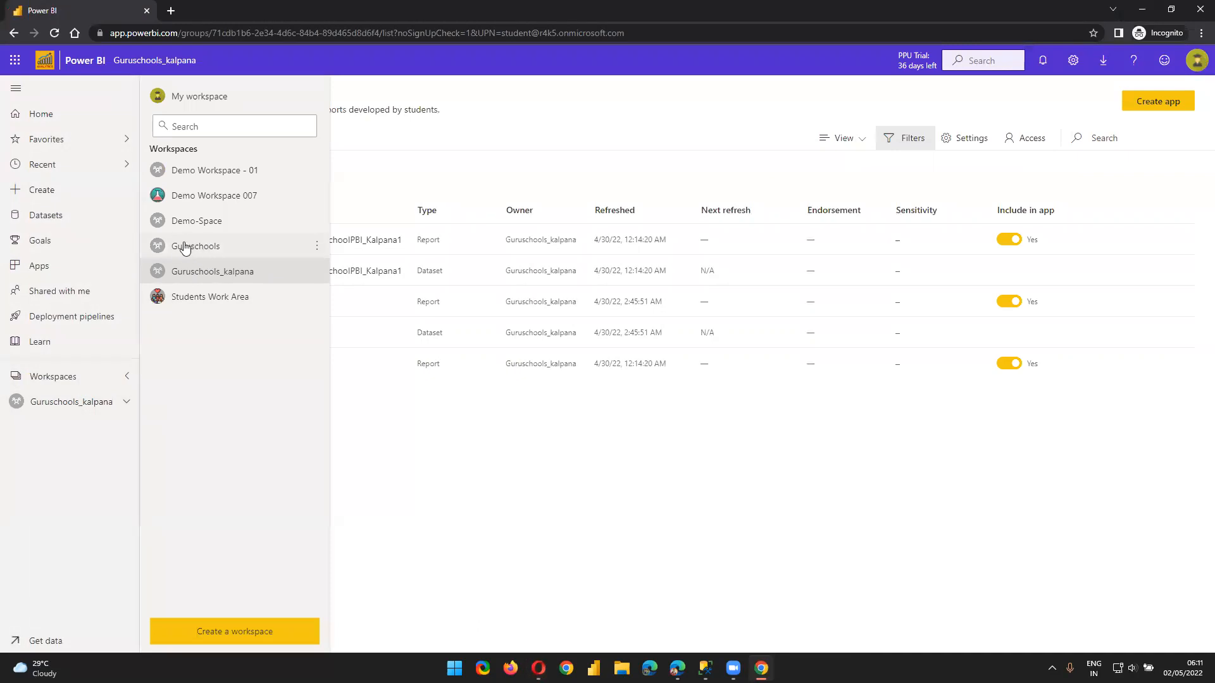
pyautogui.click(233, 249)
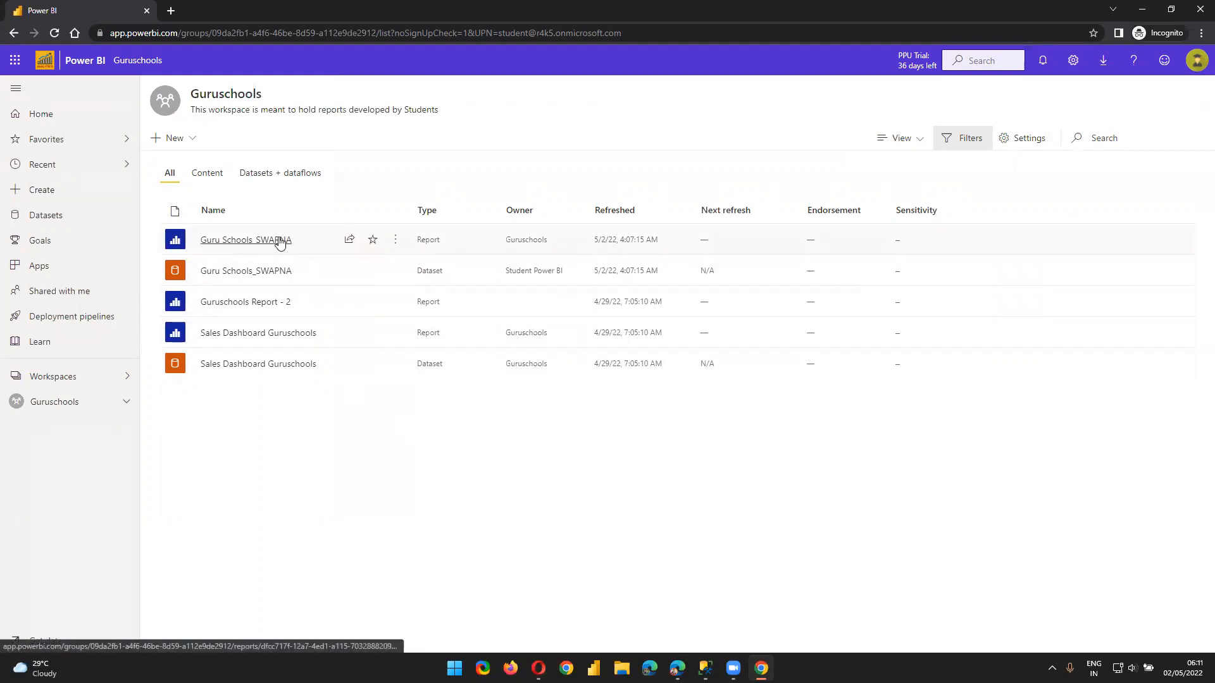
pyautogui.click(209, 173)
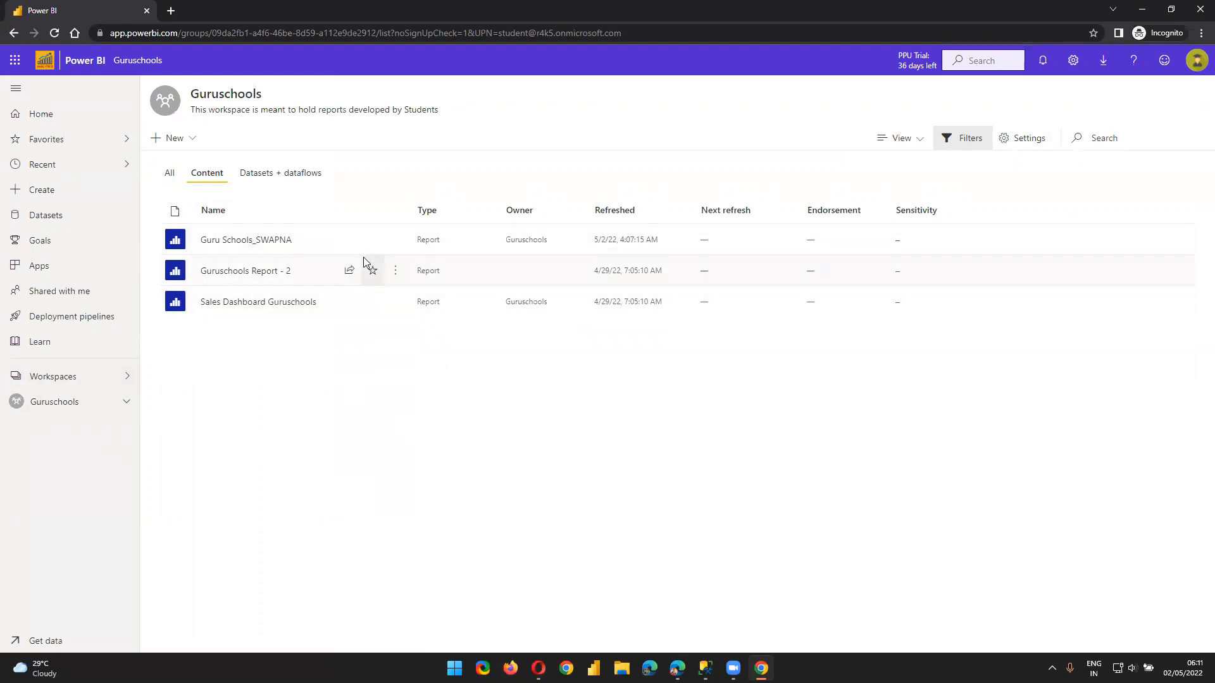
# Look at the Guruschools_kalpana workspace, then go back to Guruschools
pyautogui.click(37, 375)
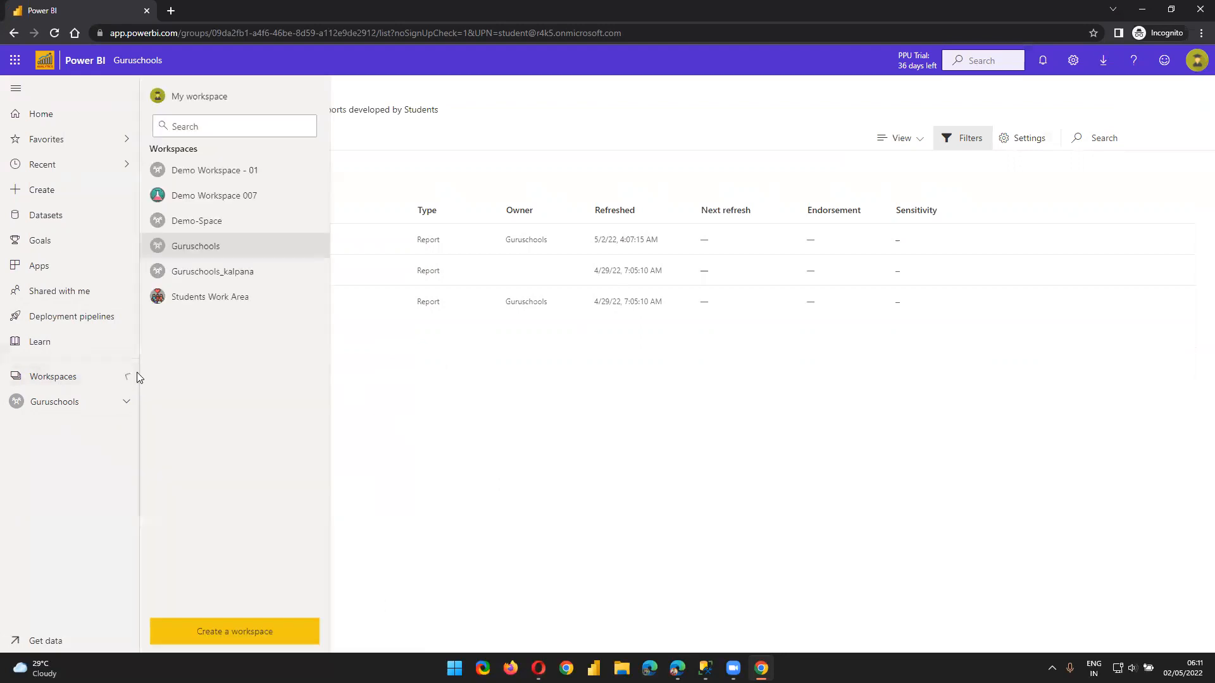
pyautogui.click(215, 271)
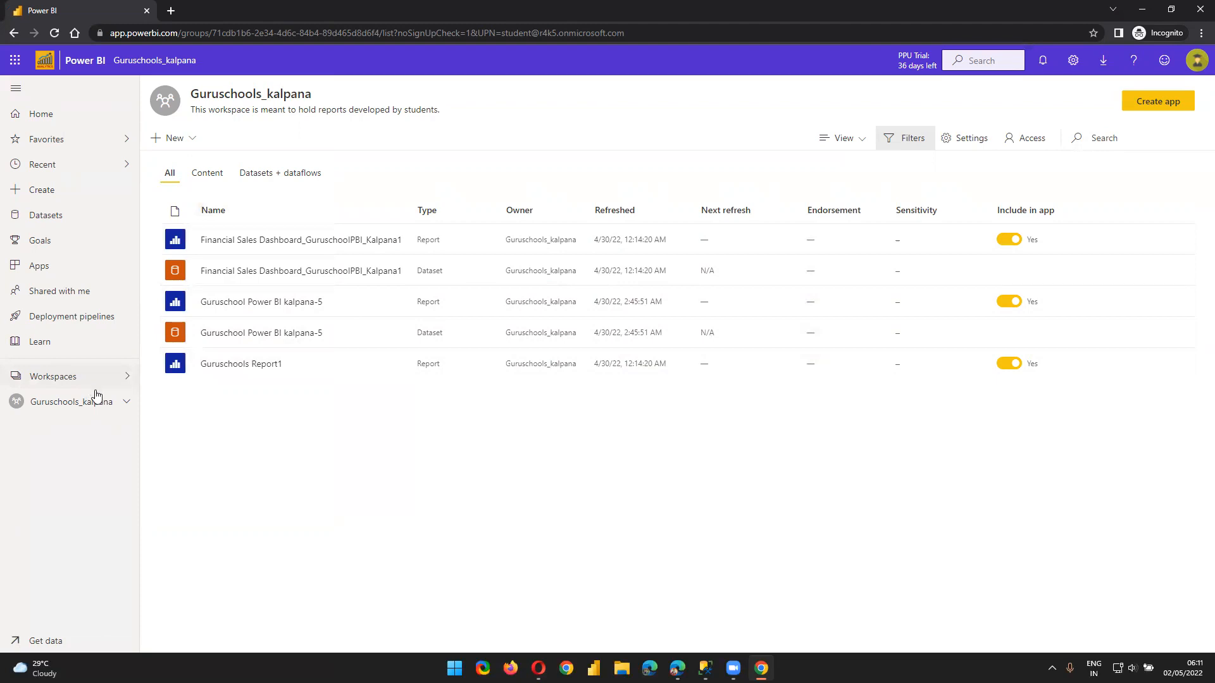
pyautogui.click(71, 377)
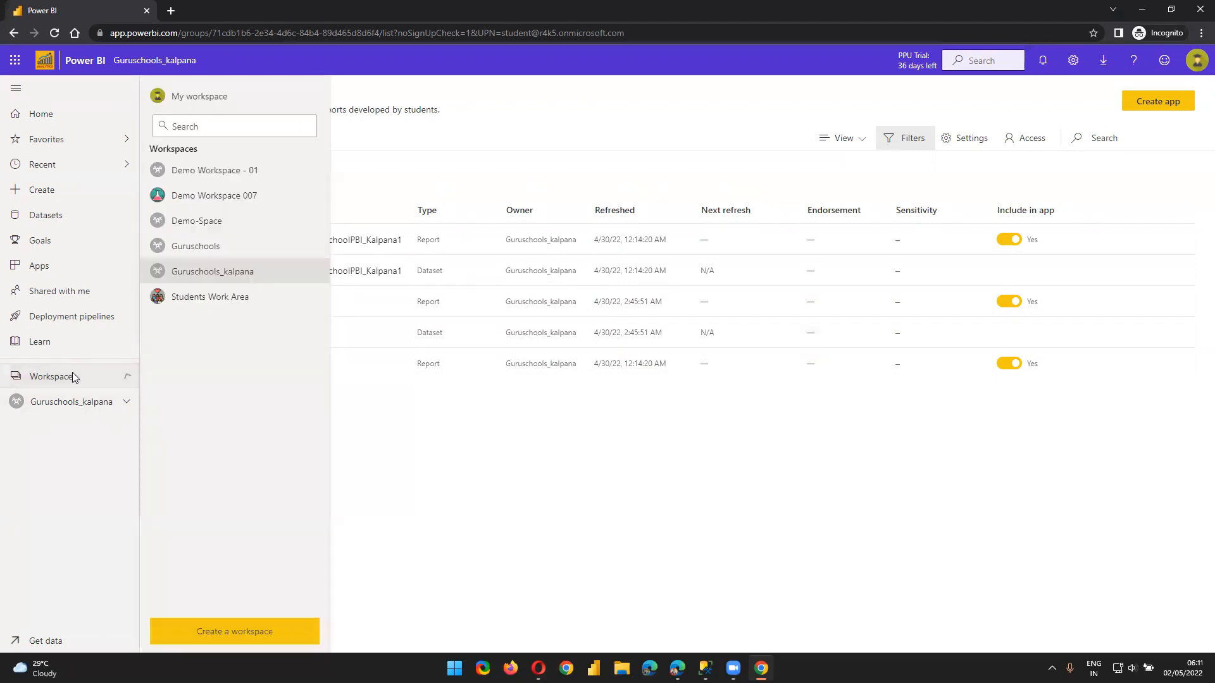
pyautogui.click(202, 247)
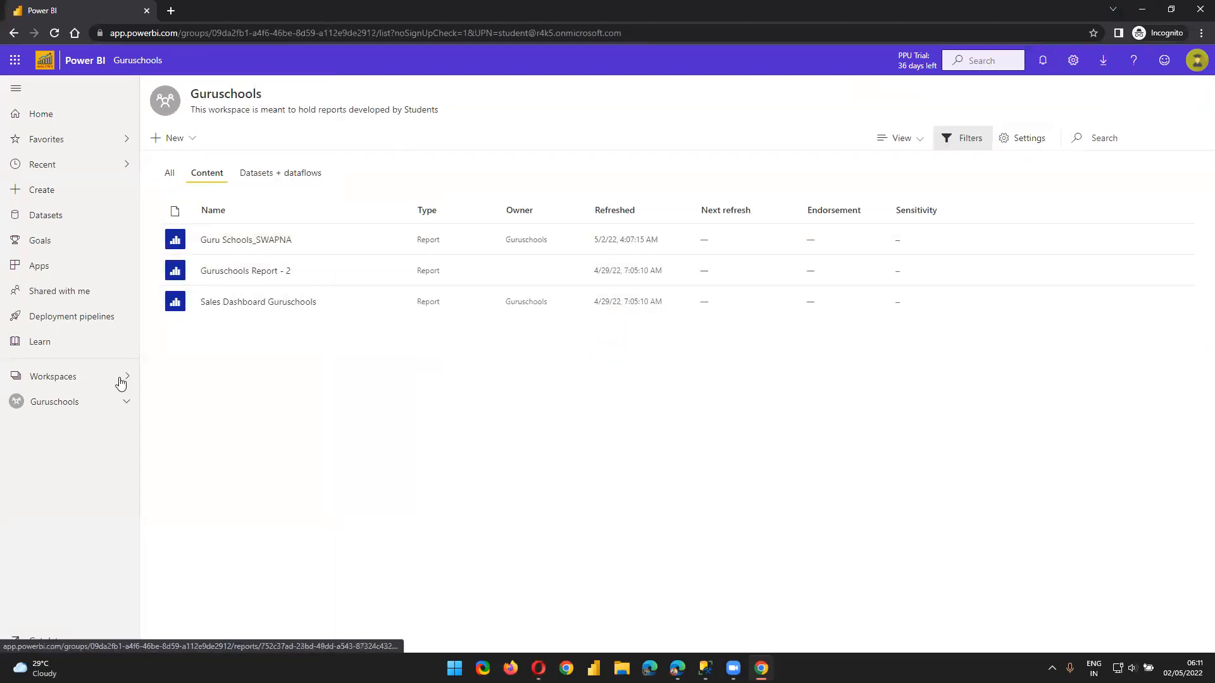
pyautogui.click(64, 373)
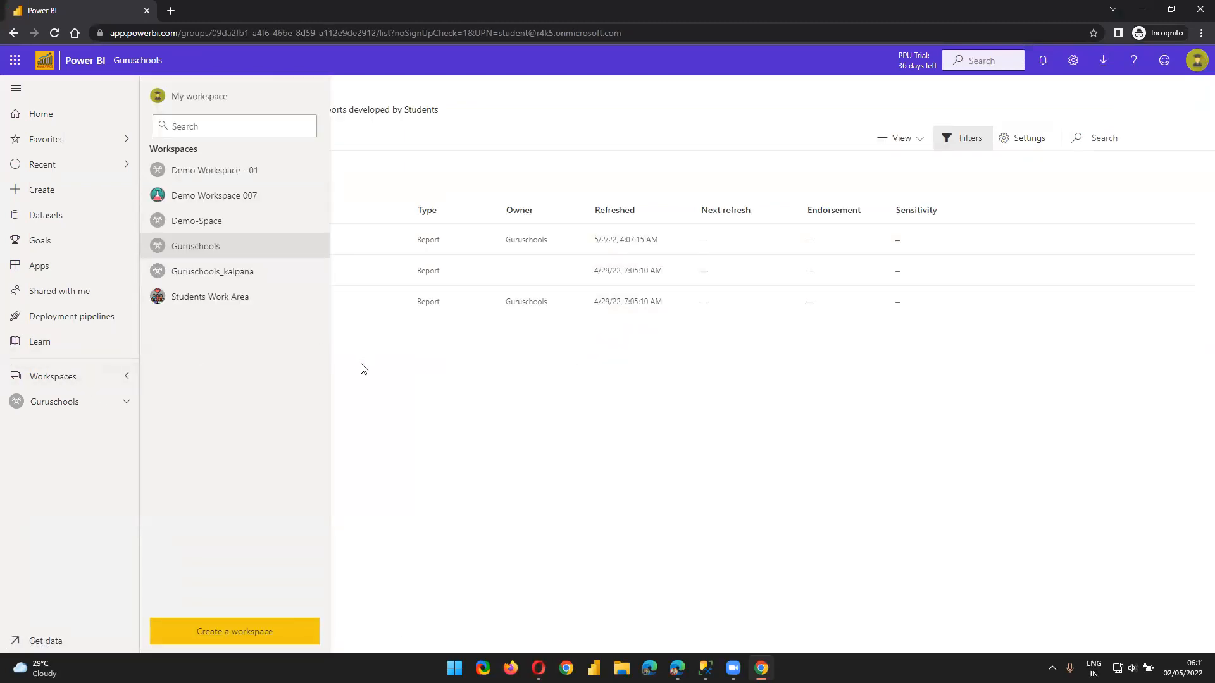
pyautogui.click(506, 429)
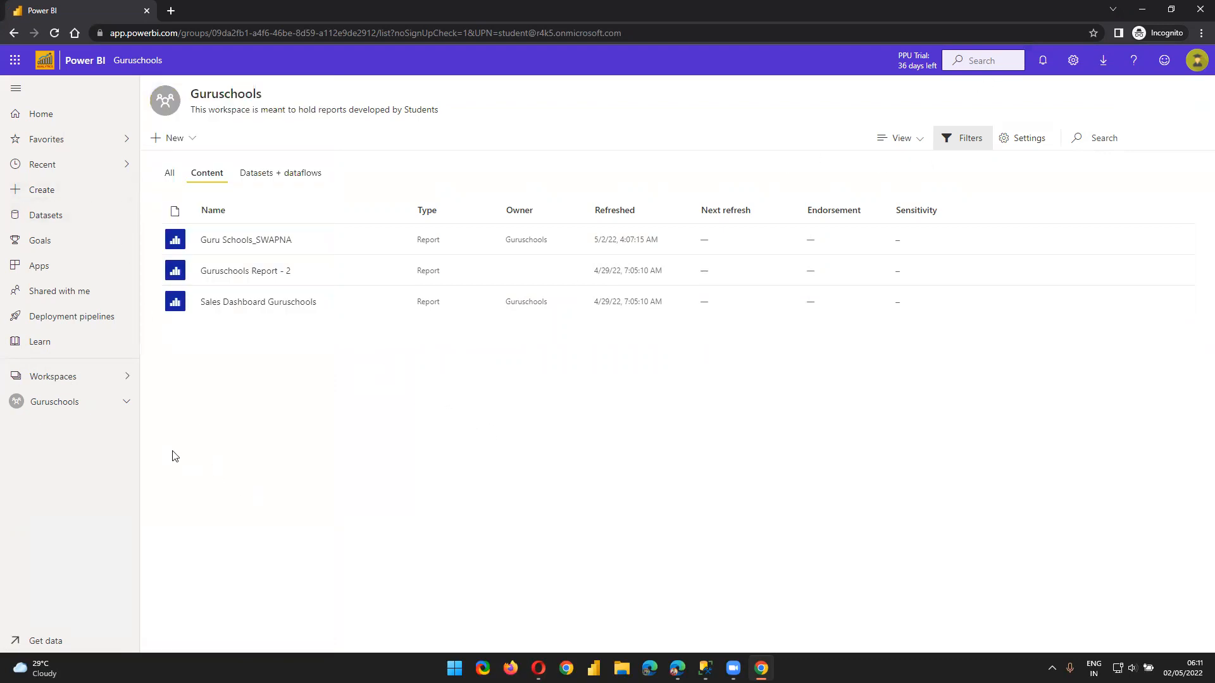
# Switch to the Opera window showing the Demo-Space workspace
pyautogui.click(52, 406)
pyautogui.click(74, 387)
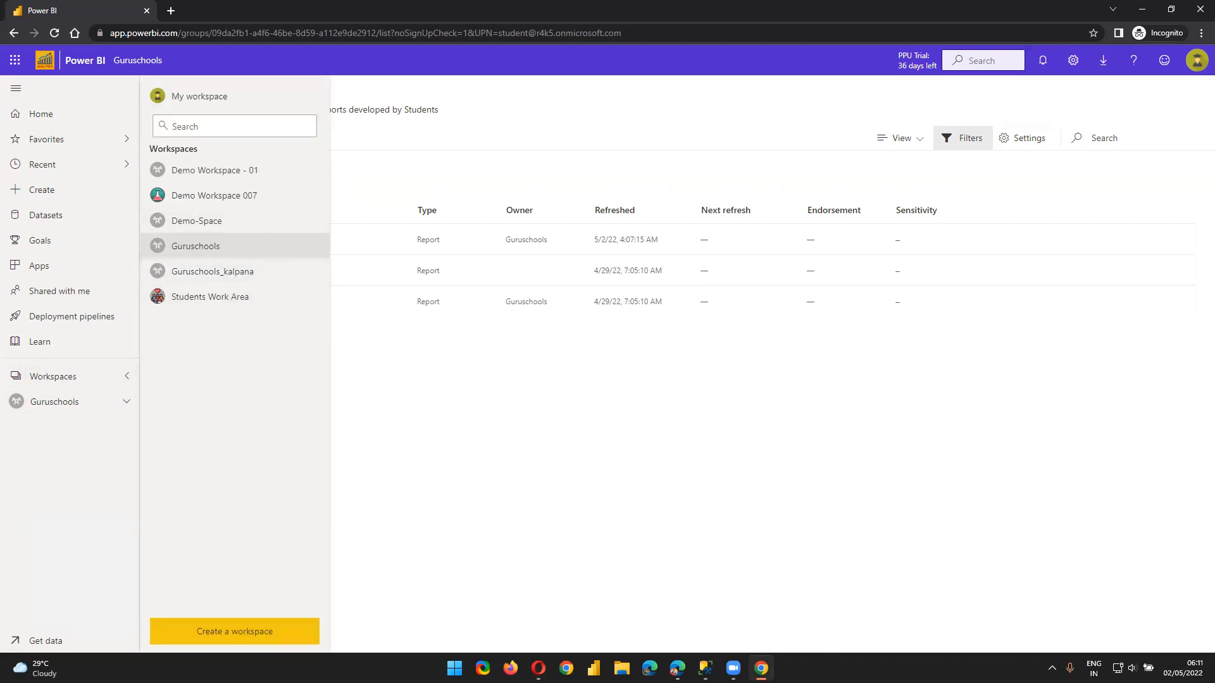
pyautogui.moveTo(761, 668)
pyautogui.click(538, 668)
# Open the Demo - SharePoint dataset settings in the 01 Demo - Data Sources workspace
pyautogui.click(86, 395)
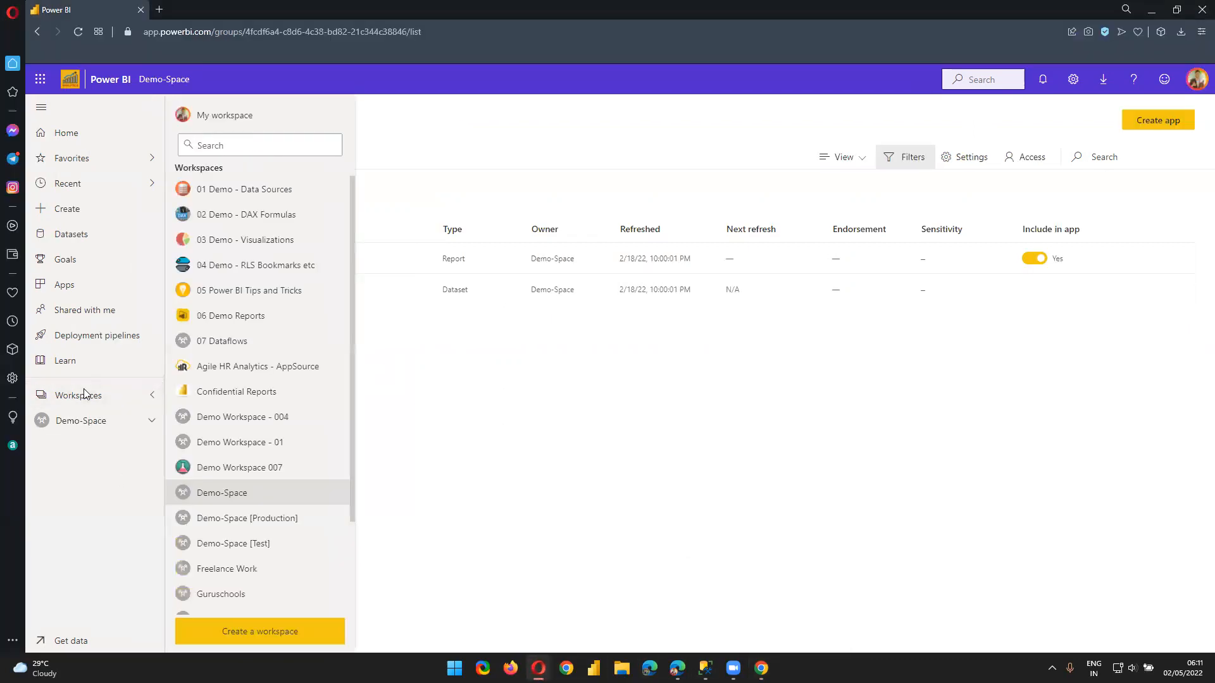
pyautogui.click(230, 190)
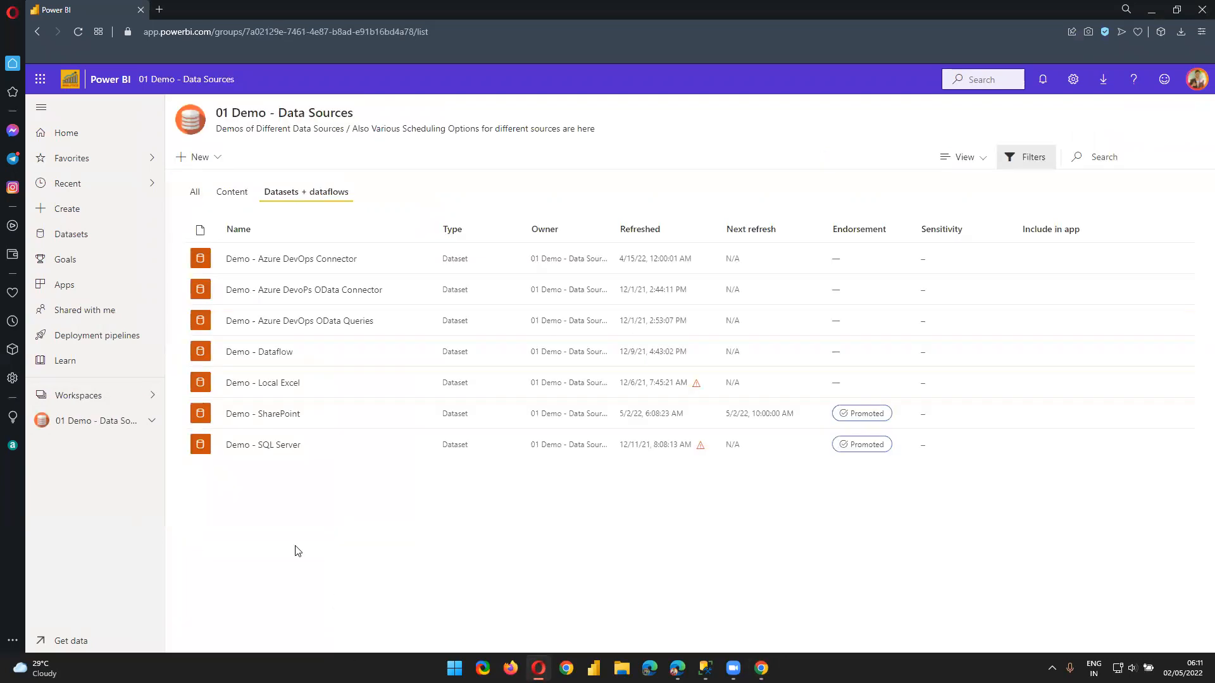
pyautogui.moveTo(393, 412)
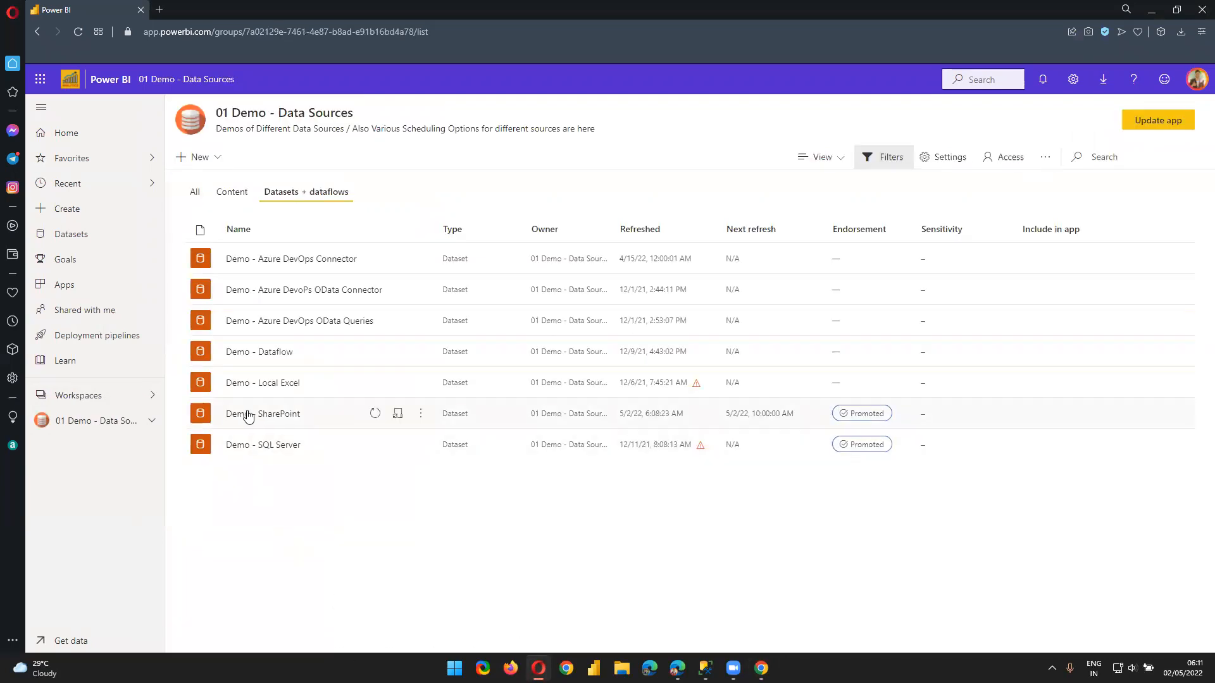
pyautogui.click(399, 414)
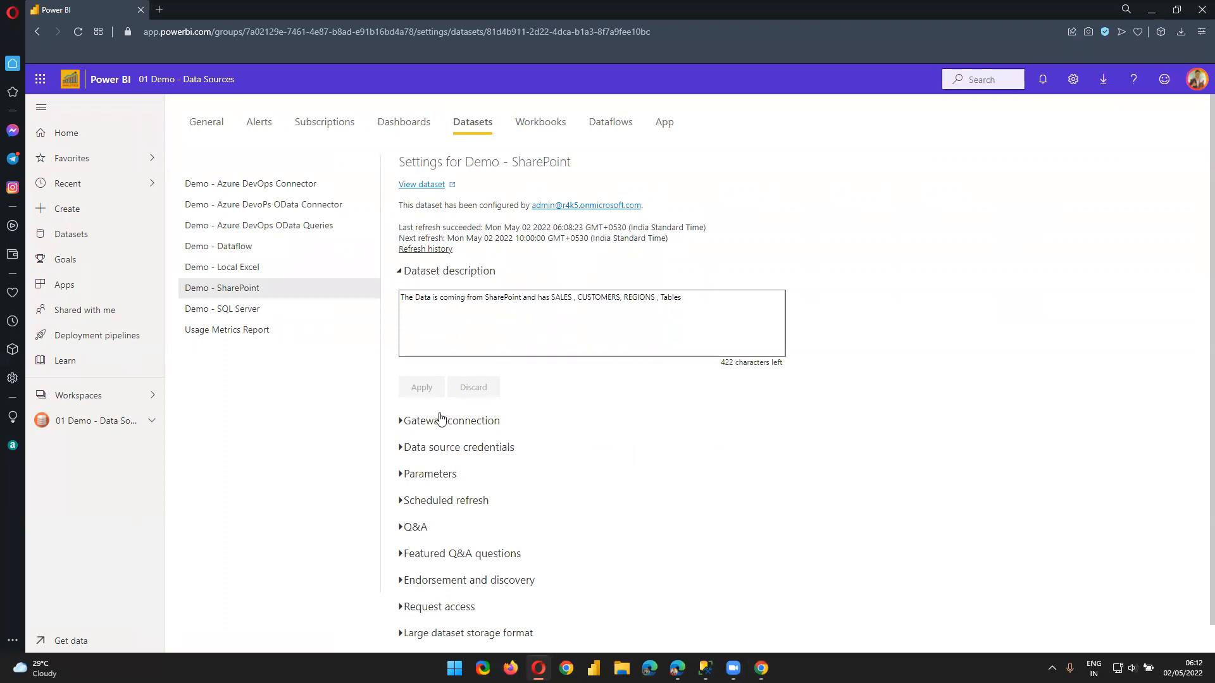
# Expand Scheduled refresh to review its daily India-time refreshes from 4:00 AM to 8:30 PM
pyautogui.scroll(-1, 449, 443)
pyautogui.click(404, 472)
pyautogui.scroll(-8, 564, 575)
pyautogui.scroll(2, 565, 577)
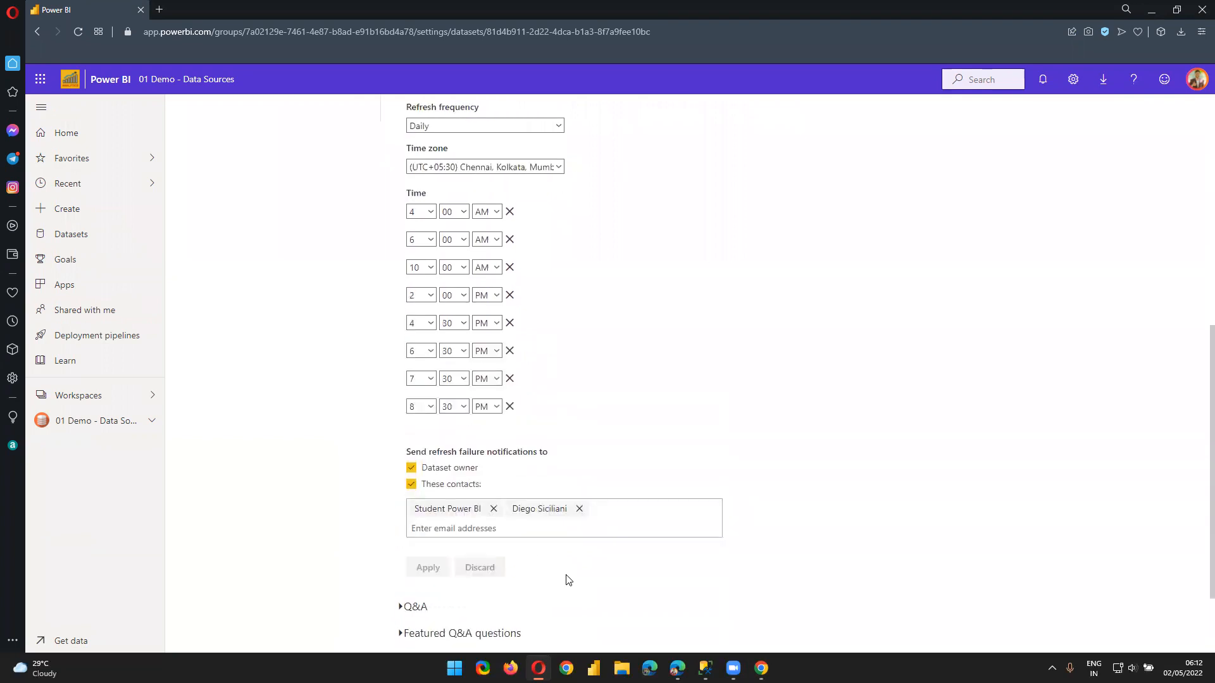
pyautogui.scroll(1, 568, 580)
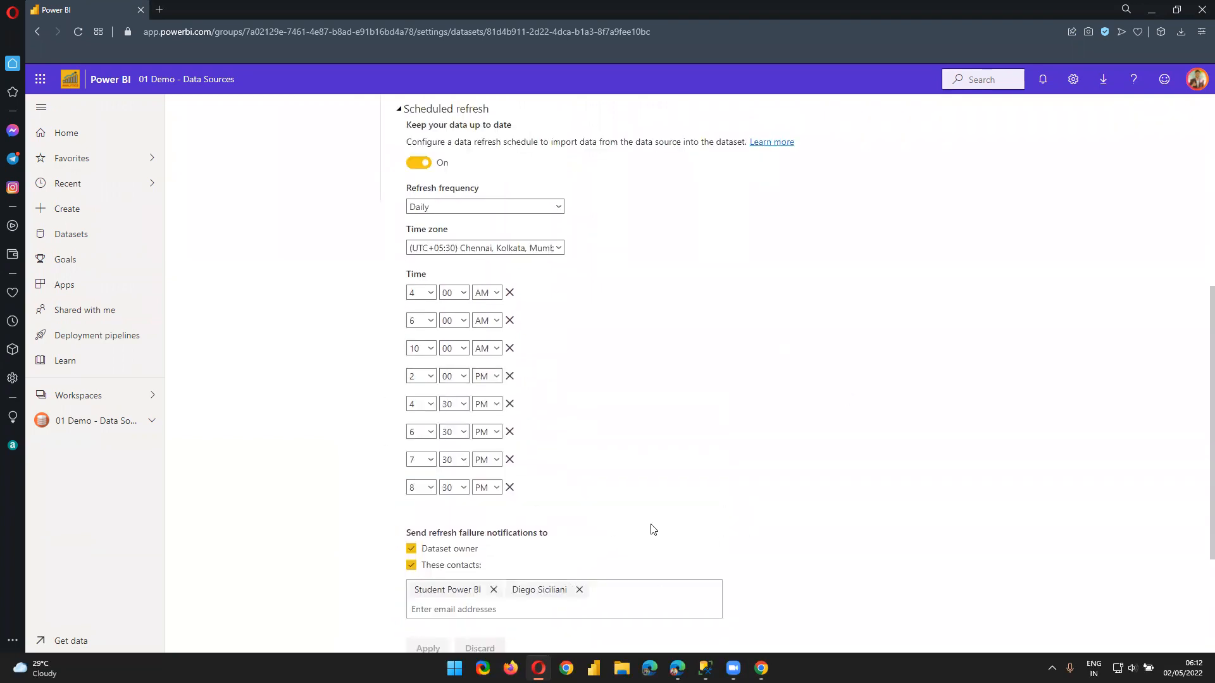
pyautogui.scroll(3, 655, 530)
pyautogui.scroll(-3, 732, 480)
pyautogui.scroll(3, 732, 483)
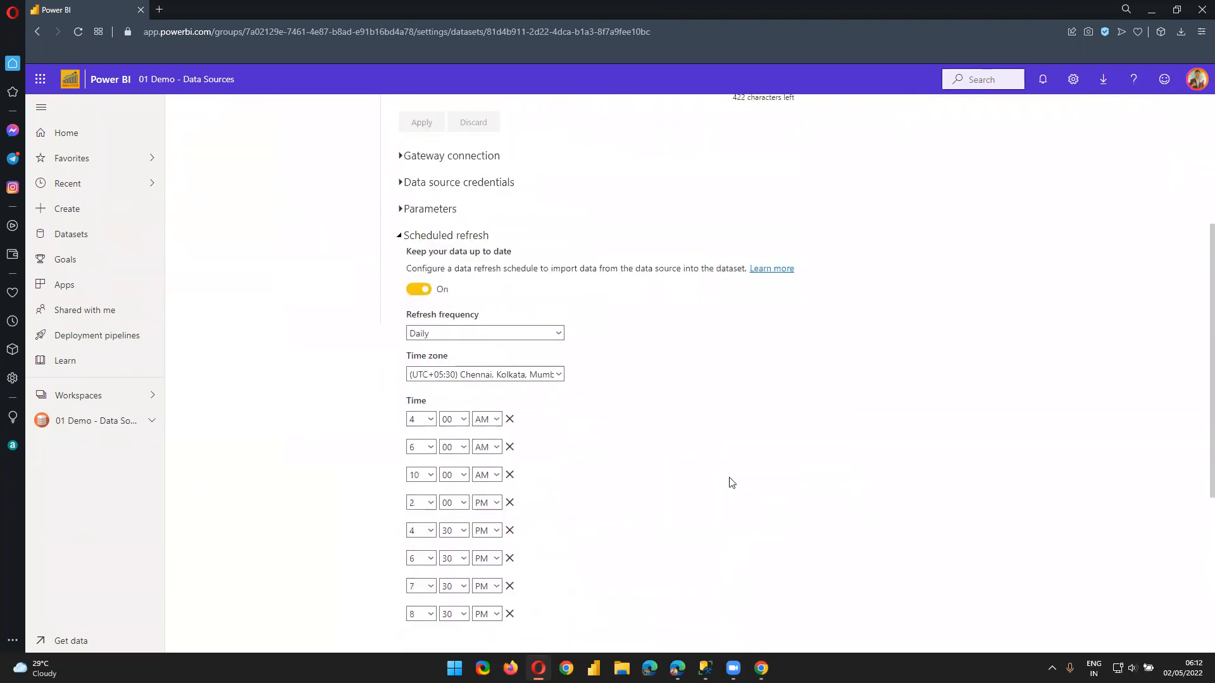
pyautogui.scroll(-4, 732, 483)
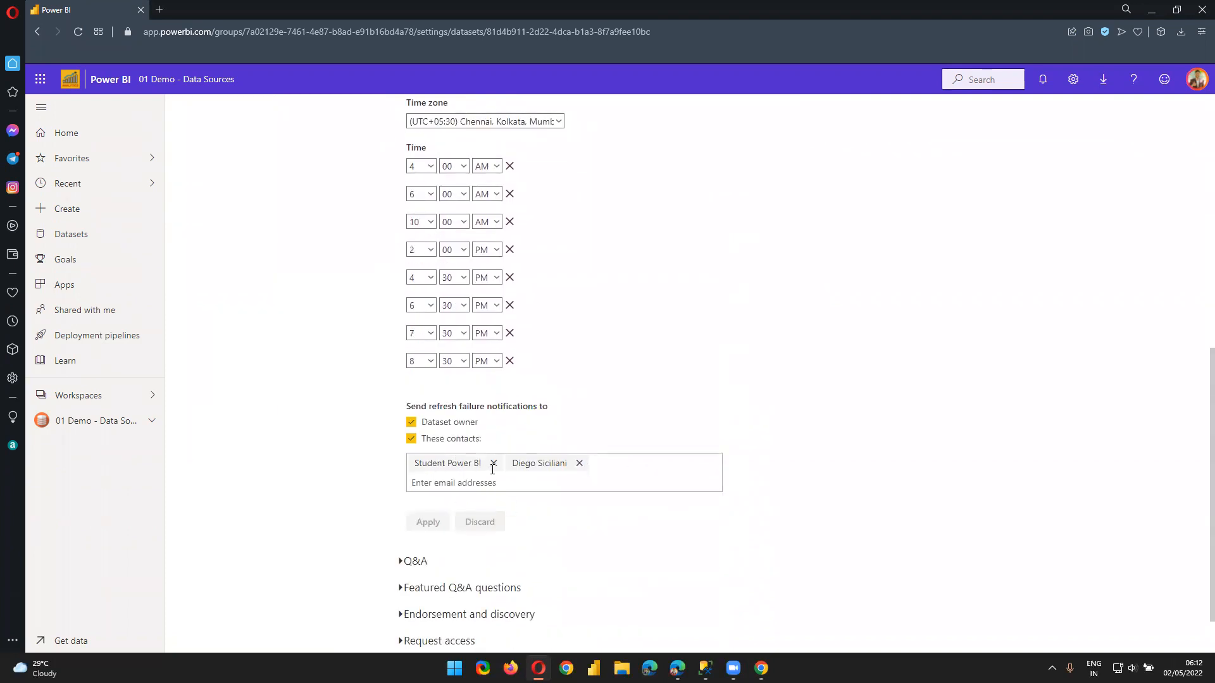
pyautogui.scroll(4, 823, 479)
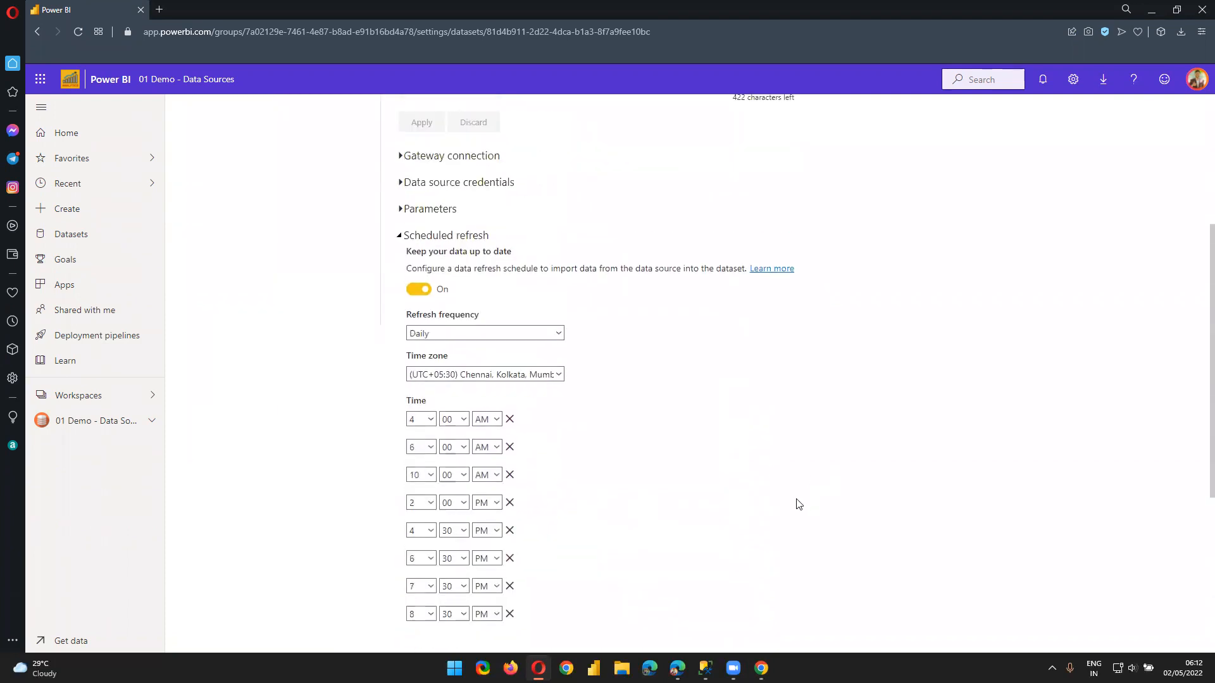
pyautogui.scroll(3, 734, 443)
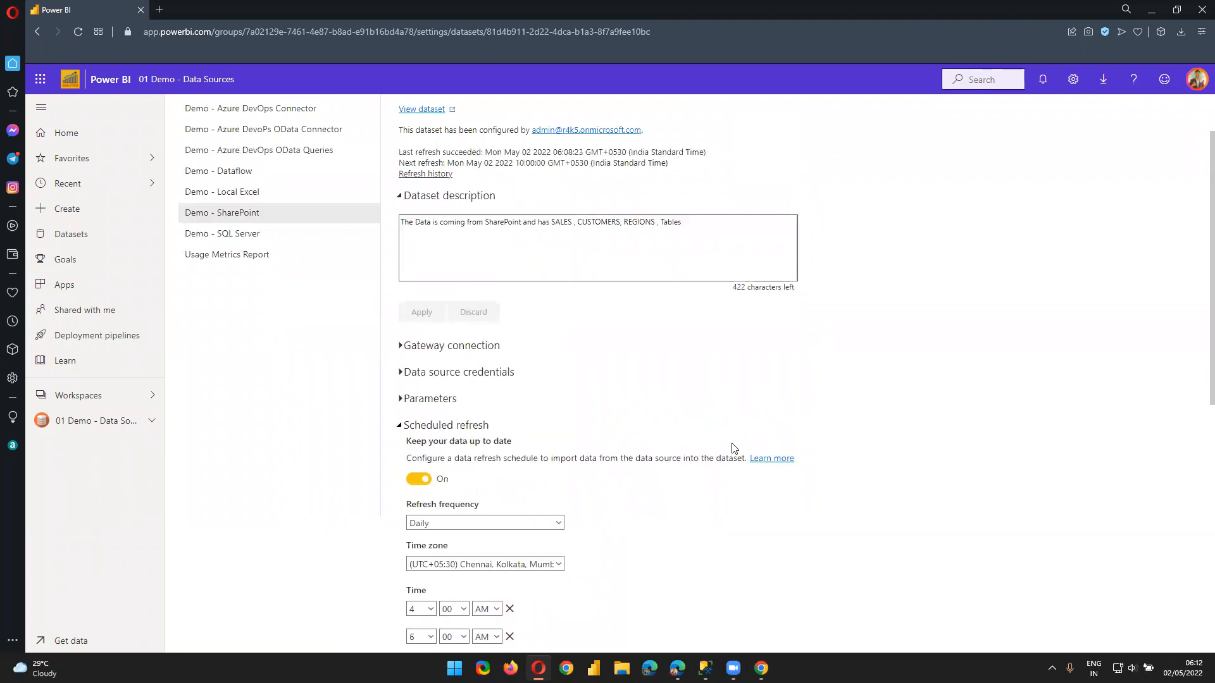
pyautogui.scroll(-3, 570, 510)
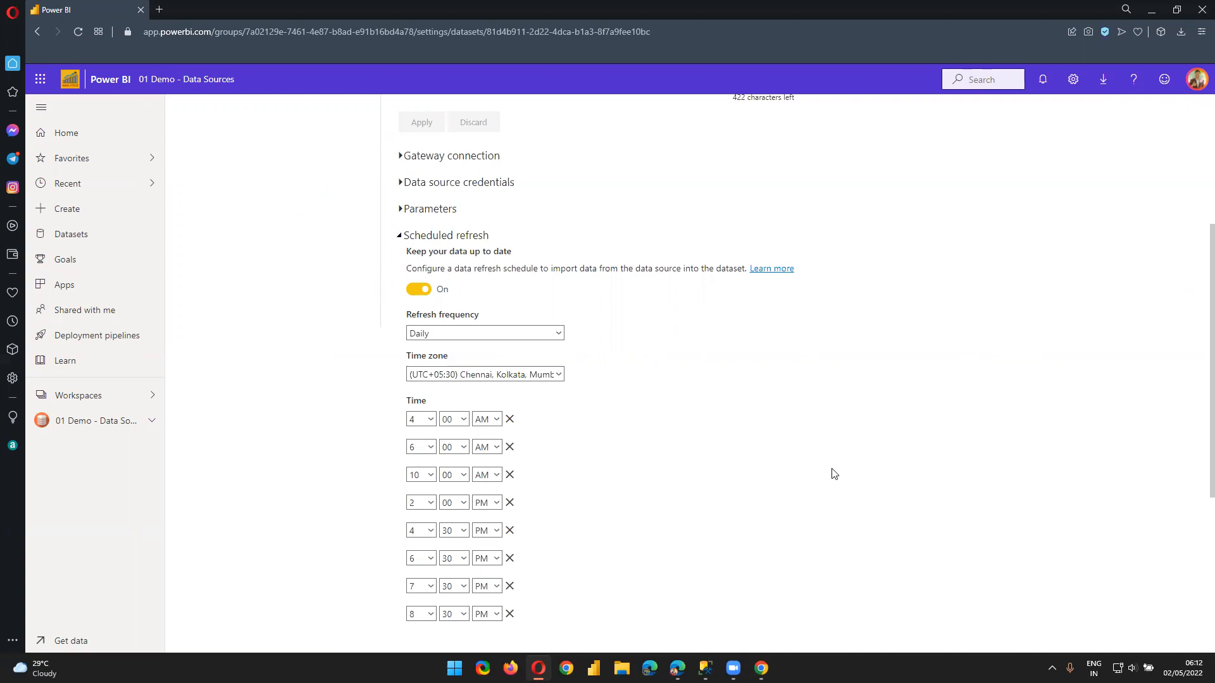
pyautogui.scroll(4, 754, 458)
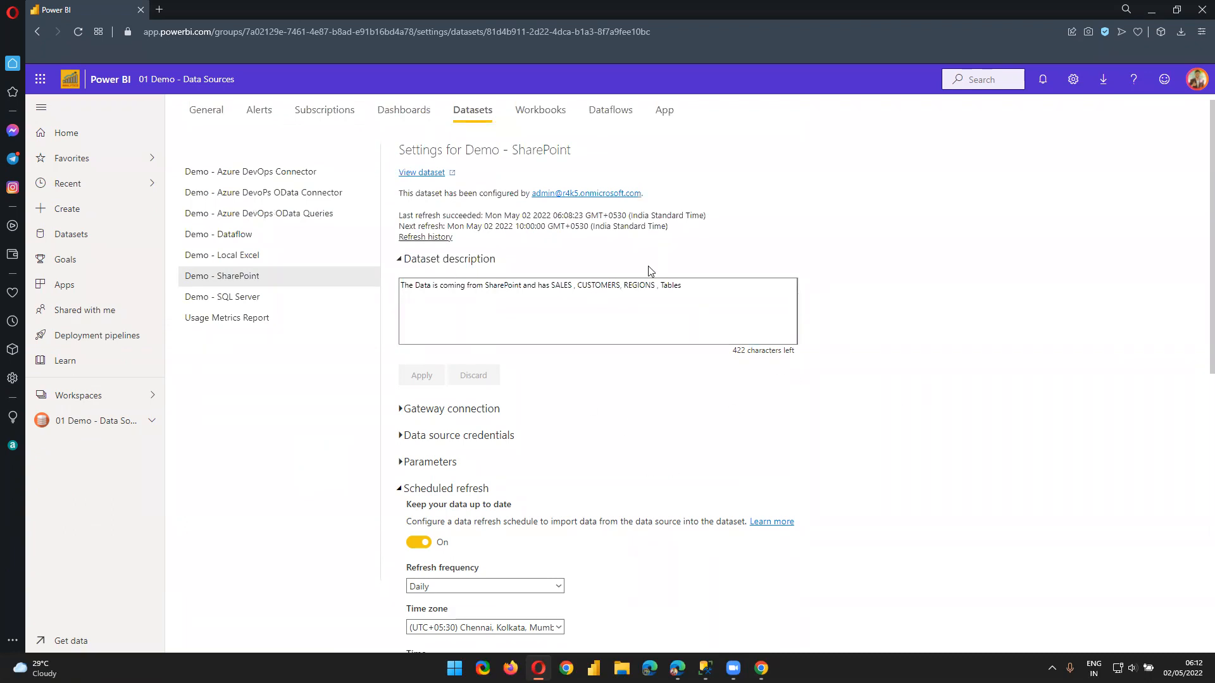
pyautogui.scroll(-3, 822, 412)
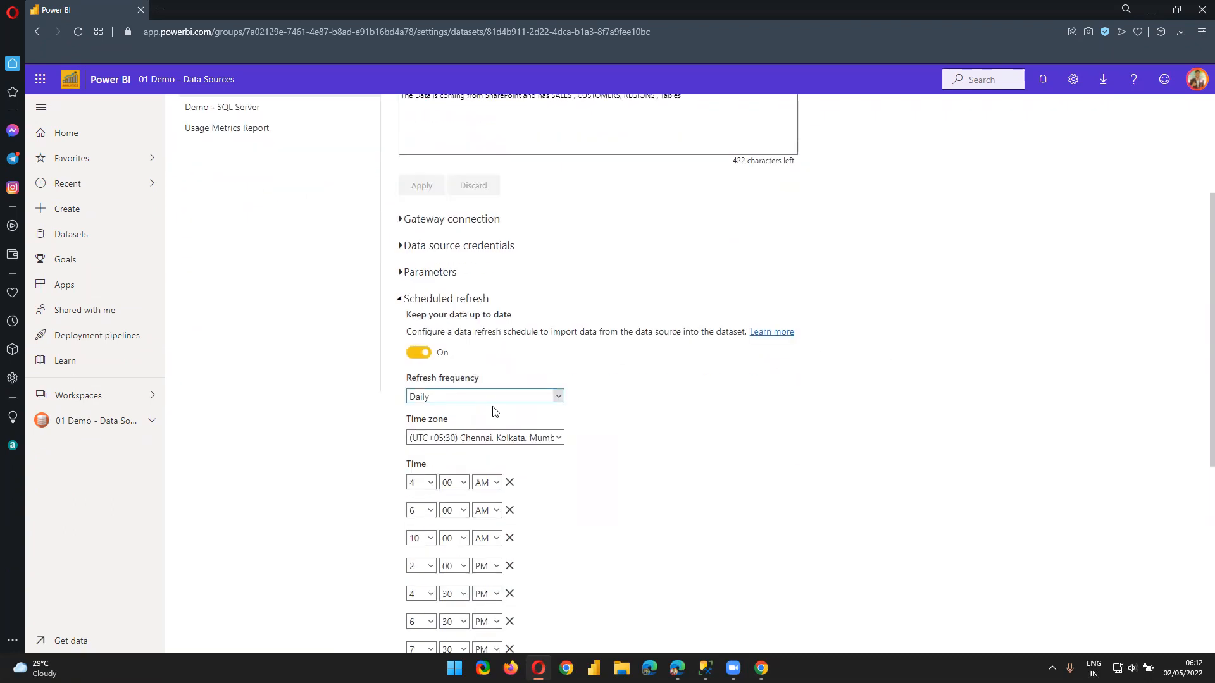
# Collapse Scheduled refresh and expand Data source credentials to reveal the single SharePoint source
pyautogui.click(407, 305)
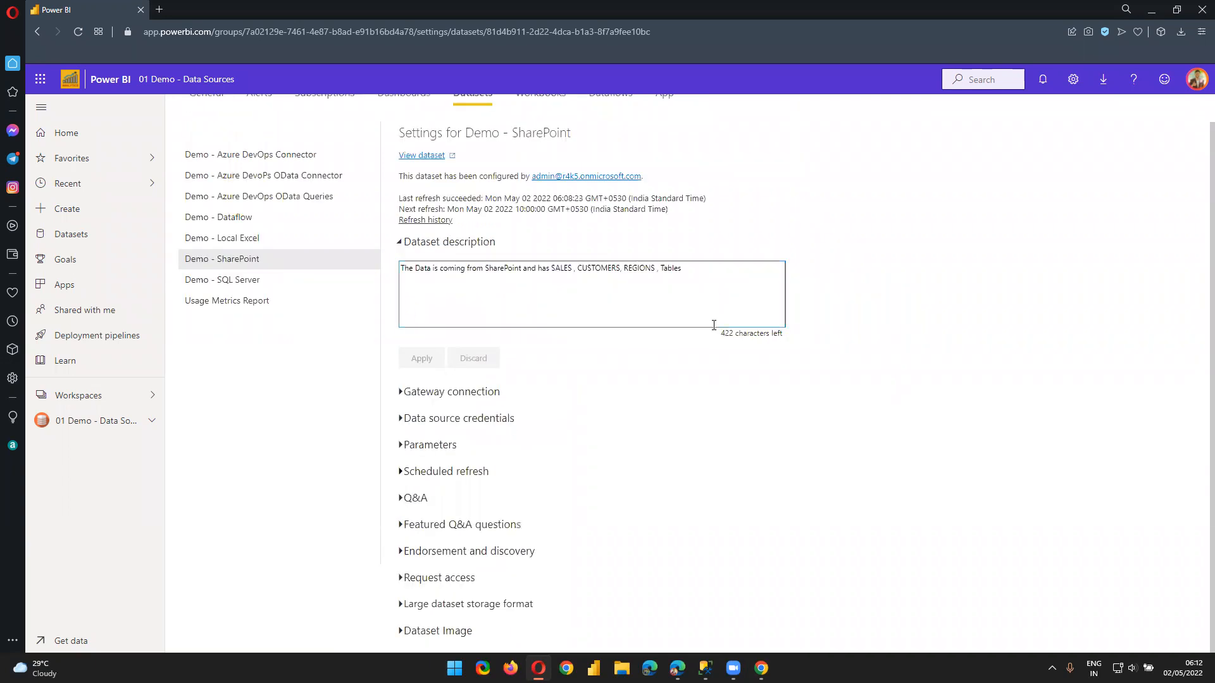
pyautogui.click(396, 422)
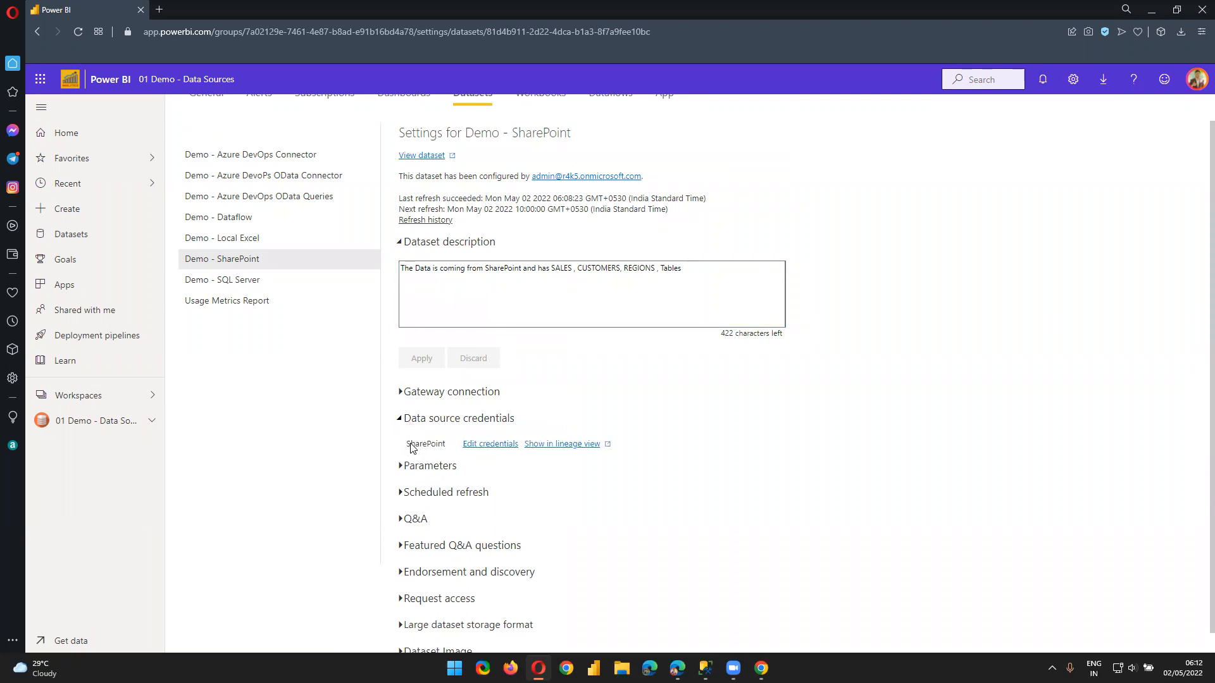
pyautogui.moveTo(407, 445); pyautogui.dragTo(450, 449)
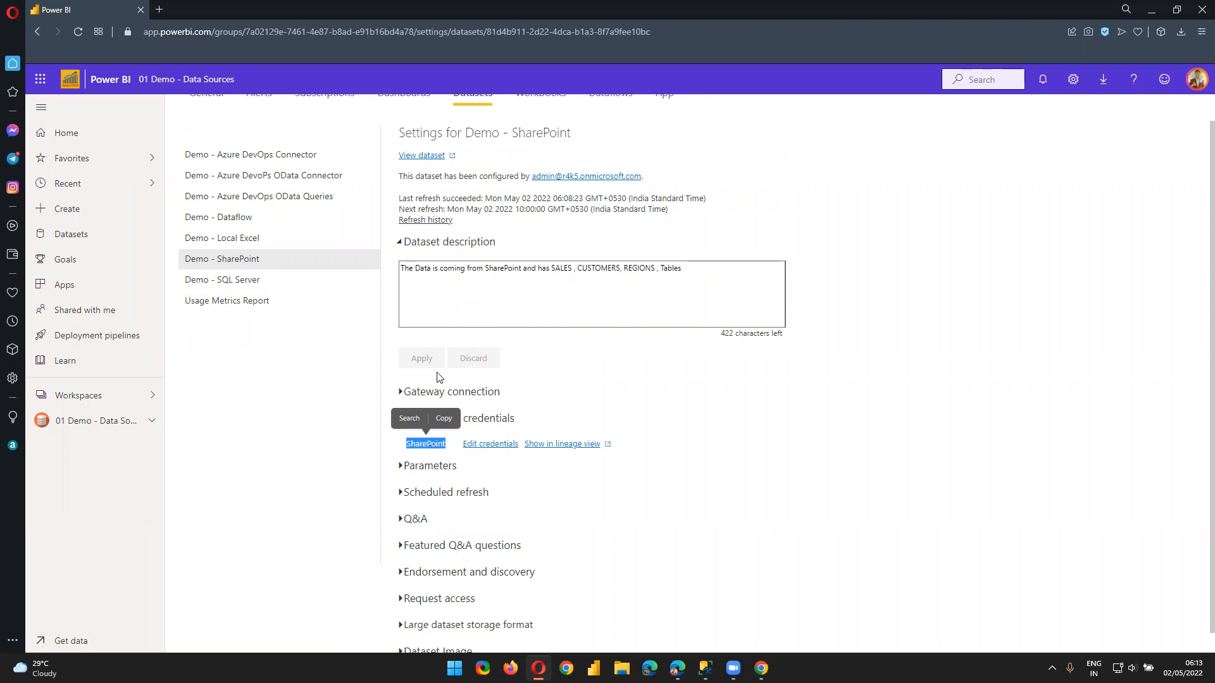
pyautogui.click(133, 401)
# Return to the Power BI browser and list 01 Demo - Data Sources content: seven reports, four dashboards
pyautogui.click(1152, 9)
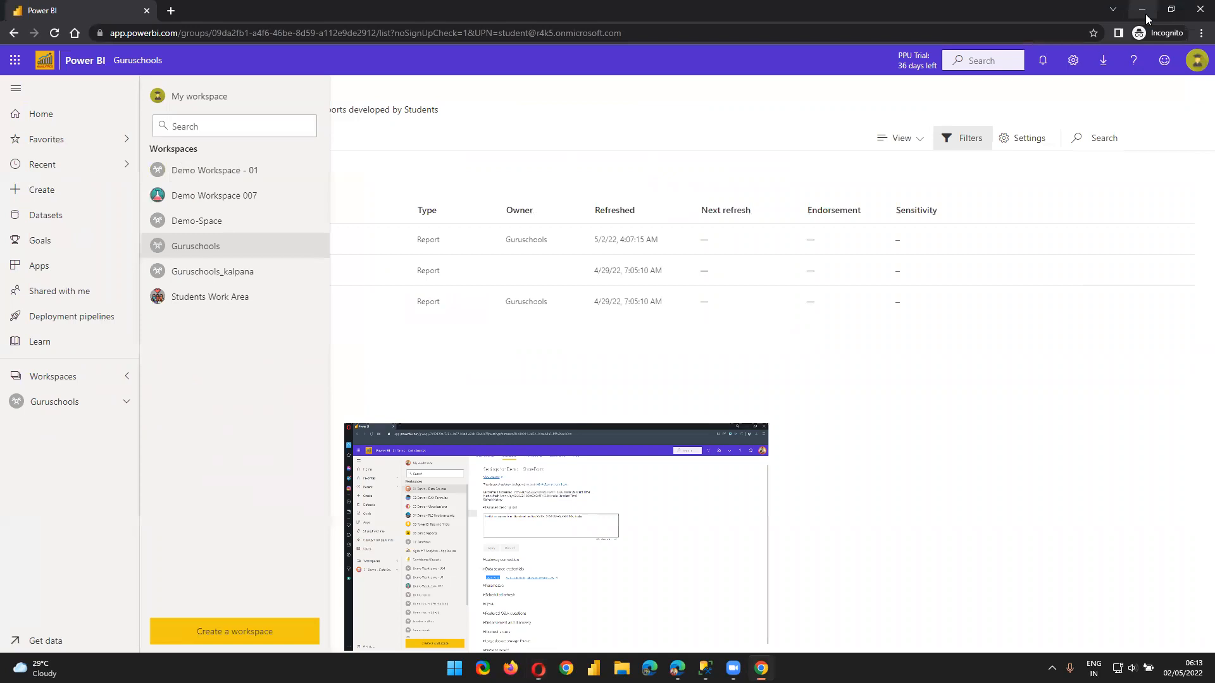
pyautogui.click(1146, 9)
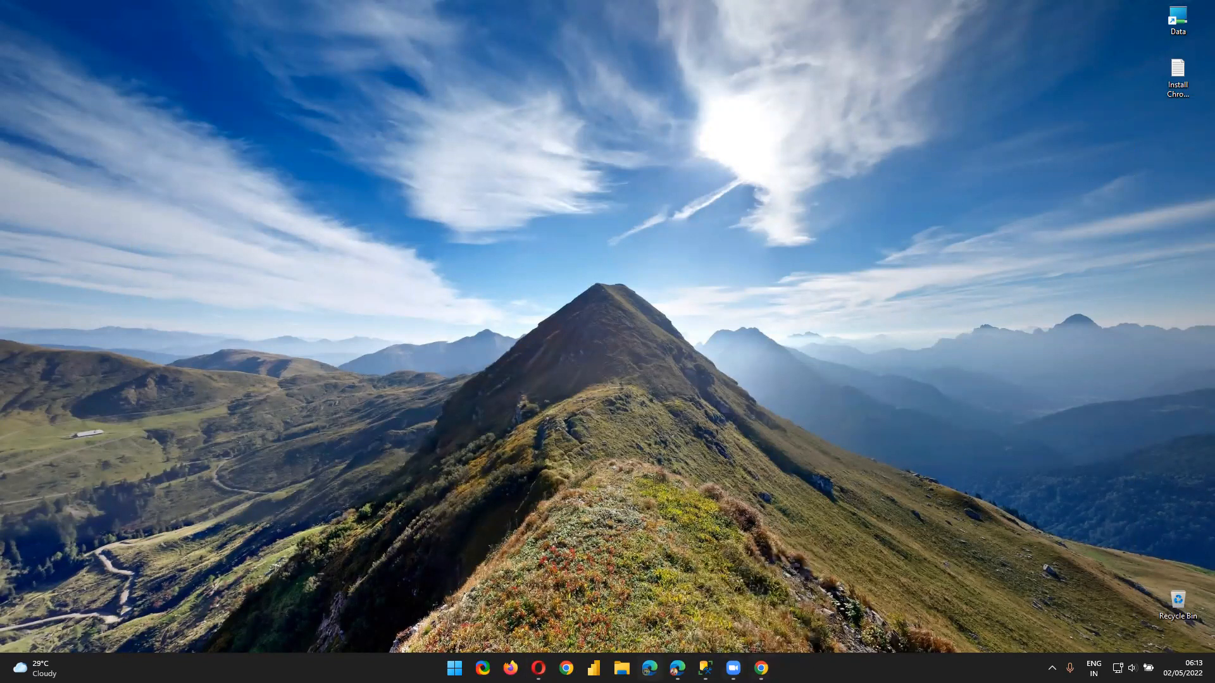
pyautogui.moveTo(760, 668)
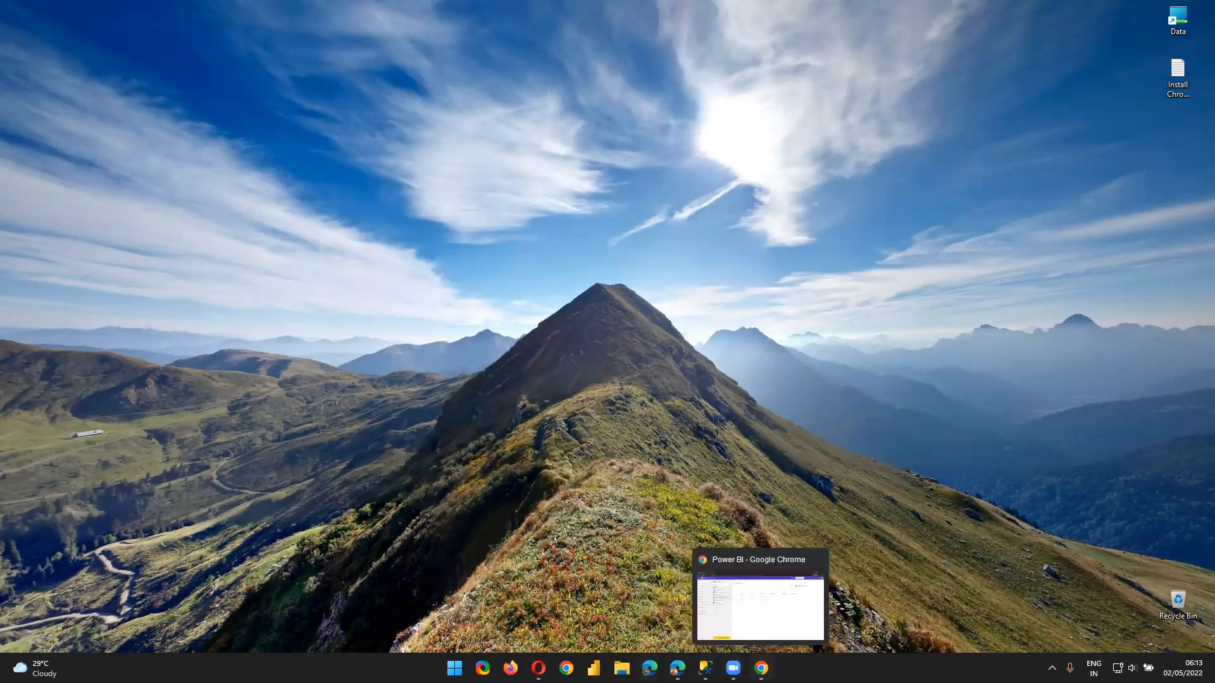
pyautogui.click(537, 668)
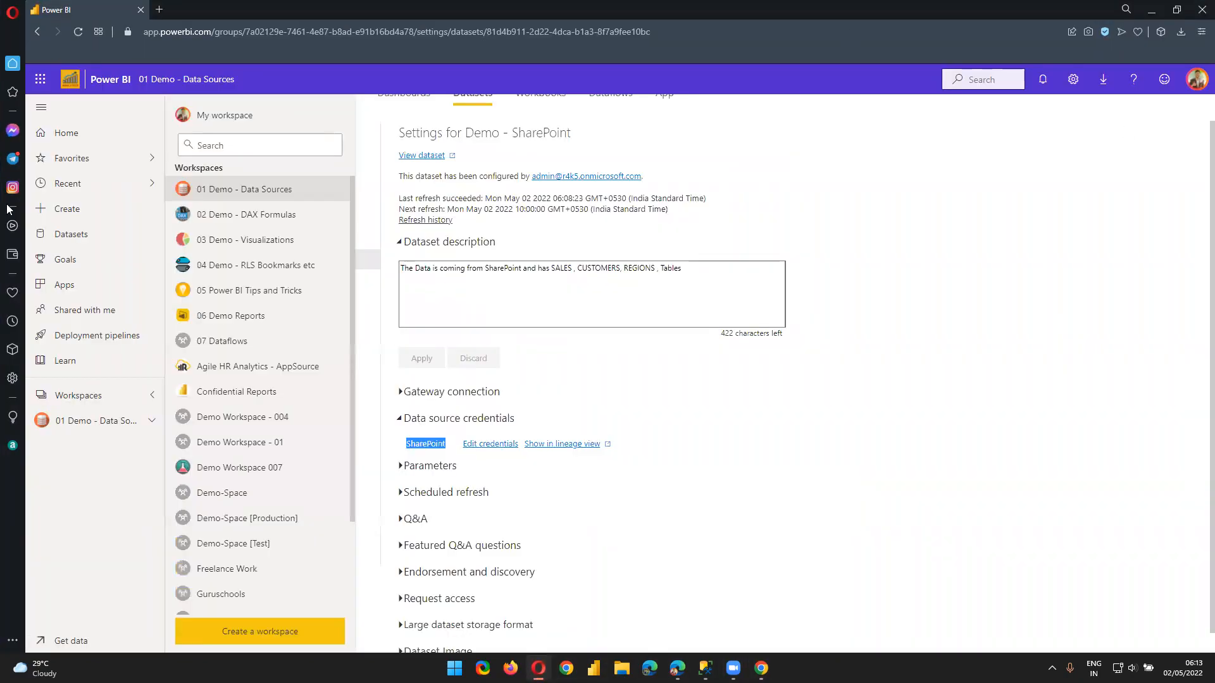
pyautogui.click(220, 191)
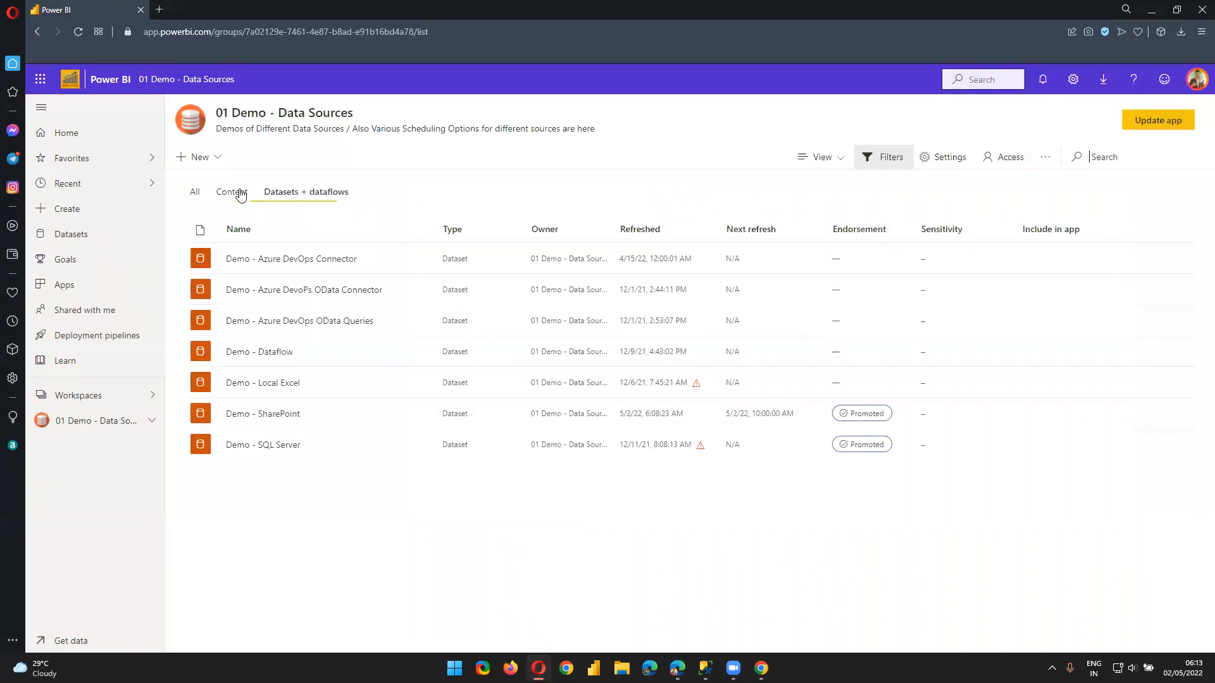
pyautogui.click(243, 197)
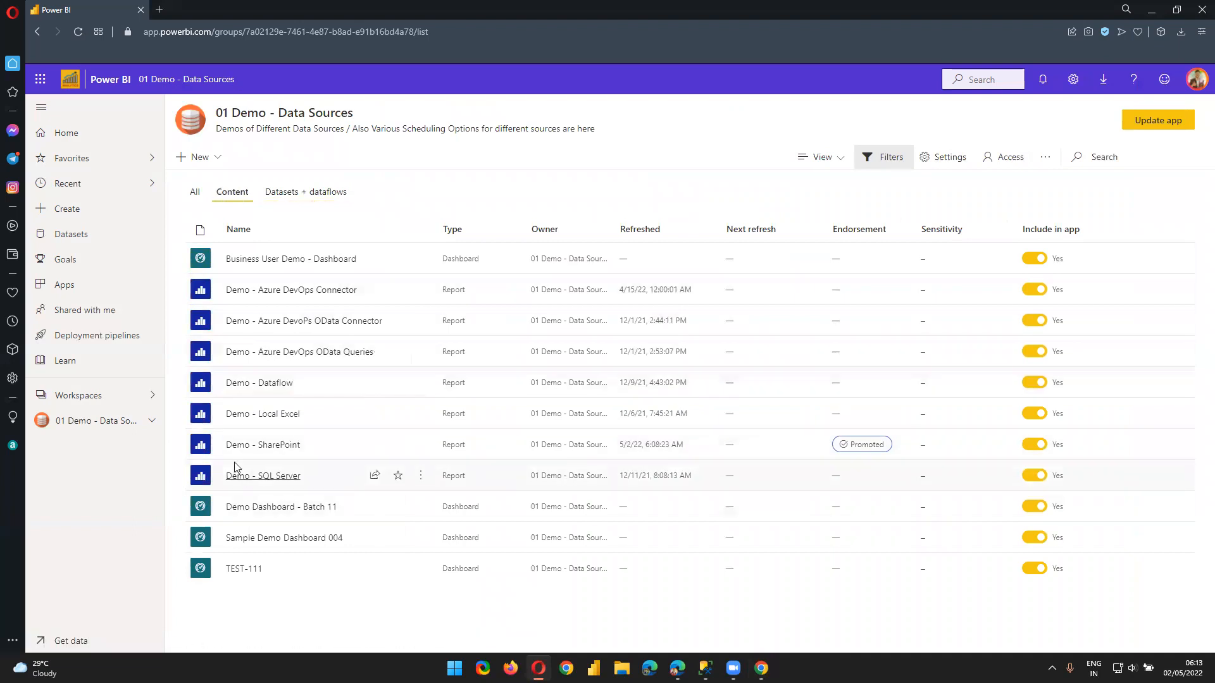
# Open the Demo - SharePoint report and download it as a .pbix file
pyautogui.click(280, 445)
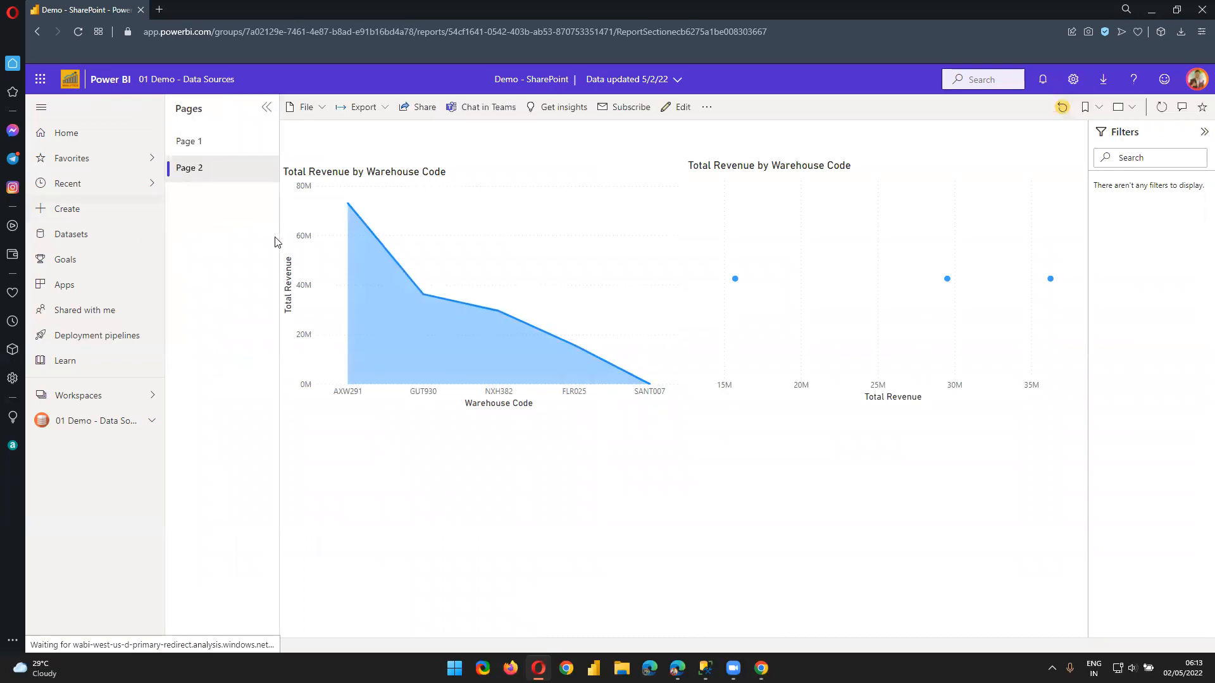
pyautogui.click(308, 107)
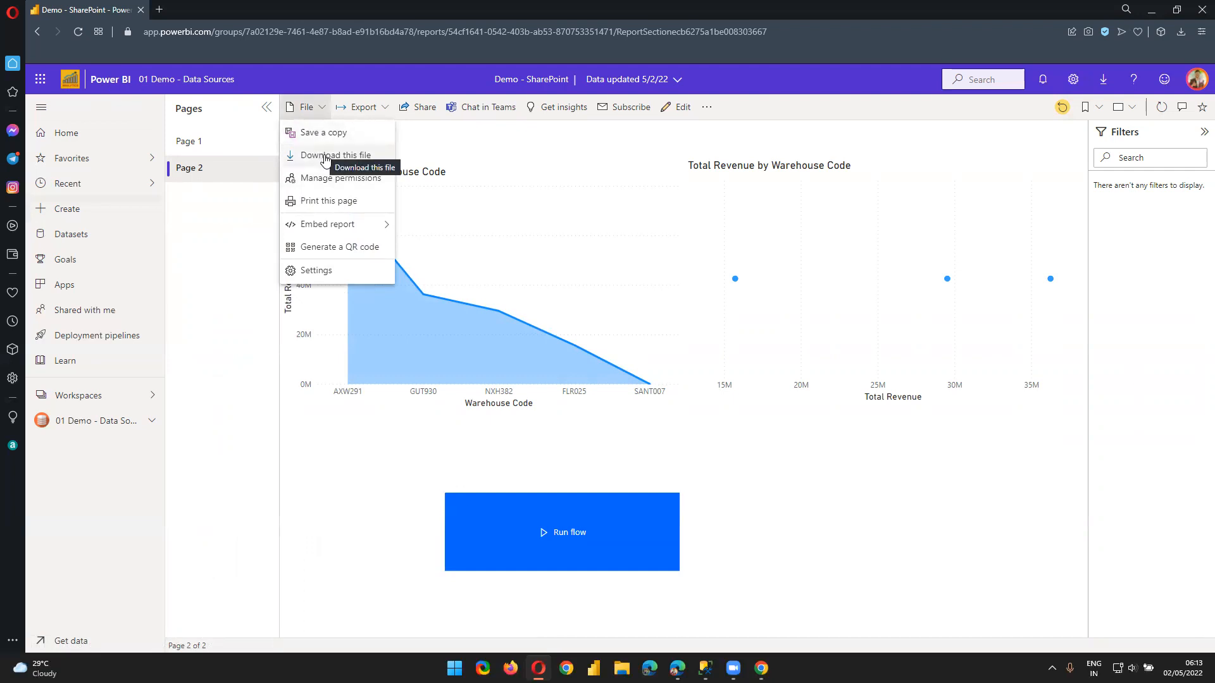
pyautogui.click(314, 109)
pyautogui.click(315, 110)
pyautogui.click(327, 158)
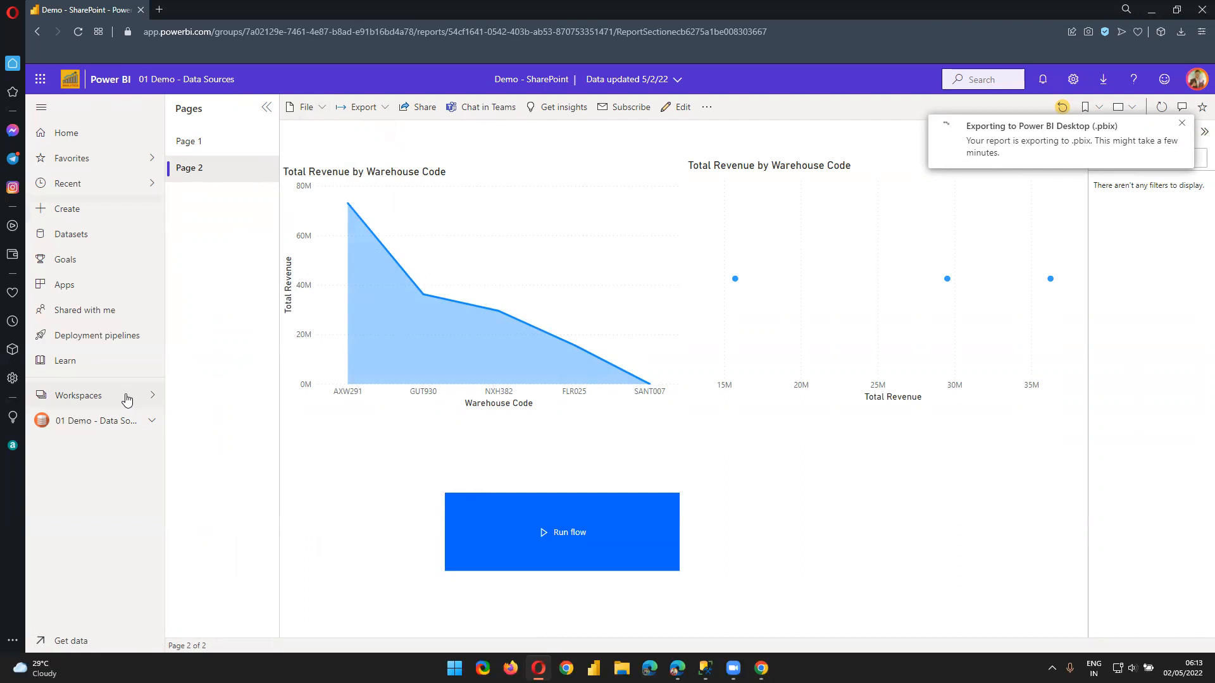
# Go to the Guruschools workspace
pyautogui.click(86, 395)
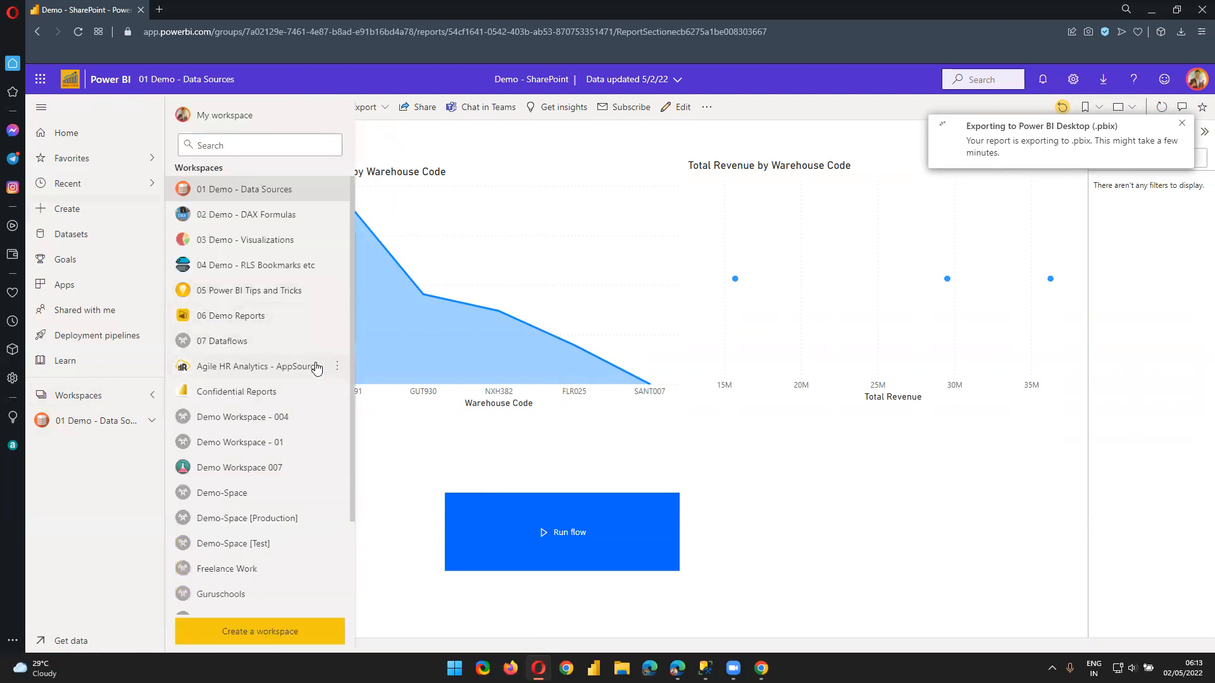
pyautogui.scroll(-2, 316, 386)
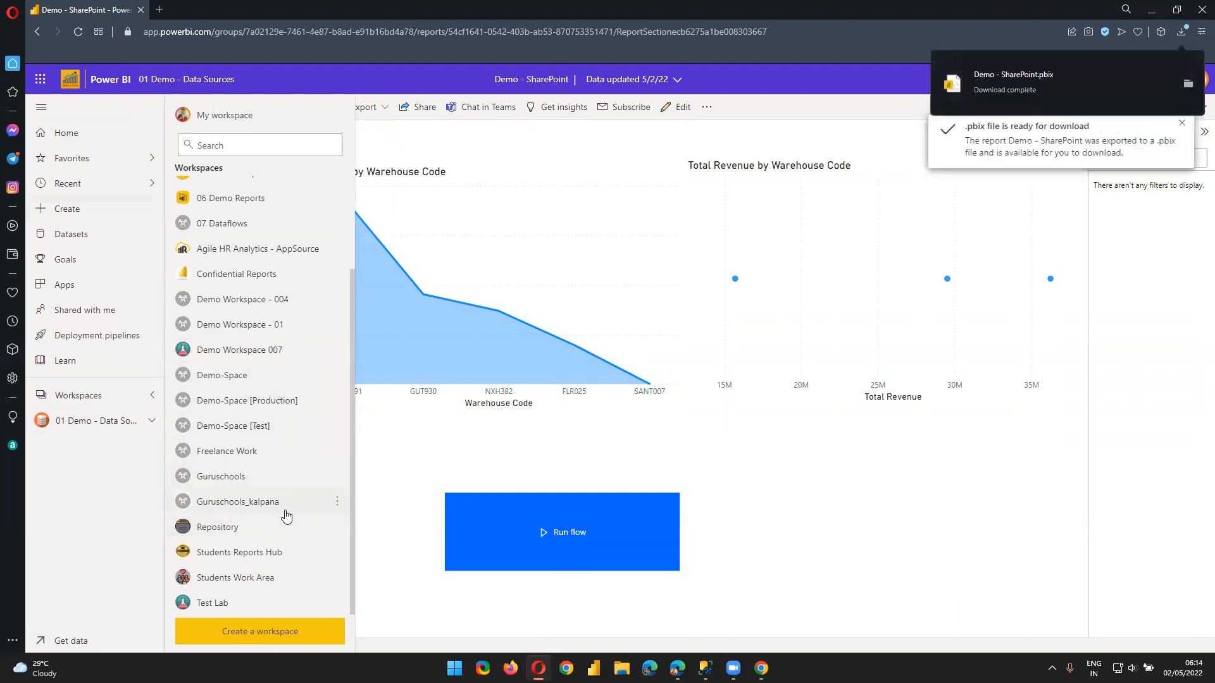
pyautogui.click(226, 479)
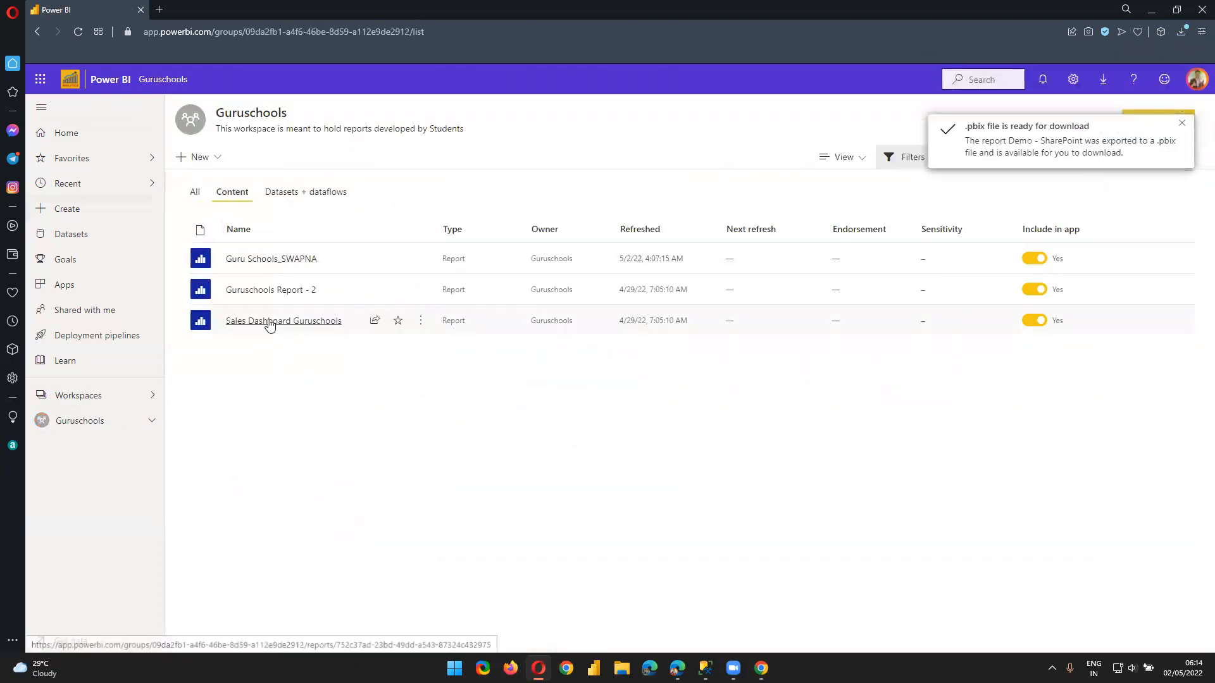
# Open the Sales Dashboard Guruschools report, browse the workspace list, then show the desktop with Win+D
pyautogui.click(268, 321)
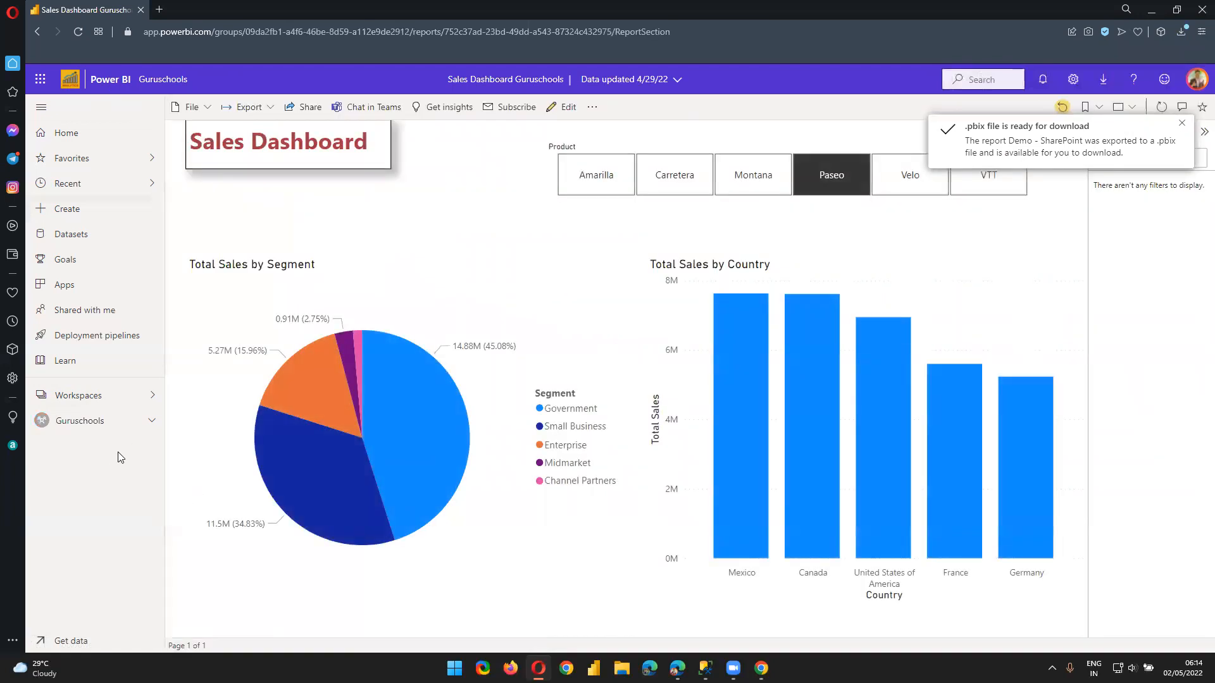
pyautogui.click(98, 393)
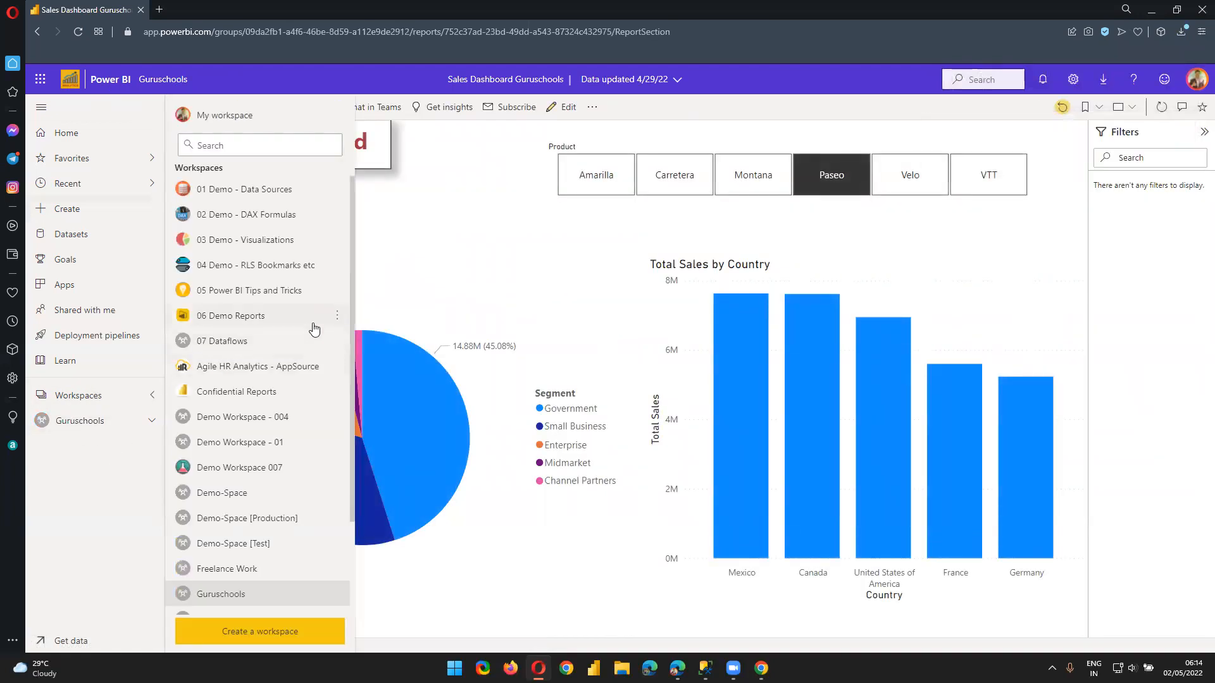
pyautogui.scroll(-2, 273, 337)
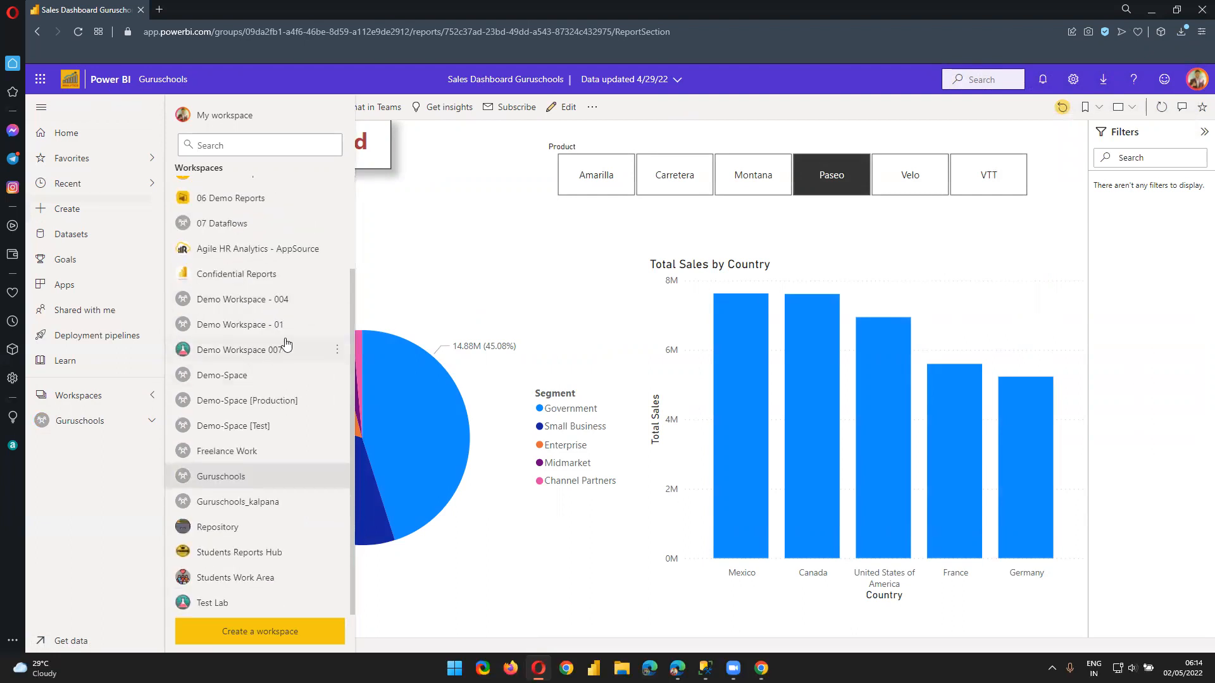
pyautogui.press('super+d')
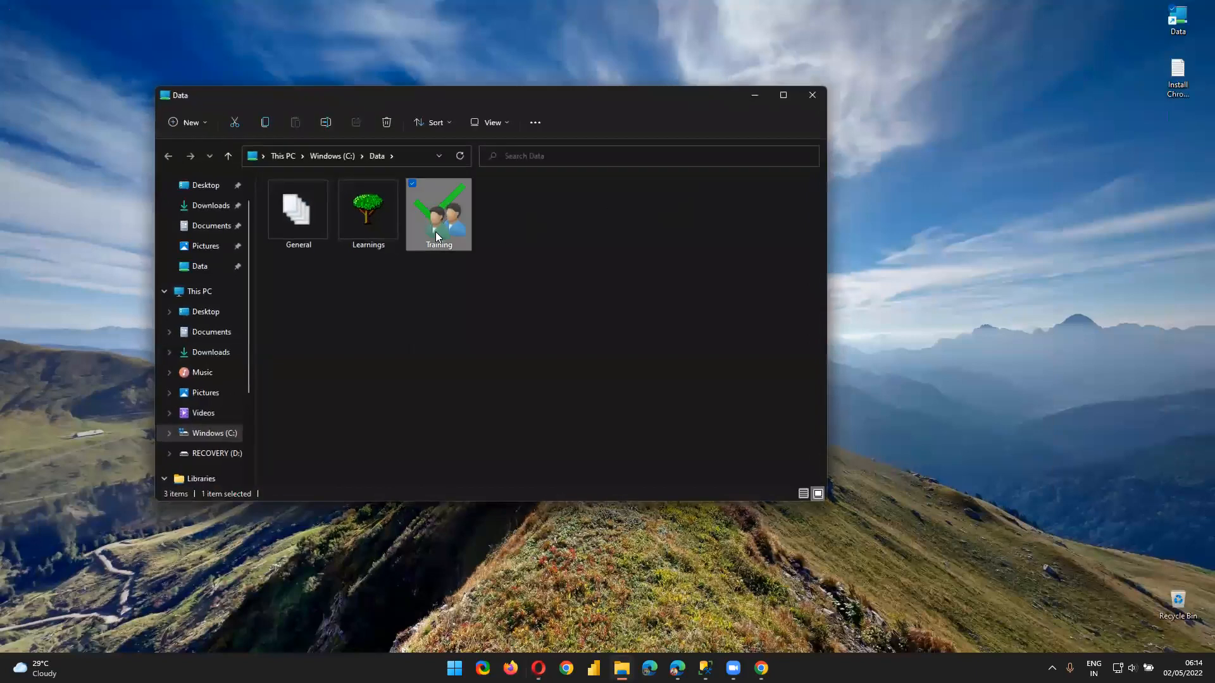
# Browse Training > 03 Power BI Reports, select its two .pbix files, then open File Explorer at This PC
pyautogui.doubleClick(435, 232)
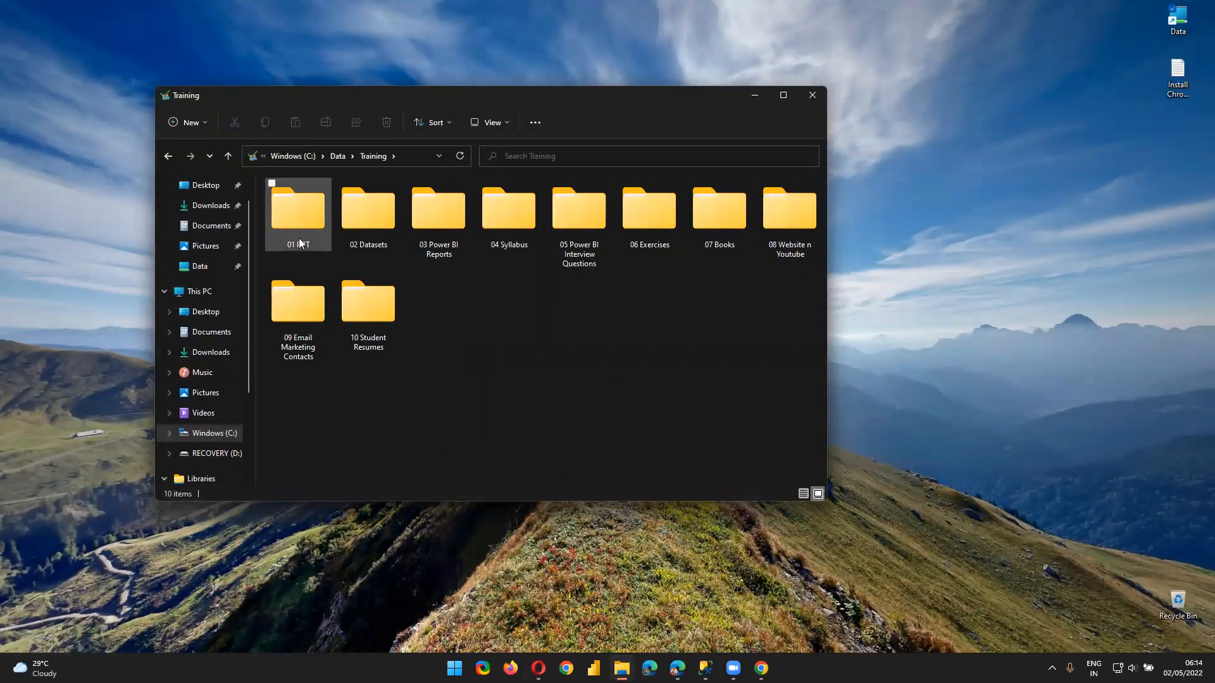
pyautogui.doubleClick(459, 237)
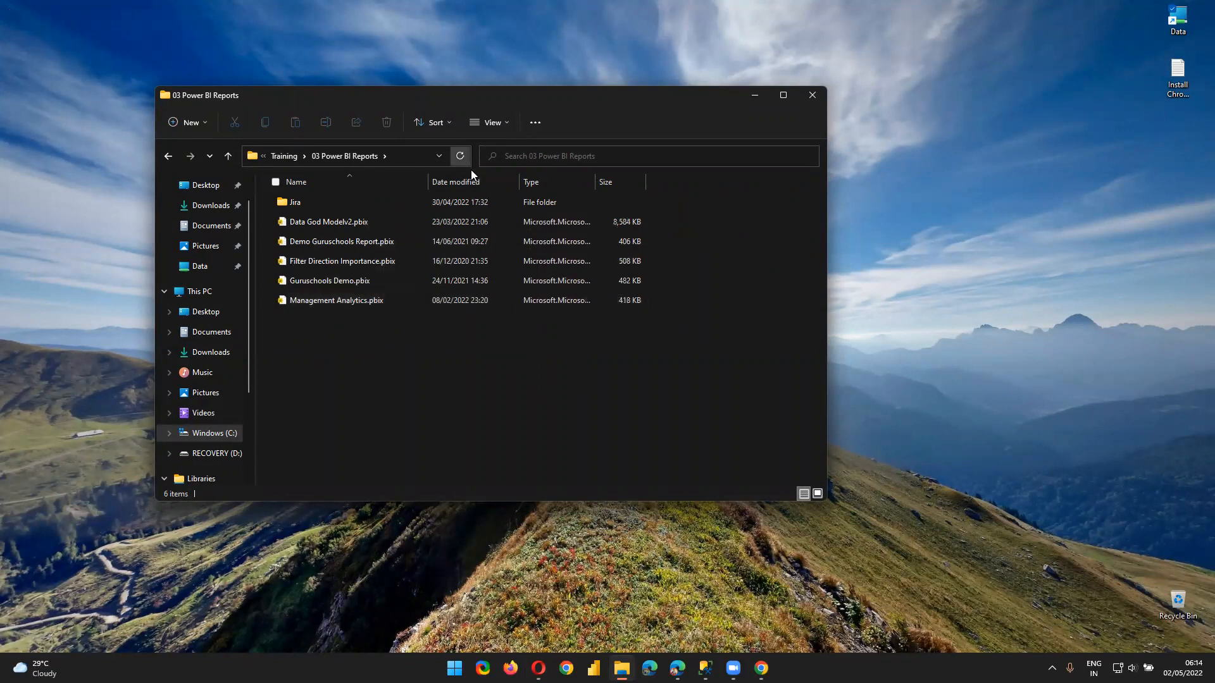
pyautogui.click(456, 248)
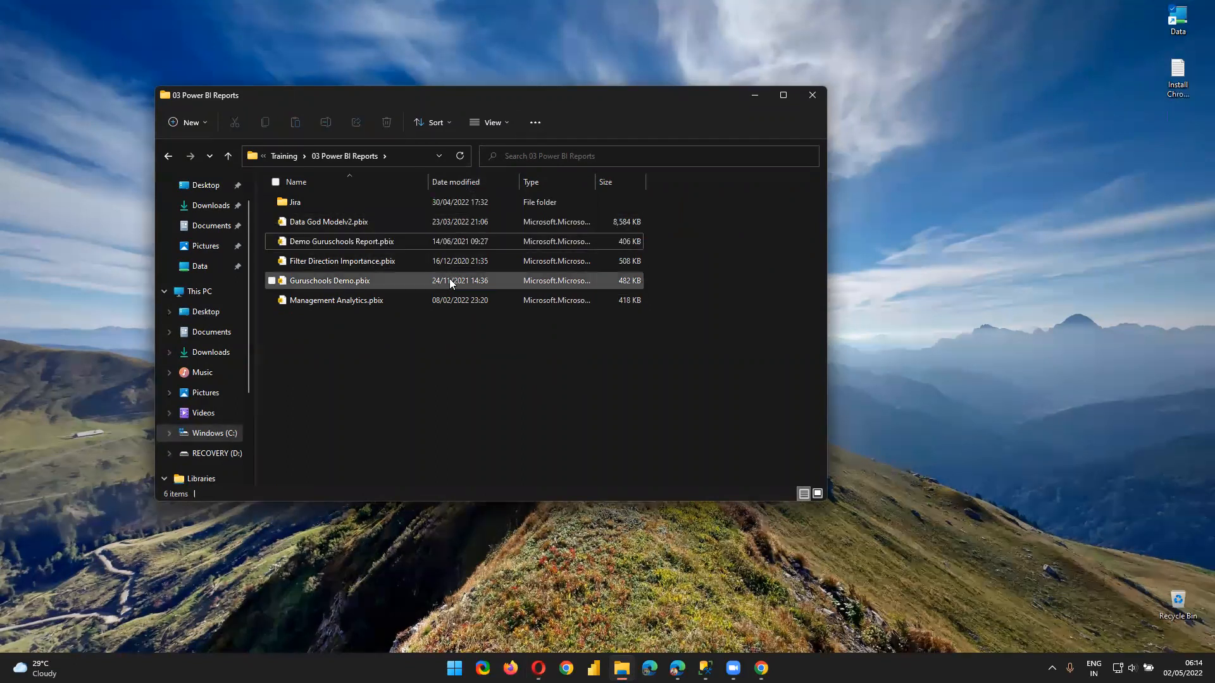
pyautogui.click(467, 286)
pyautogui.hotkey('alt', 'Tab')
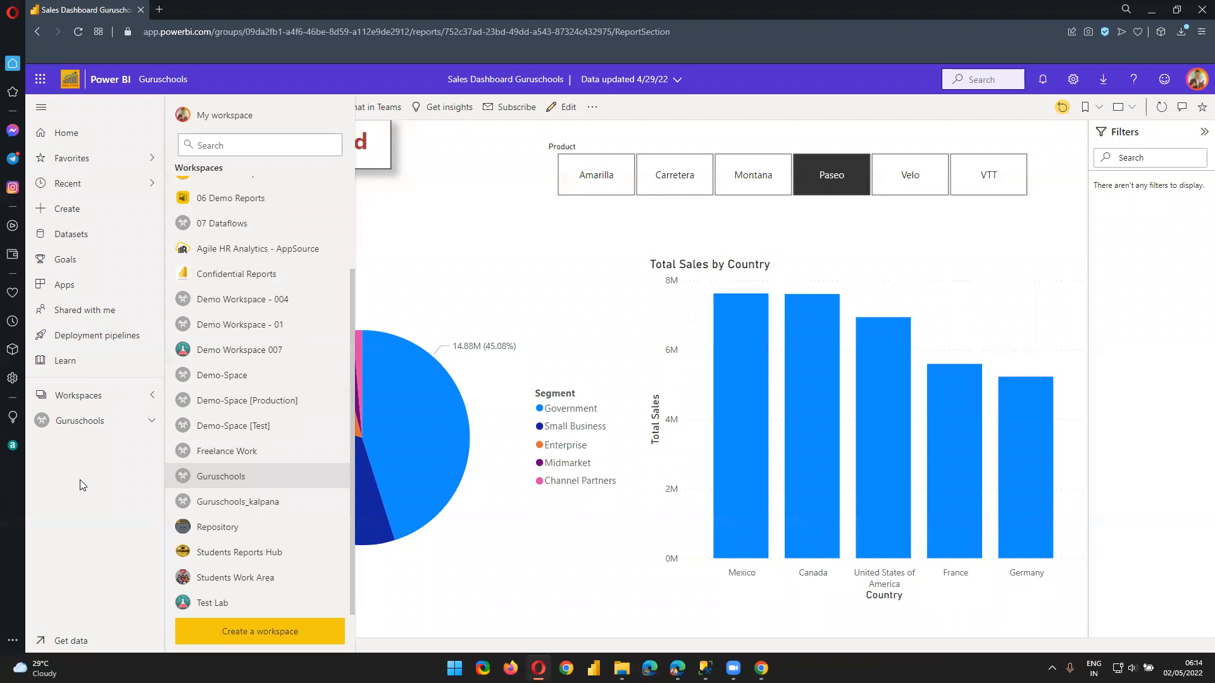
pyautogui.press('super+e')
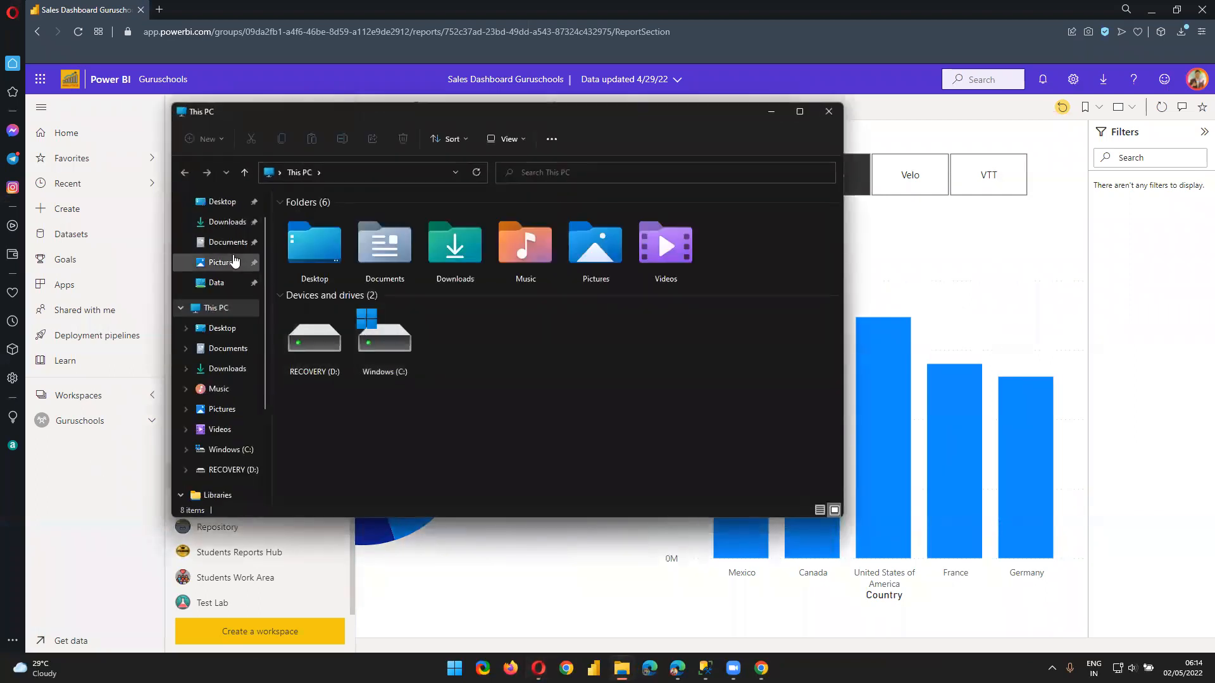
# Open Demo - SharePoint.pbix from Downloads, then return to the Guruschools workspace in the browser
pyautogui.click(227, 222)
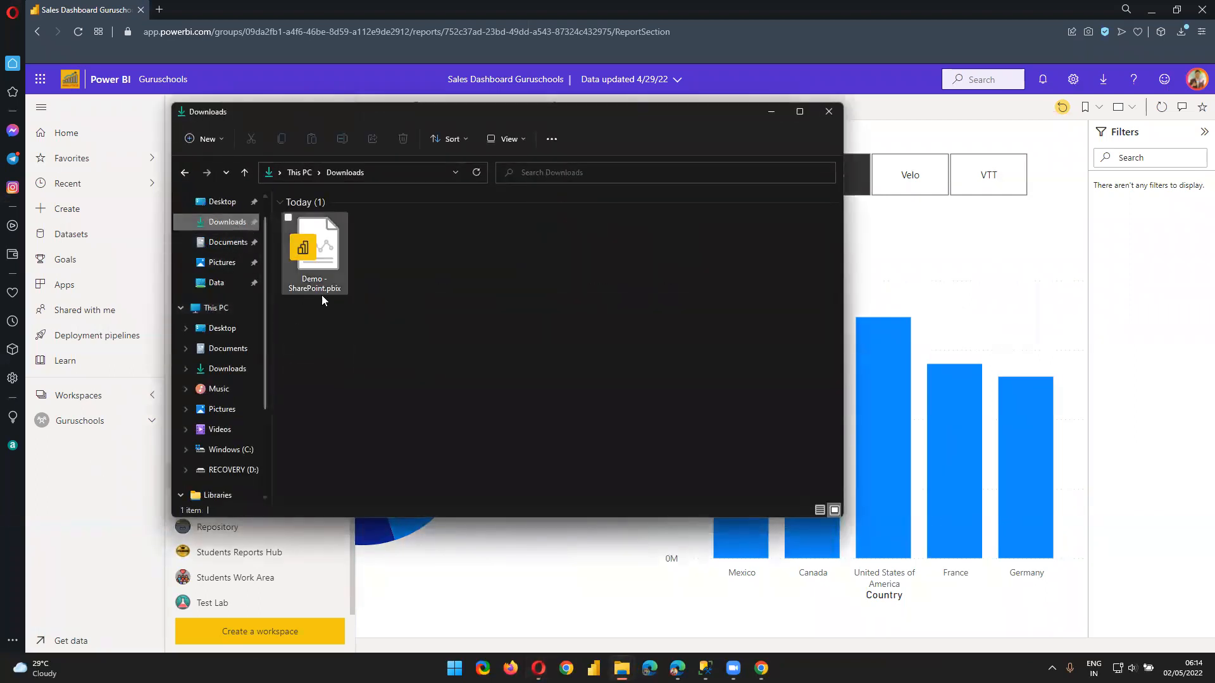
pyautogui.doubleClick(328, 260)
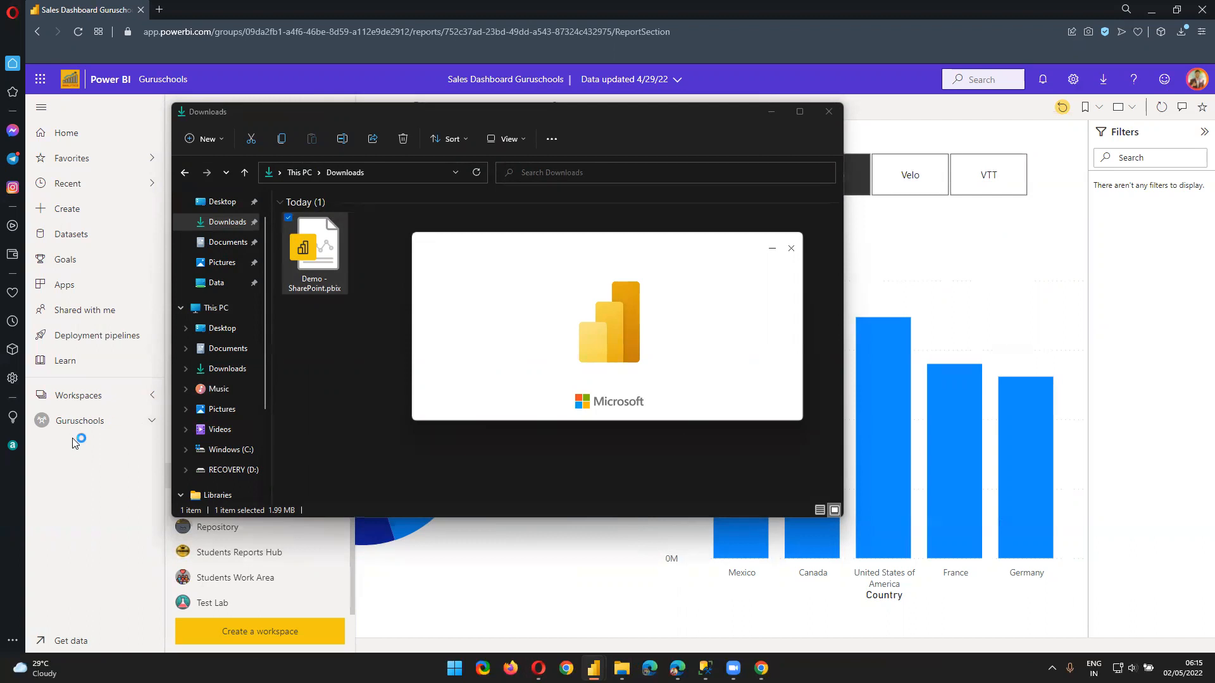
pyautogui.click(105, 402)
pyautogui.click(93, 428)
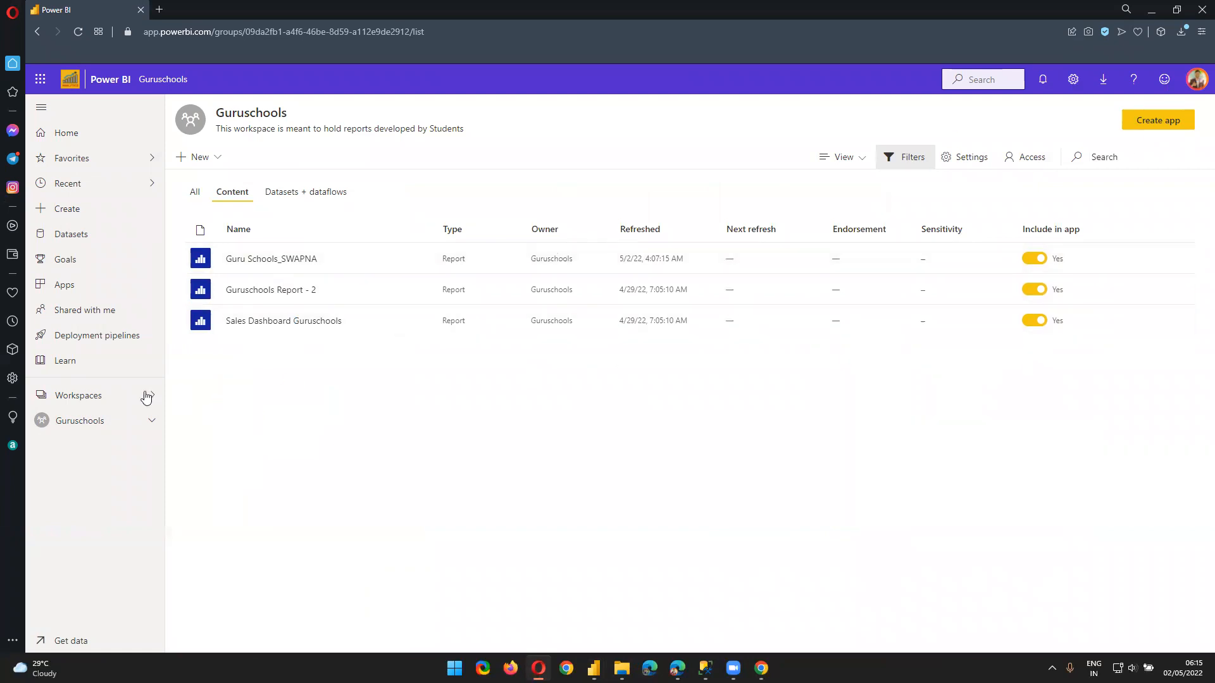
# Confirm in Data source settings that the report uses only a SharePoint site, then go to Page 1
pyautogui.click(1151, 9)
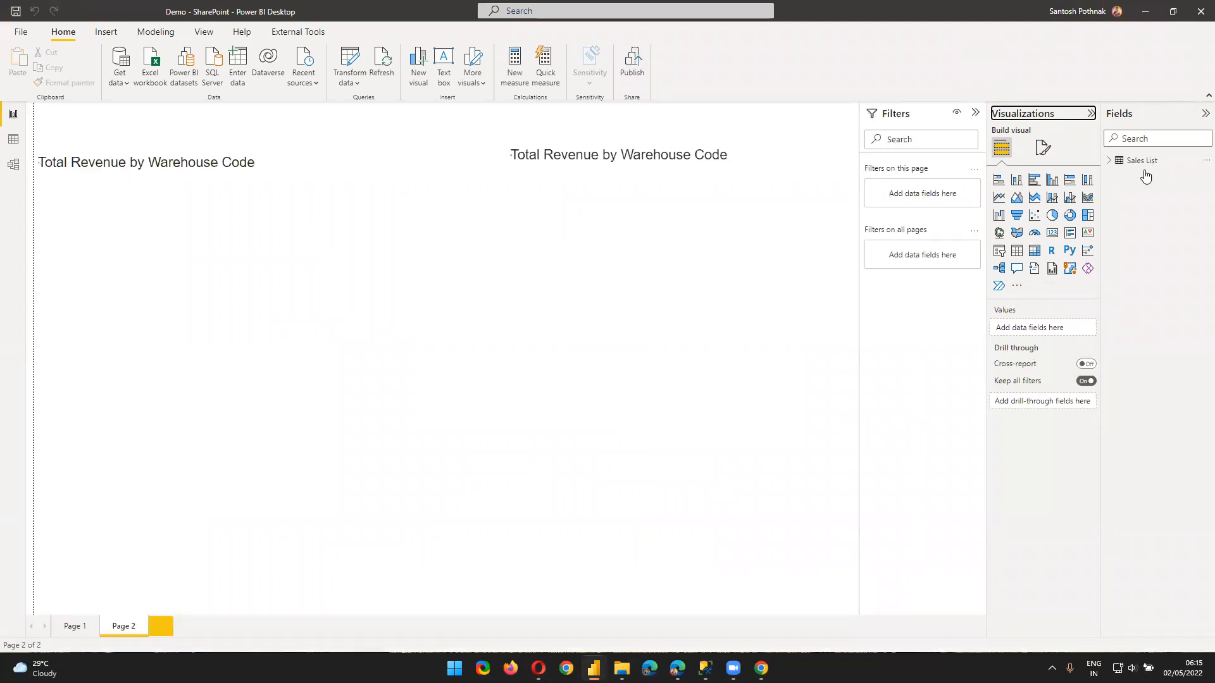
pyautogui.click(355, 88)
pyautogui.click(365, 121)
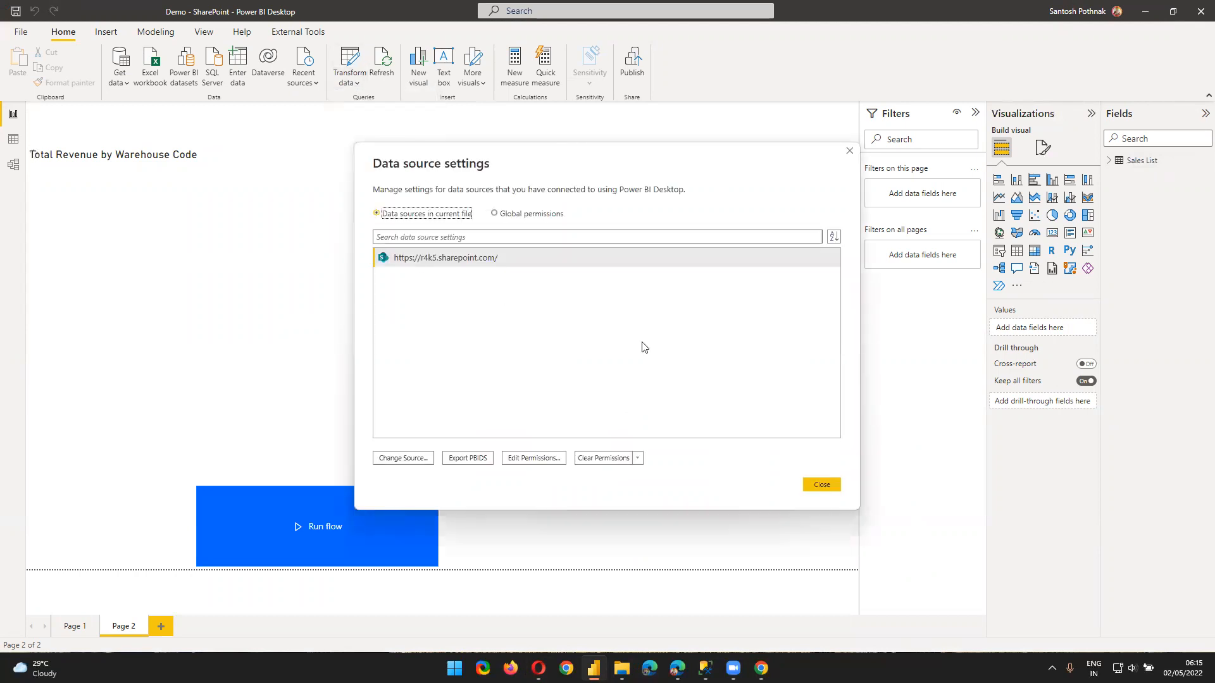
pyautogui.click(833, 485)
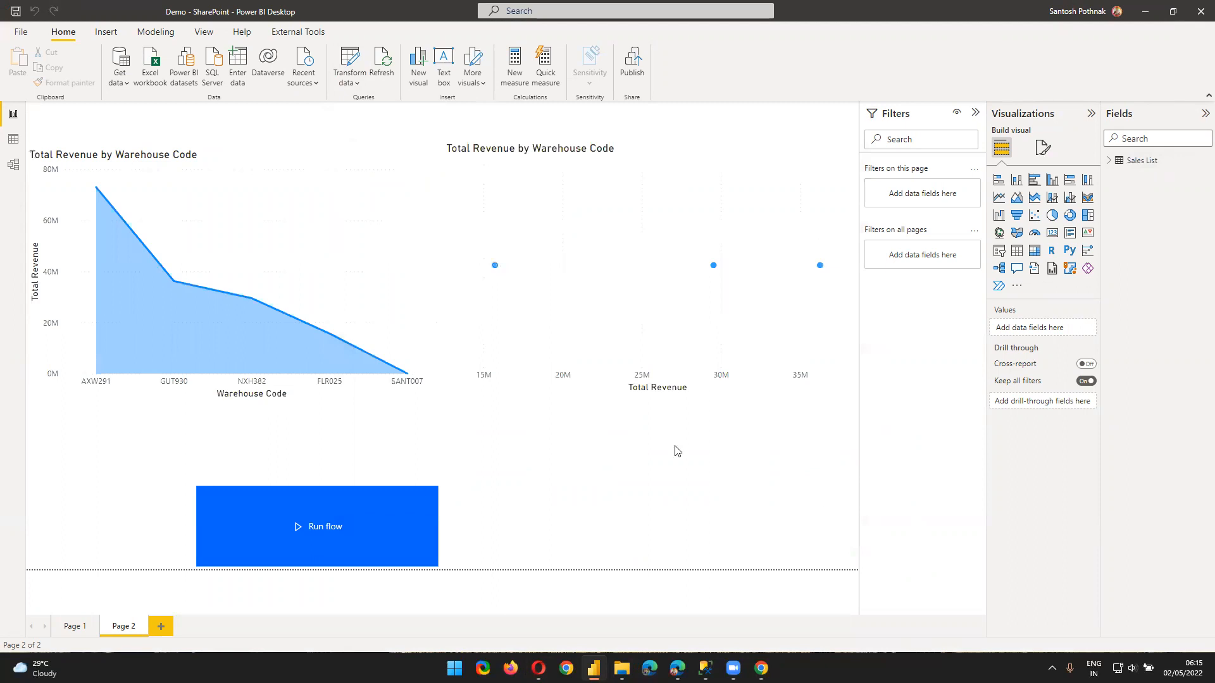
pyautogui.click(73, 629)
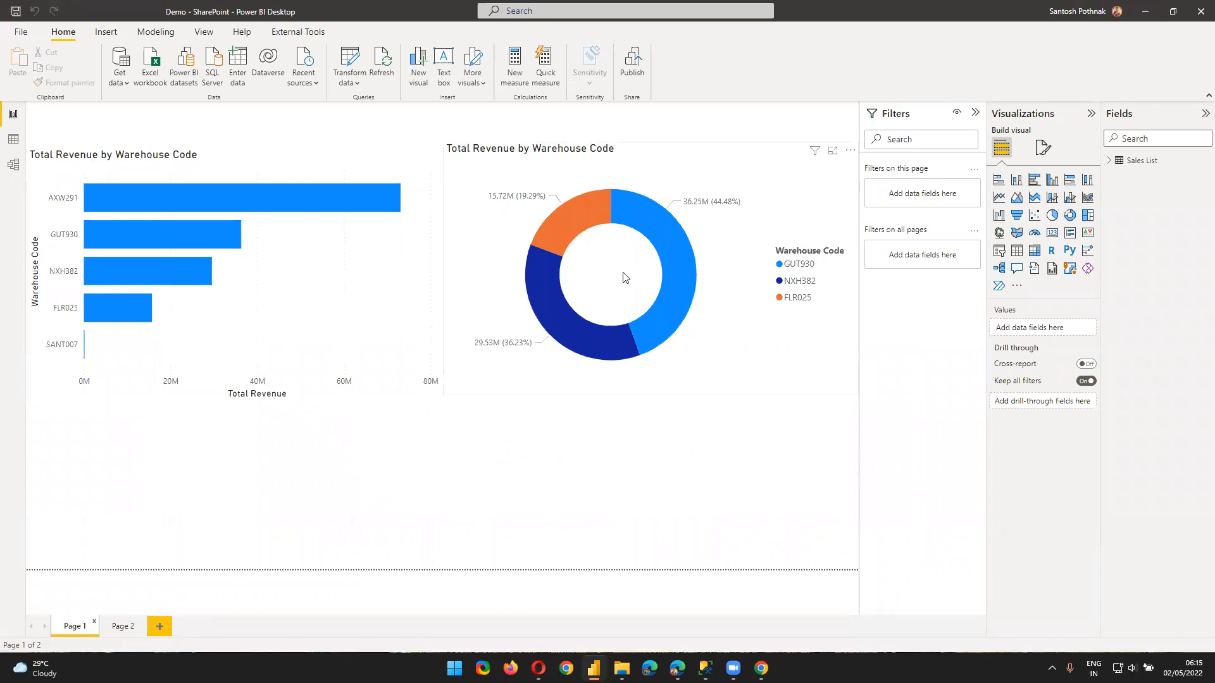
# Publish Demo - SharePoint to Guruschools from the Publish to Power BI dialog, then acknowledge with Got it
pyautogui.click(22, 29)
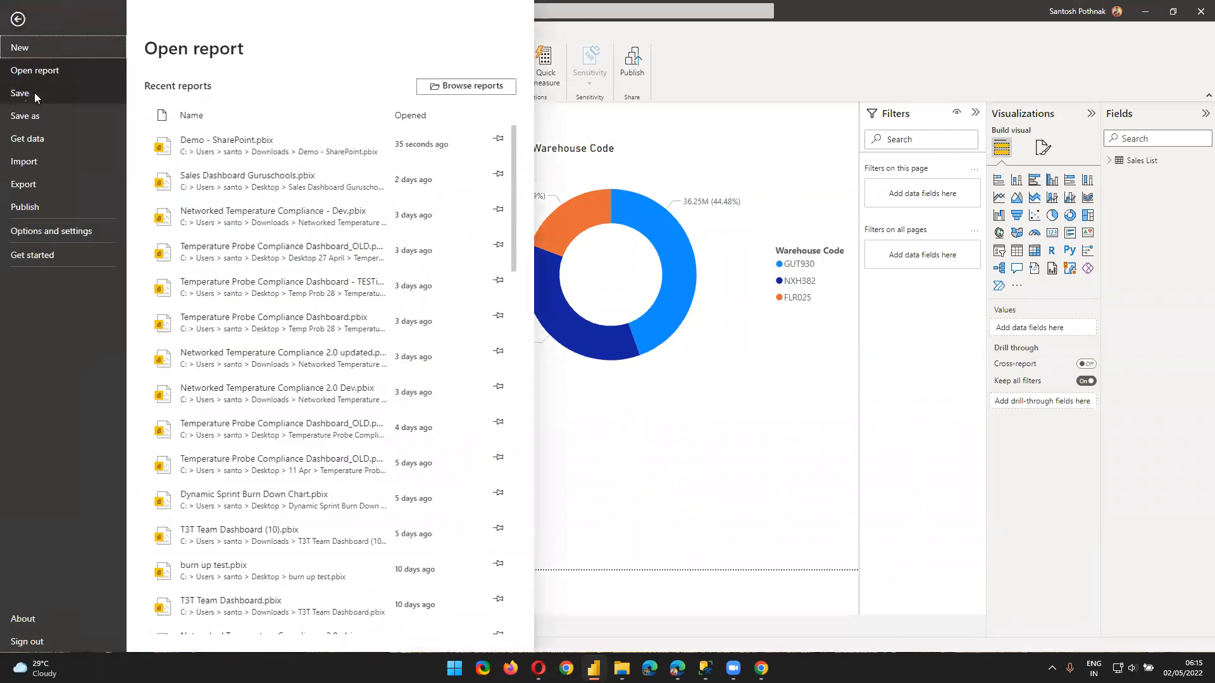
pyautogui.click(31, 94)
pyautogui.click(636, 79)
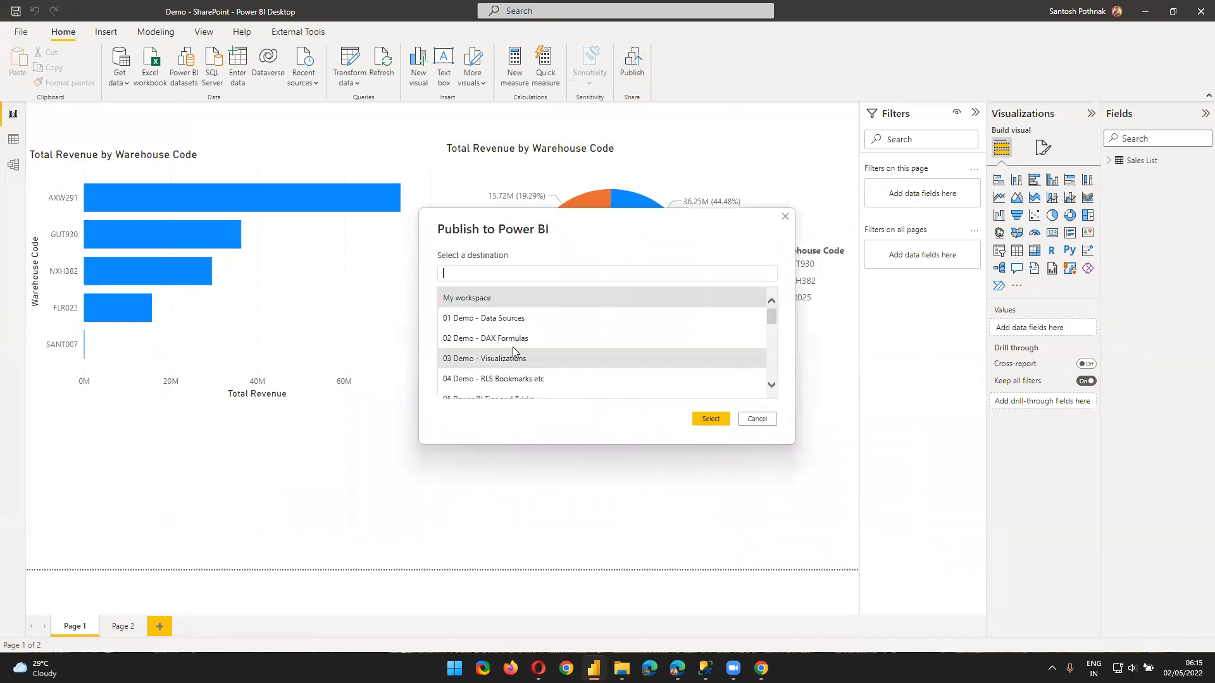
pyautogui.scroll(-2, 500, 341)
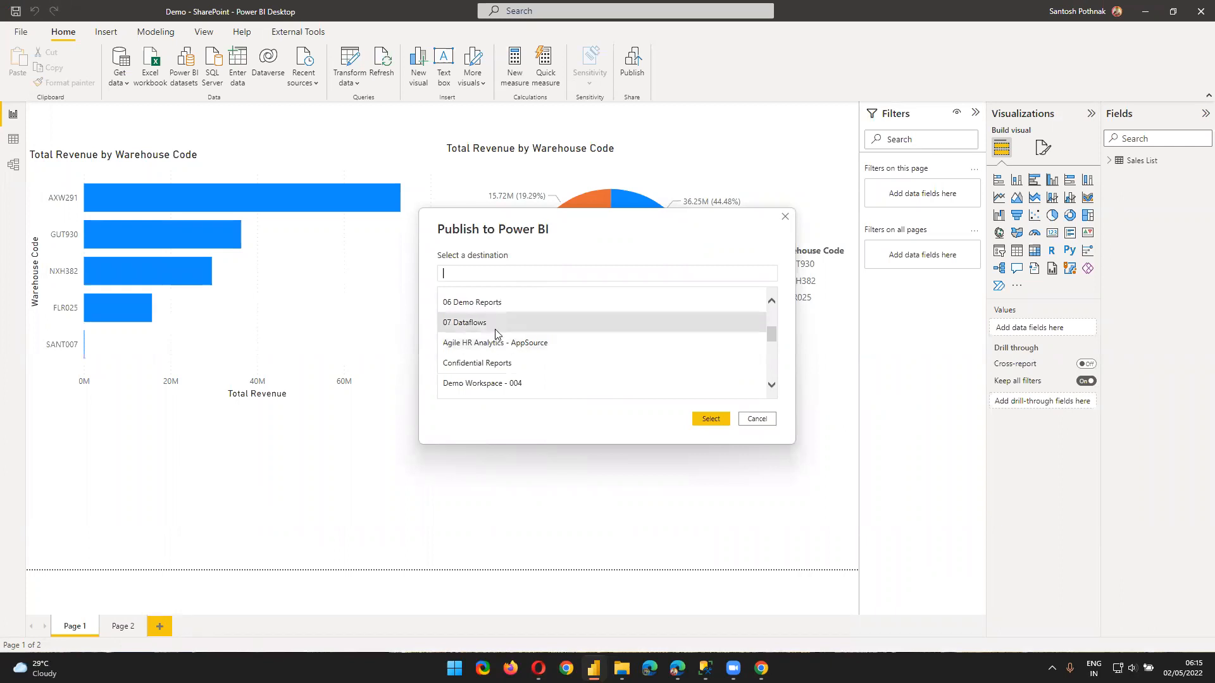
pyautogui.scroll(-4, 497, 335)
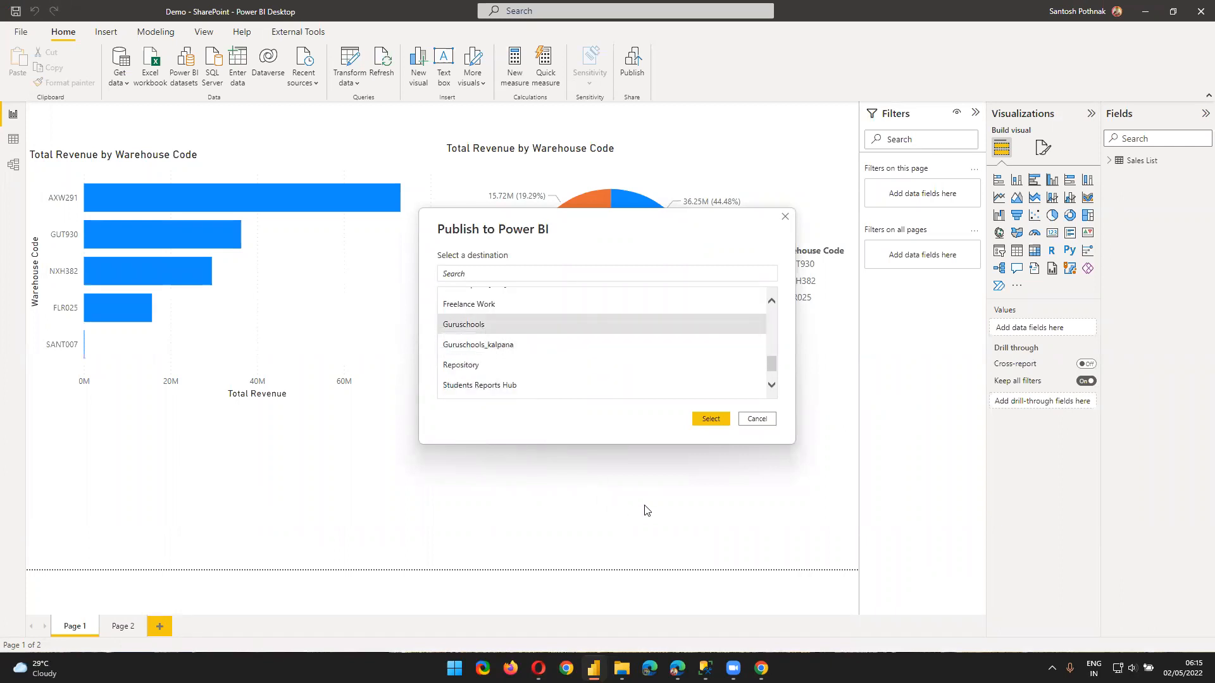
pyautogui.click(710, 420)
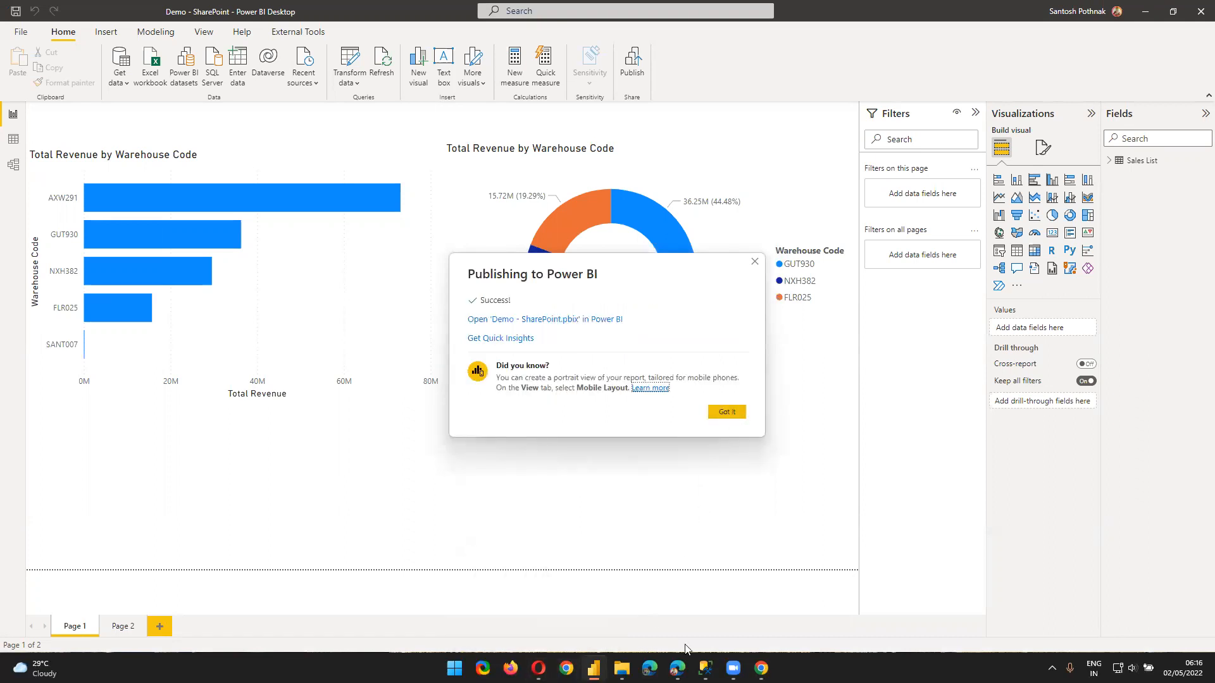
pyautogui.click(739, 412)
# In Opera, reload the Guruschools workspace and list its datasets and dataflows
pyautogui.moveTo(686, 663)
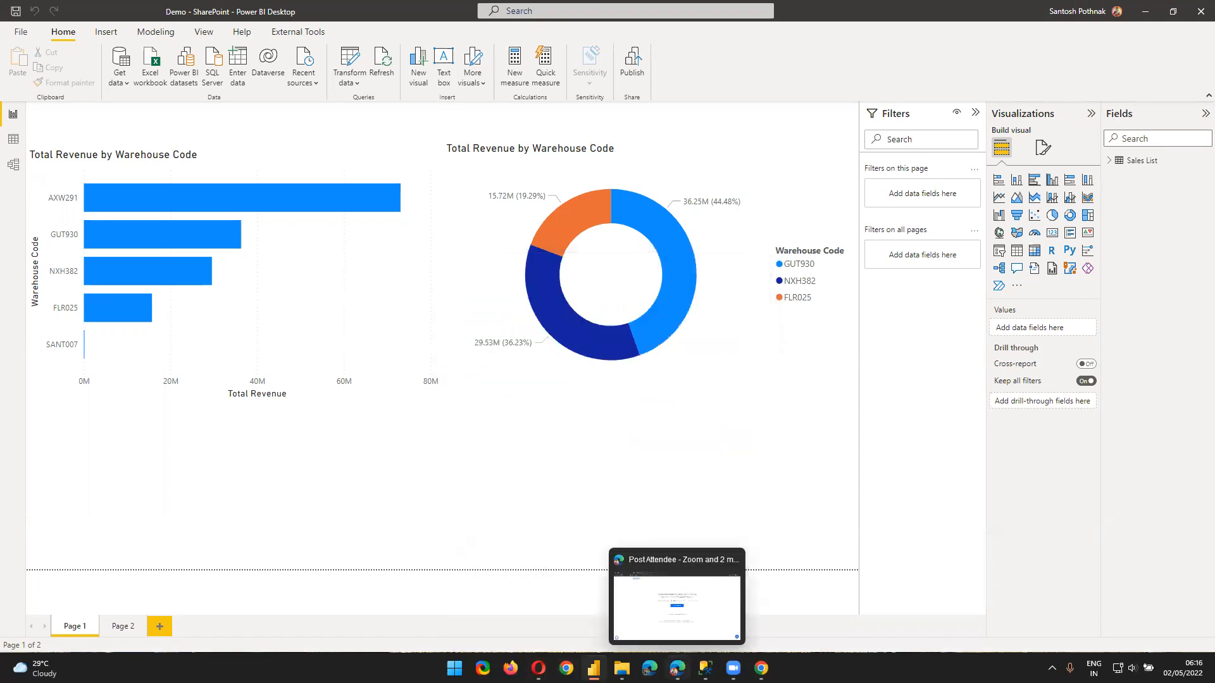
pyautogui.click(539, 668)
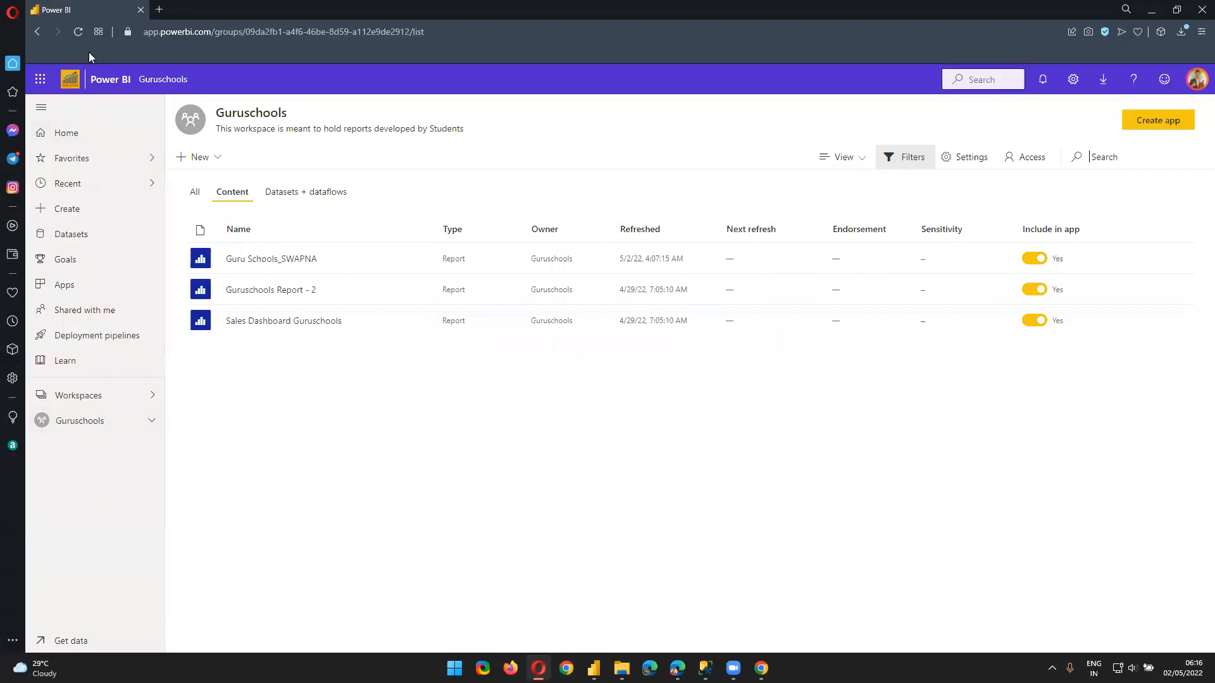
pyautogui.click(79, 32)
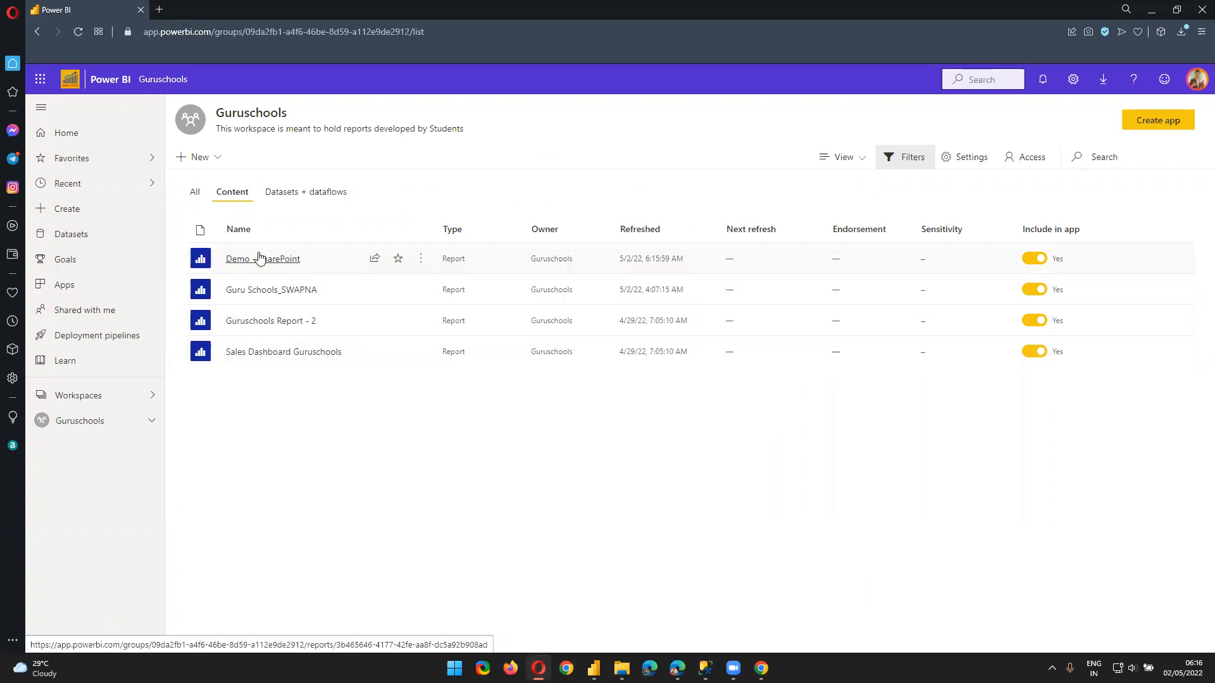
pyautogui.click(272, 193)
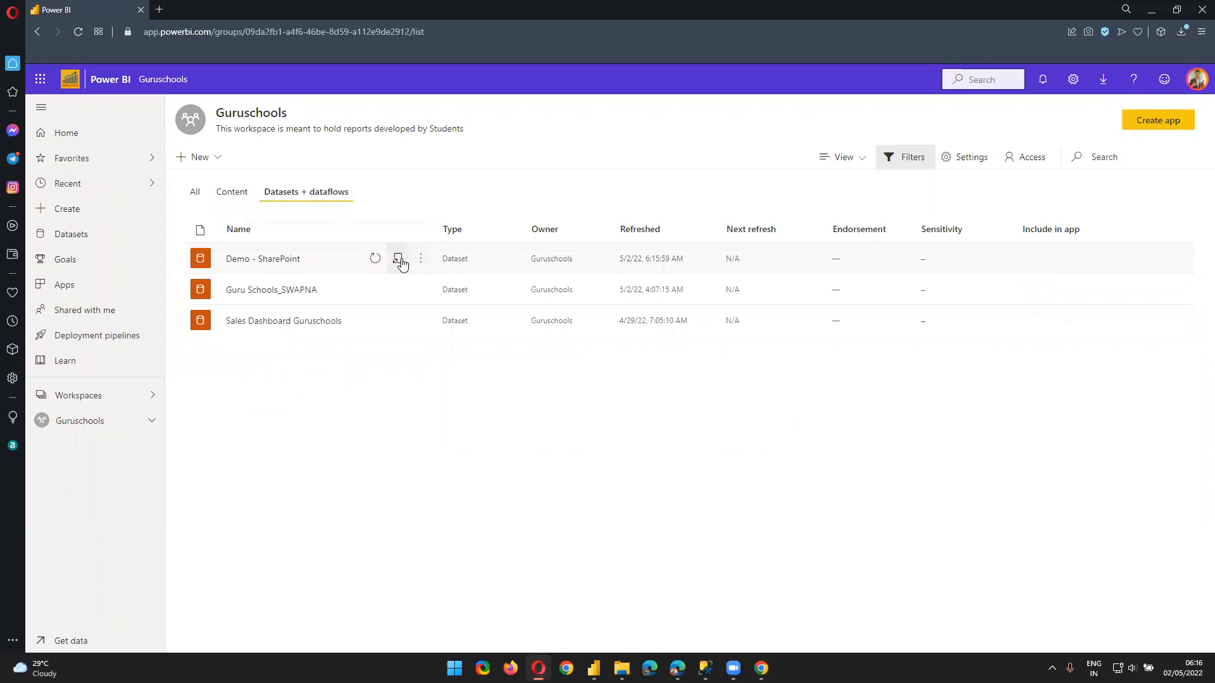
# Open the Demo - SharePoint dataset settings, expand Data source credentials, and check the signed-in account
pyautogui.click(399, 260)
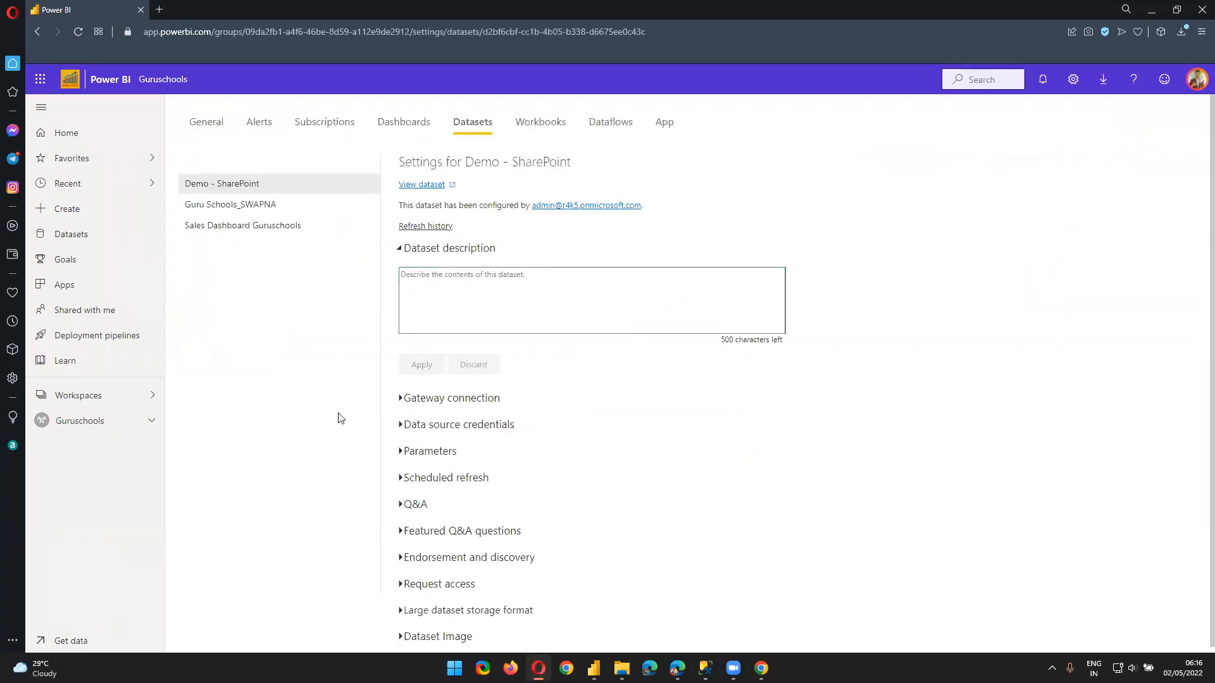
pyautogui.click(412, 432)
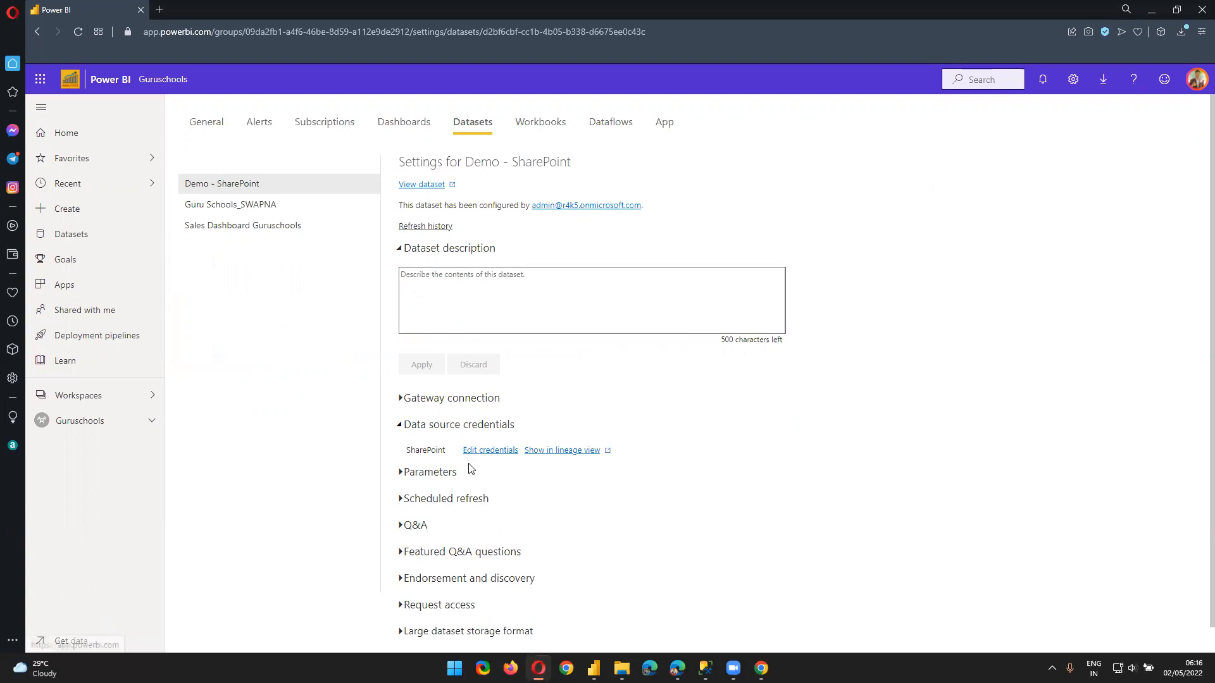
pyautogui.click(1196, 79)
pyautogui.doubleClick(1065, 140)
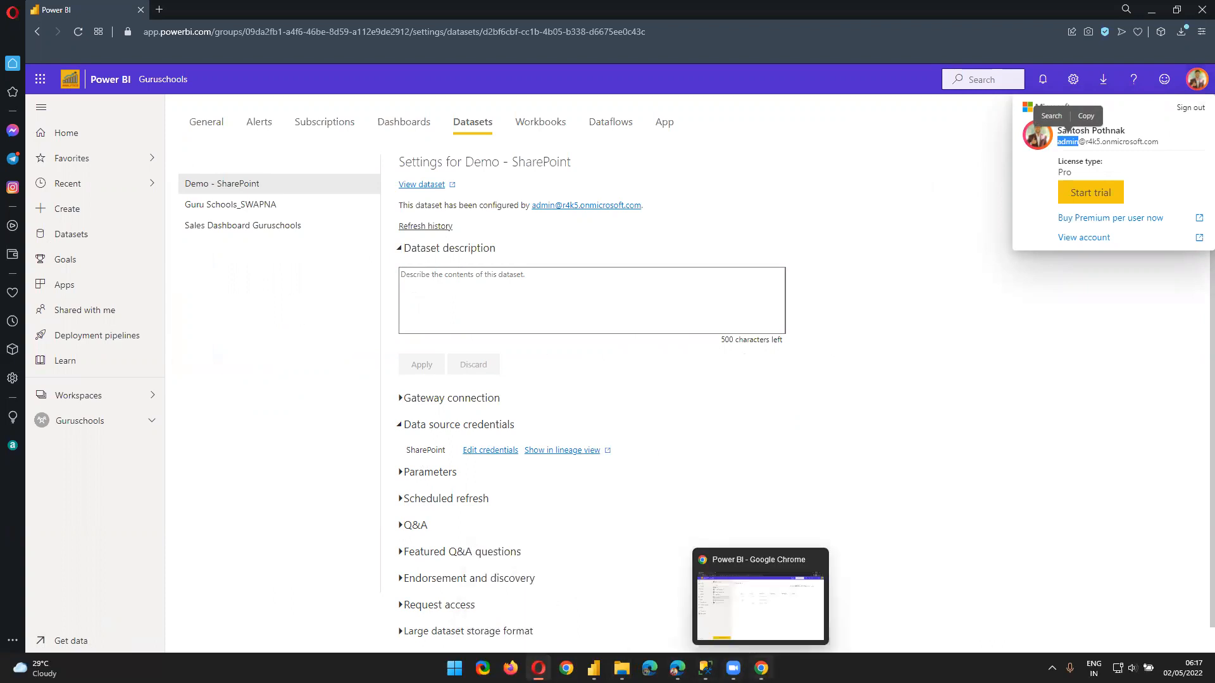
# In Chrome, reload Guruschools and open the Demo - SharePoint dataset settings
pyautogui.click(761, 669)
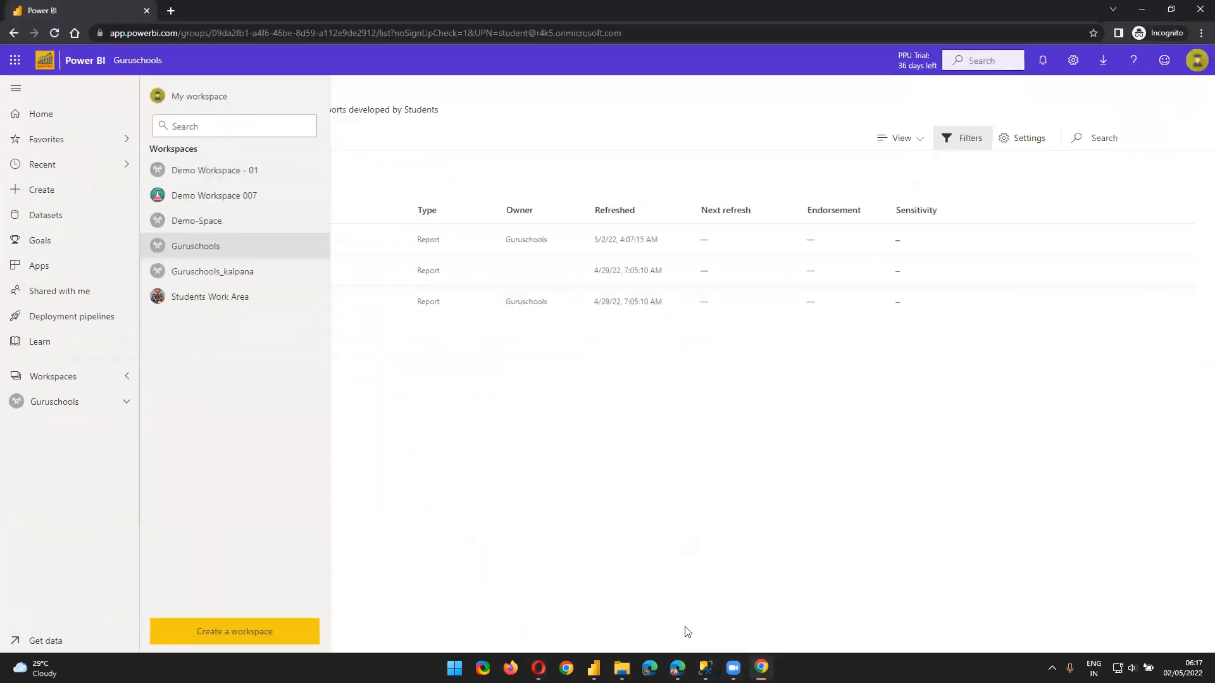
pyautogui.click(204, 257)
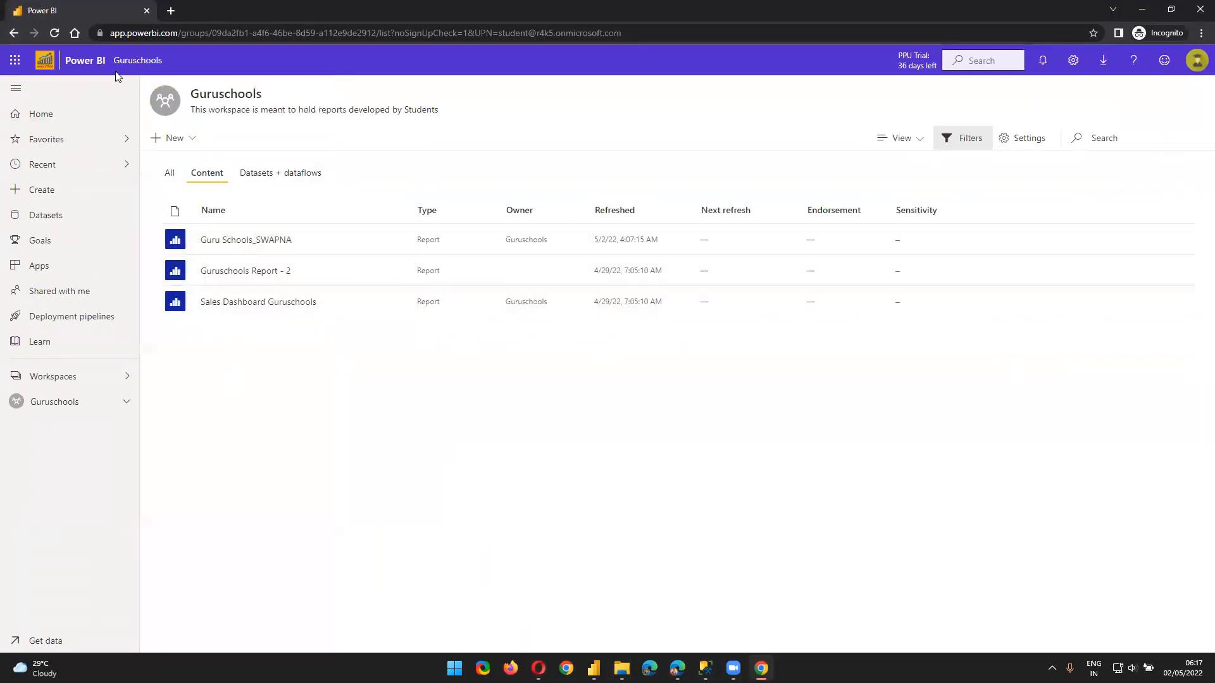
pyautogui.click(55, 33)
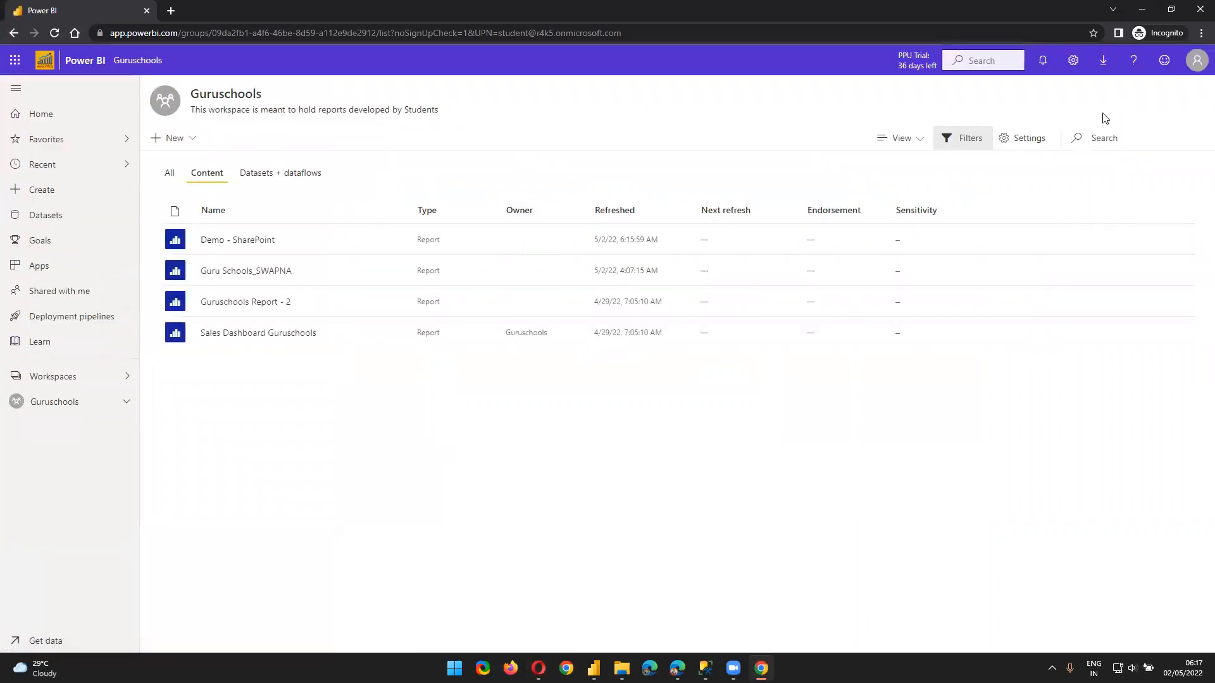
pyautogui.click(263, 174)
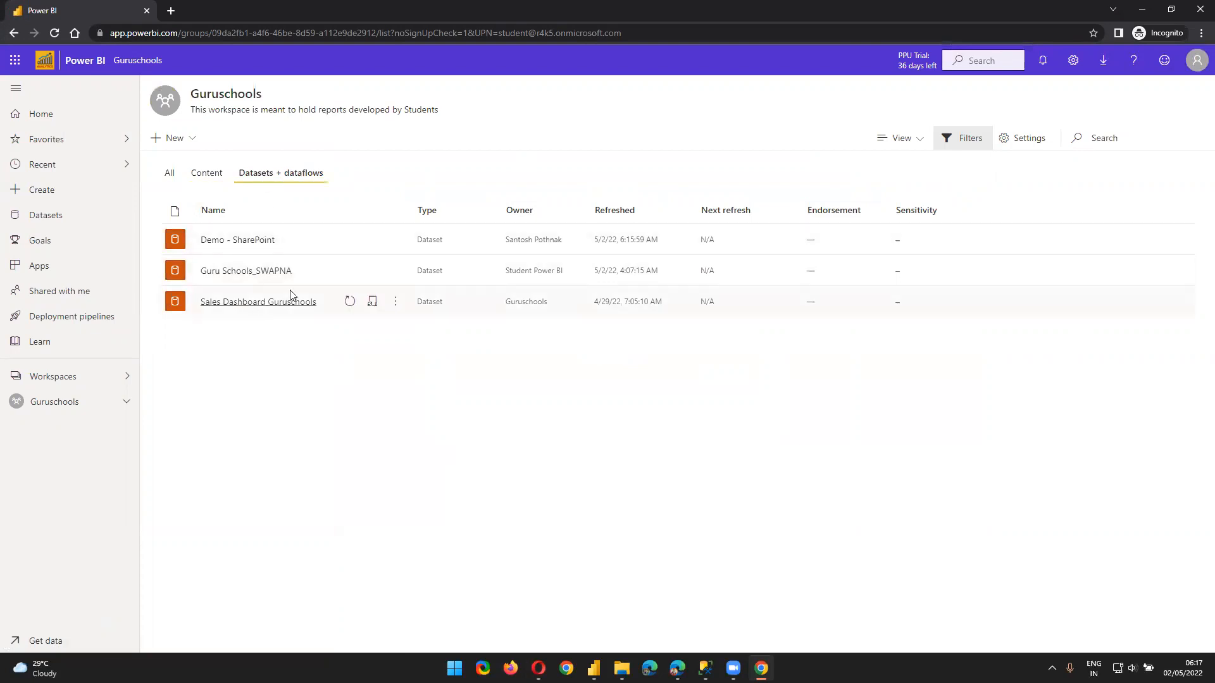
pyautogui.click(373, 240)
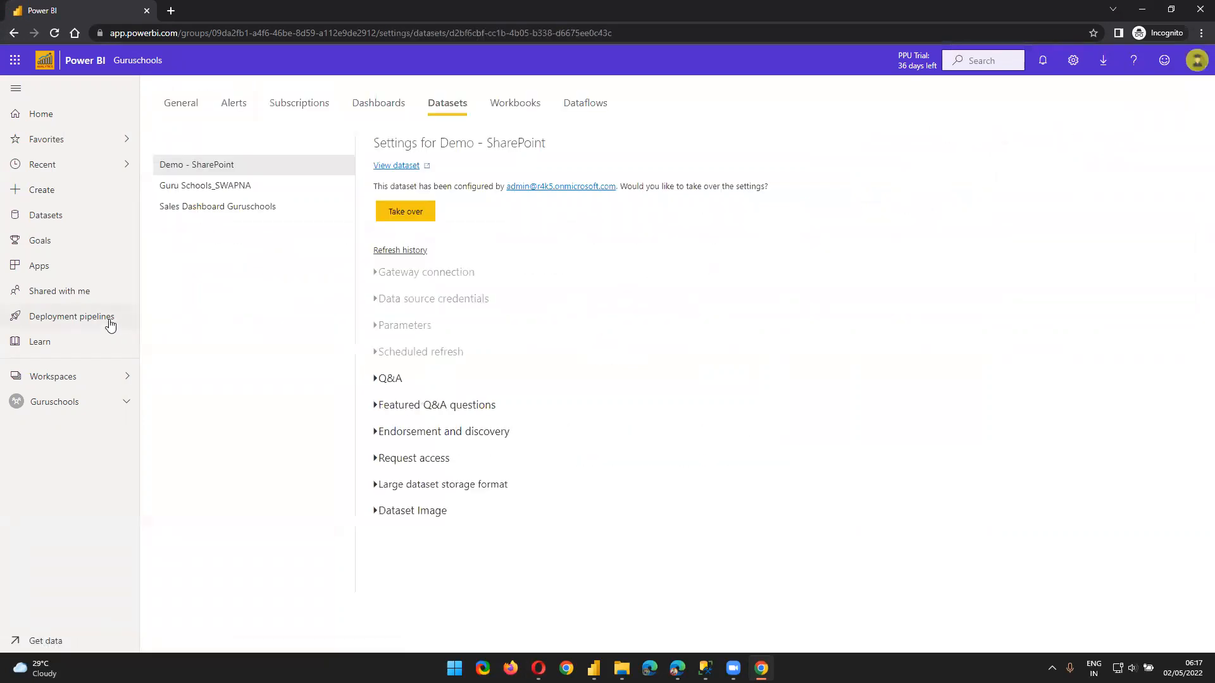
pyautogui.scroll(-1, 493, 516)
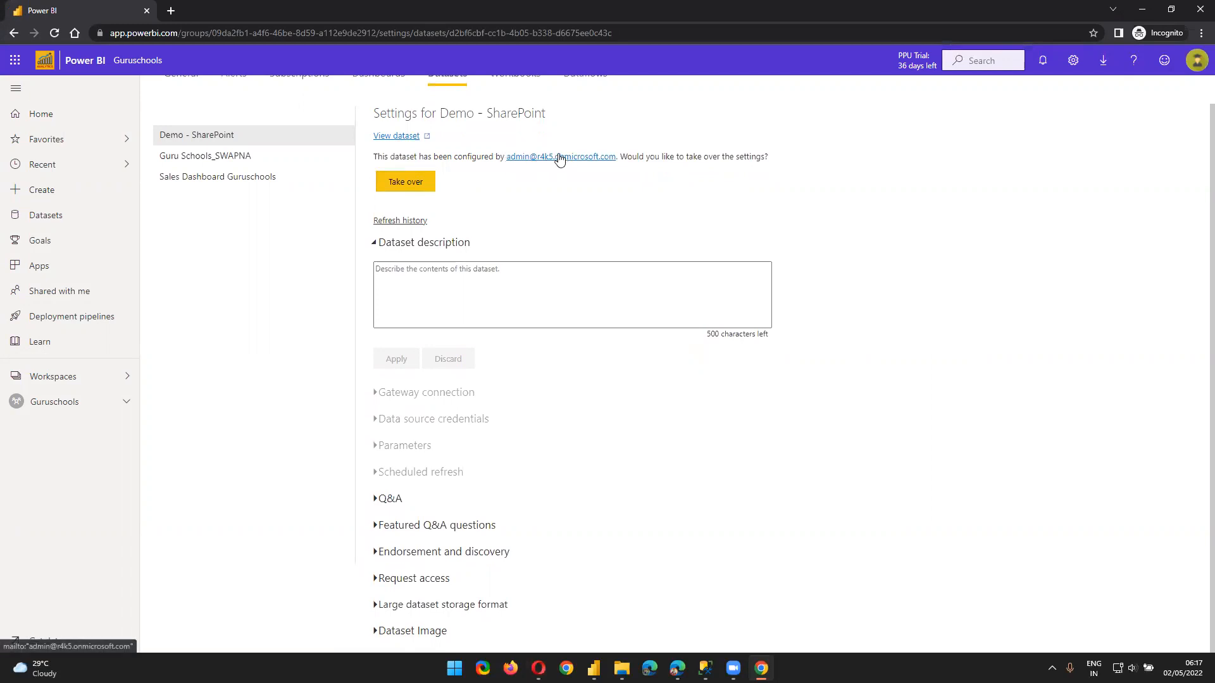
# Check the signed-in account, select the configured-by notice, and start taking over the dataset
pyautogui.click(1198, 61)
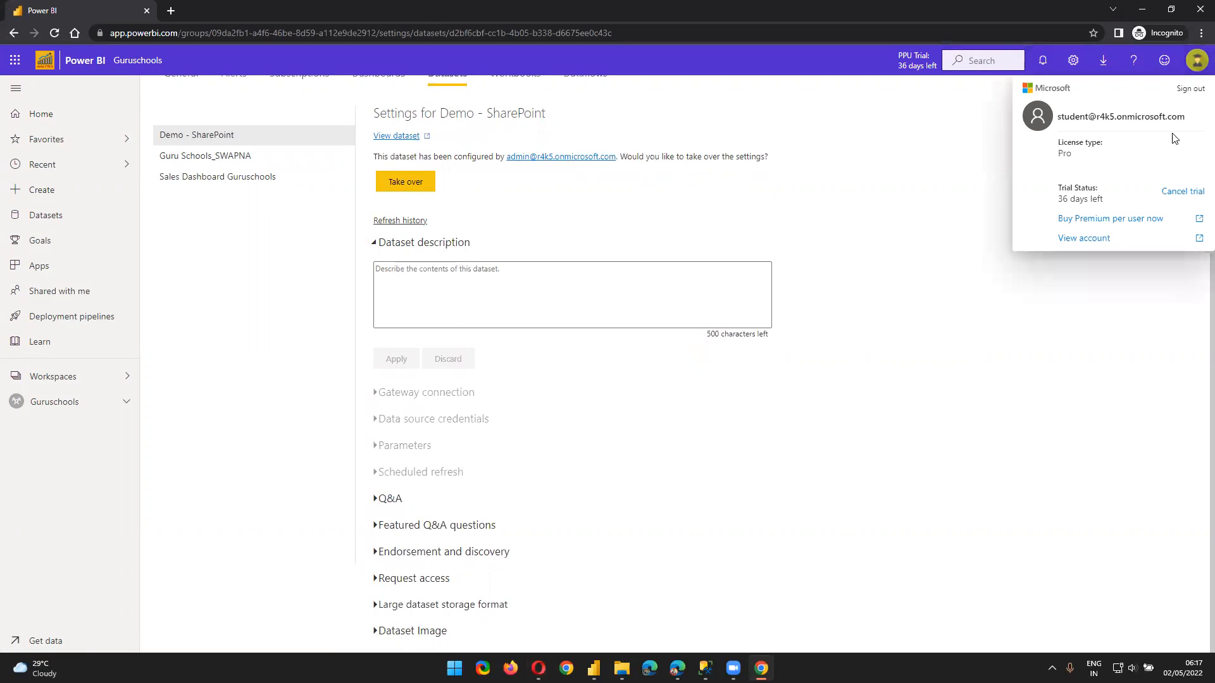
pyautogui.click(395, 157)
pyautogui.tripleClick(392, 155)
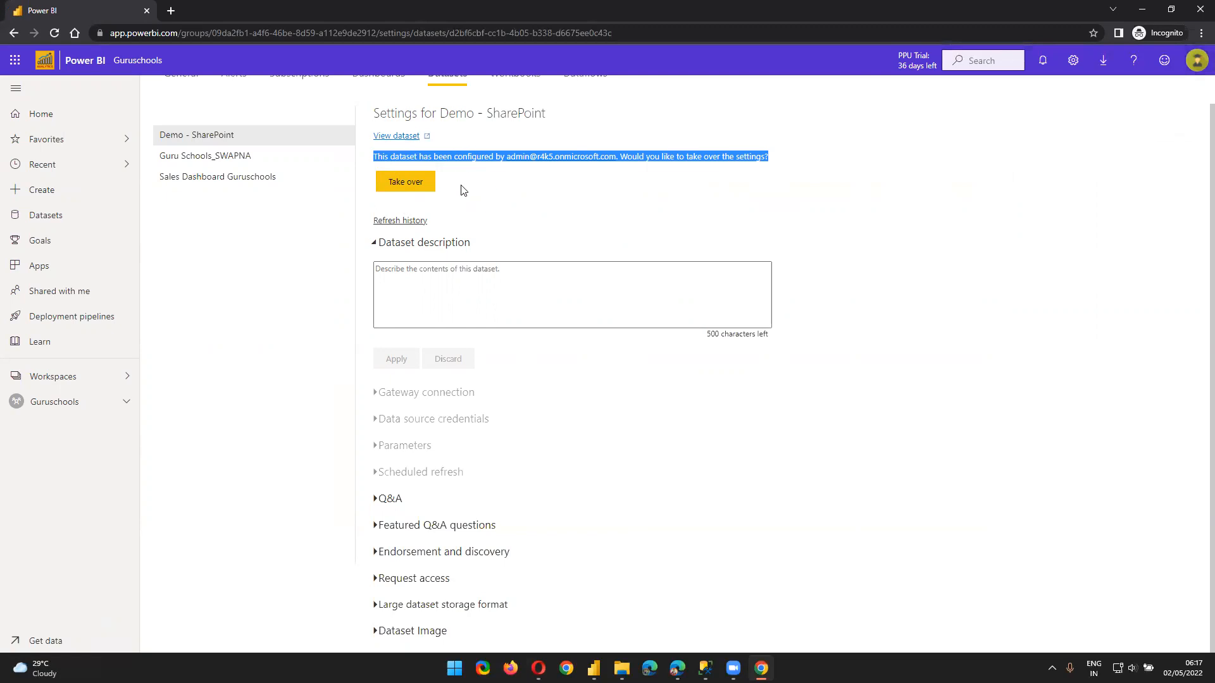
pyautogui.click(405, 182)
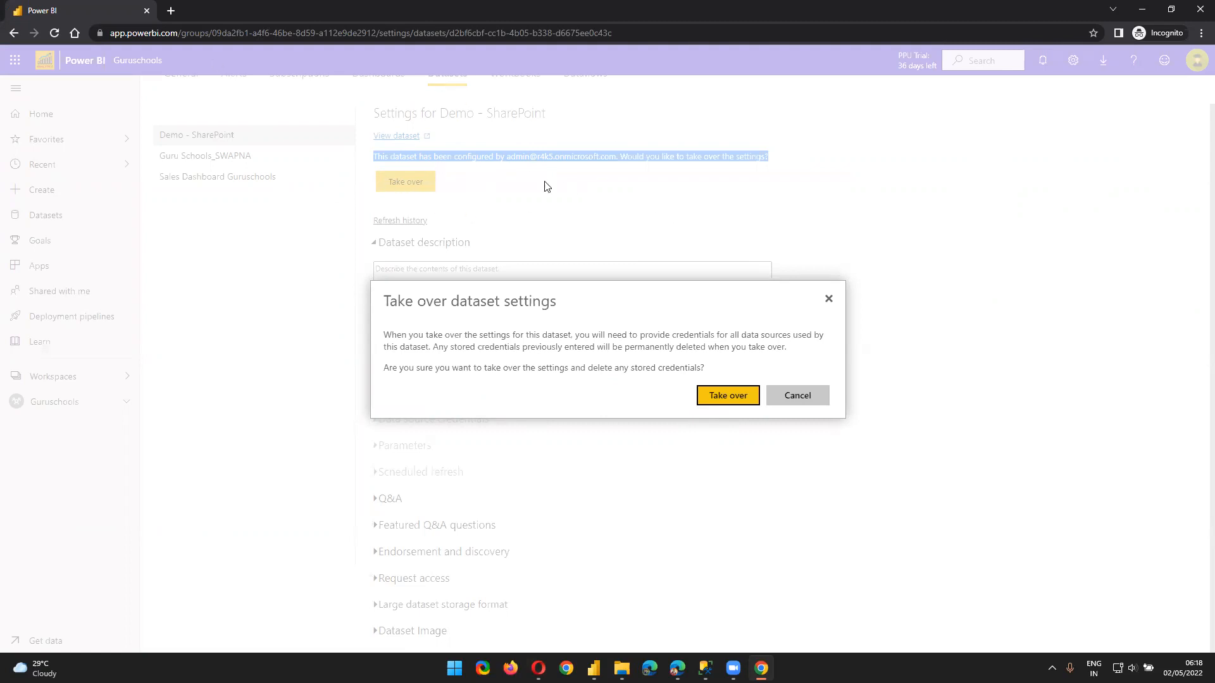
# Confirm the take-over of the Demo - SharePoint dataset settings
pyautogui.click(723, 397)
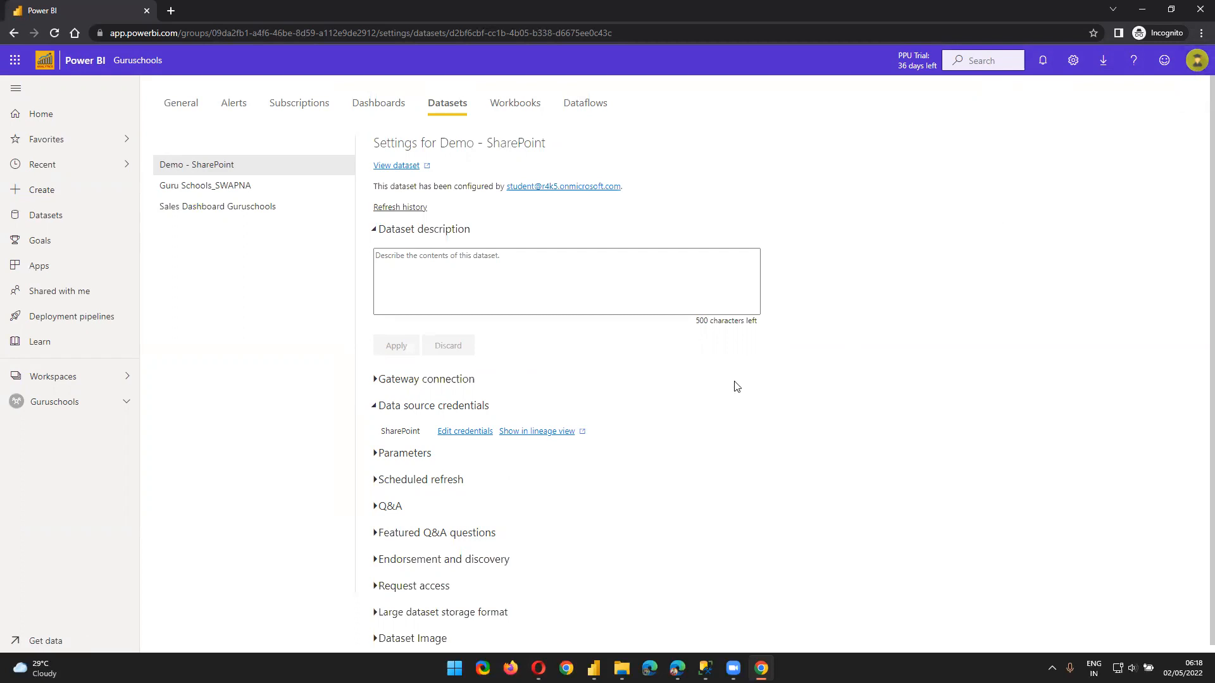
# Edit the SharePoint credentials to OAuth2 with Organizational privacy level, and sign in with the account
pyautogui.click(444, 434)
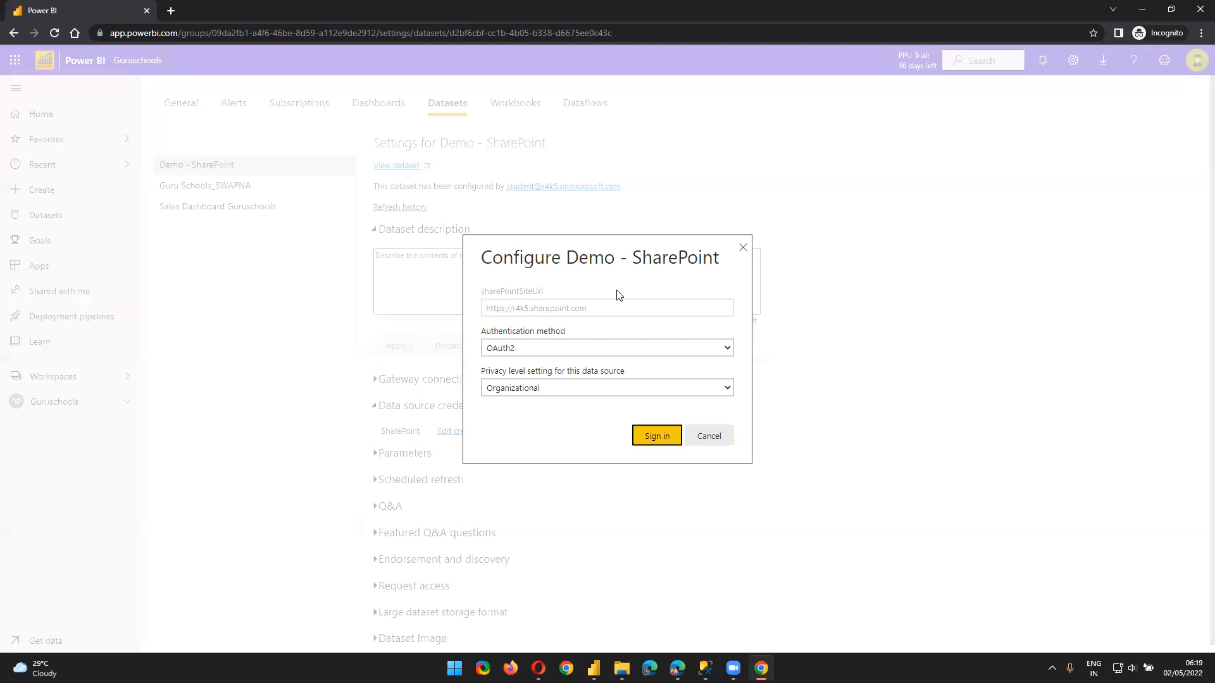
pyautogui.click(540, 349)
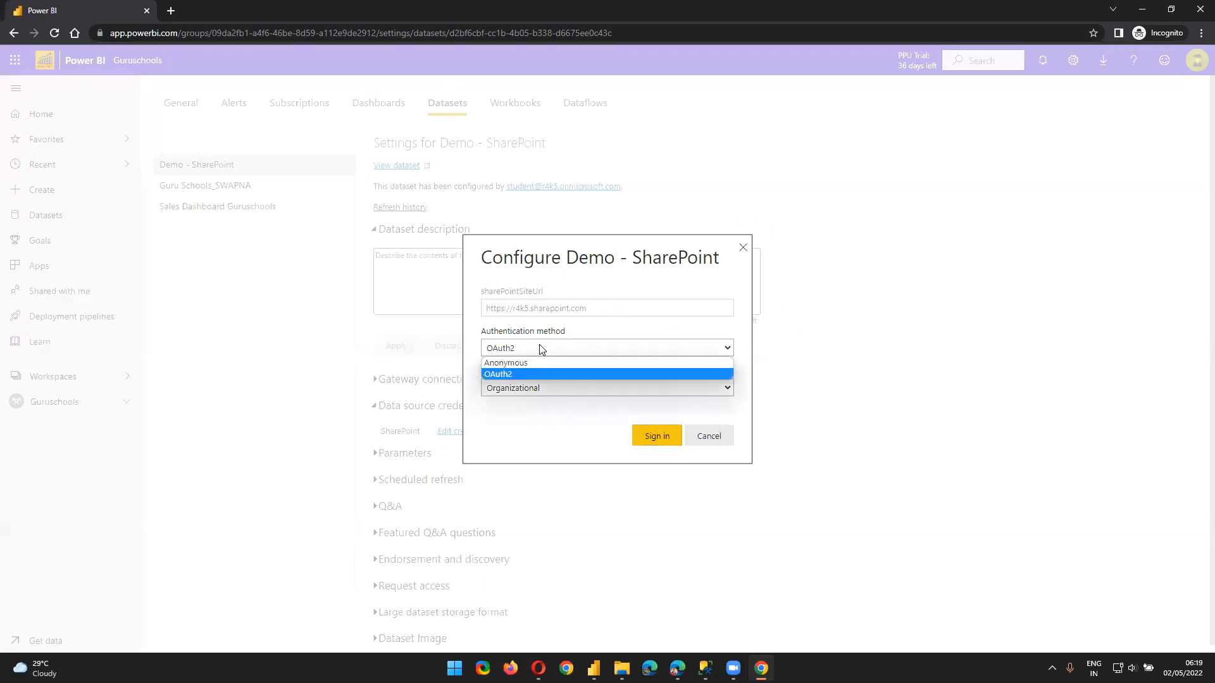
pyautogui.click(498, 375)
pyautogui.click(500, 348)
pyautogui.click(497, 375)
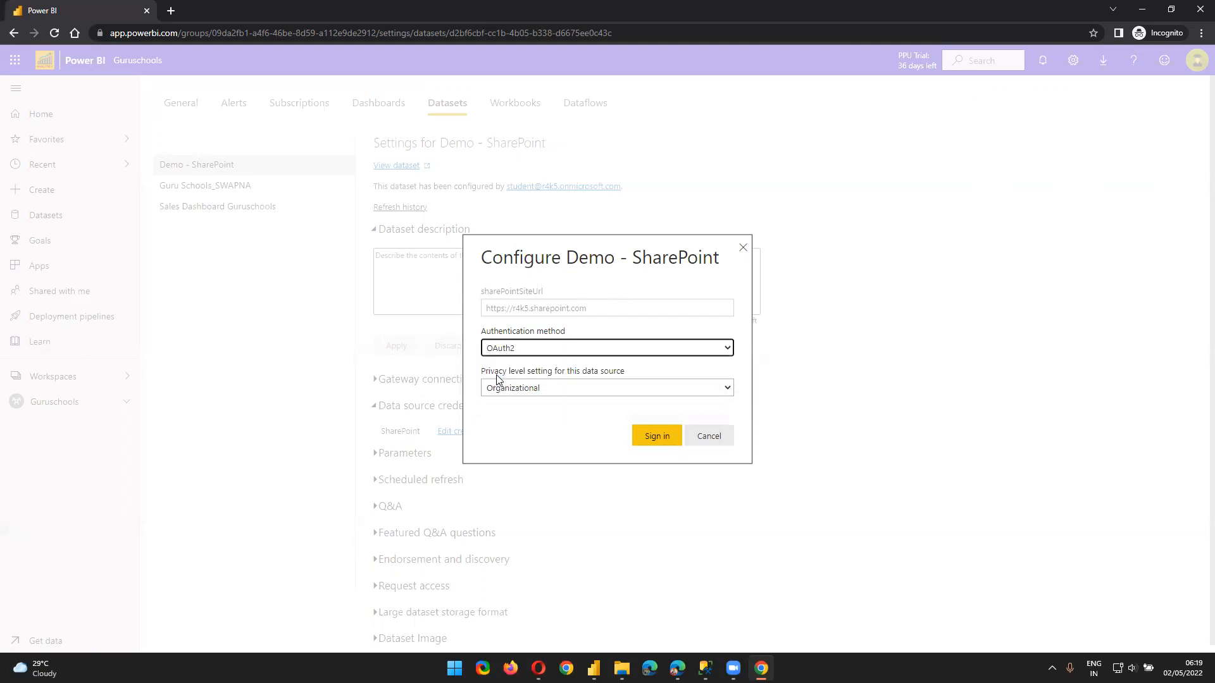
pyautogui.click(524, 388)
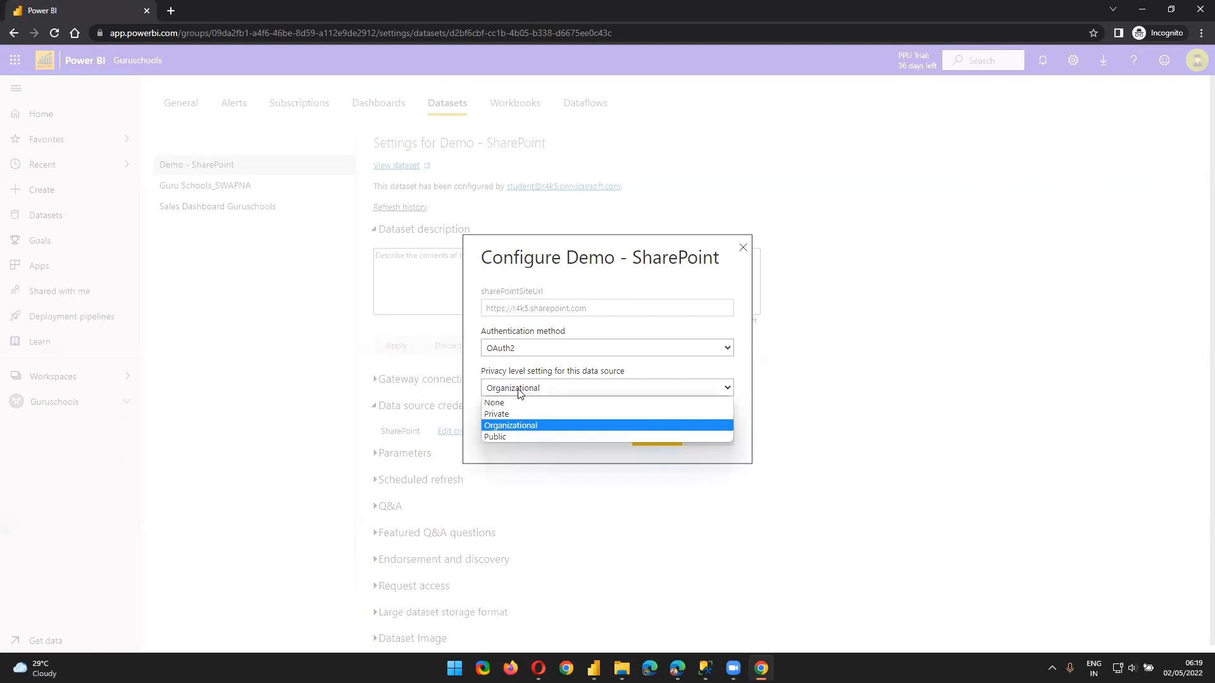
pyautogui.click(540, 425)
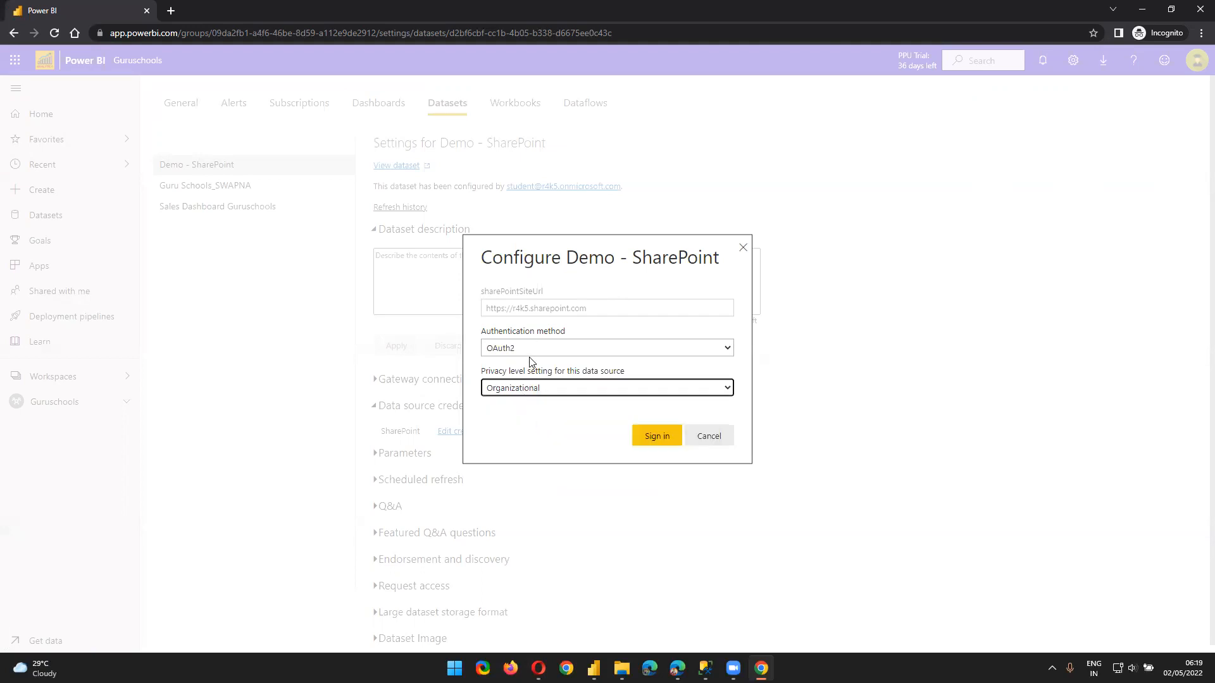
pyautogui.click(643, 442)
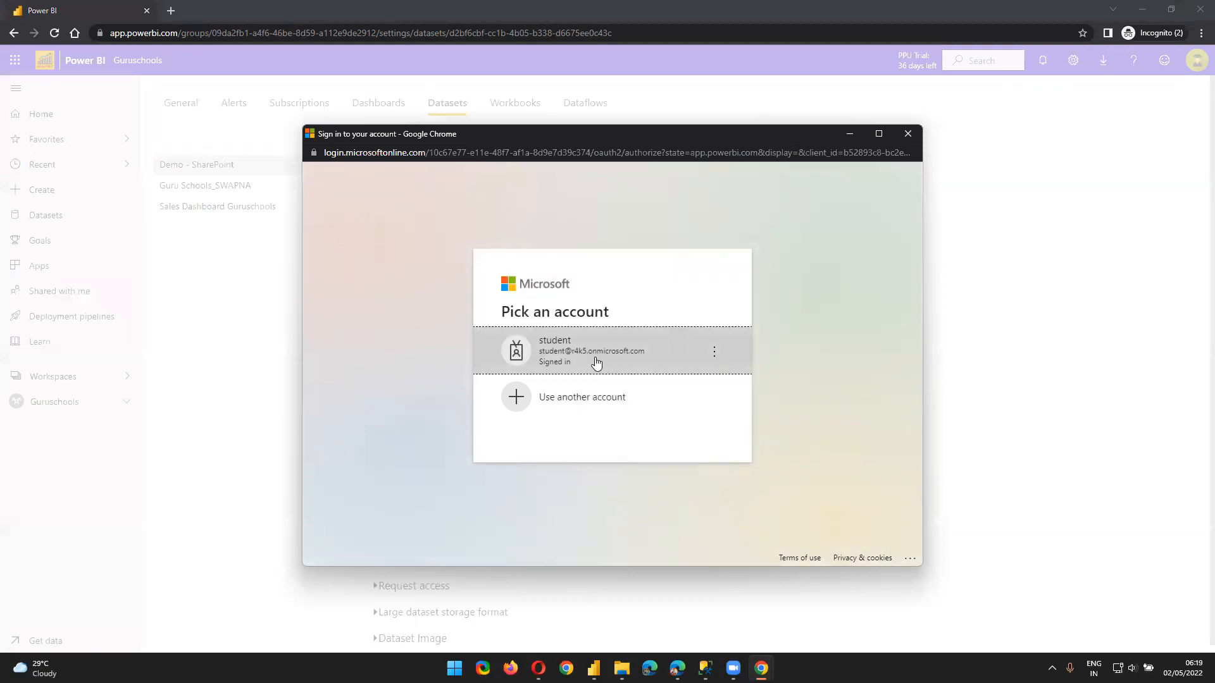
pyautogui.click(595, 360)
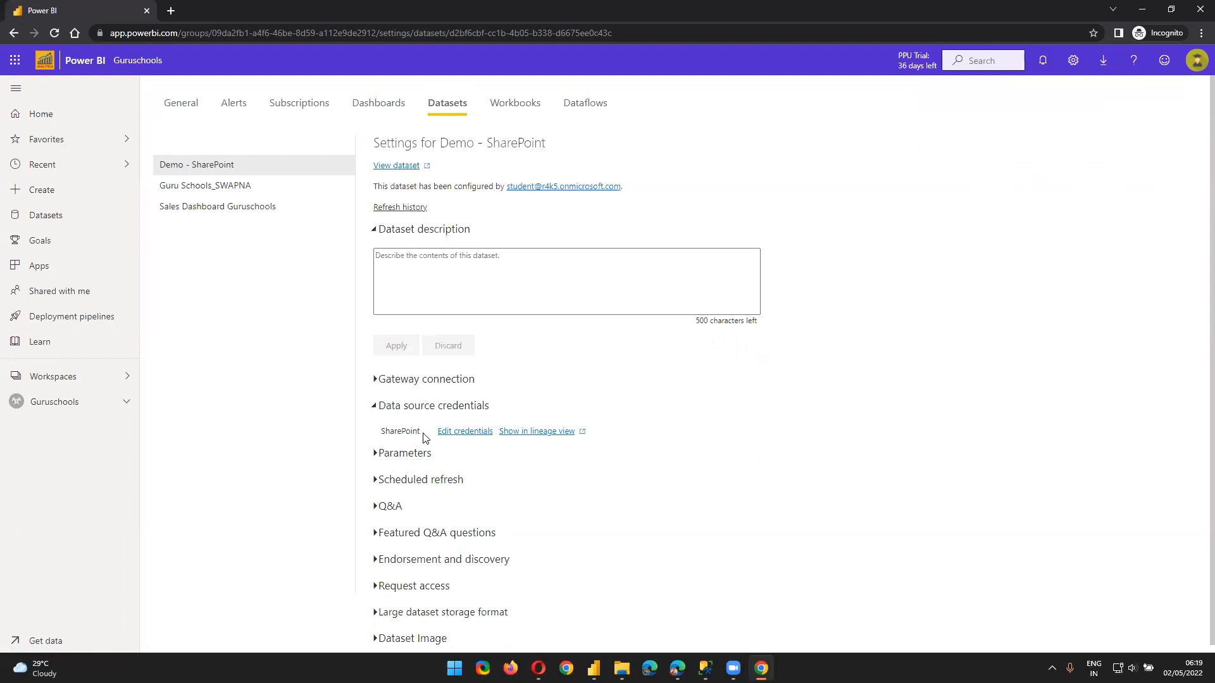
# Turn on scheduled refresh for Demo - SharePoint with a Daily refresh frequency
pyautogui.scroll(-1, 427, 436)
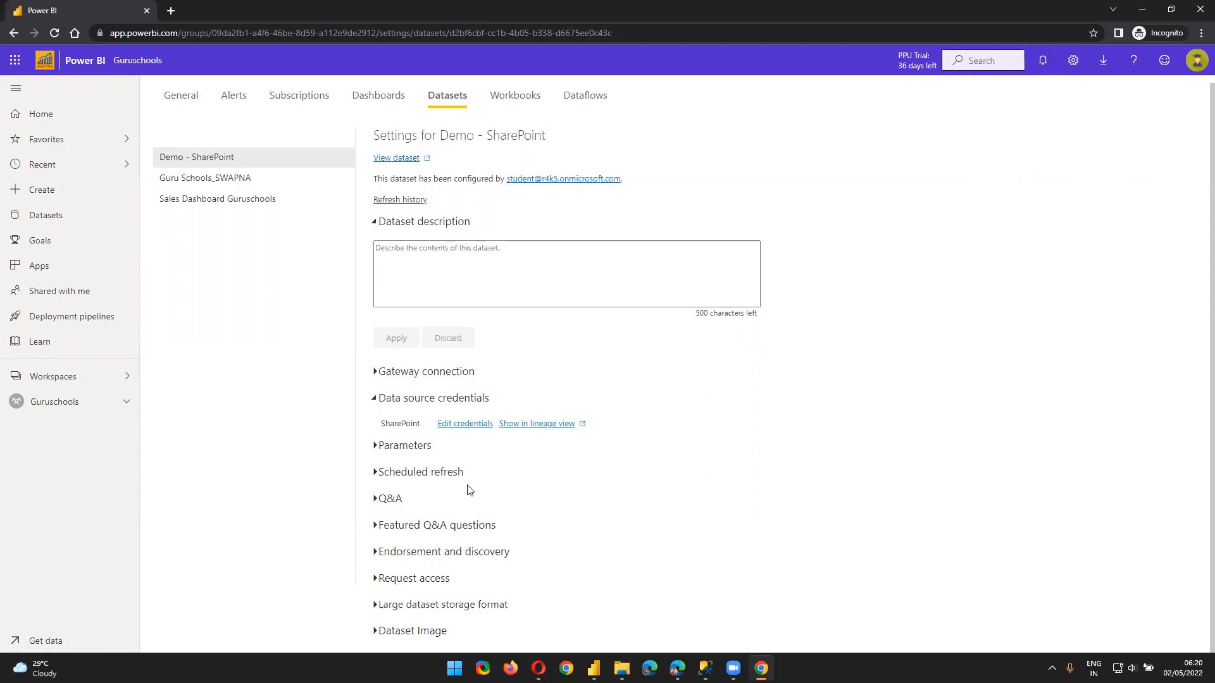
pyautogui.click(375, 473)
pyautogui.scroll(-4, 455, 467)
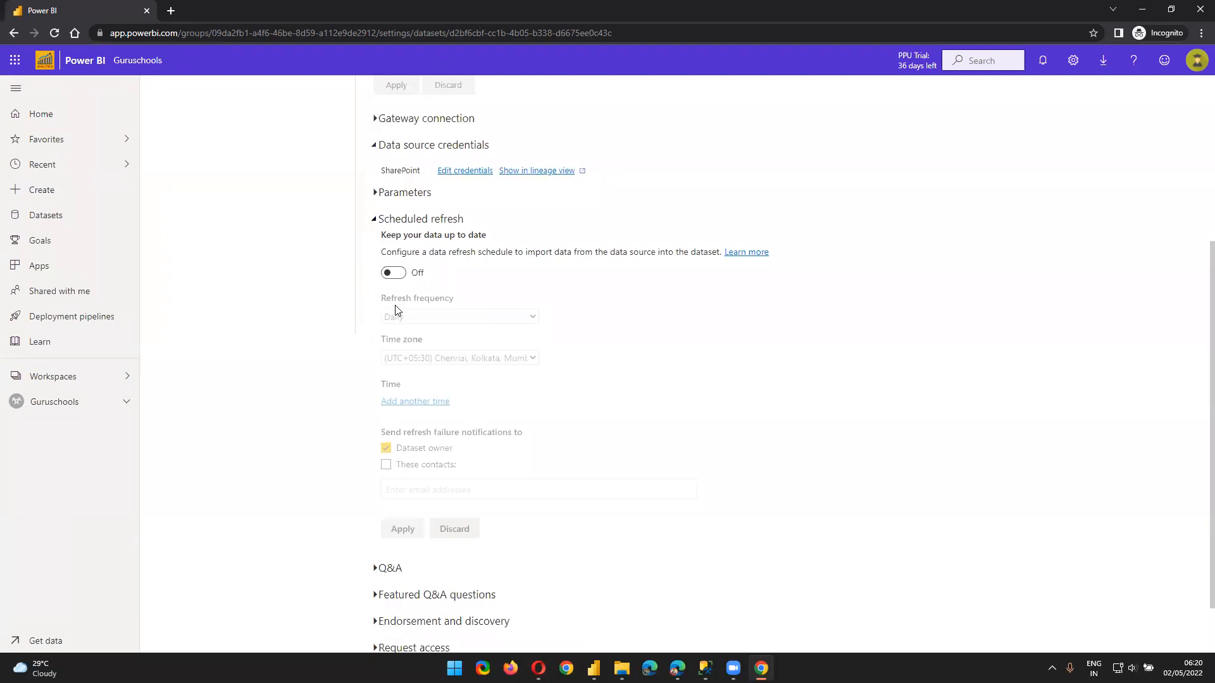
pyautogui.click(393, 274)
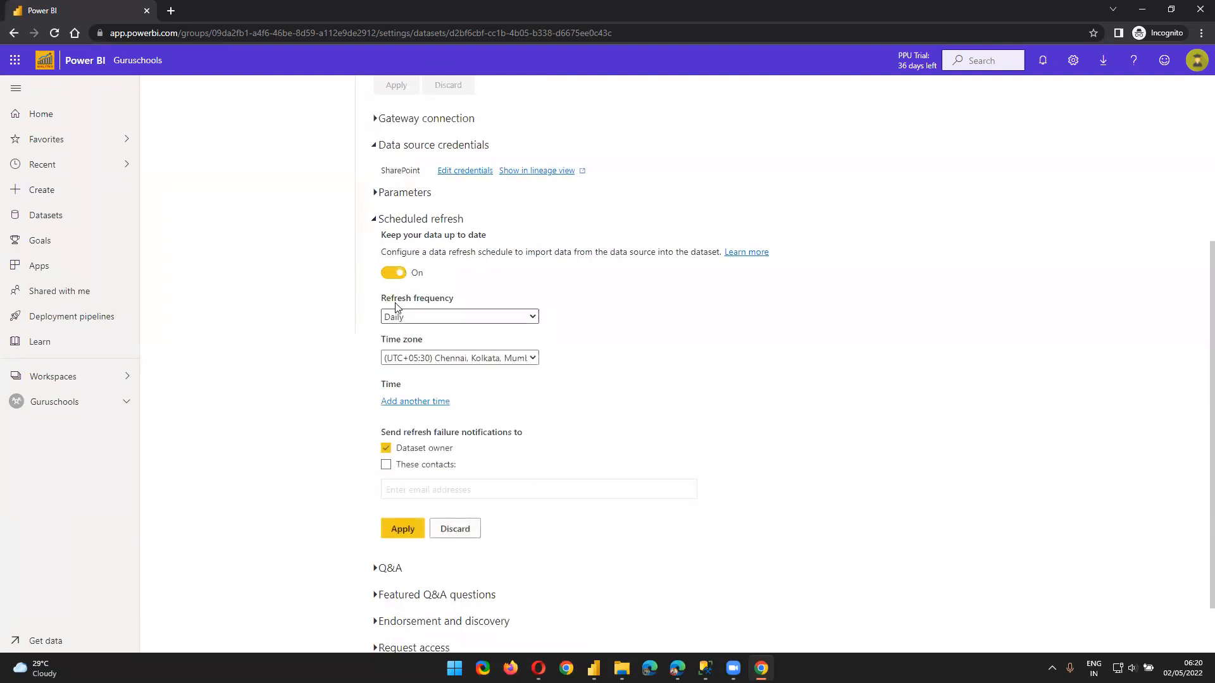
pyautogui.click(437, 317)
pyautogui.click(434, 343)
pyautogui.click(436, 319)
pyautogui.click(674, 387)
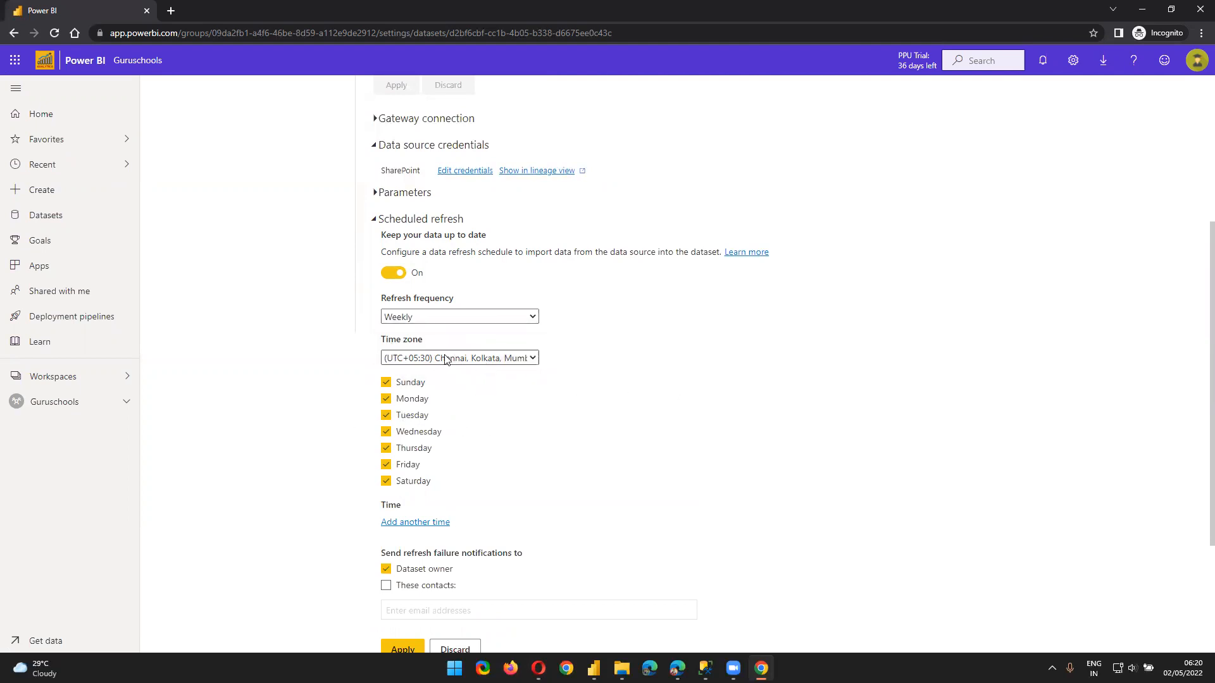
pyautogui.click(439, 317)
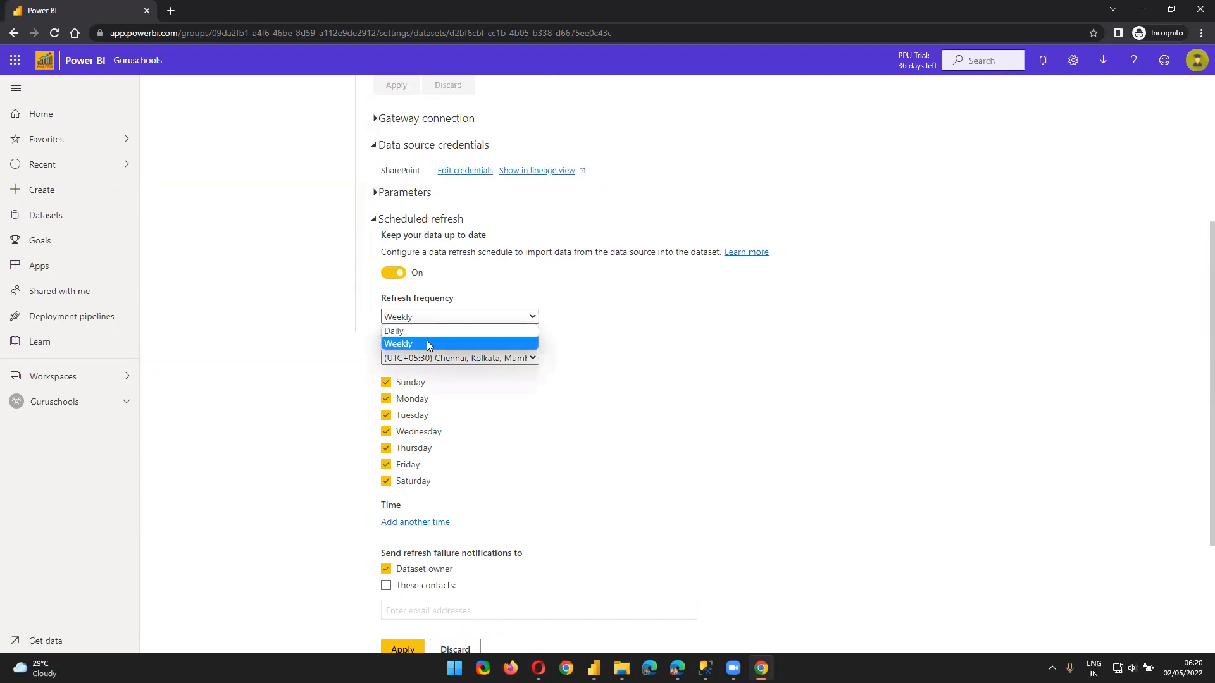
pyautogui.click(423, 330)
# Add a refresh time slot at 2:00 PM
pyautogui.click(416, 401)
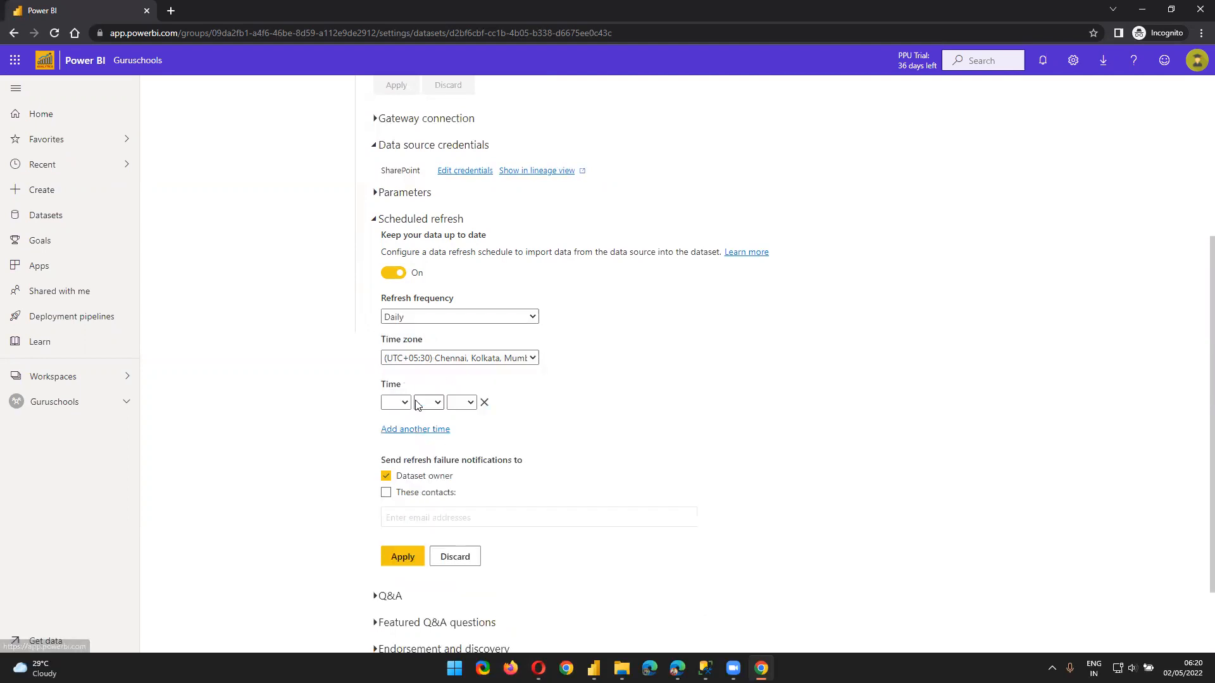
pyautogui.click(400, 403)
pyautogui.click(393, 441)
pyautogui.click(428, 403)
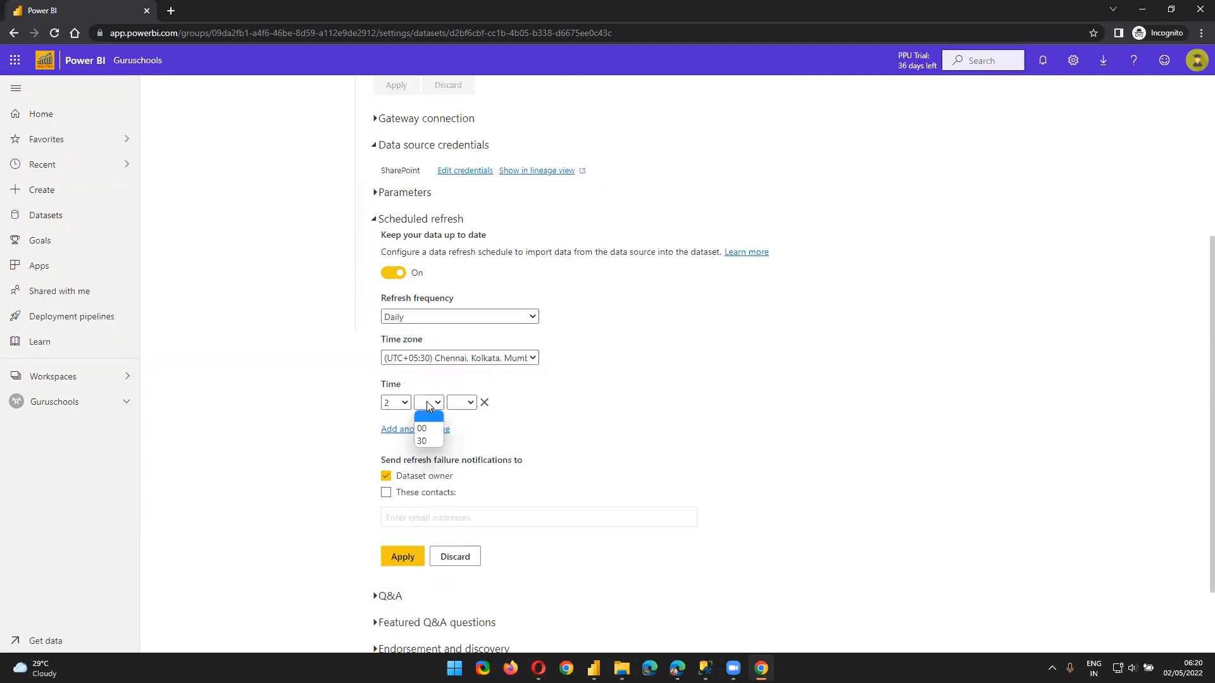
pyautogui.click(425, 428)
pyautogui.click(462, 403)
pyautogui.click(460, 441)
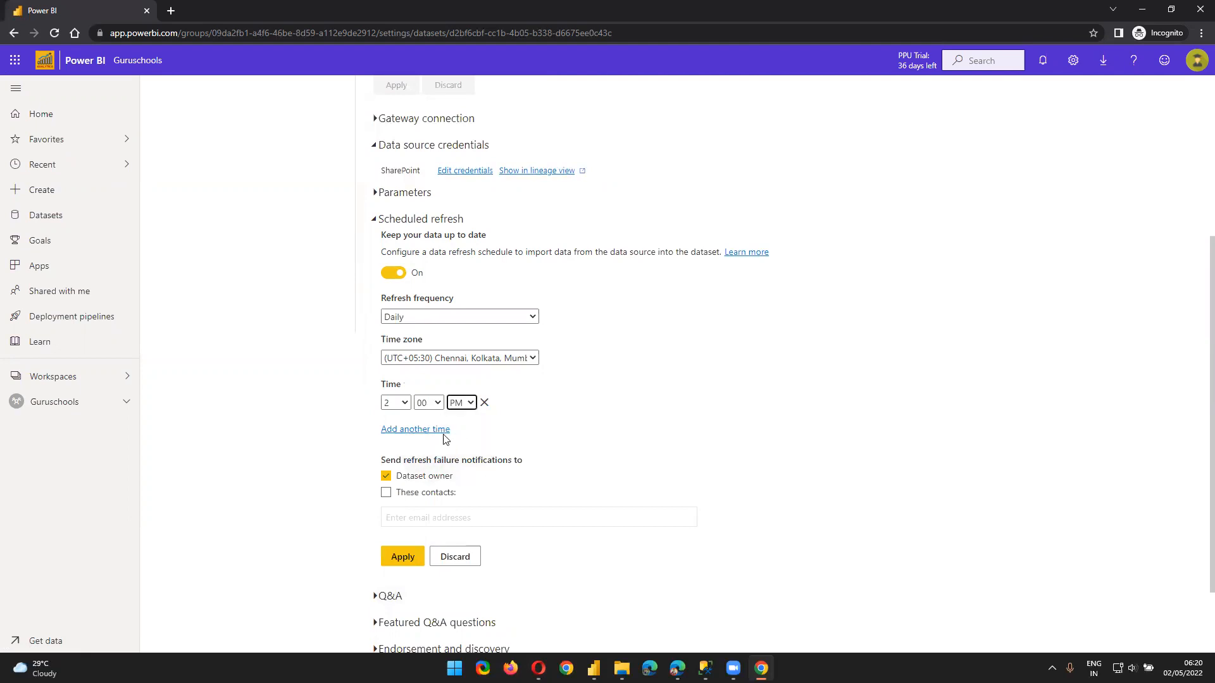
# Keep failure notifications going only to the dataset owner, not other contacts
pyautogui.click(403, 494)
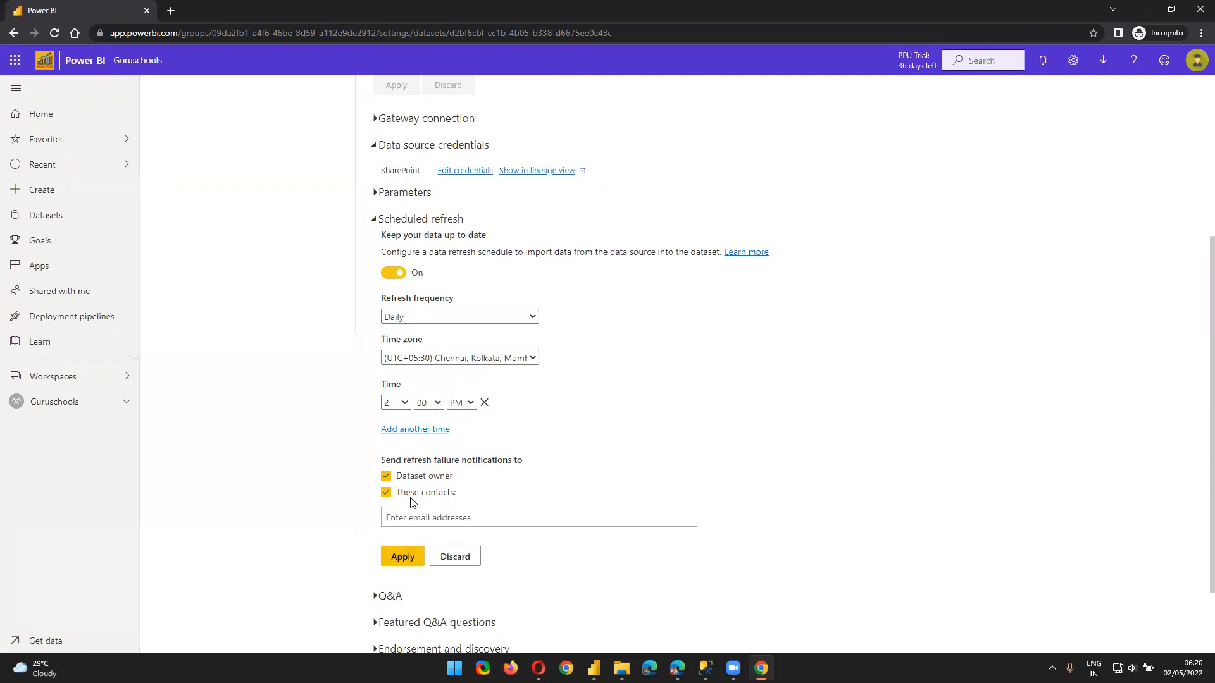
pyautogui.click(414, 499)
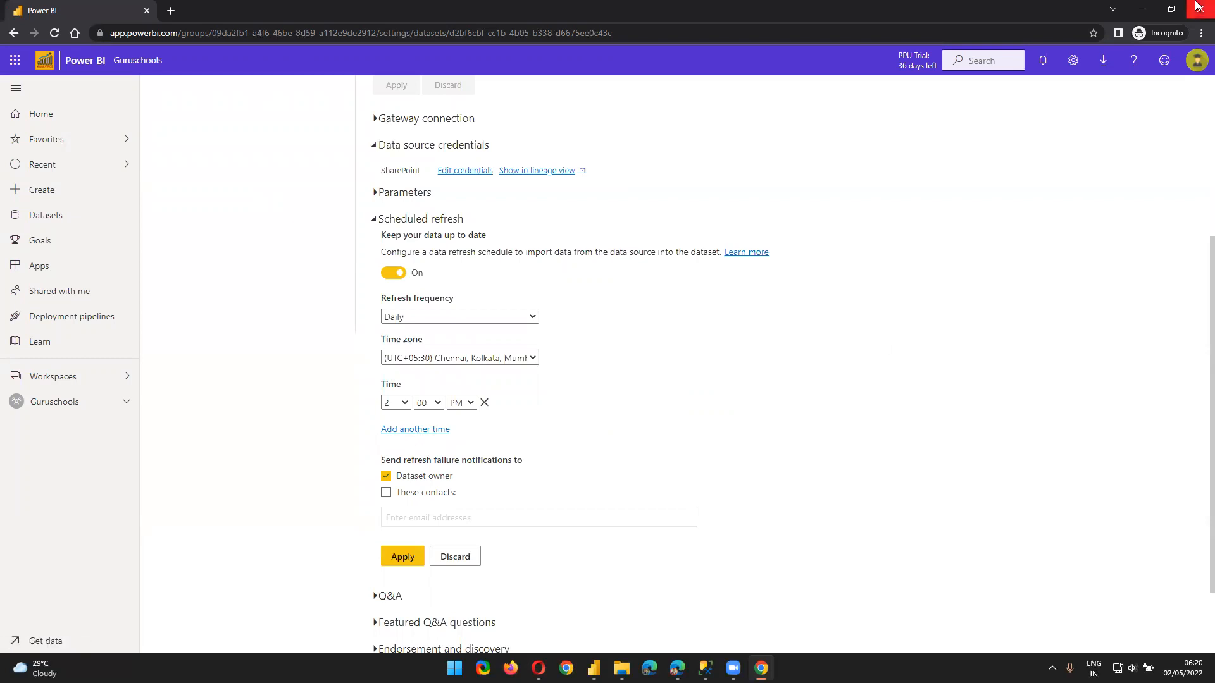
pyautogui.click(1196, 60)
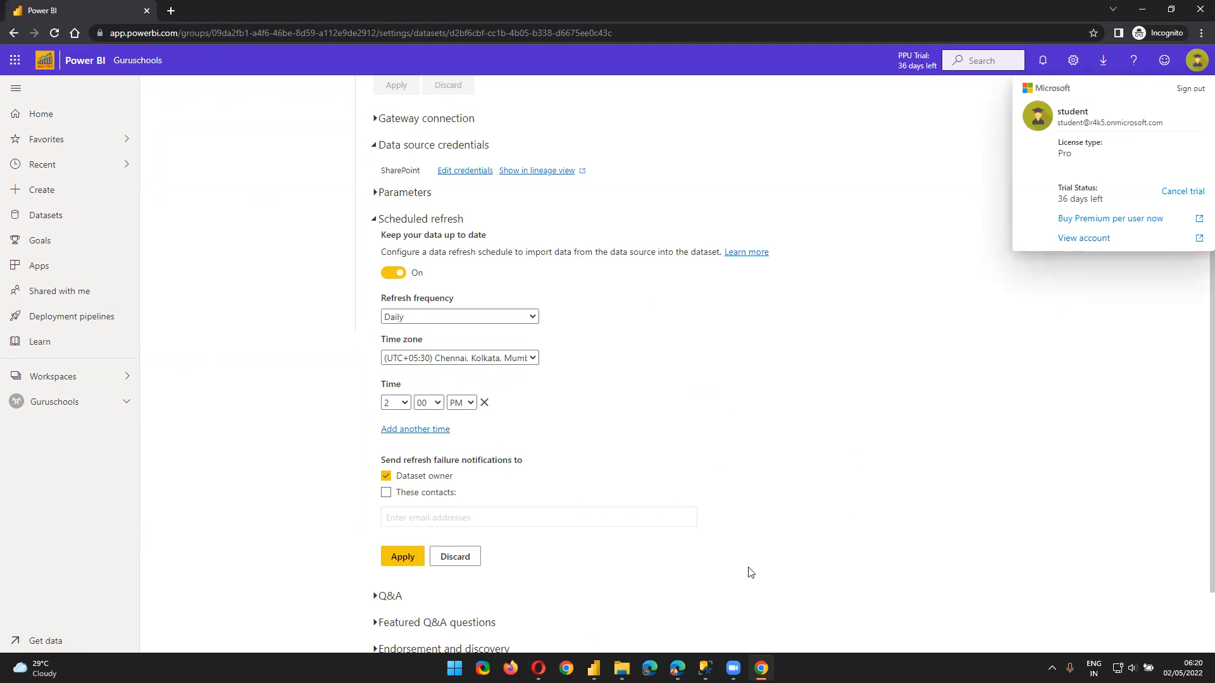
# Add empty refresh time rows until the schedule holds eight slots
pyautogui.click(400, 430)
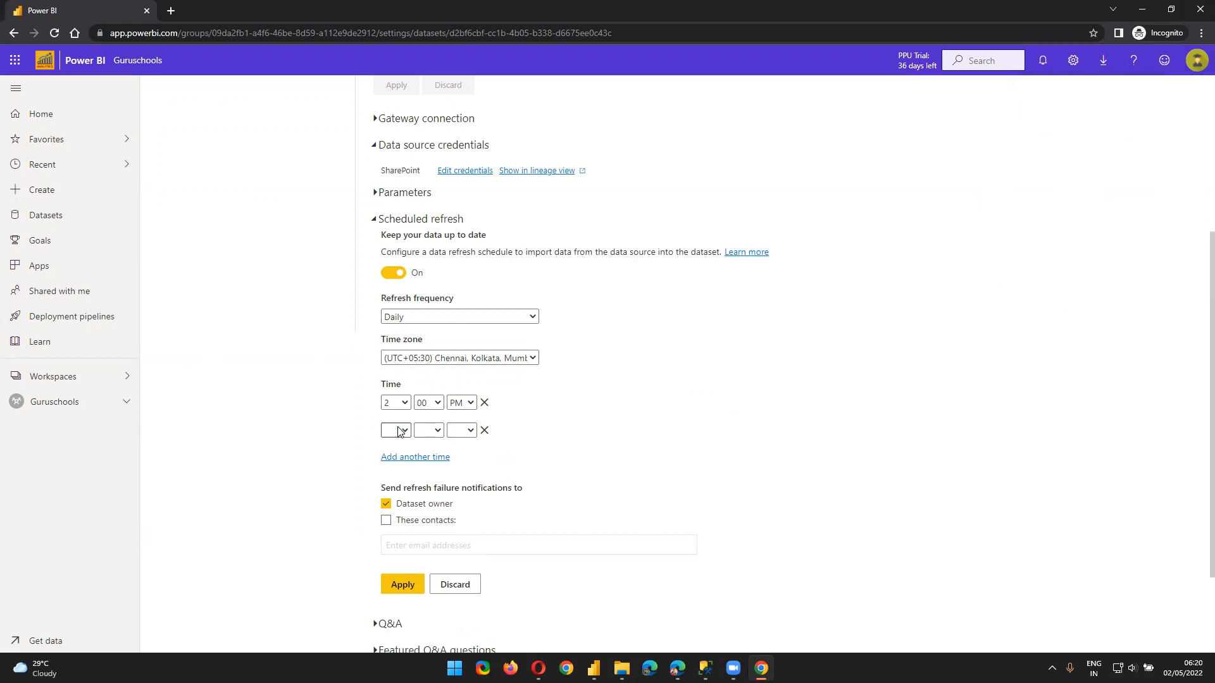
pyautogui.click(399, 430)
pyautogui.click(458, 457)
pyautogui.click(448, 456)
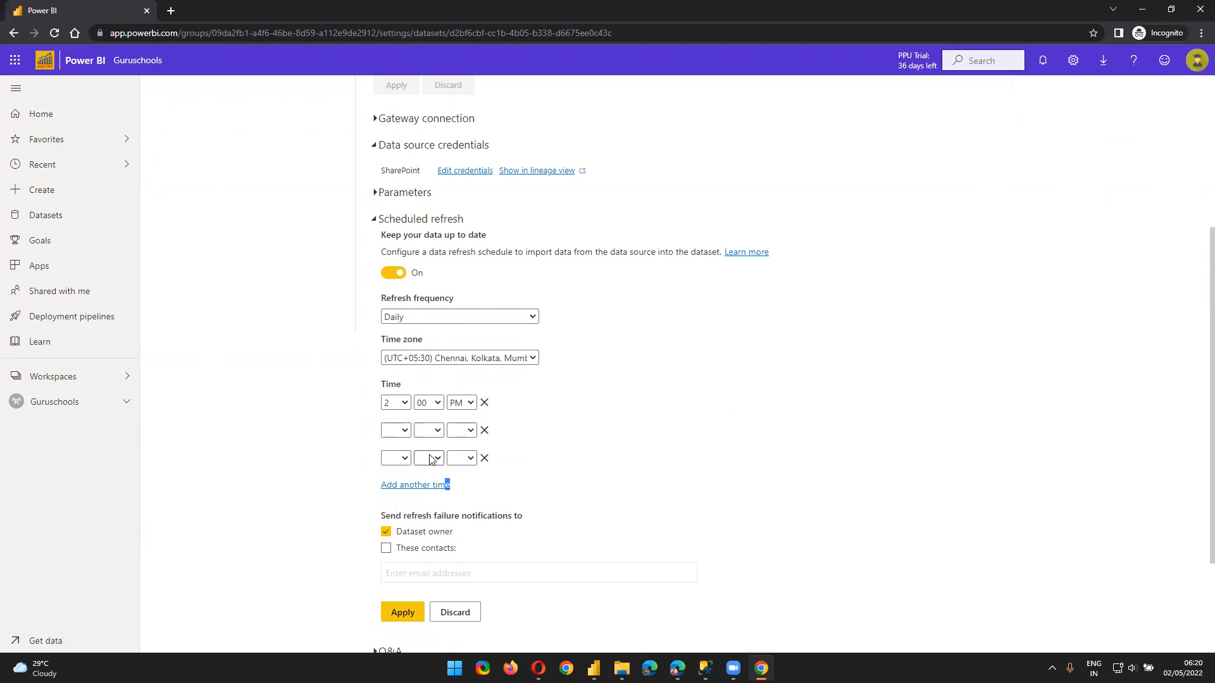
pyautogui.click(430, 485)
pyautogui.click(416, 513)
pyautogui.click(405, 542)
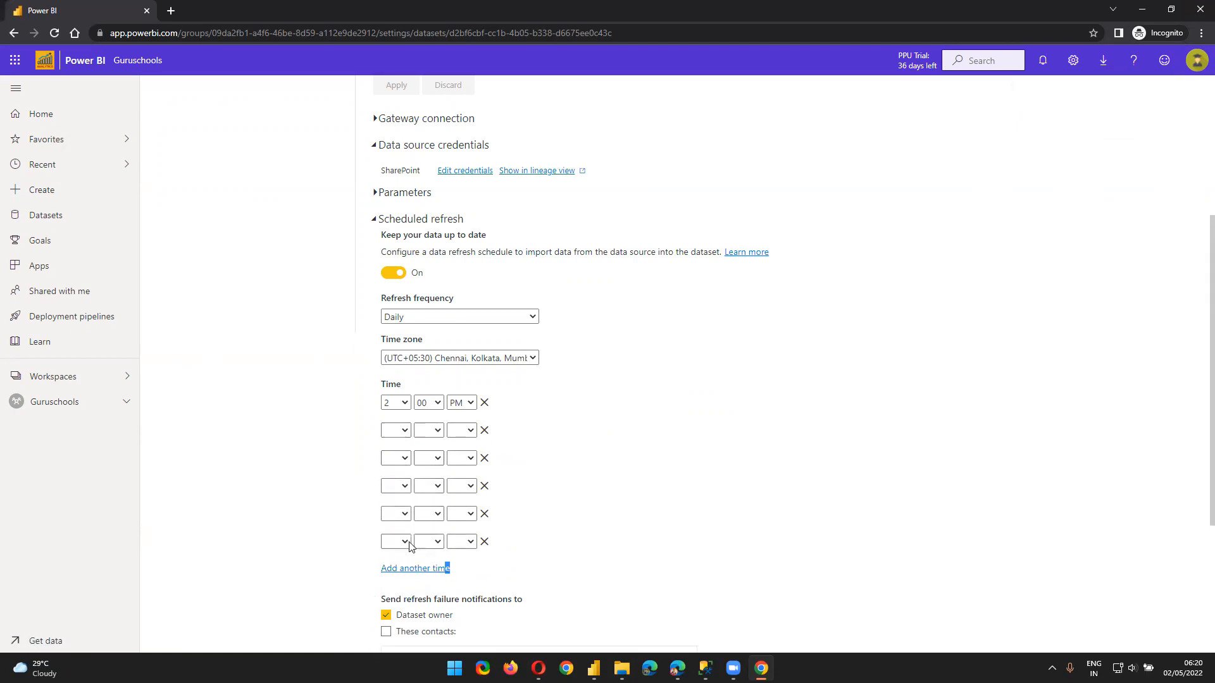
pyautogui.click(409, 568)
pyautogui.click(409, 596)
pyautogui.scroll(-3, 478, 568)
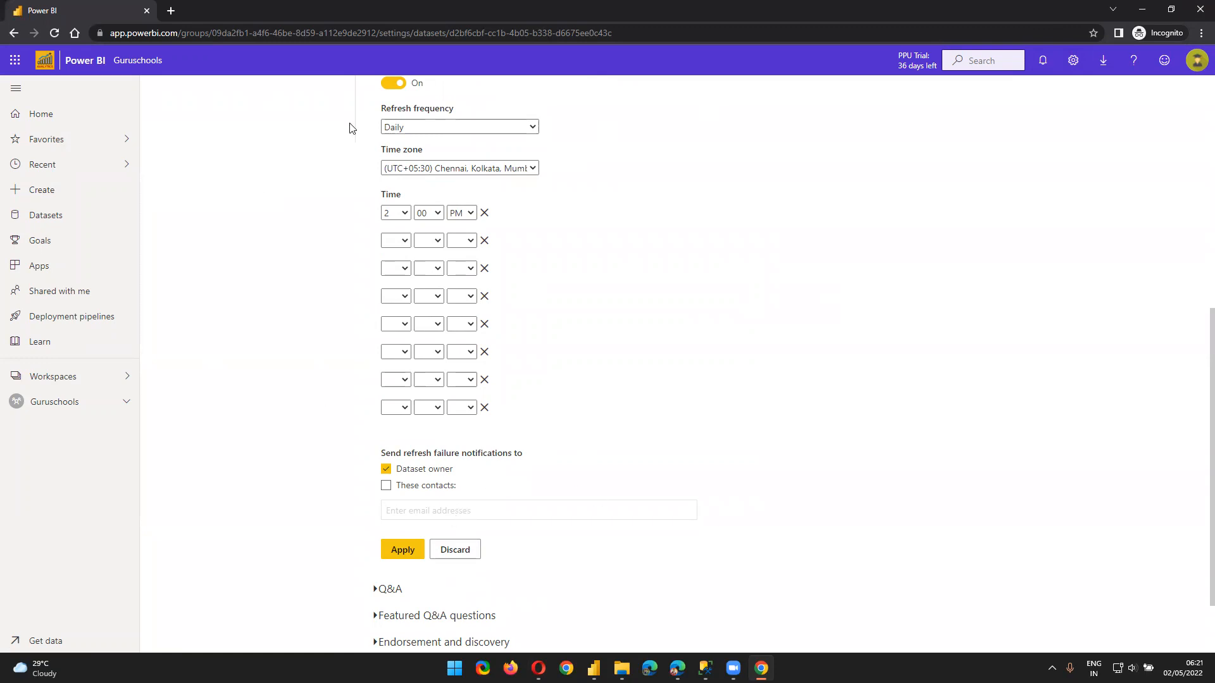
# Check the signed-in account and scroll through the Demo - SharePoint settings
pyautogui.click(1196, 60)
pyautogui.click(939, 176)
pyautogui.scroll(3, 746, 322)
pyautogui.scroll(-5, 725, 337)
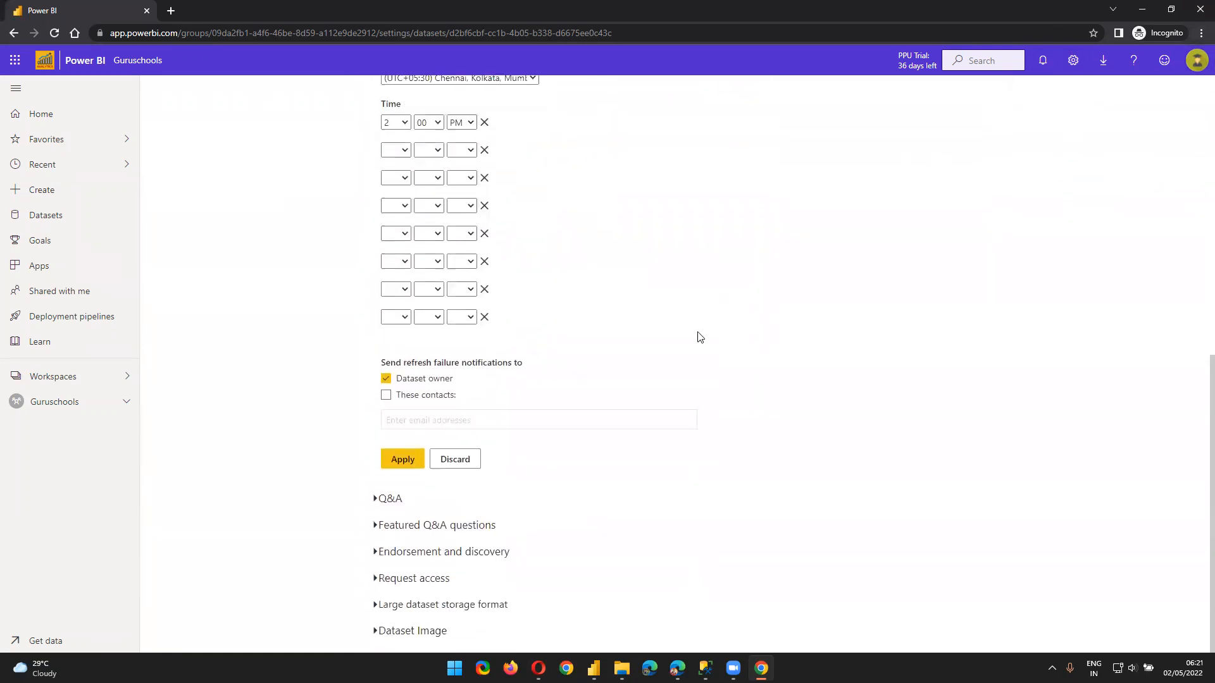
pyautogui.scroll(8, 411, 358)
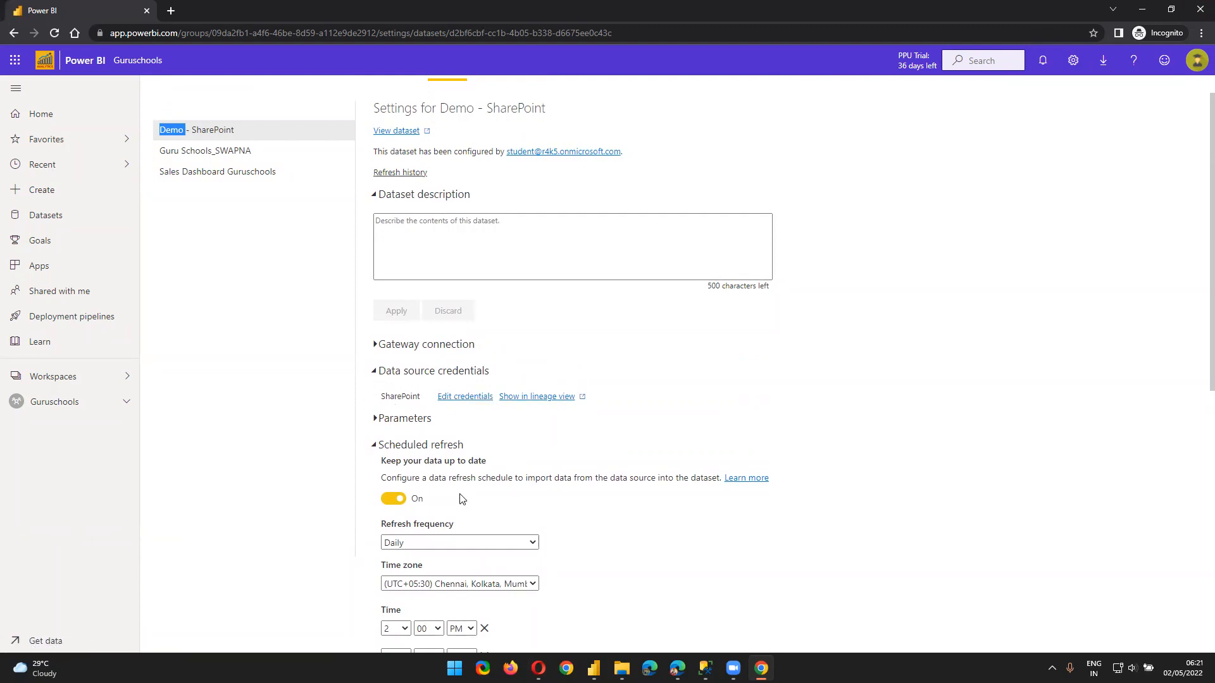
# Collapse the Scheduled refresh section of the Demo - SharePoint settings
pyautogui.click(374, 446)
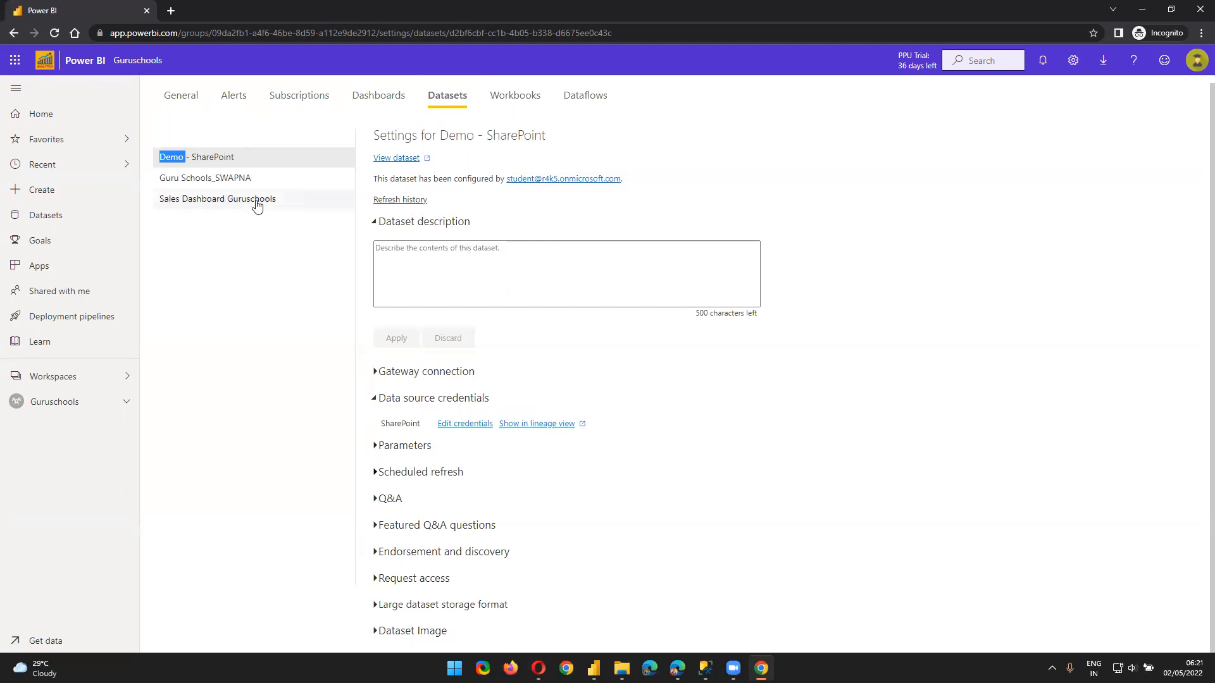
# Go to the Guruschools workspace and list its four reports on the Content tab
pyautogui.click(82, 401)
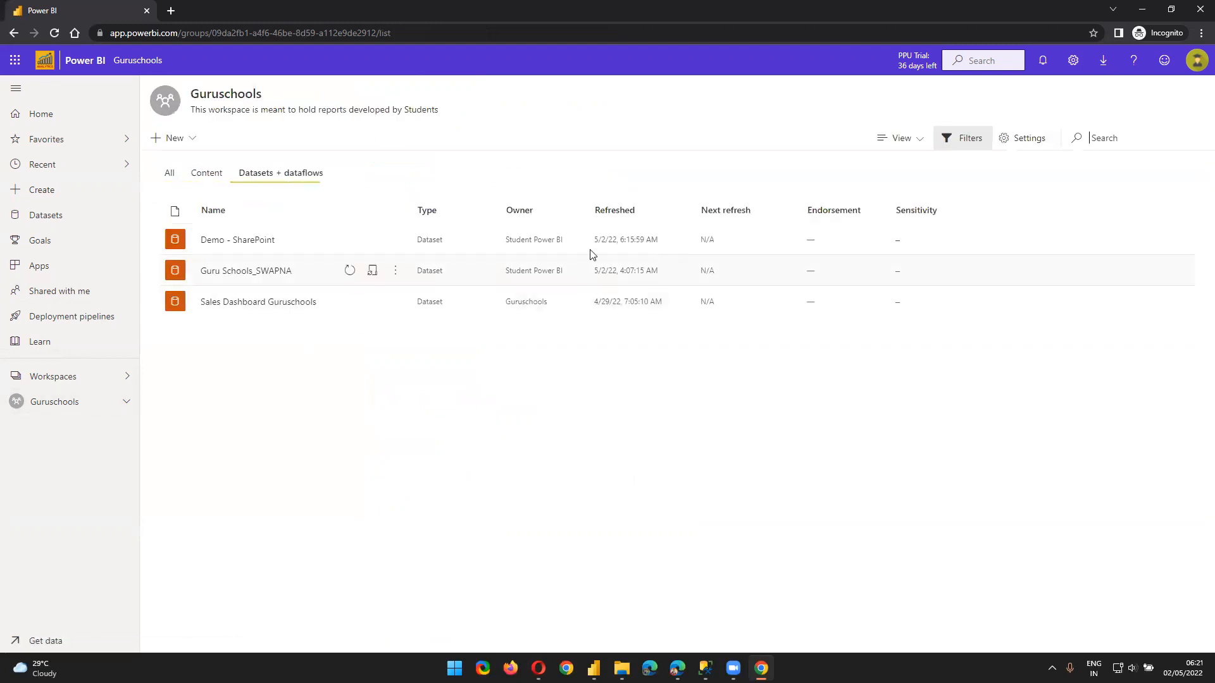
pyautogui.click(212, 174)
pyautogui.click(266, 174)
pyautogui.click(193, 175)
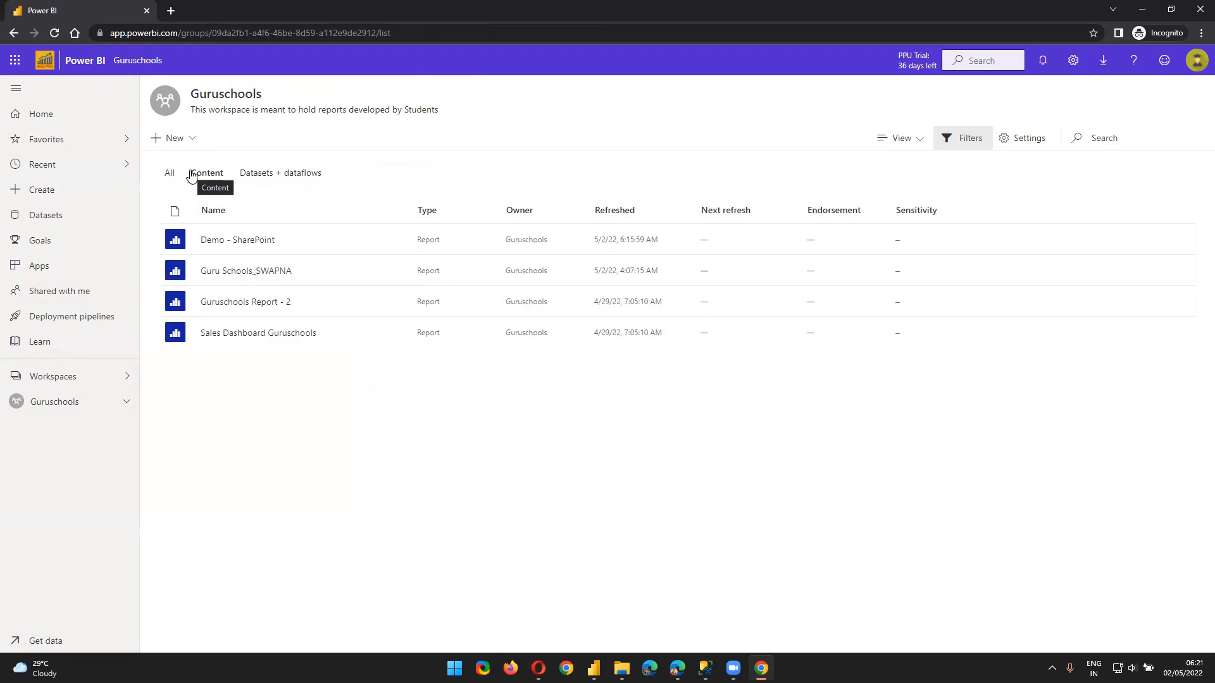
pyautogui.click(191, 175)
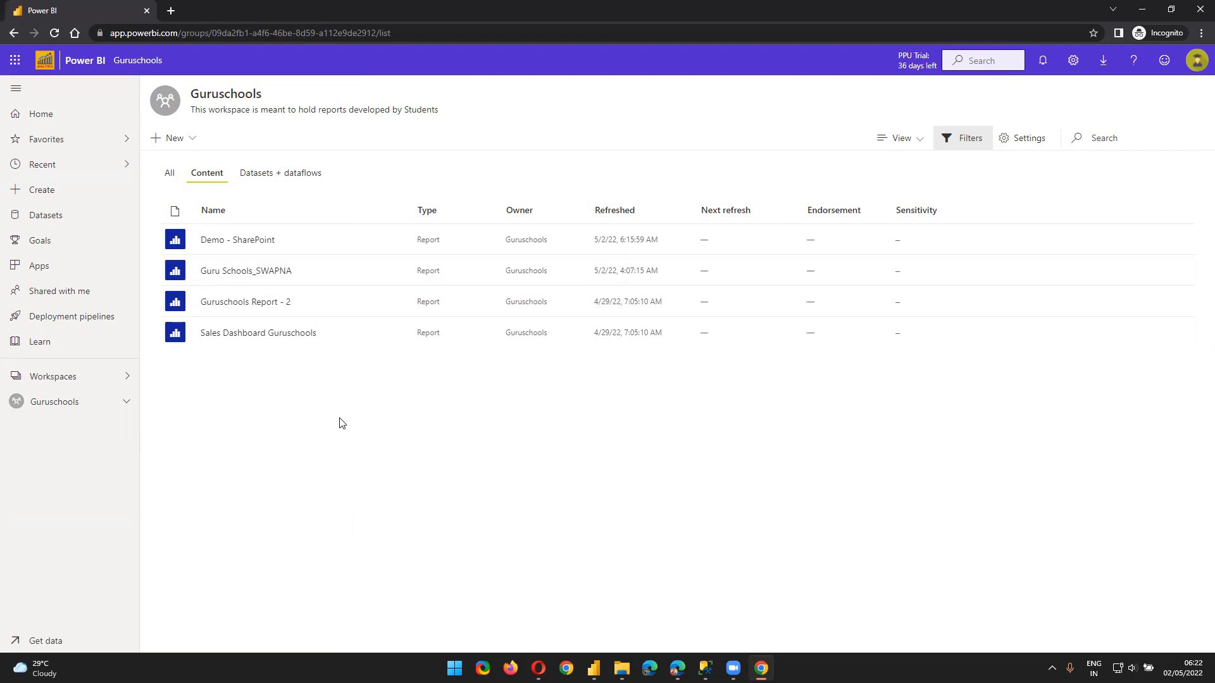
# Load r4k5.sharepoint.com in a new incognito Chrome tab, then switch to SQL Server Management Studio
pyautogui.click(167, 9)
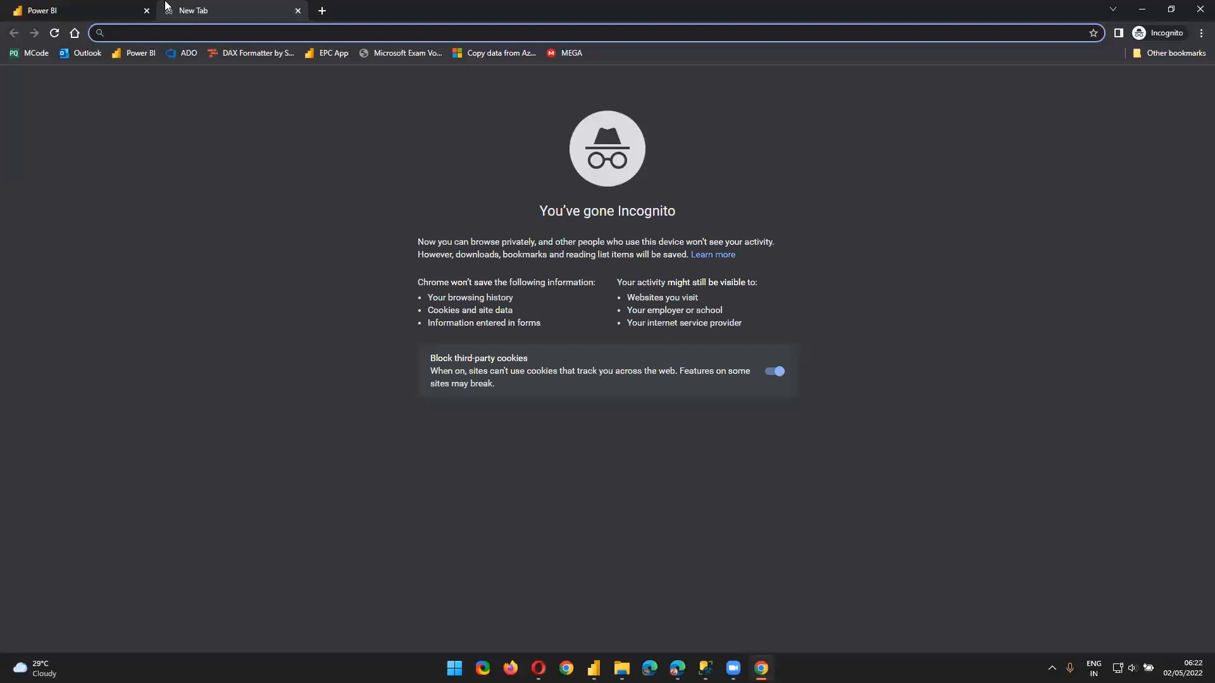
pyautogui.write('r4k5.sharepoint.com')
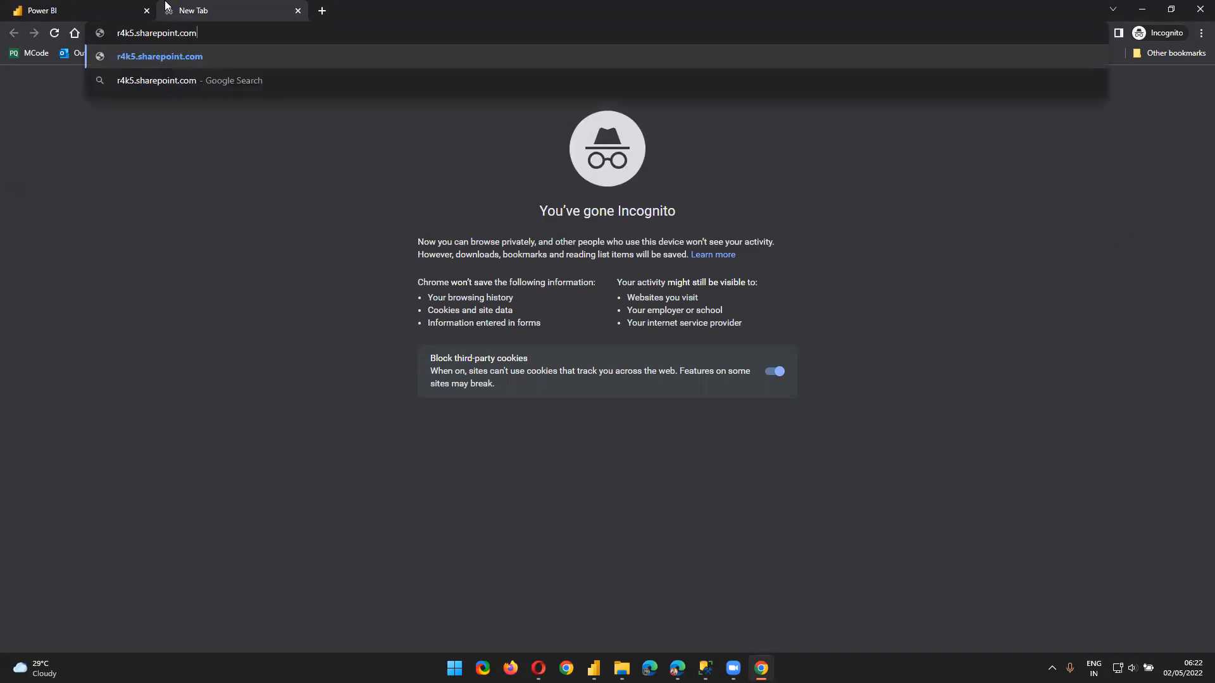
pyautogui.press('Return')
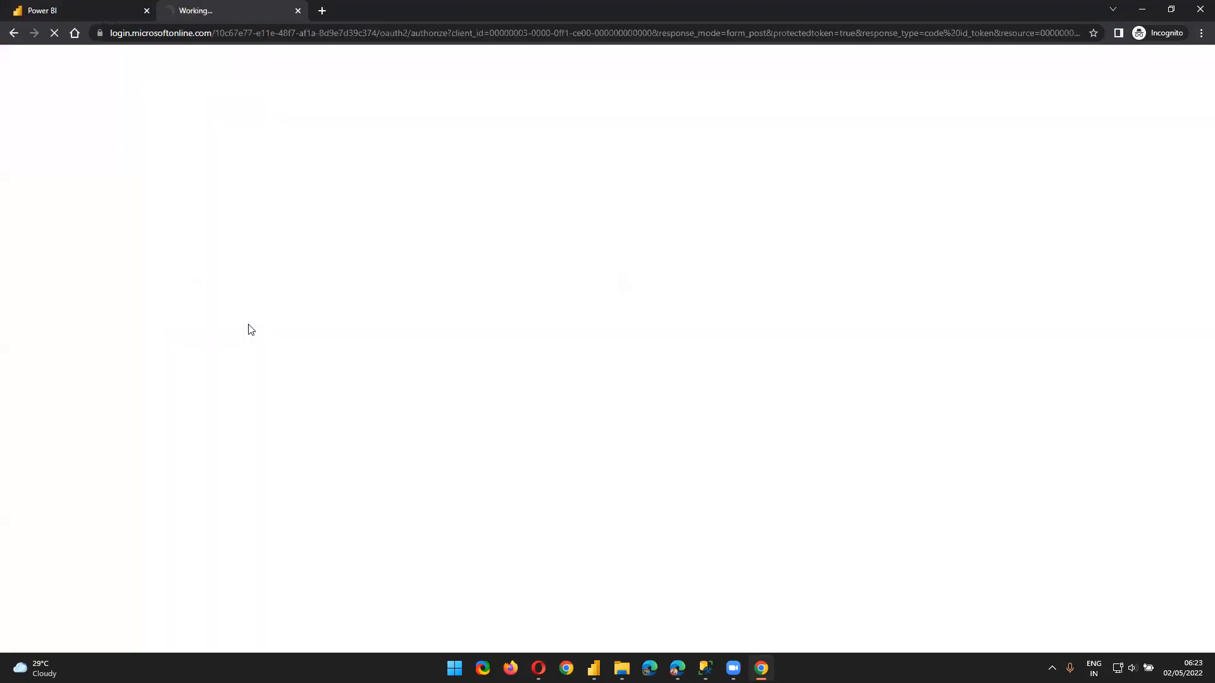
pyautogui.click(706, 668)
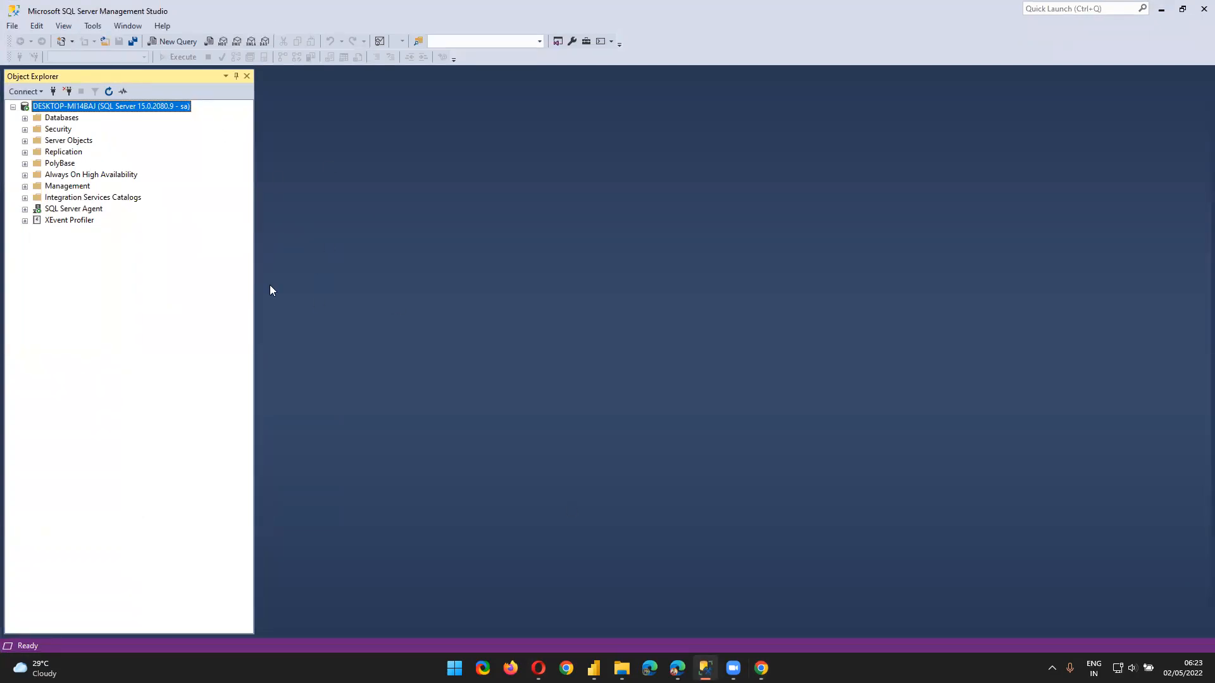
# Expand Databases and browse AdventureWorksDW2019's tables, then collapse them again
pyautogui.click(25, 118)
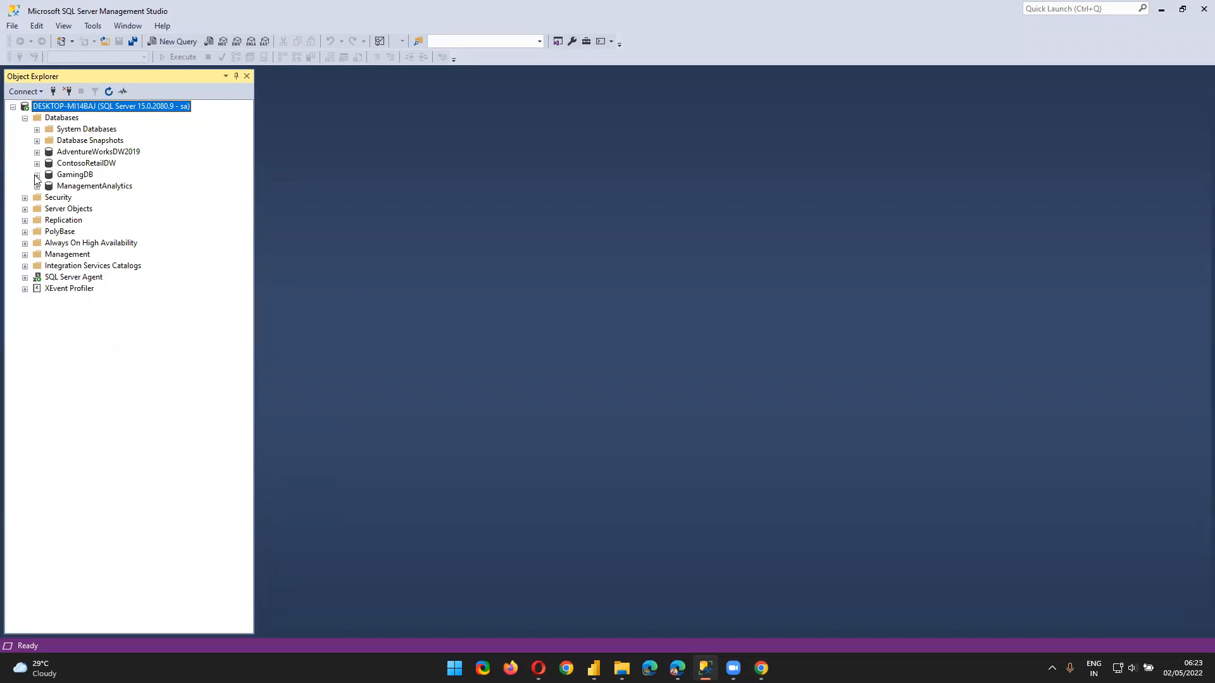
pyautogui.click(36, 152)
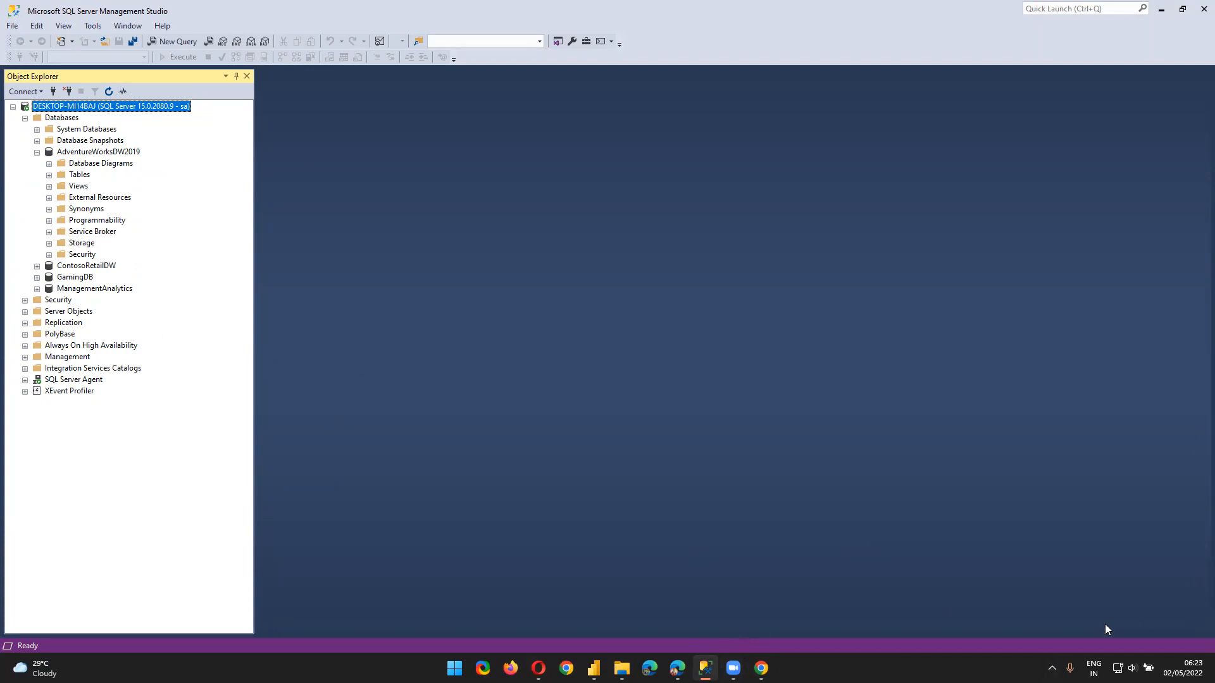
pyautogui.click(49, 175)
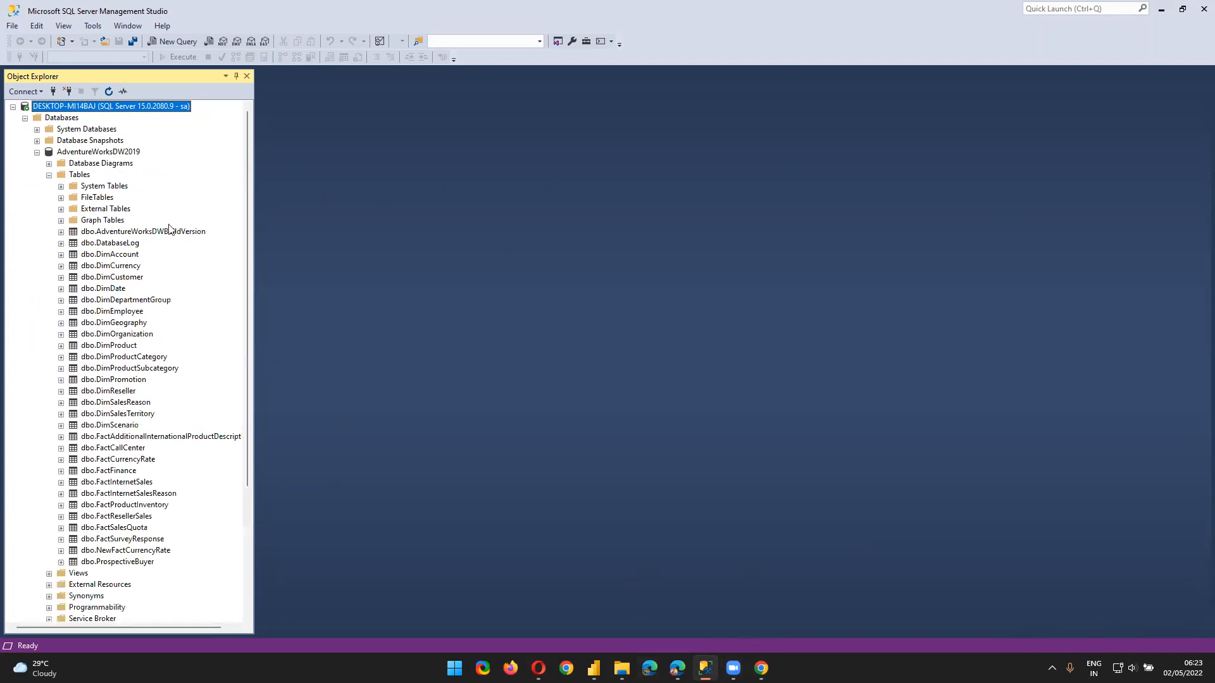
pyautogui.click(49, 175)
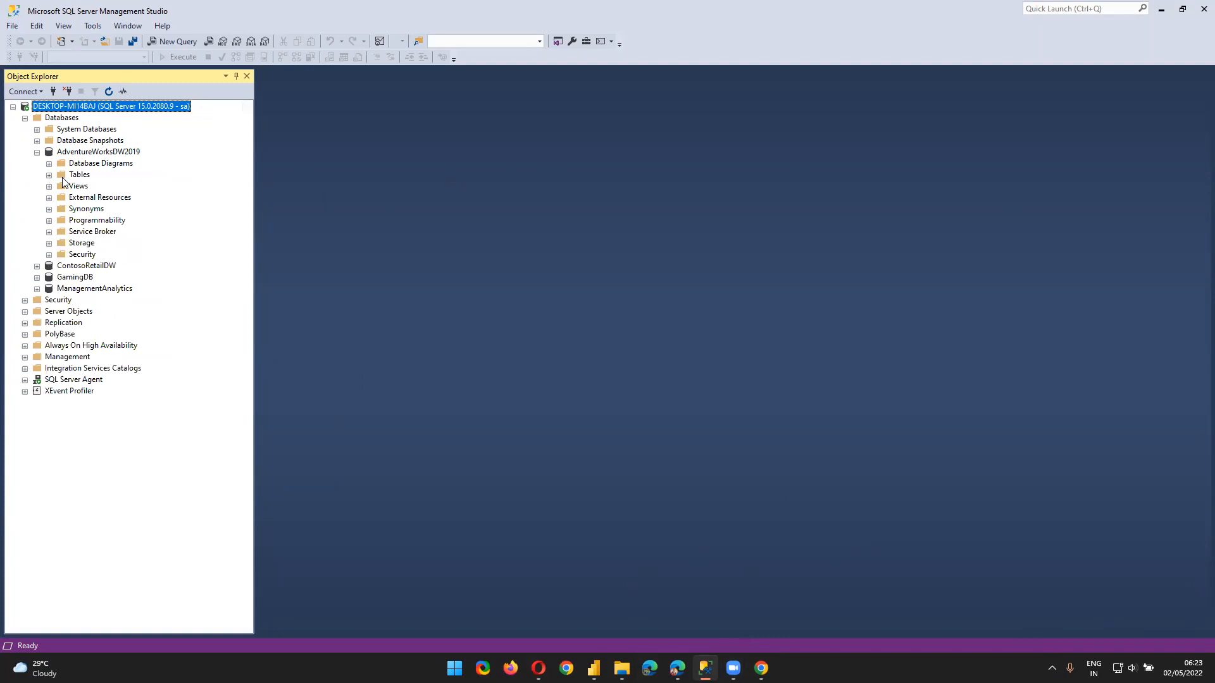
pyautogui.click(37, 153)
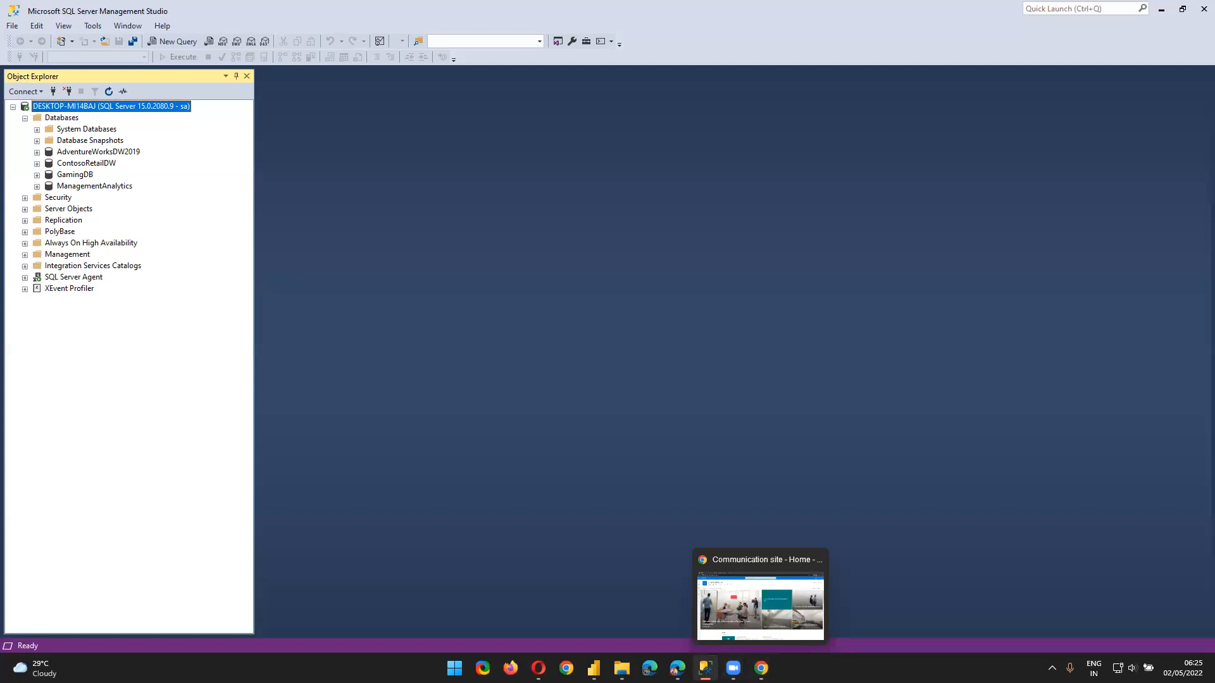
# Go back to Power BI in Opera and open the 01 Demo - Data Sources workspace
pyautogui.click(538, 668)
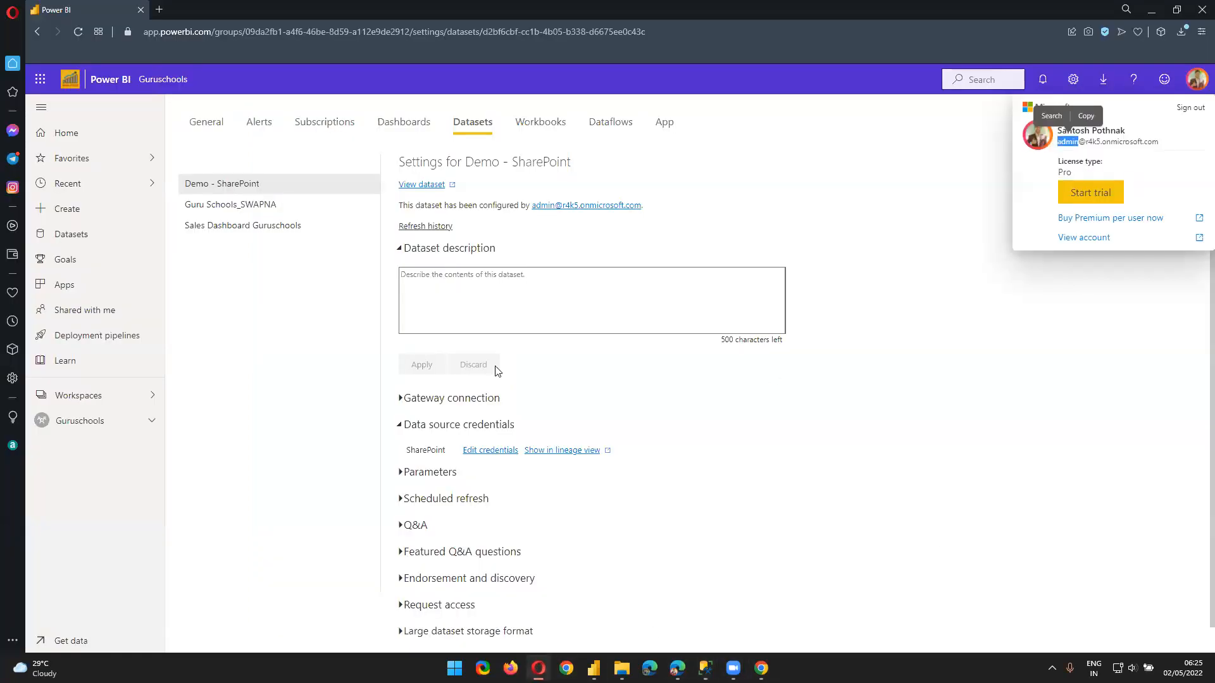
pyautogui.click(117, 394)
pyautogui.click(229, 191)
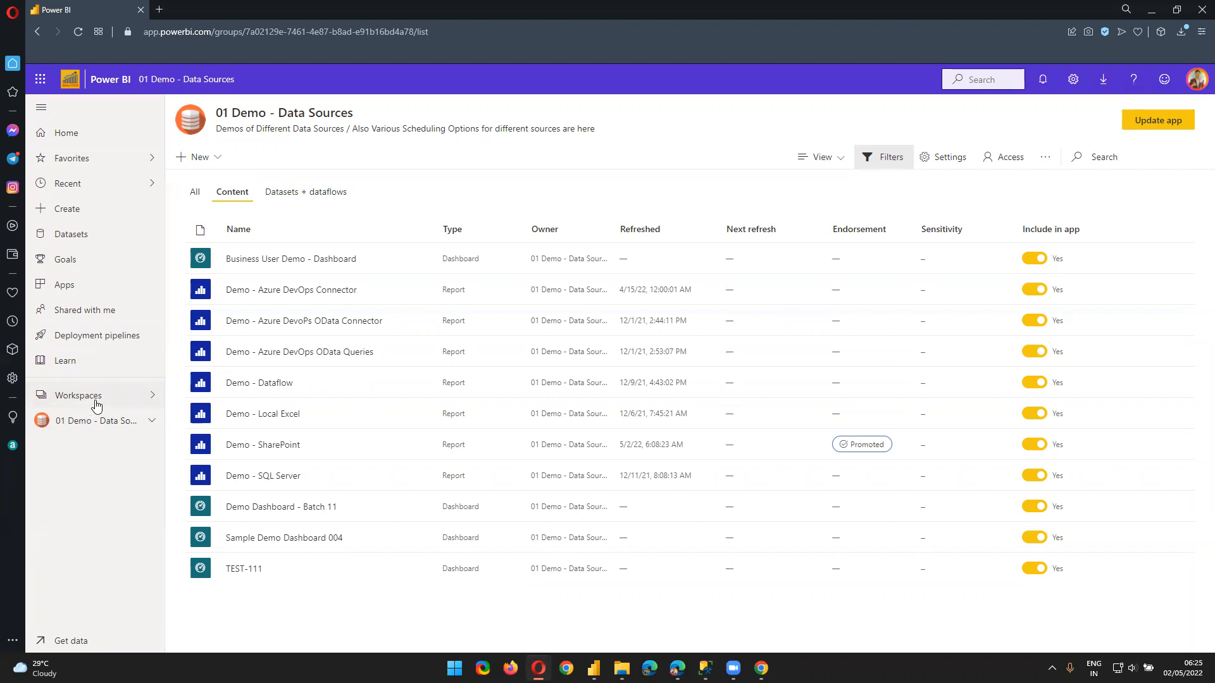
# Open the Demo - SharePoint dataset settings and inspect its data source credentials section
pyautogui.click(274, 193)
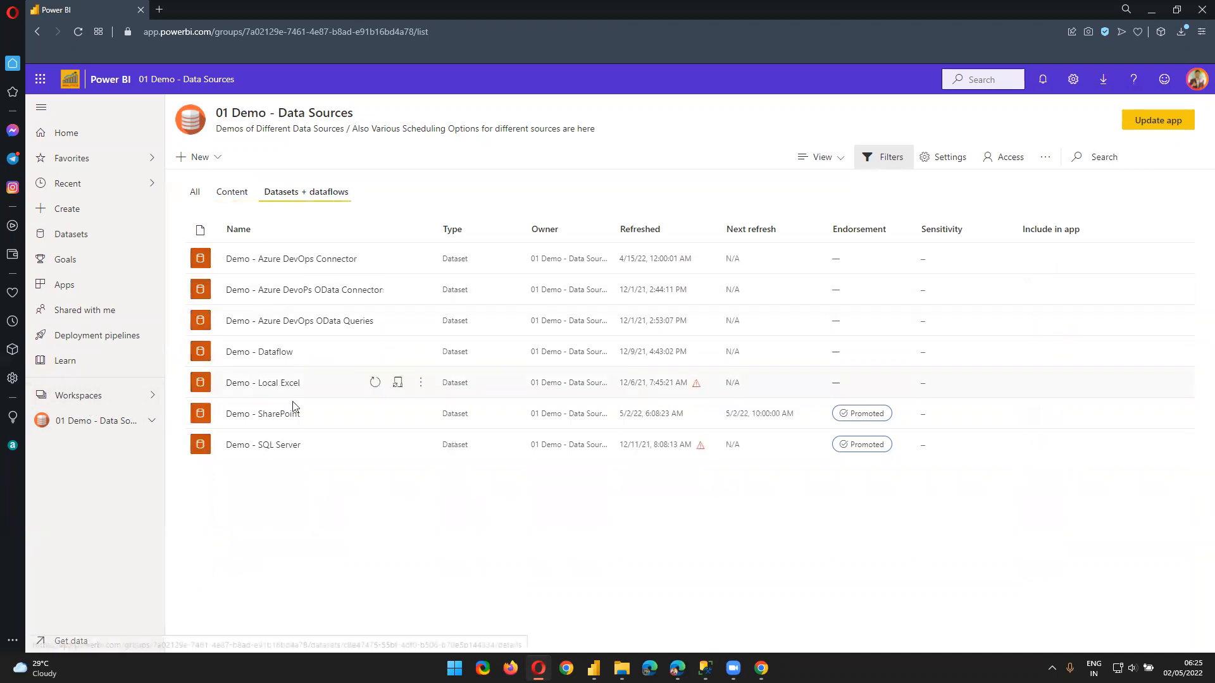
pyautogui.click(398, 413)
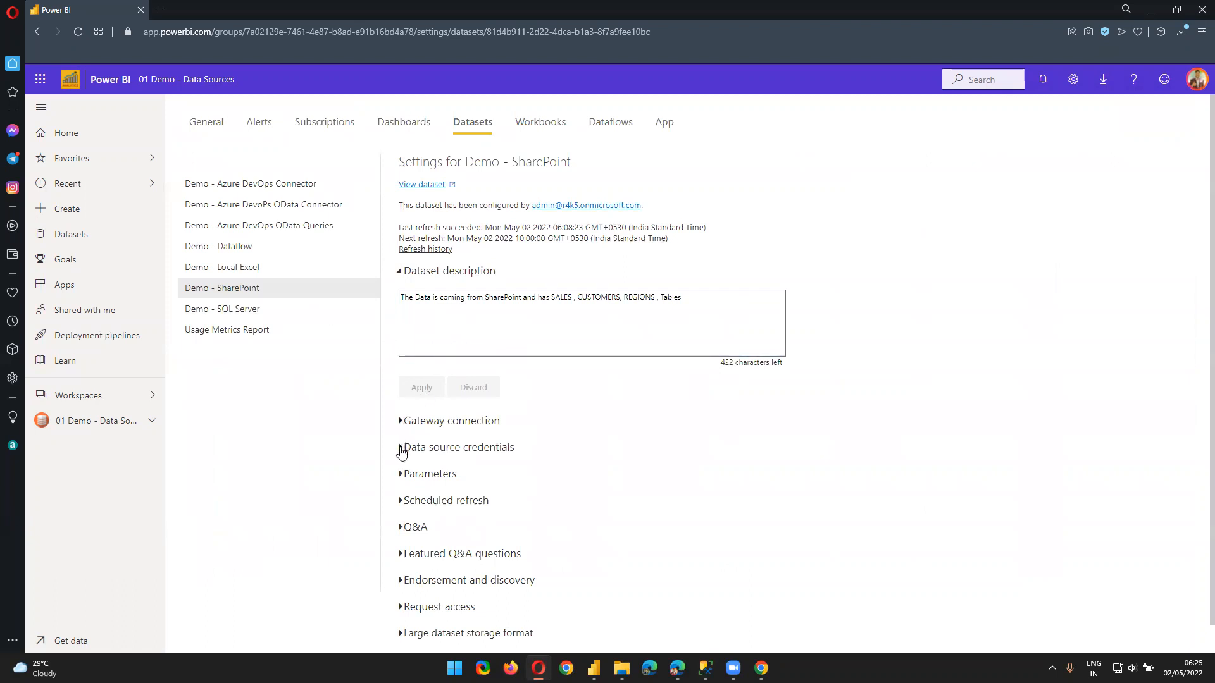
pyautogui.click(401, 449)
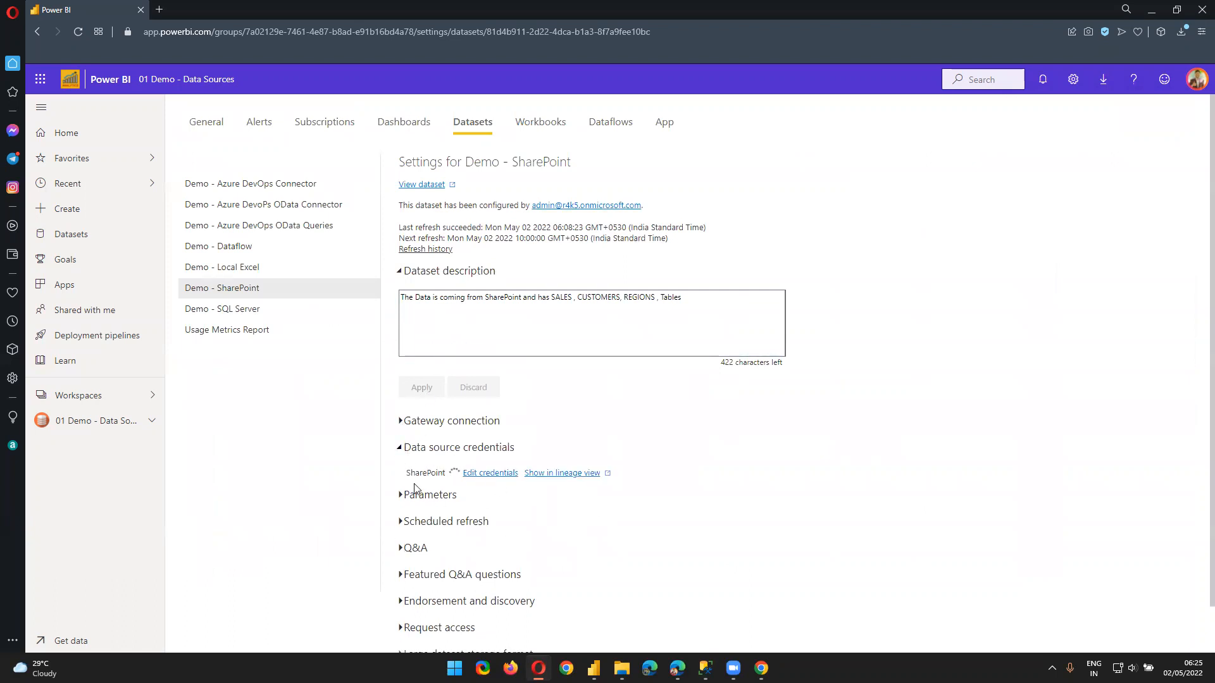
pyautogui.scroll(-1, 499, 497)
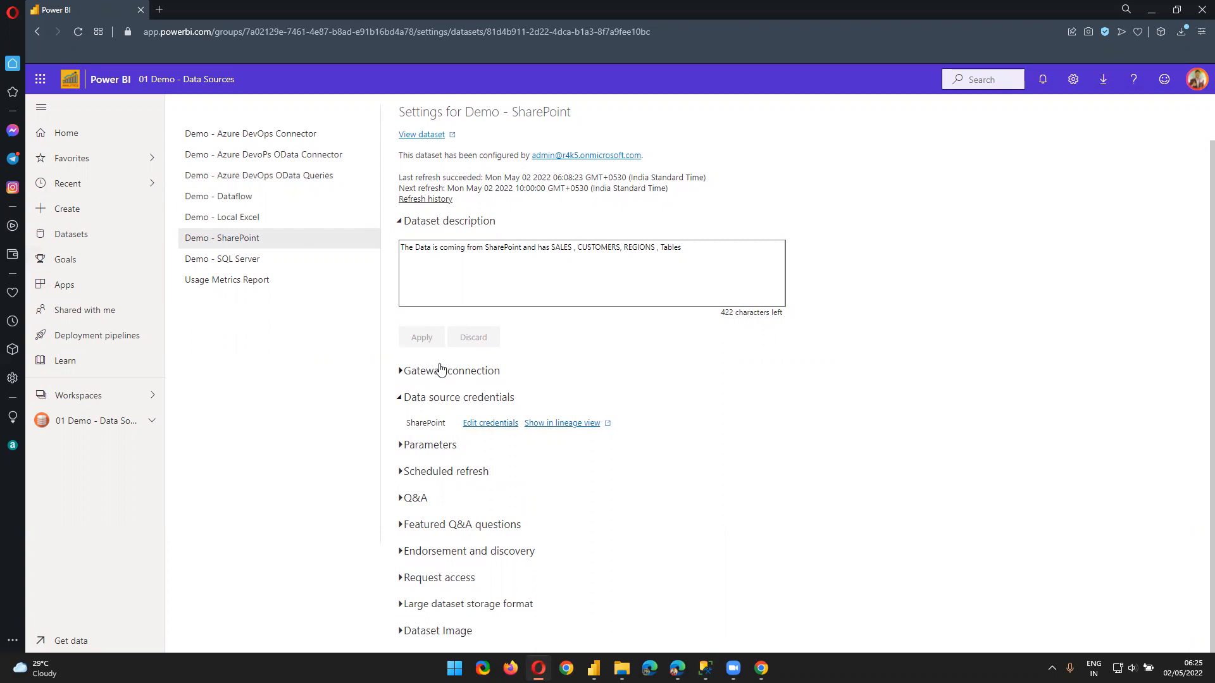
pyautogui.click(405, 398)
pyautogui.click(408, 420)
# Return to the 01 Demo - Data Sources workspace's dataset list
pyautogui.moveTo(708, 672)
pyautogui.click(92, 396)
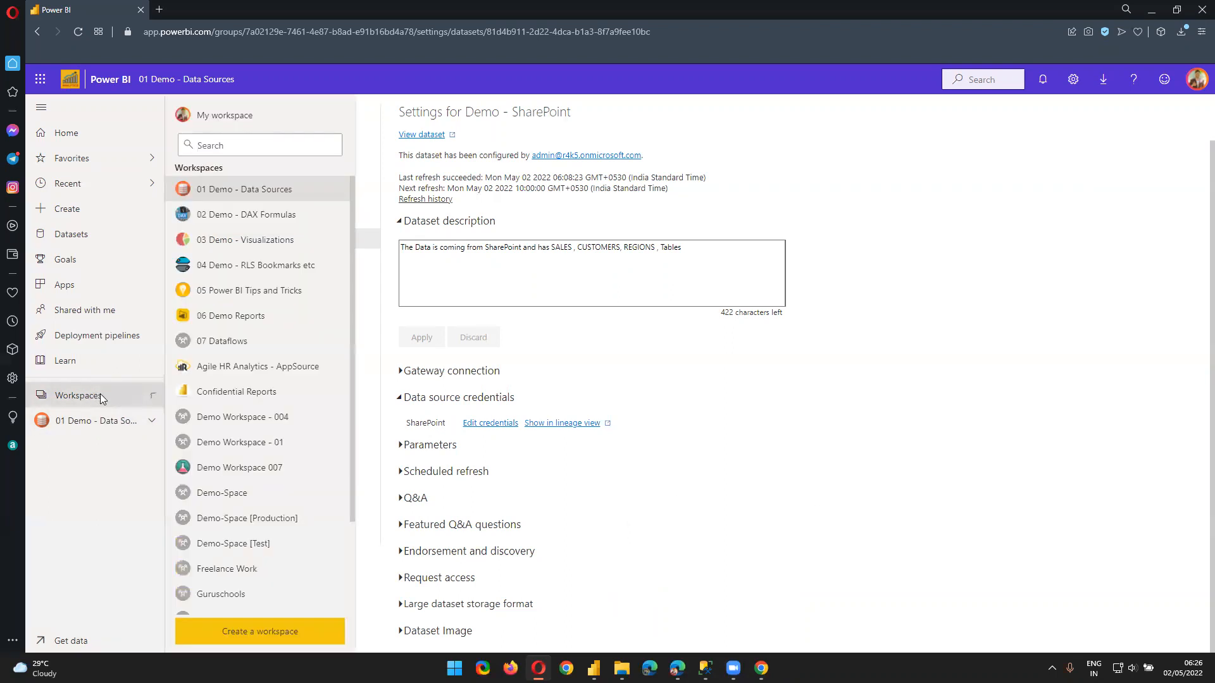
pyautogui.click(276, 198)
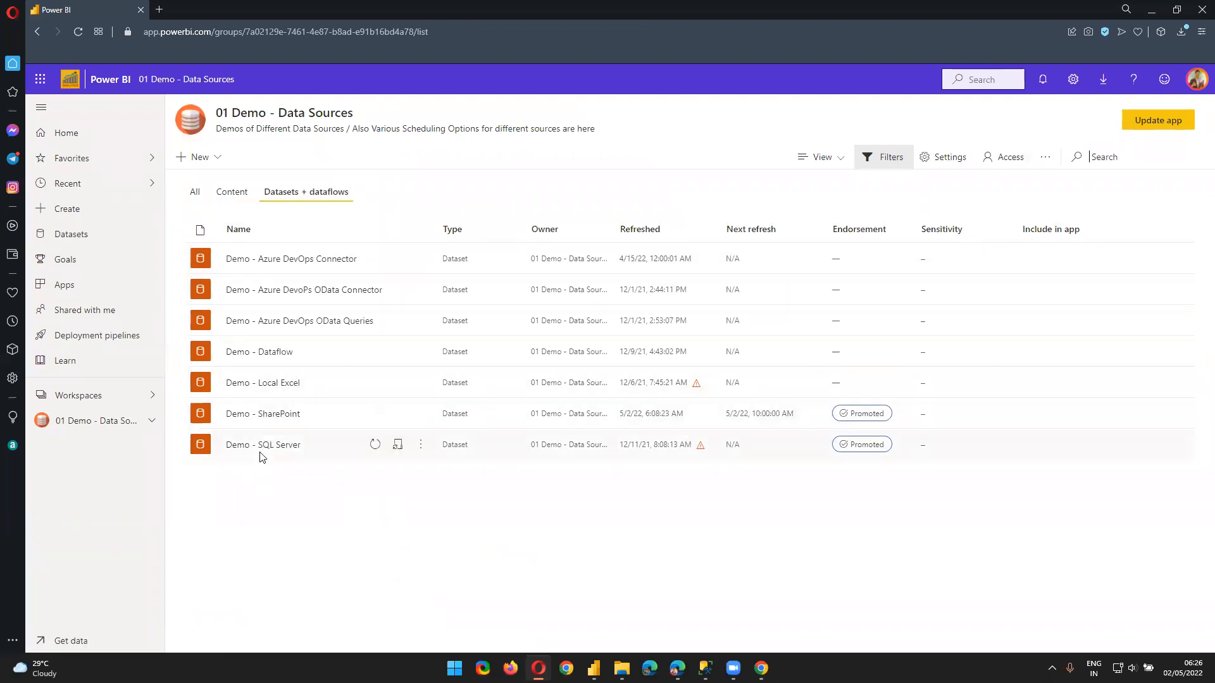
# Download the Demo - SQL Server report as a .pbix file, then switch to SSMS
pyautogui.click(241, 192)
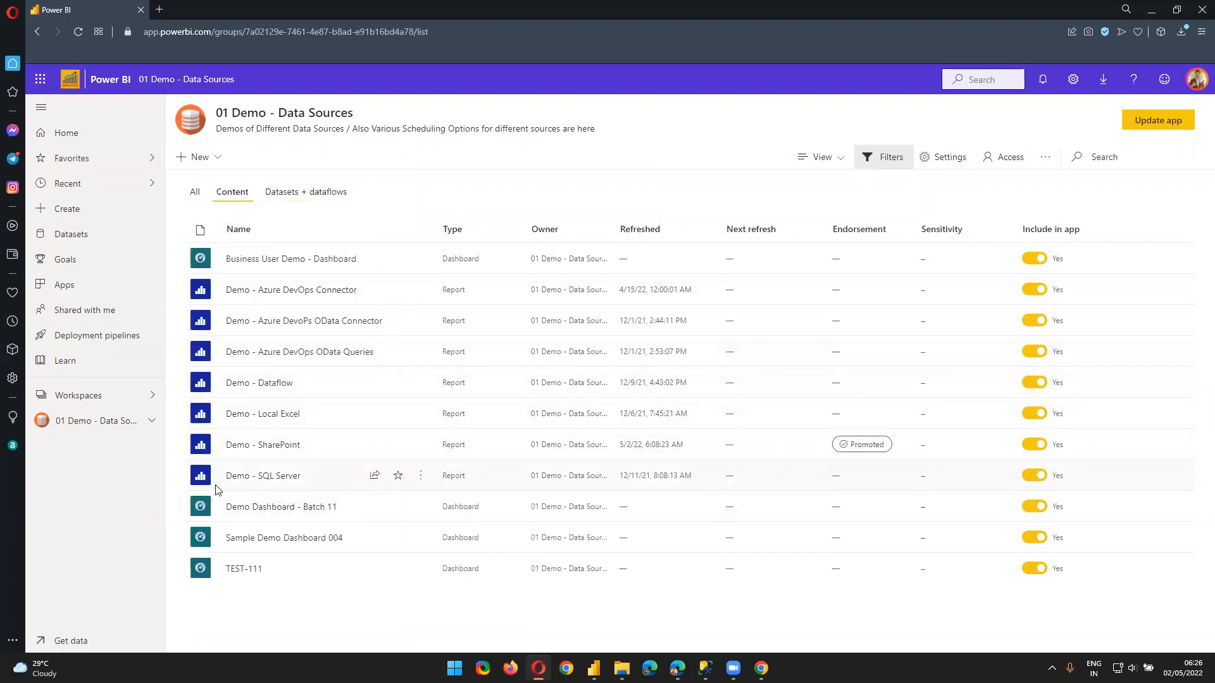
pyautogui.click(253, 481)
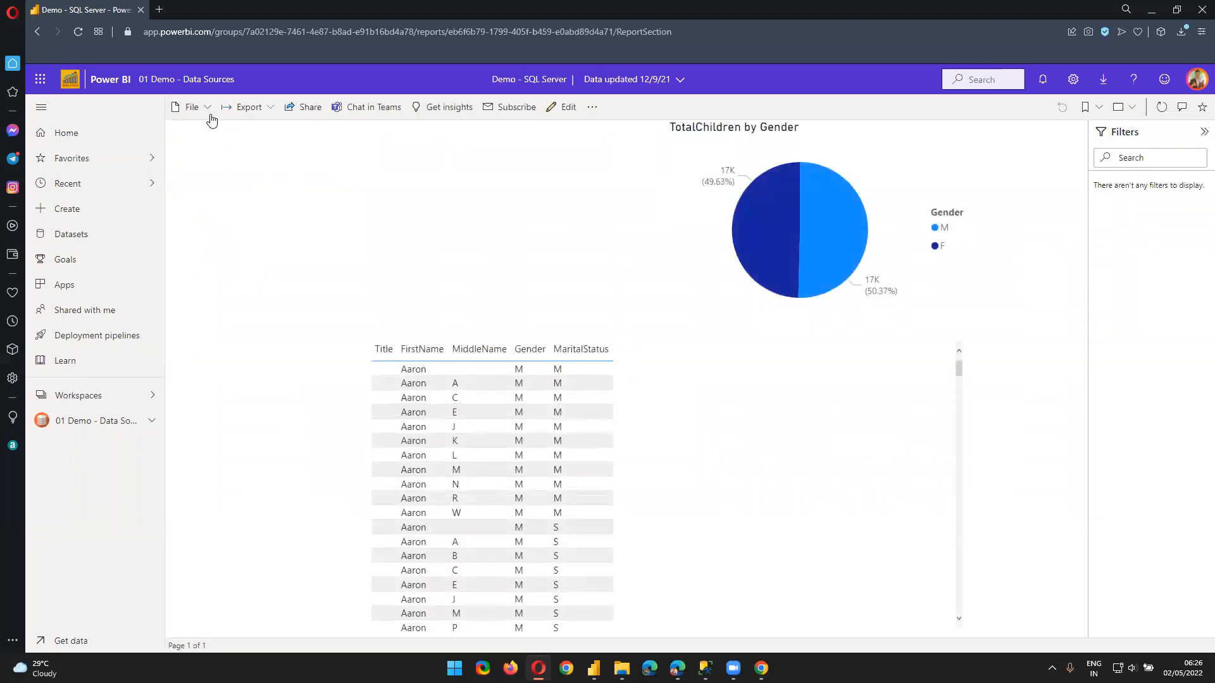
pyautogui.click(201, 113)
pyautogui.click(219, 155)
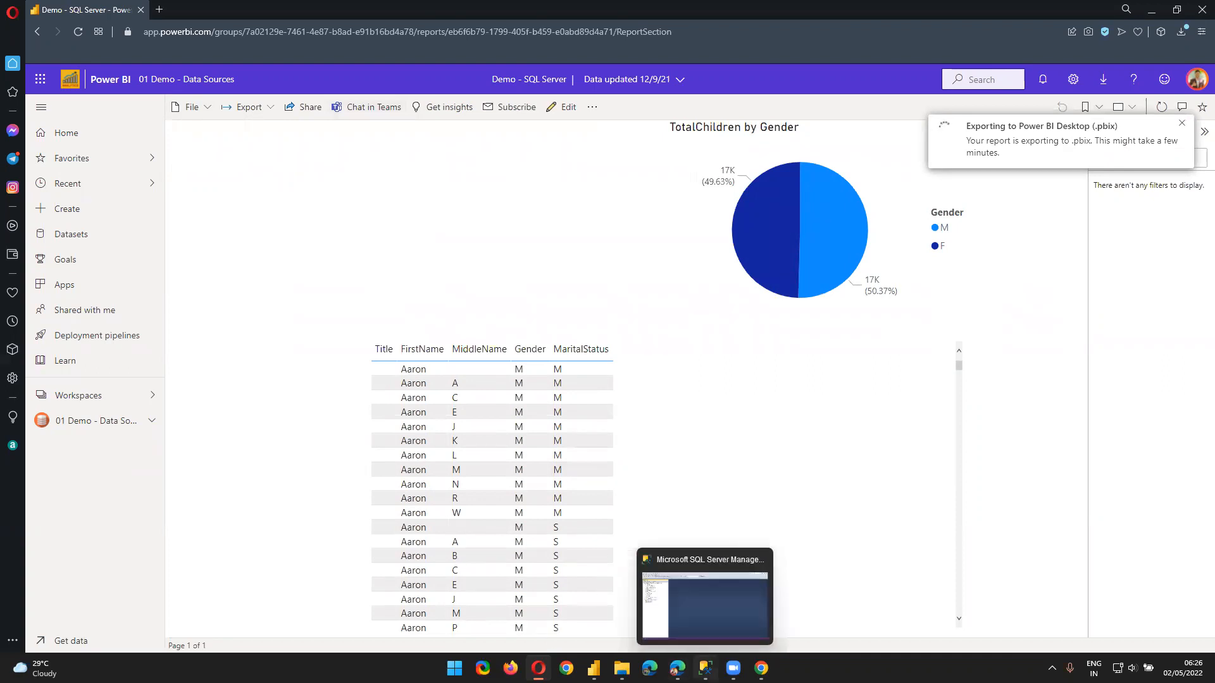
pyautogui.click(706, 667)
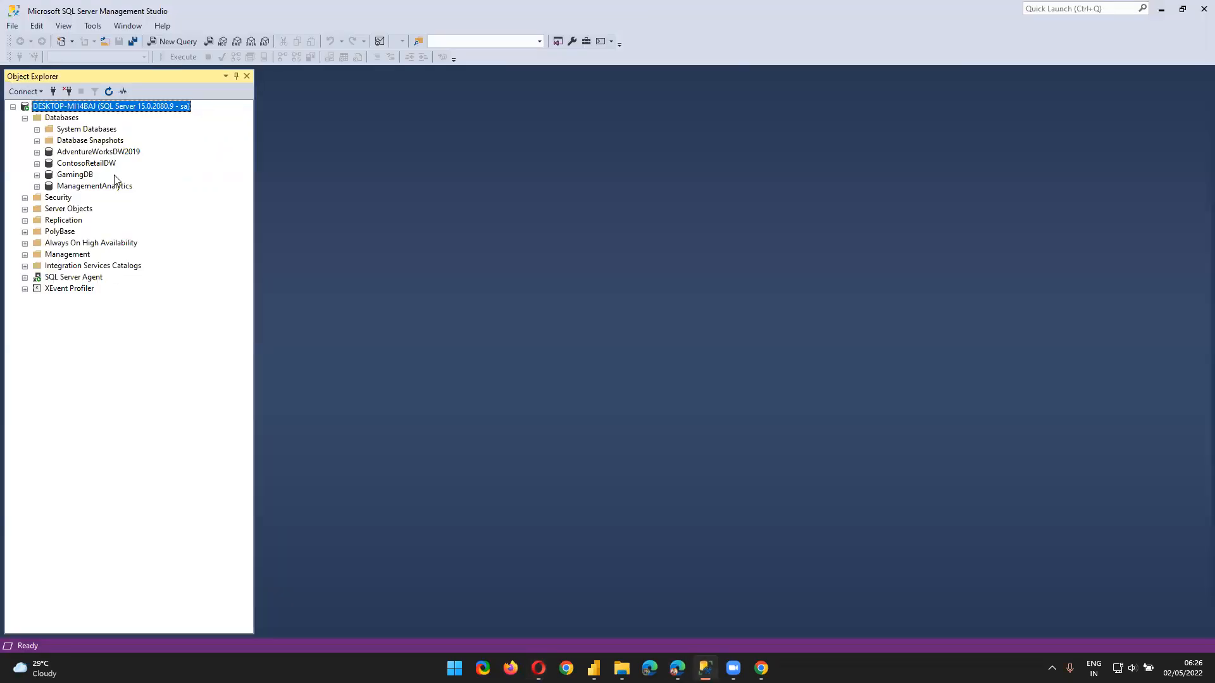
# Check the server's context menu in SSMS, then open the downloaded Demo - SQL Server.pbix
pyautogui.rightClick(87, 107)
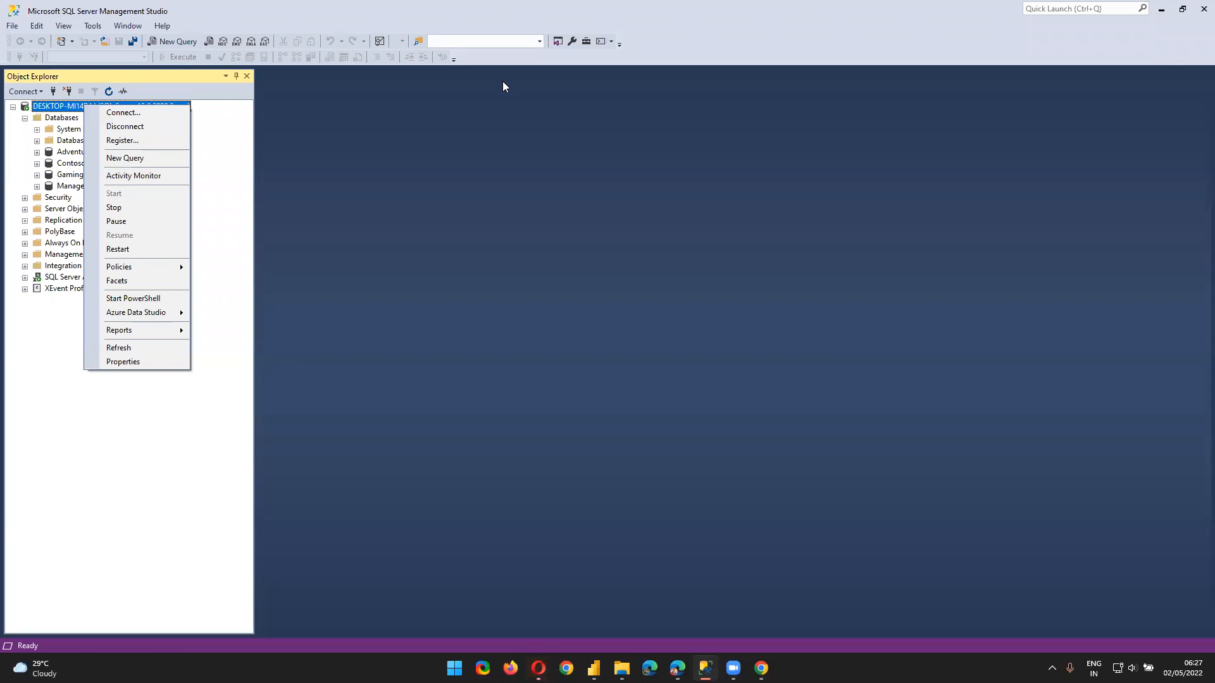
pyautogui.click(163, 441)
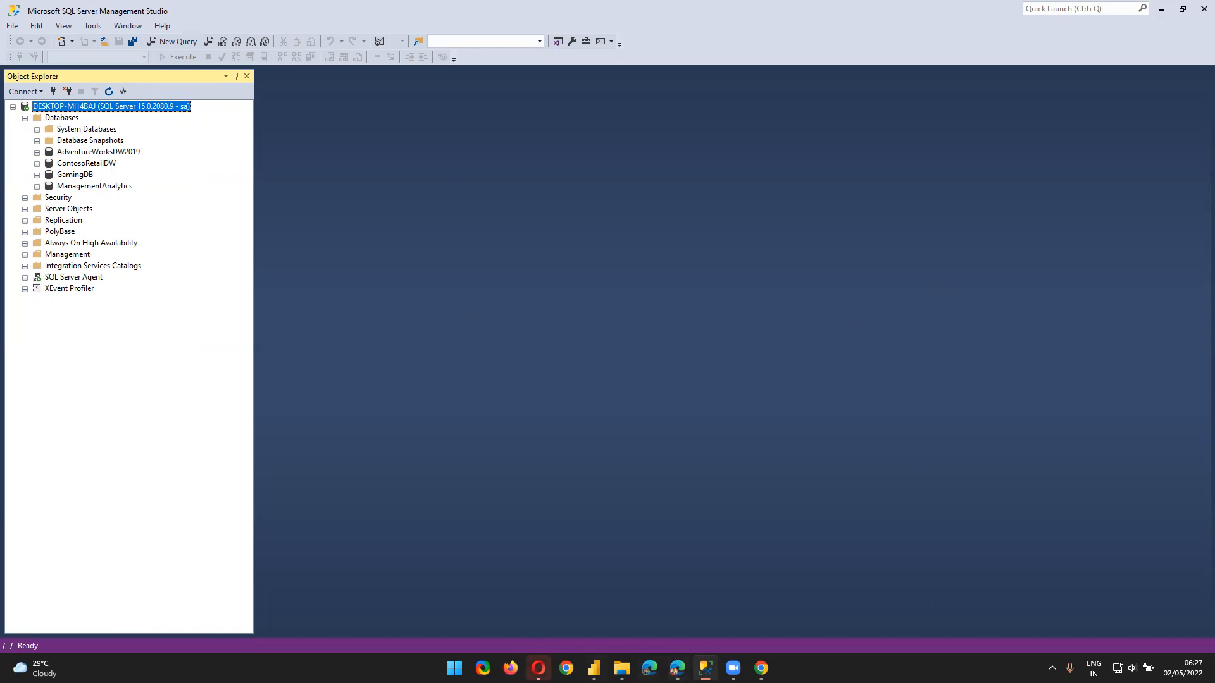
pyautogui.moveTo(706, 668)
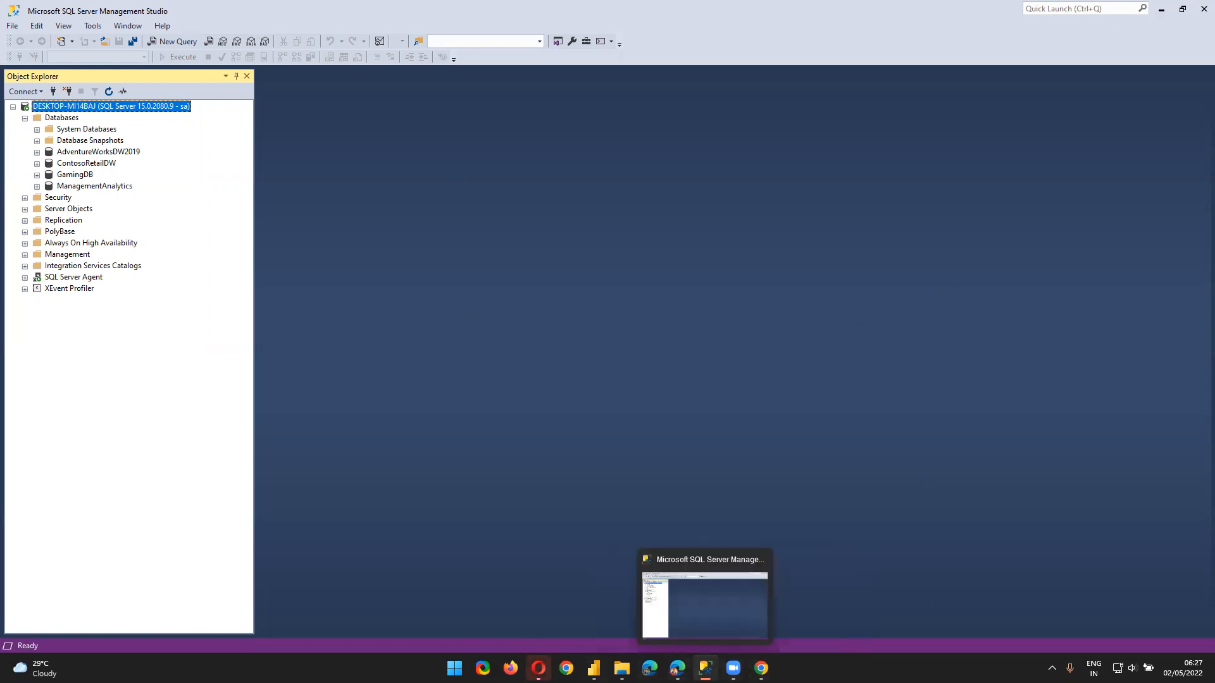
pyautogui.moveTo(761, 668)
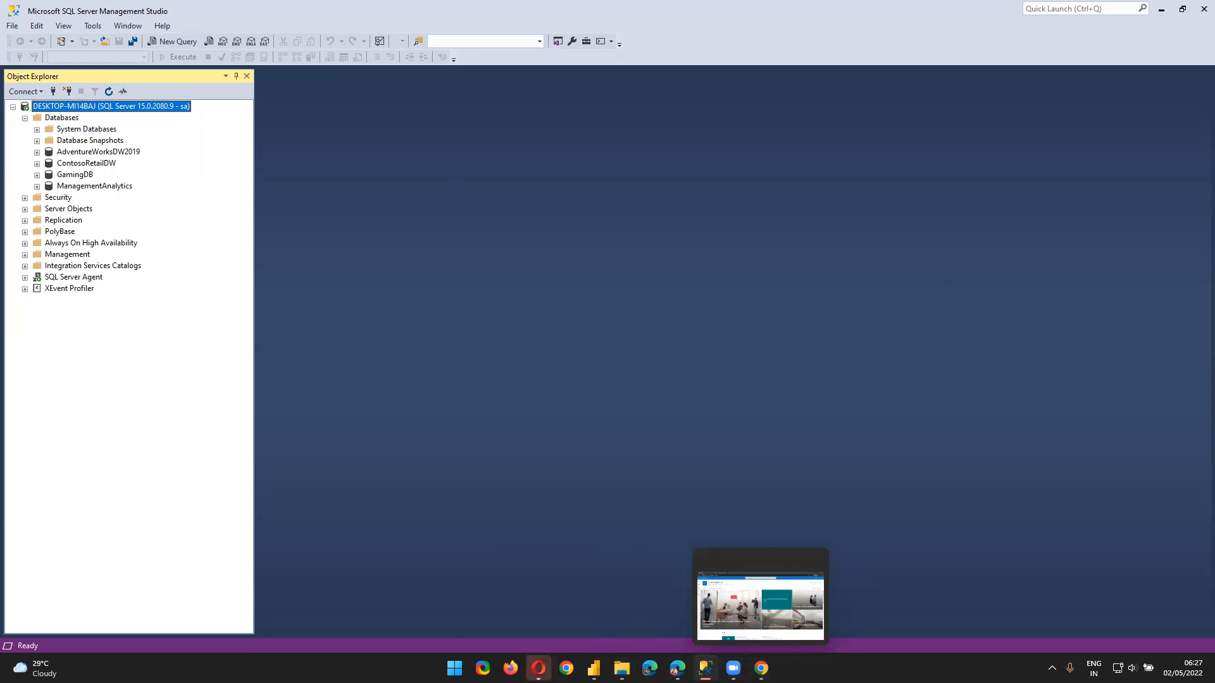
pyautogui.click(539, 668)
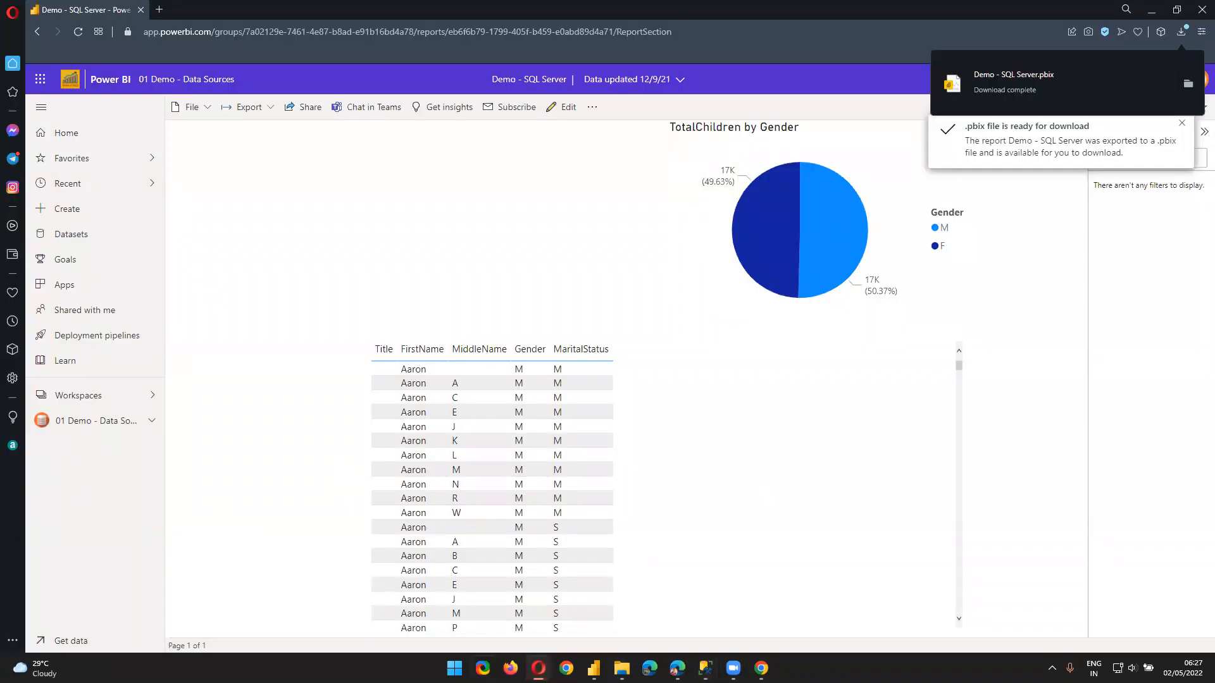
pyautogui.click(1193, 91)
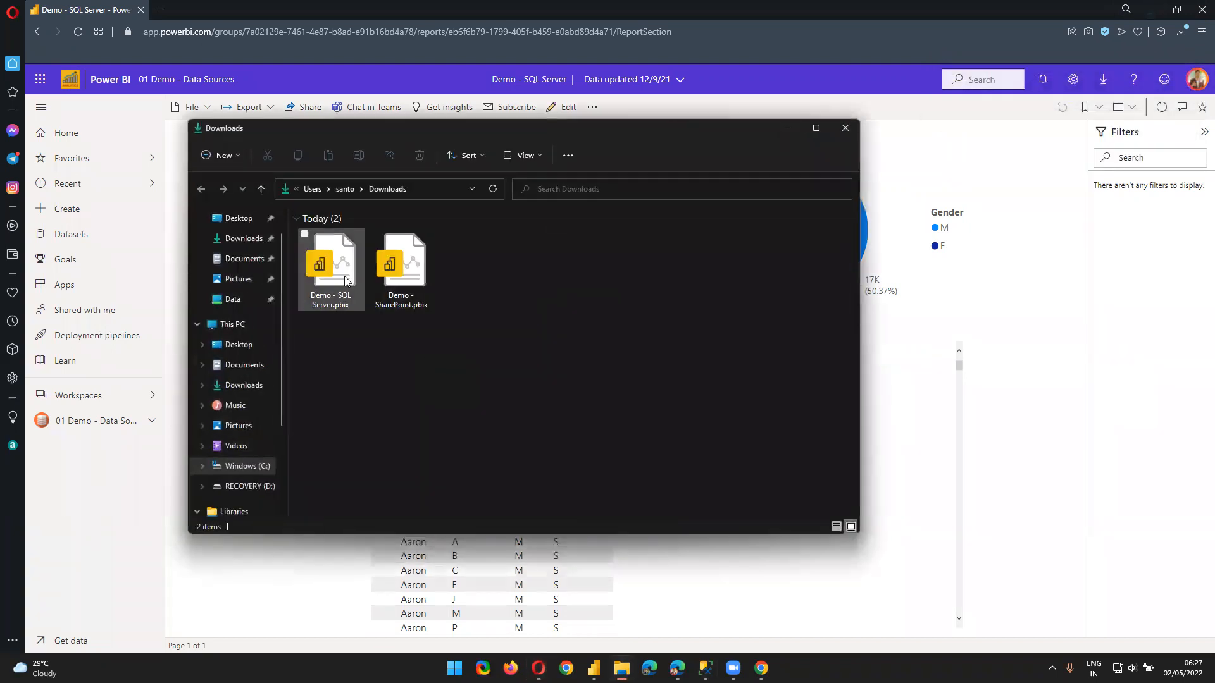
pyautogui.doubleClick(343, 279)
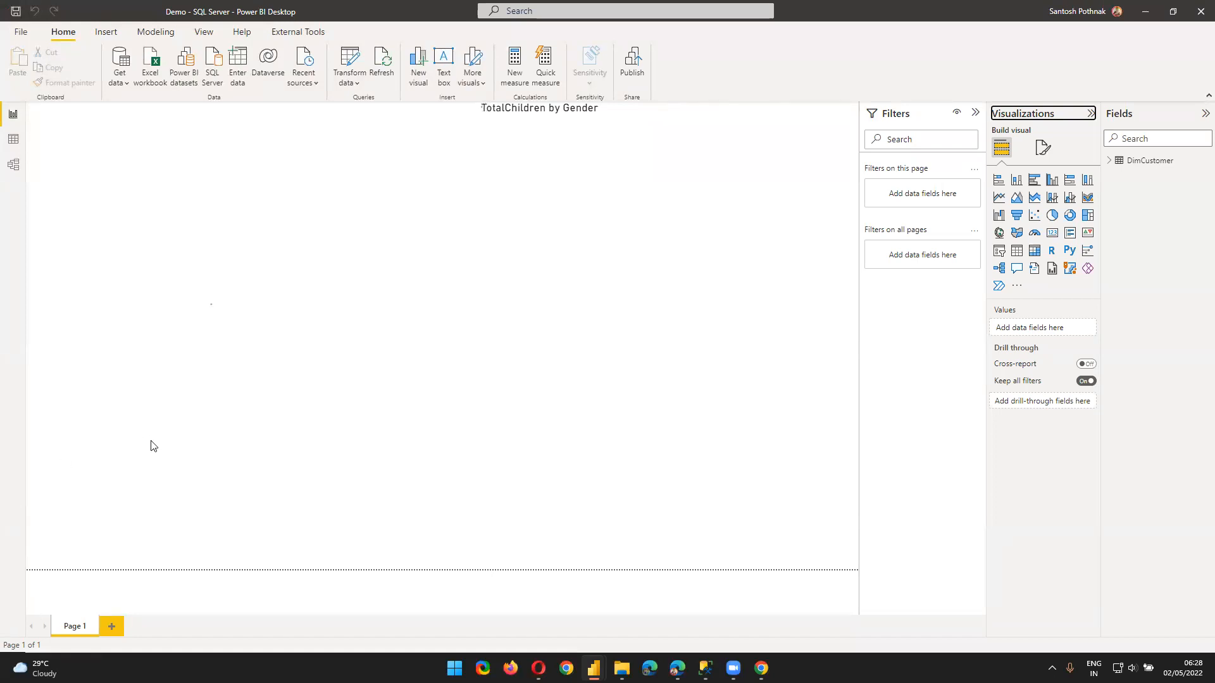
# Switch from the loaded Demo - SQL Server report to SQL Server Management Studio
pyautogui.click(705, 668)
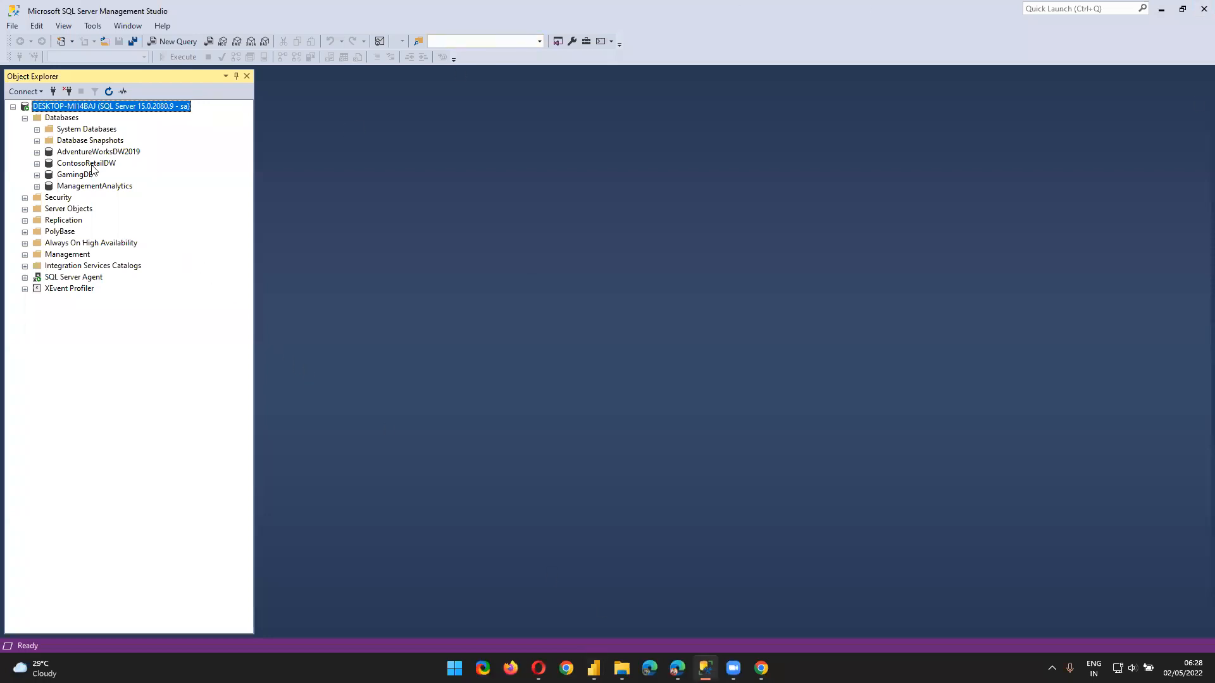
# Point out the AdventureWorksDW2019, ContosoRetailDW, GamingDB and ManagementAnalytics databases in Object Explorer
pyautogui.click(59, 154)
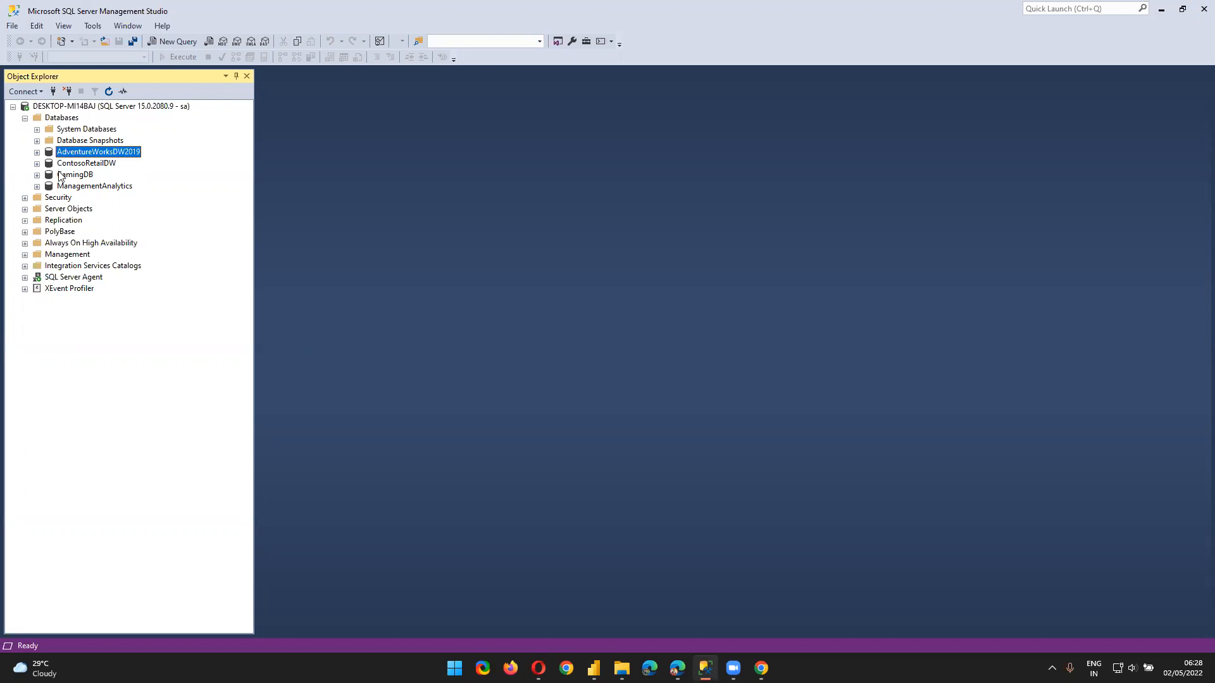
pyautogui.click(67, 165)
pyautogui.click(66, 176)
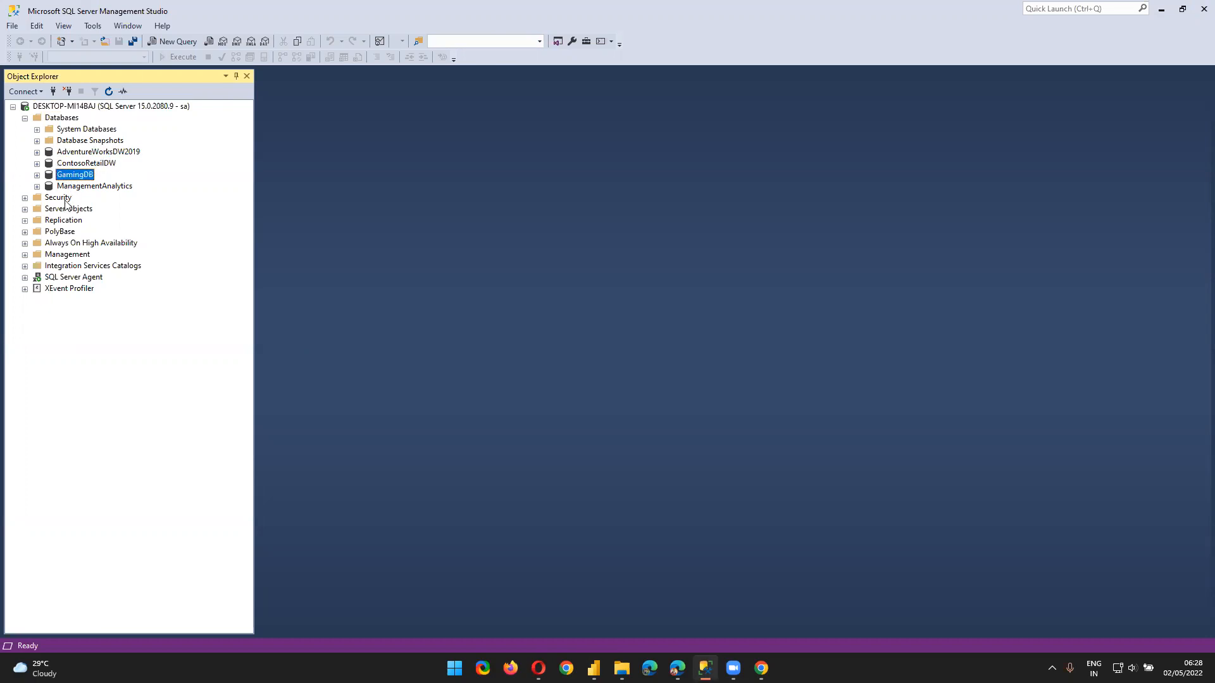
pyautogui.click(74, 188)
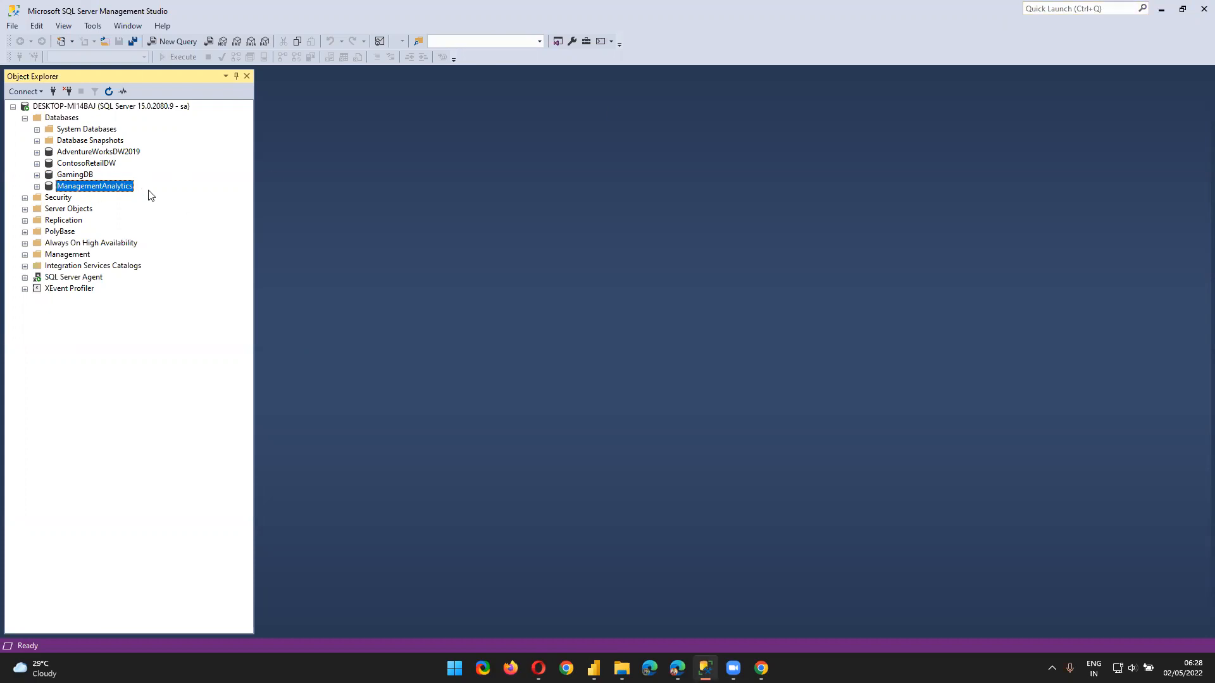
# Minimize SSMS and open Power BI Desktop's Data source settings under Transform data
pyautogui.click(1159, 11)
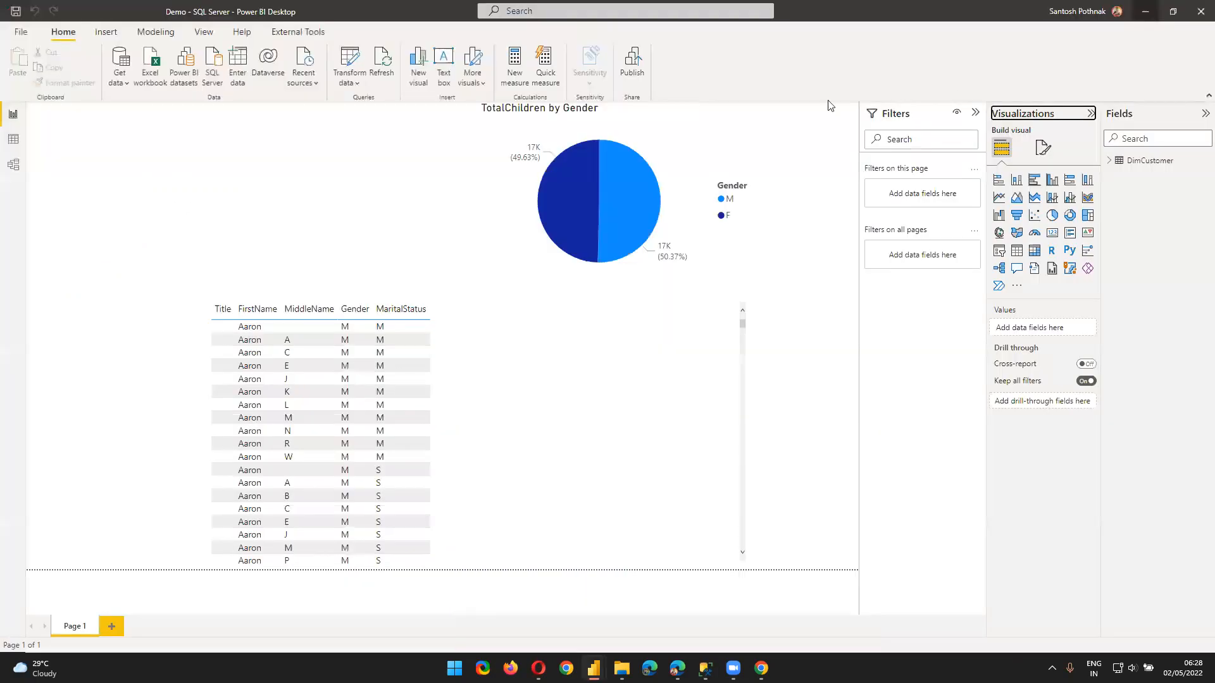
pyautogui.click(349, 89)
pyautogui.click(350, 122)
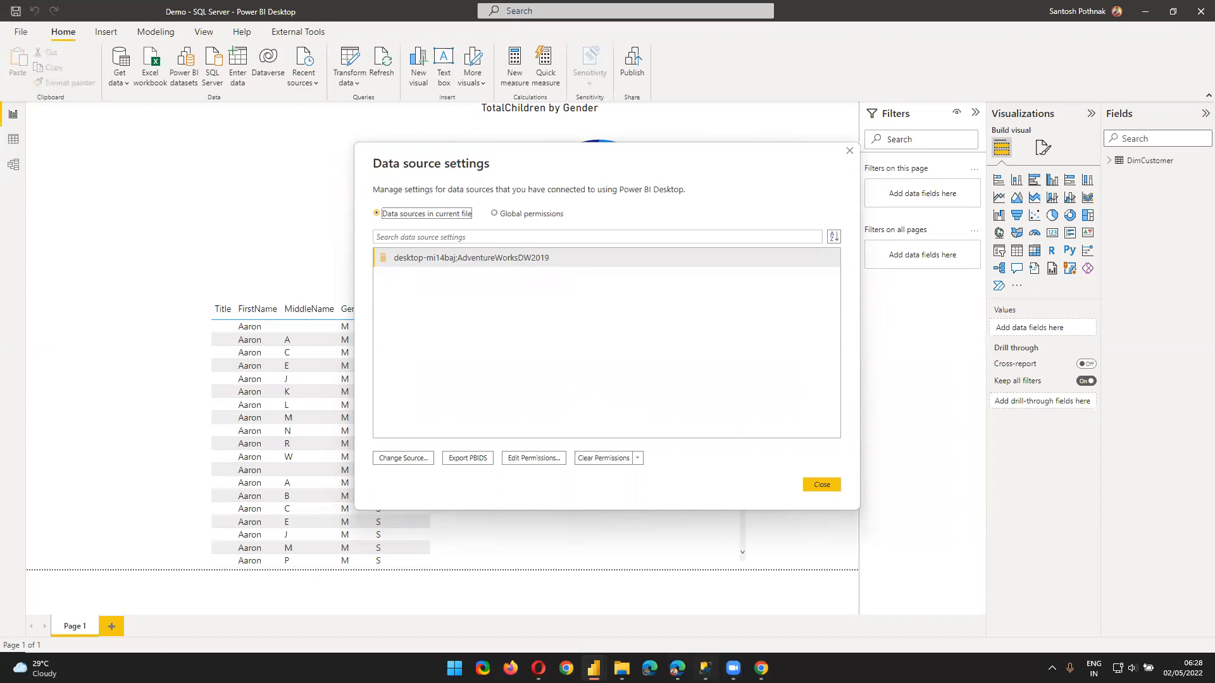
# Select AdventureWorksDW2019 in SSMS to match the source, then close Power BI's data source settings
pyautogui.click(705, 668)
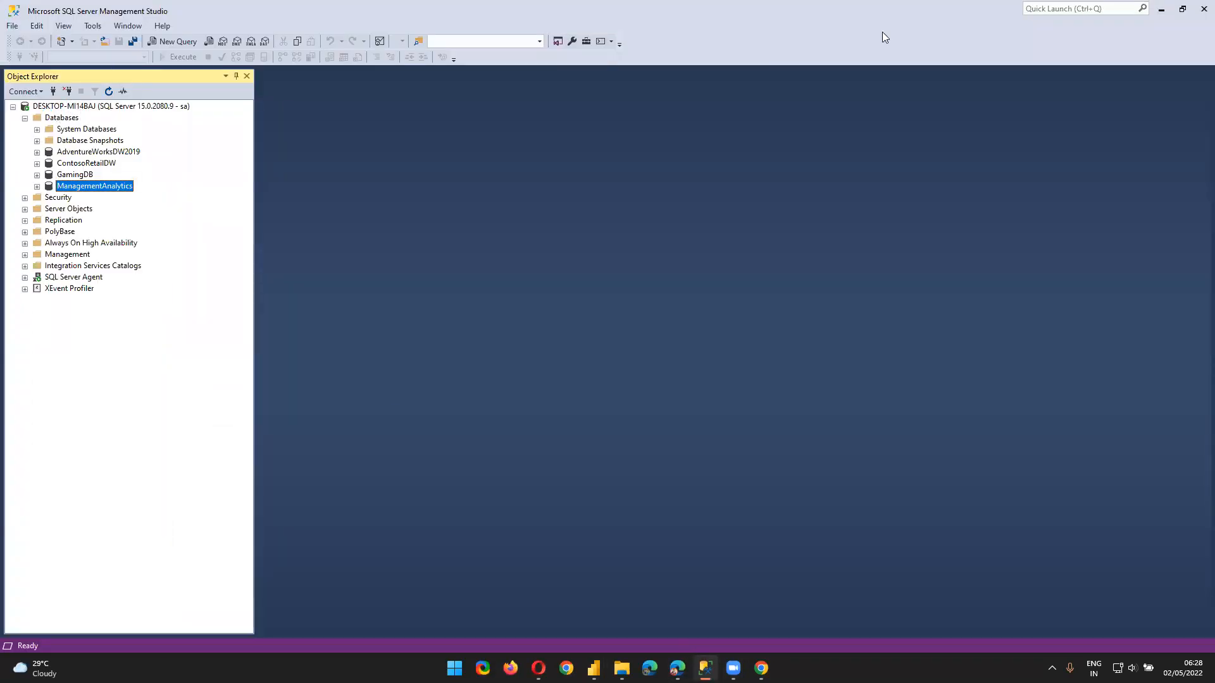
pyautogui.click(100, 153)
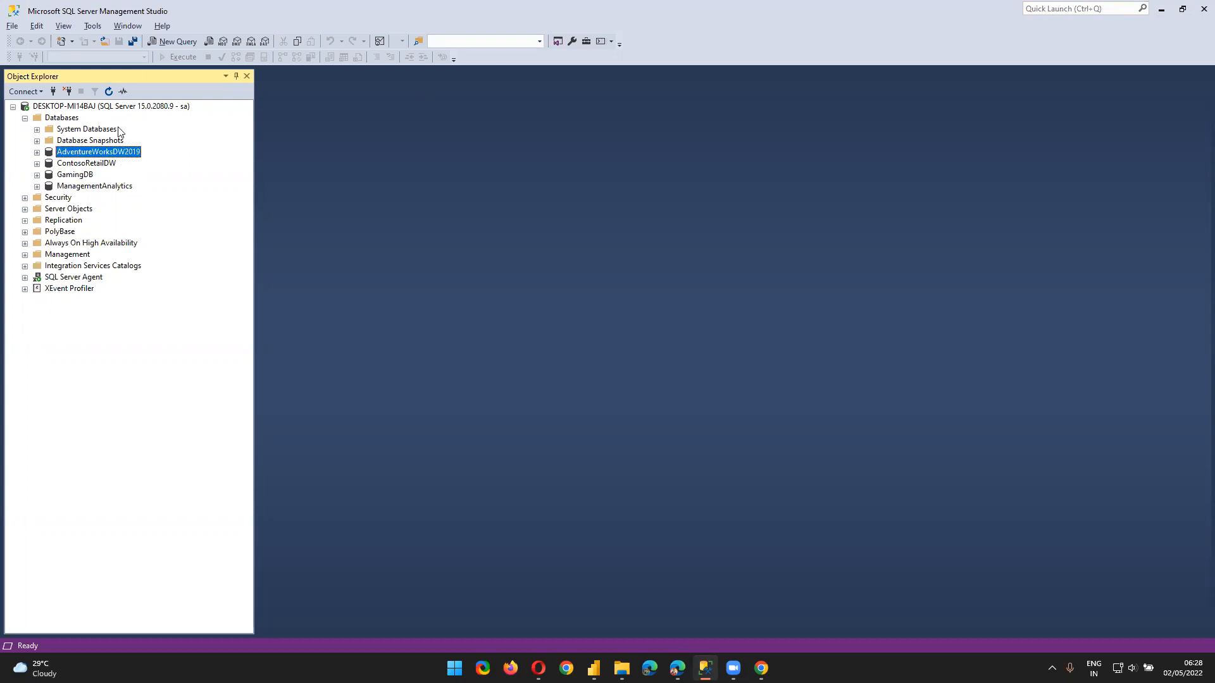
pyautogui.hotkey('alt', 'Tab')
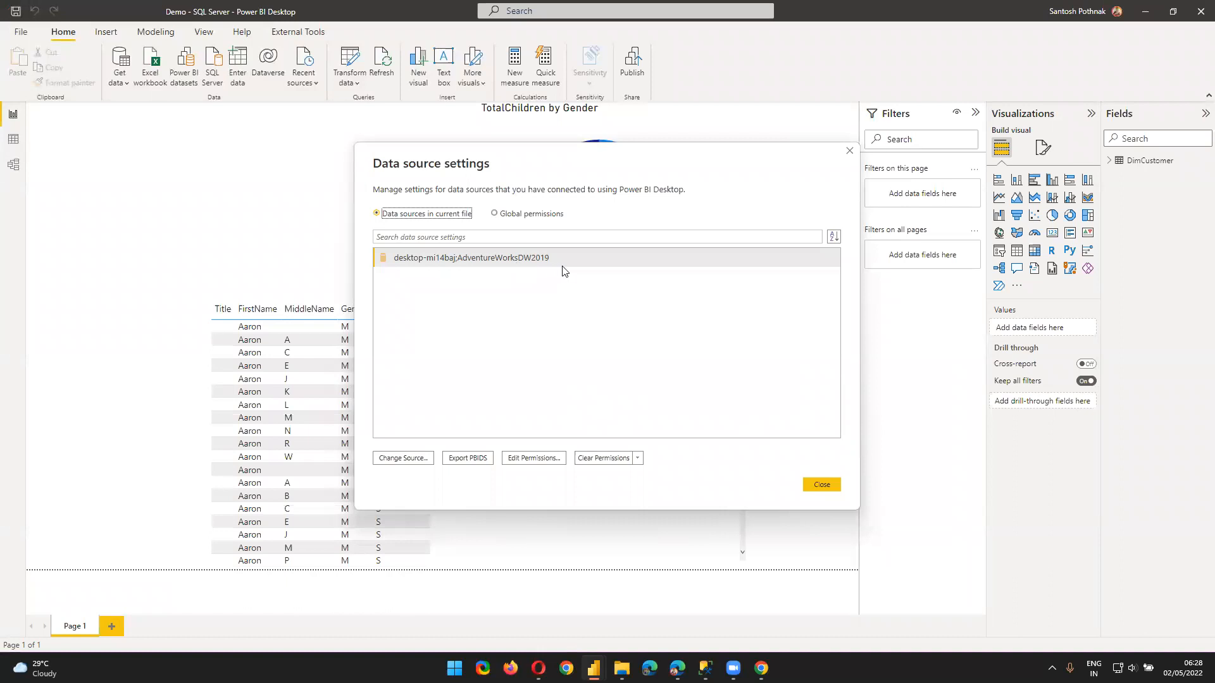
pyautogui.click(813, 487)
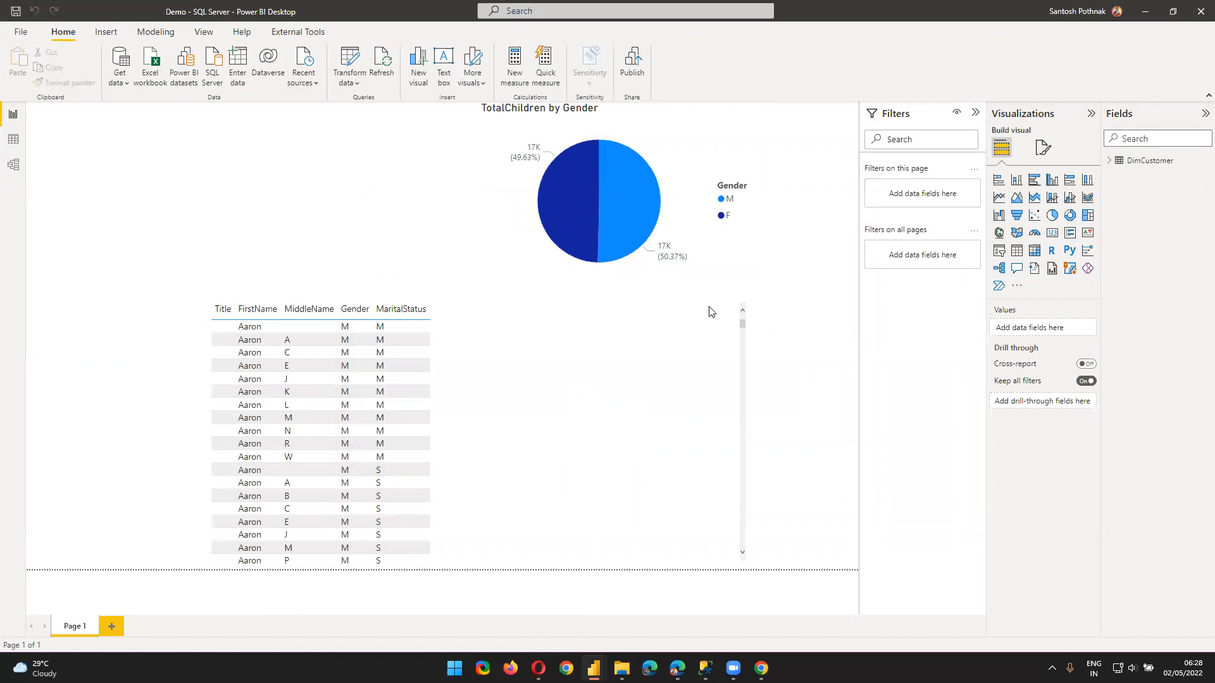
# Move the table visual and undo it, then clear other windows to bring the Demo - SQL Server report forward
pyautogui.moveTo(613, 372); pyautogui.dragTo(565, 325)
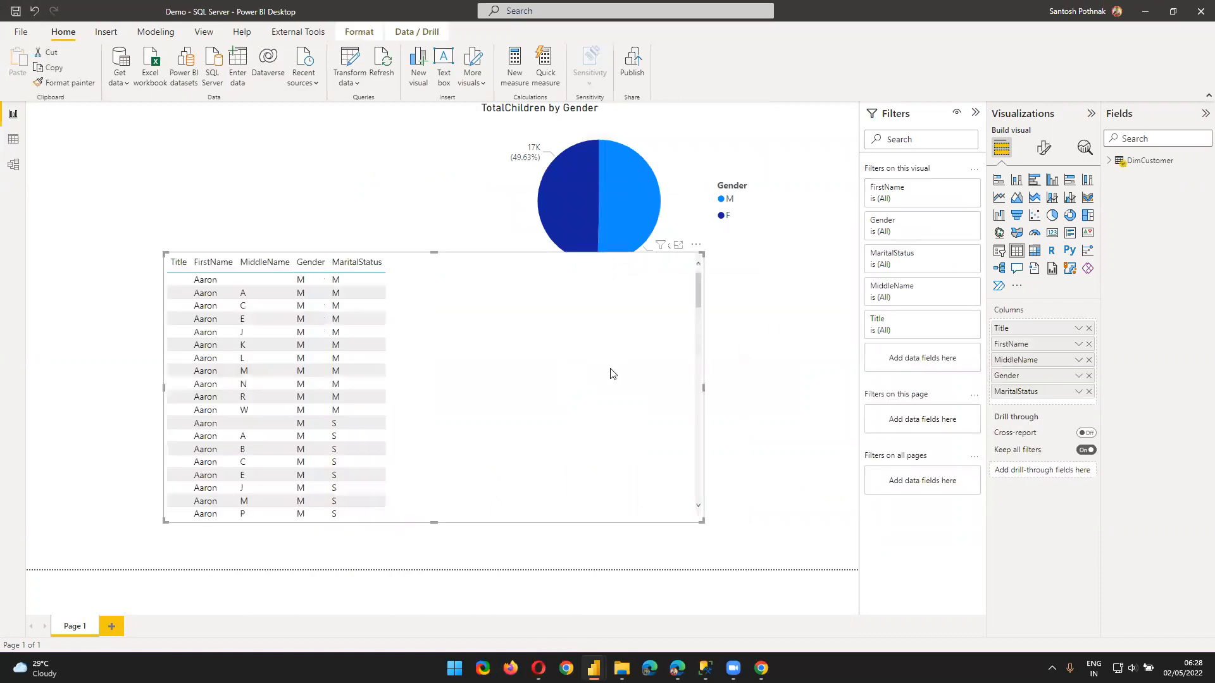
pyautogui.hotkey('ctrl', 'z')
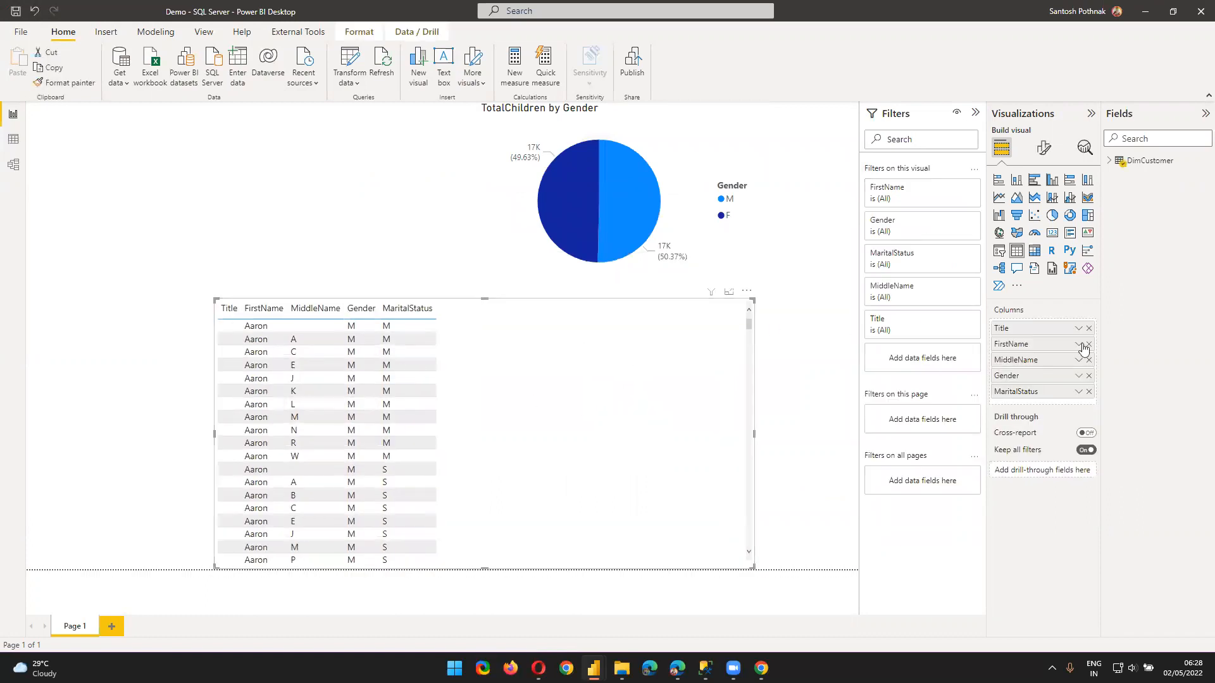
pyautogui.click(1147, 9)
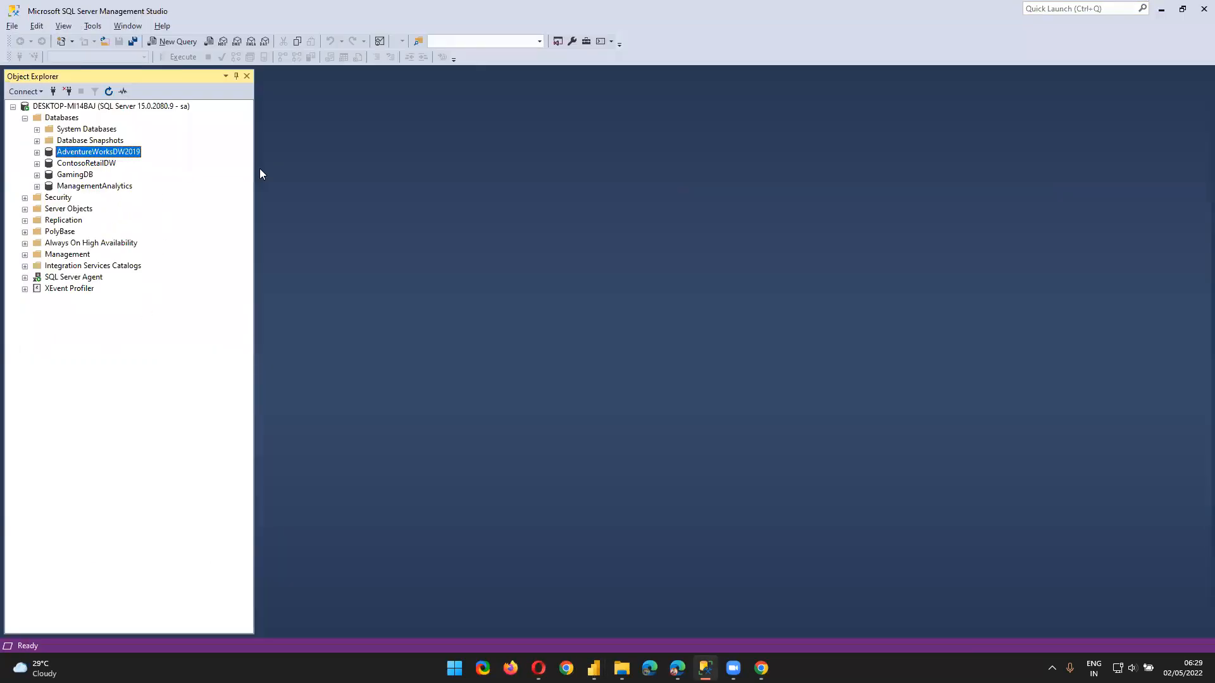
pyautogui.click(1161, 9)
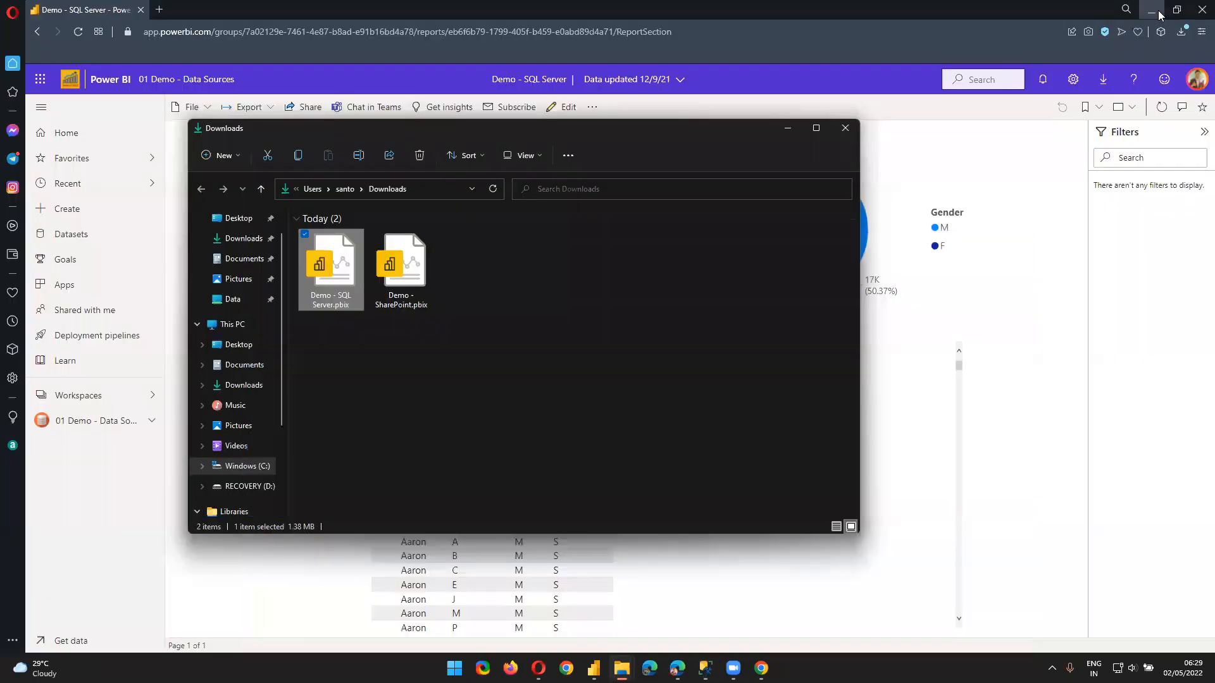
pyautogui.click(789, 129)
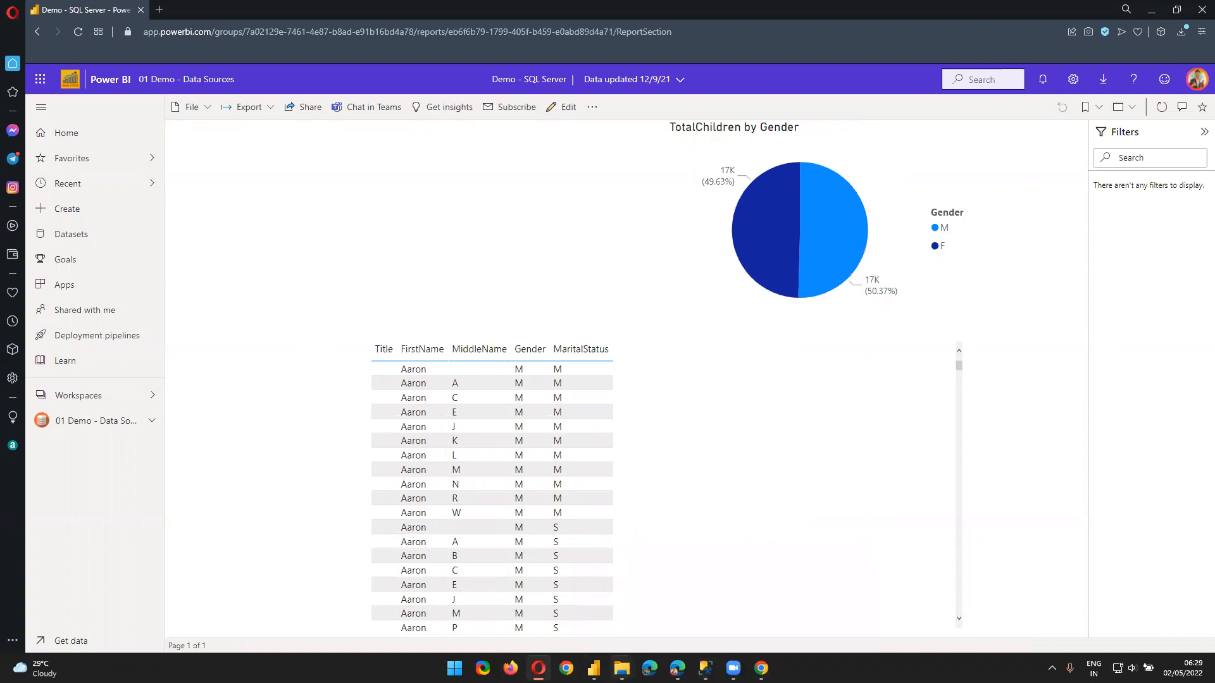
pyautogui.moveTo(593, 668)
pyautogui.click(660, 601)
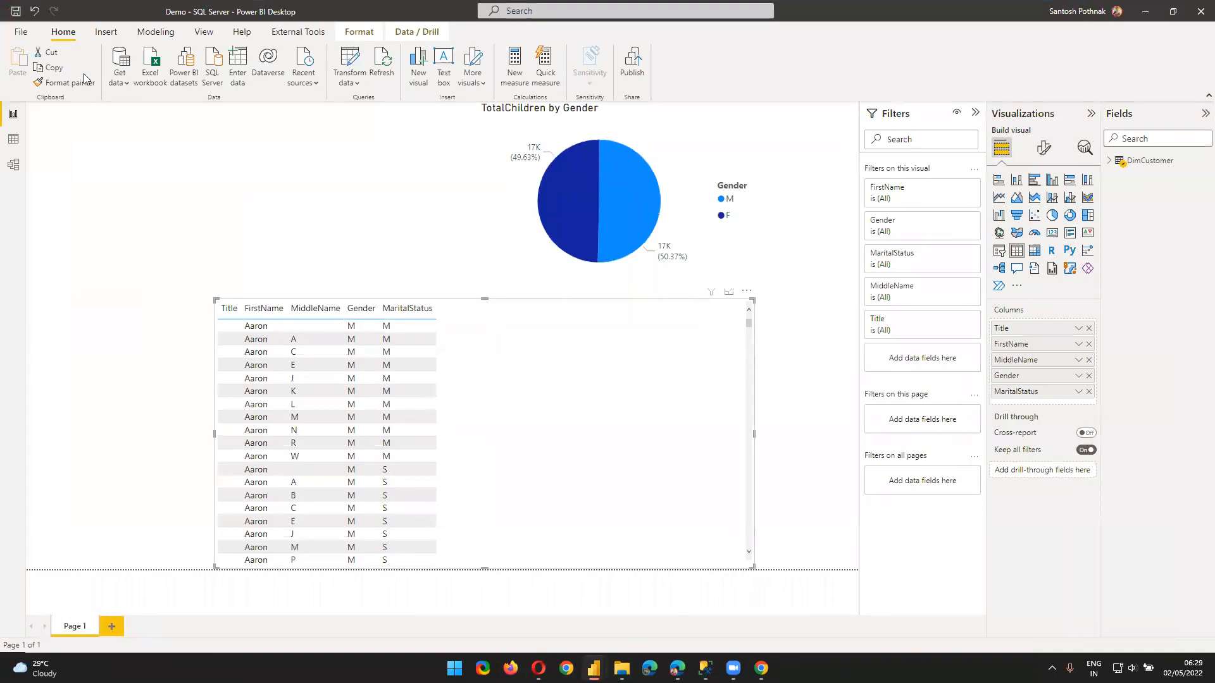
# Save the report and publish it to the Guruschools workspace
pyautogui.click(633, 67)
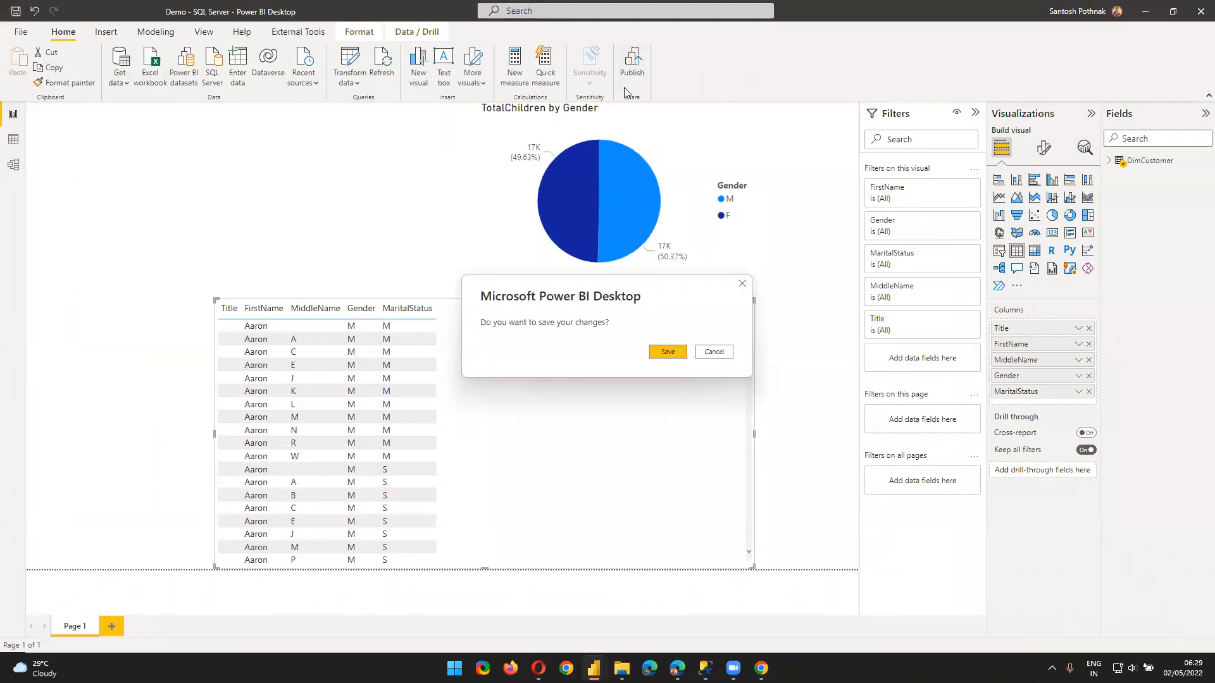
pyautogui.click(670, 351)
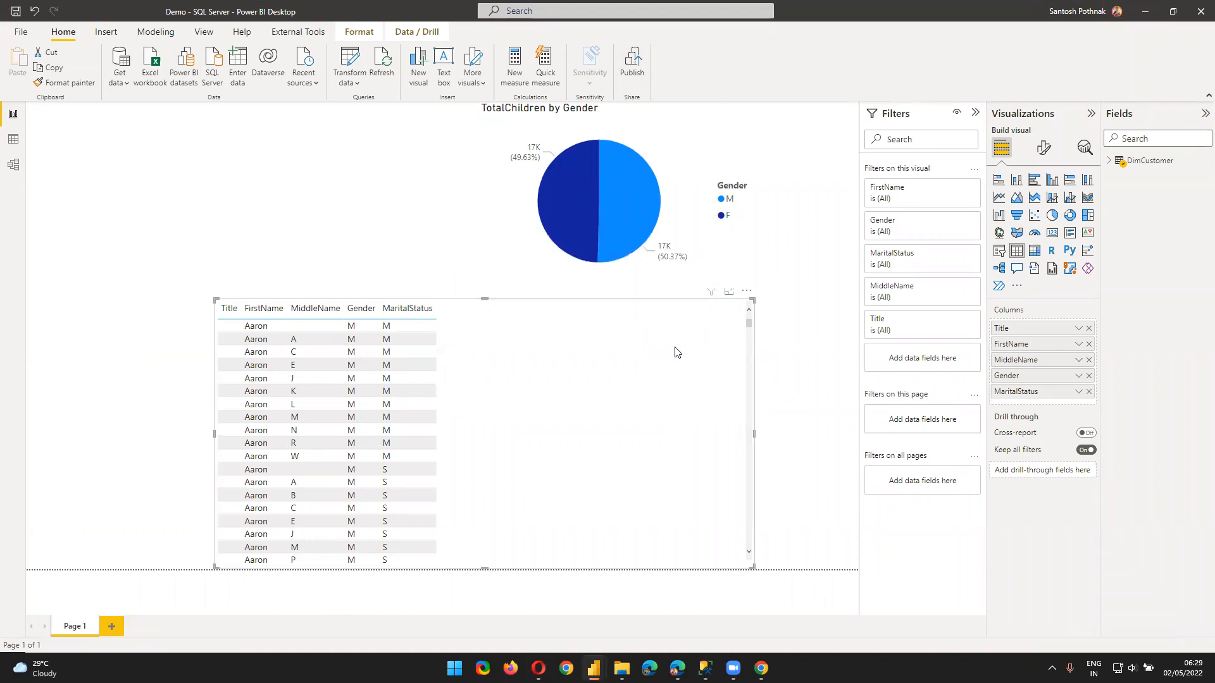
pyautogui.scroll(-2, 557, 354)
pyautogui.scroll(-6, 557, 359)
pyautogui.scroll(-1, 555, 365)
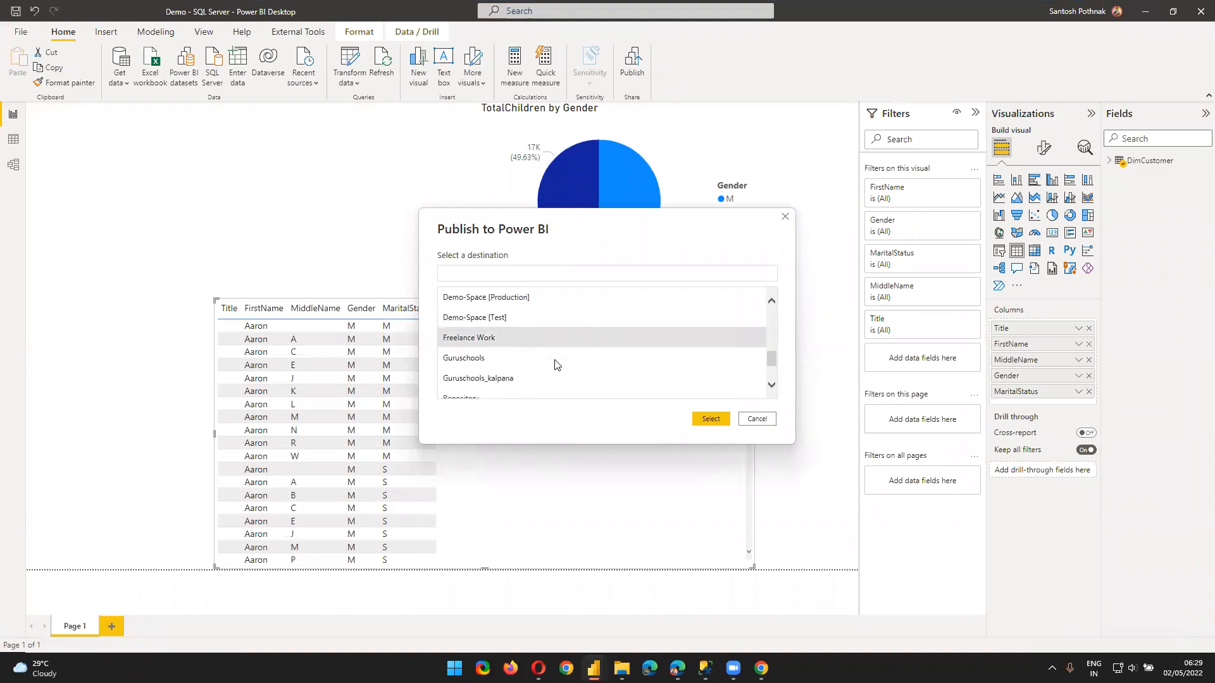
pyautogui.click(710, 418)
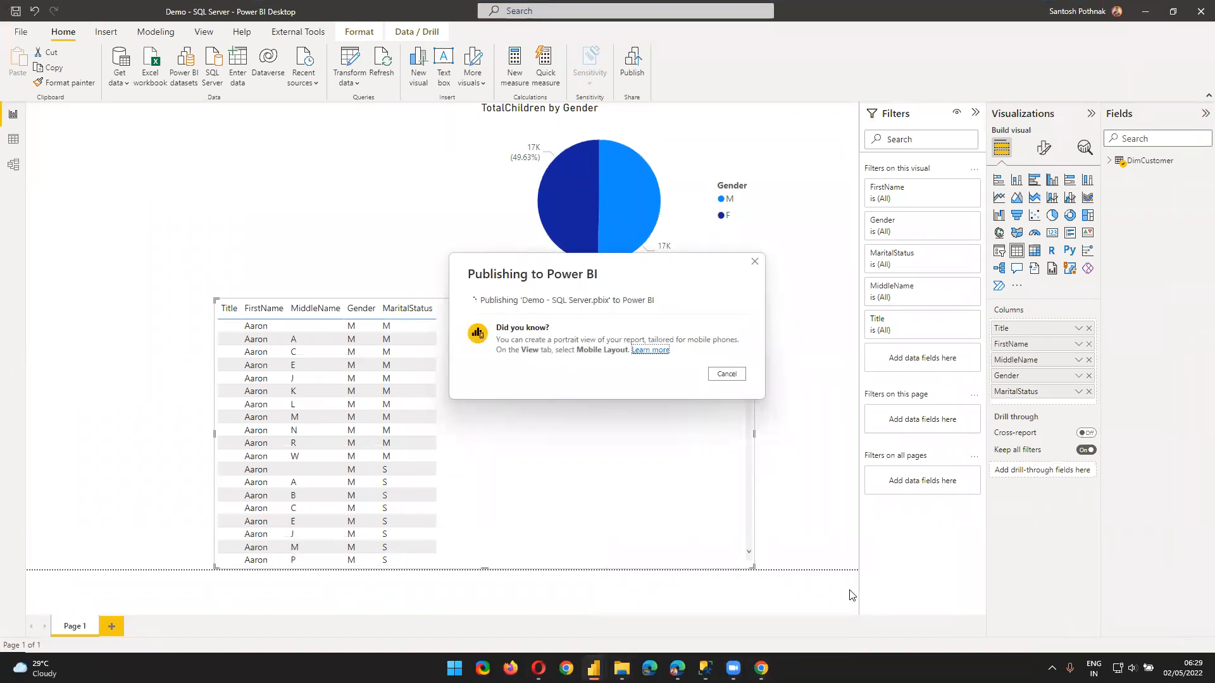
# Bring up the Guruschools workspace's content list in Chrome's Power BI tab
pyautogui.moveTo(761, 668)
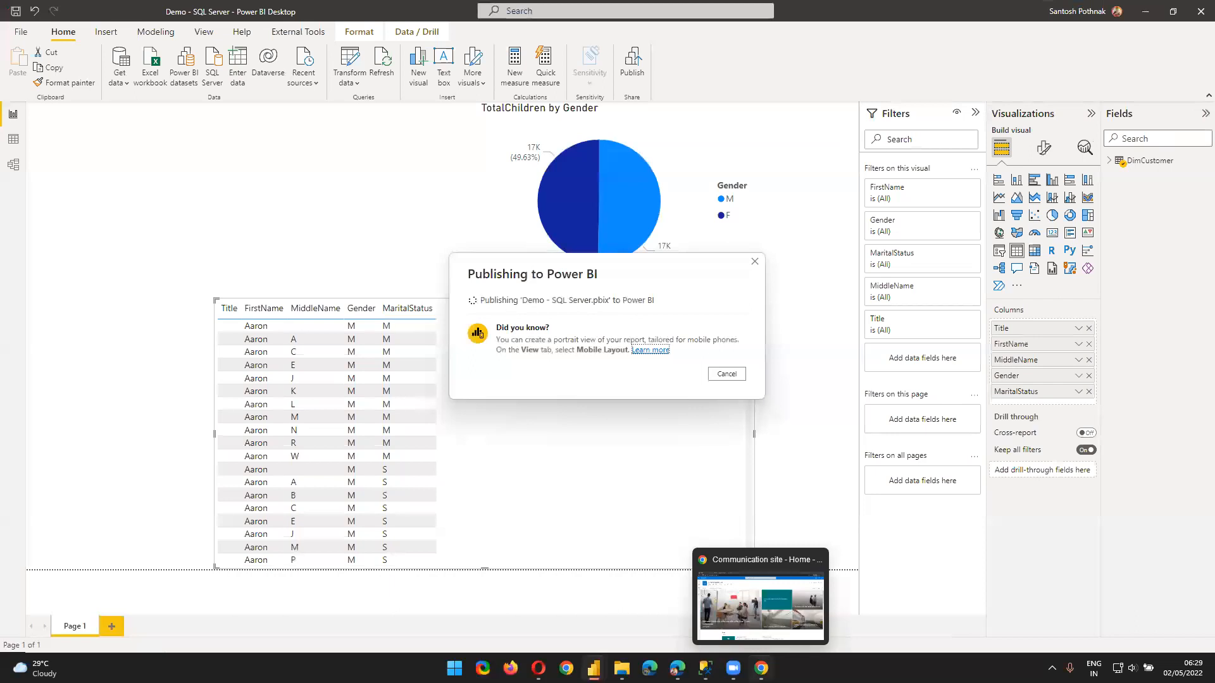
pyautogui.click(760, 606)
pyautogui.click(113, 6)
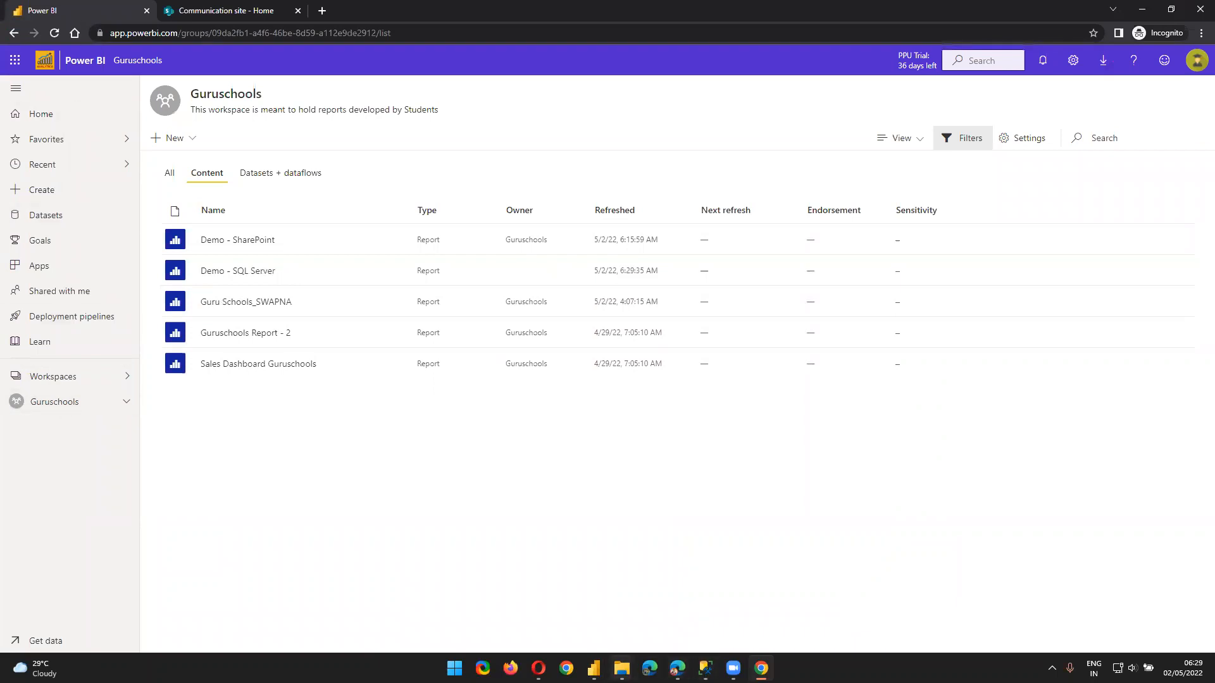
# Check the publishing progress, then list the Guruschools workspace's datasets and dataflows
pyautogui.moveTo(594, 668)
pyautogui.click(662, 625)
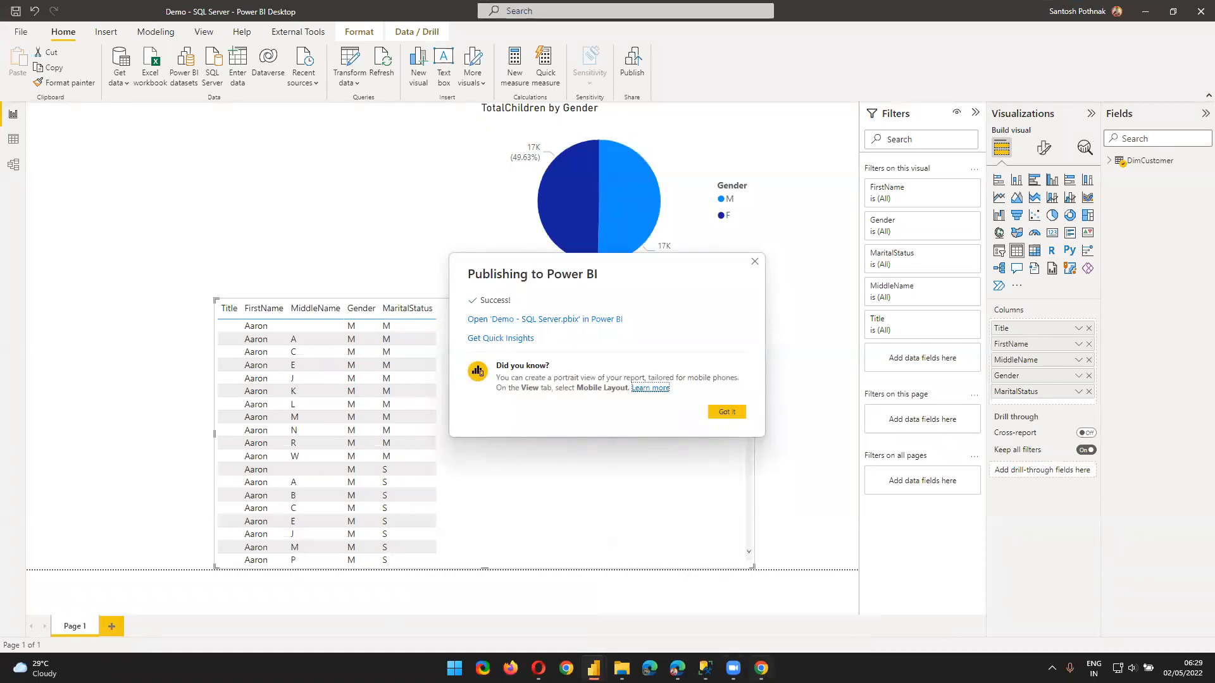
pyautogui.click(761, 668)
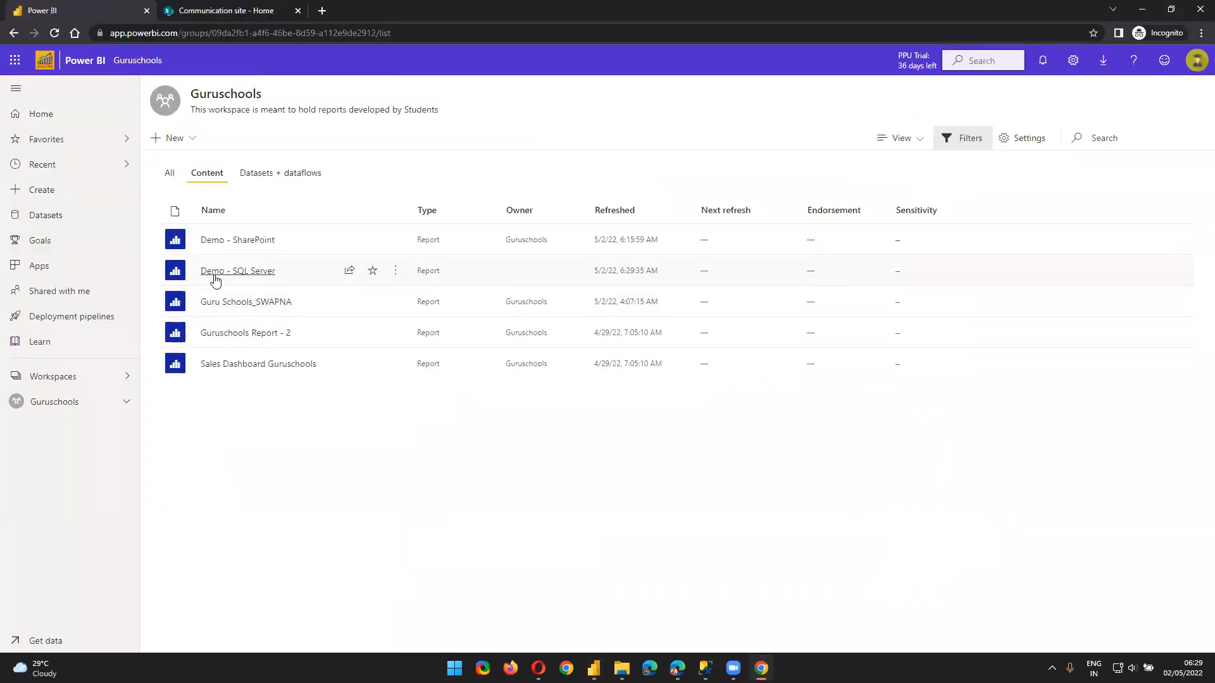
pyautogui.click(281, 175)
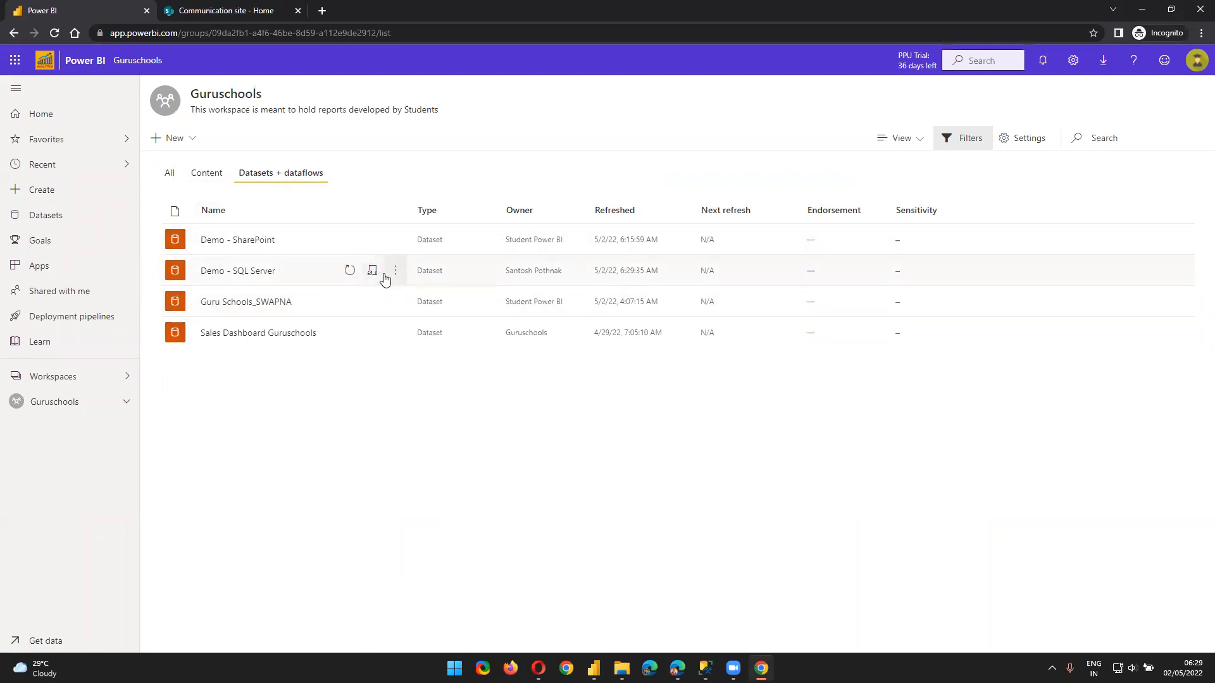
# Open Demo - SQL Server dataset settings and highlight the greyed-out Data source credentials
pyautogui.click(396, 272)
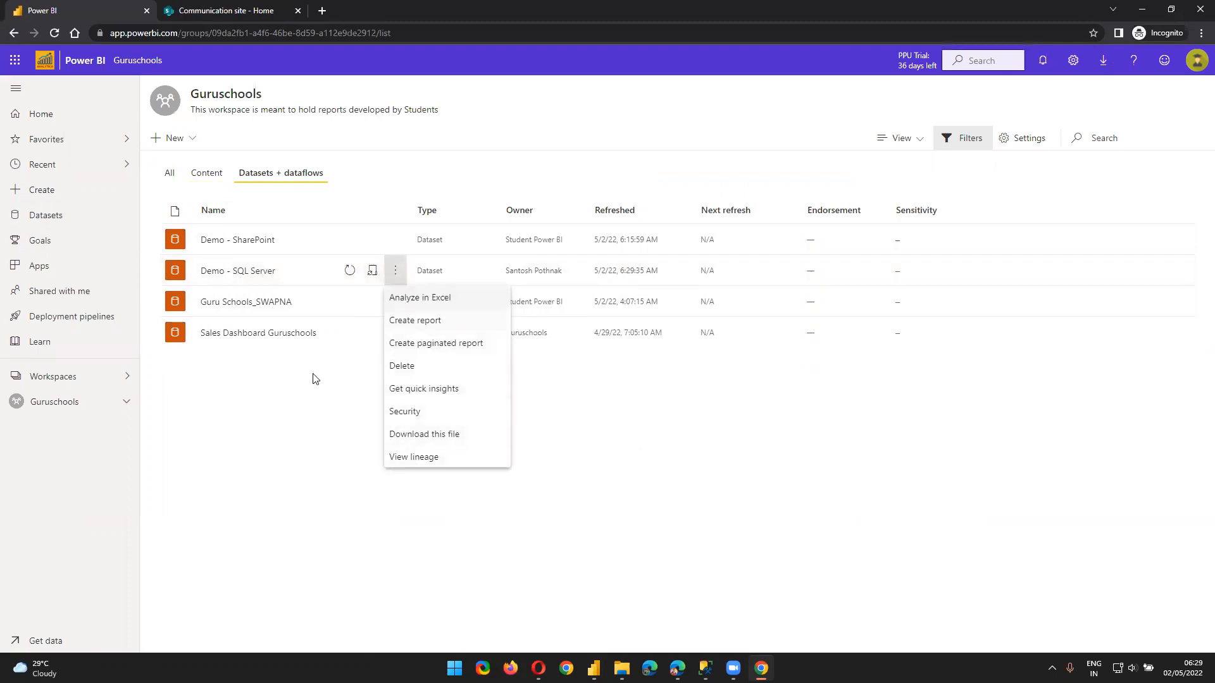
pyautogui.click(331, 400)
pyautogui.click(395, 272)
pyautogui.click(379, 280)
pyautogui.click(373, 274)
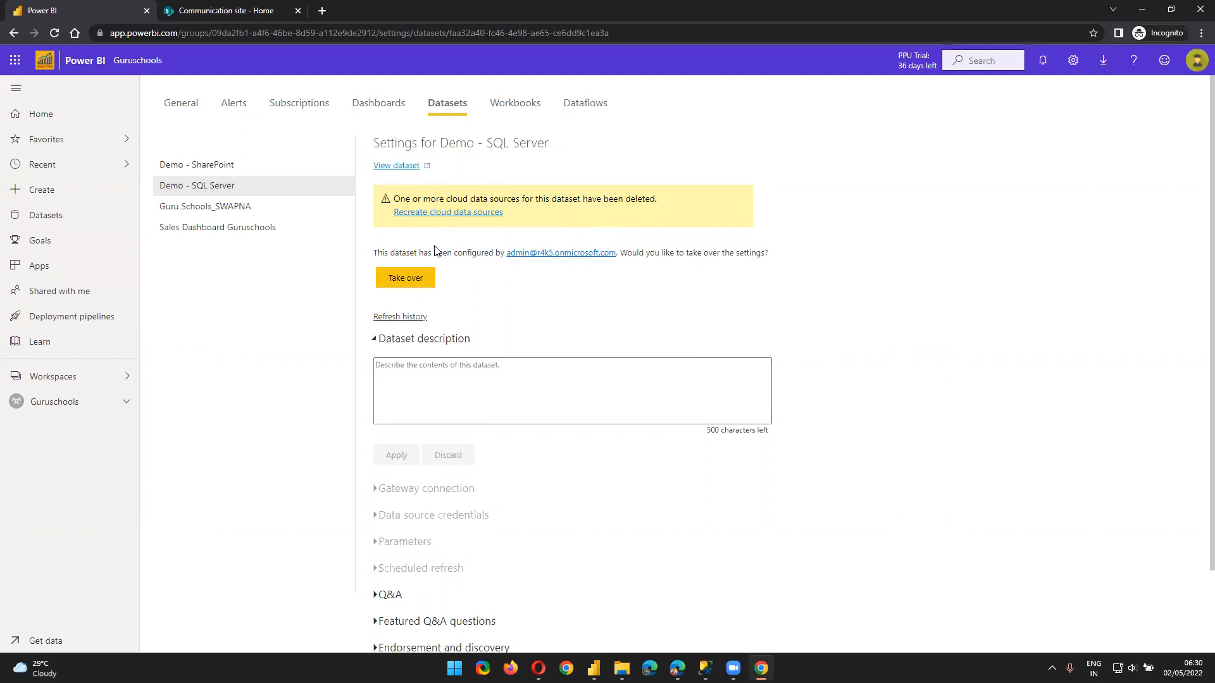
pyautogui.scroll(-2, 661, 333)
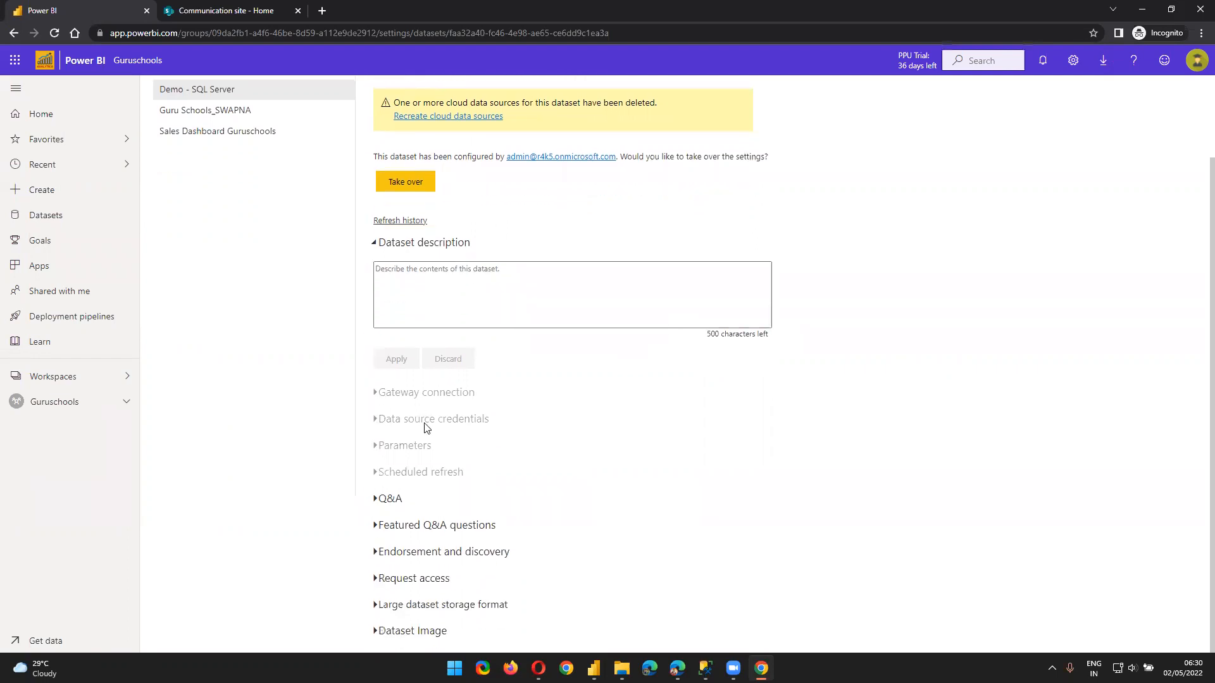
pyautogui.moveTo(403, 423); pyautogui.dragTo(490, 420)
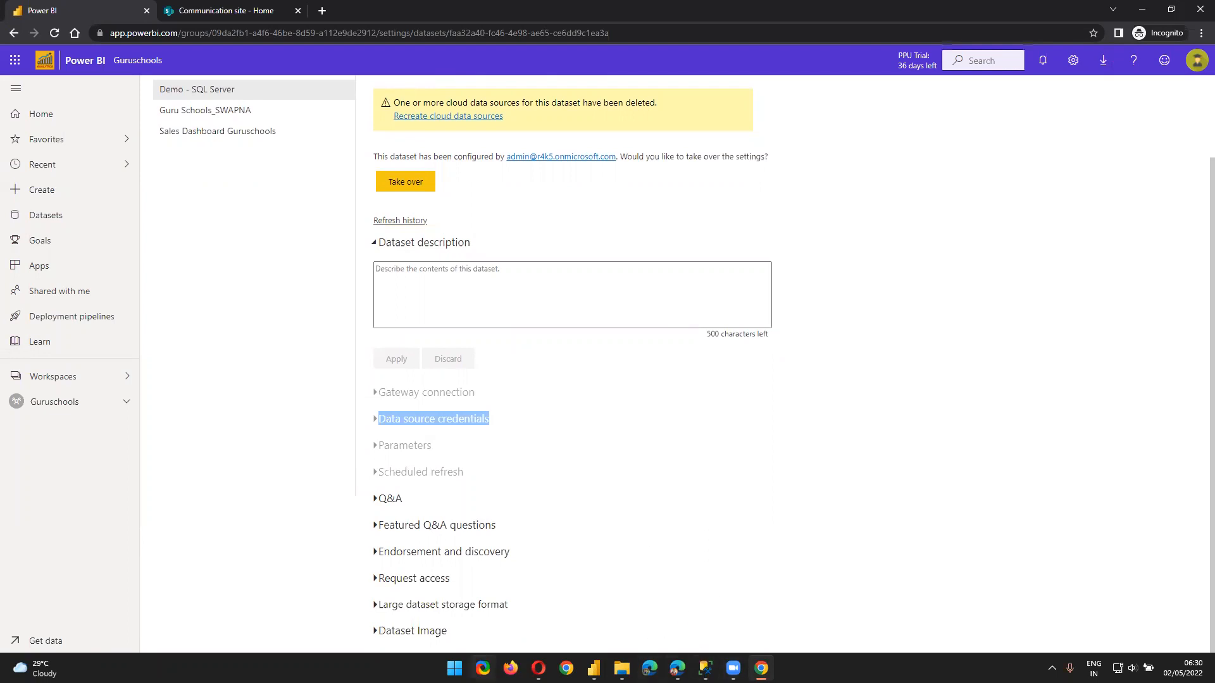
pyautogui.click(538, 668)
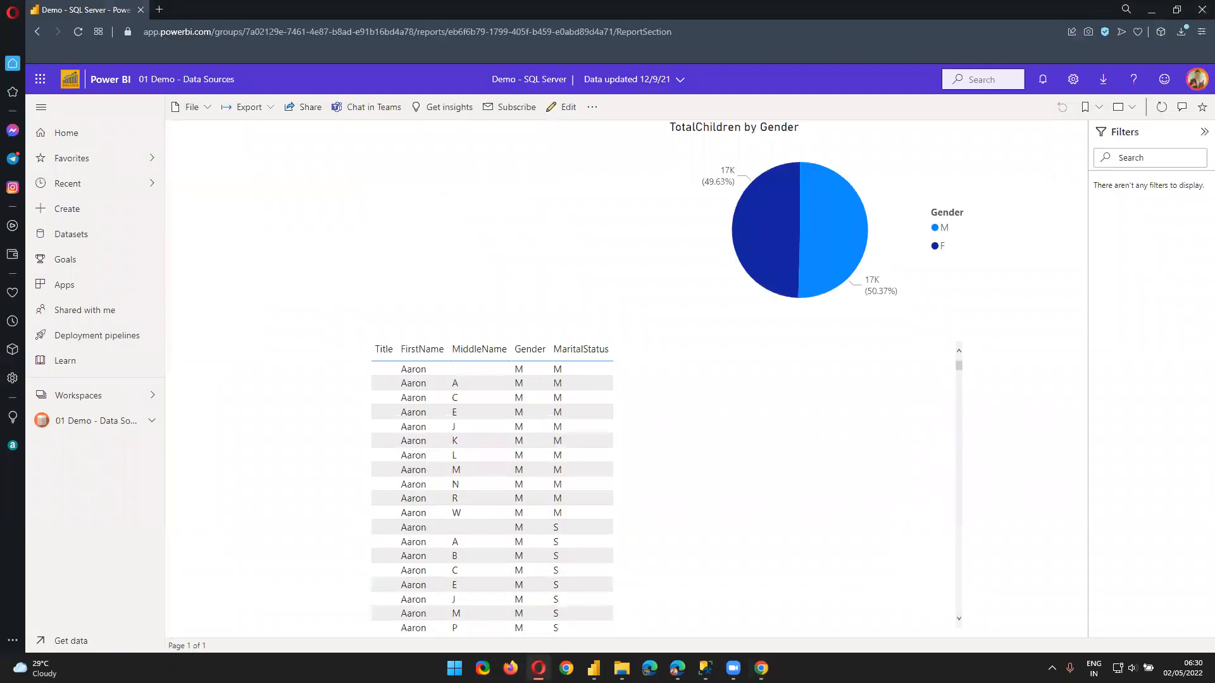
# Go to Guruschools > Datasets + dataflows and open the Demo - SQL Server dataset's Settings
pyautogui.click(74, 399)
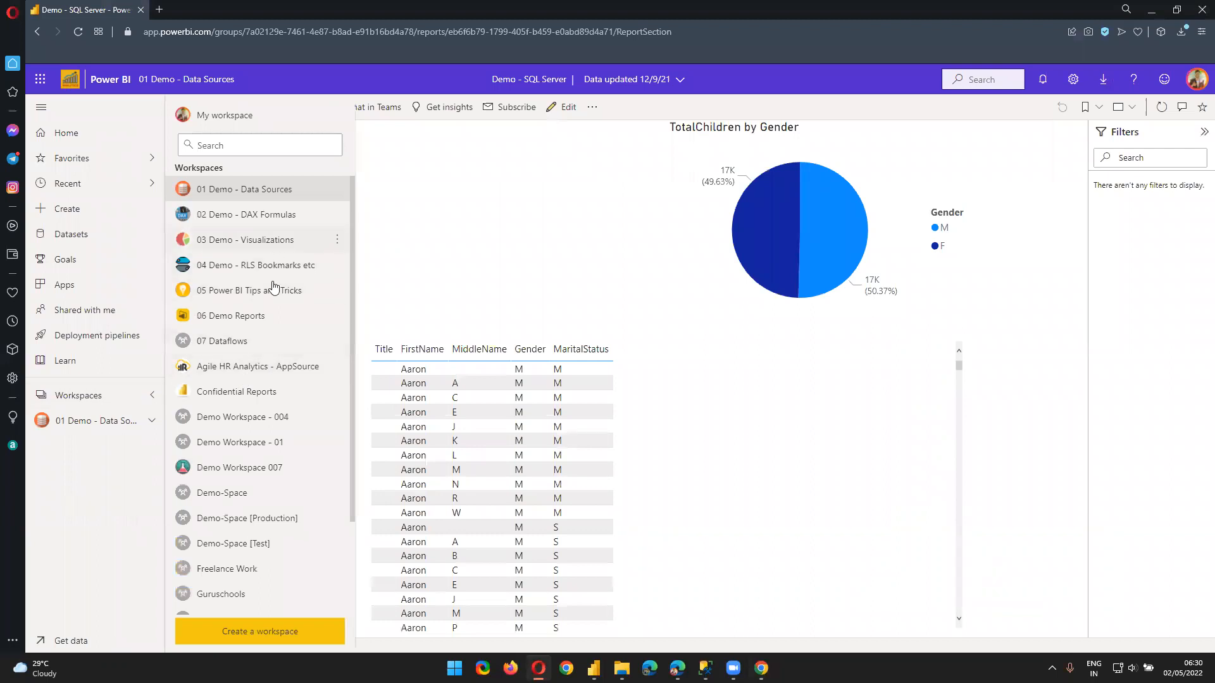
pyautogui.scroll(-2, 251, 542)
pyautogui.click(241, 483)
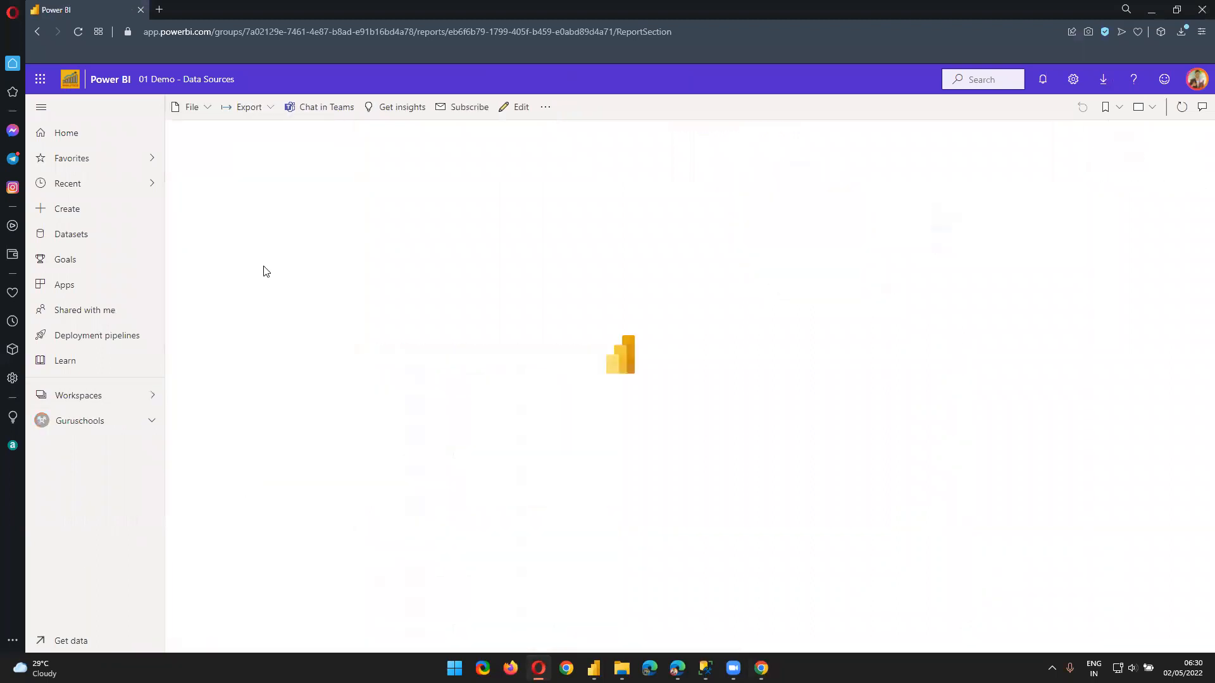
pyautogui.click(285, 192)
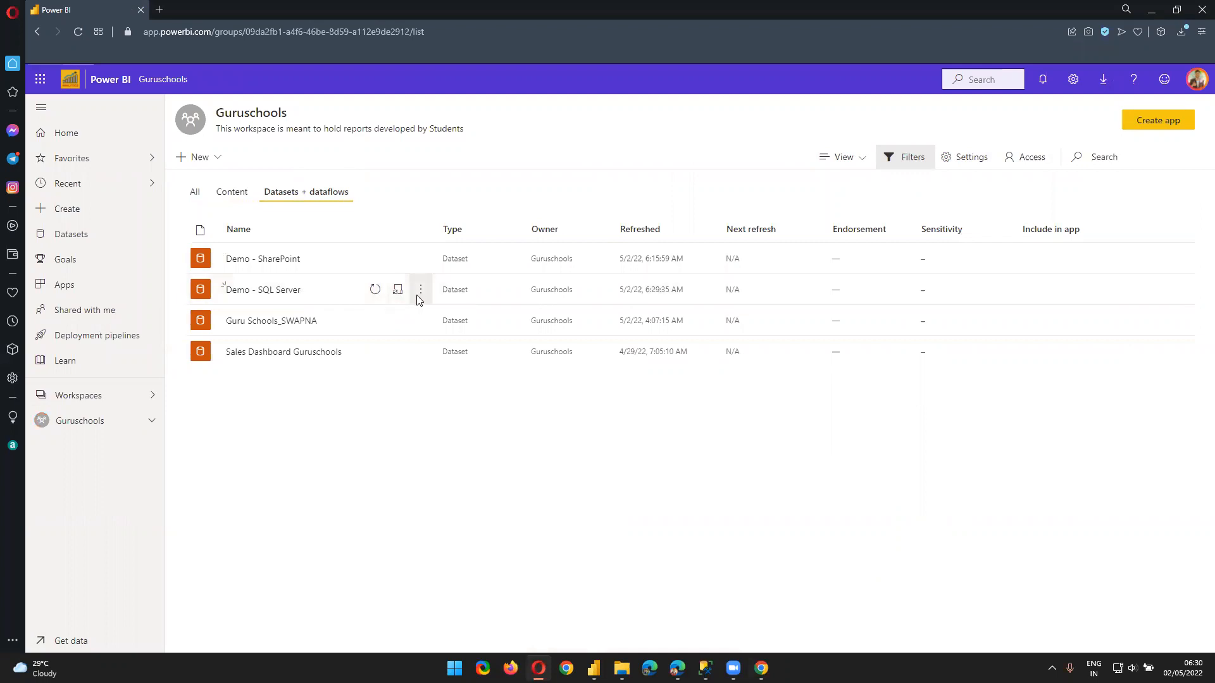
pyautogui.click(419, 292)
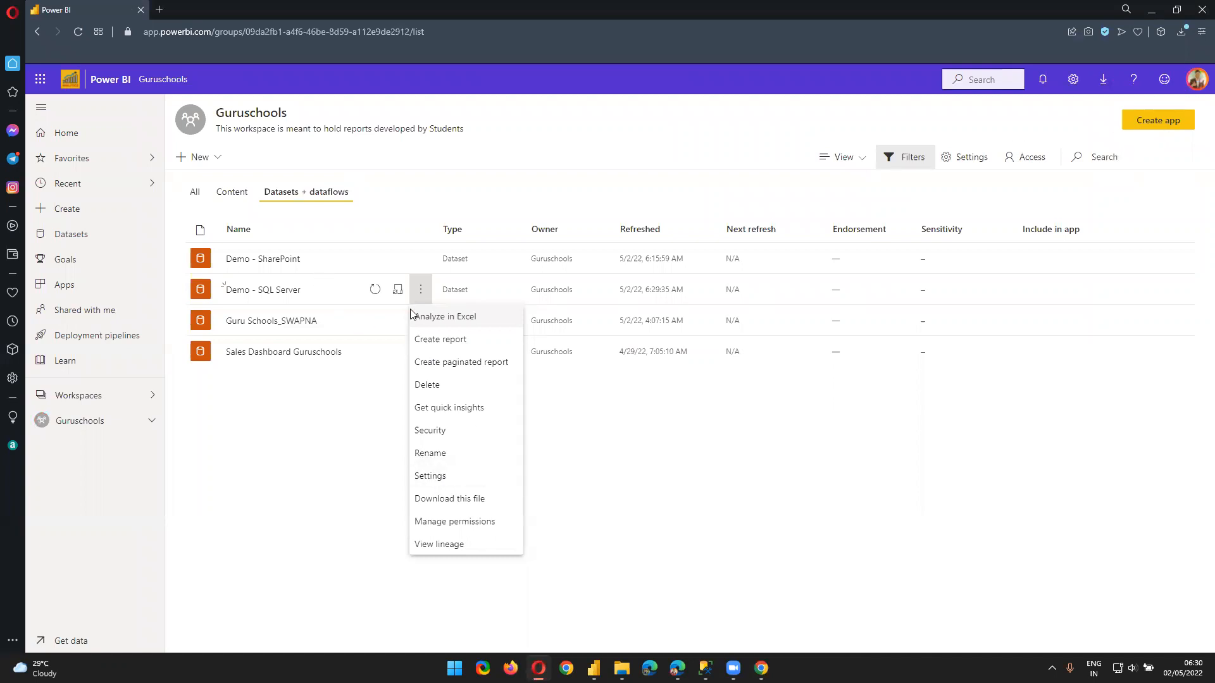
pyautogui.click(443, 477)
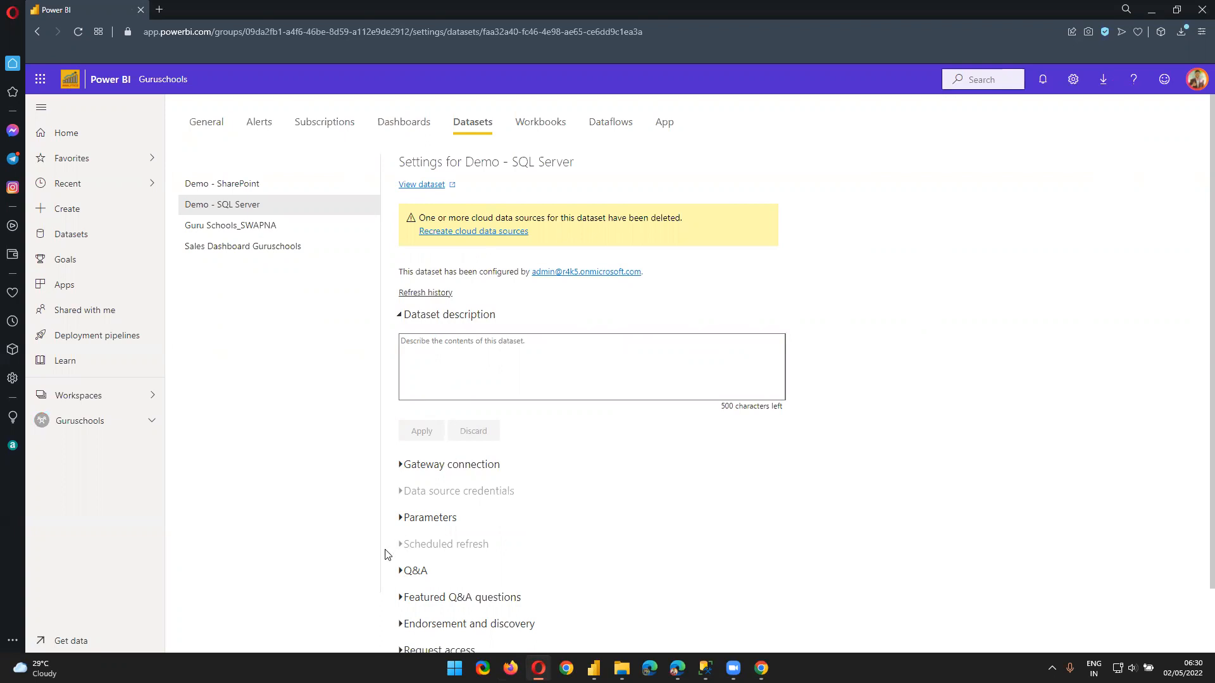
pyautogui.tripleClick(495, 274)
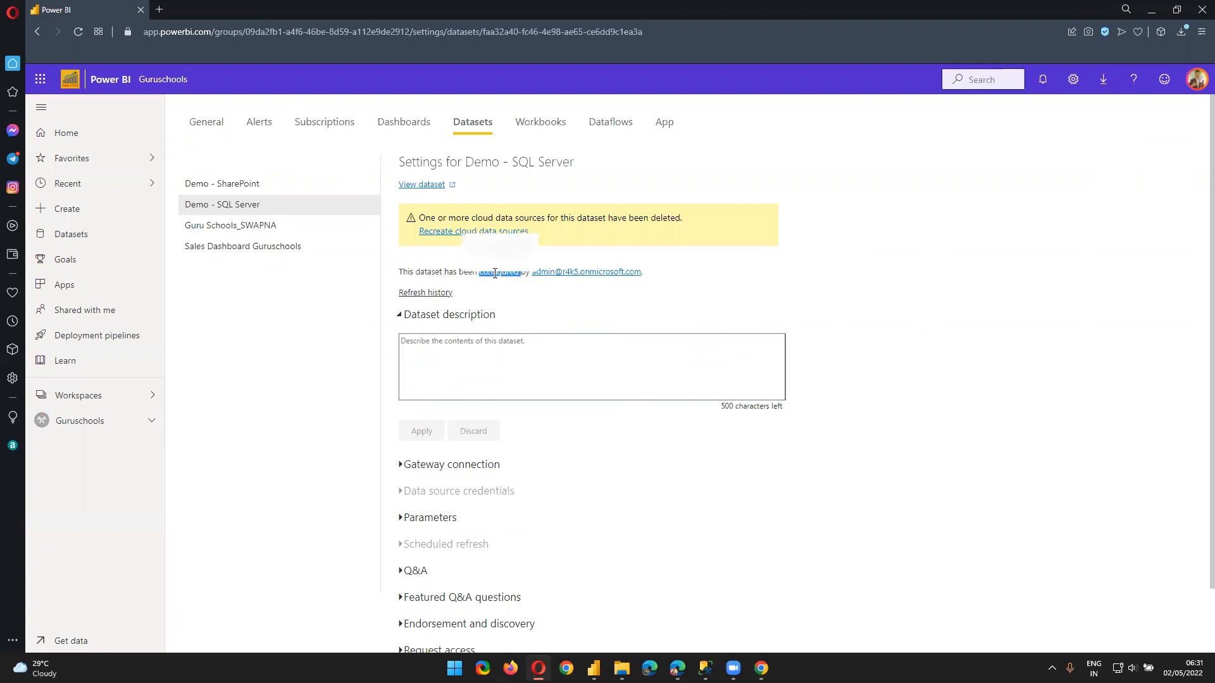
pyautogui.doubleClick(611, 219)
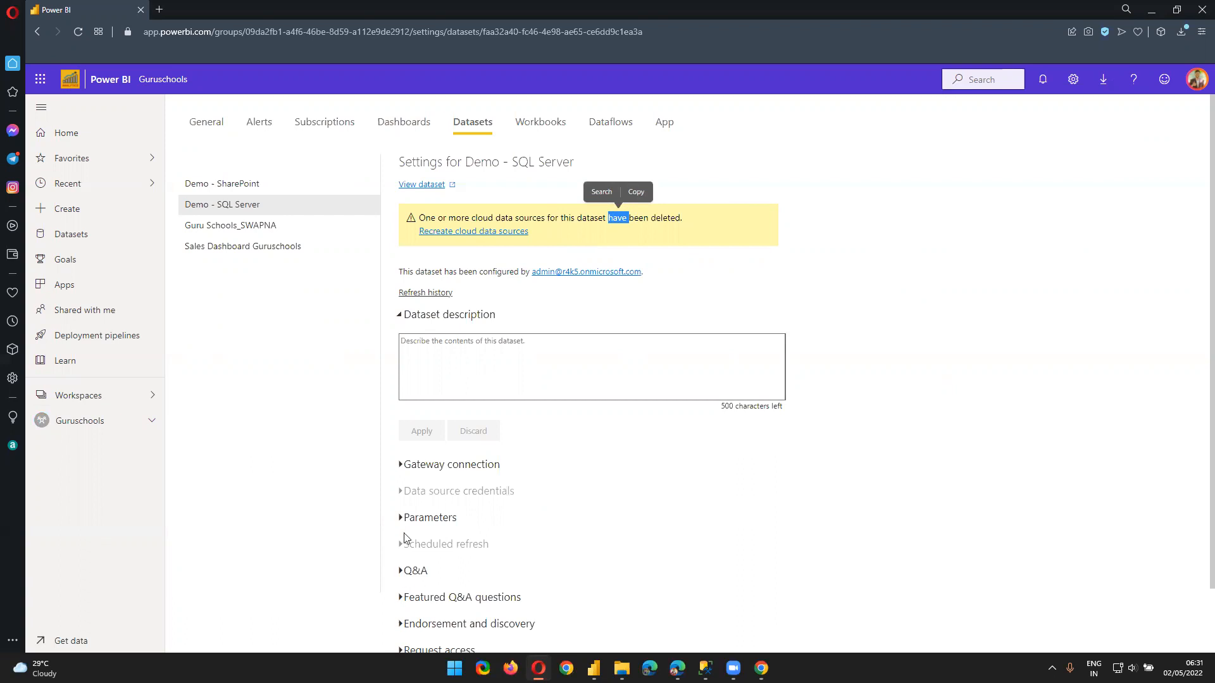
pyautogui.tripleClick(403, 491)
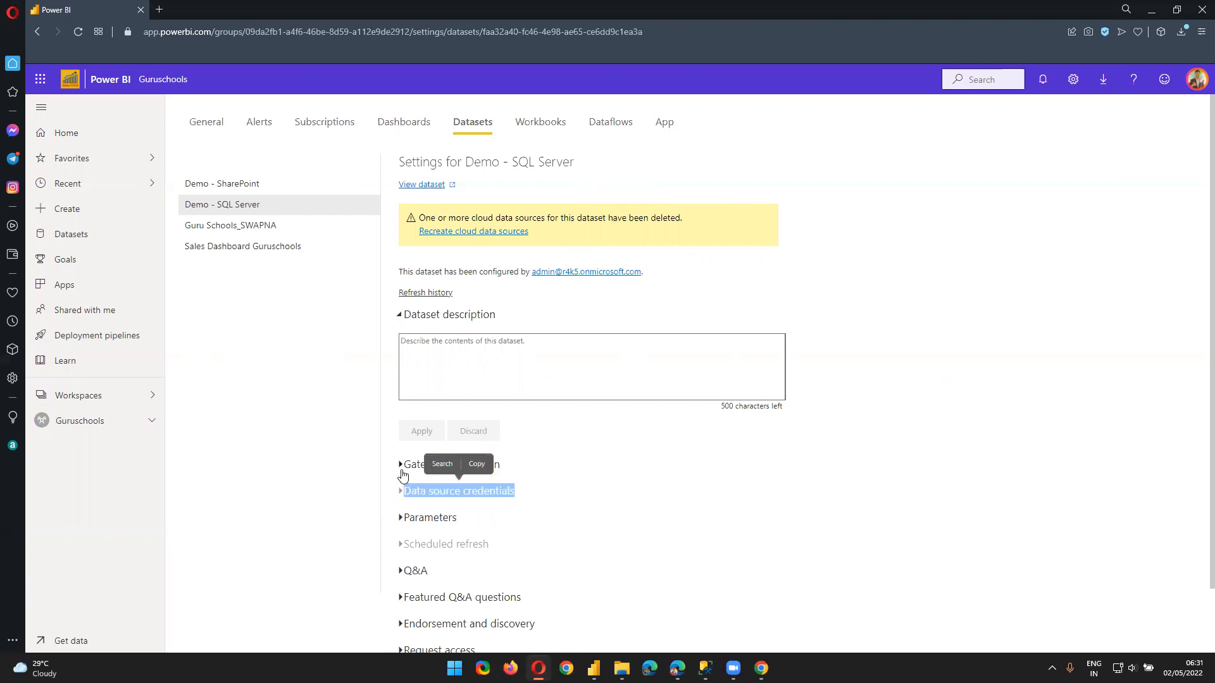
pyautogui.click(788, 471)
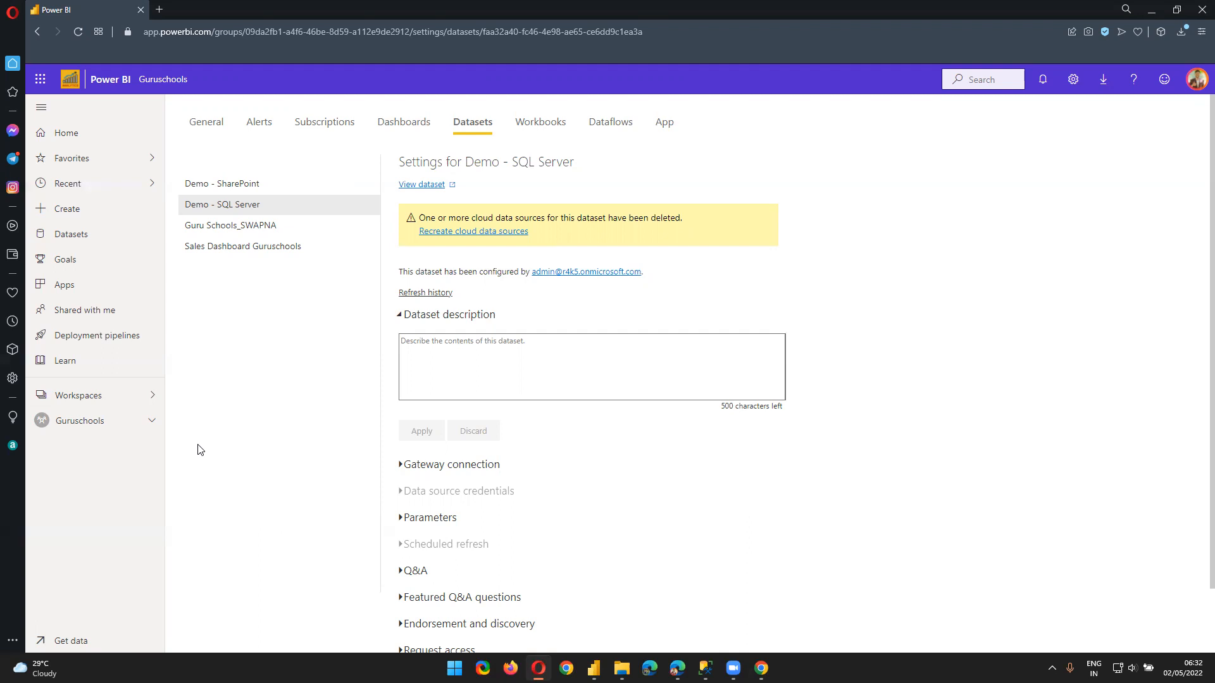
pyautogui.moveTo(593, 668)
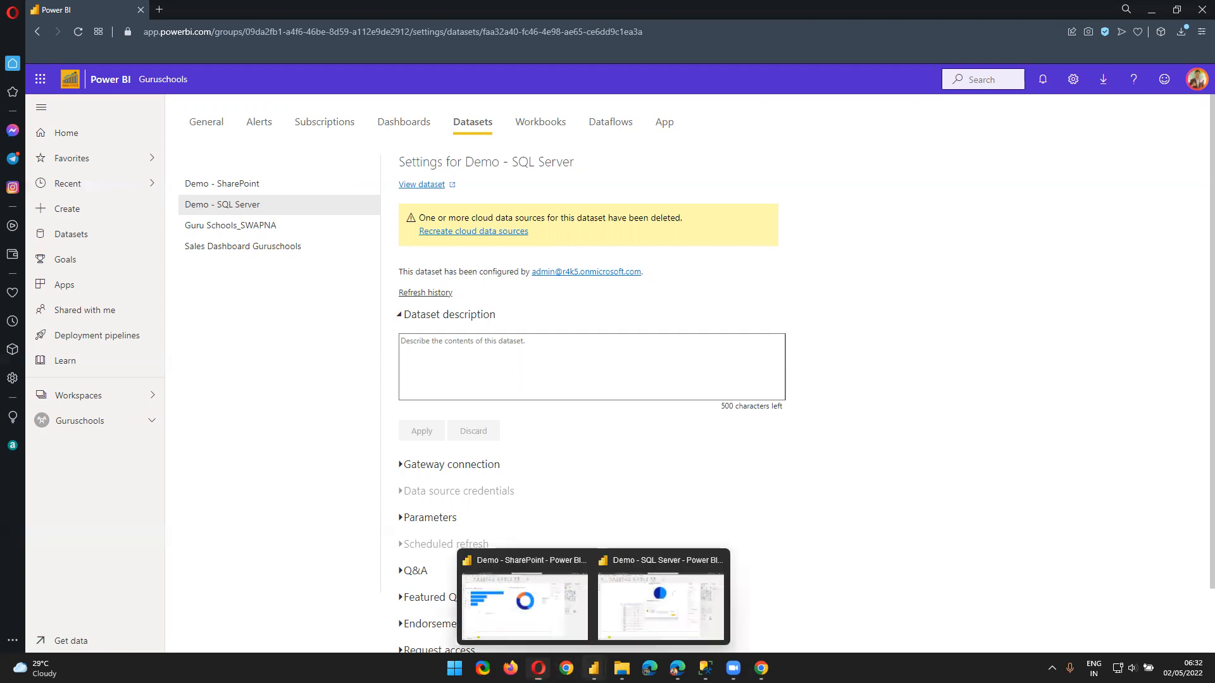
# Return to Power BI Desktop, acknowledge the publish success message, and deselect the table visual
pyautogui.click(641, 621)
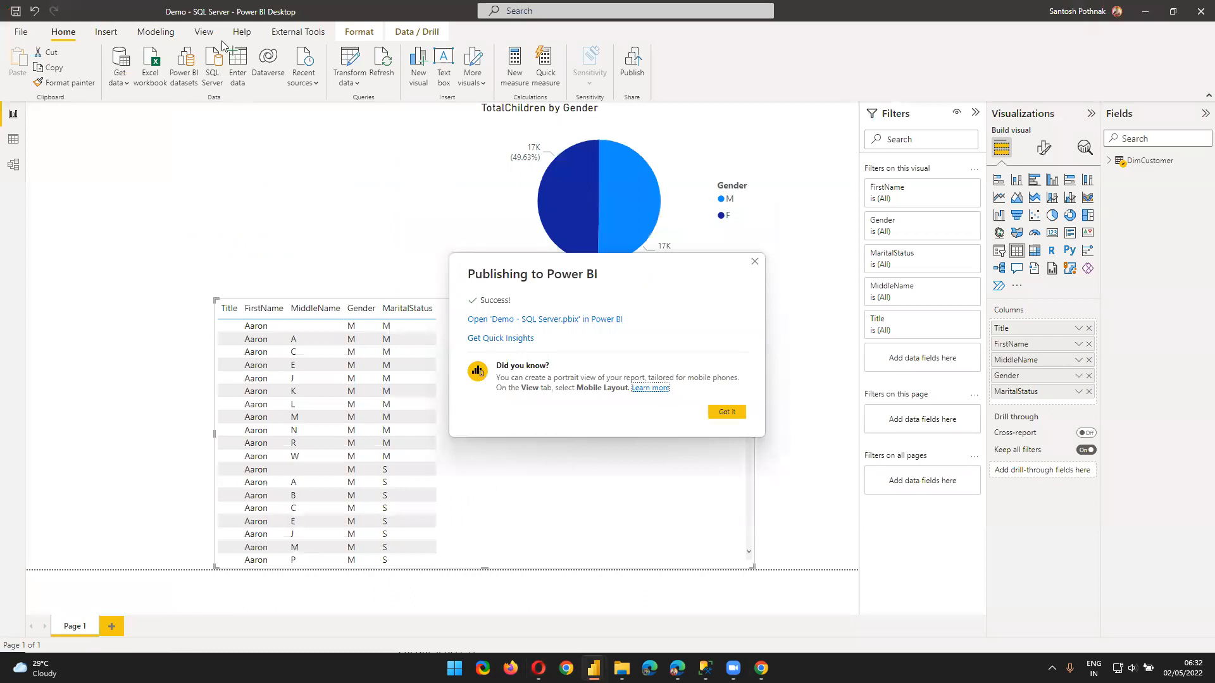
pyautogui.click(726, 412)
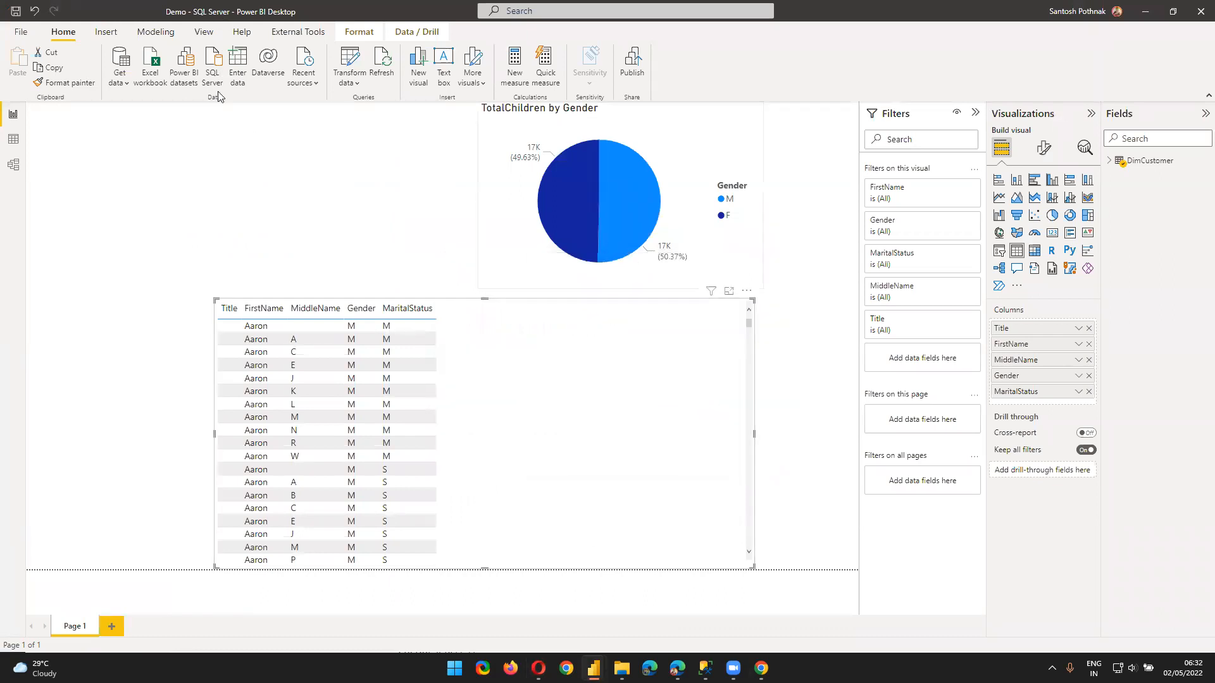
pyautogui.click(266, 199)
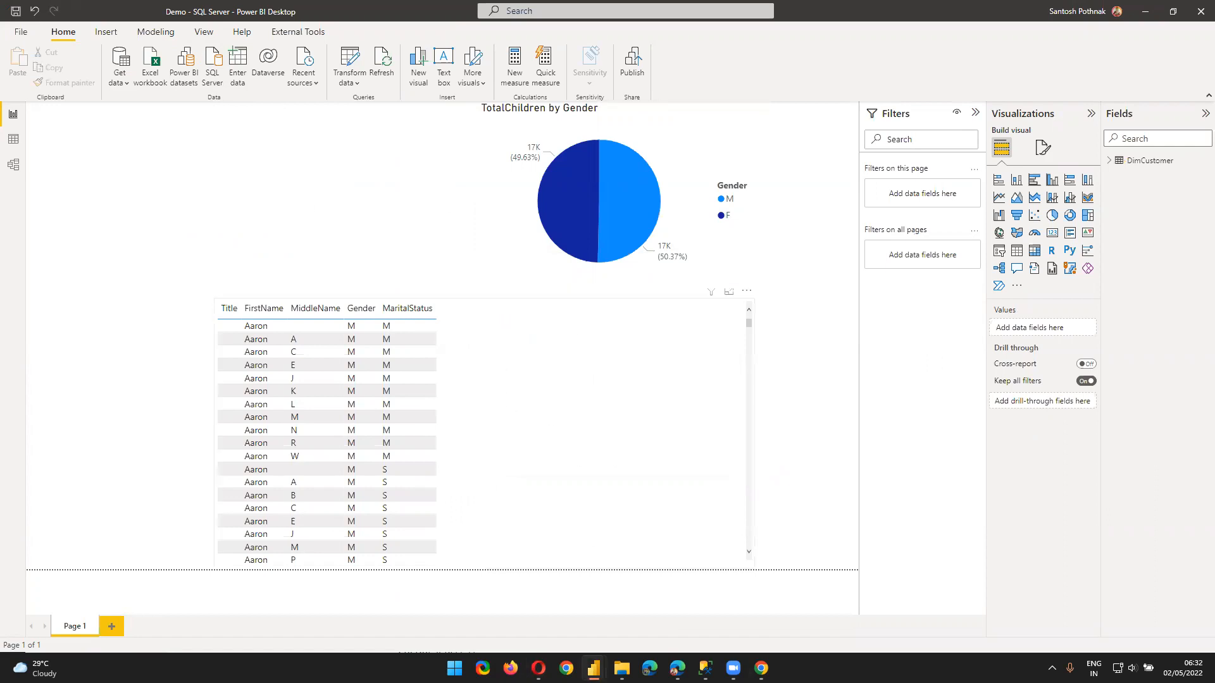
pyautogui.moveTo(761, 668)
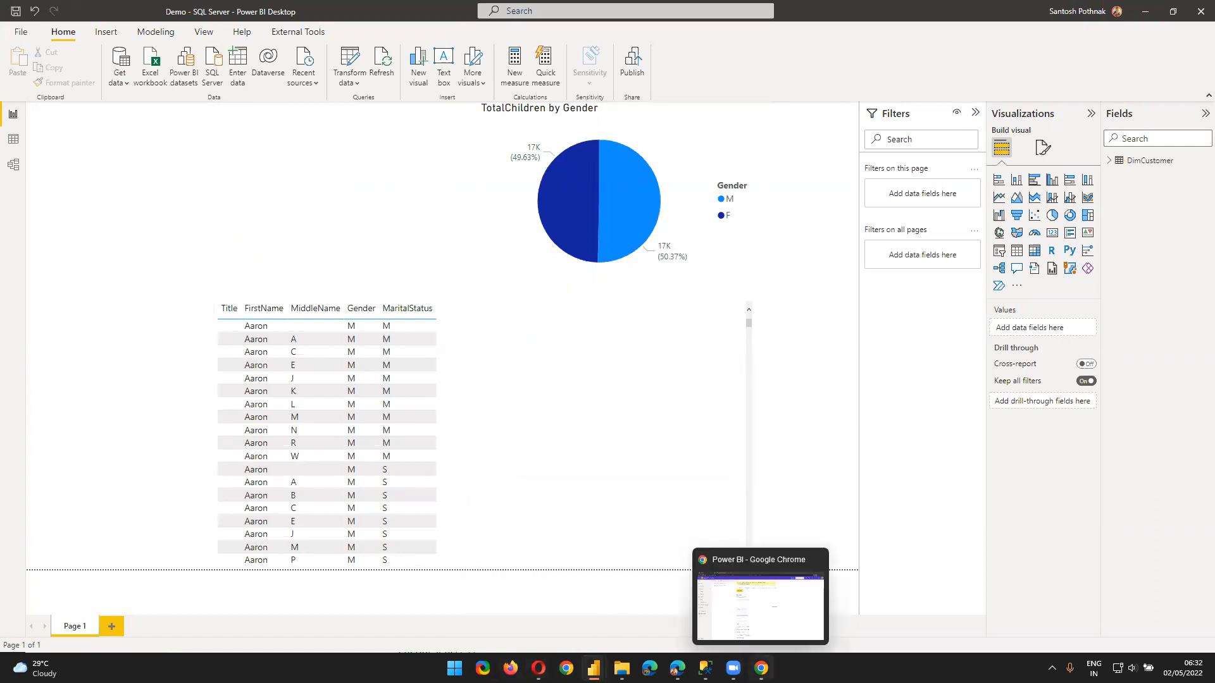
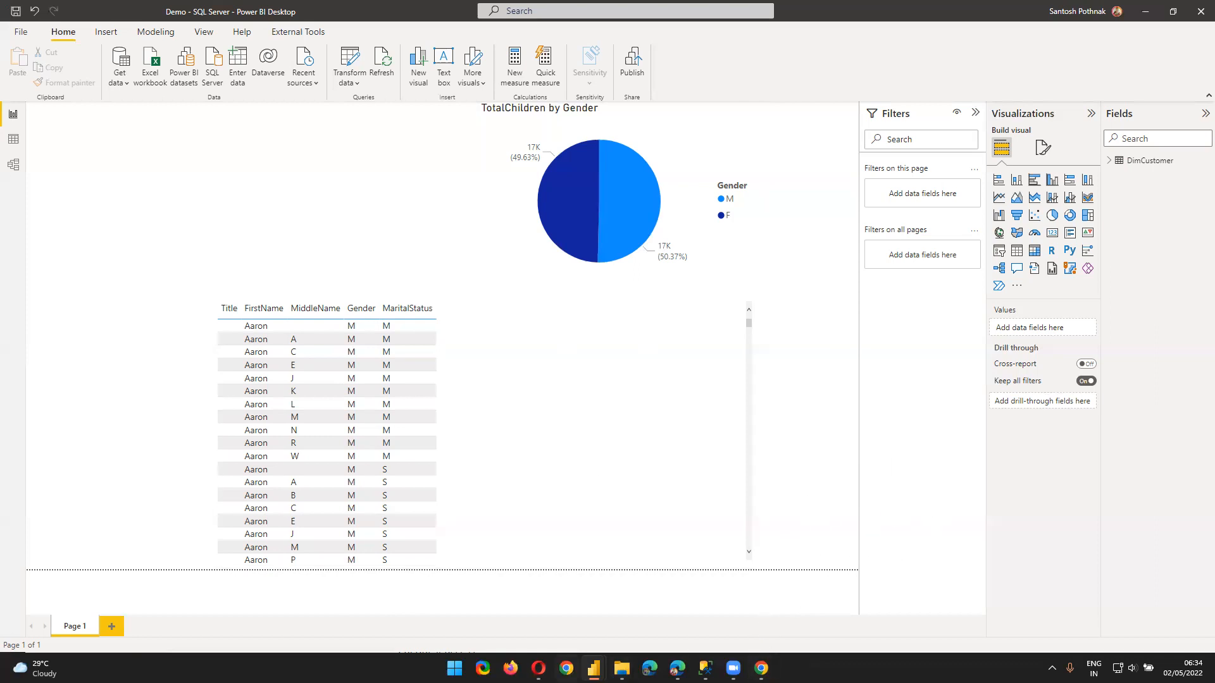
# In a new Opera tab, search Google for 'power bi gateway'
pyautogui.click(539, 668)
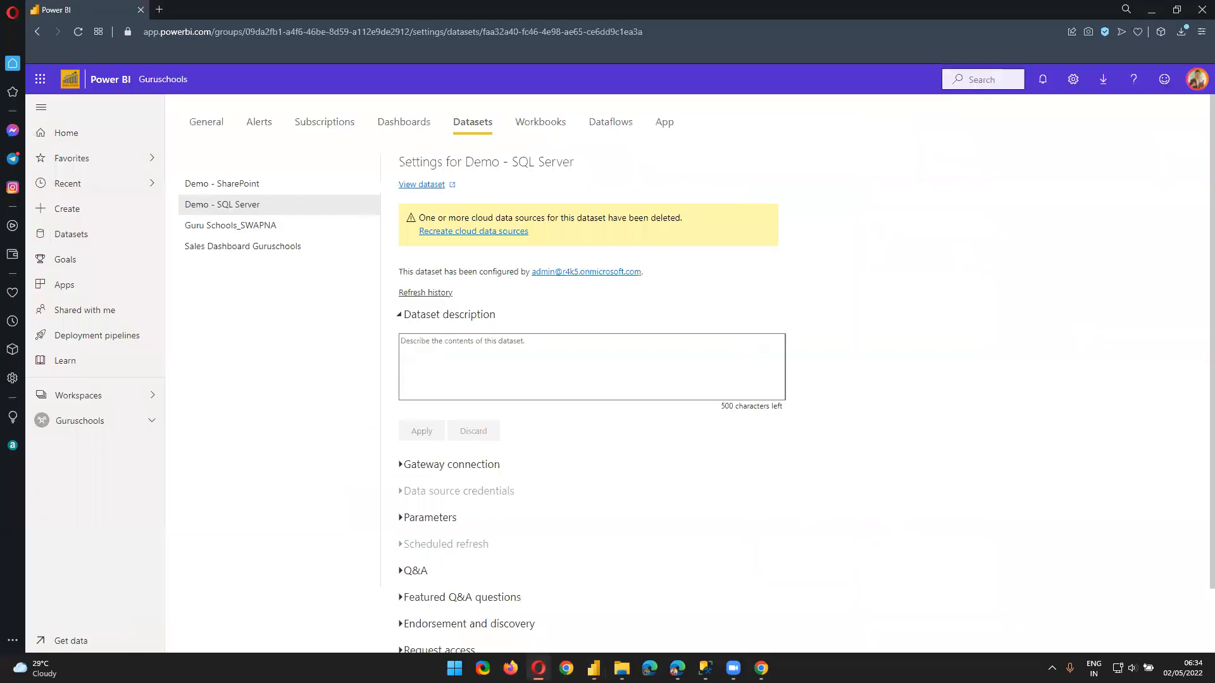
pyautogui.click(159, 9)
pyautogui.write('power ')
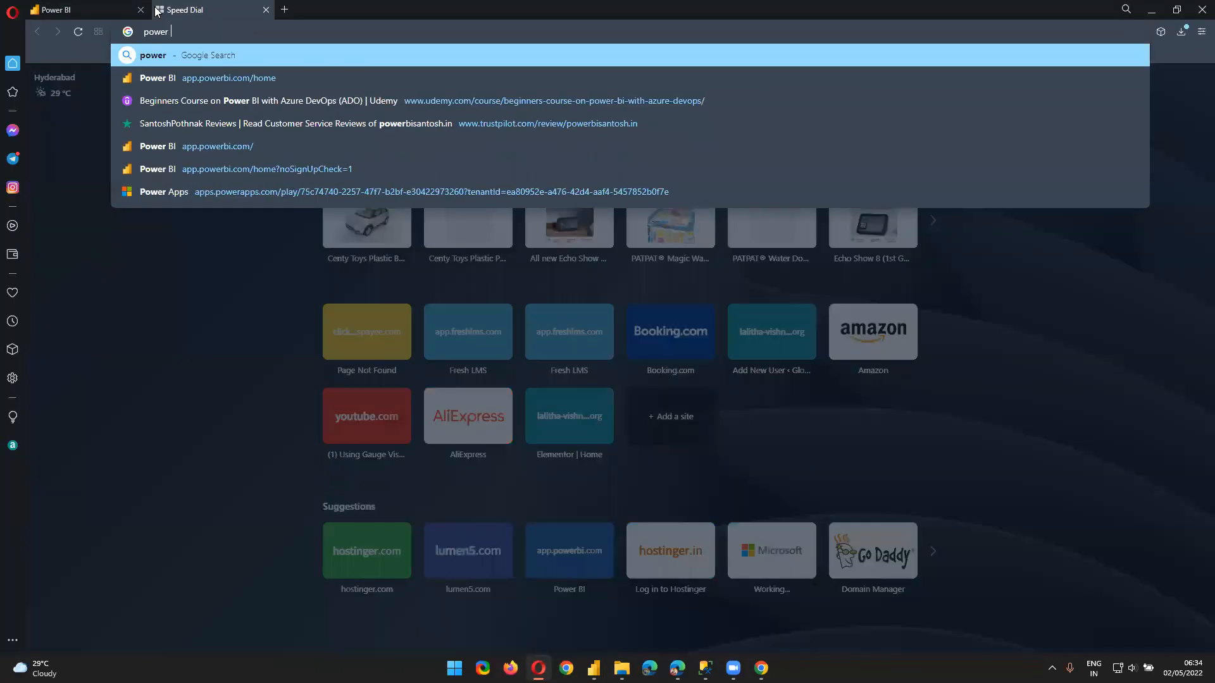
pyautogui.write('bi gateway')
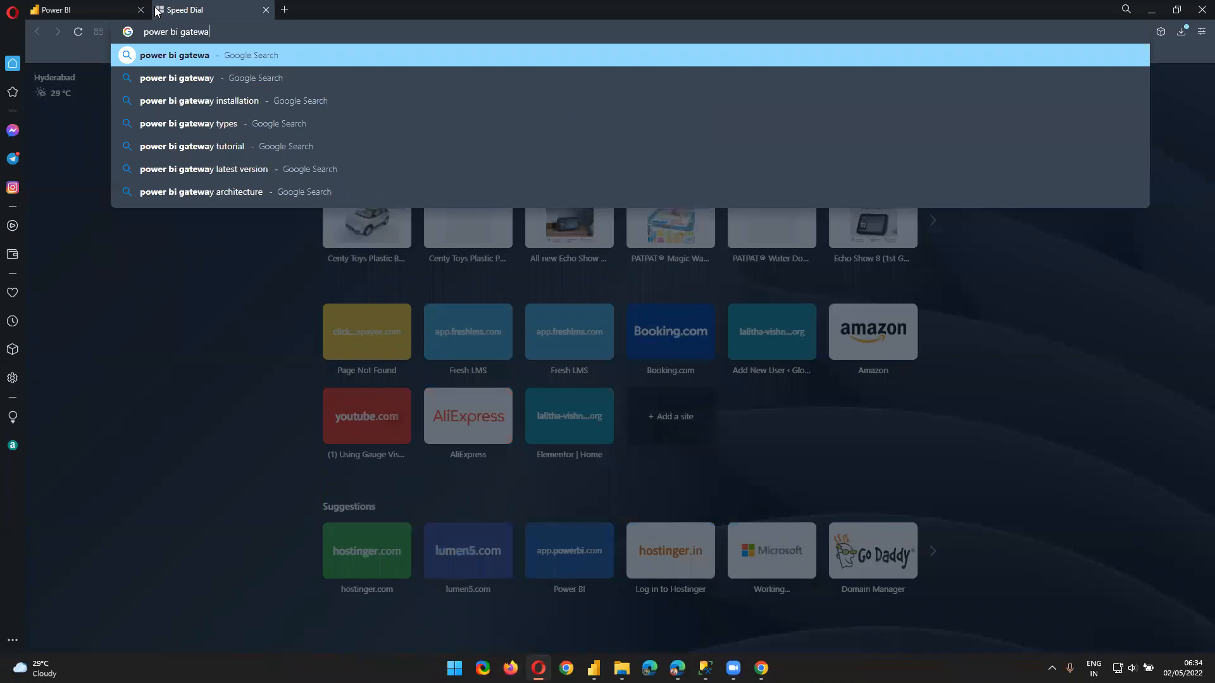
pyautogui.press('Return')
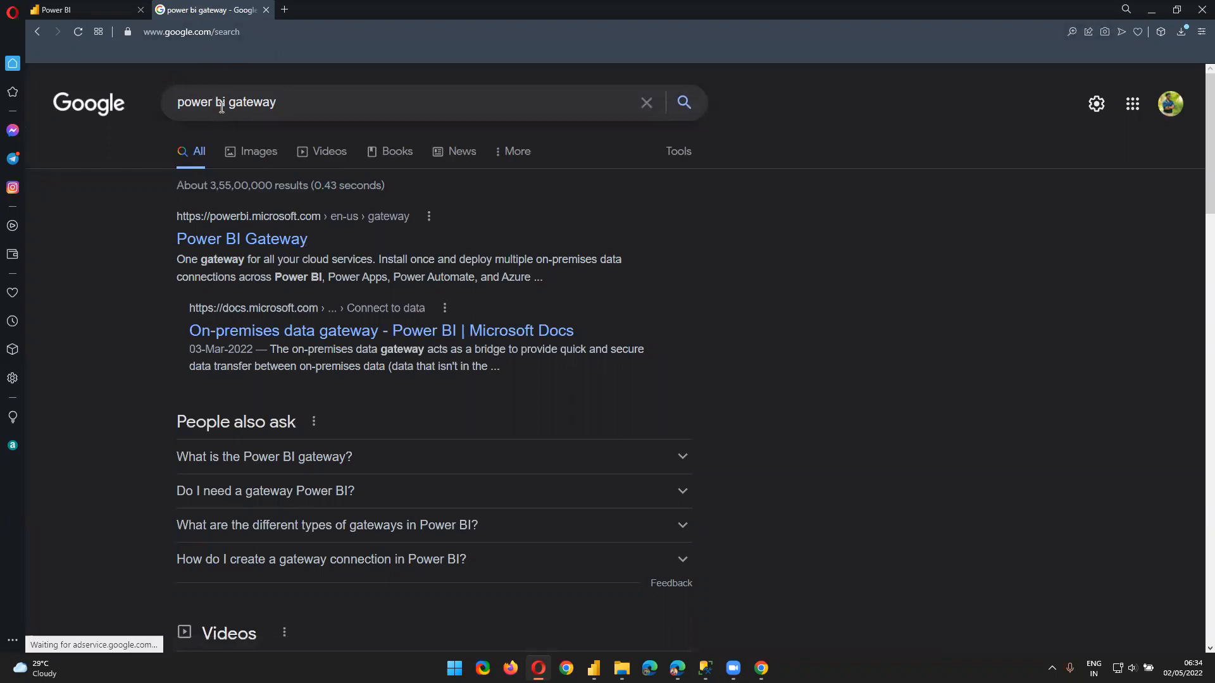
# Search Google for 'download power bi' and open the Microsoft Power BI Downloads result
pyautogui.write('dwon')
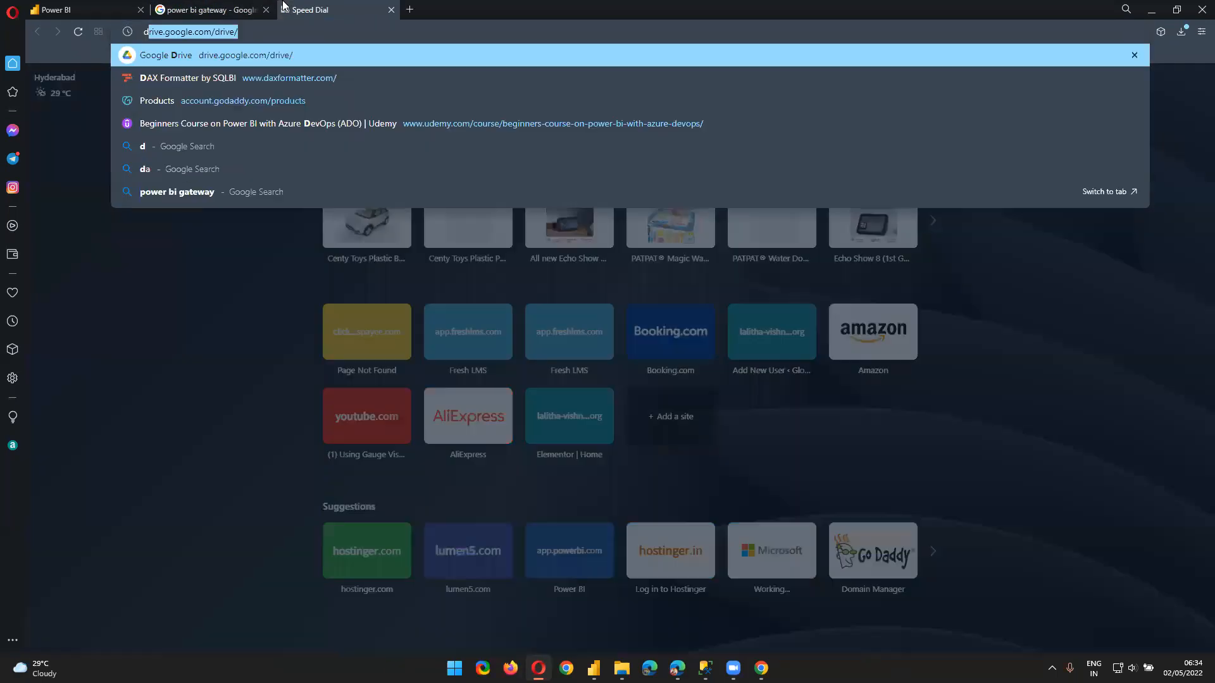
pyautogui.press('BackSpace')
pyautogui.press('BackSpace')
pyautogui.press('BackSpace')
pyautogui.write('ownload power bi')
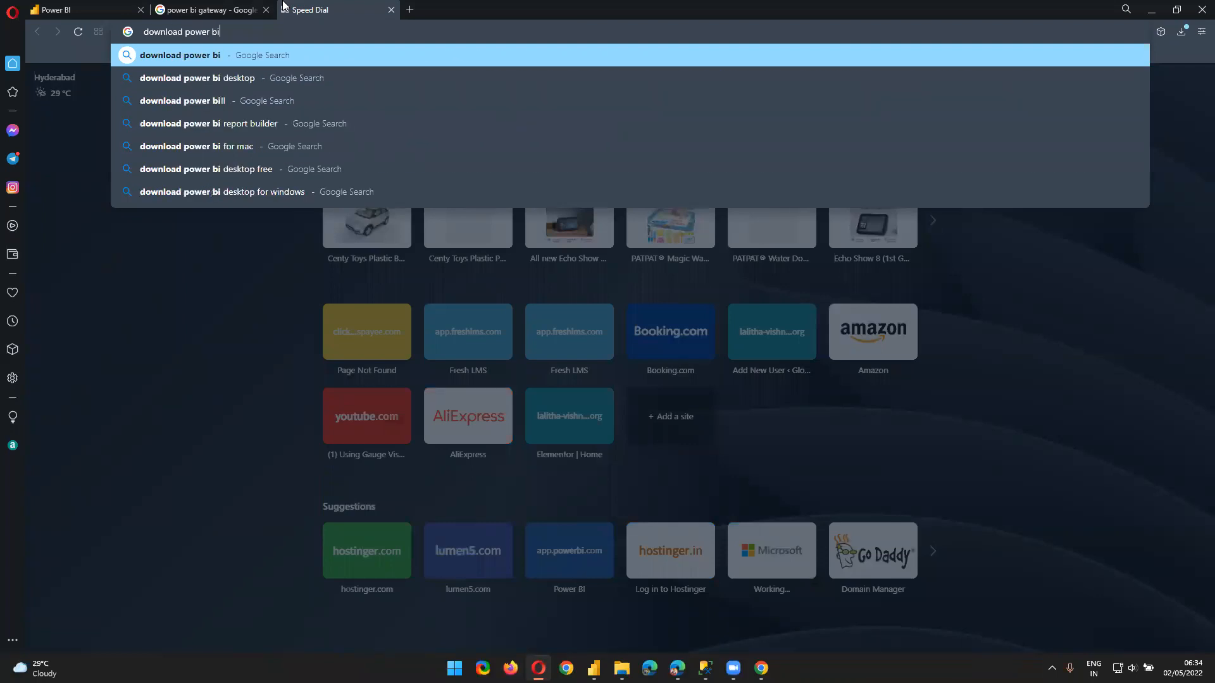
pyautogui.press('Return')
pyautogui.click(273, 243)
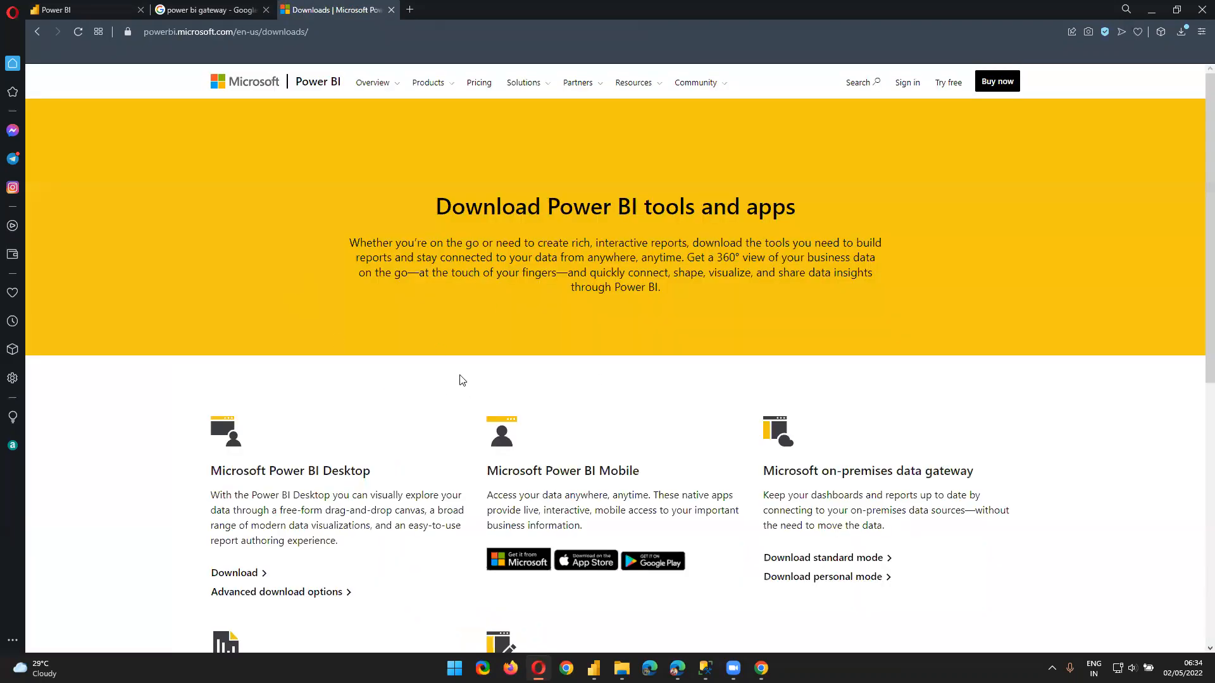
# Scroll to the product tiles and highlight the on-premises data gateway description
pyautogui.scroll(-3, 461, 380)
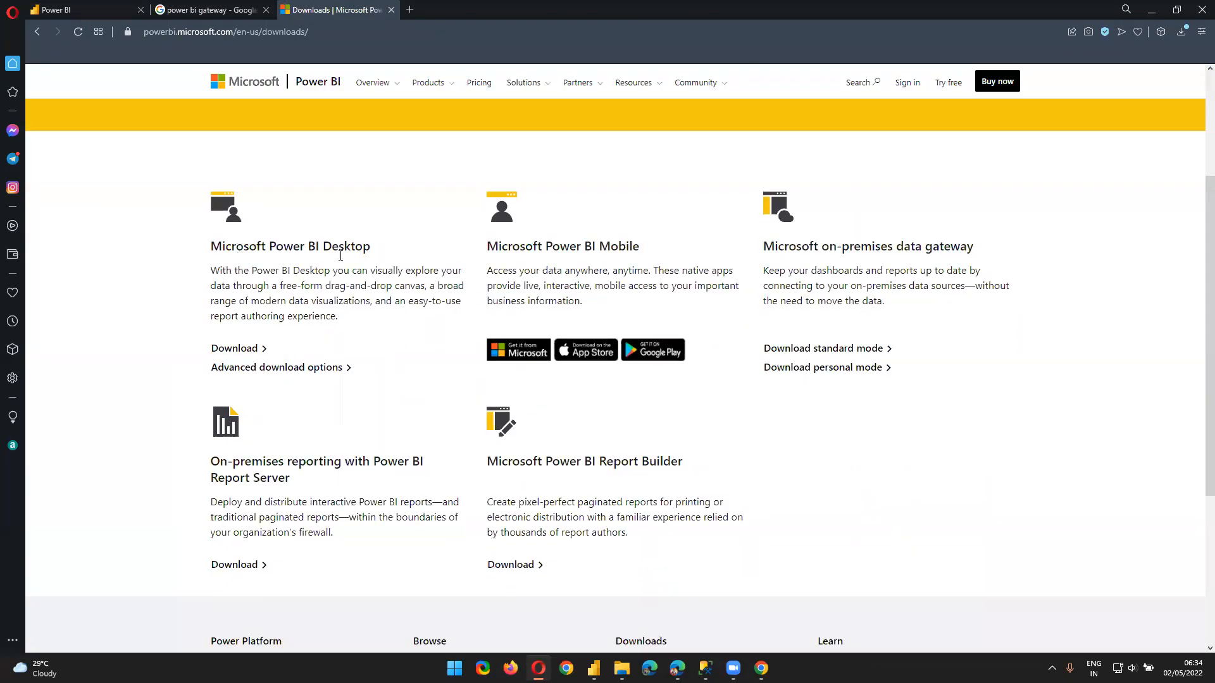
pyautogui.moveTo(545, 248); pyautogui.dragTo(627, 284)
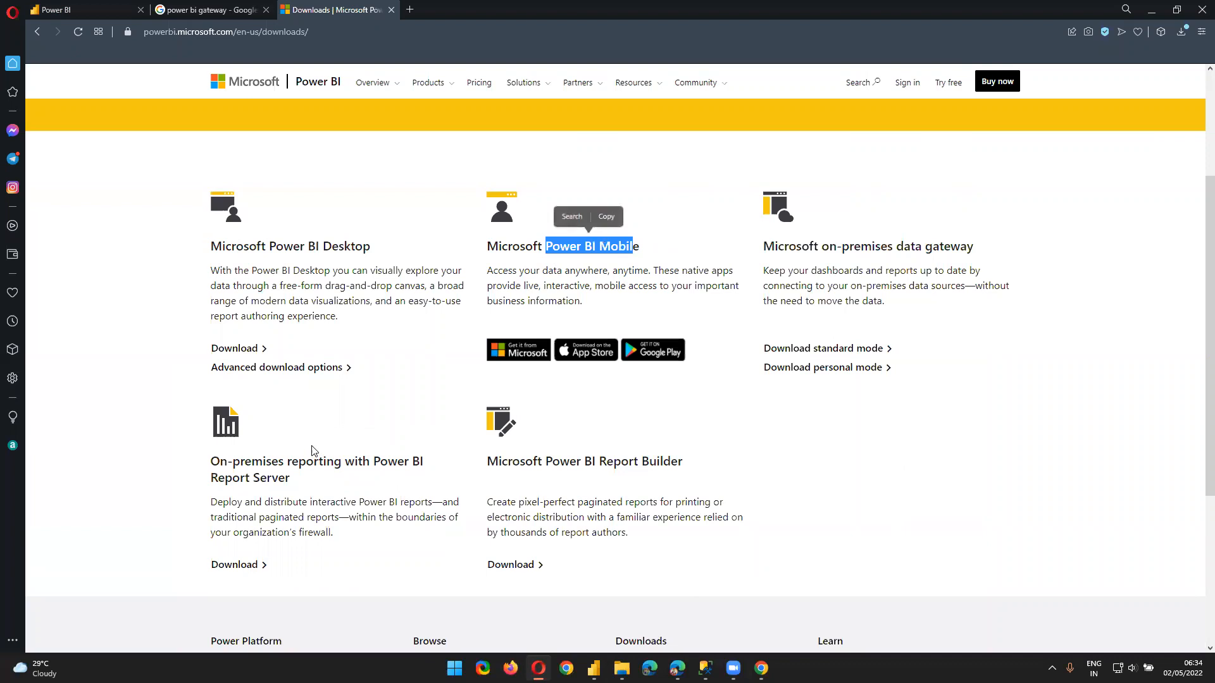
pyautogui.moveTo(762, 245); pyautogui.dragTo(1006, 379)
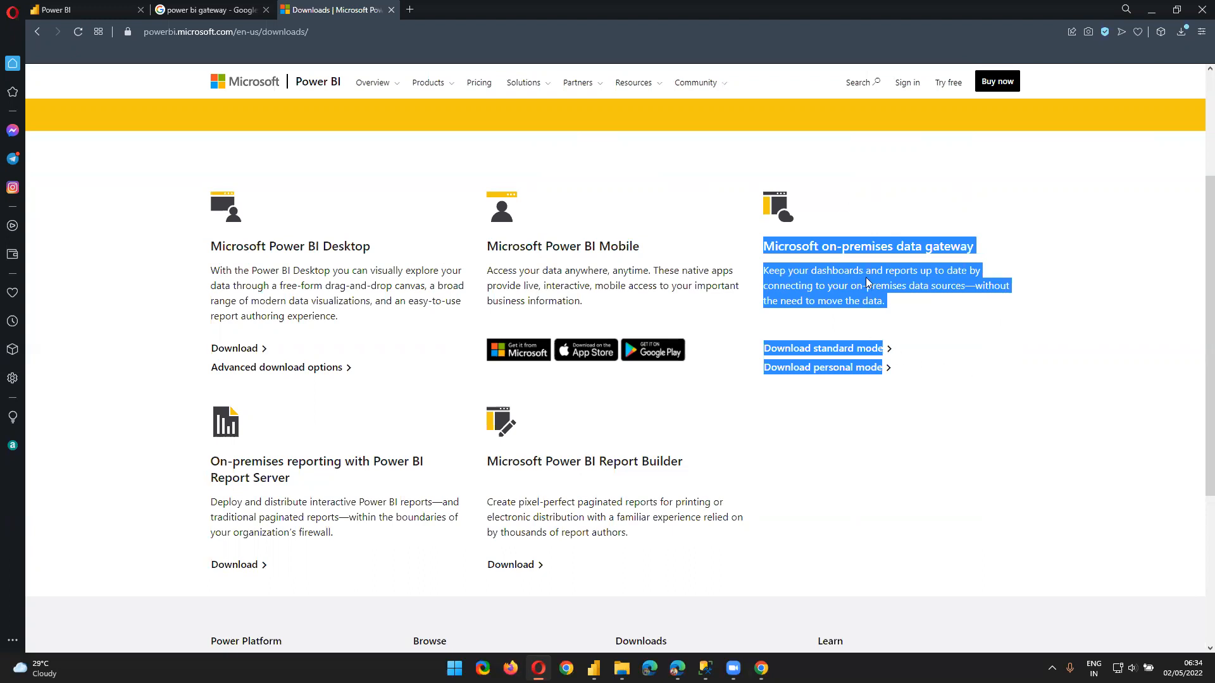
pyautogui.click(816, 289)
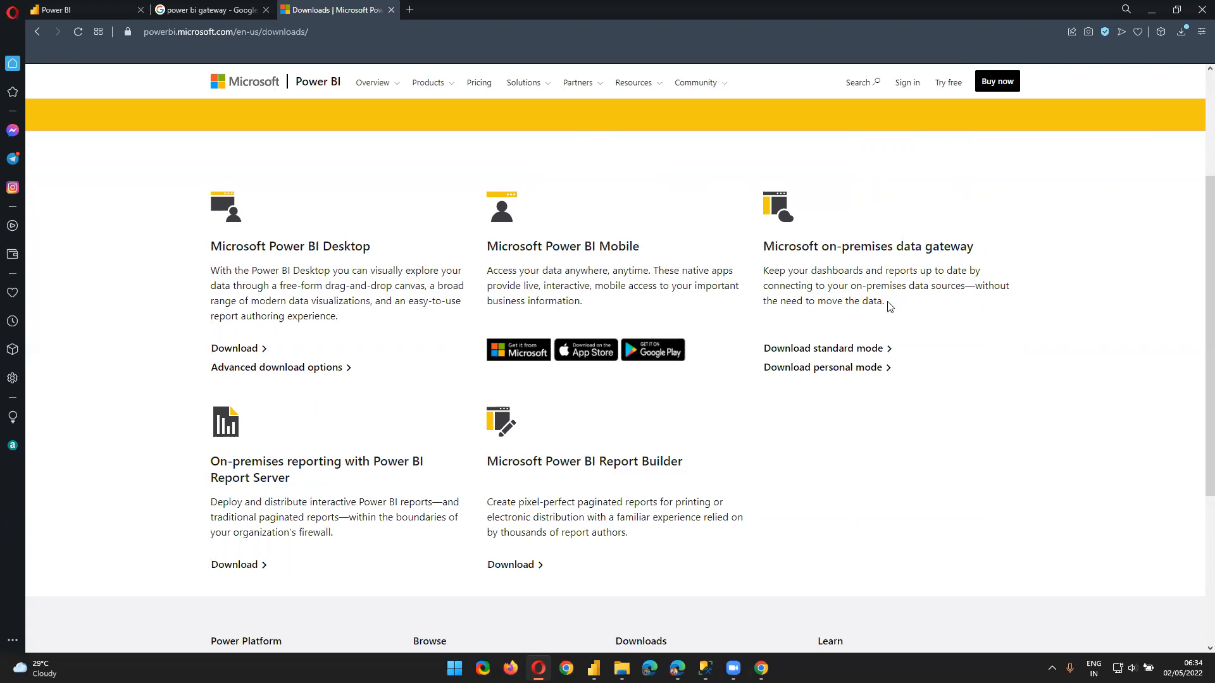
pyautogui.moveTo(982, 285); pyautogui.dragTo(998, 303)
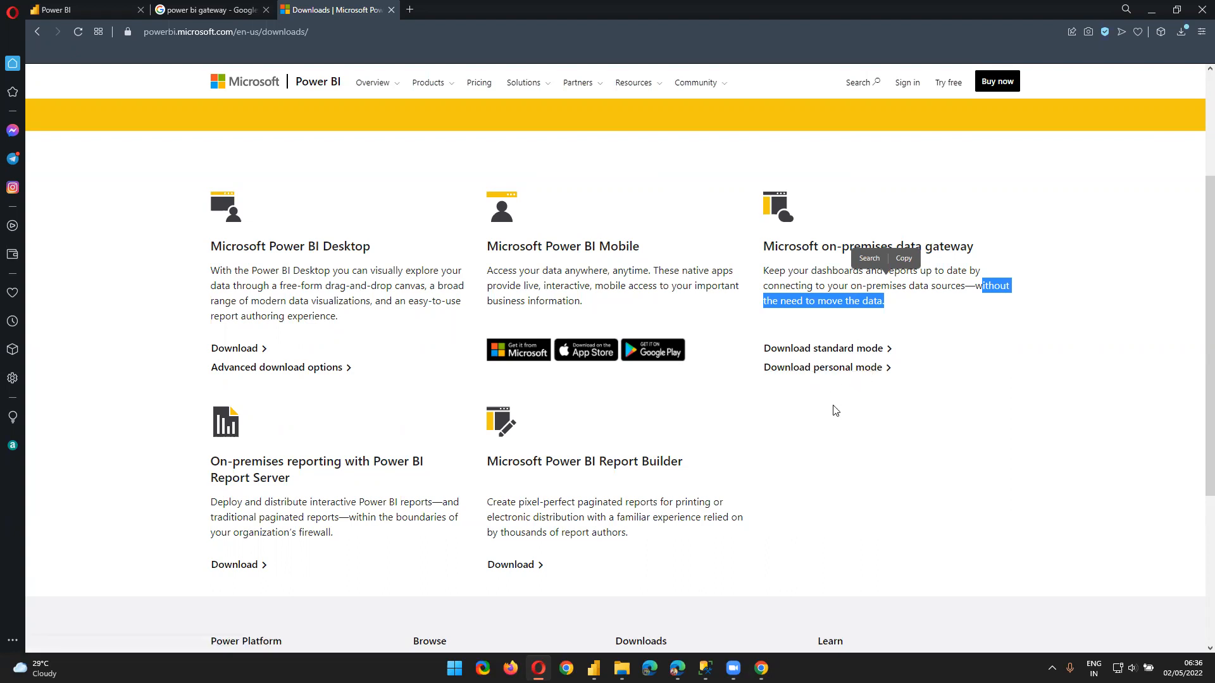
# From the 'power bi gateway' search results, open the Power BI Gateway product page
pyautogui.click(192, 7)
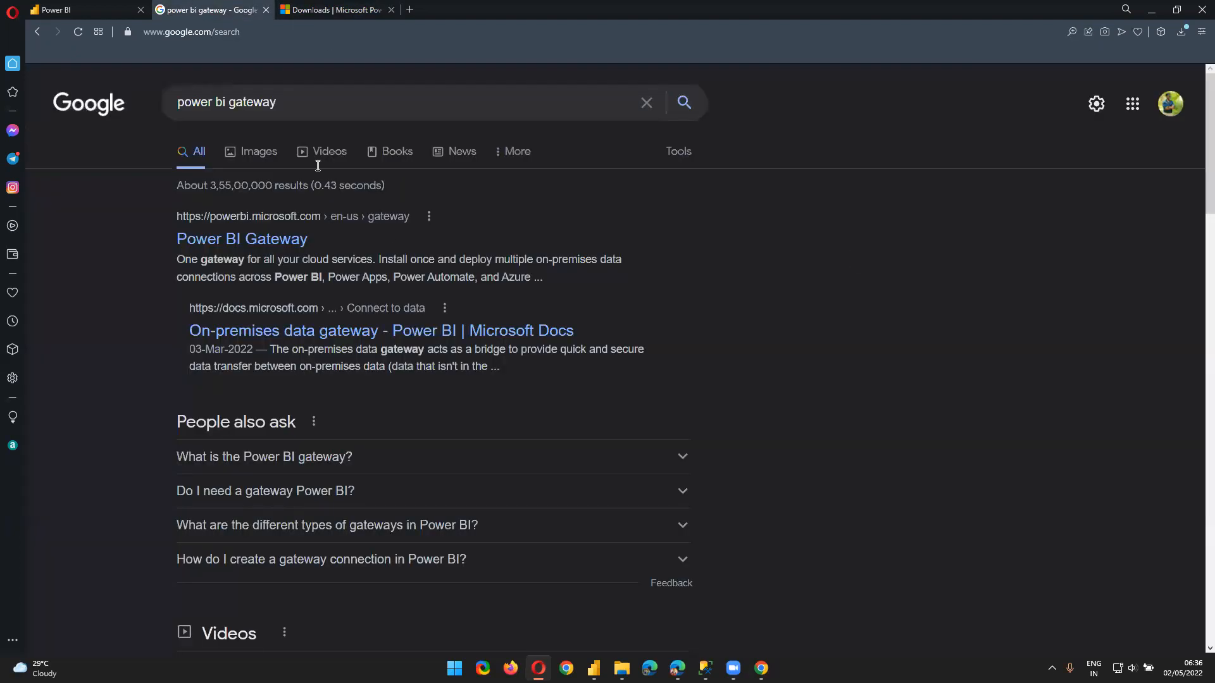
pyautogui.click(230, 249)
pyautogui.scroll(-3, 324, 340)
pyautogui.scroll(3, 334, 347)
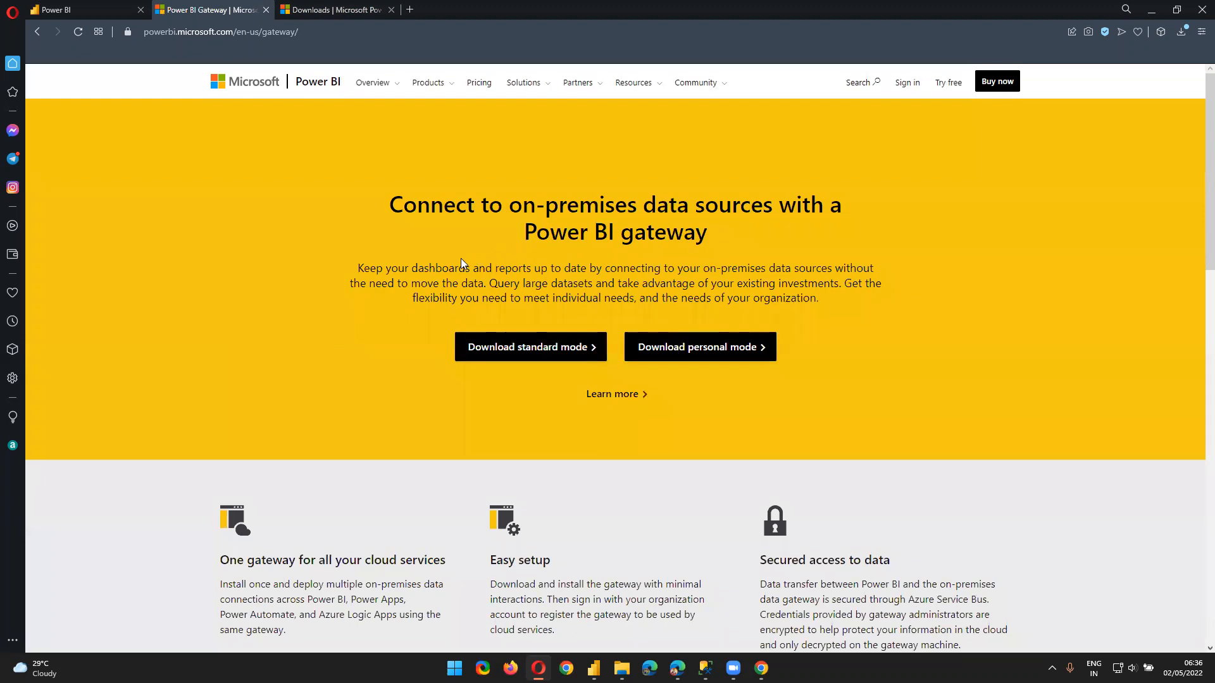
pyautogui.scroll(-3, 362, 485)
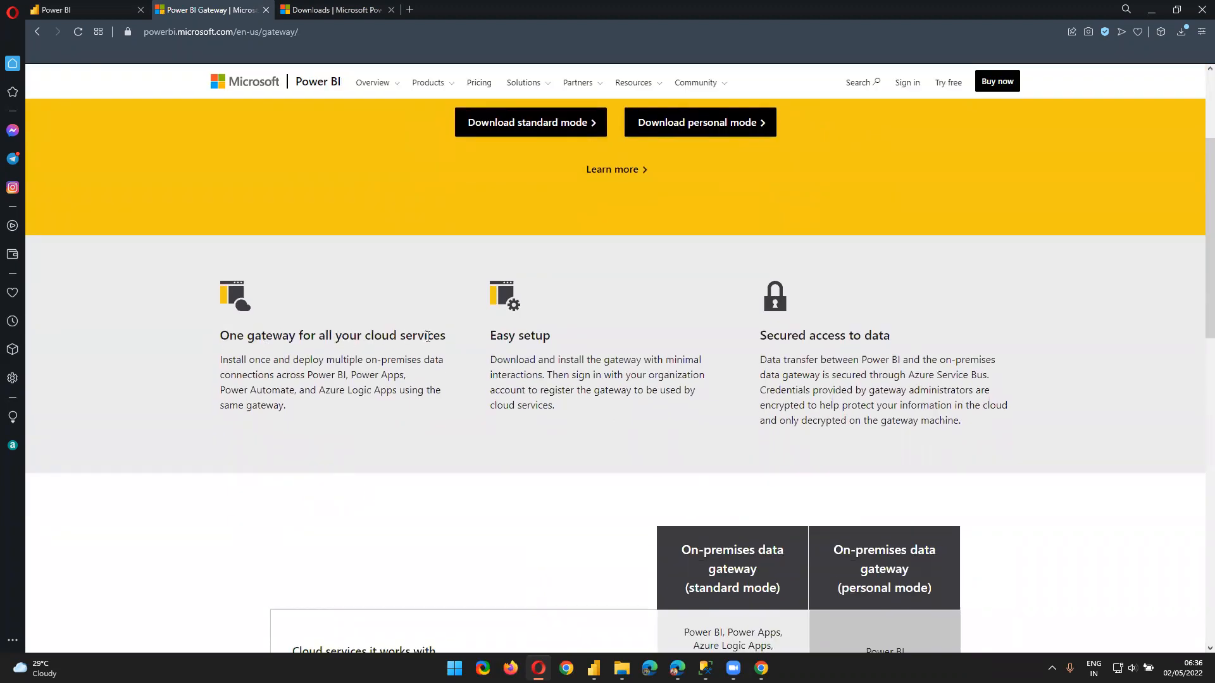
# Highlight the one-gateway text covering Power BI, Power Apps and other cloud services
pyautogui.moveTo(312, 360); pyautogui.dragTo(402, 375)
pyautogui.click(310, 376)
pyautogui.moveTo(308, 376)
pyautogui.mouseDown()
pyautogui.moveTo(352, 377)
pyautogui.moveTo(309, 378)
pyautogui.mouseUp()
pyautogui.moveTo(350, 375); pyautogui.dragTo(407, 376)
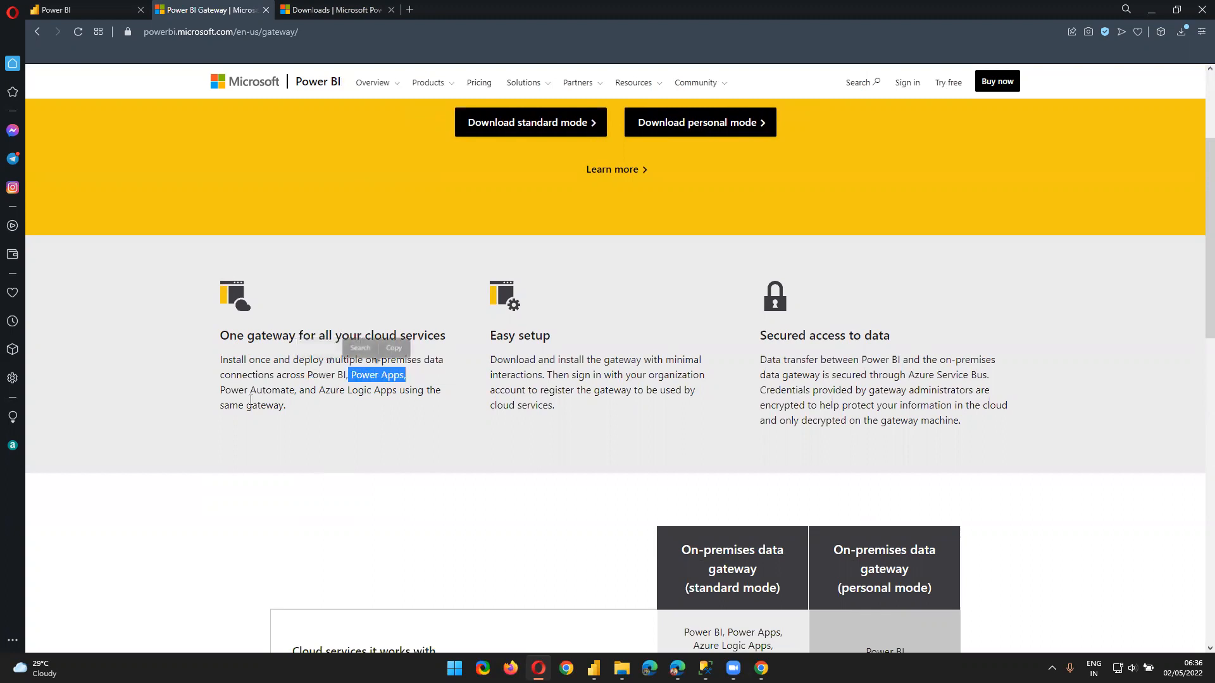
pyautogui.moveTo(226, 393); pyautogui.dragTo(288, 406)
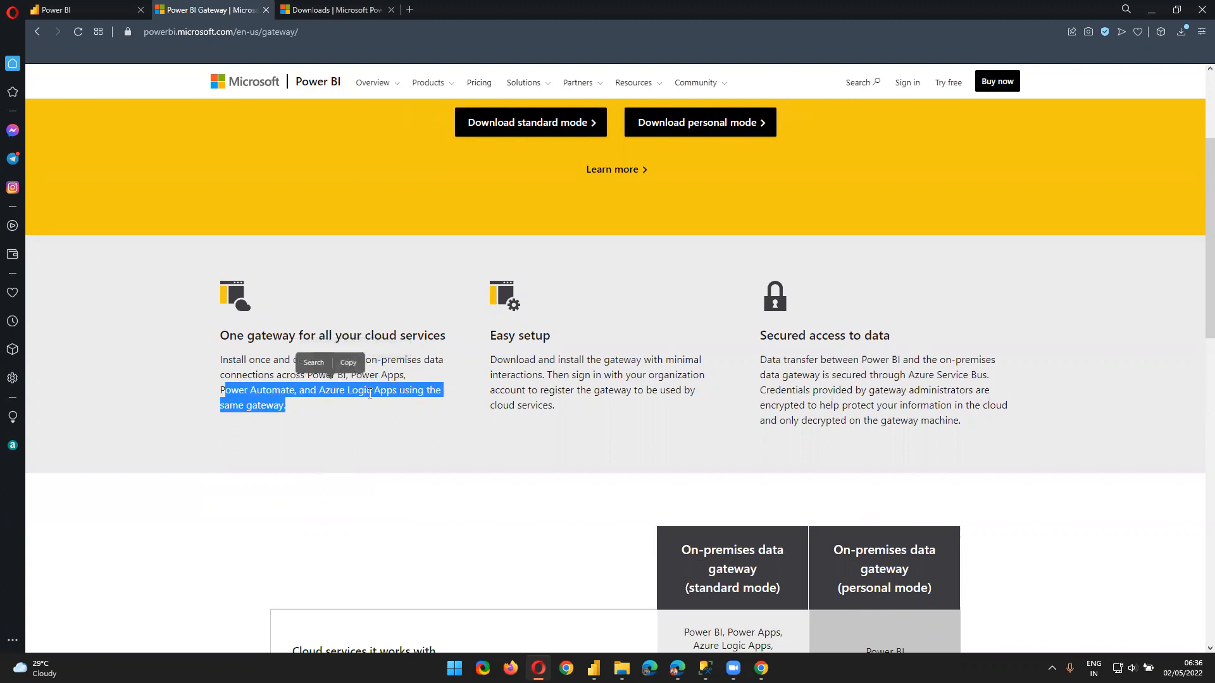
pyautogui.click(309, 375)
pyautogui.moveTo(308, 376); pyautogui.dragTo(354, 400)
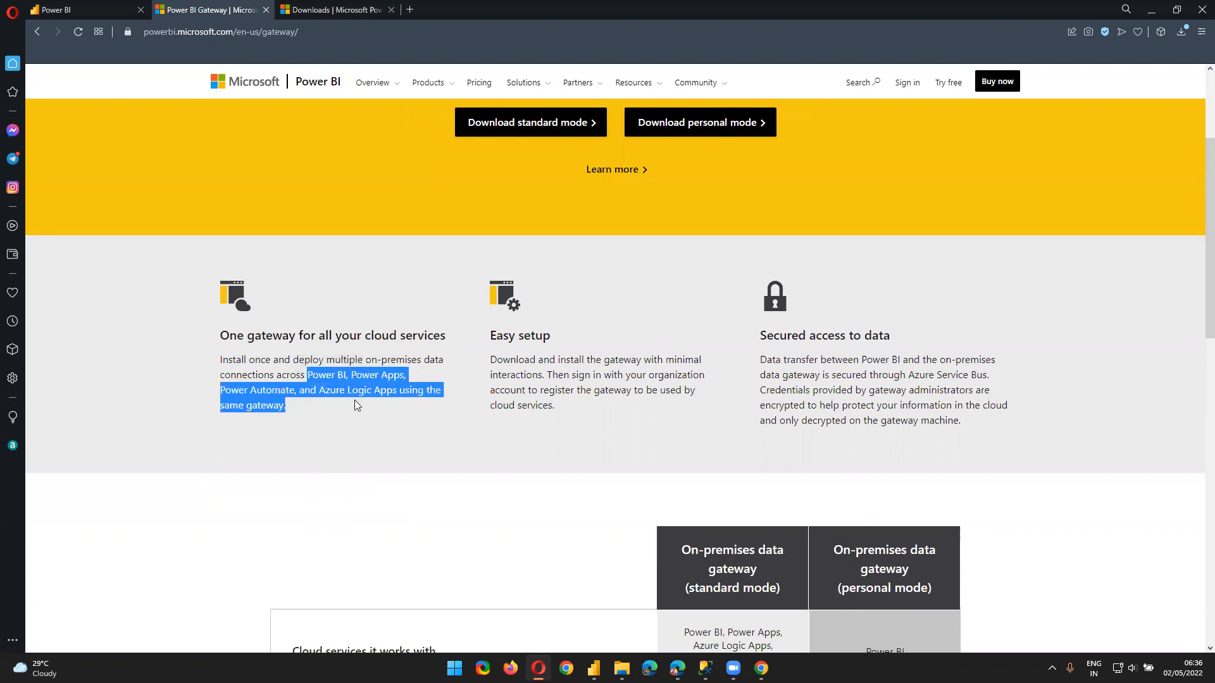
pyautogui.click(344, 391)
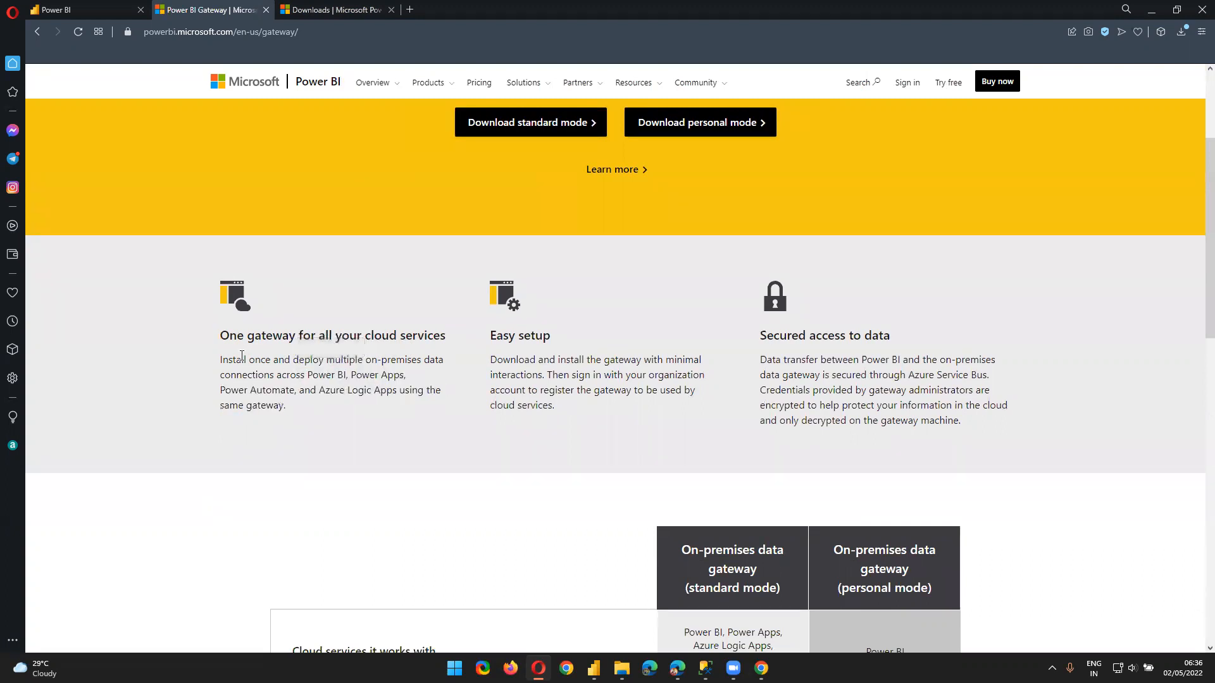
pyautogui.moveTo(224, 376); pyautogui.dragTo(296, 379)
pyautogui.scroll(1, 300, 381)
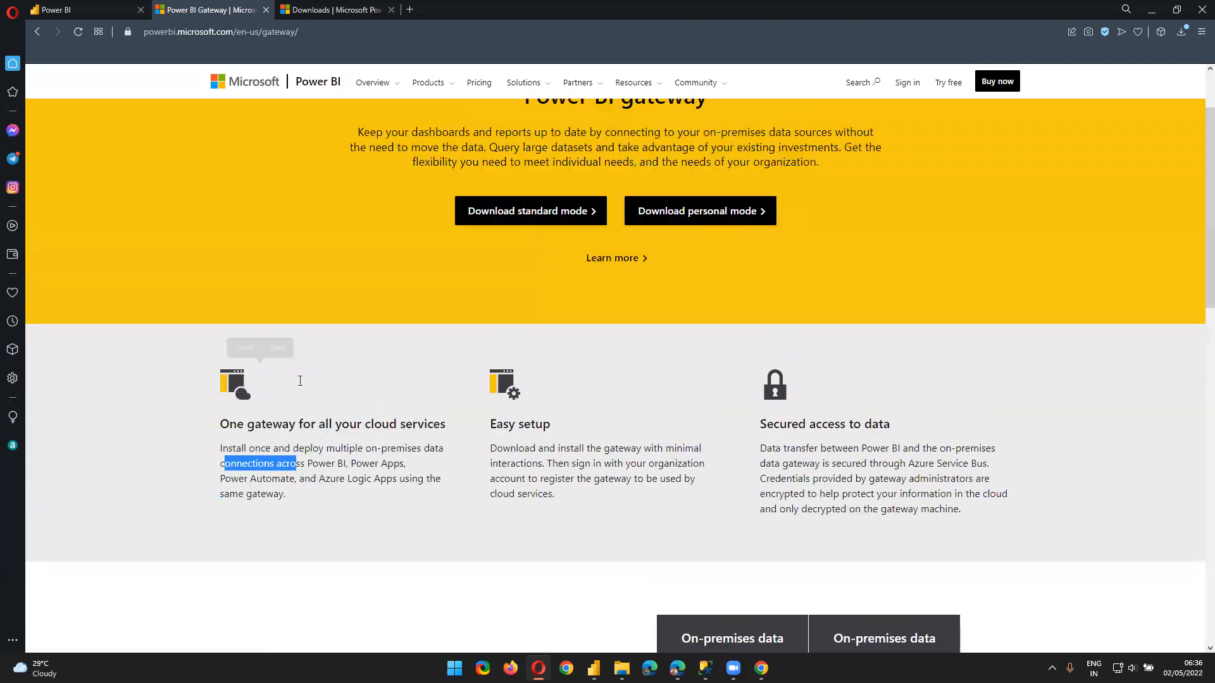
pyautogui.scroll(1, 309, 373)
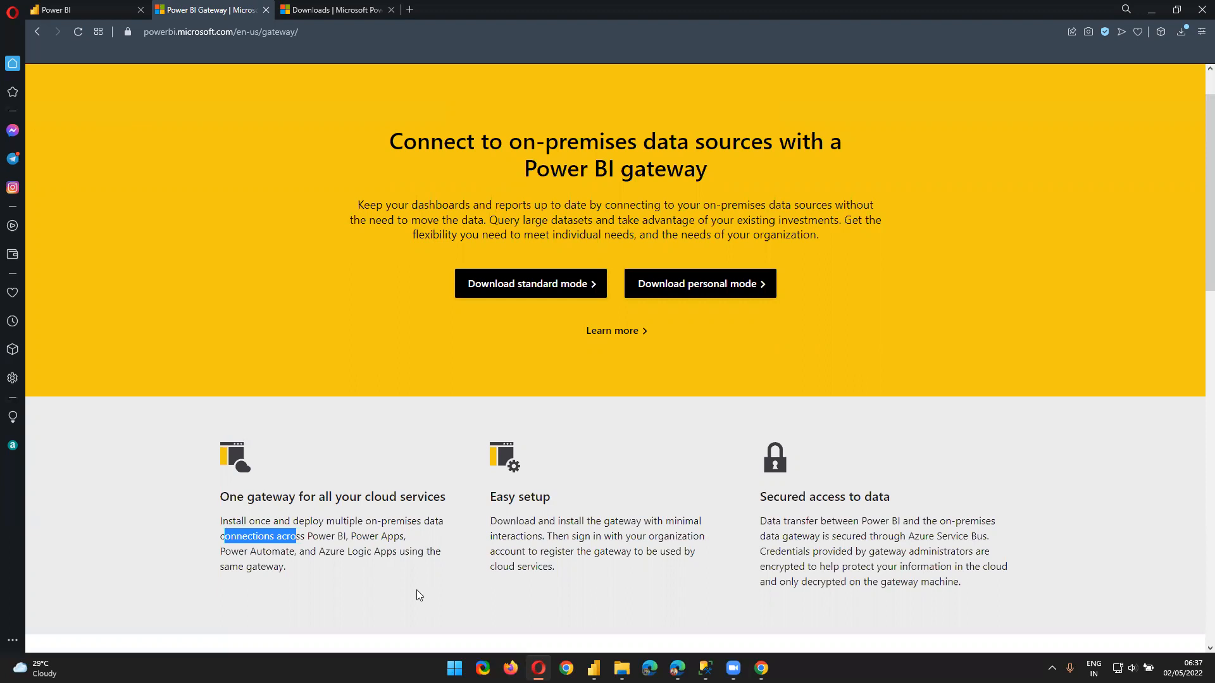
pyautogui.moveTo(218, 500); pyautogui.dragTo(329, 583)
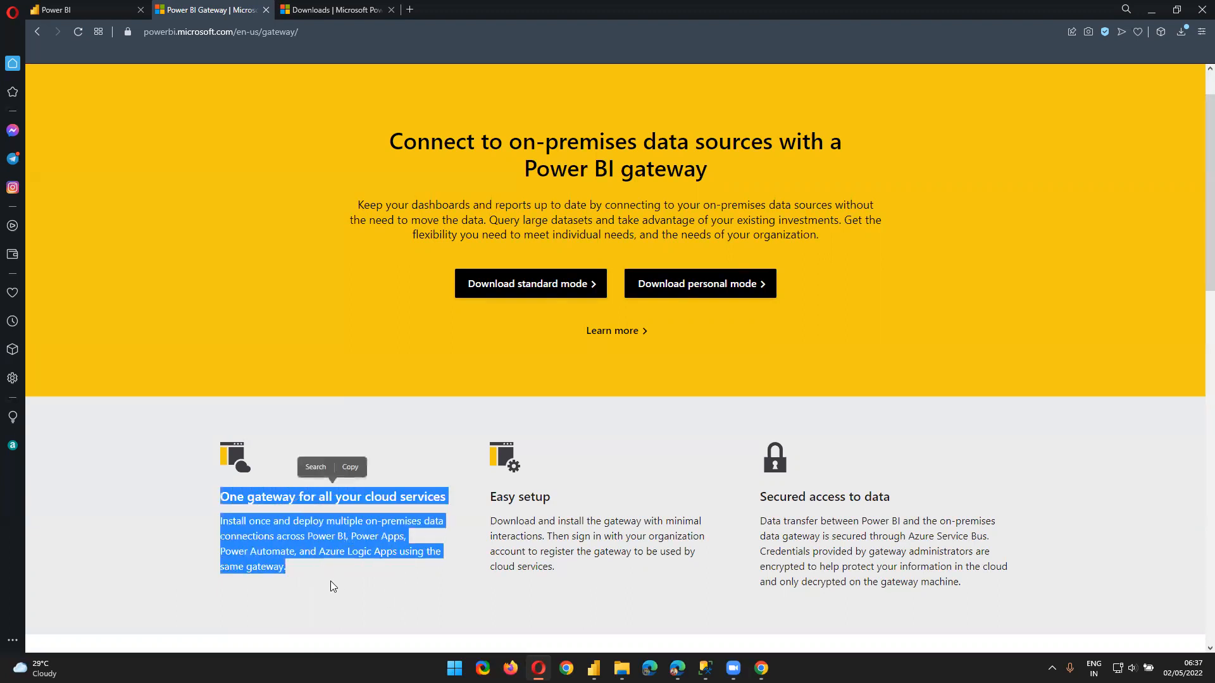
pyautogui.click(331, 581)
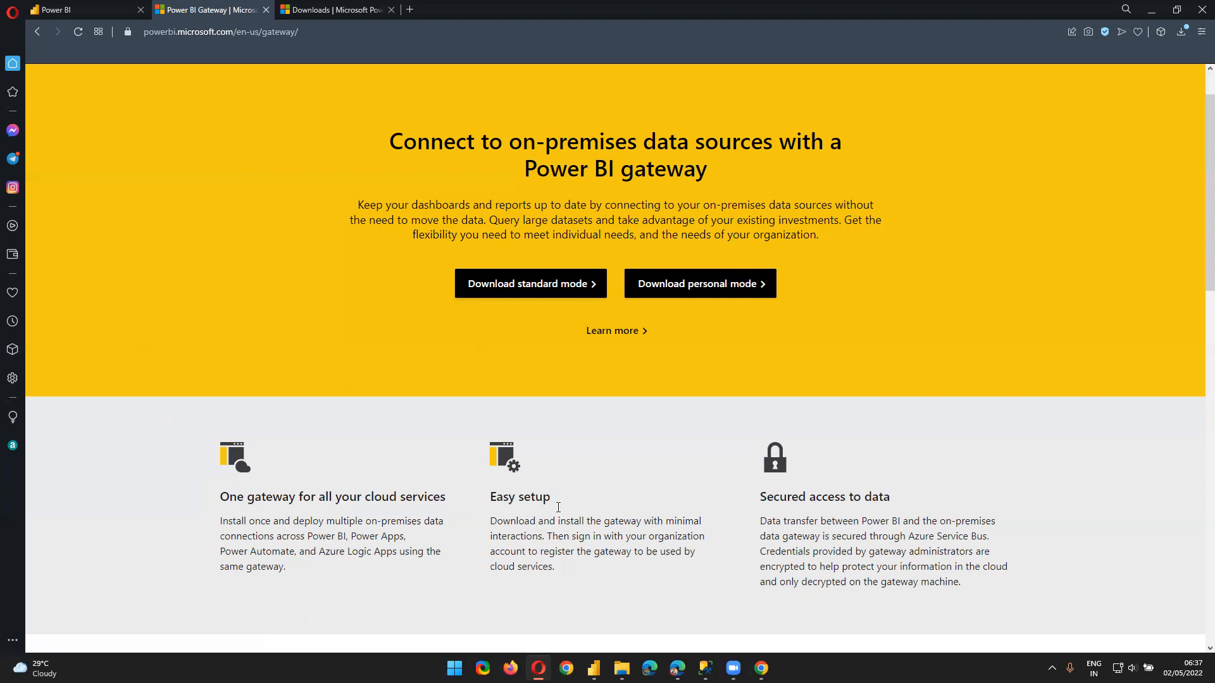
pyautogui.tripleClick(518, 520)
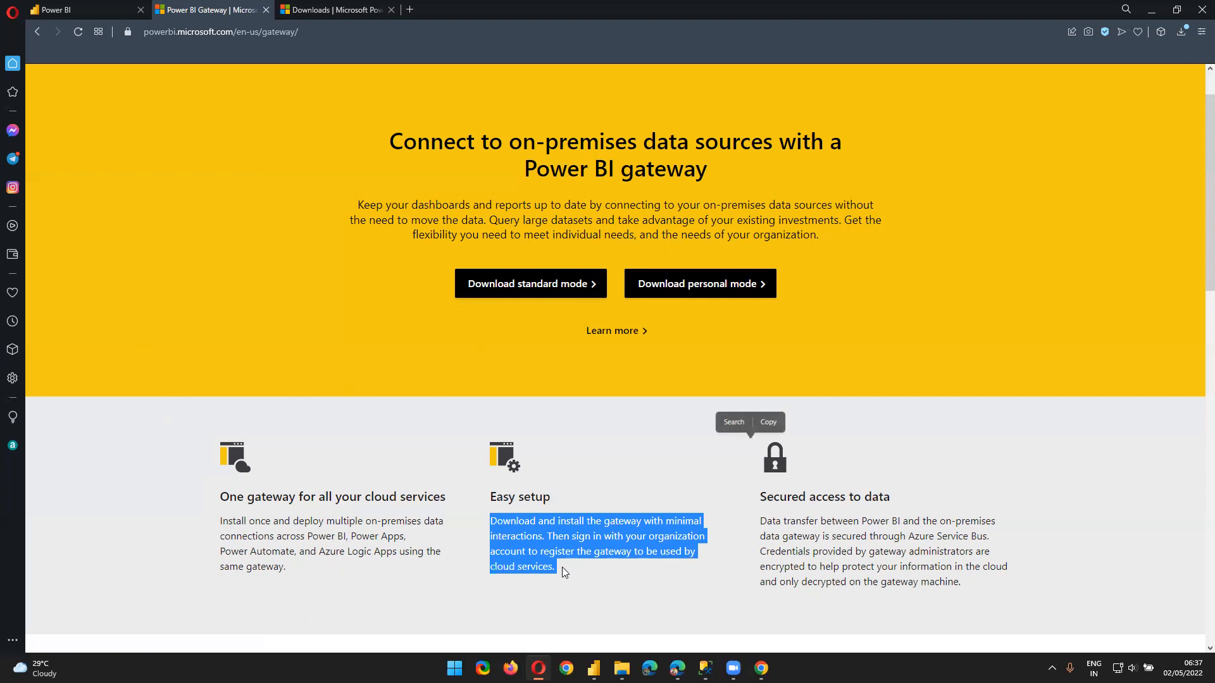
pyautogui.click(598, 561)
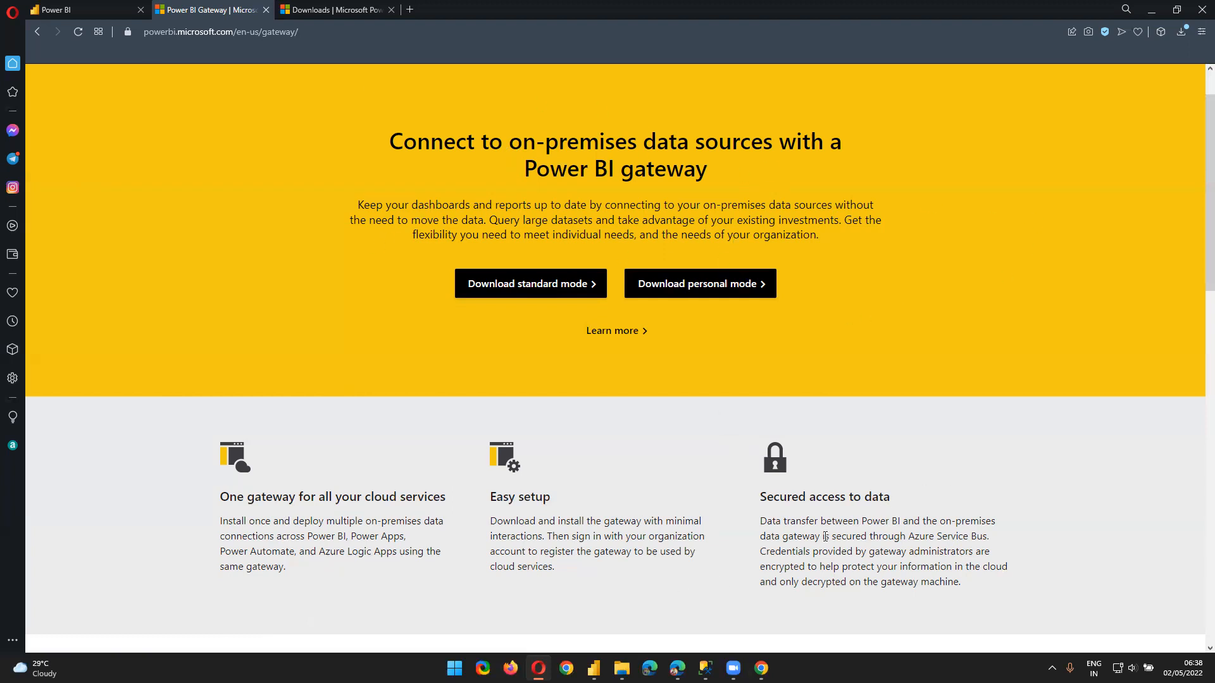
pyautogui.moveTo(823, 536); pyautogui.dragTo(993, 542)
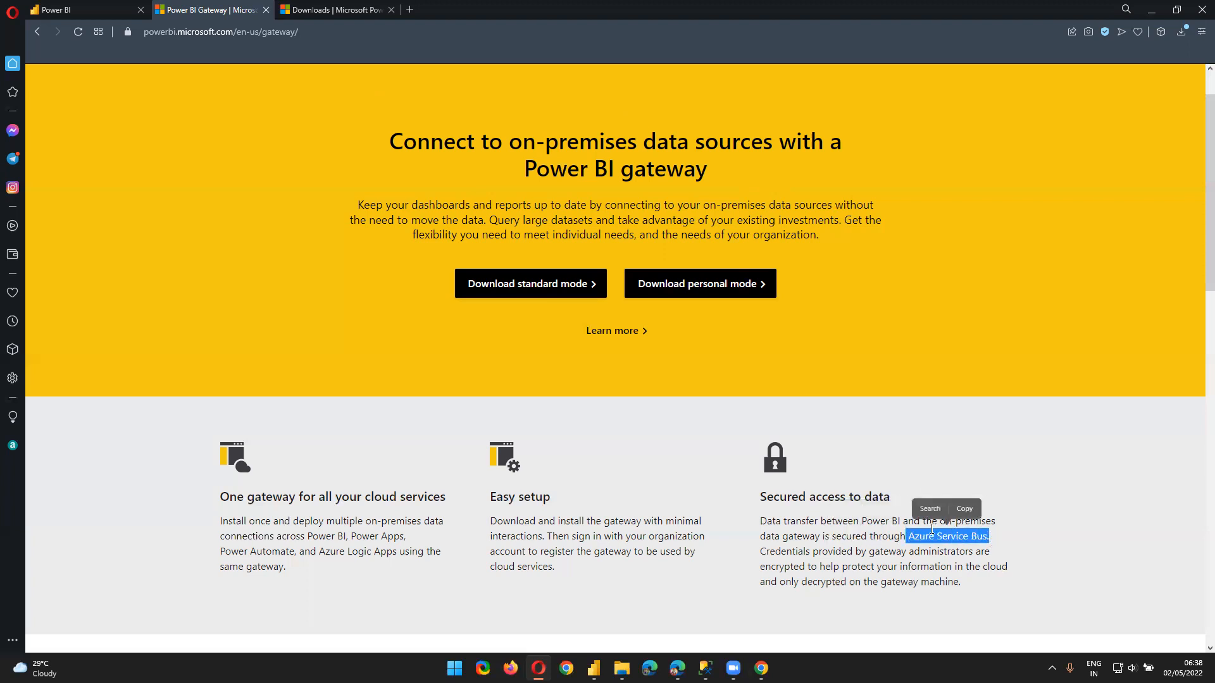
pyautogui.moveTo(939, 551); pyautogui.dragTo(937, 550)
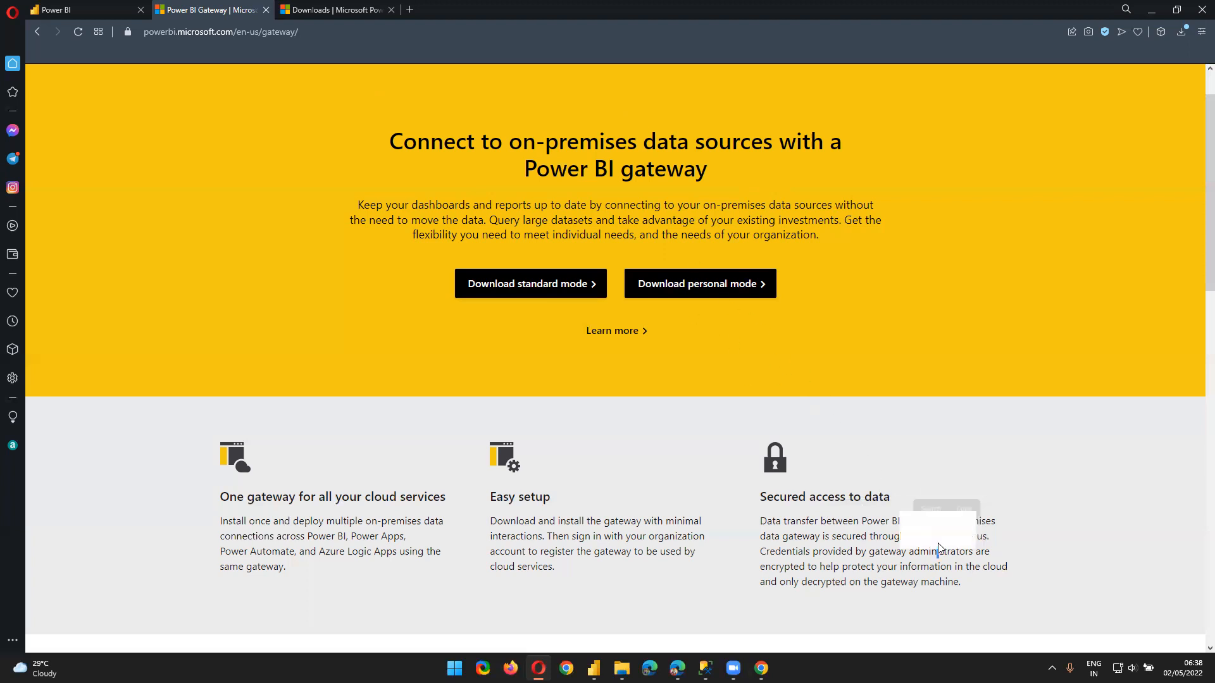
pyautogui.click(912, 540)
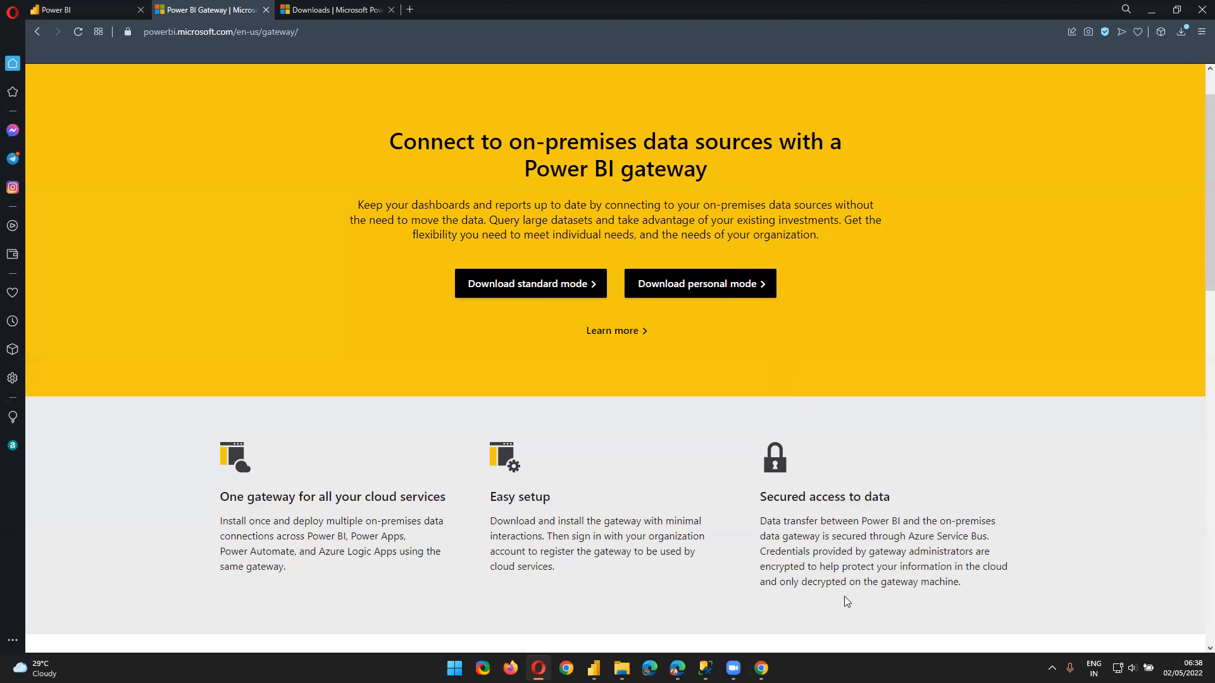
pyautogui.moveTo(961, 583); pyautogui.dragTo(757, 554)
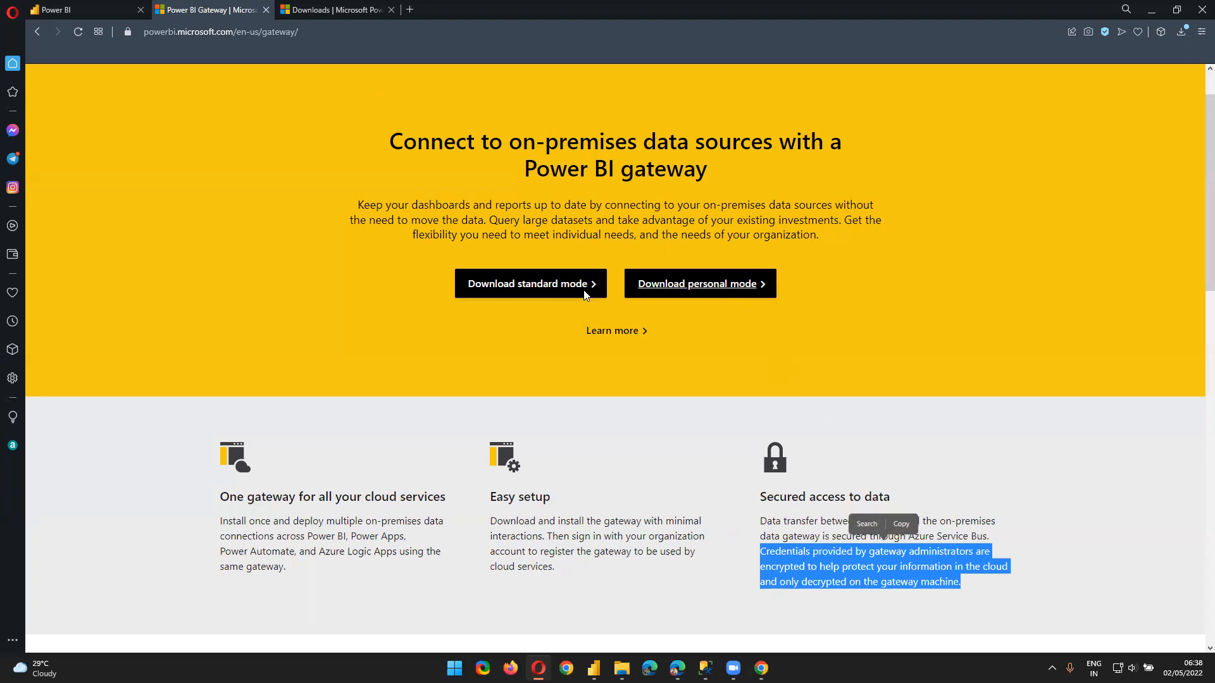
pyautogui.scroll(-3, 609, 436)
pyautogui.scroll(3, 595, 373)
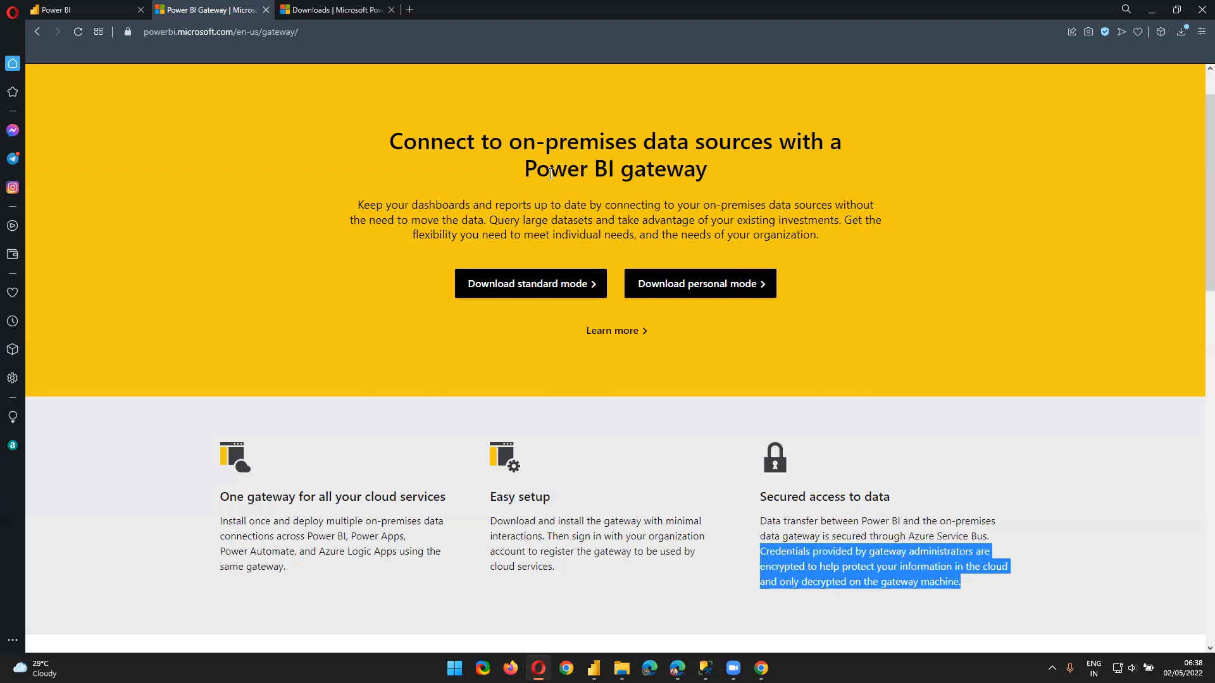
pyautogui.click(612, 334)
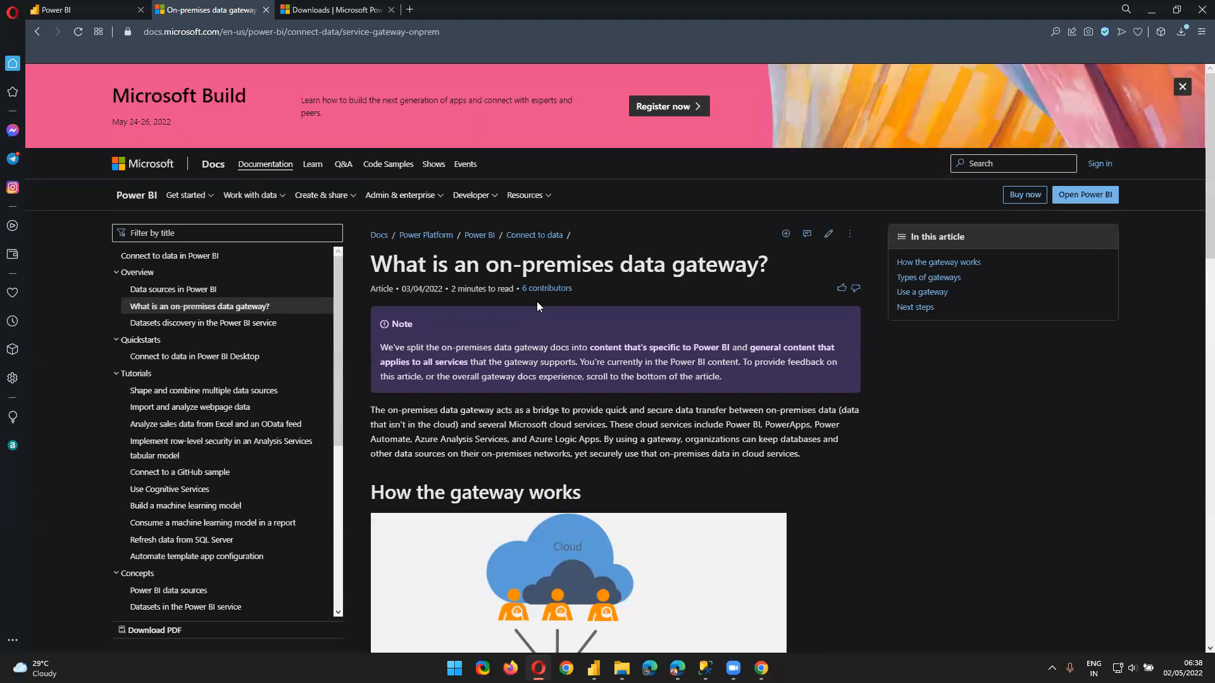
pyautogui.scroll(-4, 537, 307)
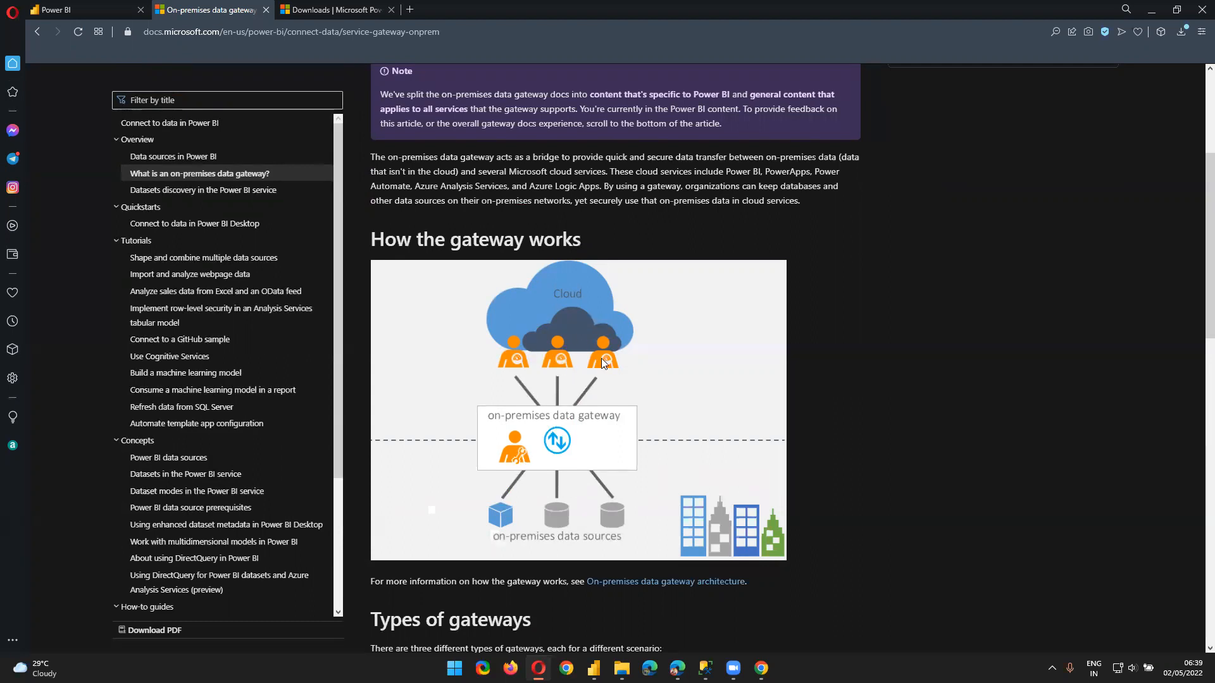
pyautogui.scroll(-5, 599, 363)
pyautogui.scroll(-3, 596, 372)
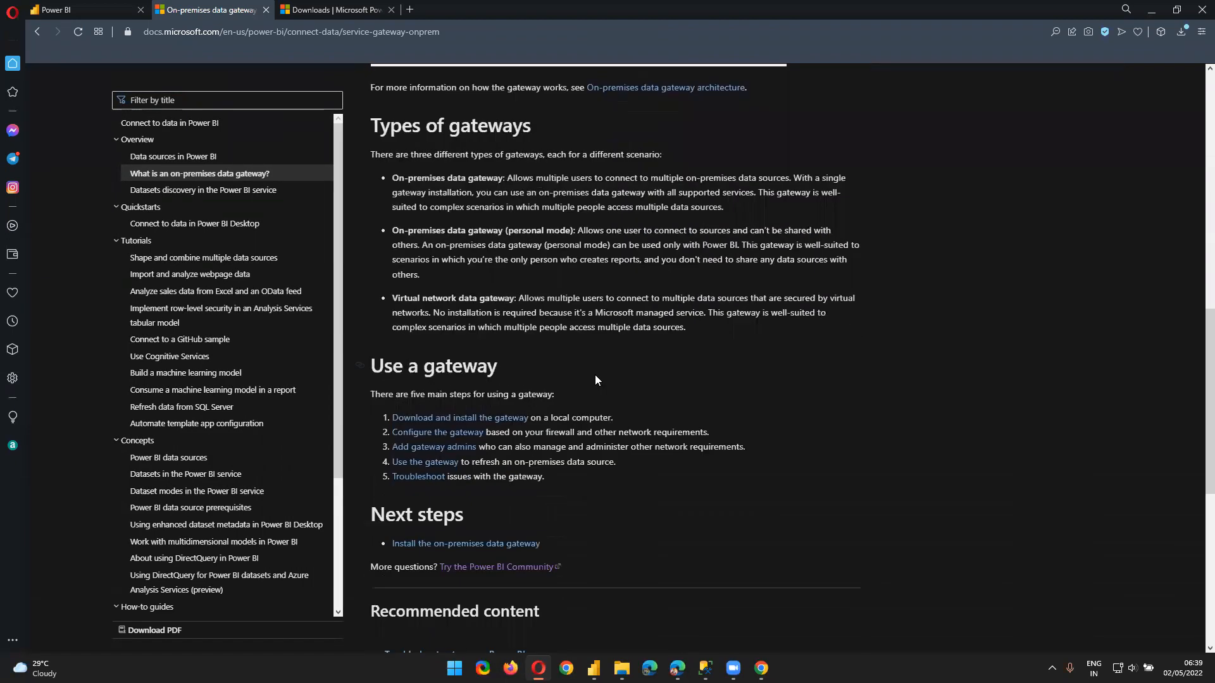
pyautogui.scroll(-7, 595, 377)
pyautogui.scroll(2, 593, 392)
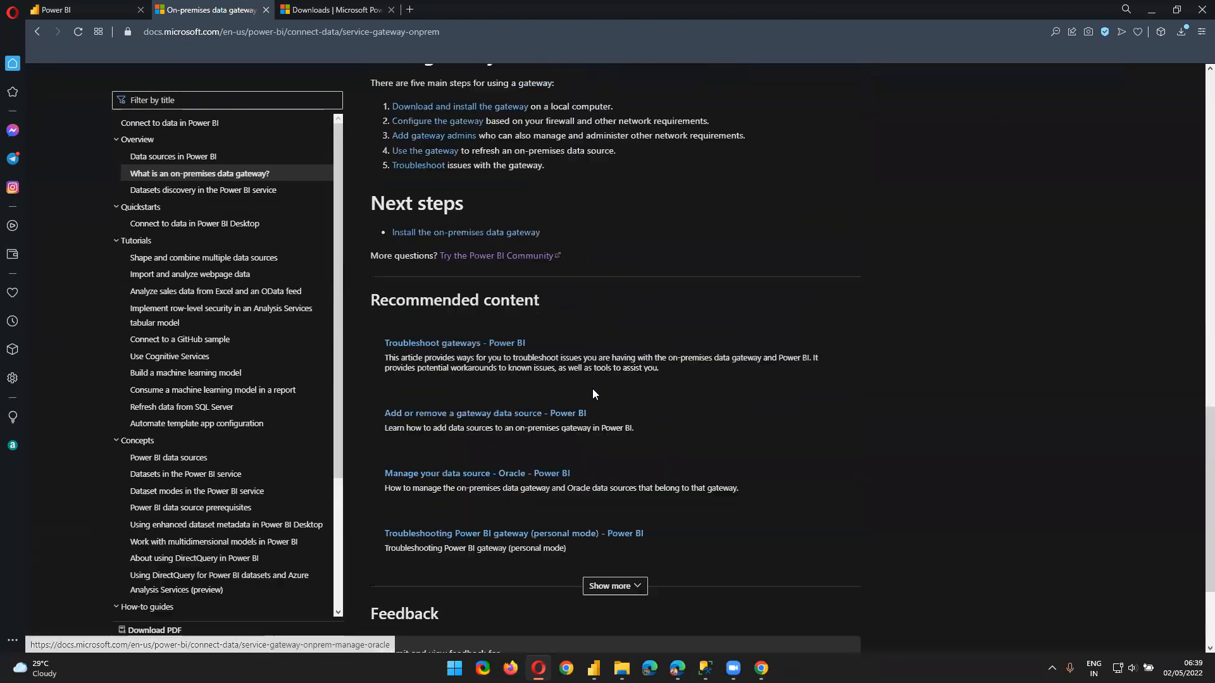
pyautogui.scroll(15, 592, 393)
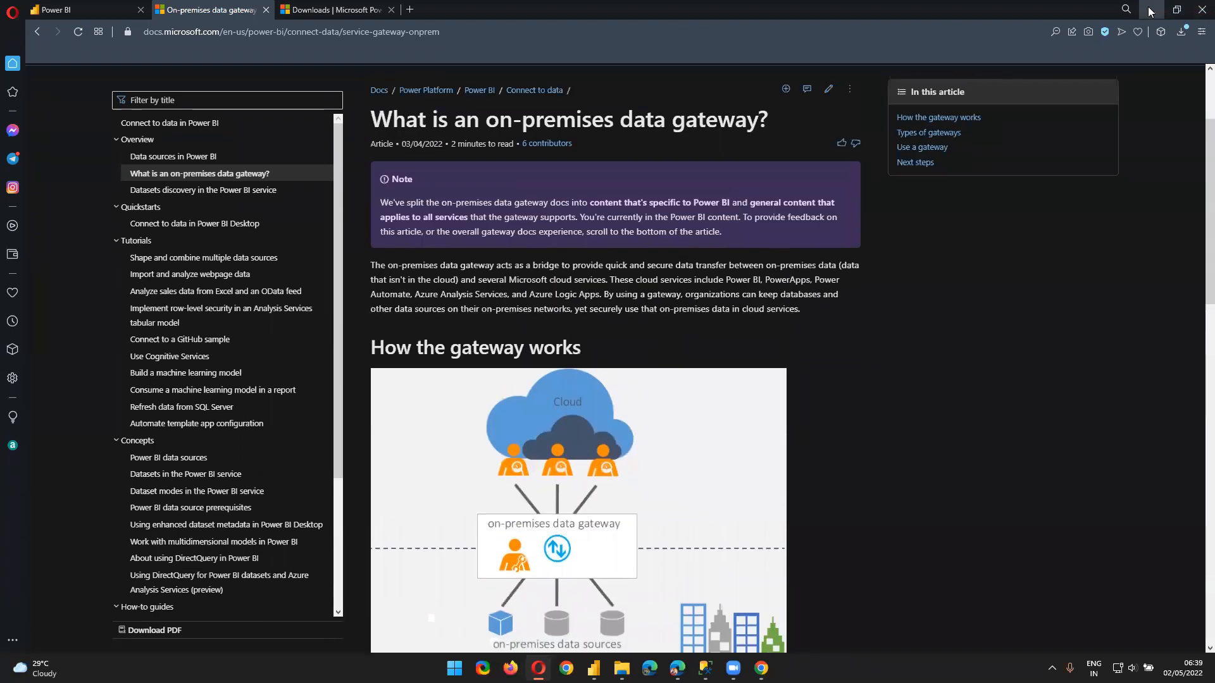
# Glance at the Power BI Desktop report, then choose the standard-mode gateway download
pyautogui.click(1150, 11)
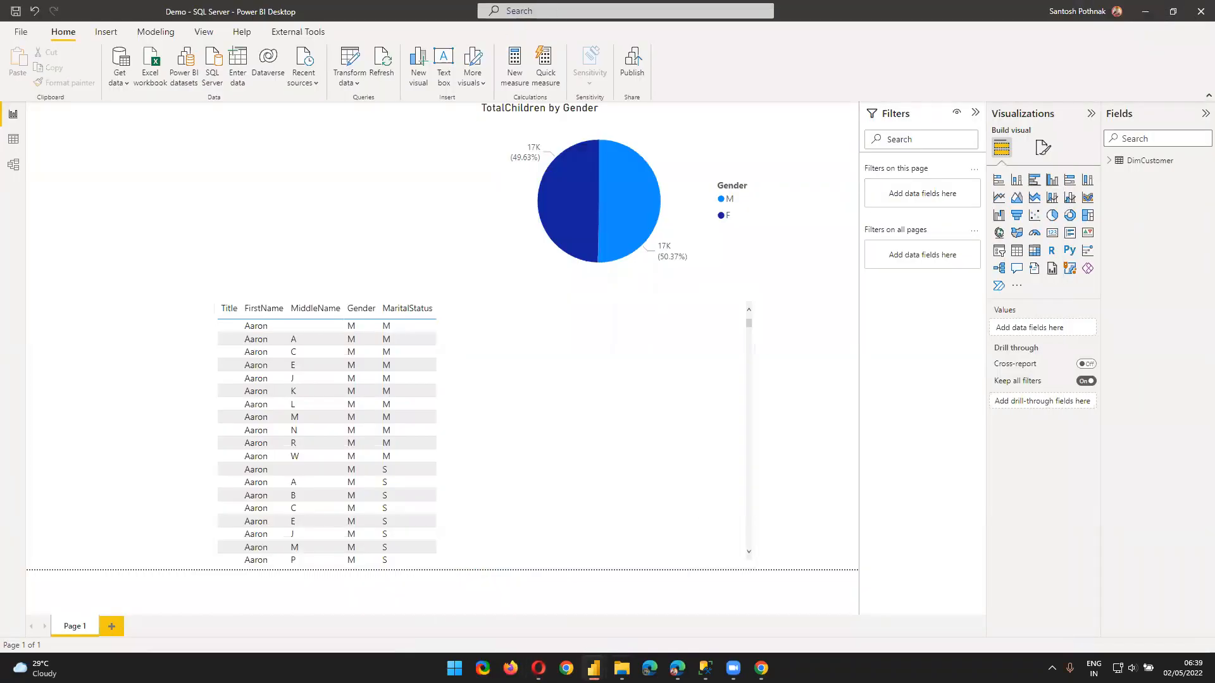
pyautogui.moveTo(539, 668)
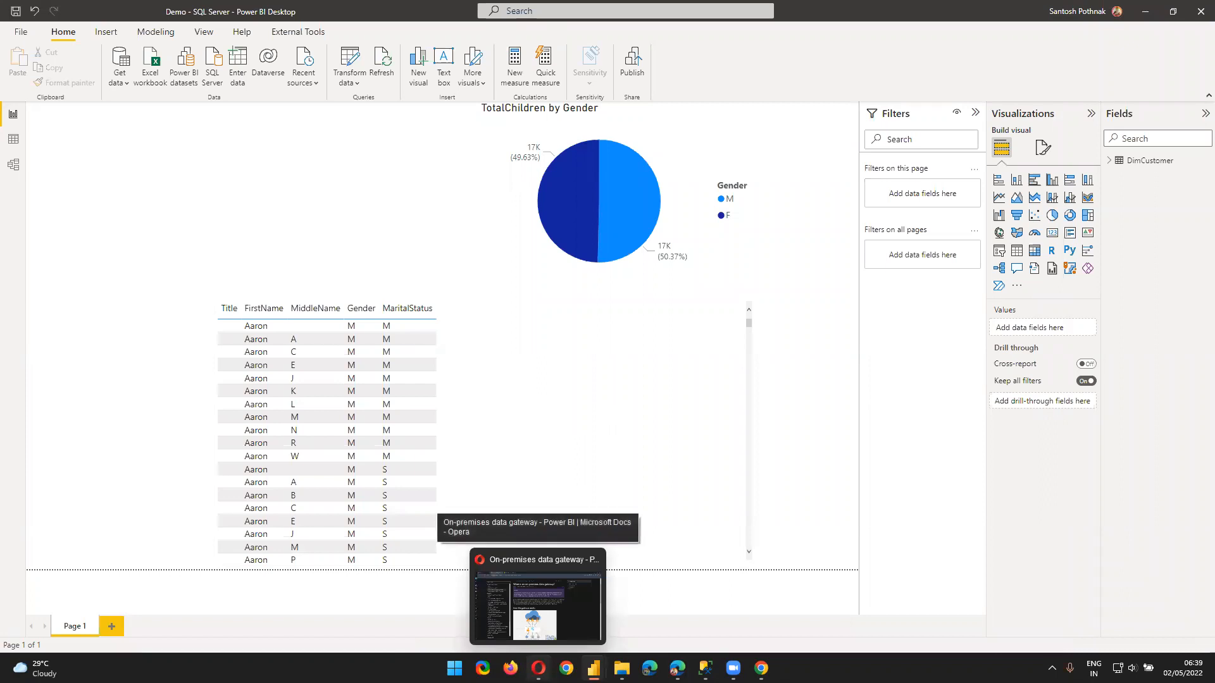
pyautogui.moveTo(761, 668)
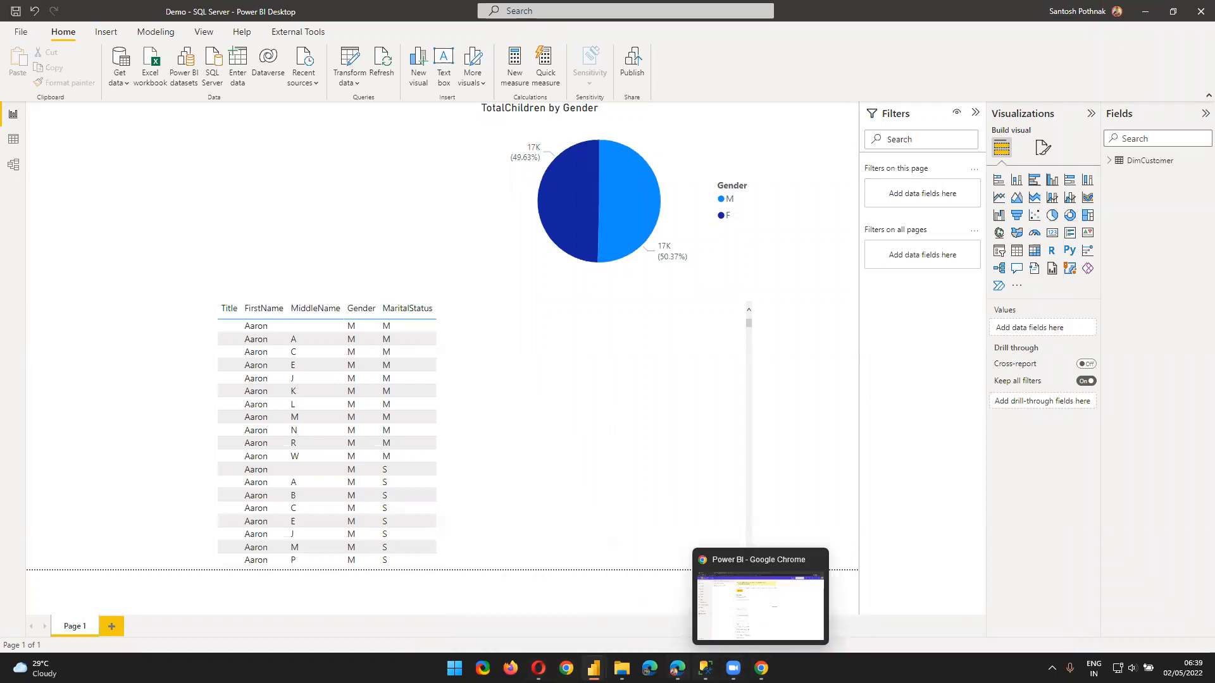
pyautogui.moveTo(676, 668)
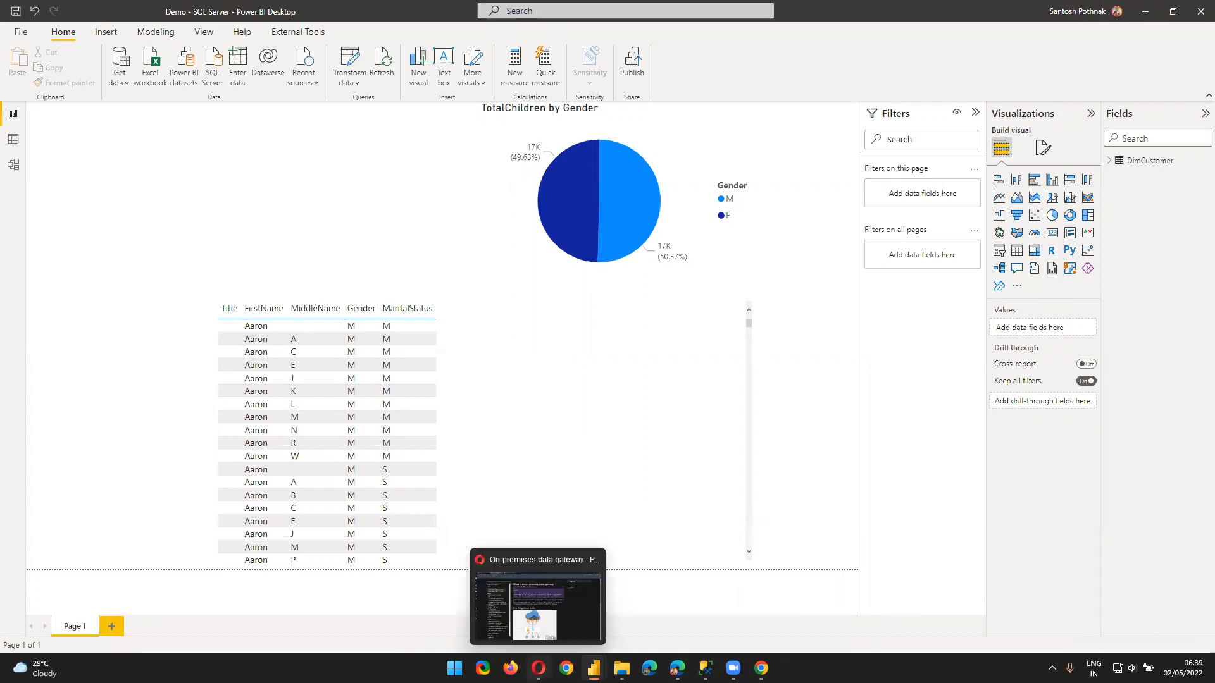
pyautogui.click(538, 668)
pyautogui.click(296, 8)
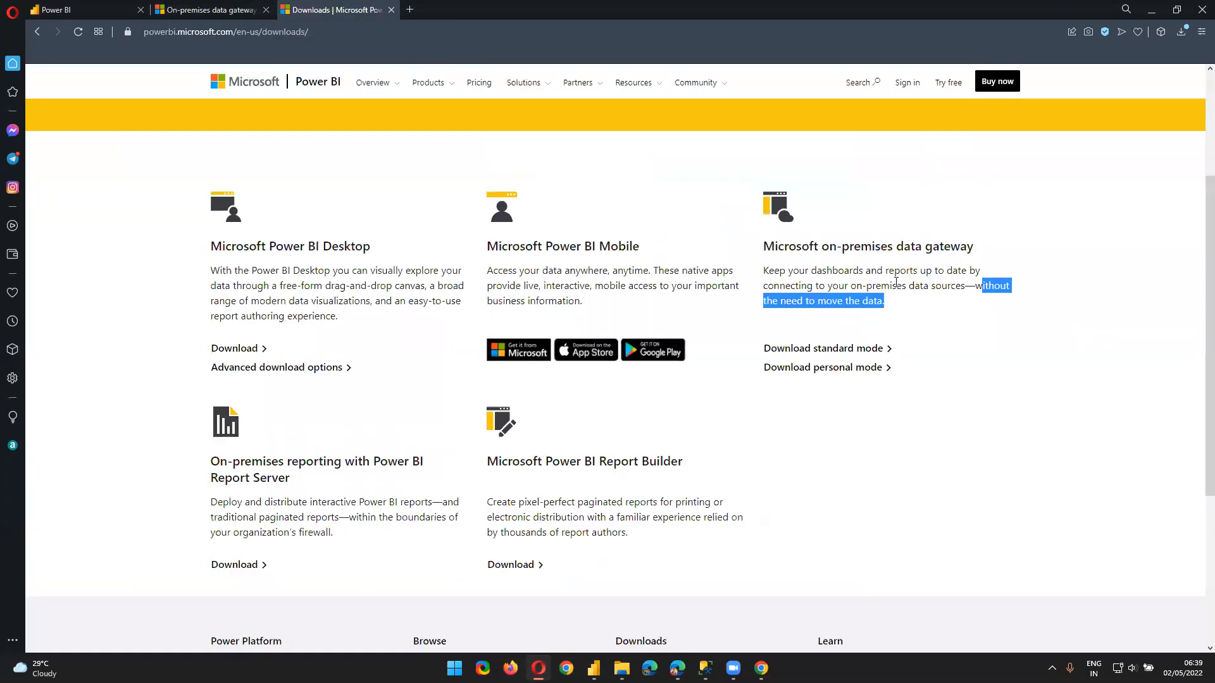
pyautogui.click(837, 357)
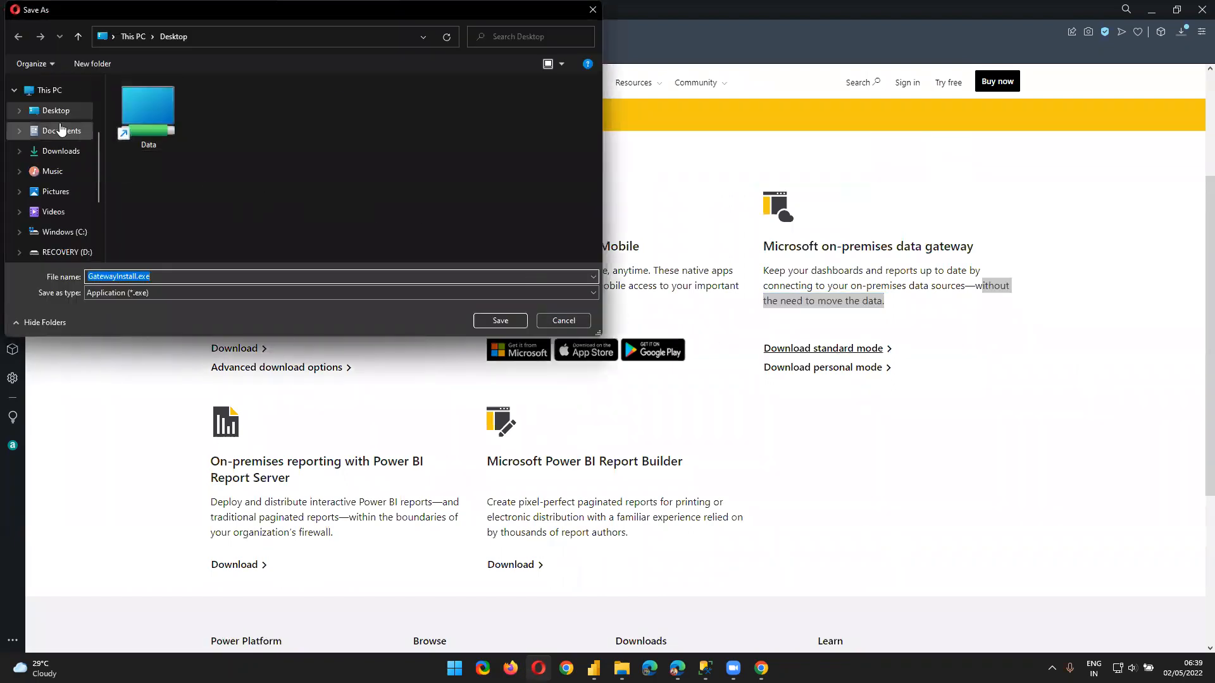
# Save GatewayInstall.exe into the Downloads folder
pyautogui.click(61, 151)
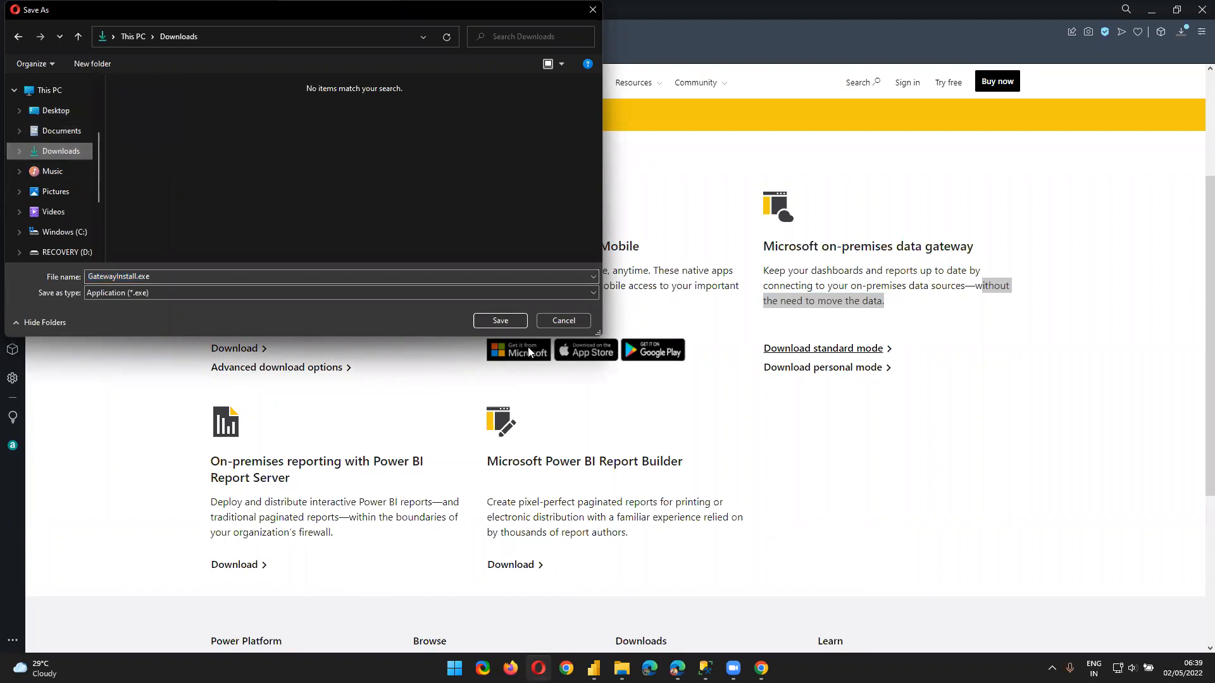
pyautogui.click(500, 321)
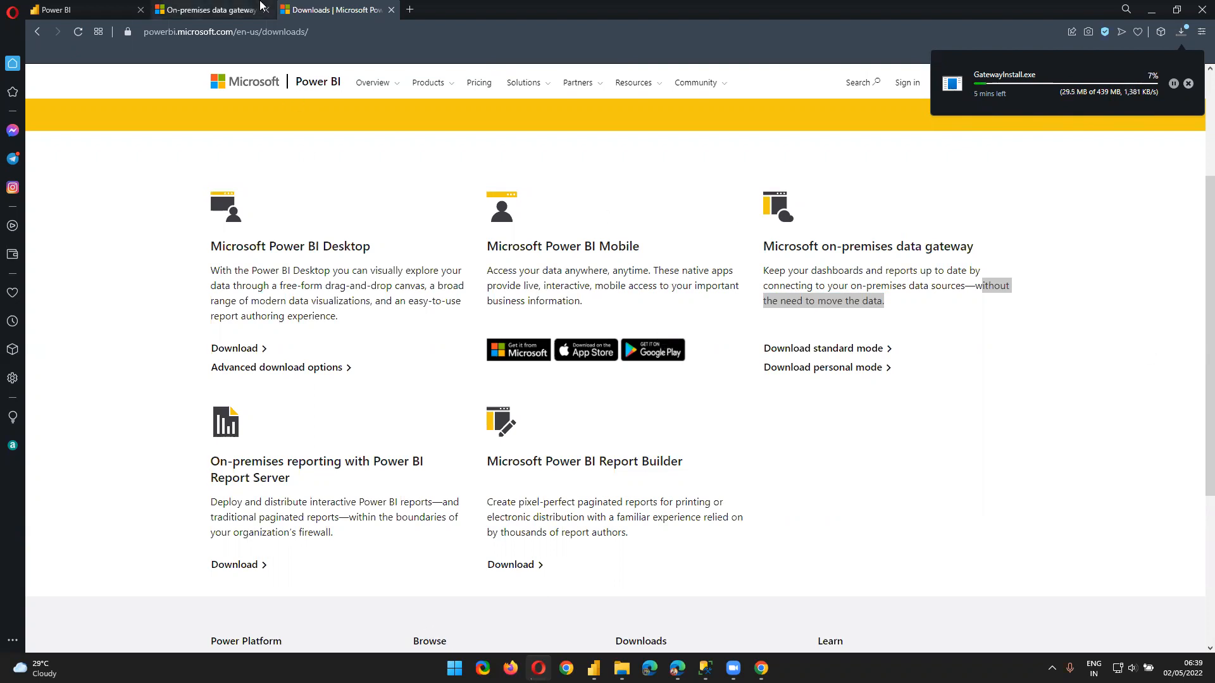
# In the dataset's Gateway connection, map the SQL Server data source to SQL and apply
pyautogui.click(60, 9)
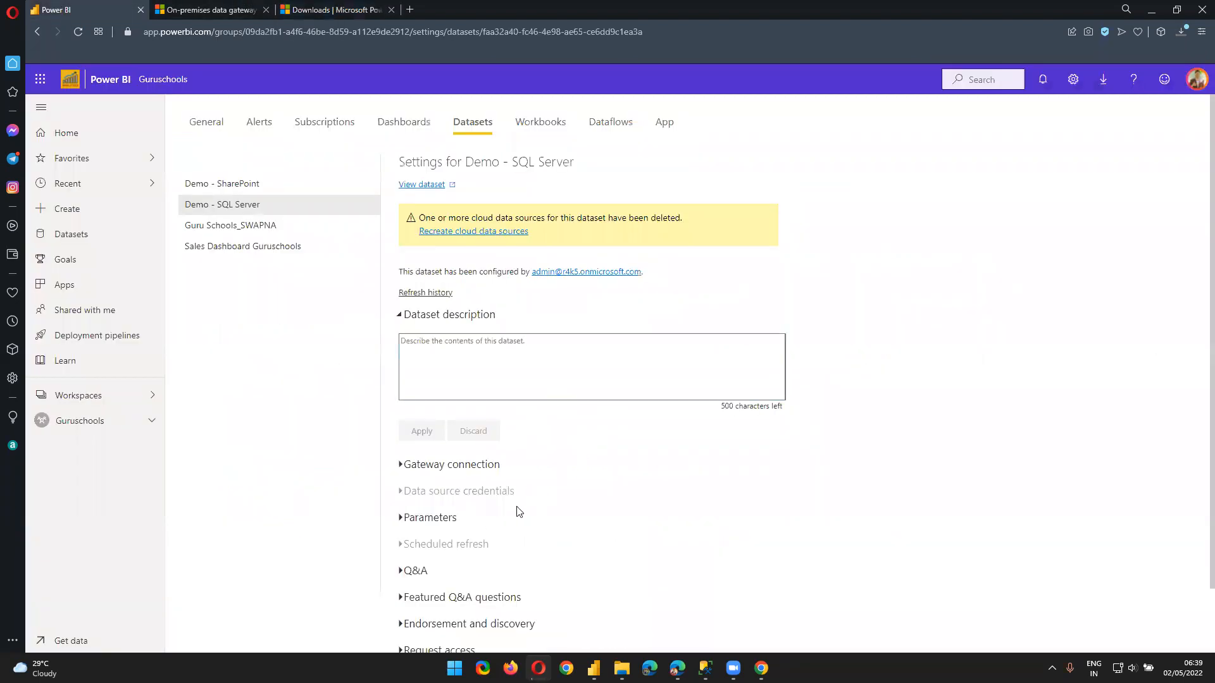
pyautogui.click(434, 465)
pyautogui.scroll(-5, 512, 516)
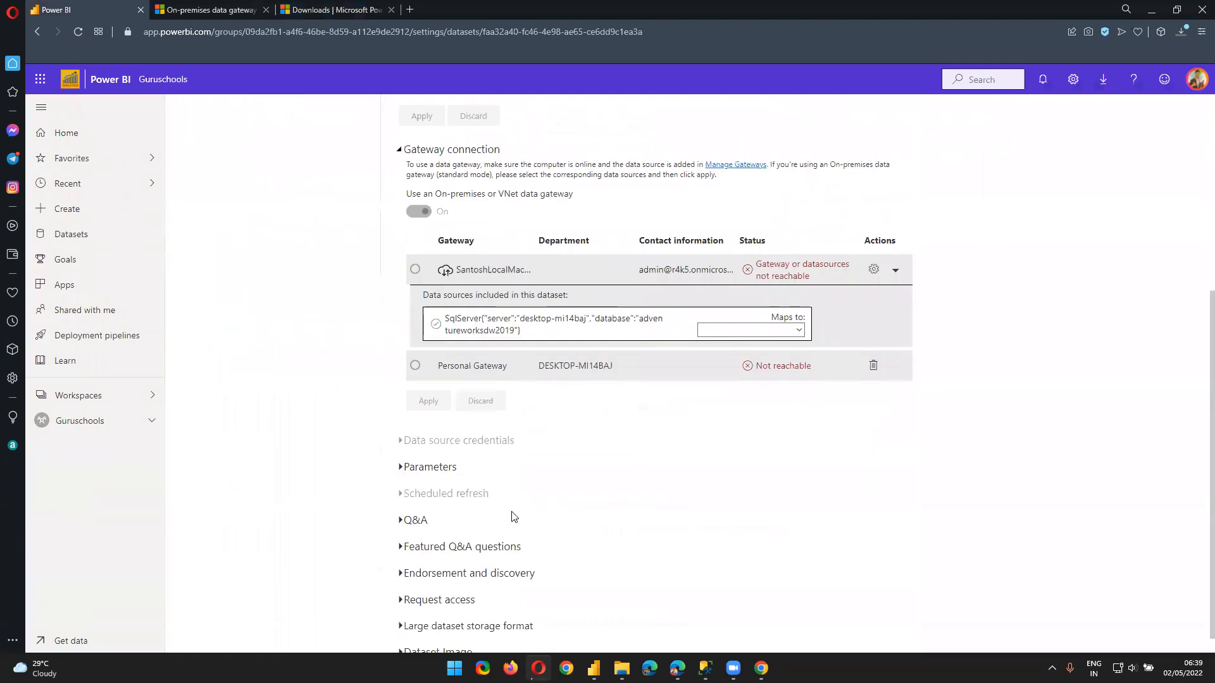
pyautogui.scroll(3, 513, 516)
pyautogui.click(405, 341)
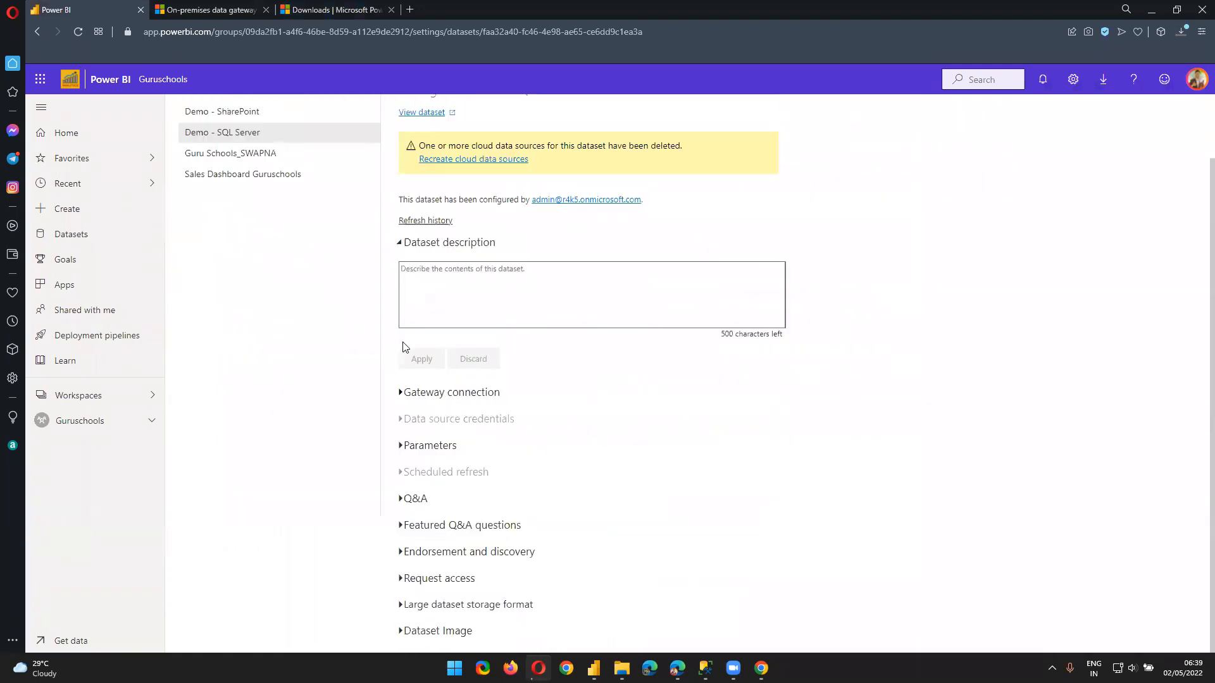
pyautogui.click(408, 393)
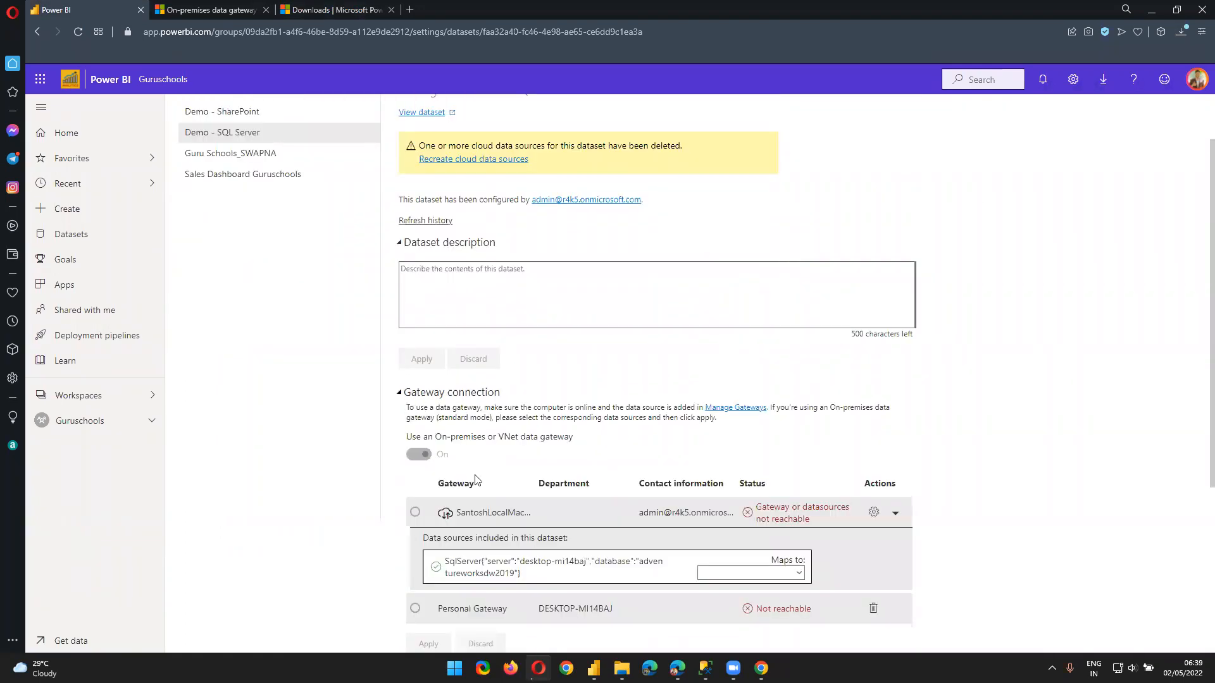
pyautogui.scroll(-2, 560, 553)
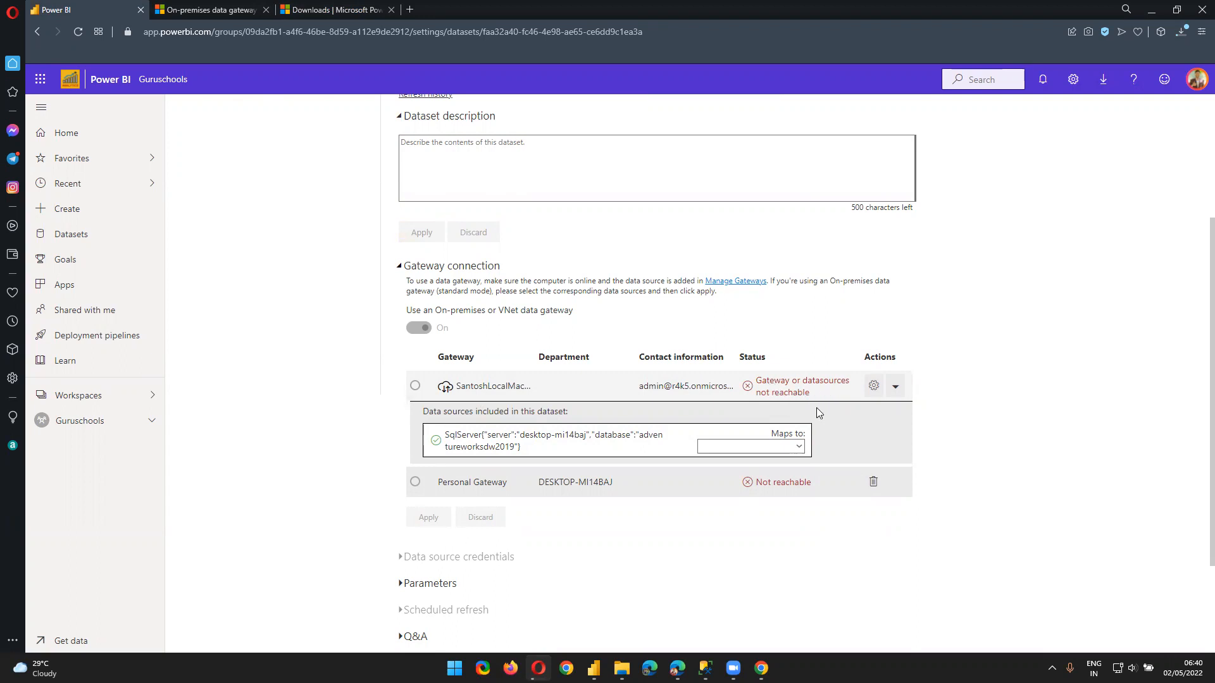
pyautogui.click(778, 444)
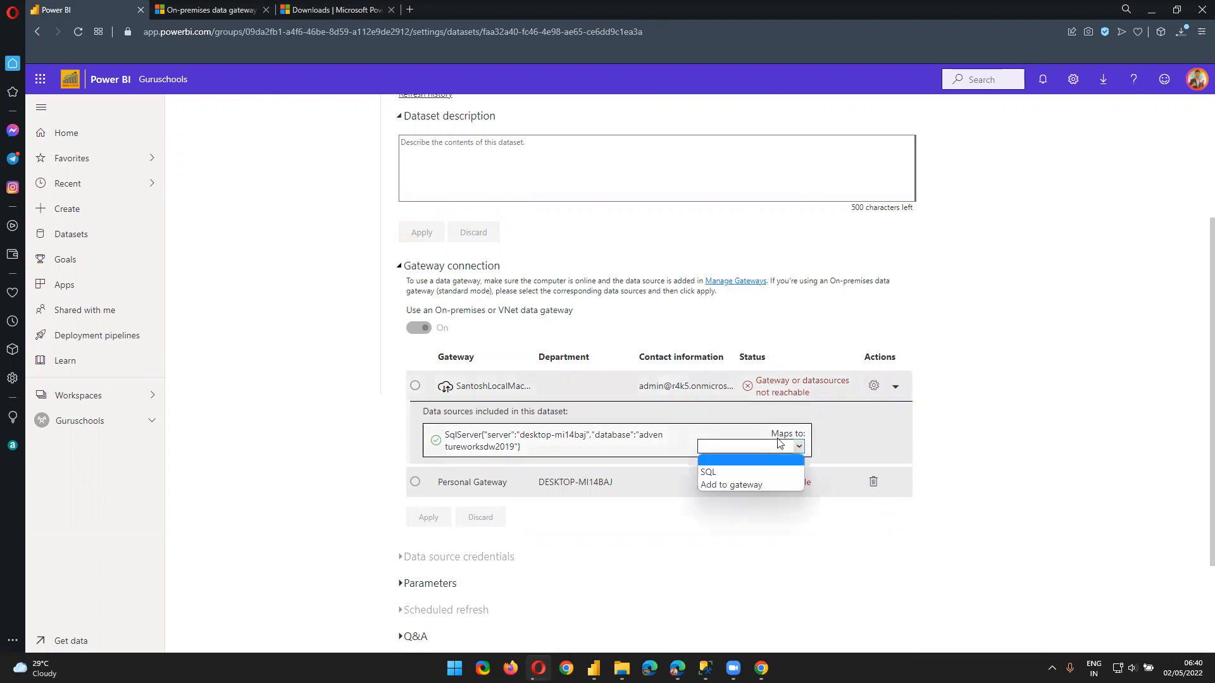
pyautogui.click(722, 472)
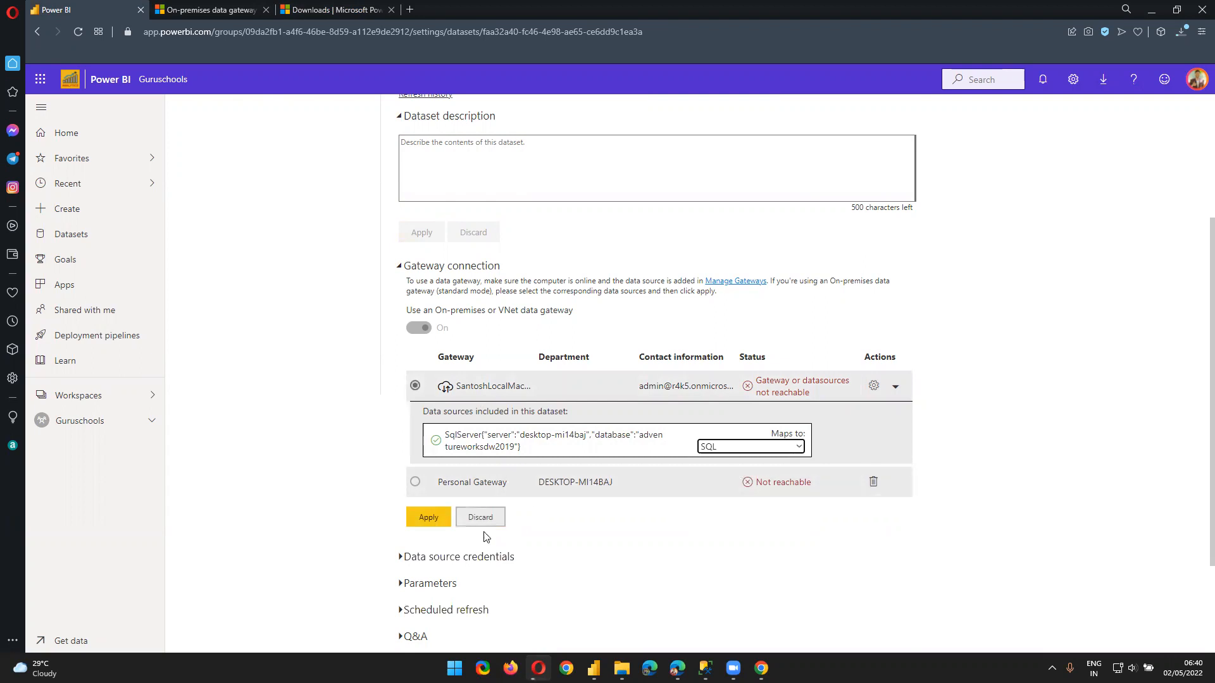
pyautogui.click(436, 523)
# Try twice to delete the Personal Gateway, then reload the dataset settings page
pyautogui.scroll(-1, 446, 532)
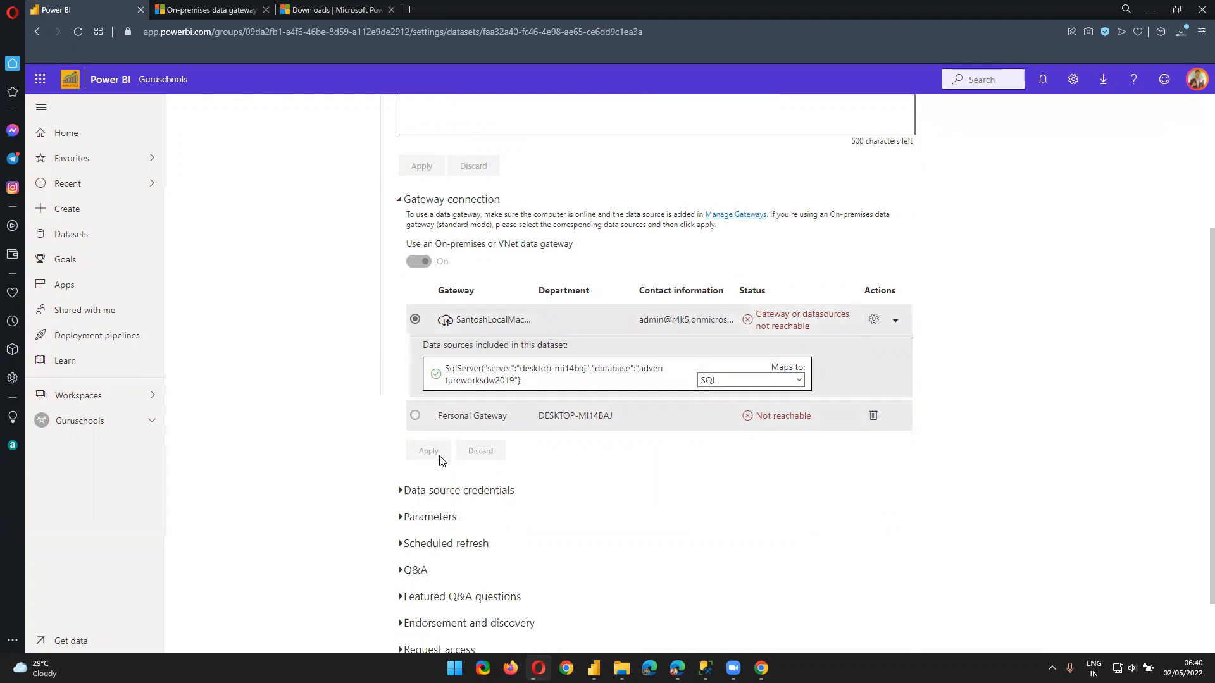
pyautogui.click(894, 326)
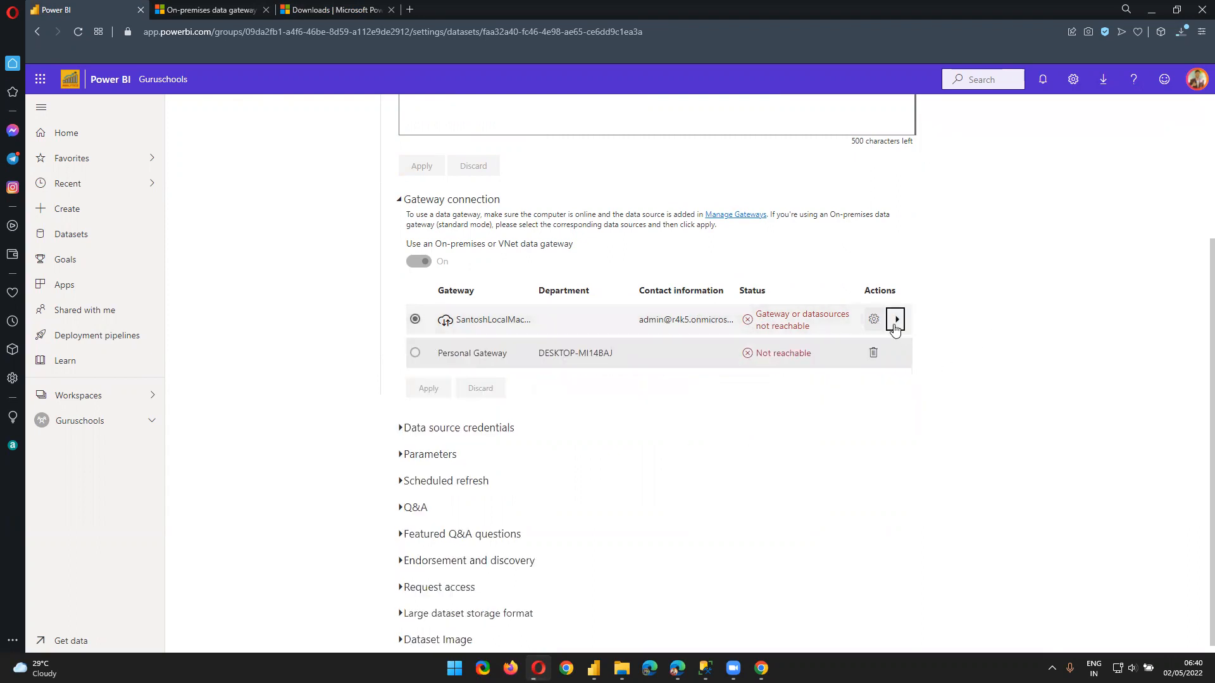
pyautogui.click(872, 354)
pyautogui.click(744, 398)
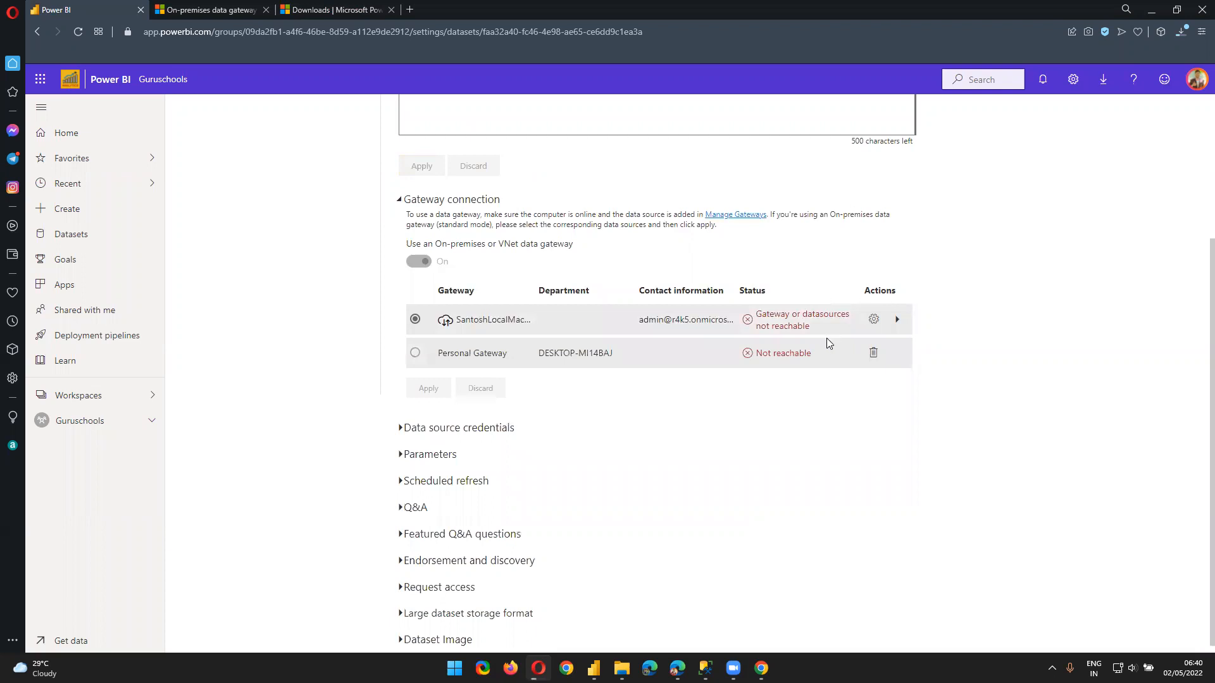
pyautogui.click(873, 352)
pyautogui.click(744, 399)
pyautogui.click(75, 34)
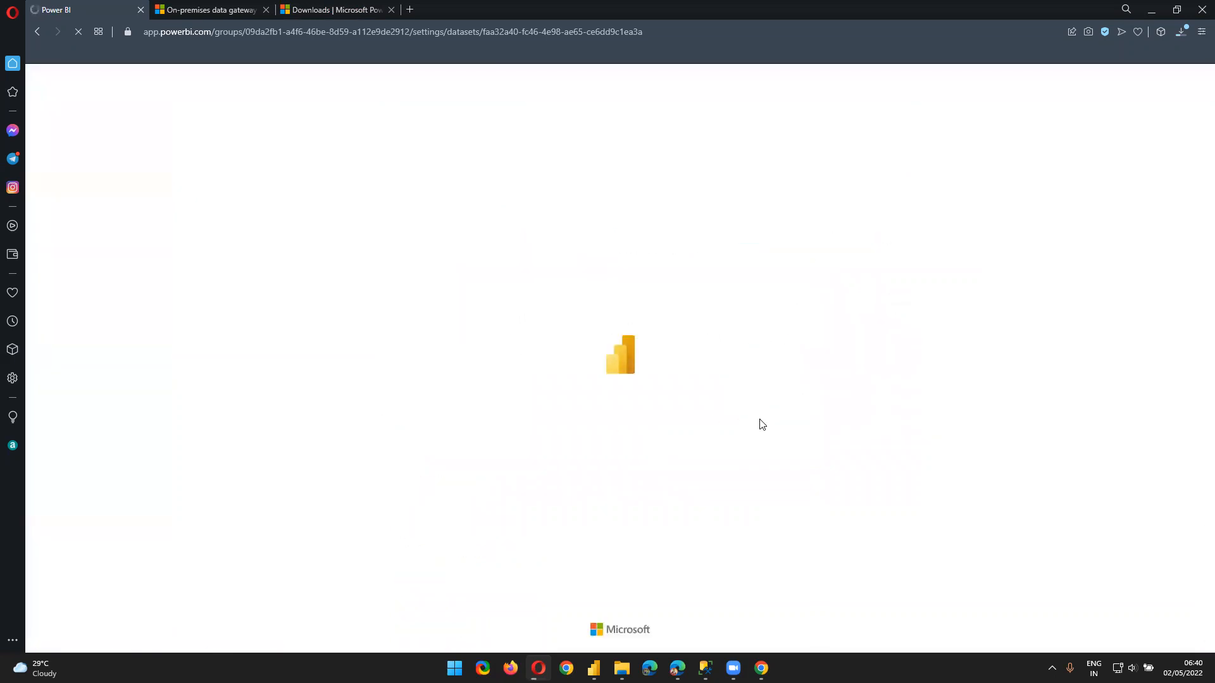
# Check the installer download progress and review the reloaded gateway connection mapping
pyautogui.click(1182, 32)
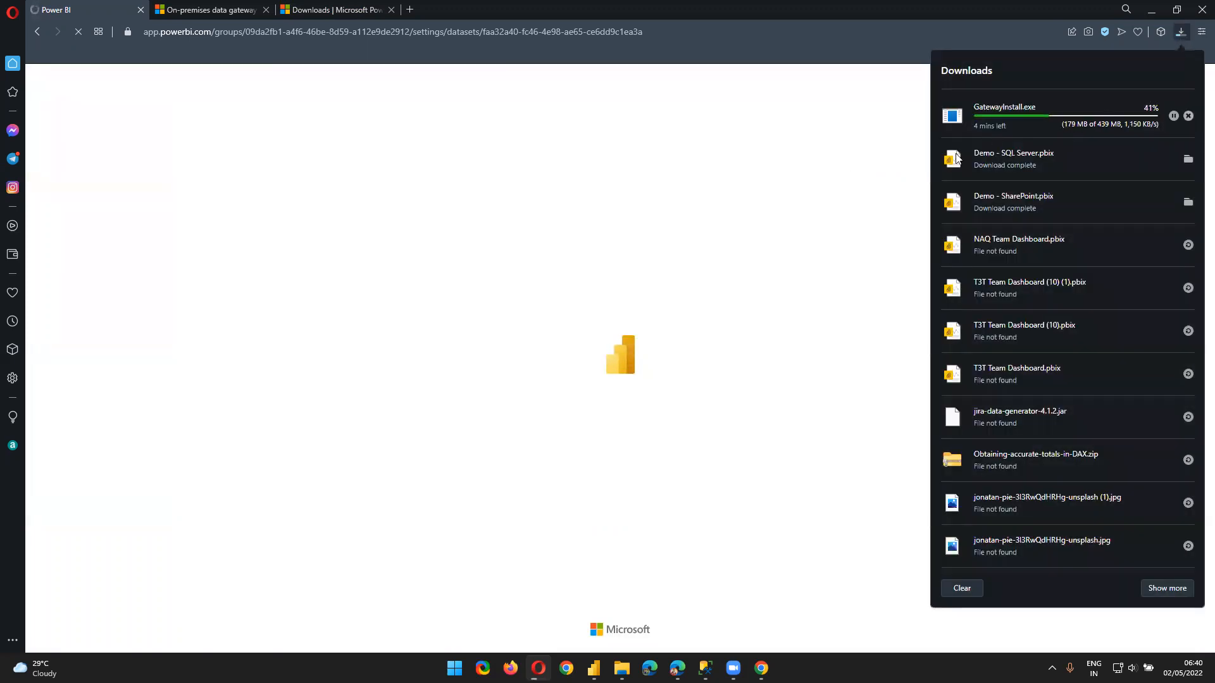
pyautogui.click(854, 175)
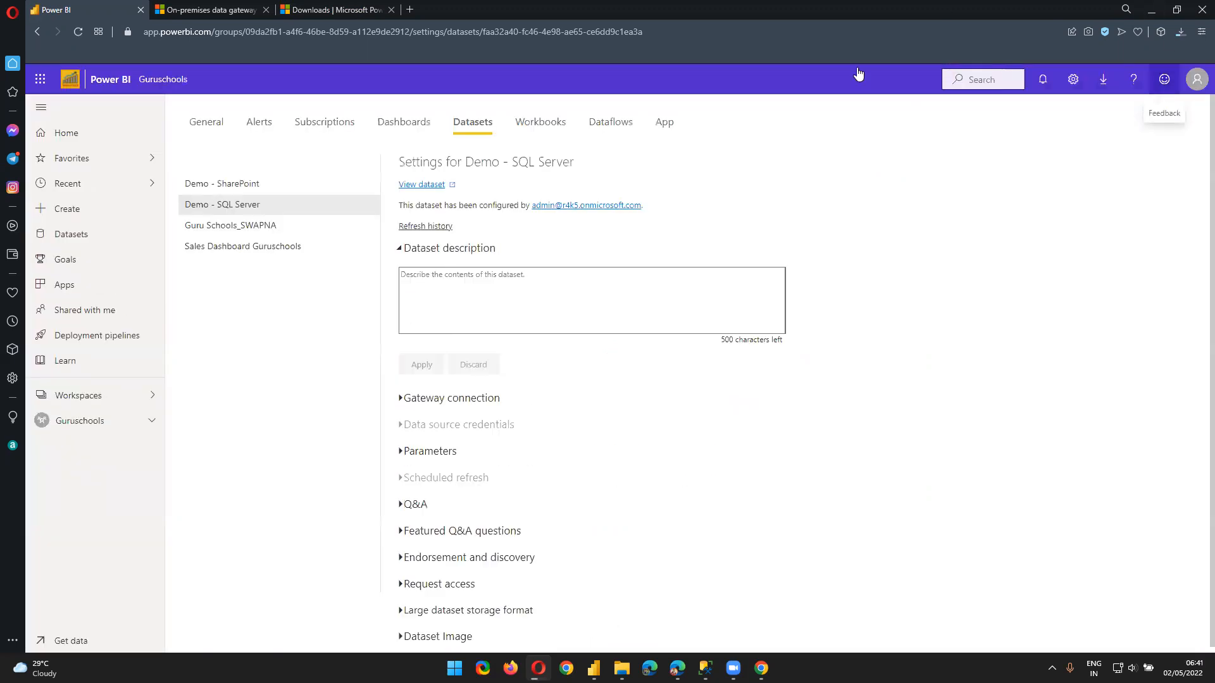
pyautogui.click(401, 399)
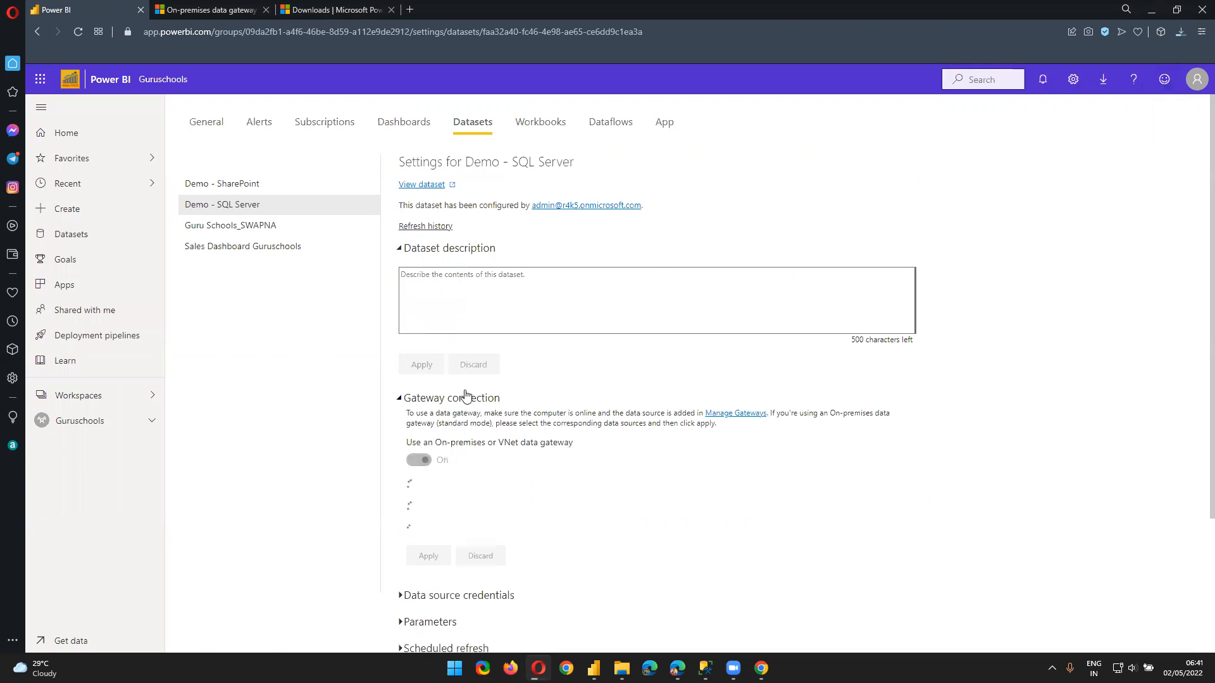
pyautogui.scroll(-2, 1198, 427)
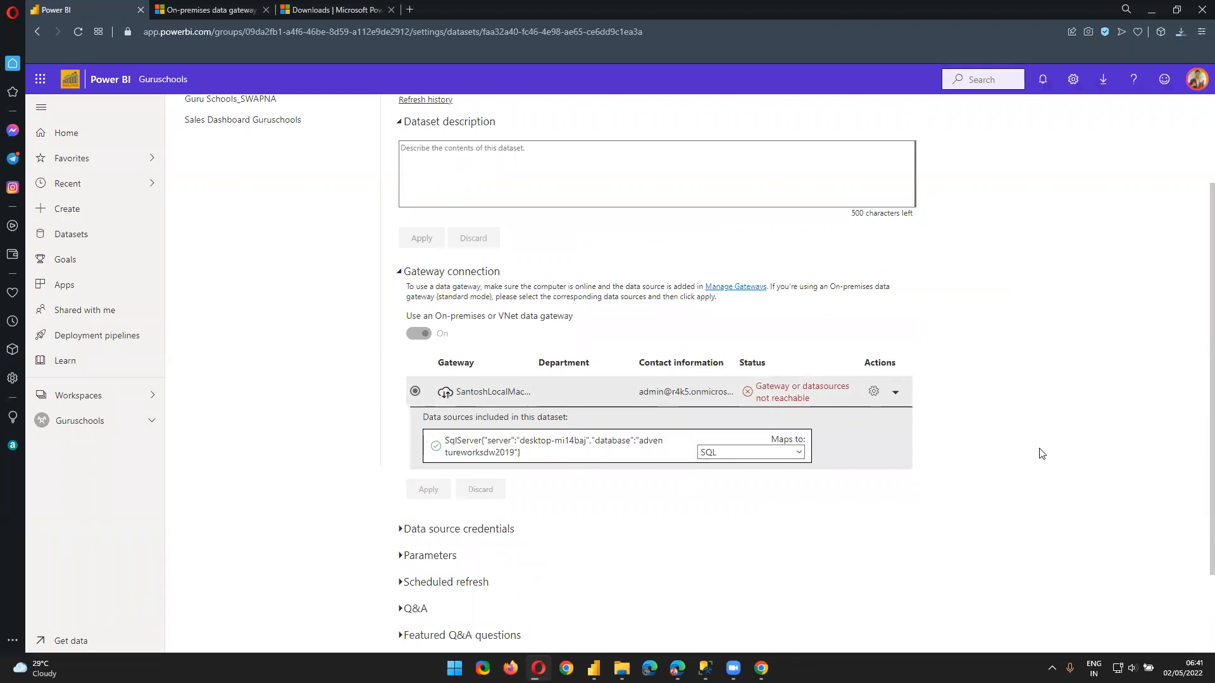
pyautogui.scroll(-2, 1041, 454)
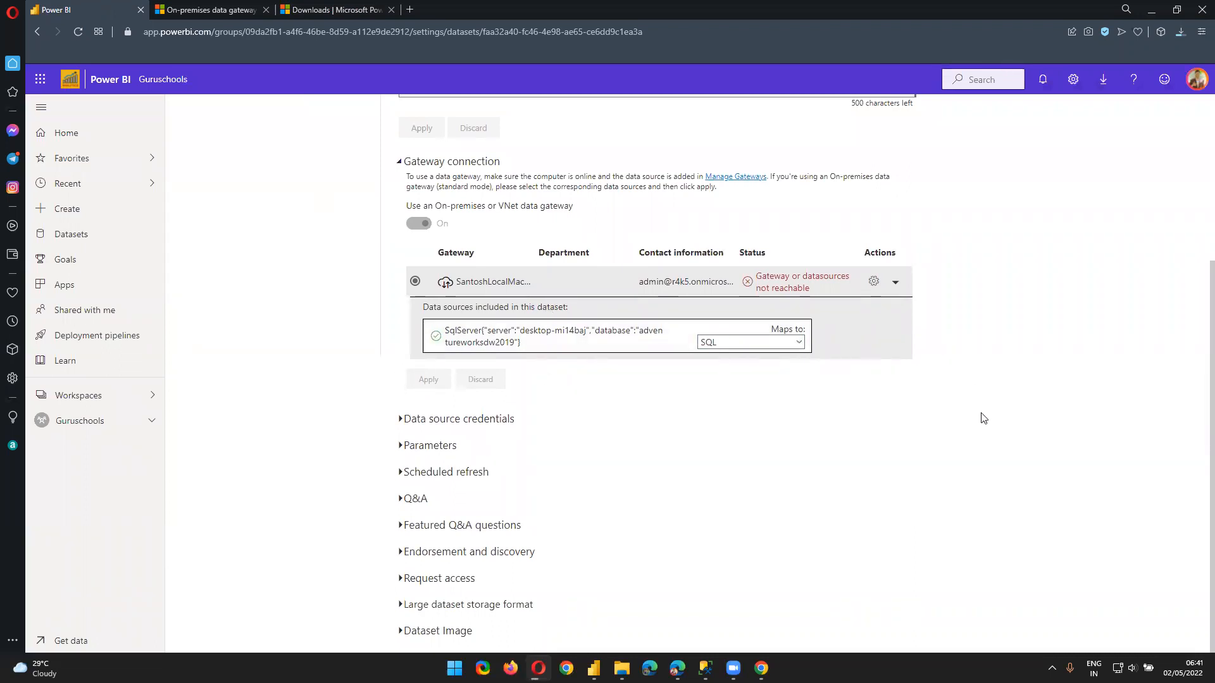
pyautogui.scroll(4, 710, 442)
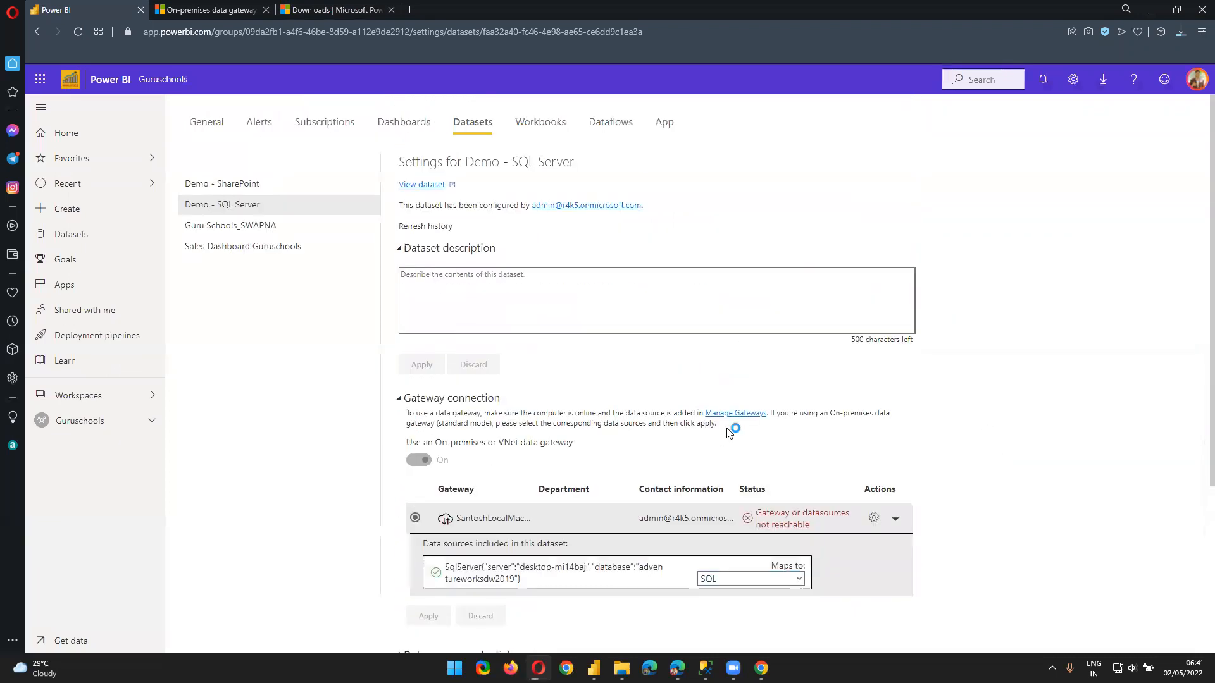
pyautogui.scroll(-4, 729, 434)
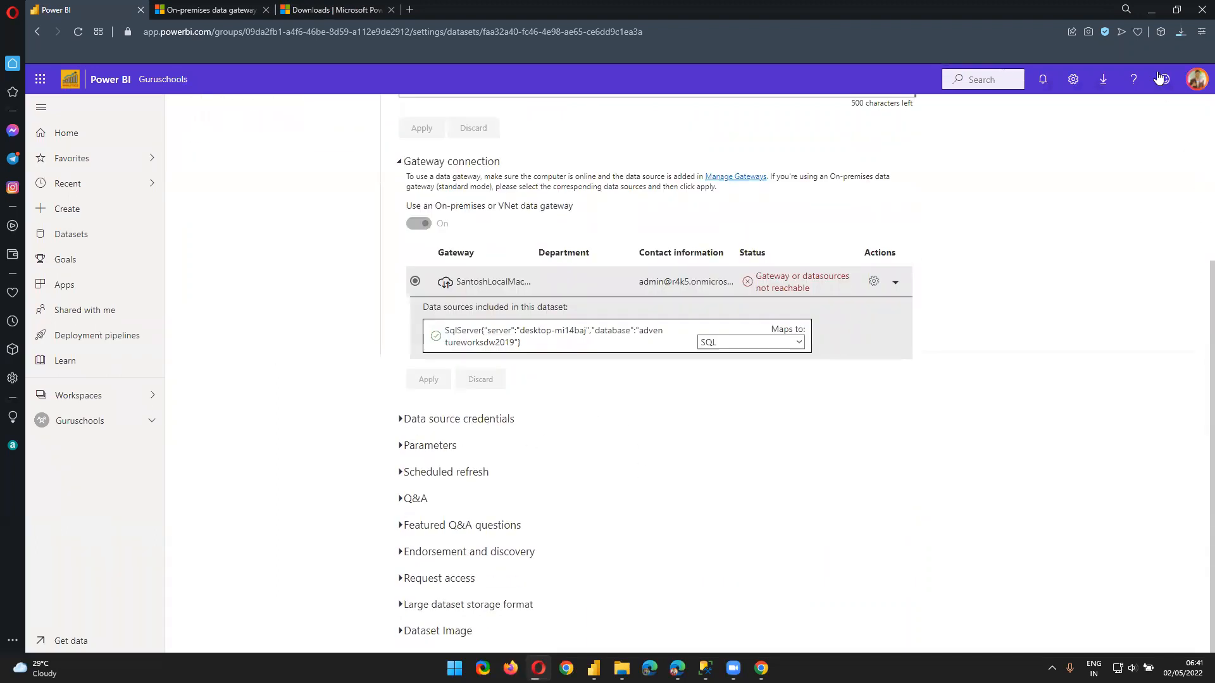
# Check the download again, scroll to the top and go to the Power BI Home page
pyautogui.click(1179, 33)
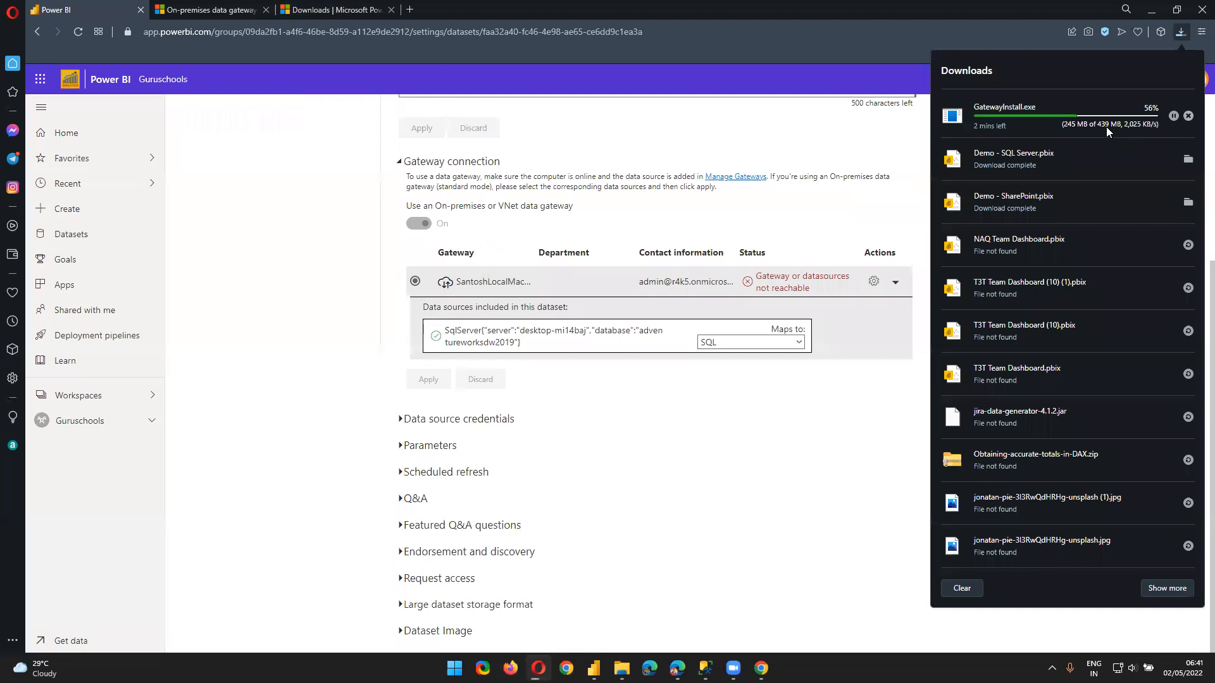
pyautogui.click(718, 461)
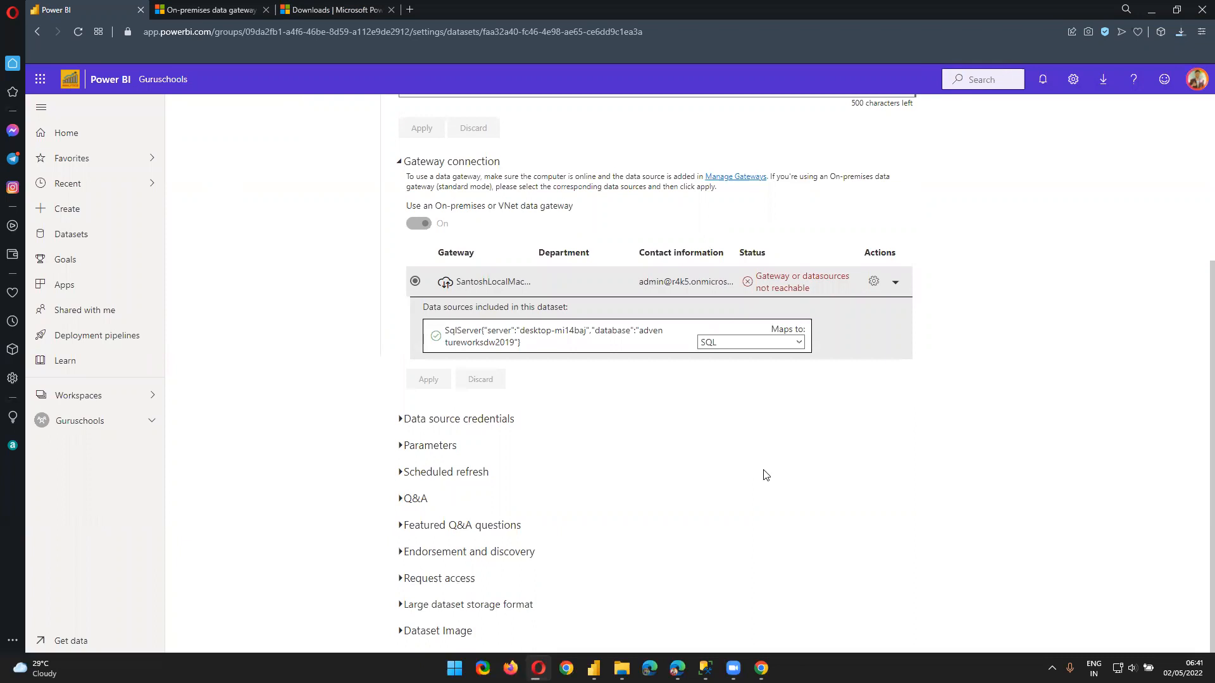
pyautogui.scroll(4, 766, 480)
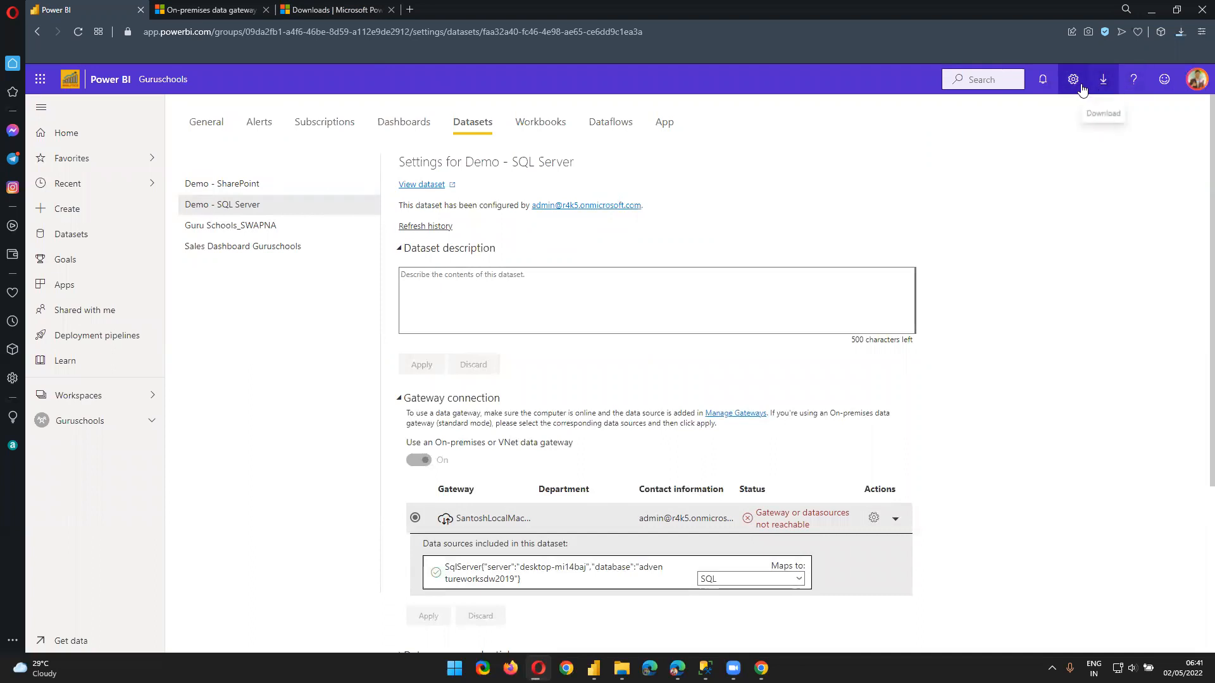
pyautogui.click(68, 133)
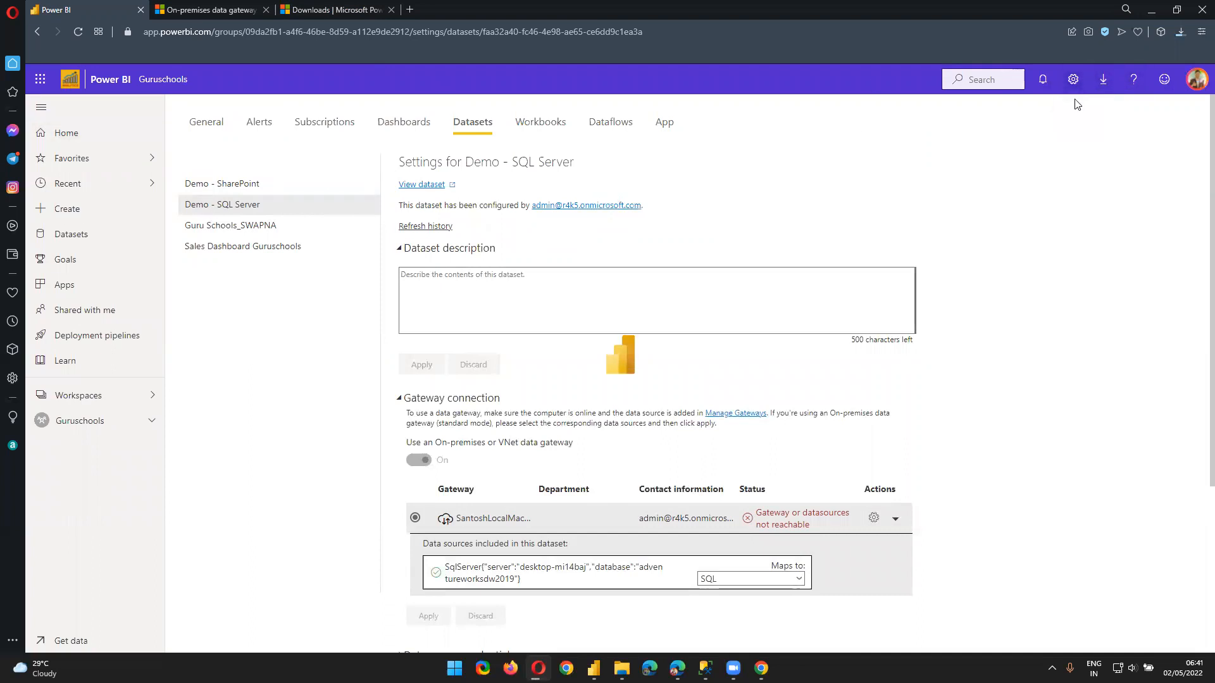
pyautogui.click(1196, 79)
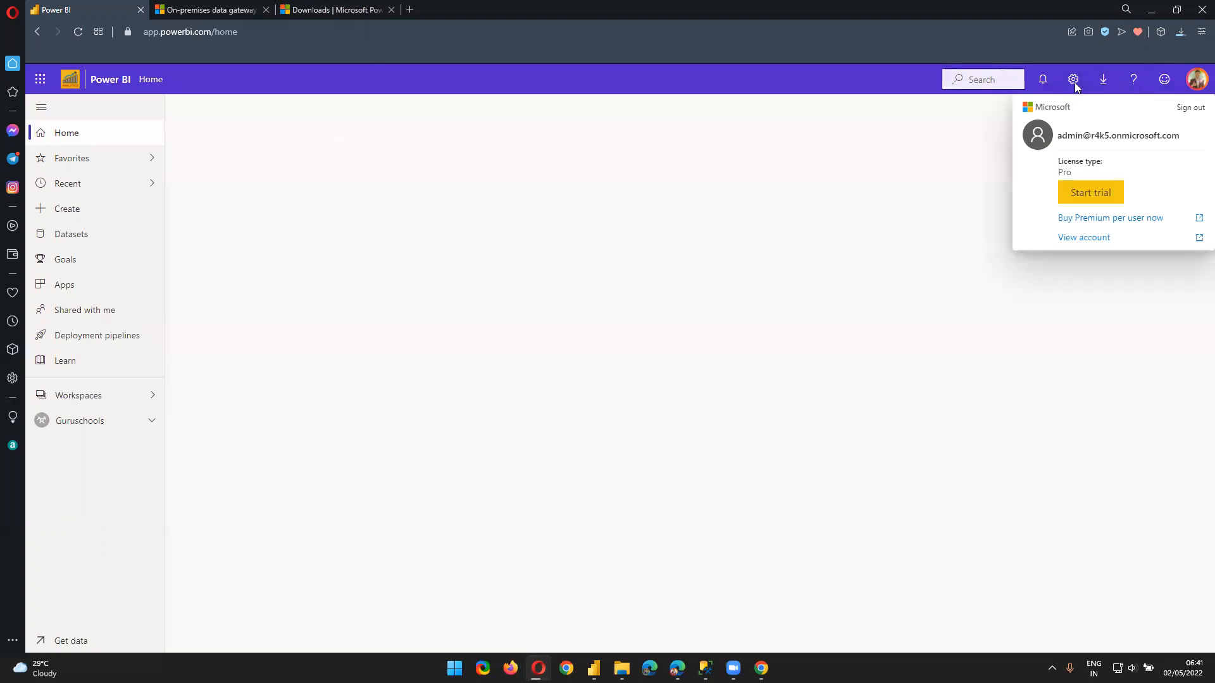
# Open Manage gateways and inspect the SantoshLocalMachine SQL source's unable-to-connect error for AdventureWorksDW2019
pyautogui.click(1074, 84)
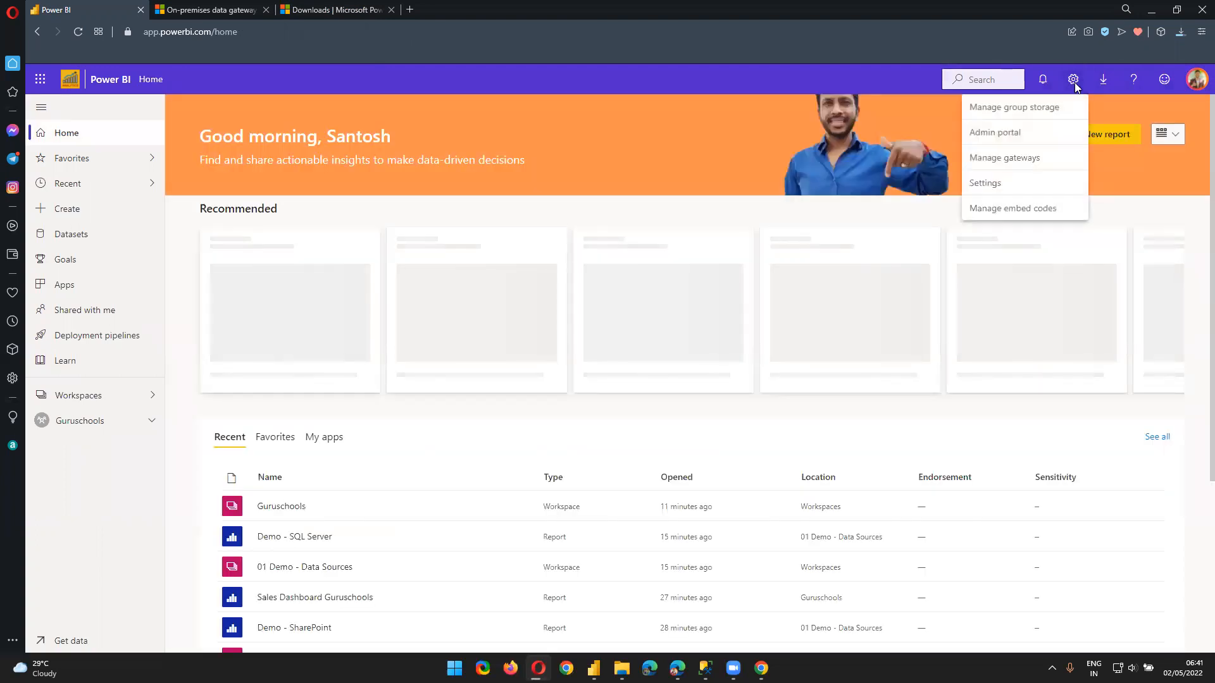
pyautogui.click(1016, 162)
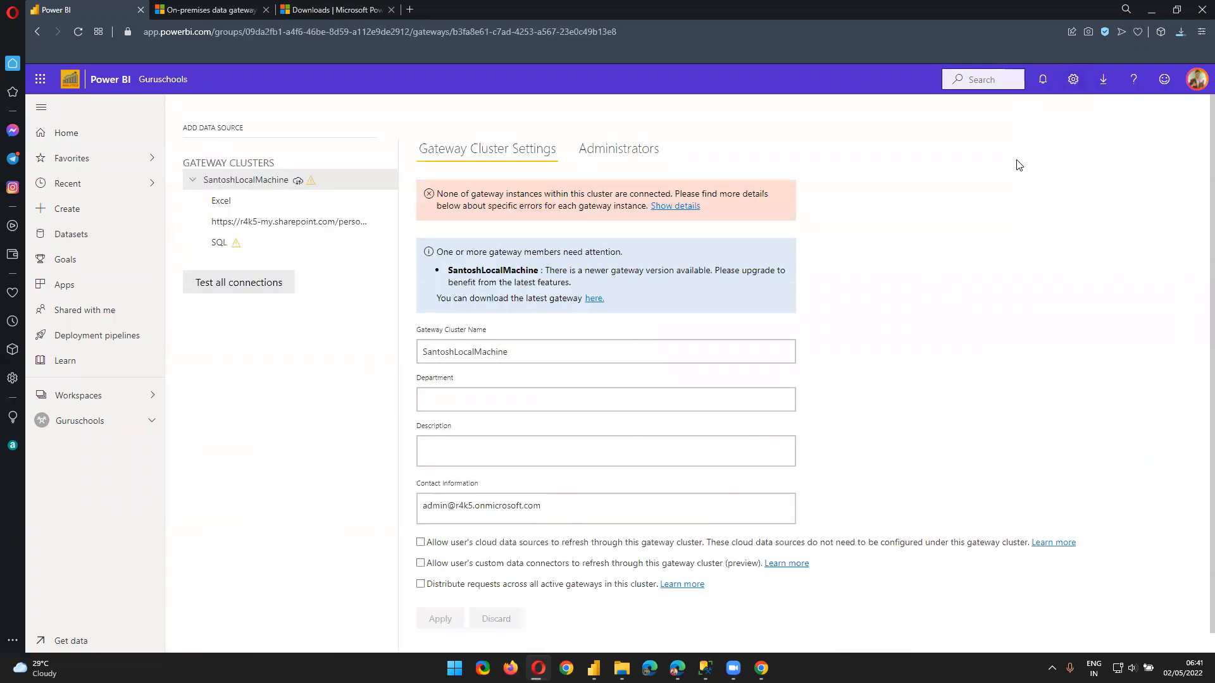
pyautogui.click(543, 393)
pyautogui.click(236, 244)
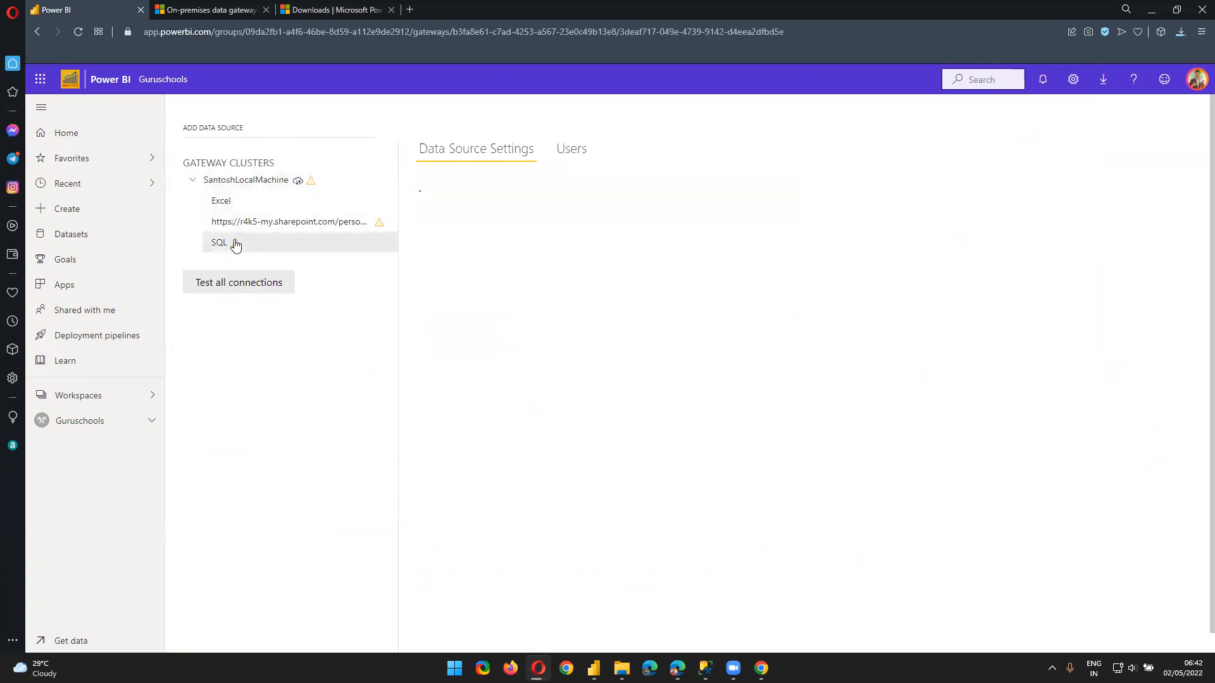
pyautogui.click(755, 551)
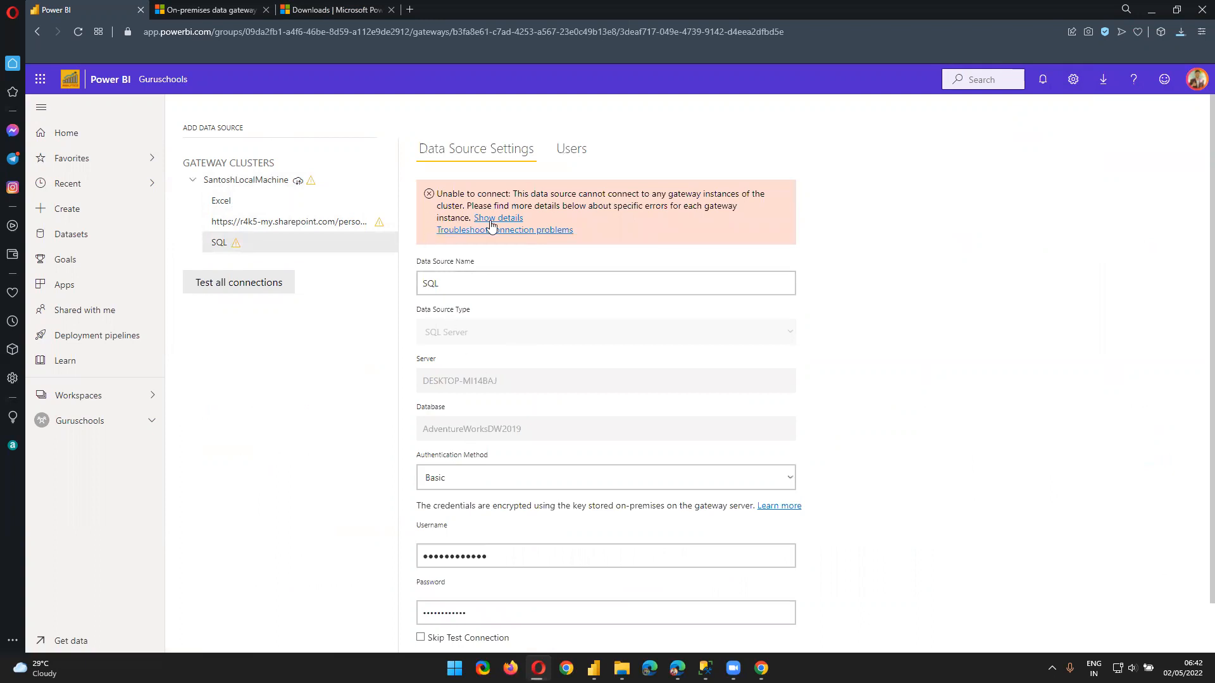
pyautogui.scroll(-1, 540, 538)
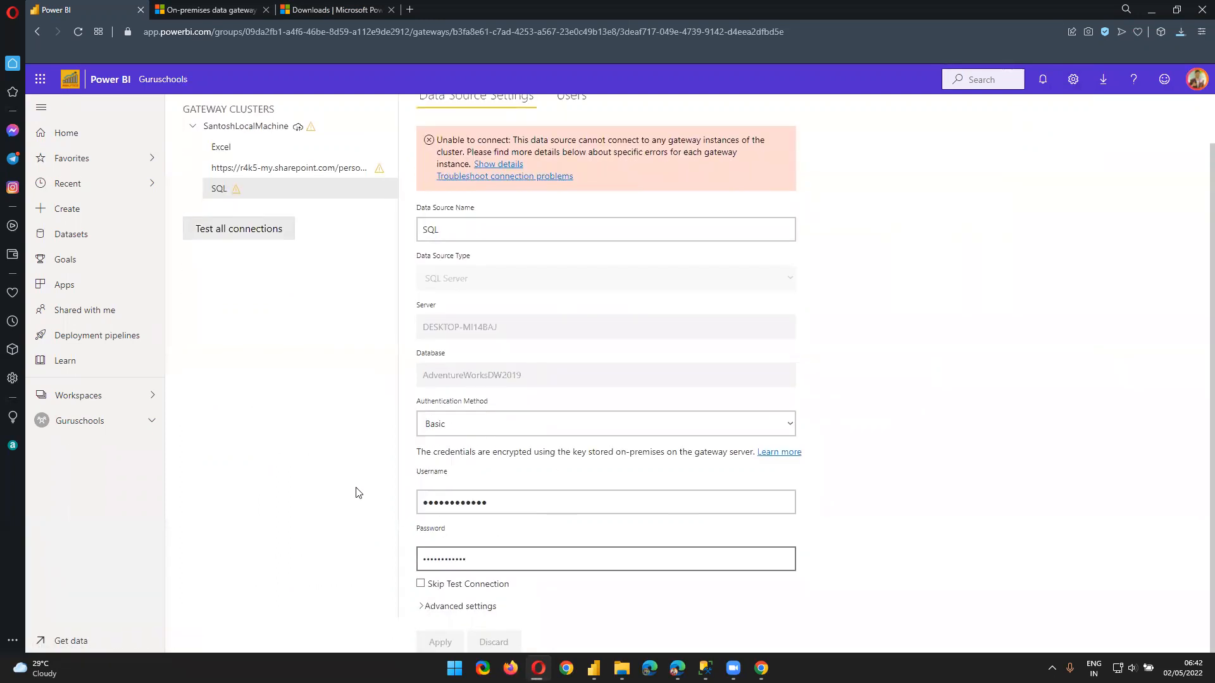
pyautogui.scroll(1, 336, 468)
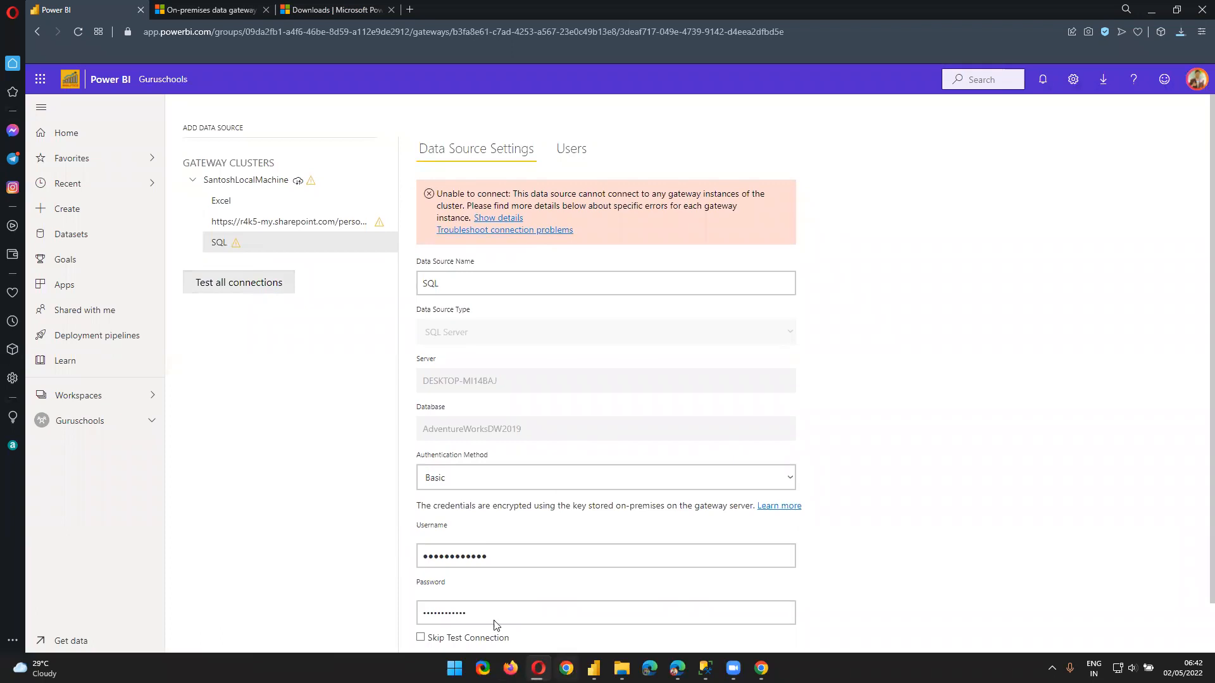
pyautogui.click(191, 181)
pyautogui.click(190, 184)
pyautogui.click(193, 182)
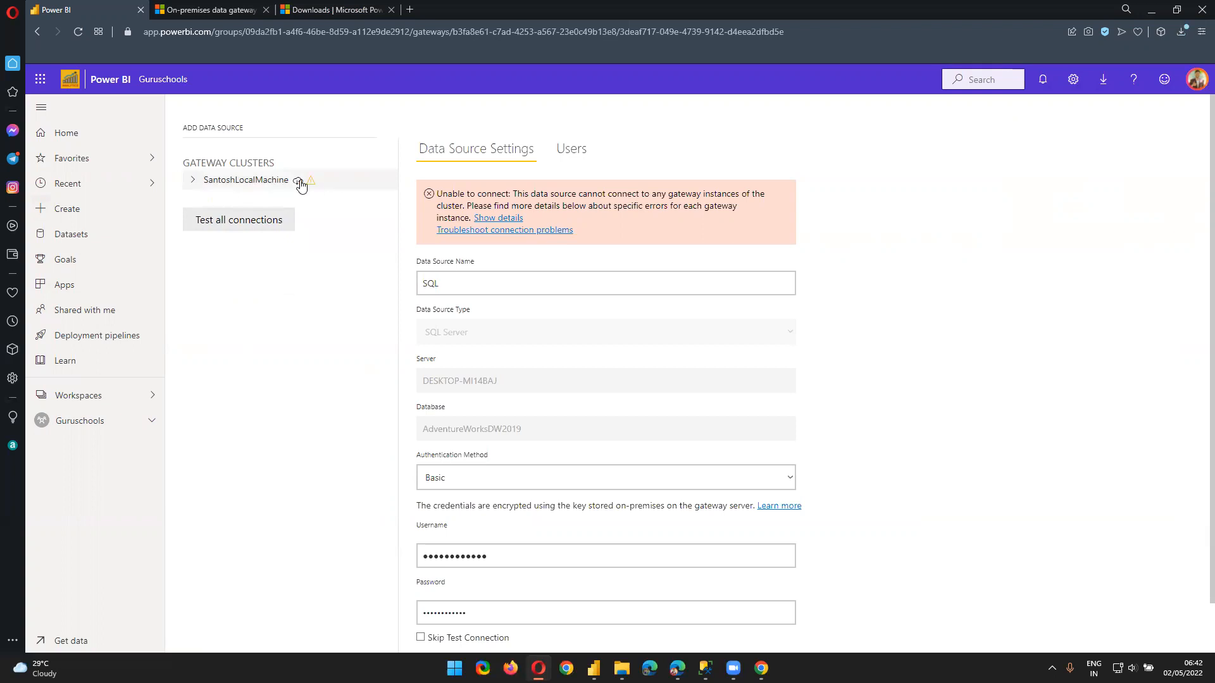
# Open the SantoshLocalMachine cluster, view its SQL source, and add a 'New data source' entry
pyautogui.click(300, 182)
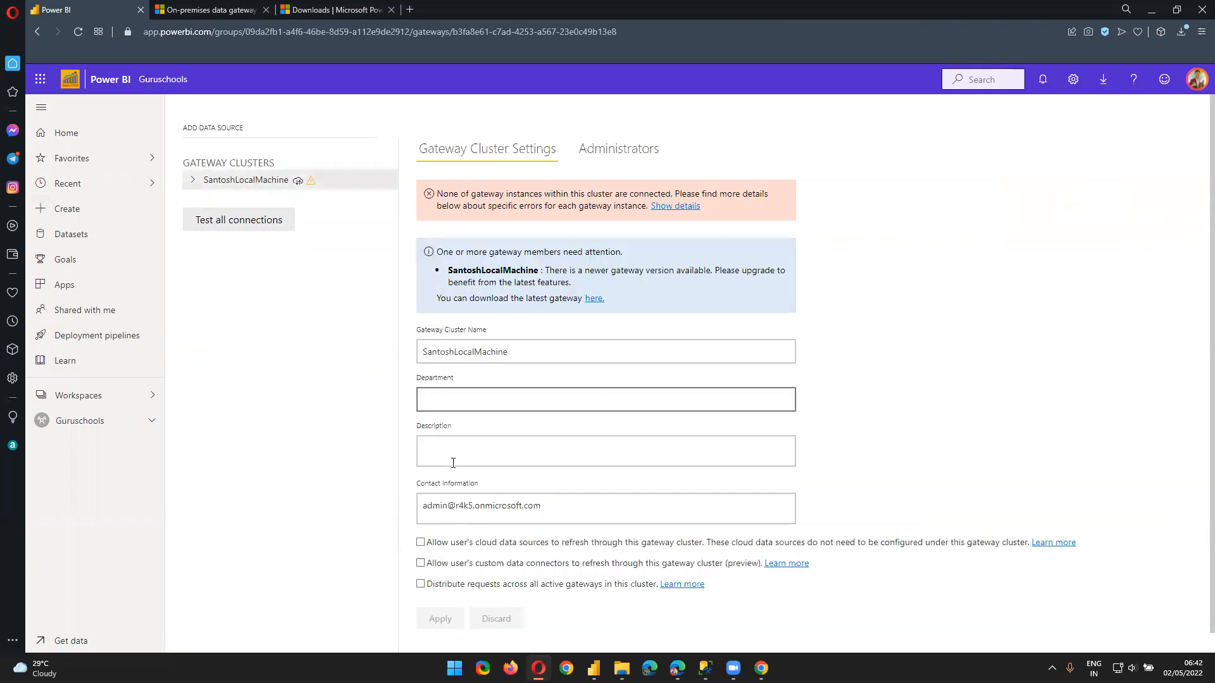
pyautogui.click(191, 187)
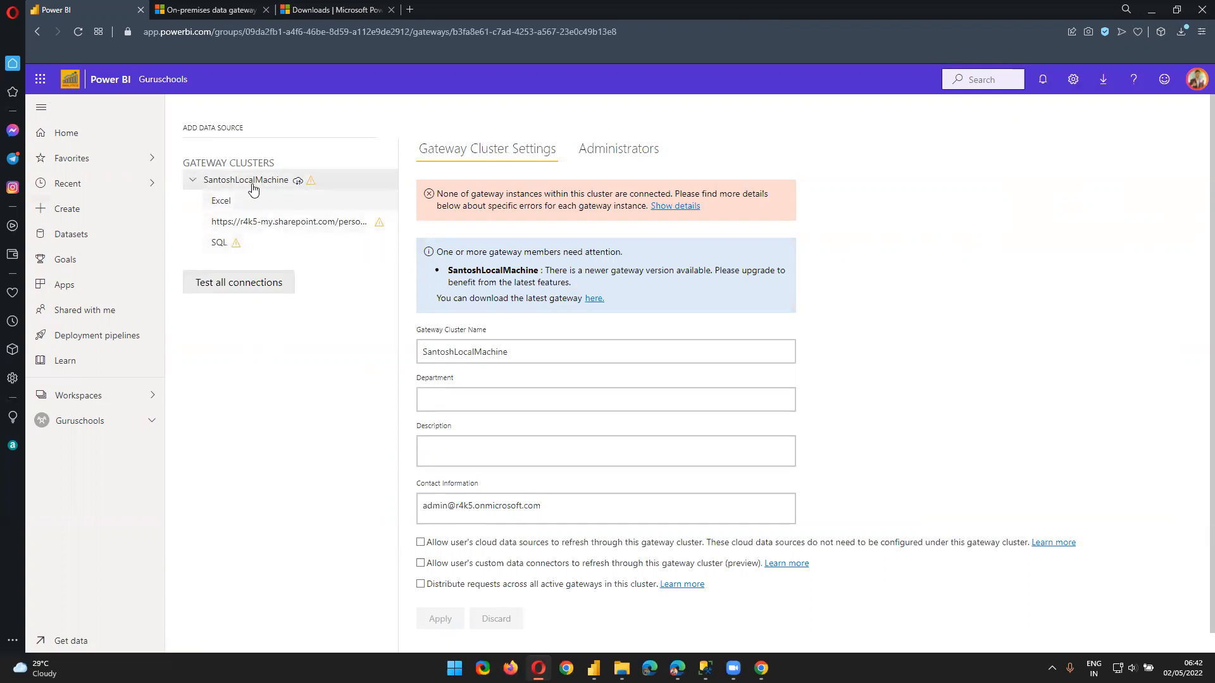
pyautogui.click(238, 252)
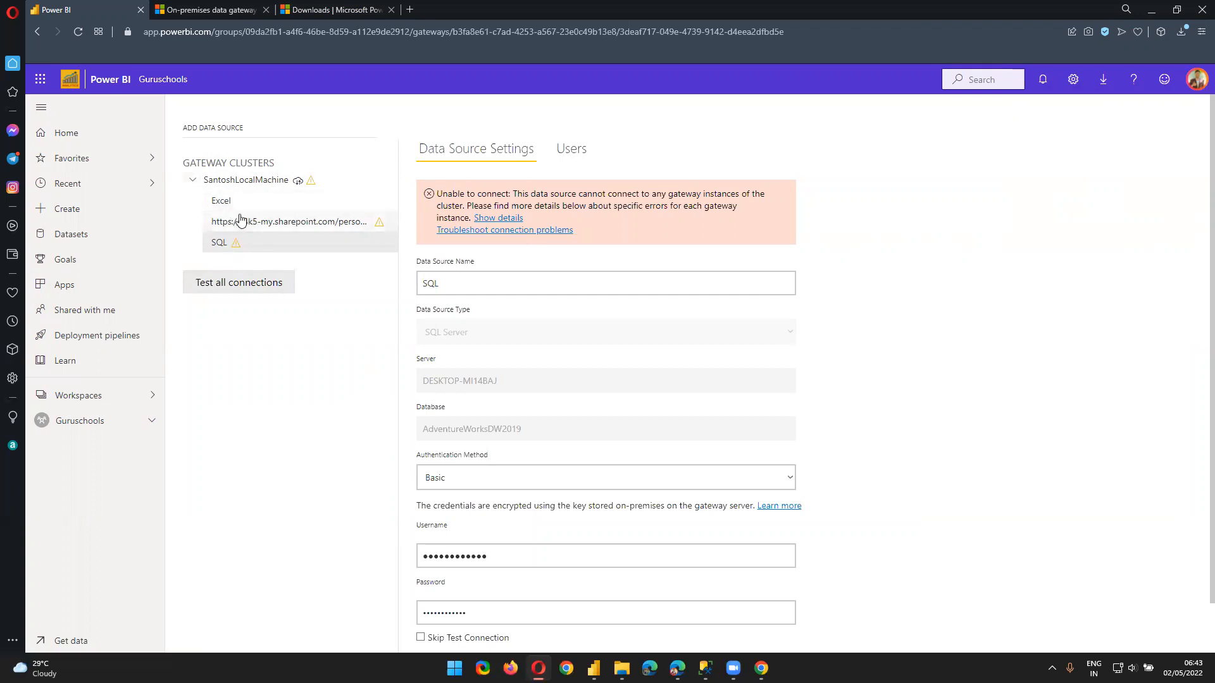
pyautogui.click(204, 130)
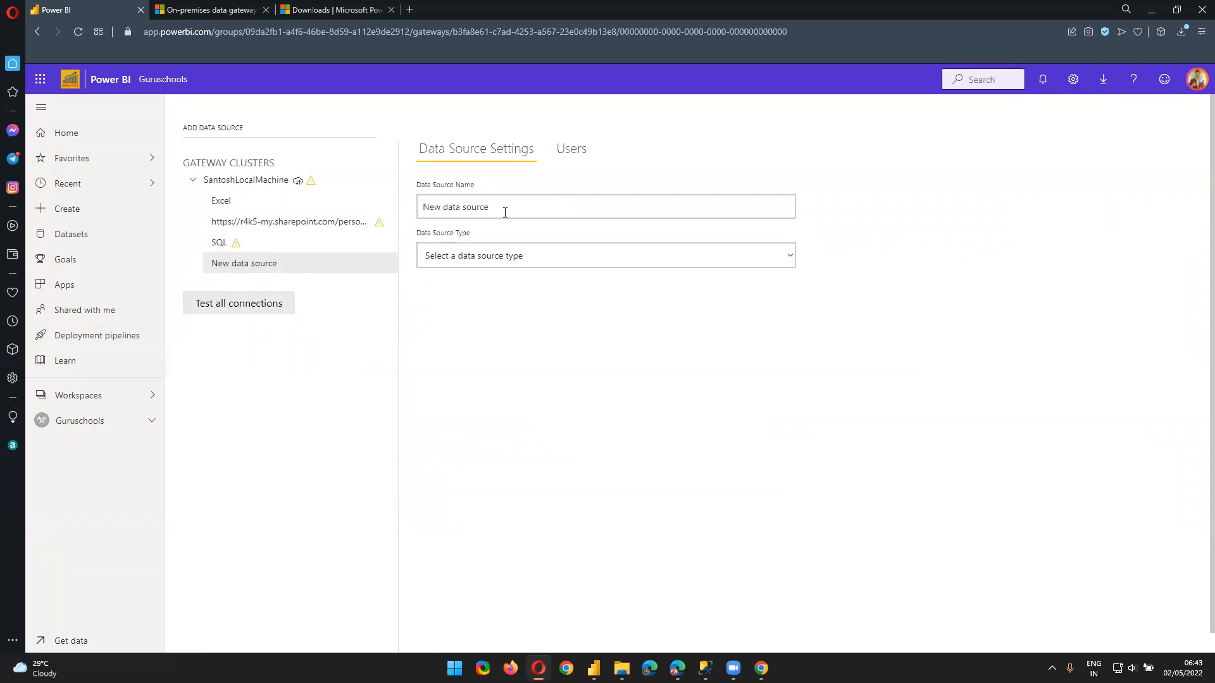
pyautogui.click(193, 182)
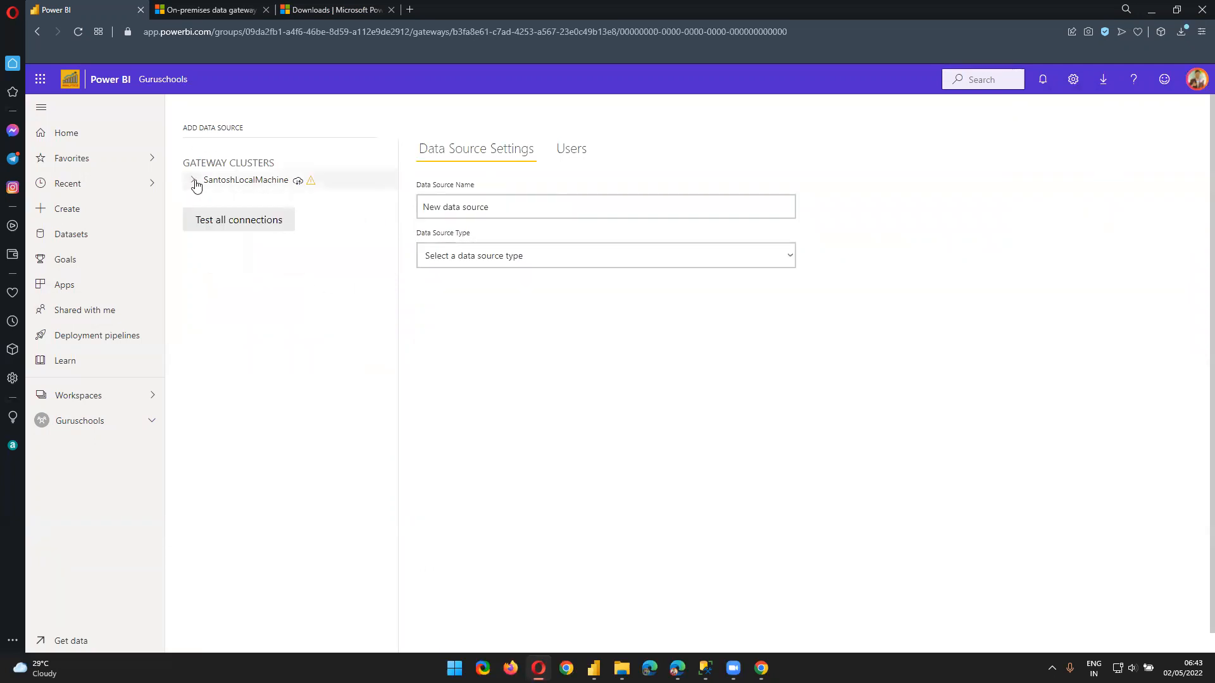
# Open GatewayInstall.exe's folder from Opera's downloads and run the installer
pyautogui.click(1178, 33)
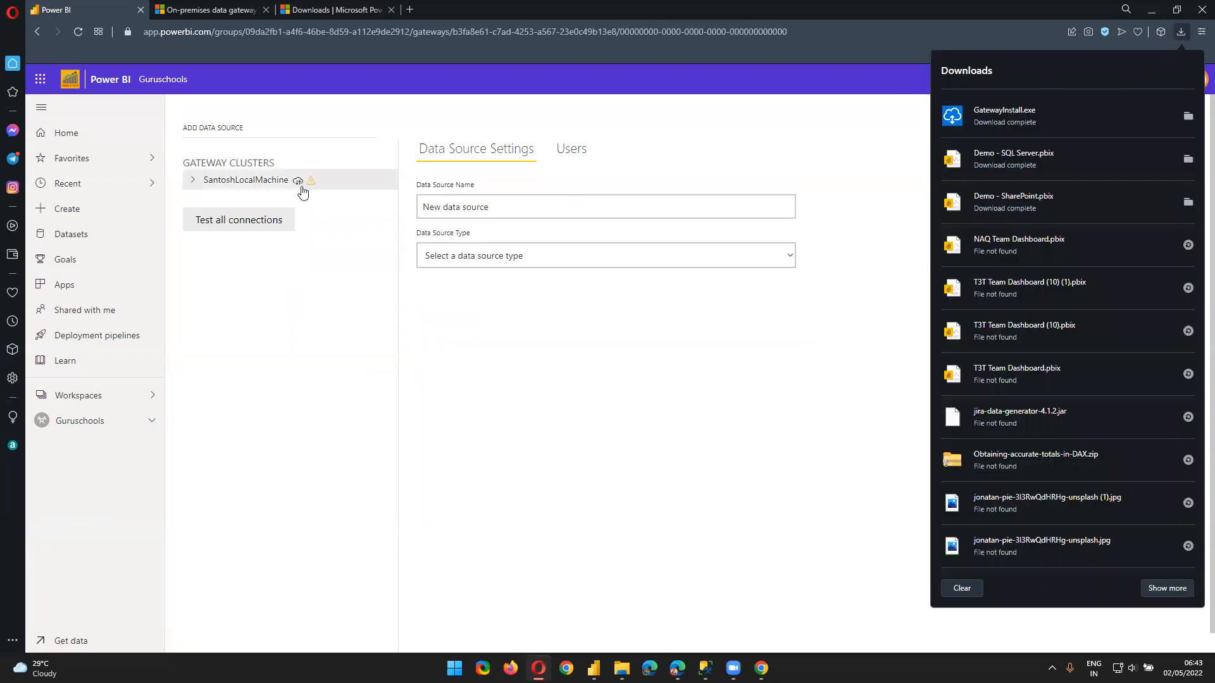
pyautogui.click(1188, 118)
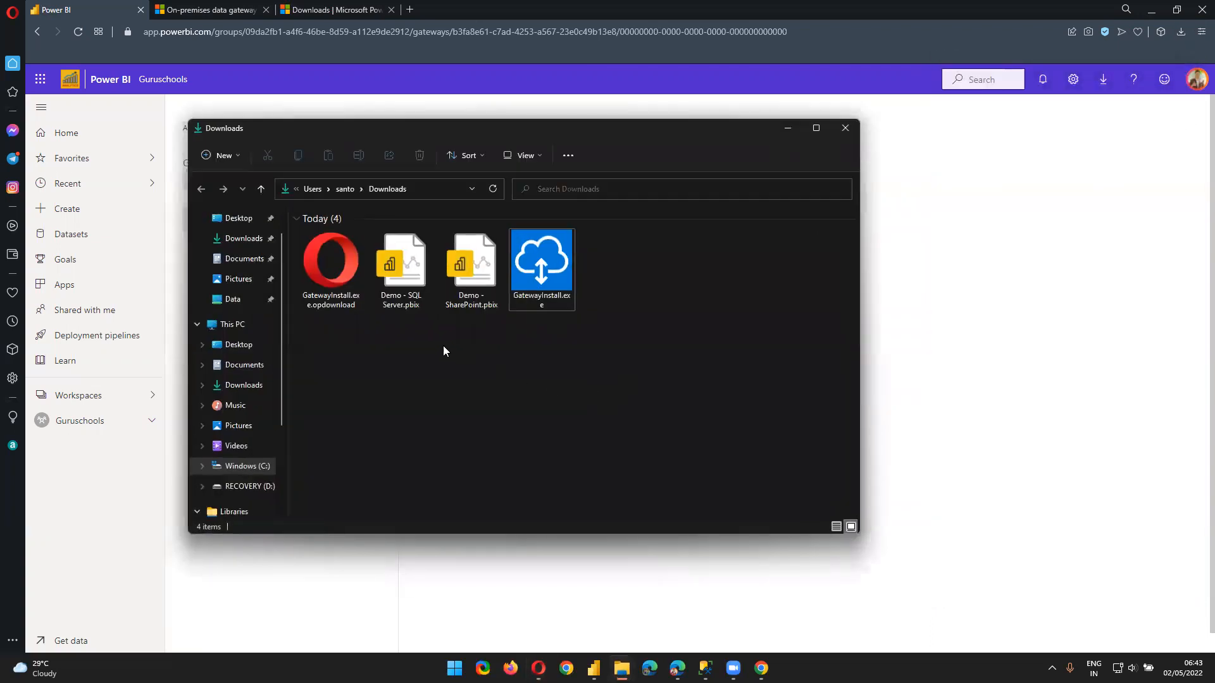
pyautogui.click(535, 280)
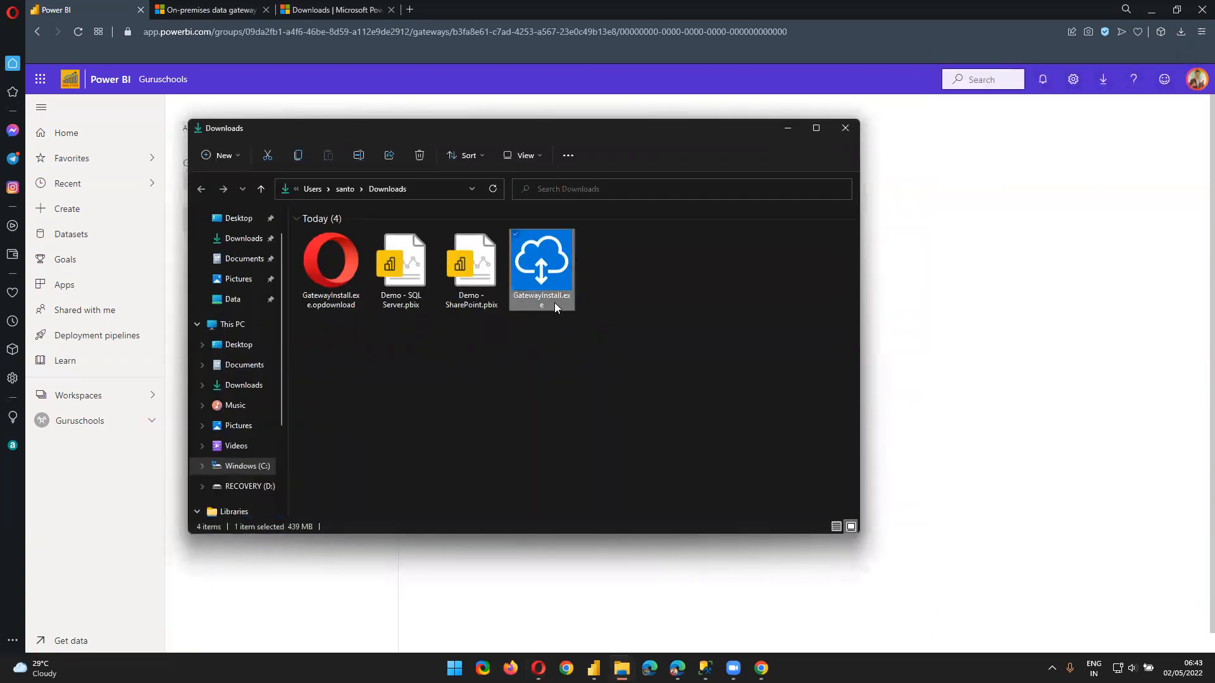
pyautogui.rightClick(552, 349)
pyautogui.click(543, 393)
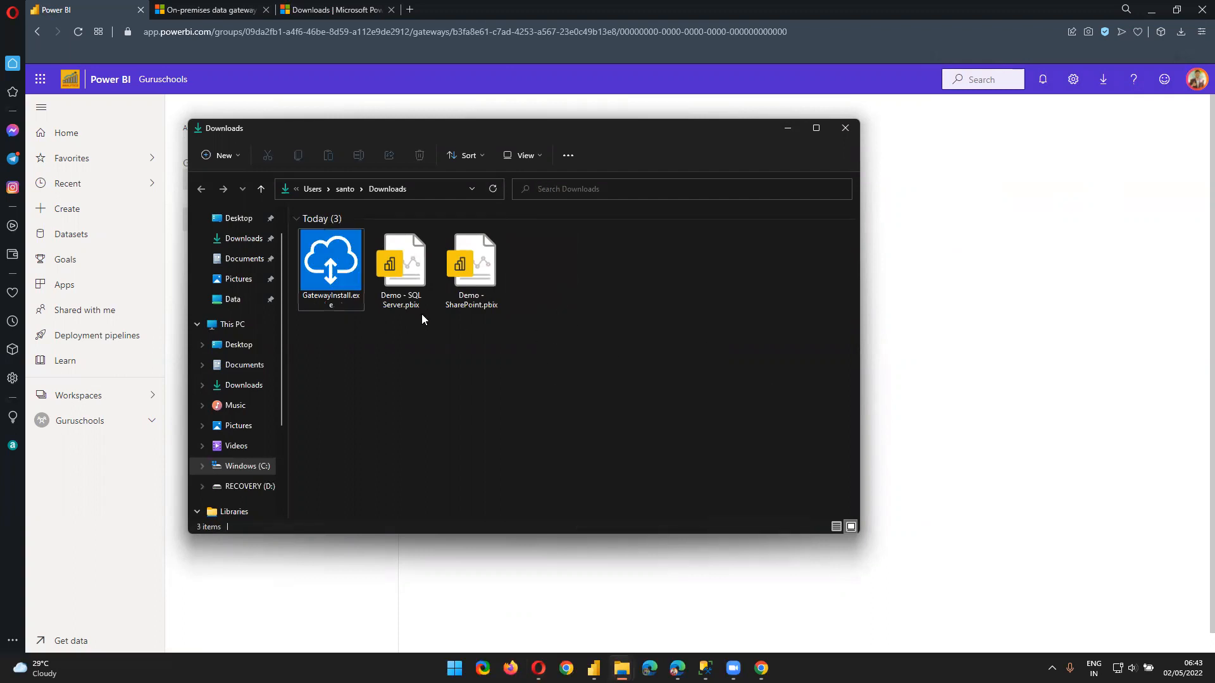
pyautogui.click(340, 269)
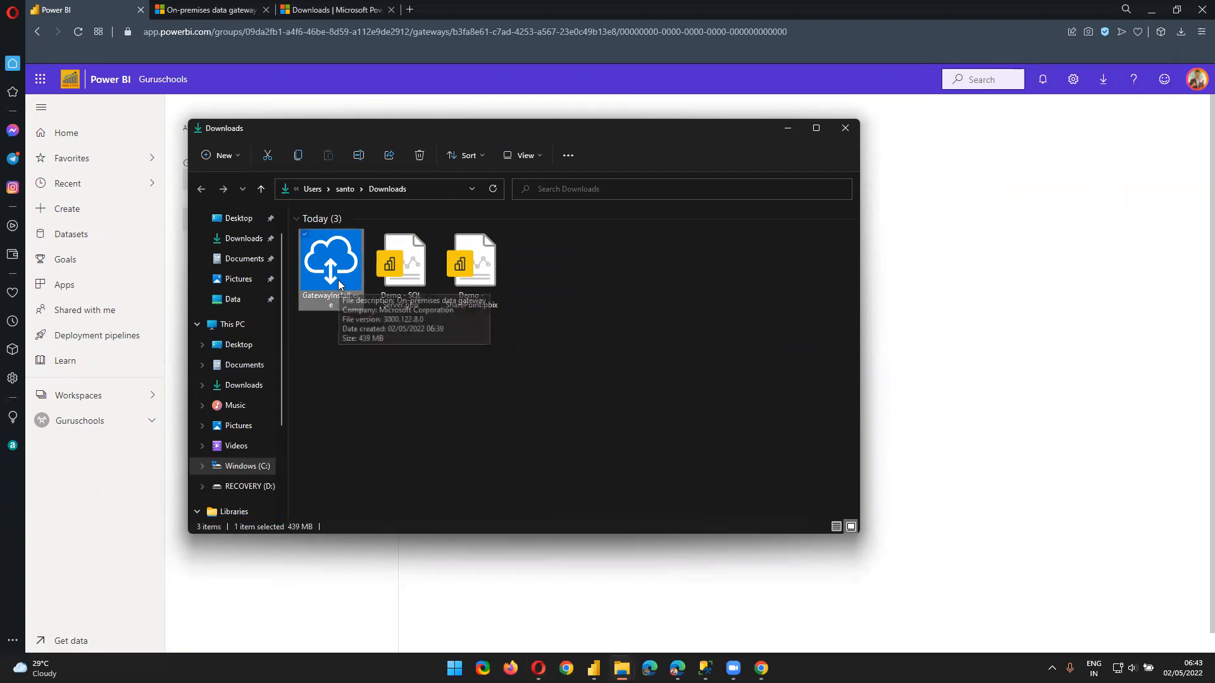
pyautogui.doubleClick(340, 281)
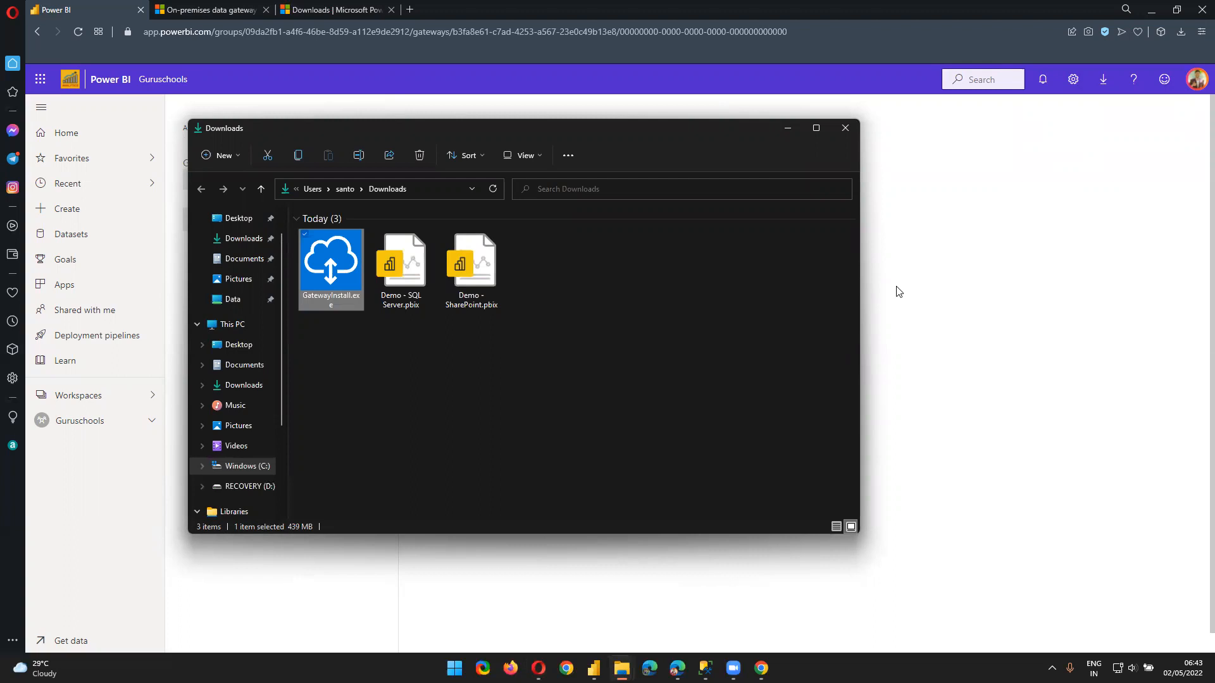
# Minimize the Opera, Chrome and Power BI Desktop windows and close the Downloads folder
pyautogui.click(784, 128)
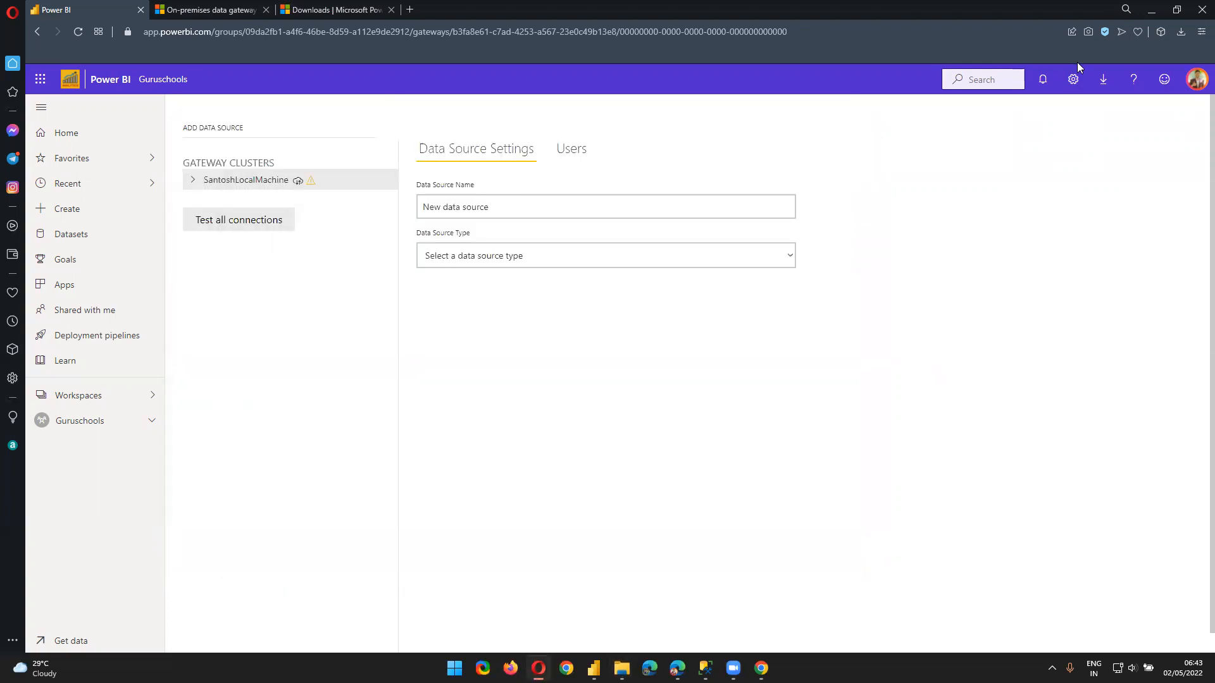
pyautogui.click(1153, 13)
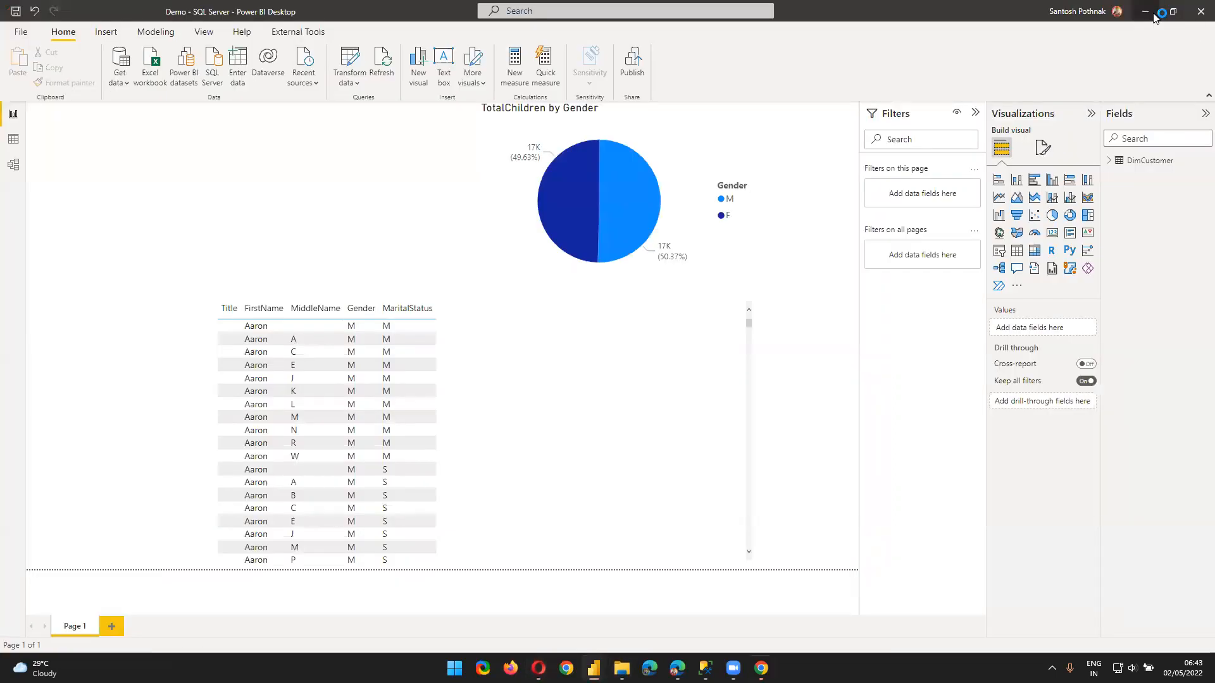
pyautogui.click(1154, 14)
pyautogui.click(1153, 14)
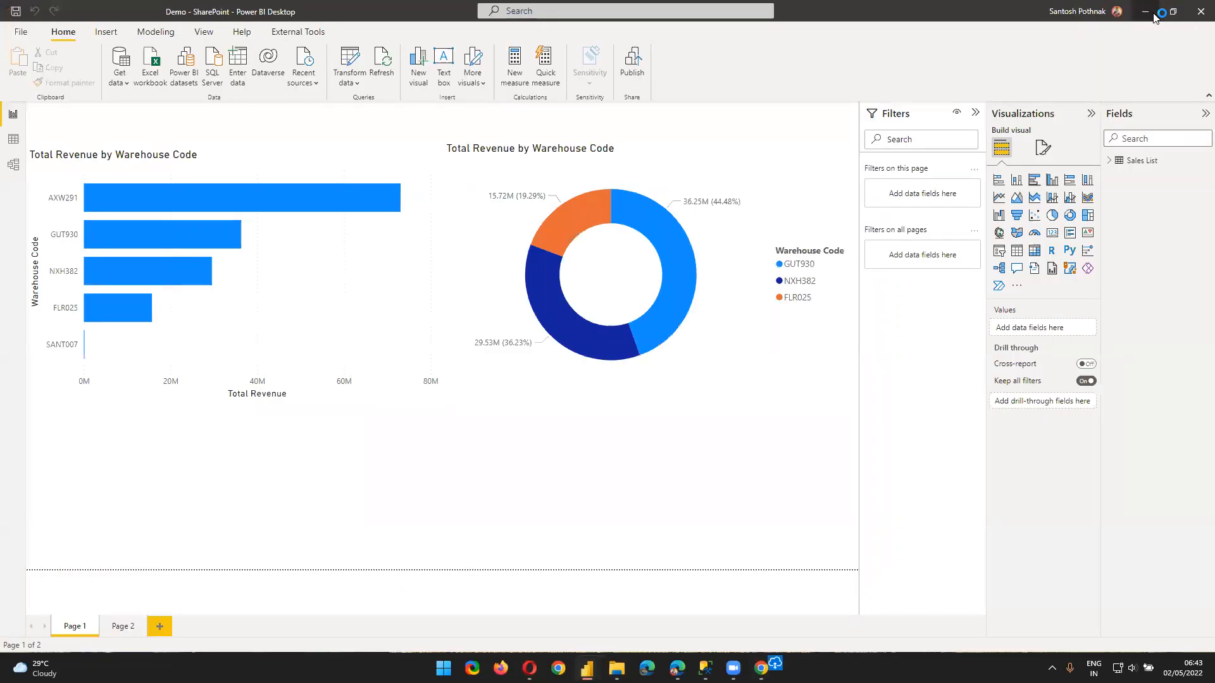
pyautogui.click(1153, 14)
pyautogui.click(828, 111)
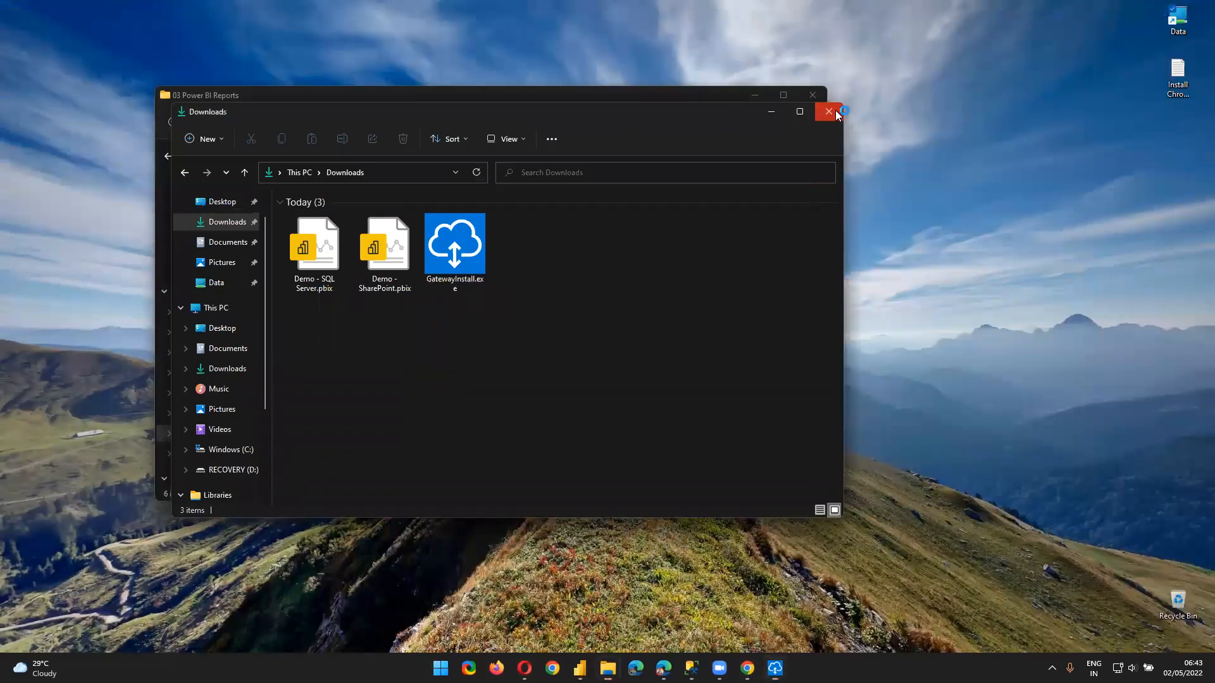
pyautogui.click(818, 99)
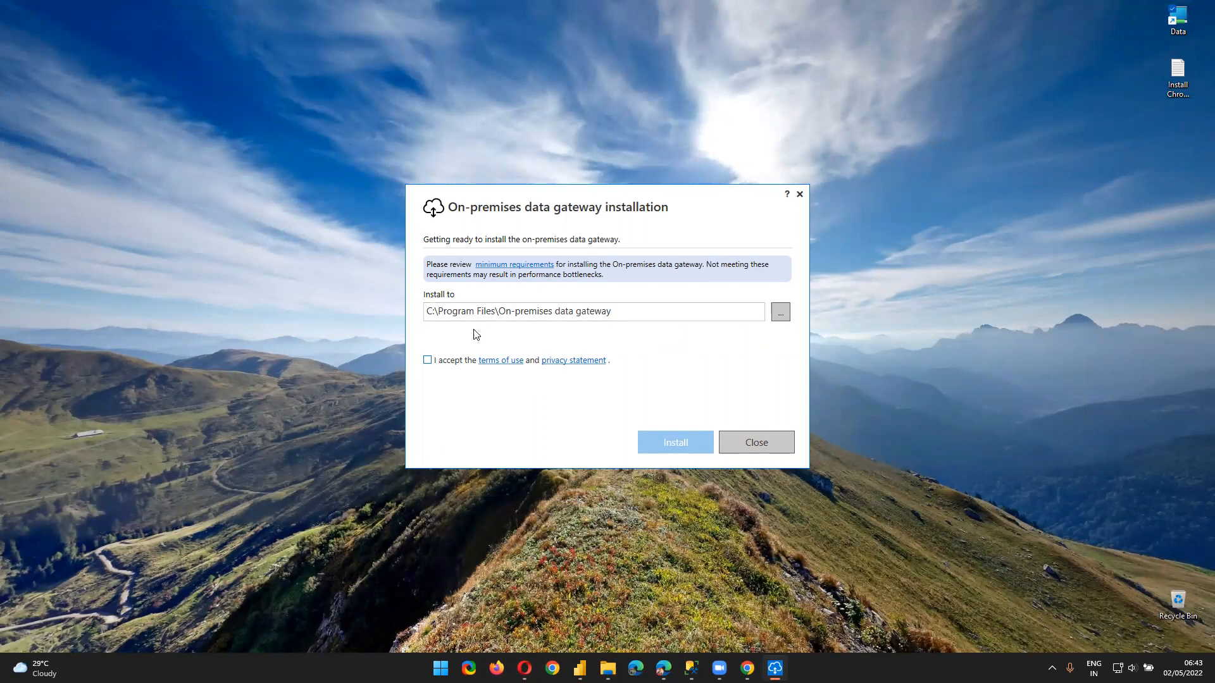
# Accept the gateway terms of use and start the installation, allowing both permission prompts
pyautogui.click(428, 360)
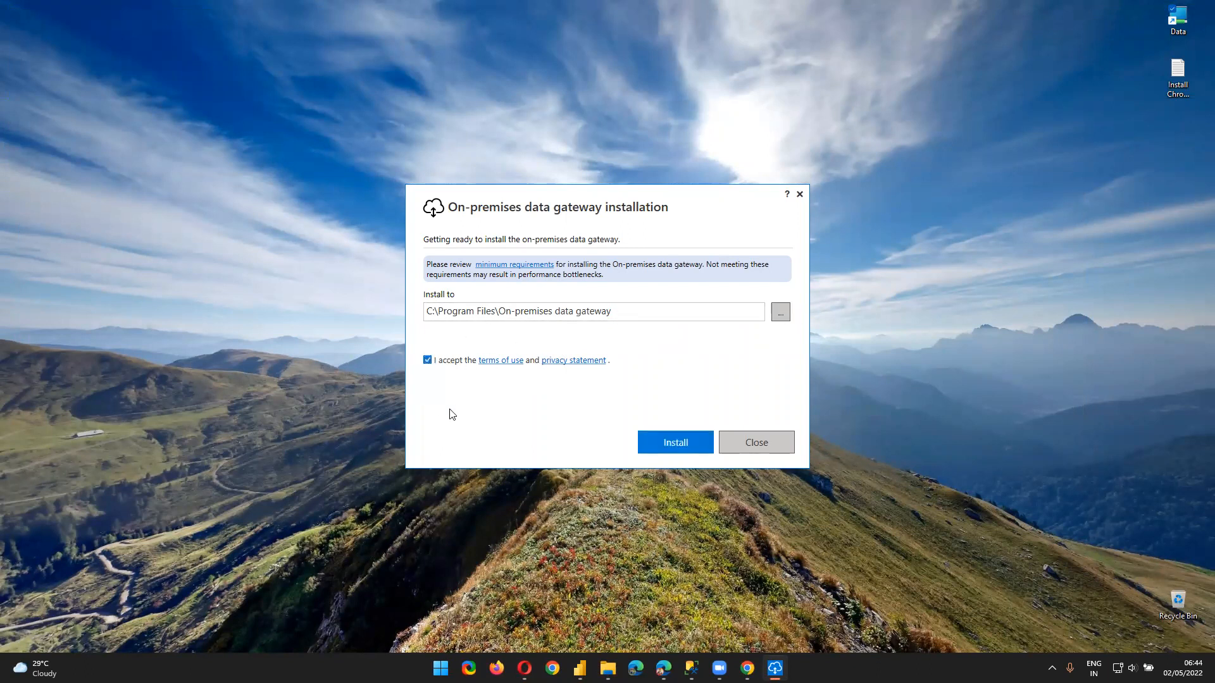
pyautogui.click(664, 441)
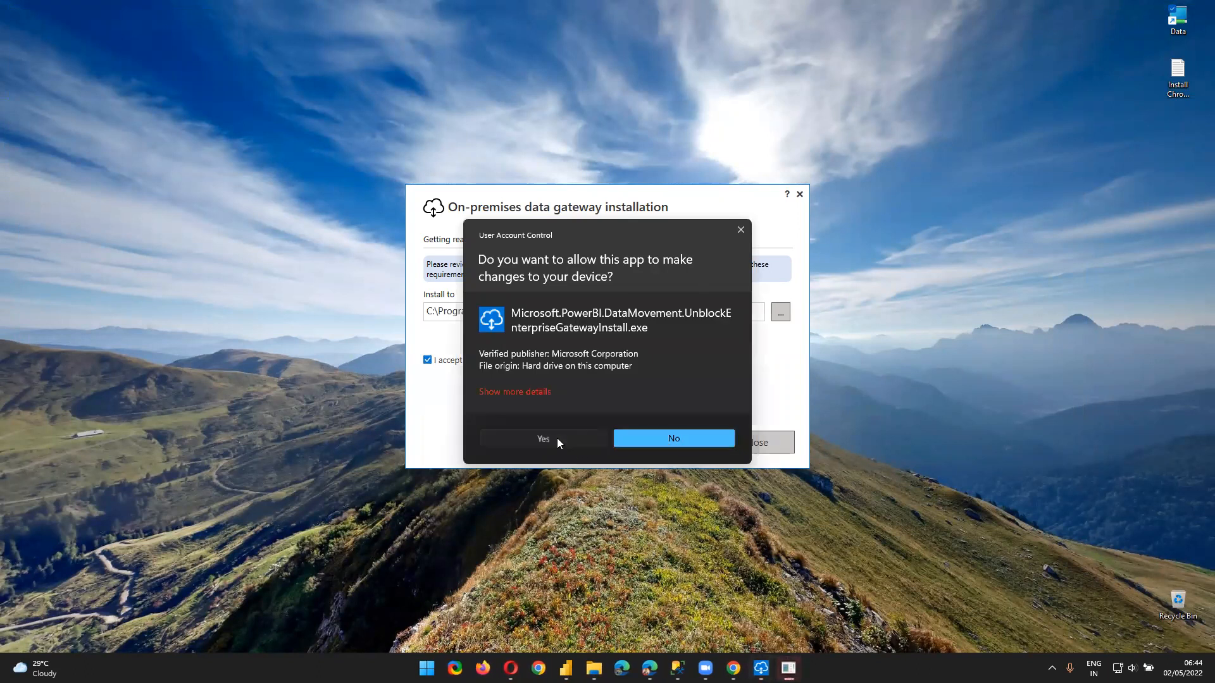
pyautogui.click(557, 438)
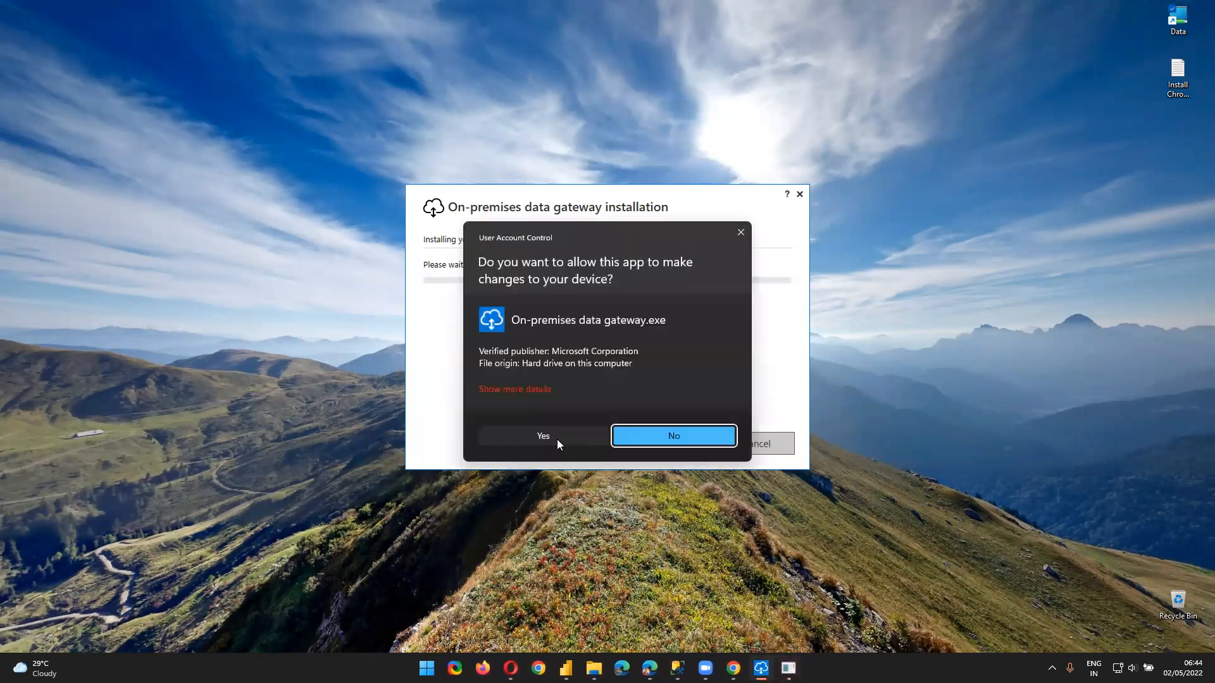
pyautogui.click(557, 439)
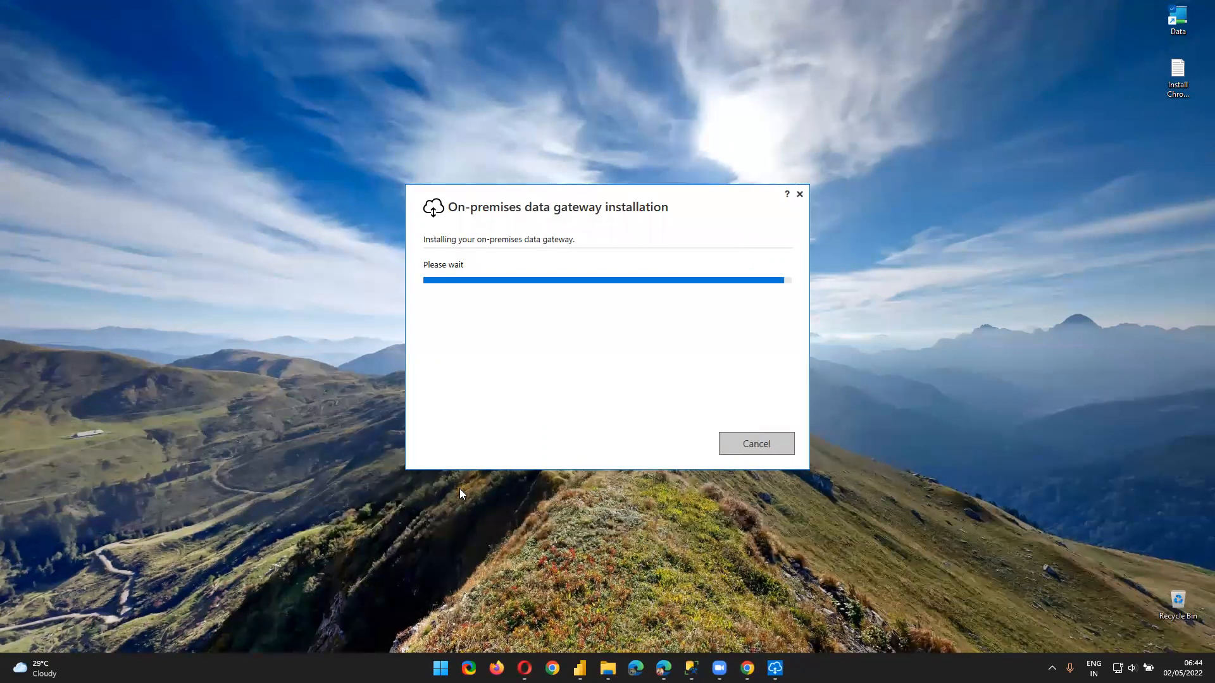
# Copy the signed-in account's e-mail address from the Power BI account panel, then minimize Opera
pyautogui.click(524, 668)
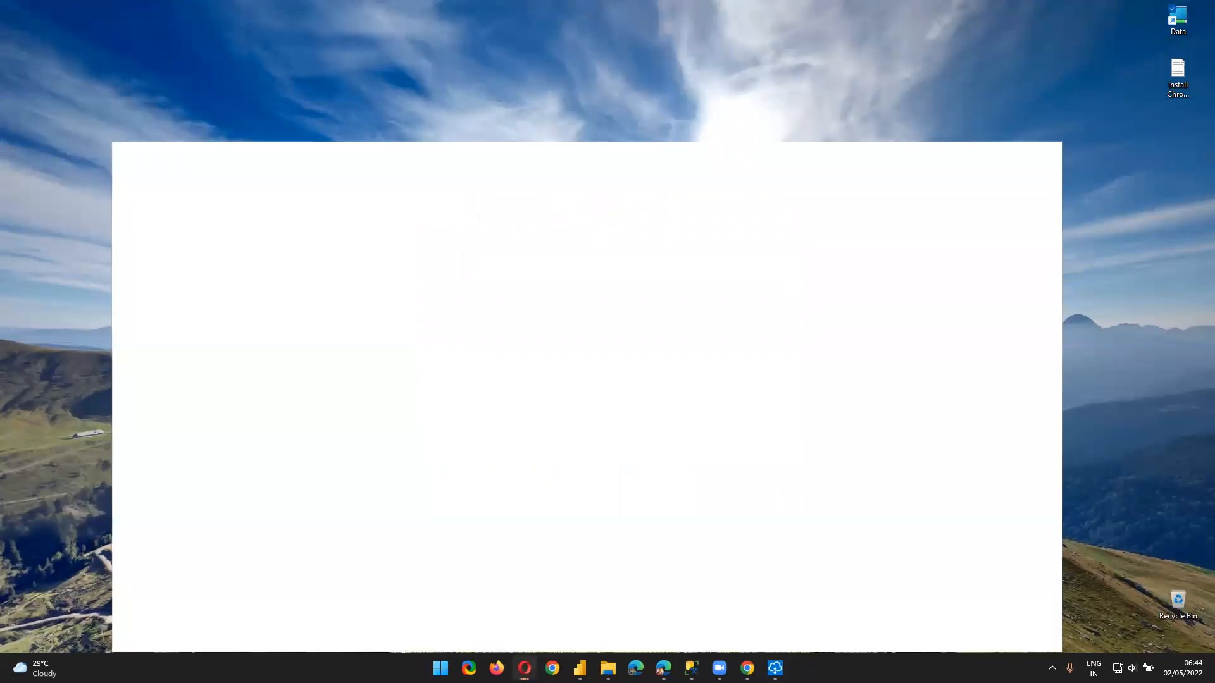
pyautogui.click(1192, 90)
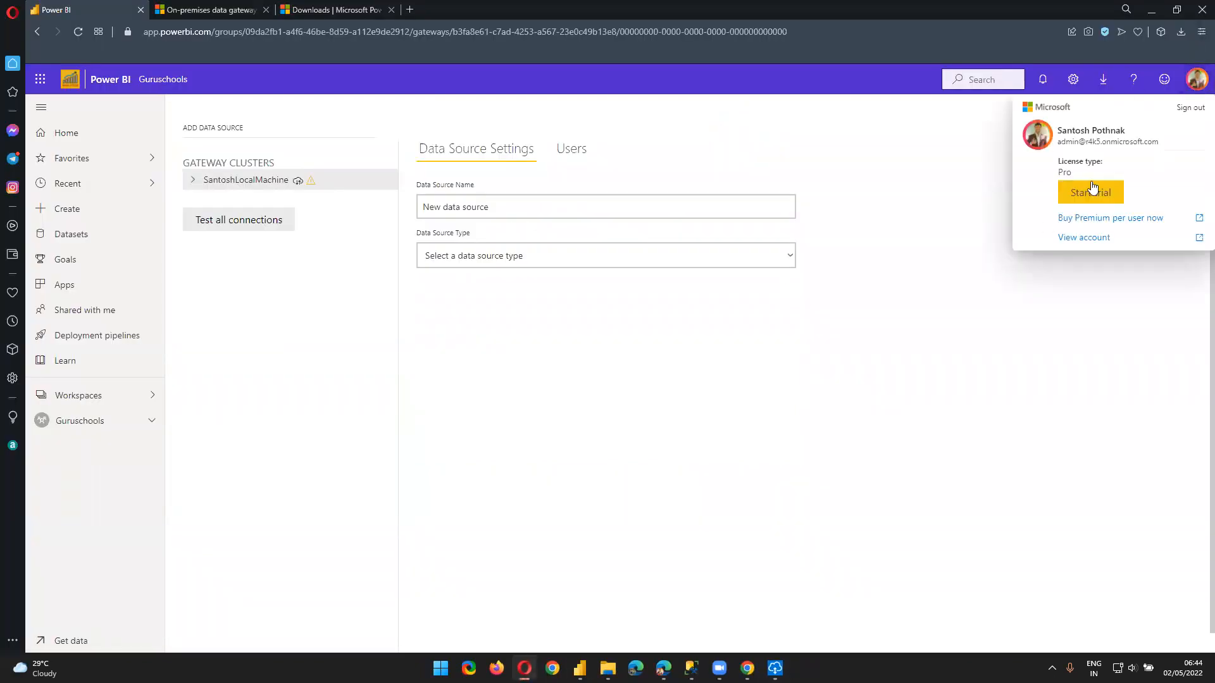
pyautogui.tripleClick(1082, 141)
pyautogui.rightClick(1082, 141)
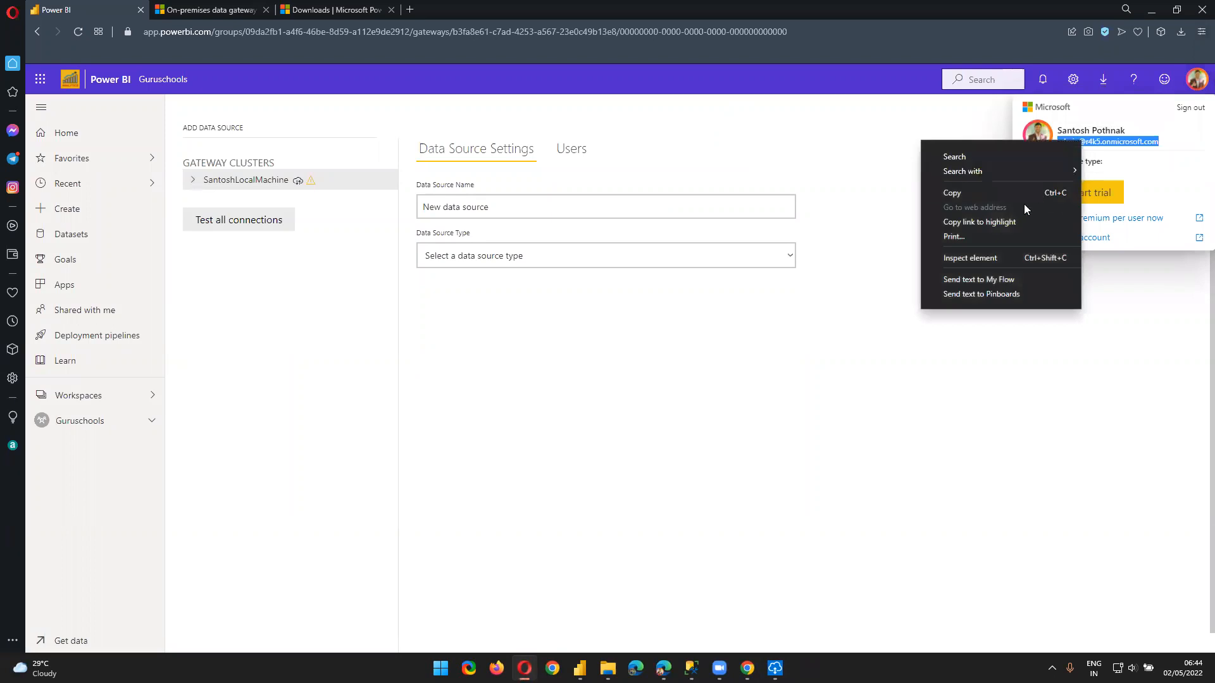
pyautogui.click(1011, 192)
pyautogui.click(1151, 10)
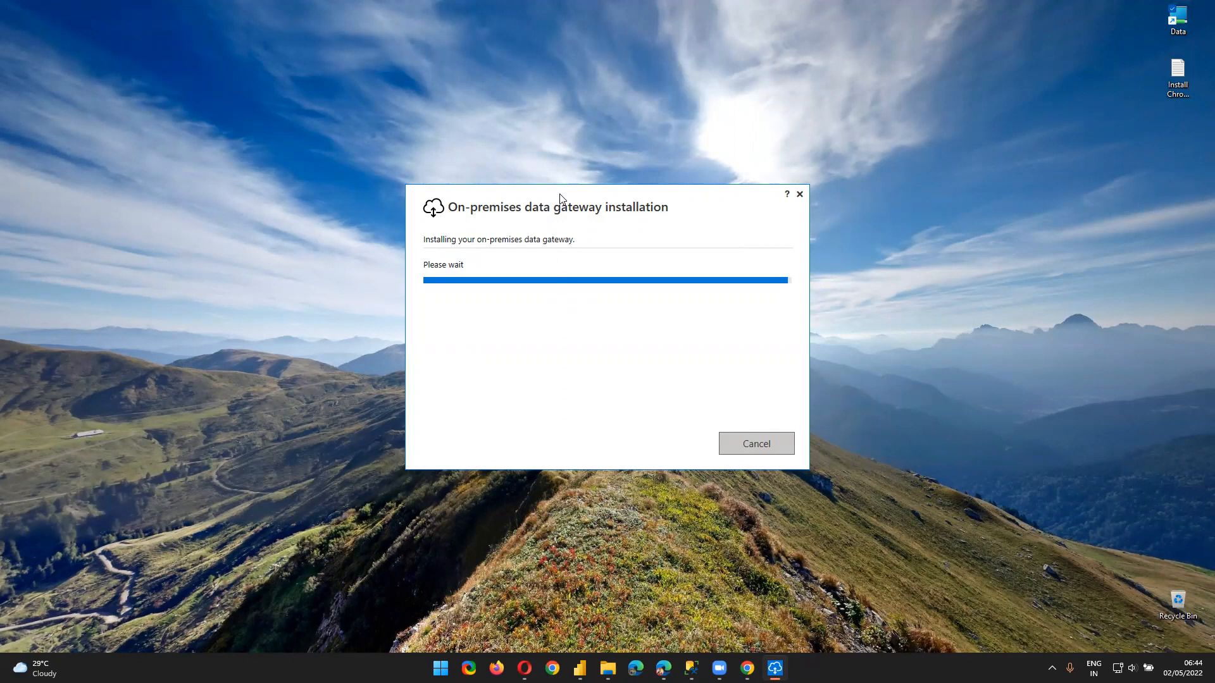
# Reposition the installer dialog and approve the system permission prompt so installation completes
pyautogui.moveTo(559, 194); pyautogui.dragTo(560, 113)
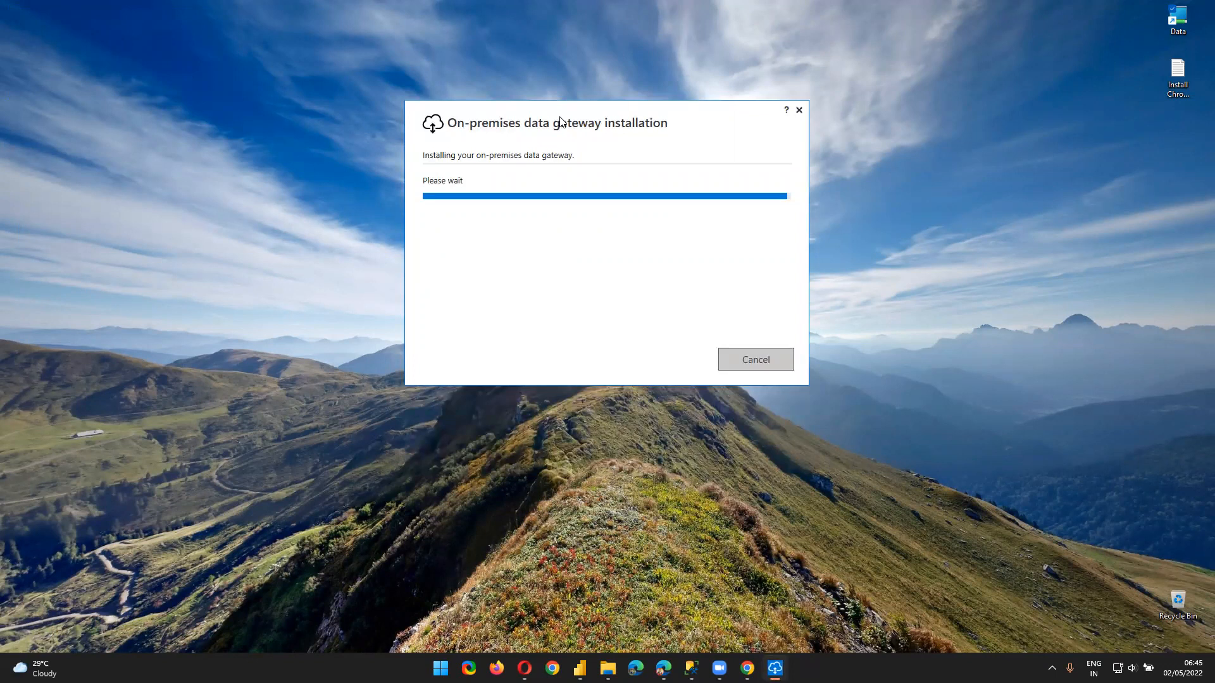
pyautogui.moveTo(560, 117); pyautogui.dragTo(561, 152)
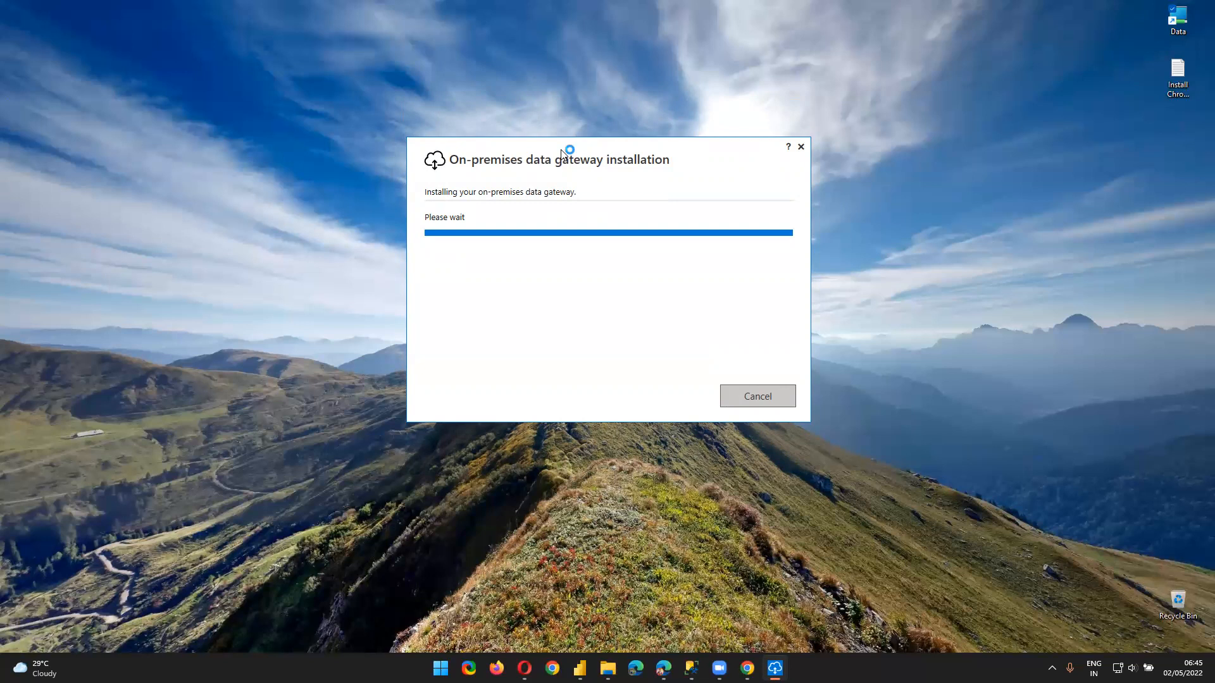
pyautogui.click(538, 438)
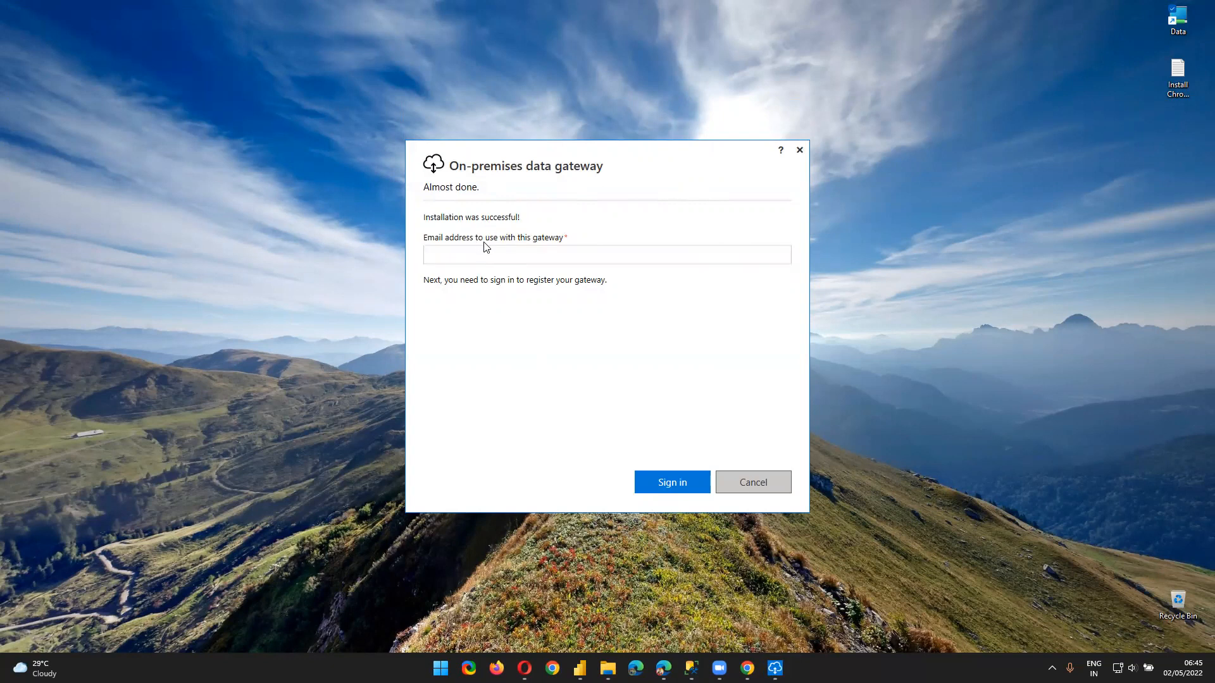
# Paste the copied account e-mail into the Email address field and sign in
pyautogui.click(566, 256)
pyautogui.hotkey('ctrl', 'v')
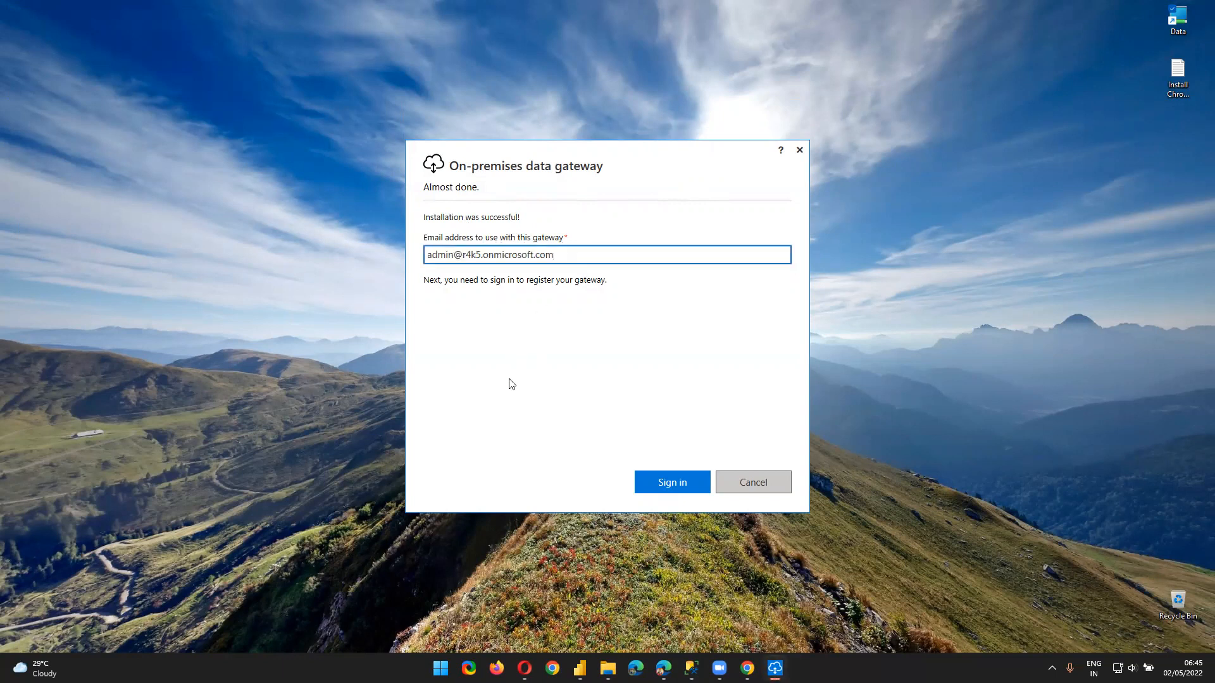
pyautogui.click(638, 476)
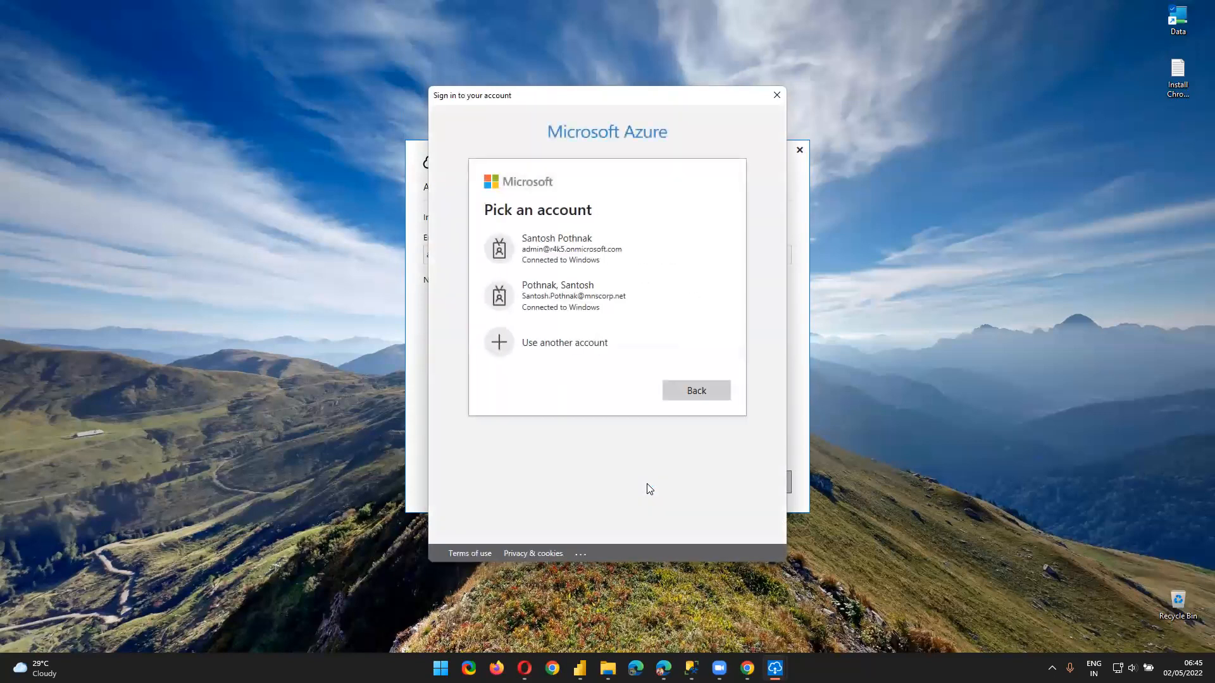
# Pick the admin account, then choose 'Register a new gateway on this computer' and continue
pyautogui.click(603, 260)
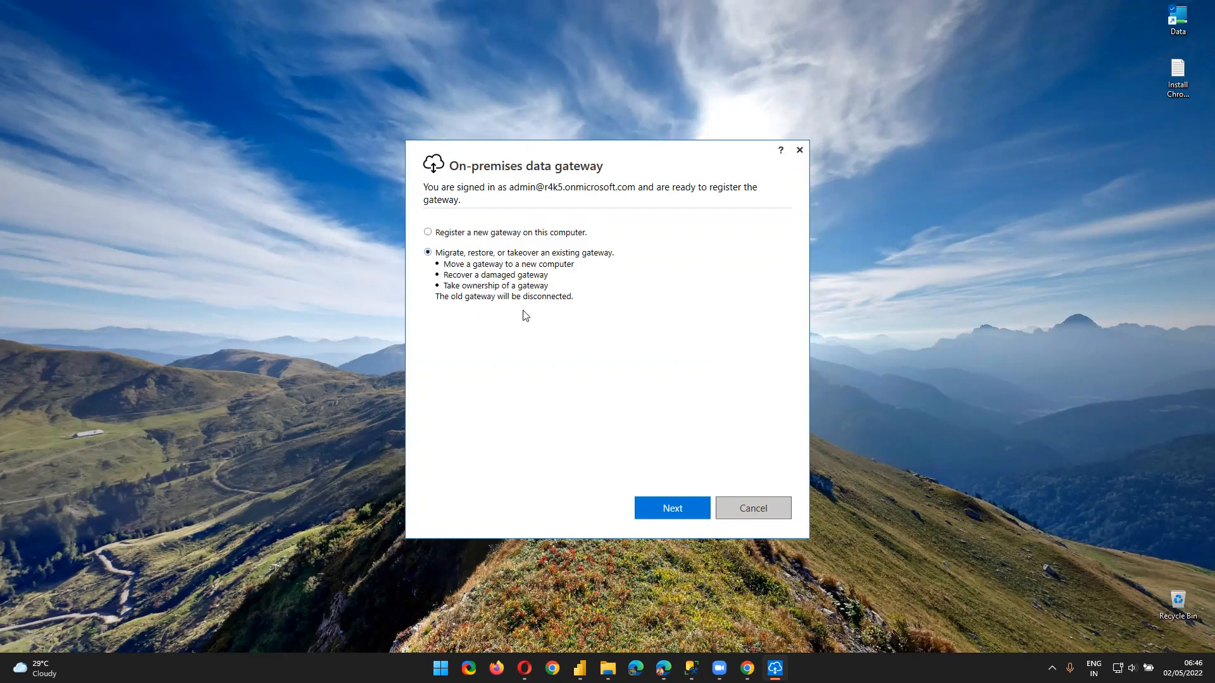
pyautogui.click(453, 233)
pyautogui.click(652, 511)
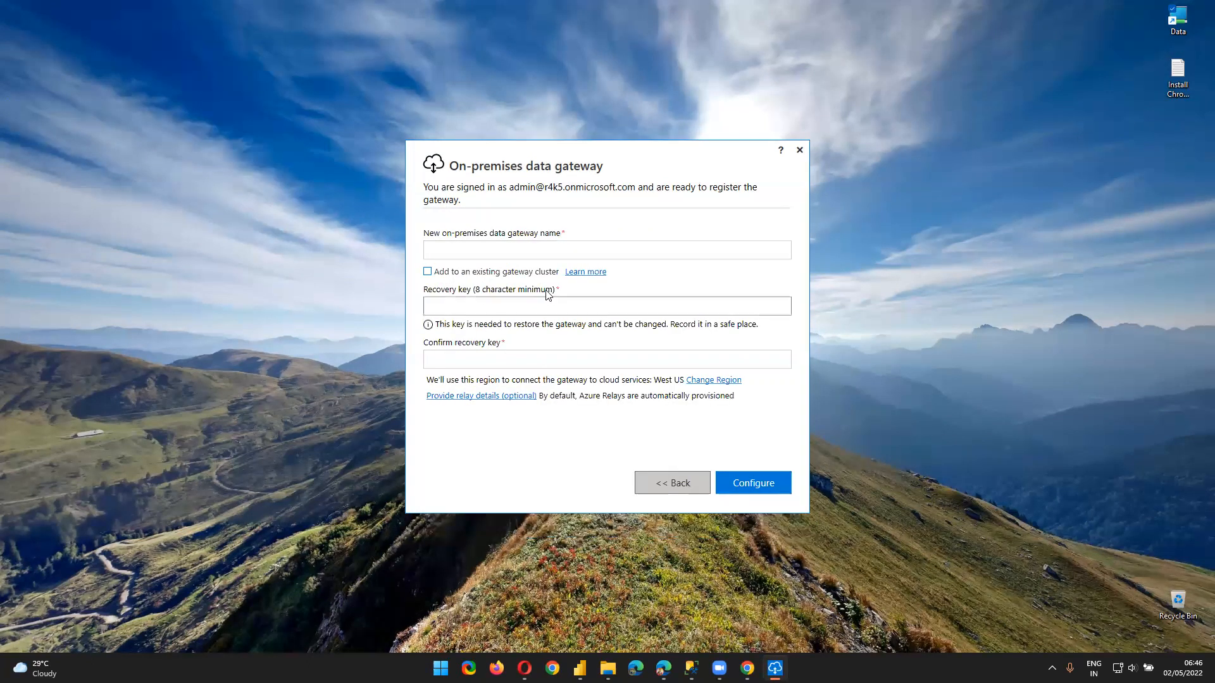
# Name the new gateway GuruschoolsGateway, correcting a mistyped ending
pyautogui.click(465, 250)
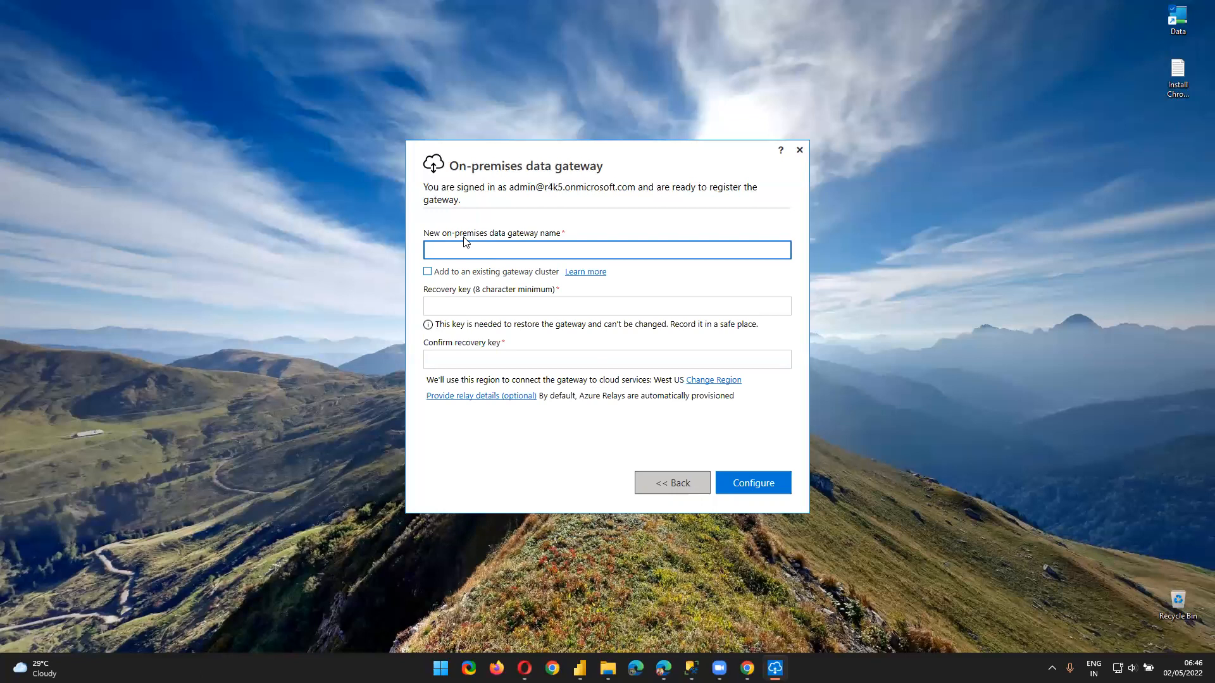
pyautogui.write('GuruschoolsGateway')
# Inspect the existing SantoshLocalMachine cluster in Power BI, then leave 'Add to an existing gateway cluster' unchecked
pyautogui.click(452, 278)
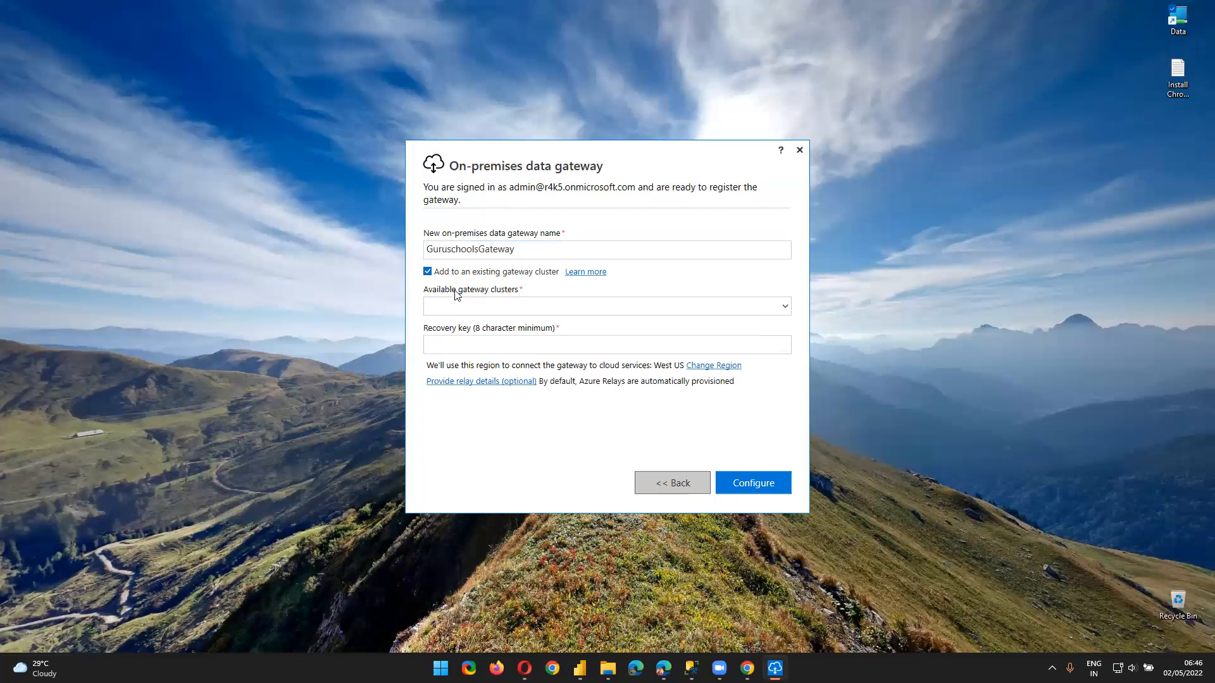
pyautogui.click(461, 306)
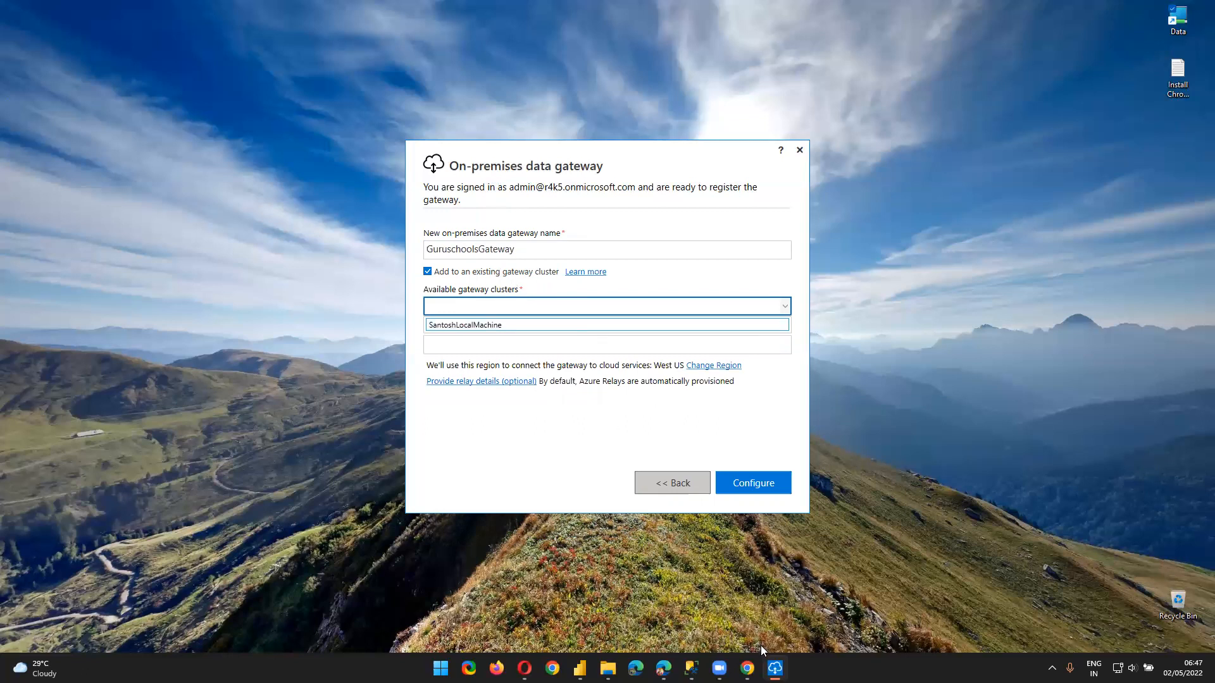
pyautogui.moveTo(749, 664)
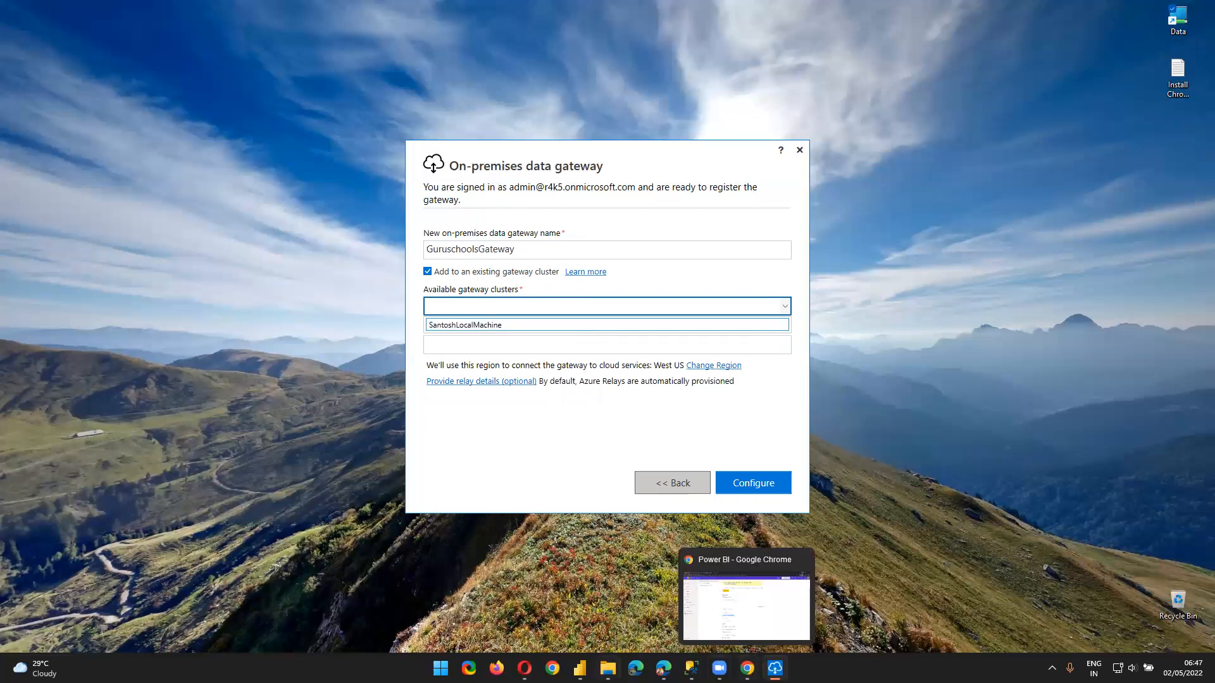
pyautogui.click(524, 668)
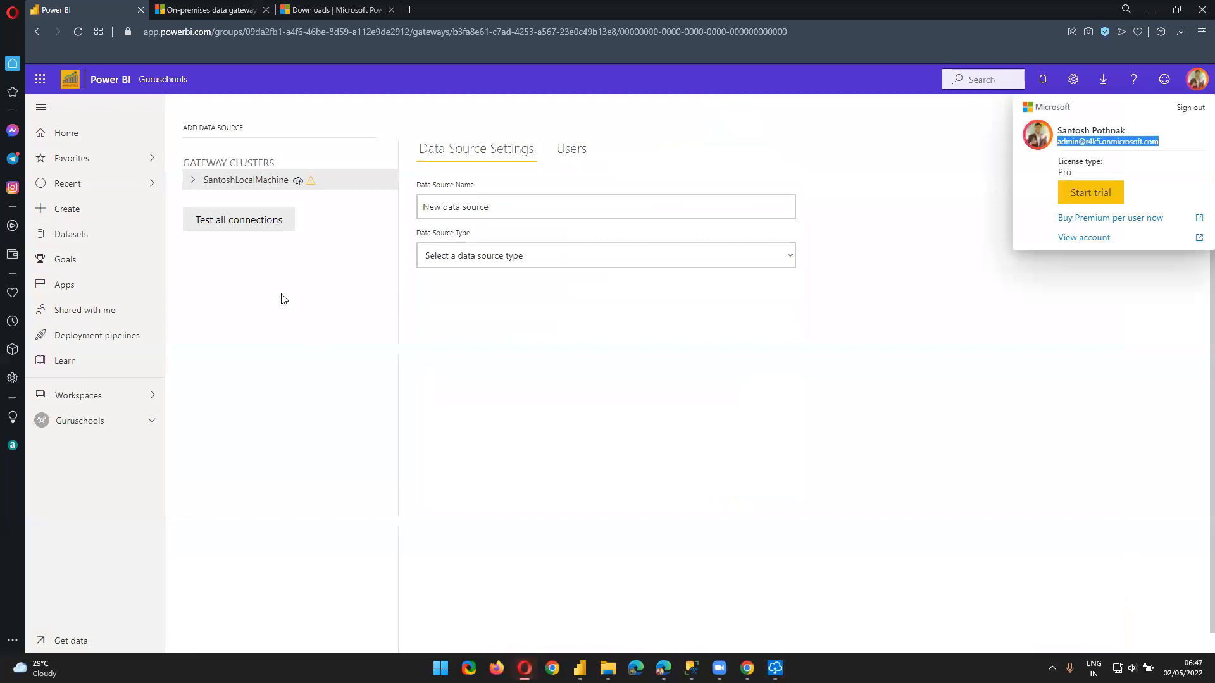
pyautogui.click(192, 179)
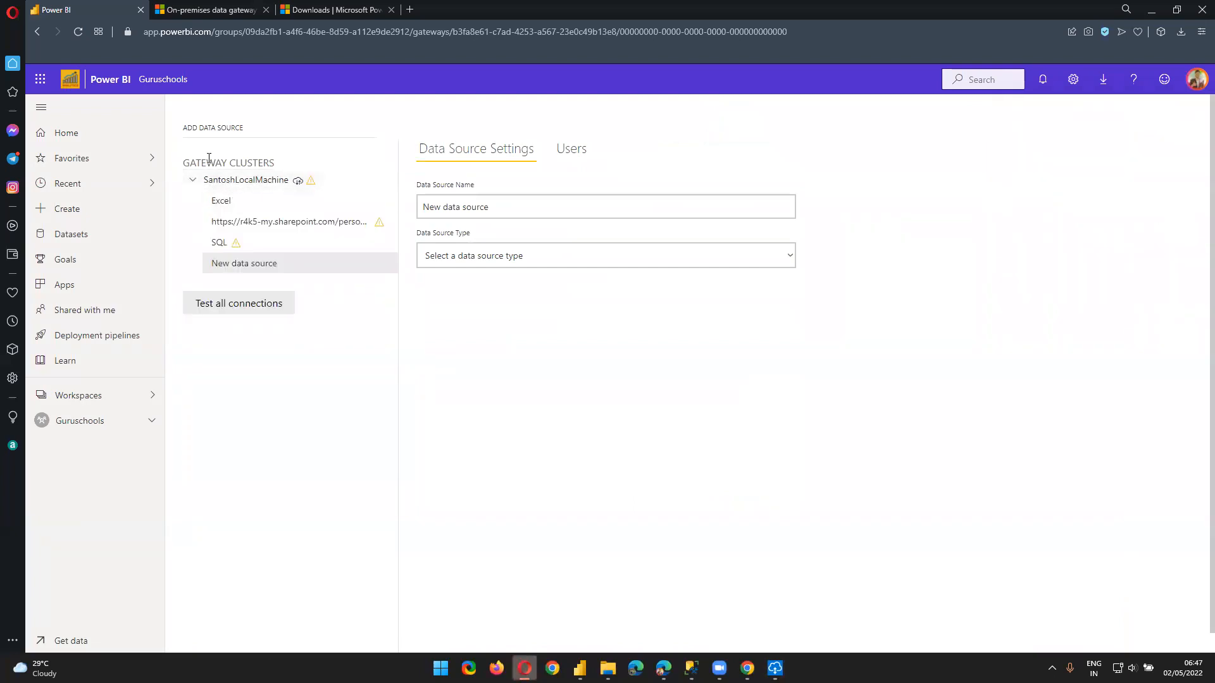
pyautogui.click(1151, 10)
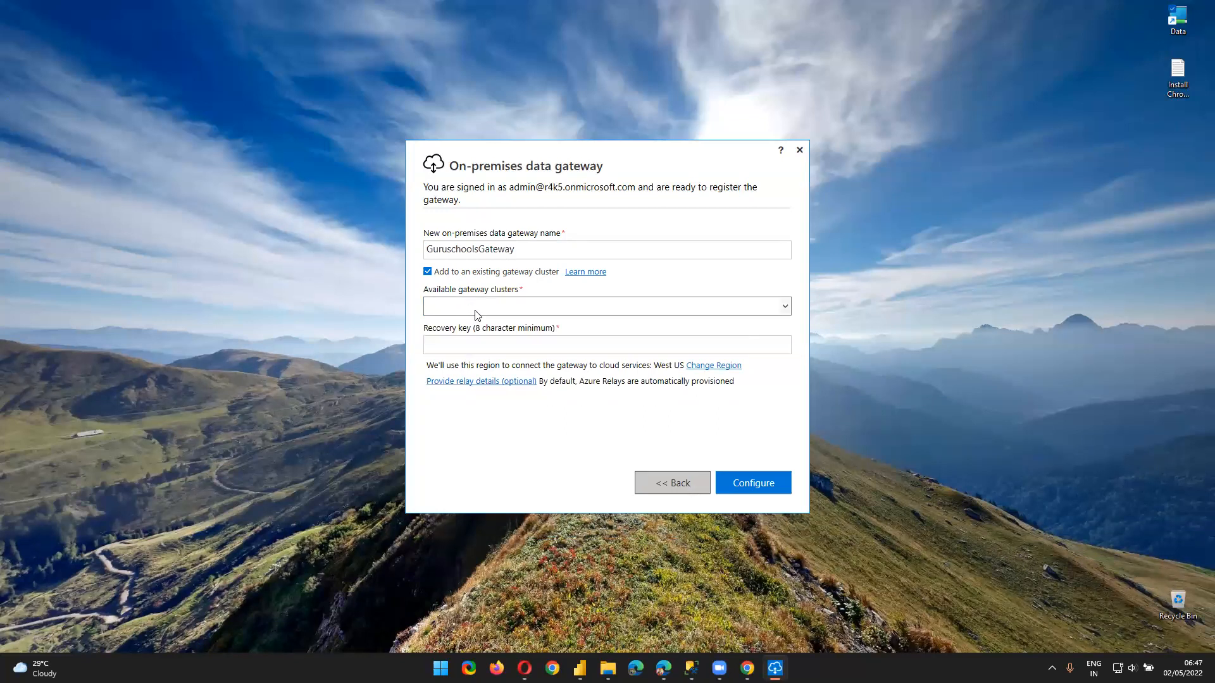
pyautogui.click(523, 308)
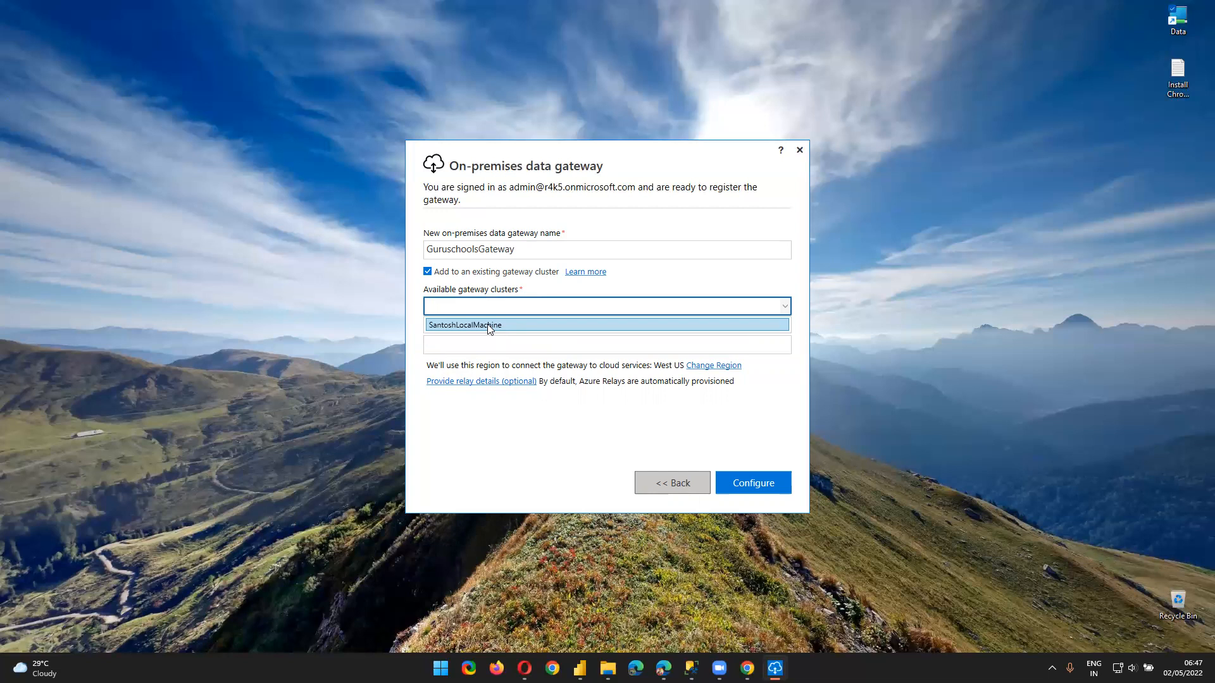
pyautogui.click(506, 325)
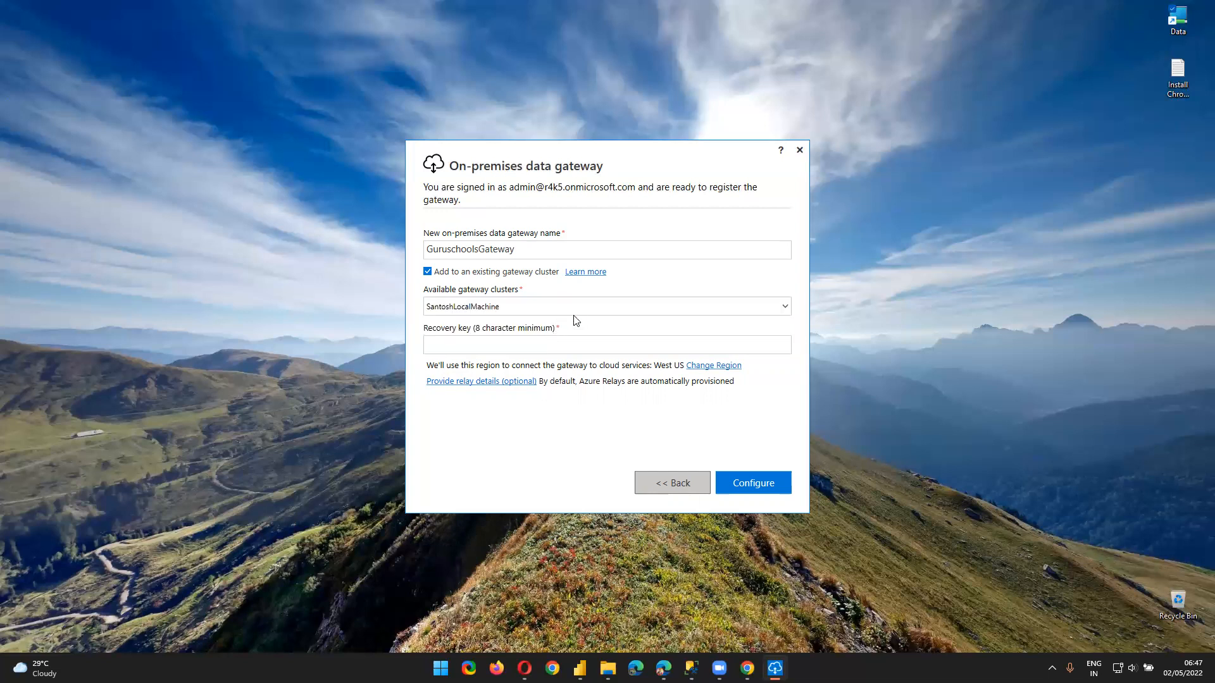
pyautogui.click(457, 272)
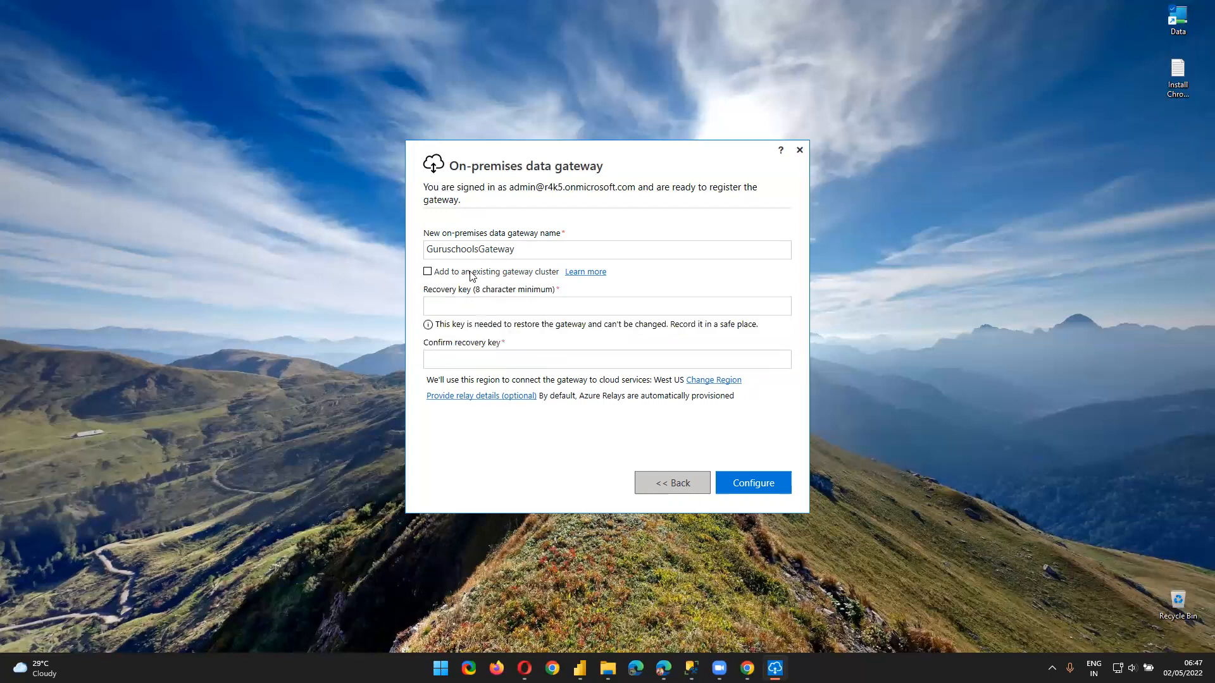
# Keep the gateway out of existing clusters and check the GuruschoolsGateway name
pyautogui.click(481, 276)
pyautogui.click(483, 279)
pyautogui.moveTo(565, 256); pyautogui.dragTo(352, 253)
# Enter and confirm an 8-character recovery key, then configure the gateway
pyautogui.click(490, 310)
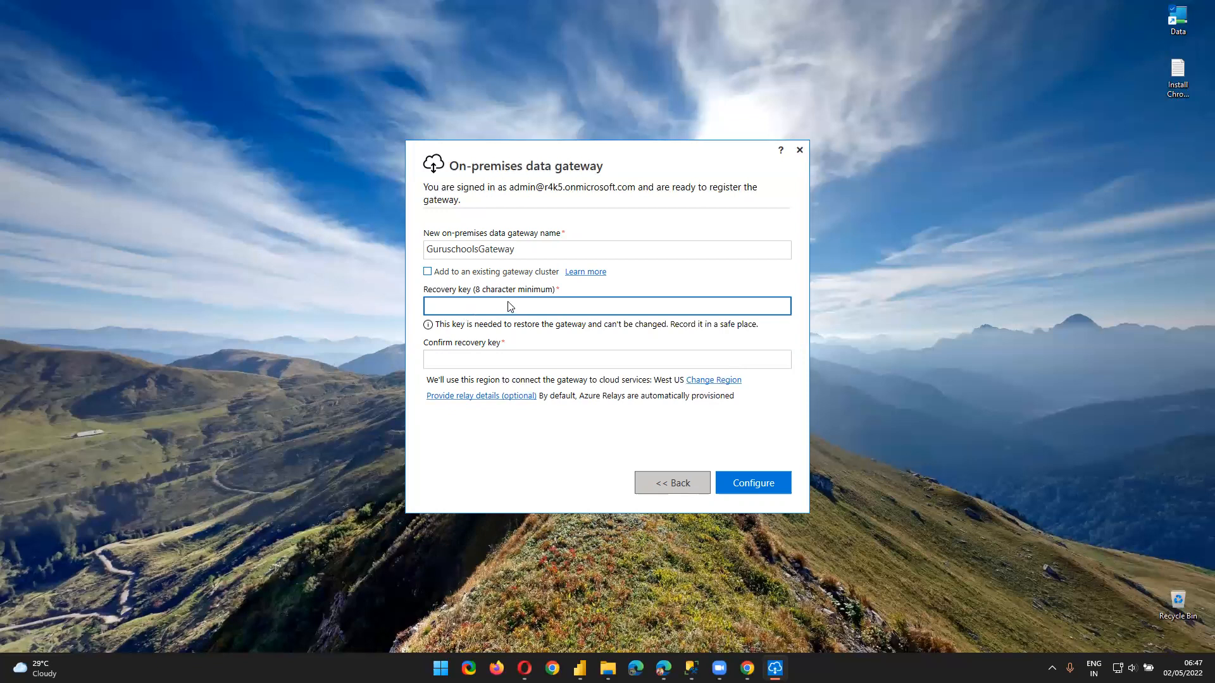
pyautogui.write('•••')
pyautogui.press('BackSpace')
pyautogui.press('BackSpace')
pyautogui.press('BackSpace')
pyautogui.write('••••••••')
pyautogui.press('Tab')
pyautogui.write('••••••••')
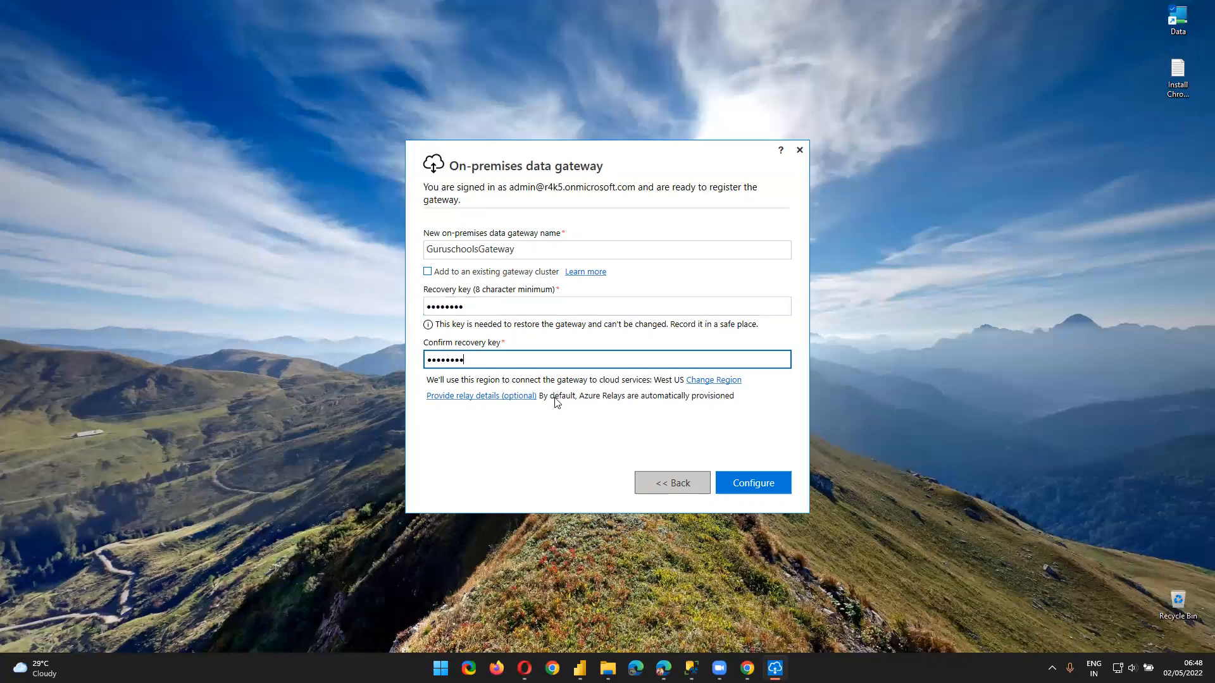
pyautogui.click(742, 480)
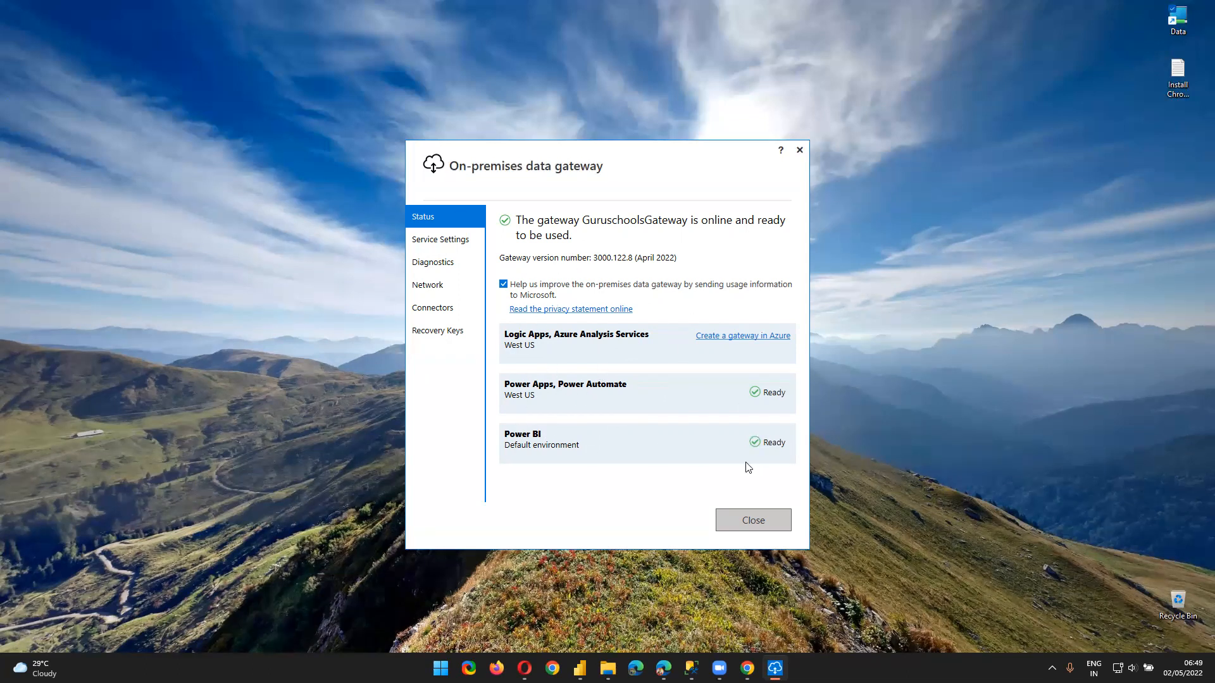
pyautogui.click(466, 248)
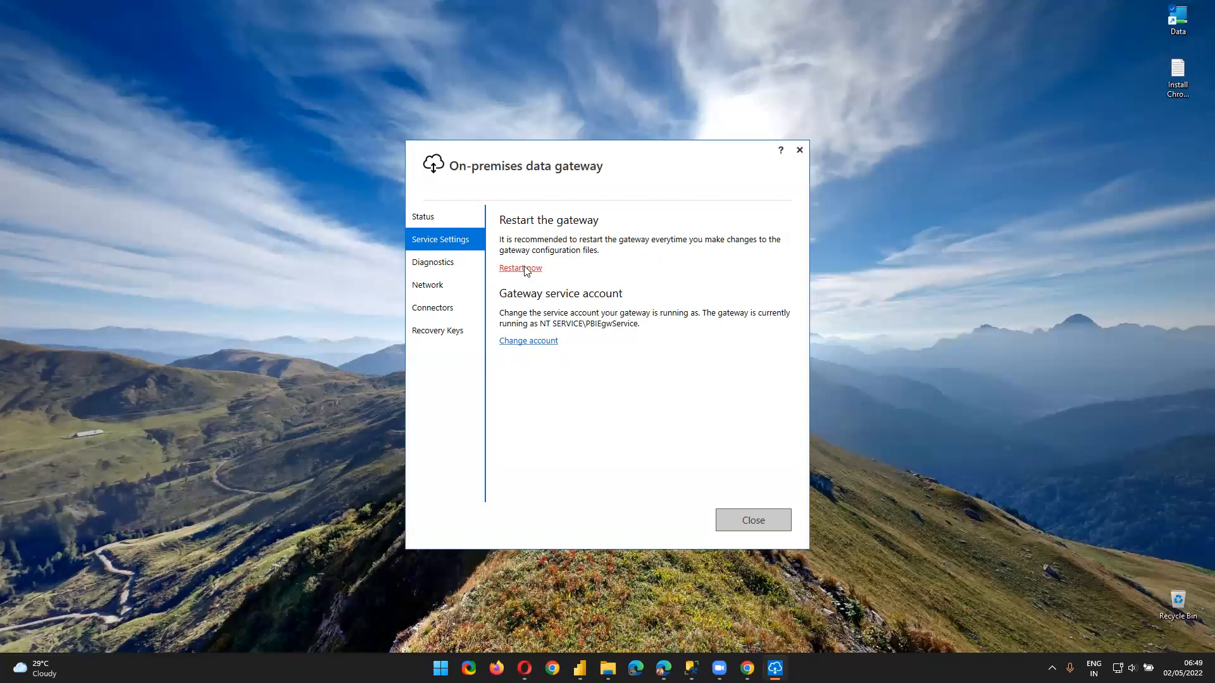
# Browse the Diagnostics, Network, Connectors, Recovery Keys and Status pages, then return to Power BI
pyautogui.click(444, 264)
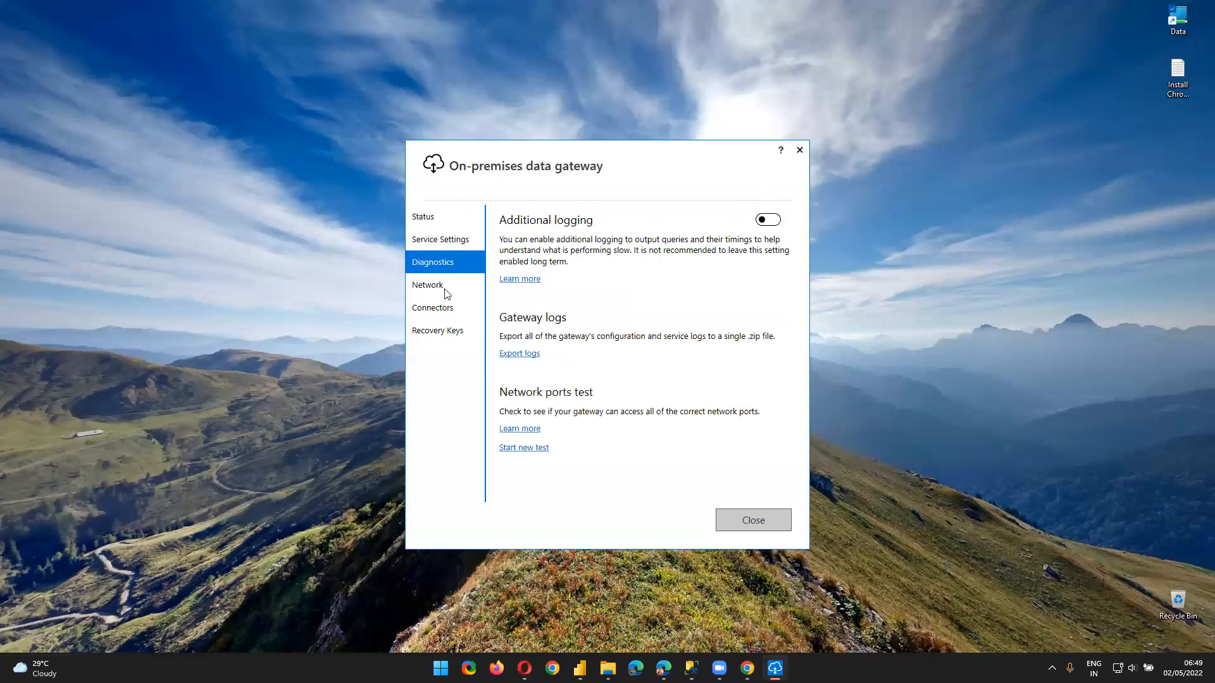
pyautogui.click(438, 288)
pyautogui.click(437, 307)
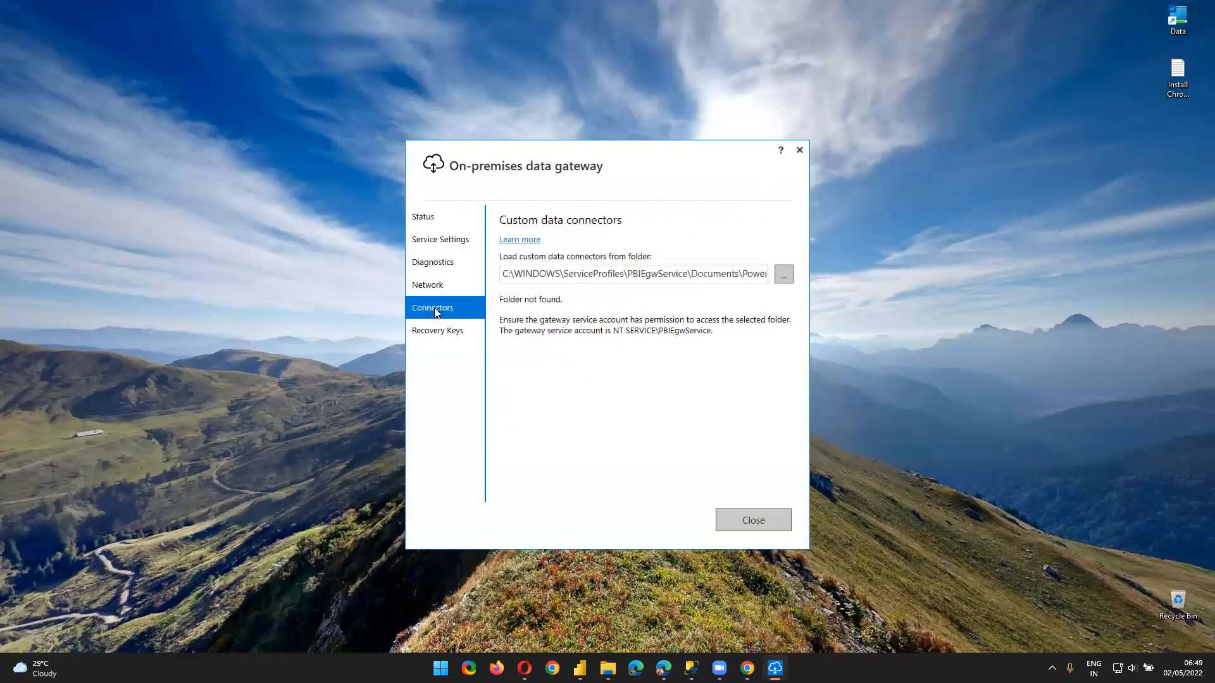
pyautogui.click(439, 327)
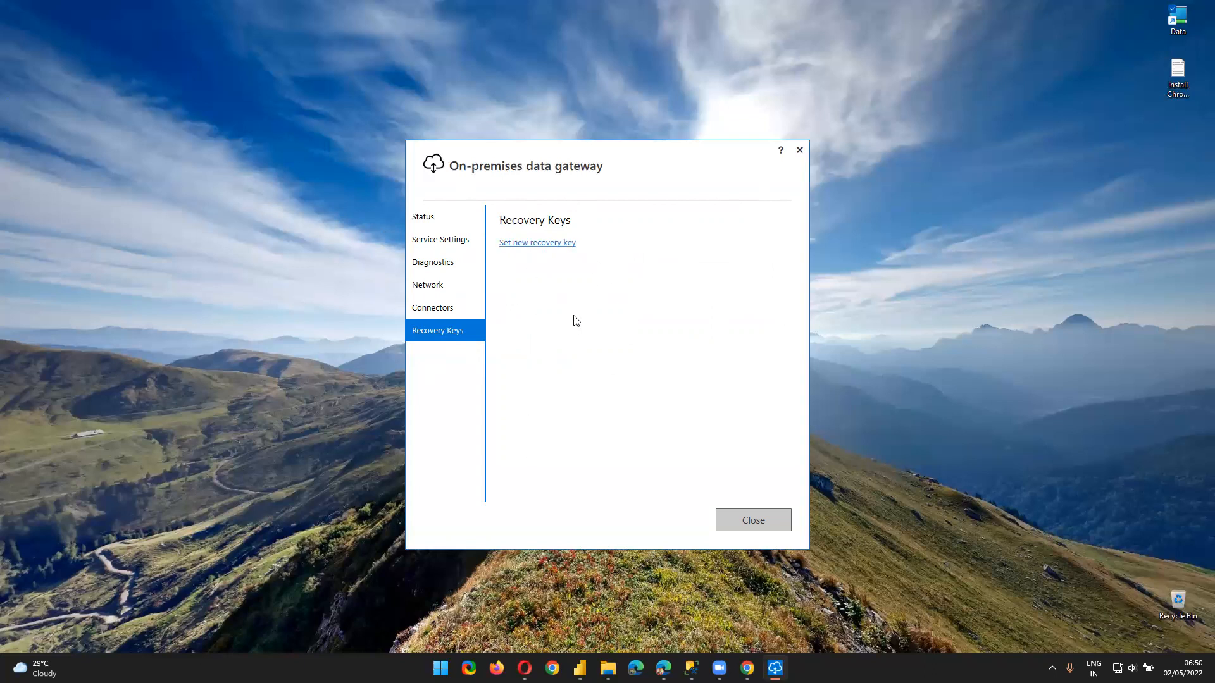
pyautogui.click(430, 221)
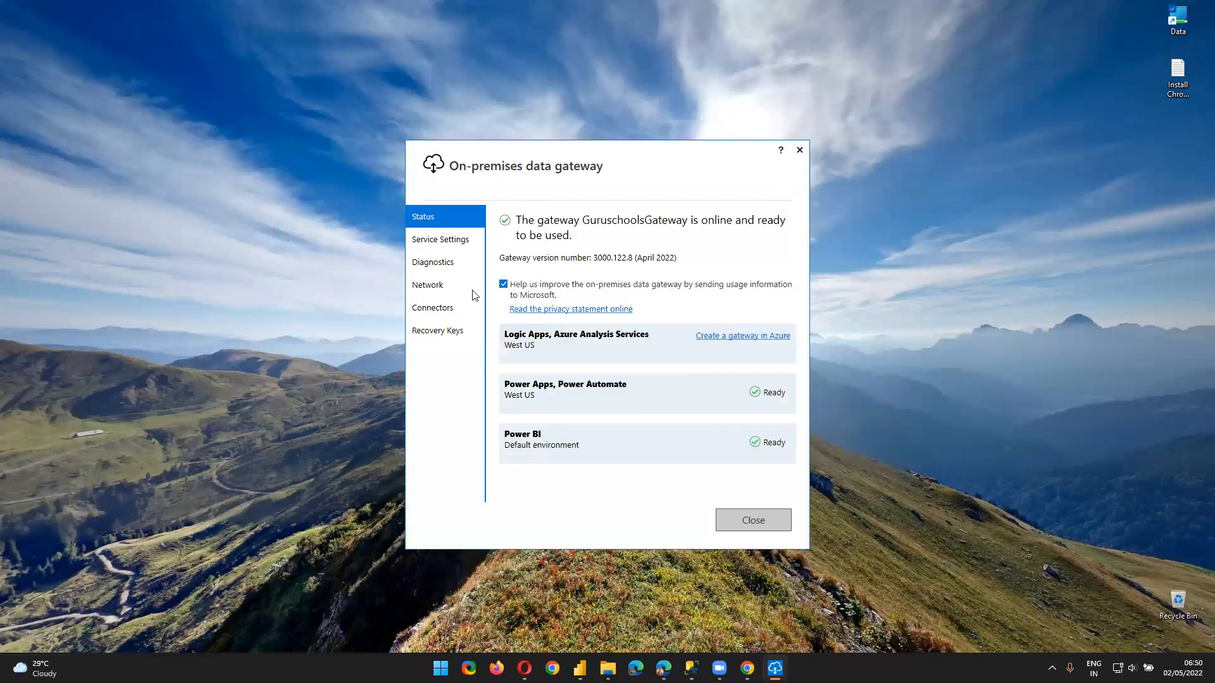
pyautogui.click(523, 668)
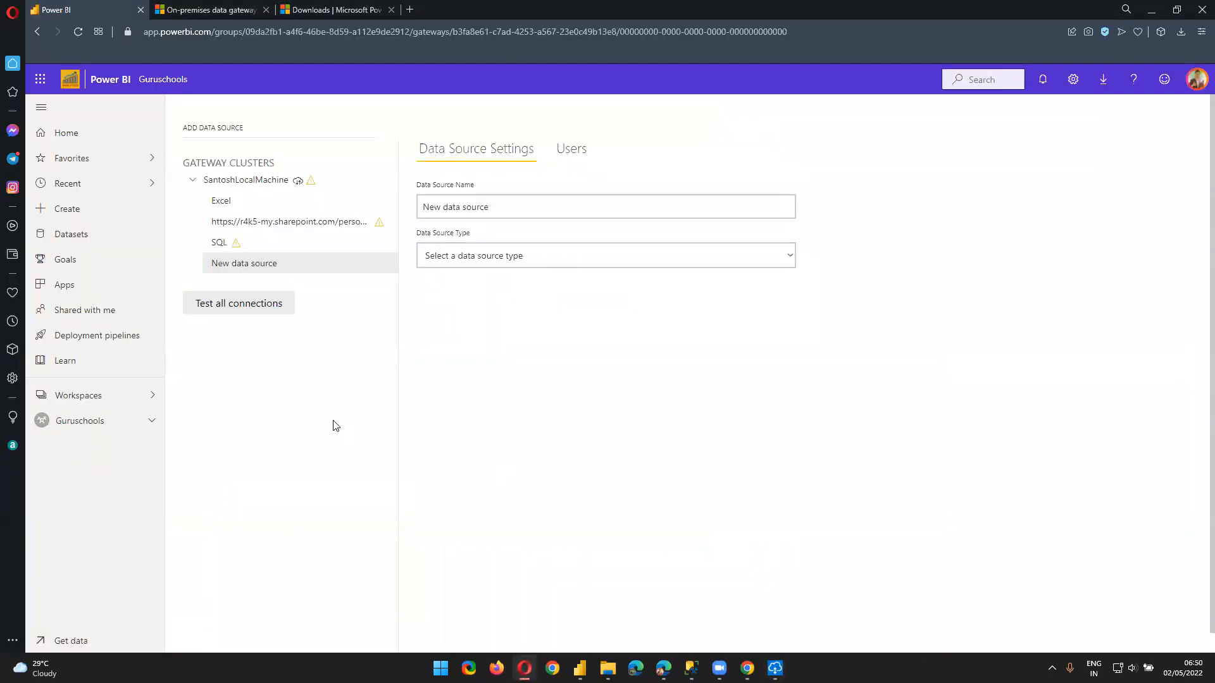
# Discard the unsaved new data source and collapse the SantoshLocalMachine cluster's data source list
pyautogui.click(200, 182)
pyautogui.click(705, 393)
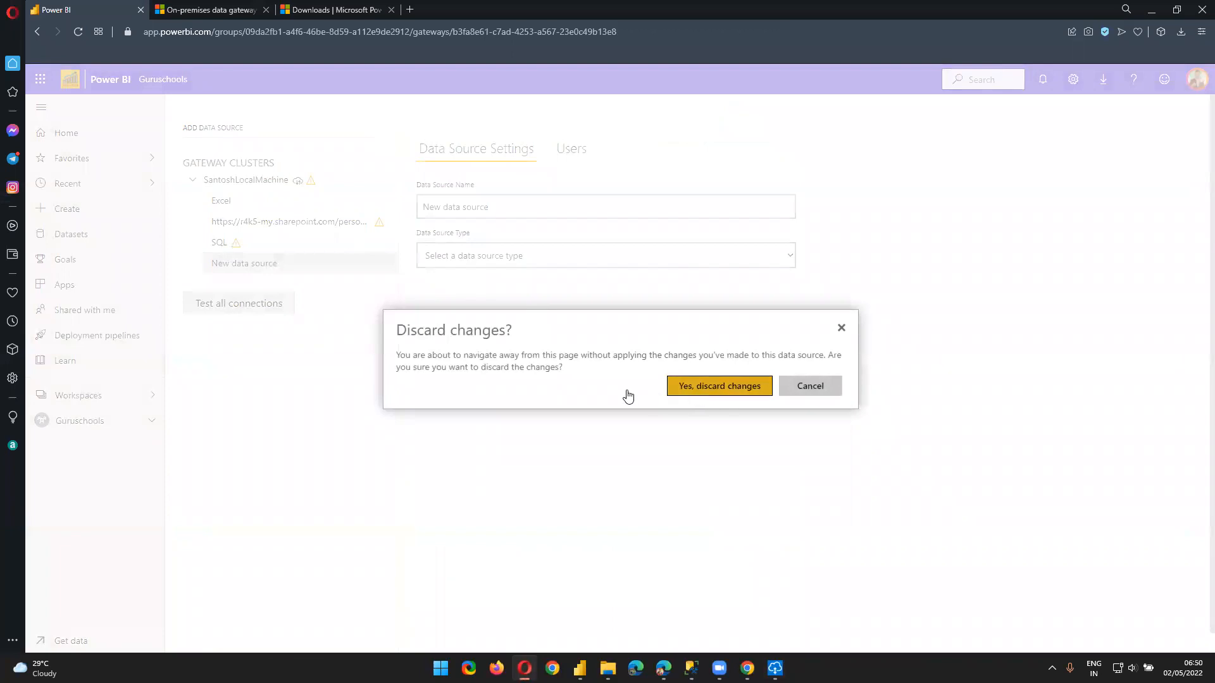
pyautogui.click(192, 183)
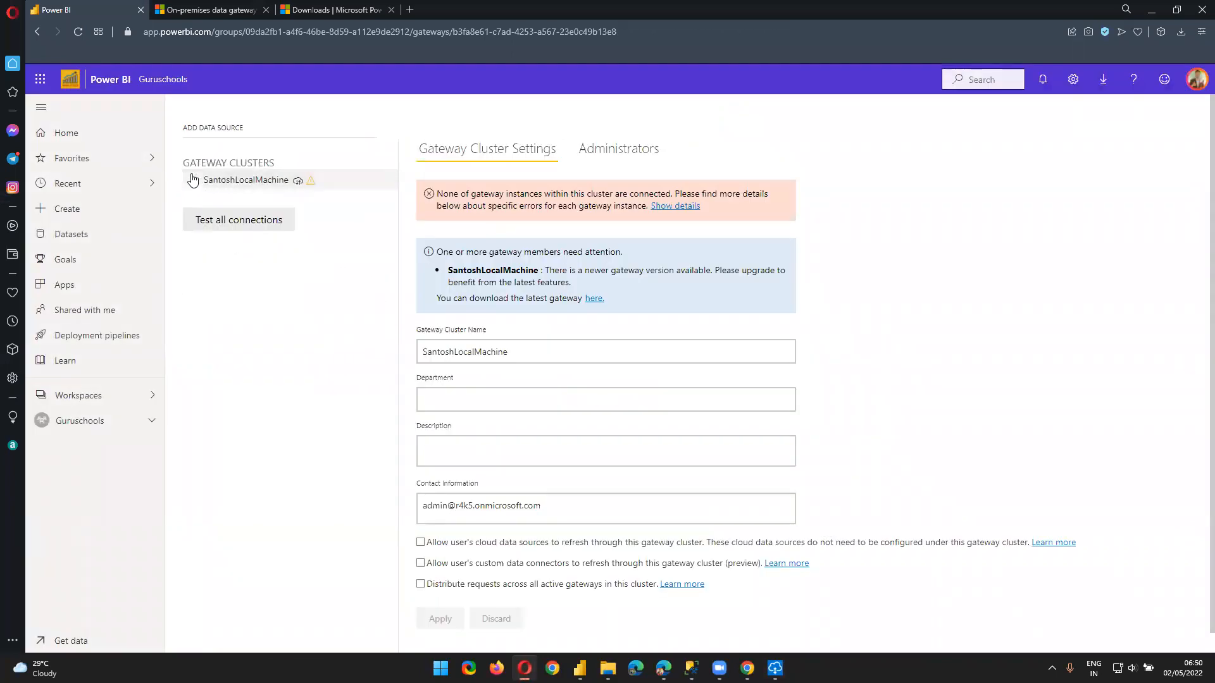
# Open the existing SQL data source's settings, discarding another unfinished source, and switch to SSMS
pyautogui.click(212, 127)
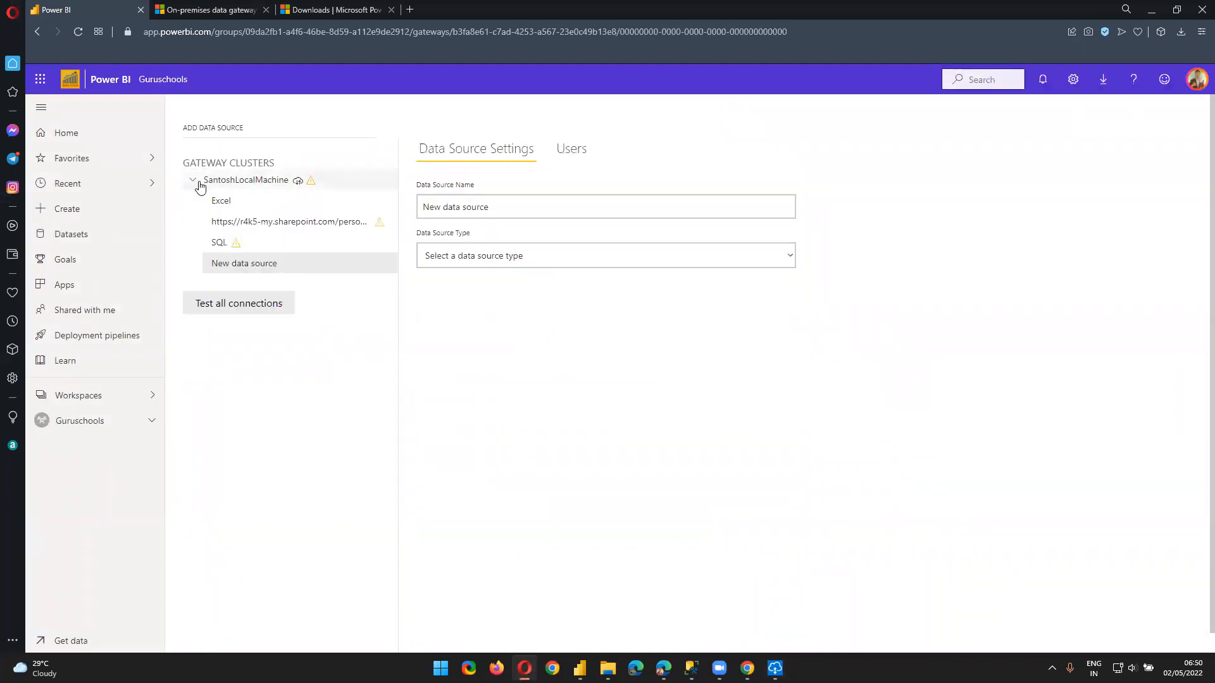
pyautogui.tripleClick(530, 207)
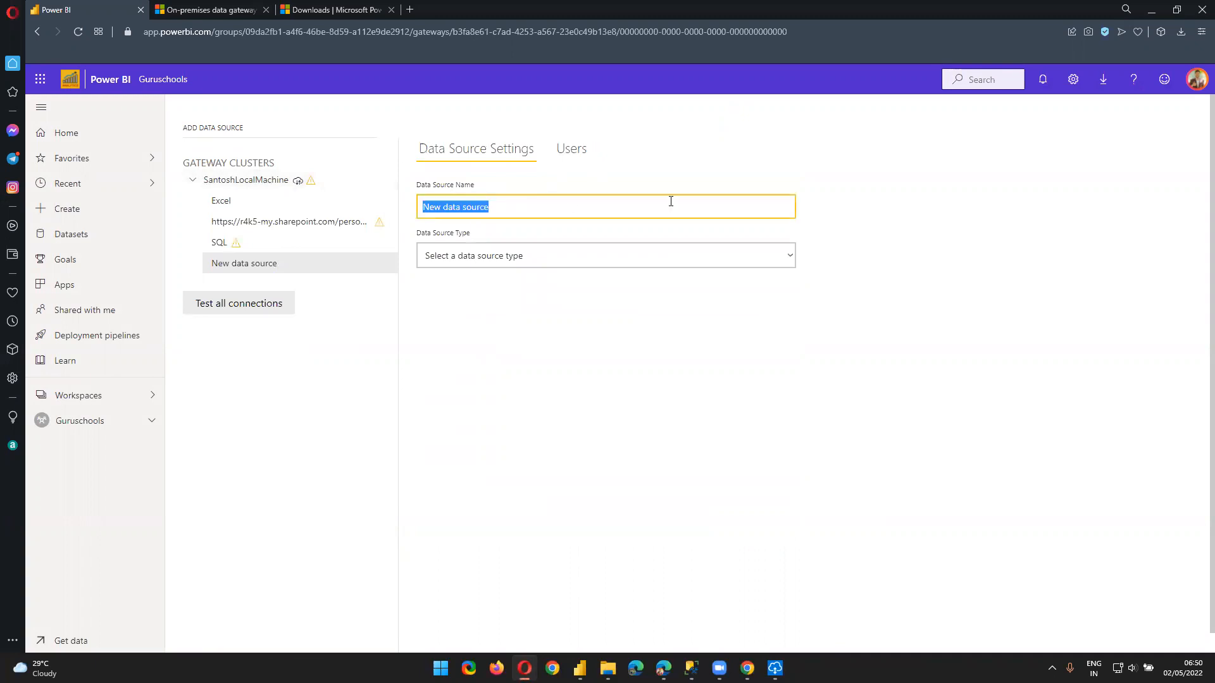
pyautogui.click(258, 241)
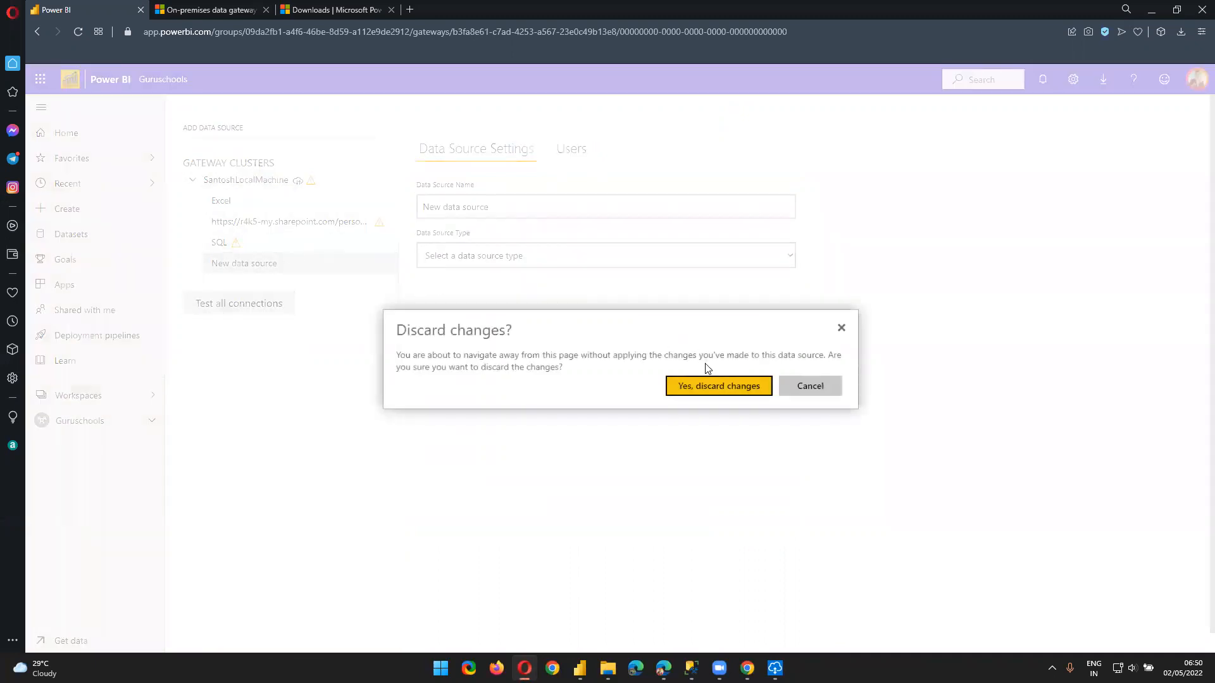
pyautogui.click(708, 384)
pyautogui.scroll(-1, 526, 338)
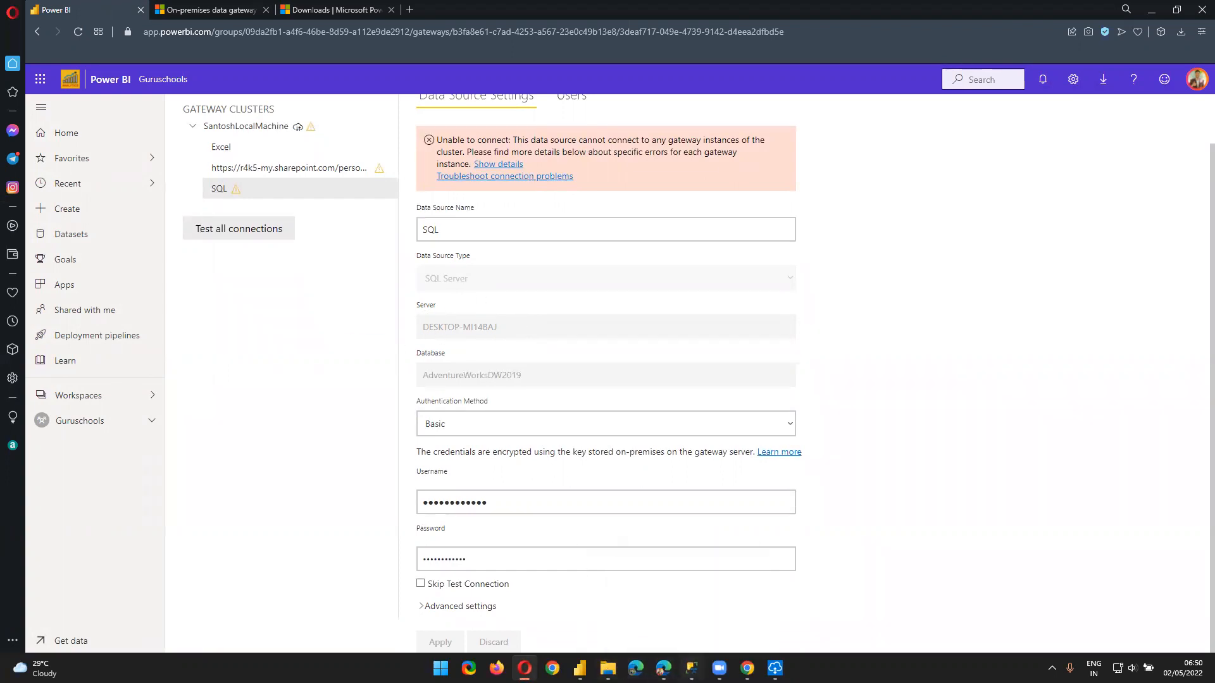
pyautogui.click(691, 668)
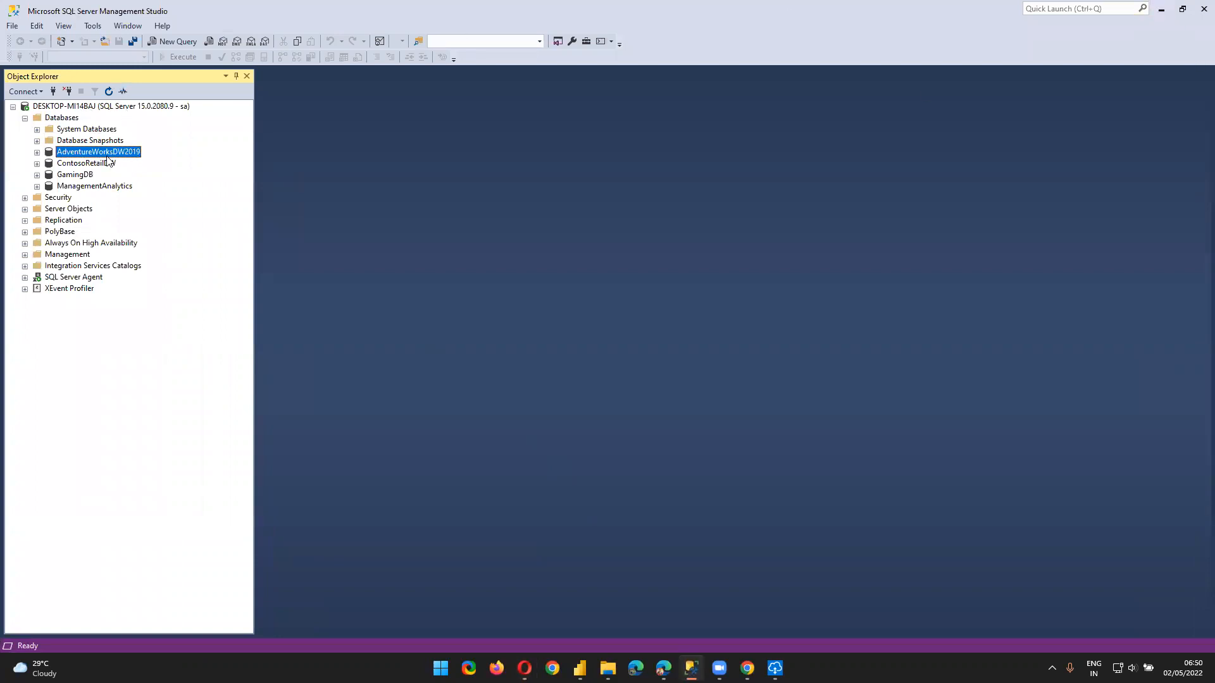
# Minimize SQL Server Management Studio to show the Power BI SQL data source settings again
pyautogui.click(1160, 8)
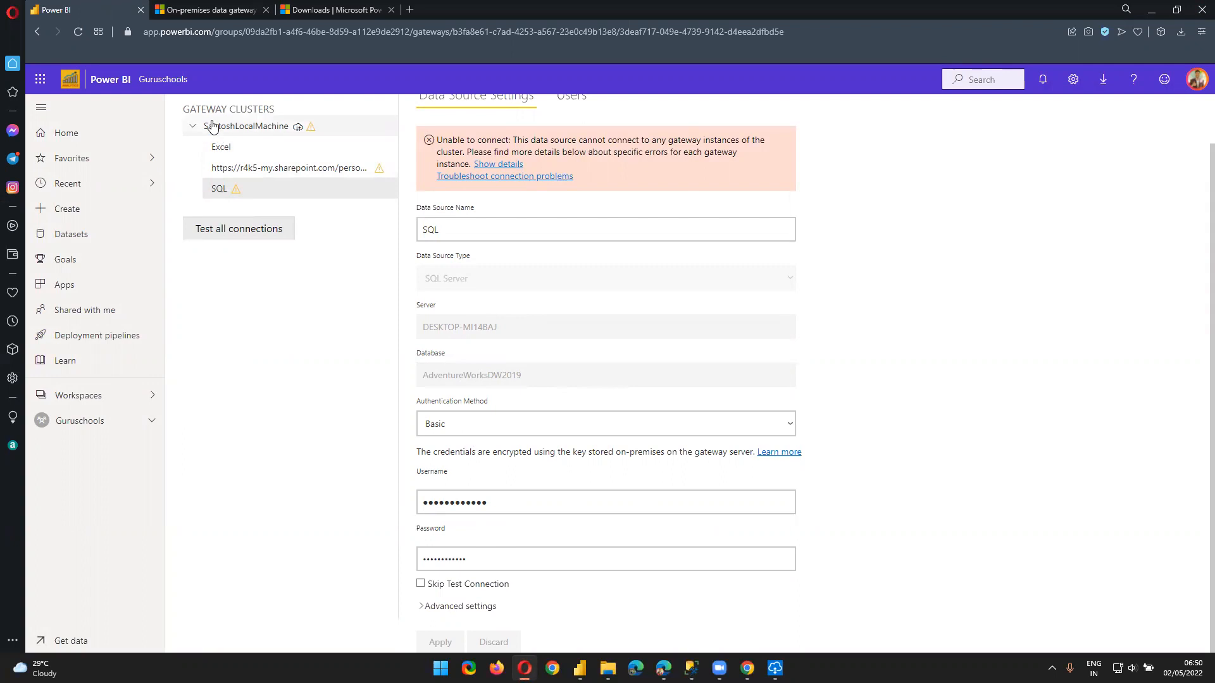
# Add a new gateway data source named SQL_DEMO with Data Source Type SQL Server, ready for server entry
pyautogui.scroll(1, 272, 181)
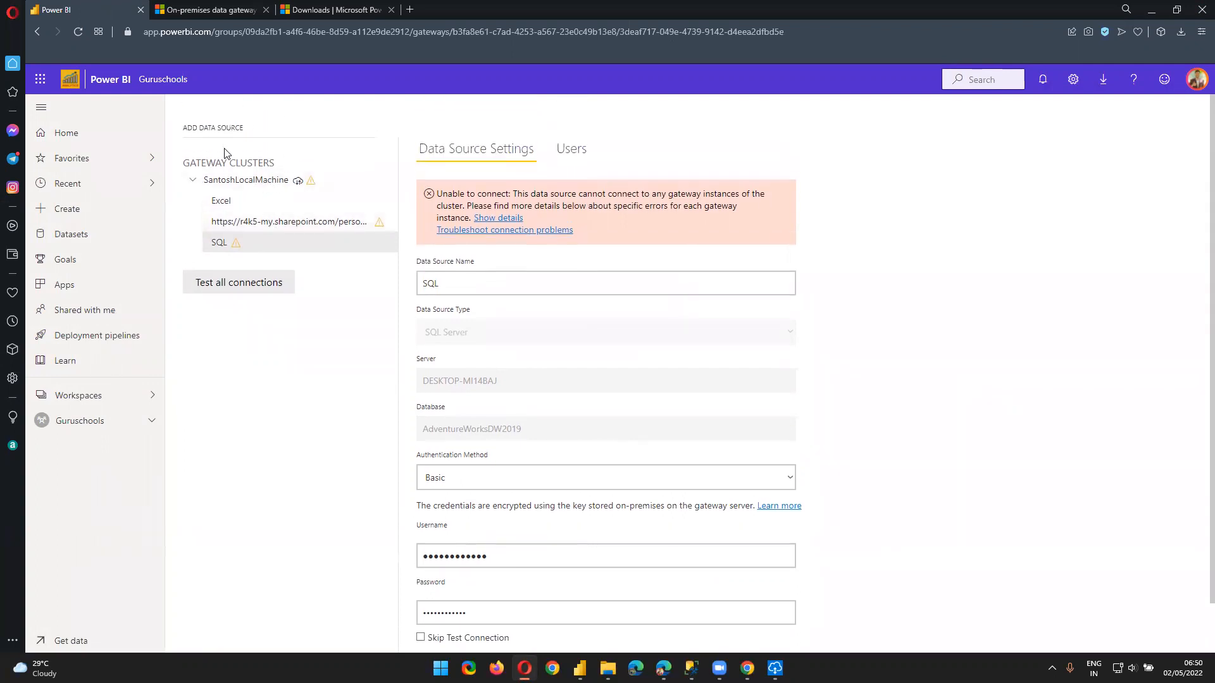
pyautogui.click(225, 130)
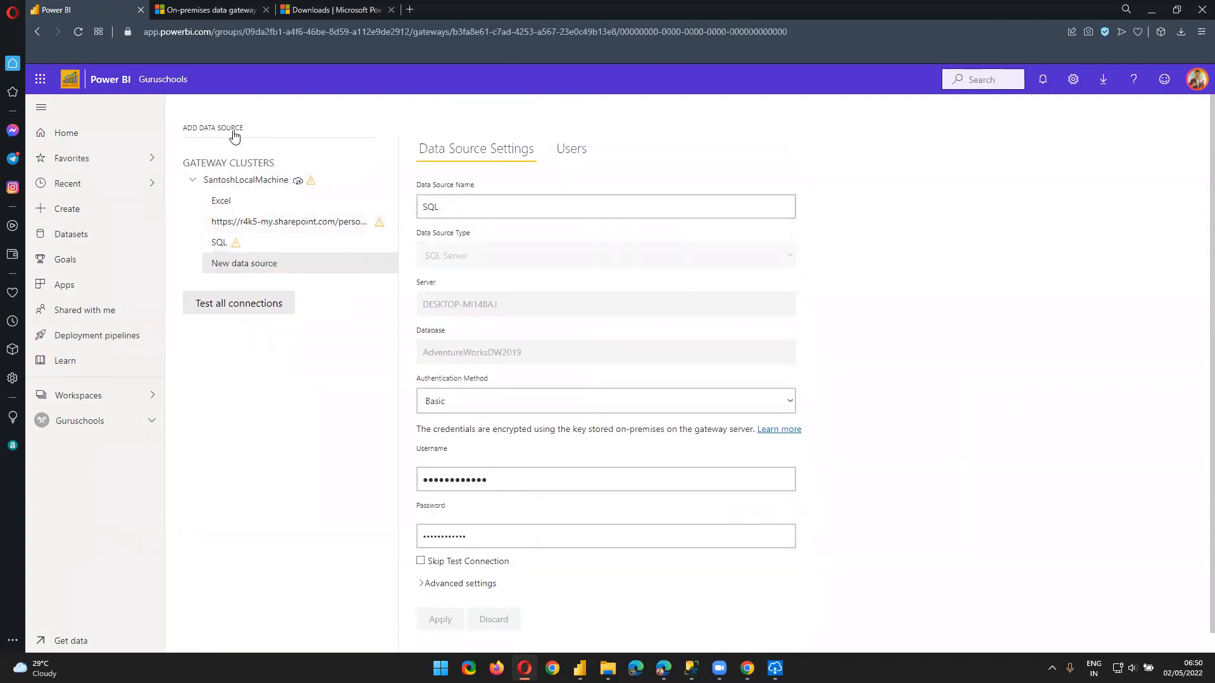
pyautogui.tripleClick(493, 210)
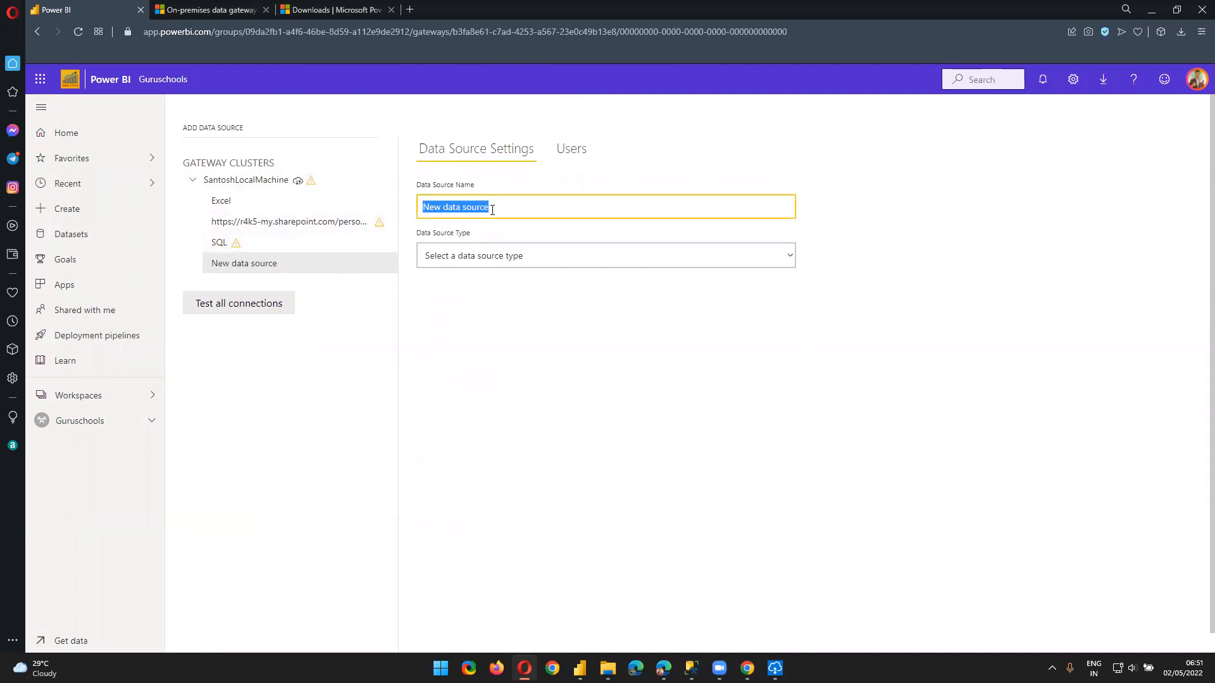
pyautogui.write('SQL ')
pyautogui.write('C')
pyautogui.press('Tab')
pyautogui.click(489, 258)
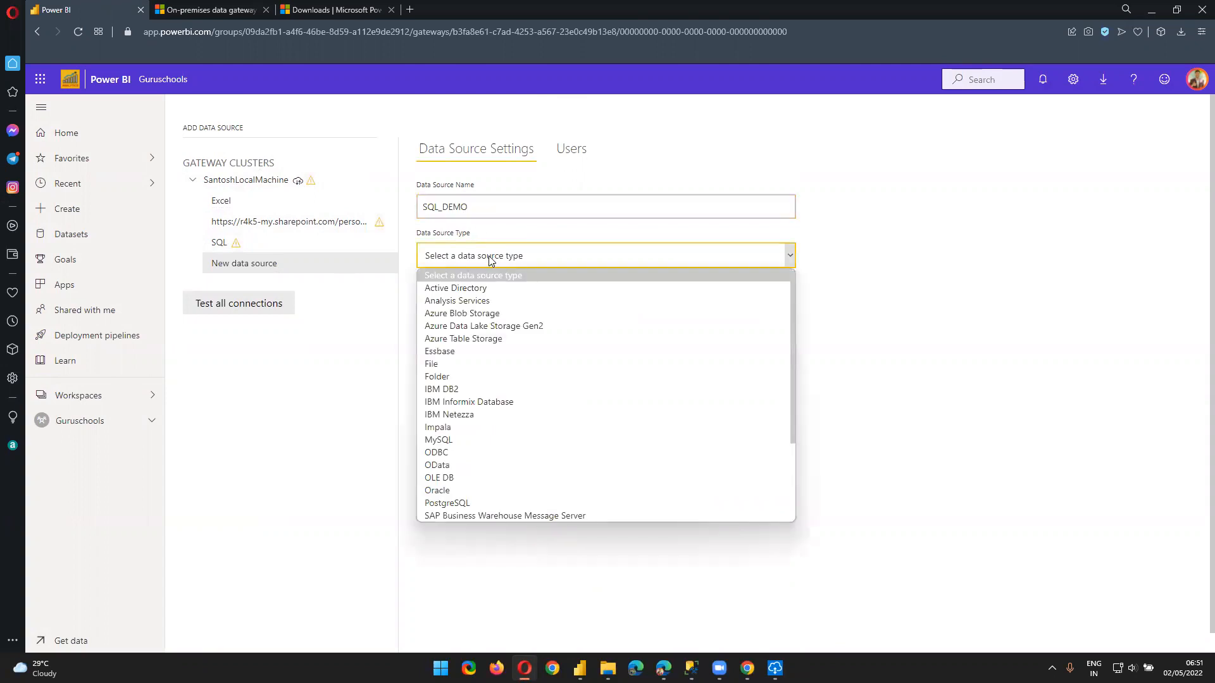
pyautogui.scroll(-3, 493, 396)
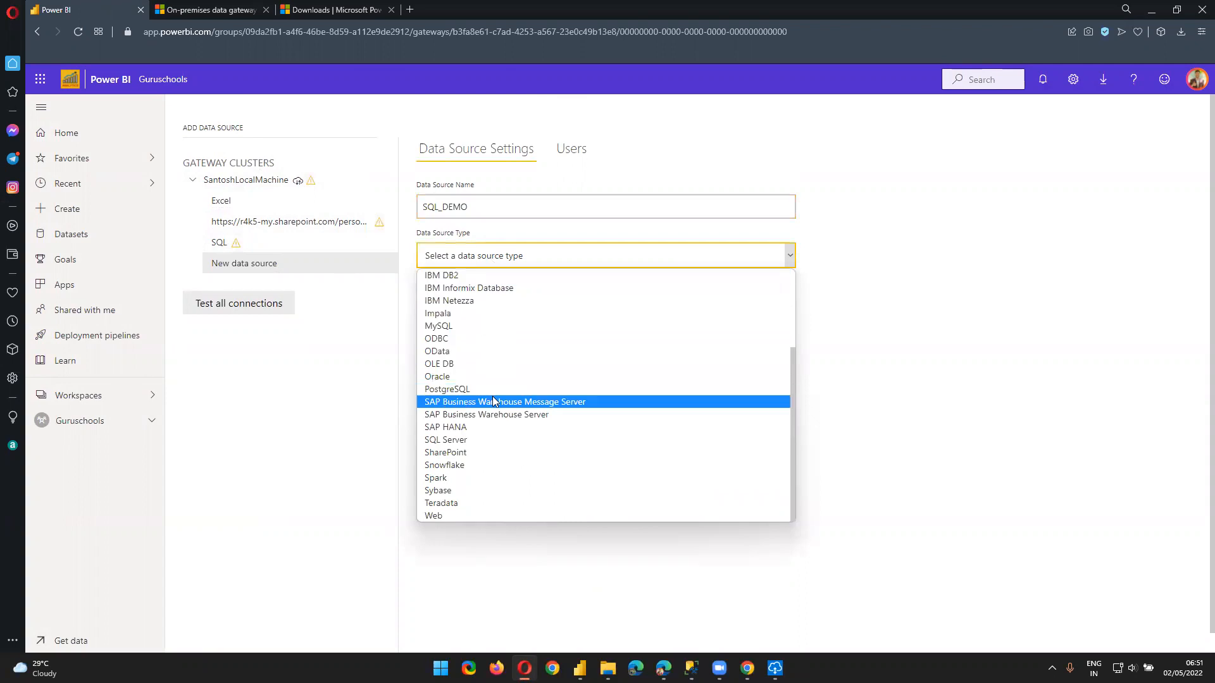
pyautogui.click(487, 440)
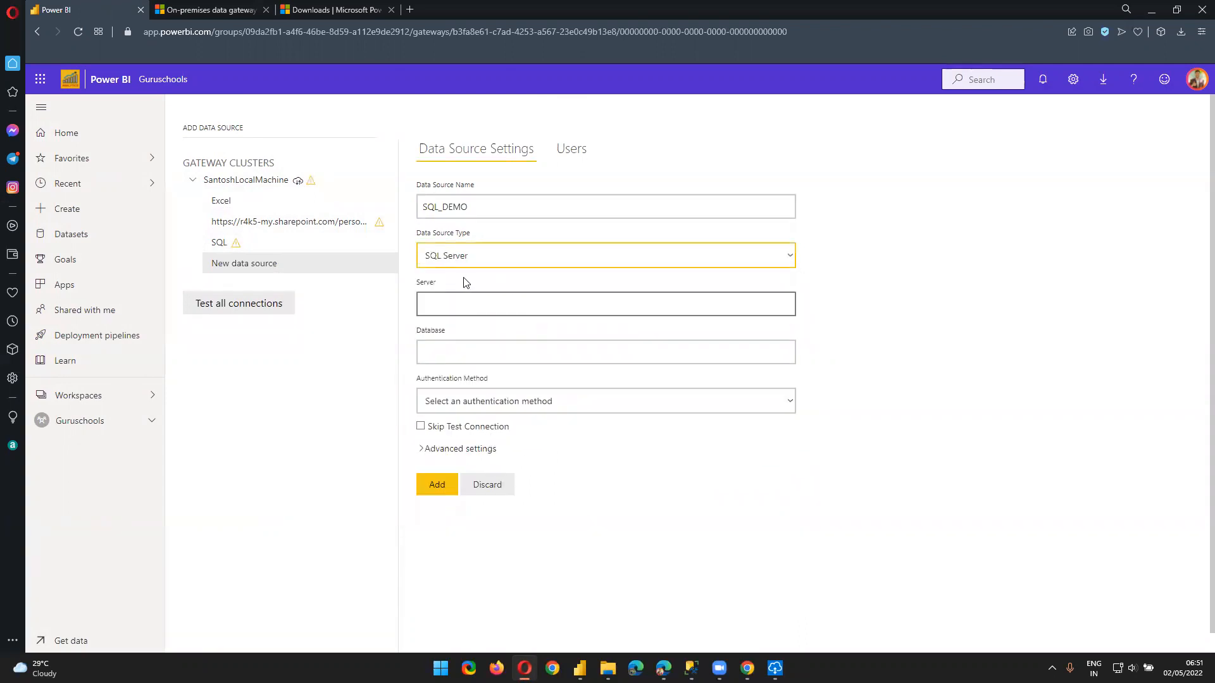
pyautogui.click(495, 300)
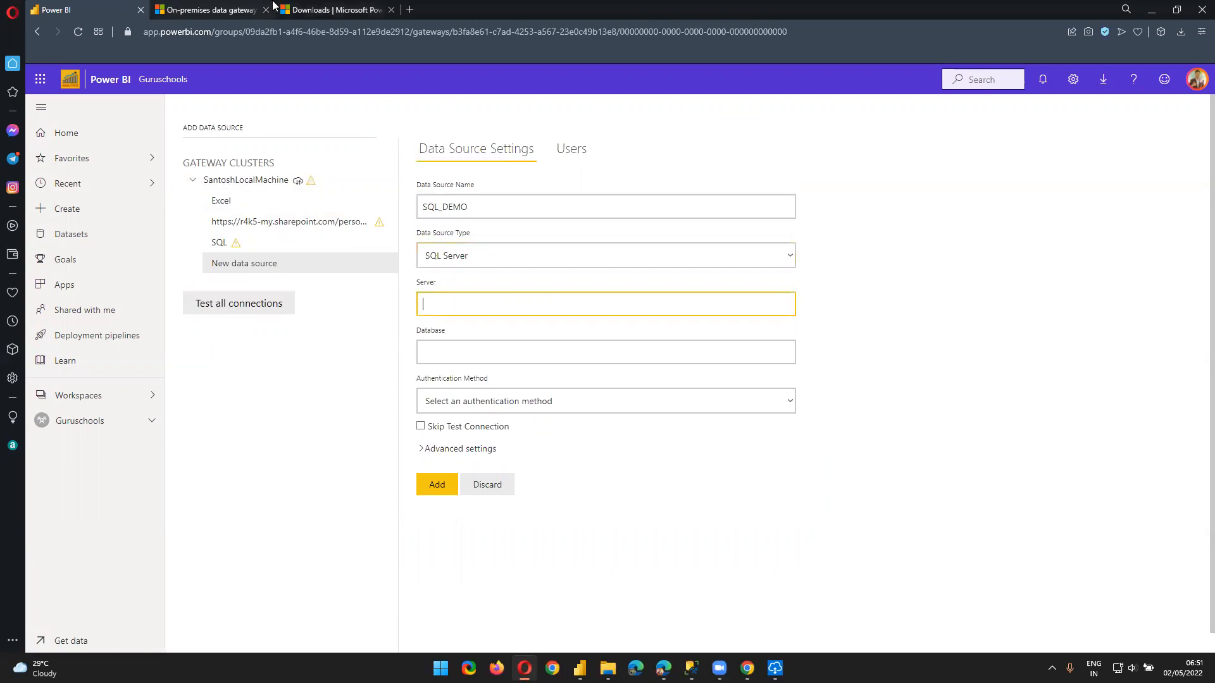
# Copy the server name DESKTOP-MI14BAJ from SSMS server Properties into the Server field
pyautogui.click(691, 668)
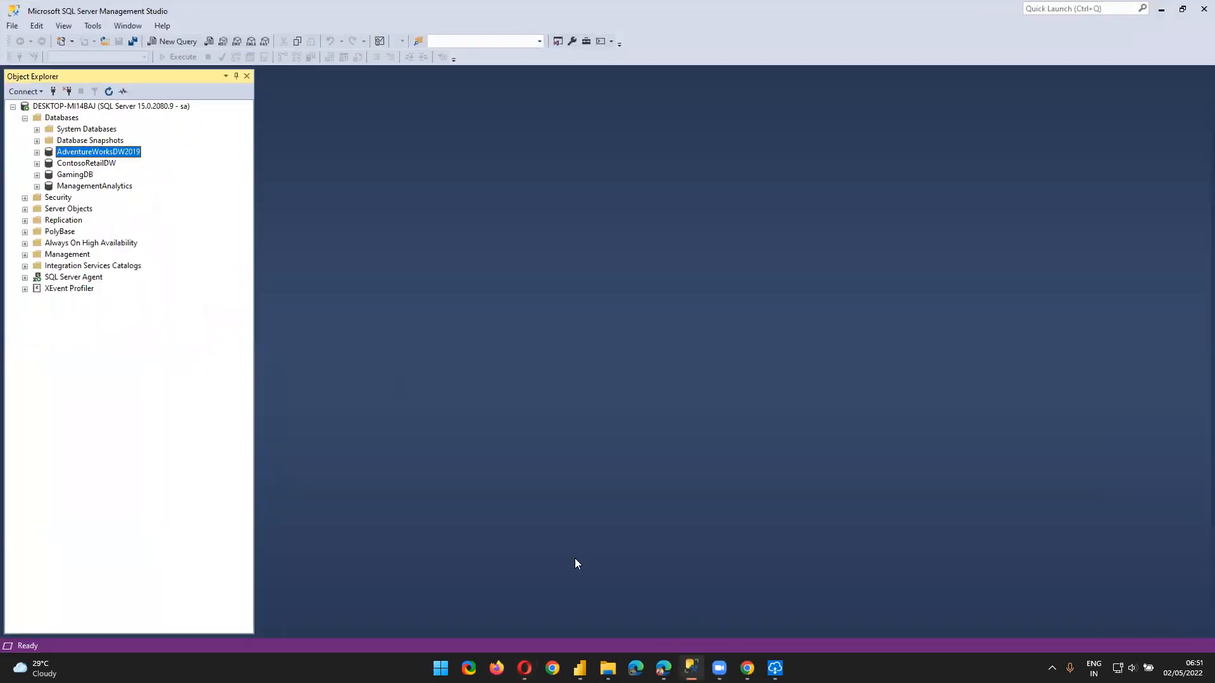
pyautogui.click(69, 106)
pyautogui.rightClick(69, 107)
pyautogui.click(133, 358)
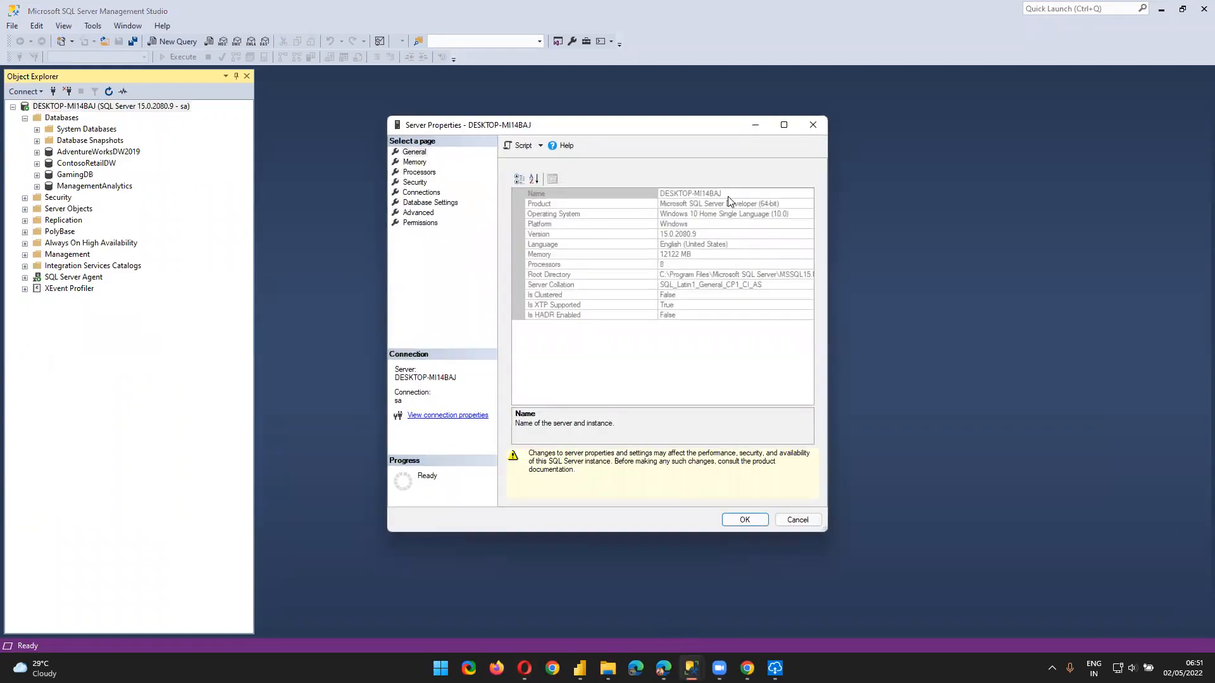
pyautogui.click(633, 194)
pyautogui.doubleClick(672, 192)
pyautogui.hotkey('ctrl', 'c')
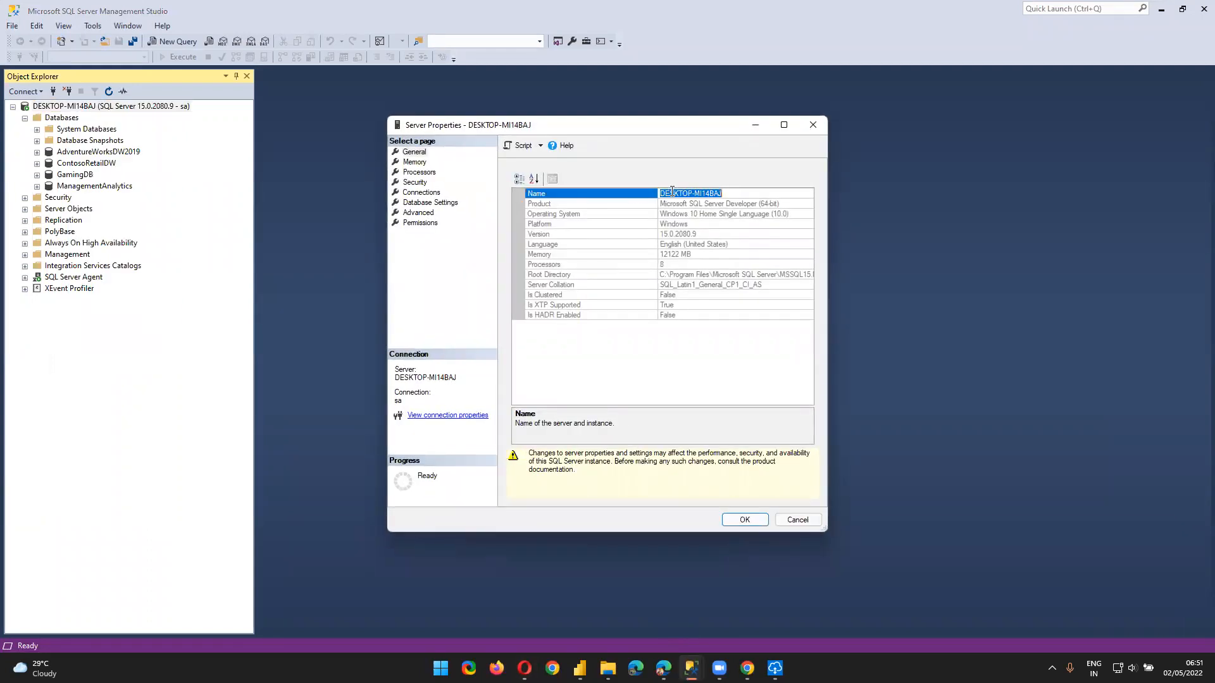
pyautogui.press('Escape')
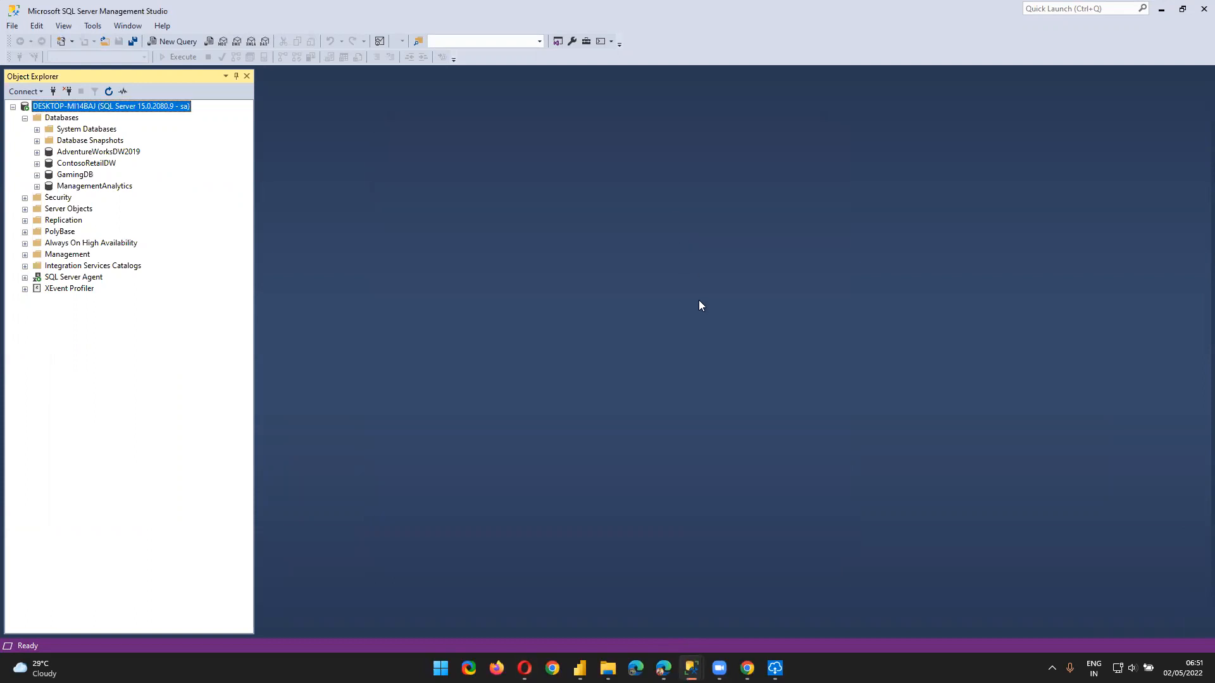
pyautogui.hotkey('alt', 'Tab')
pyautogui.hotkey('ctrl', 'v')
# Copy the database name AdventureWorksDW2019 from its SSMS Properties for the Database field
pyautogui.click(501, 351)
pyautogui.hotkey('alt', 'Tab')
pyautogui.rightClick(67, 153)
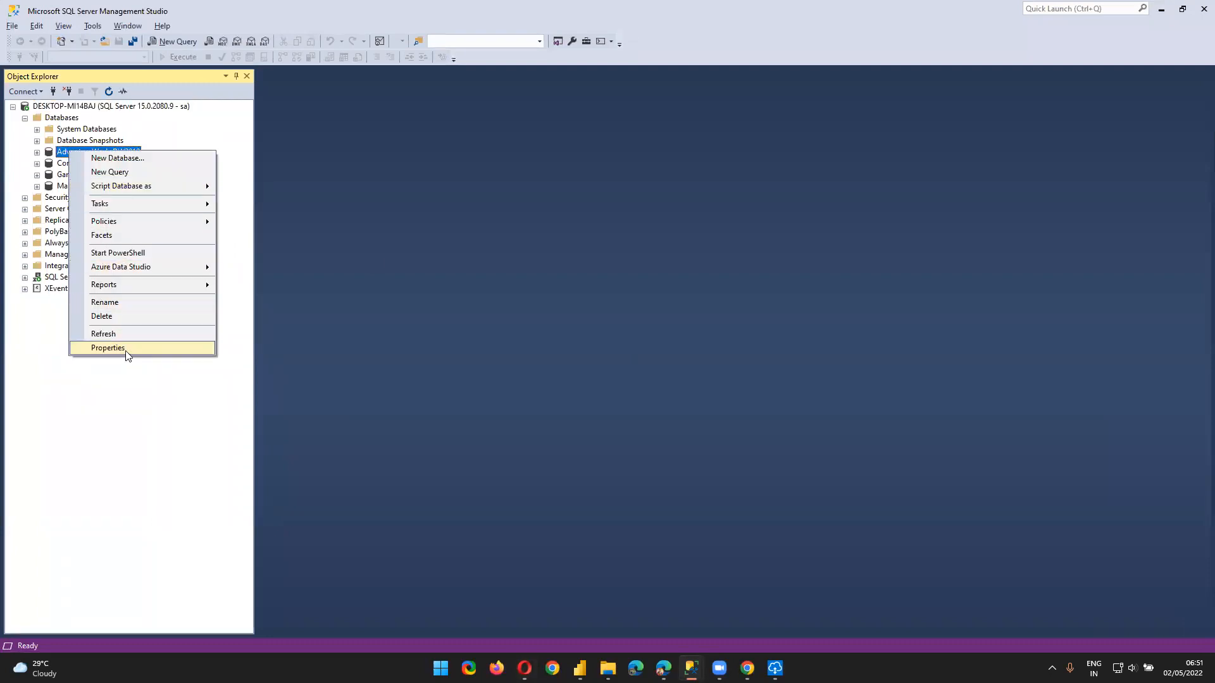
pyautogui.click(124, 348)
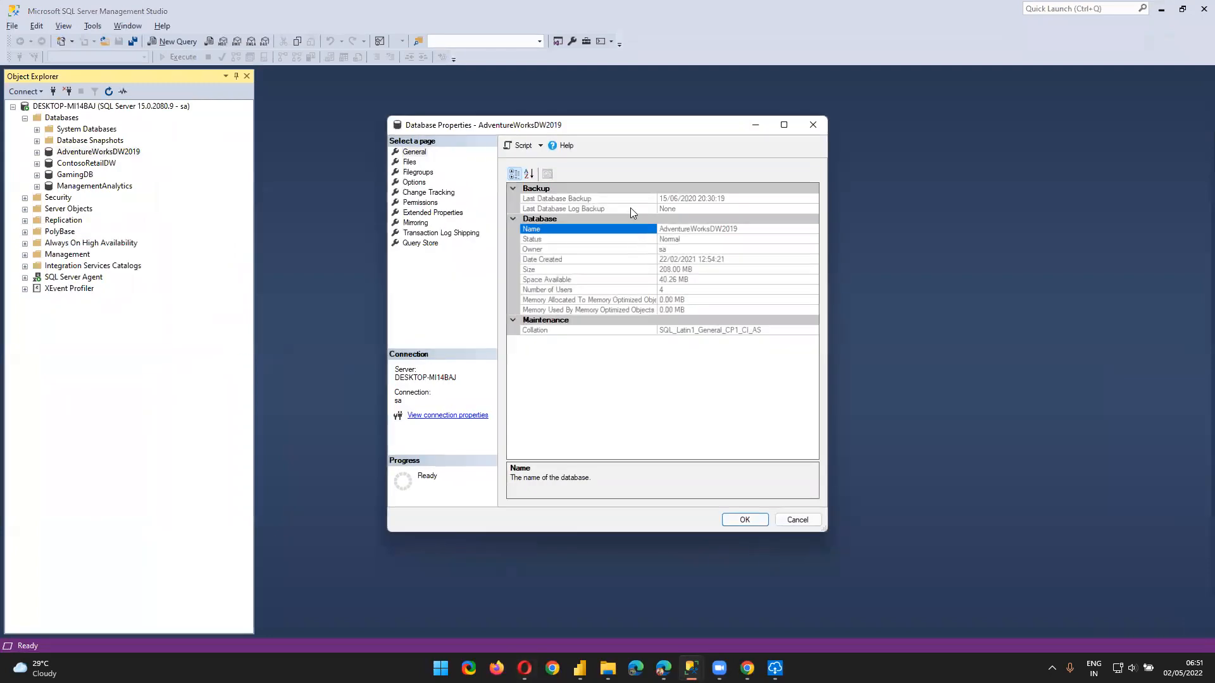
pyautogui.click(689, 229)
pyautogui.hotkey('ctrl', 'c')
pyautogui.press('Escape')
pyautogui.hotkey('alt', 'Tab')
# Fill in AdventureWorksDW2019 as the database, use Basic SQL credentials, and submit SQL_DEMO
pyautogui.hotkey('ctrl', 'v')
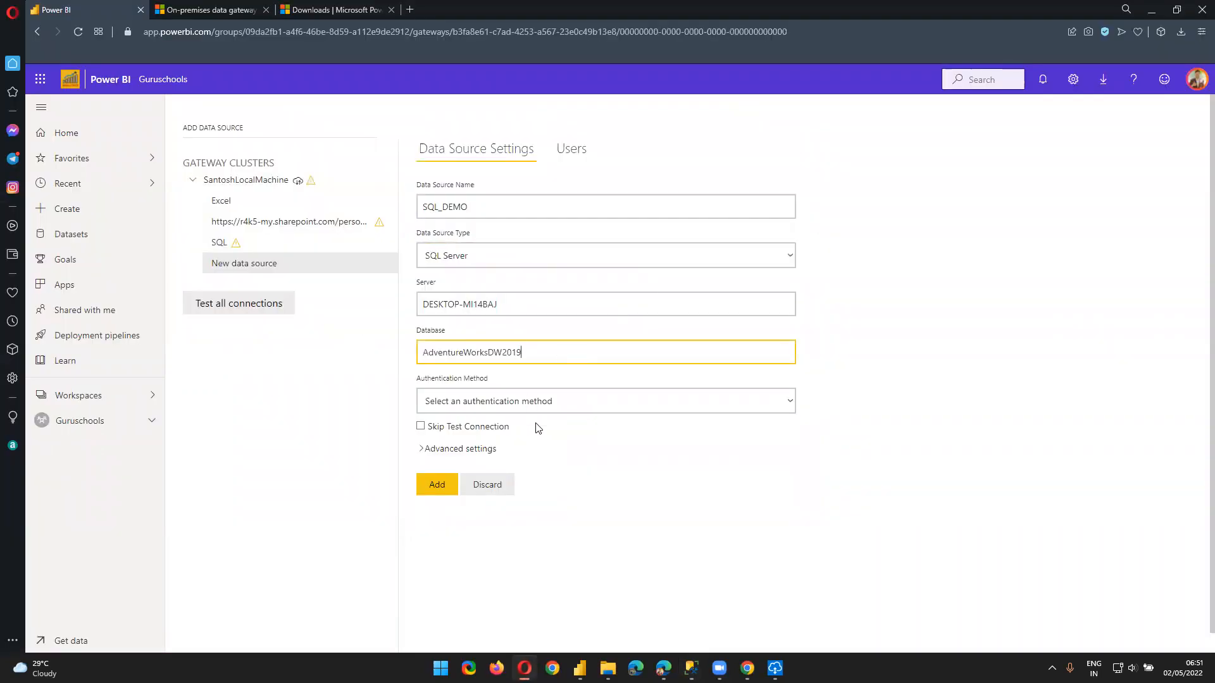
pyautogui.click(529, 402)
pyautogui.click(507, 430)
pyautogui.click(472, 482)
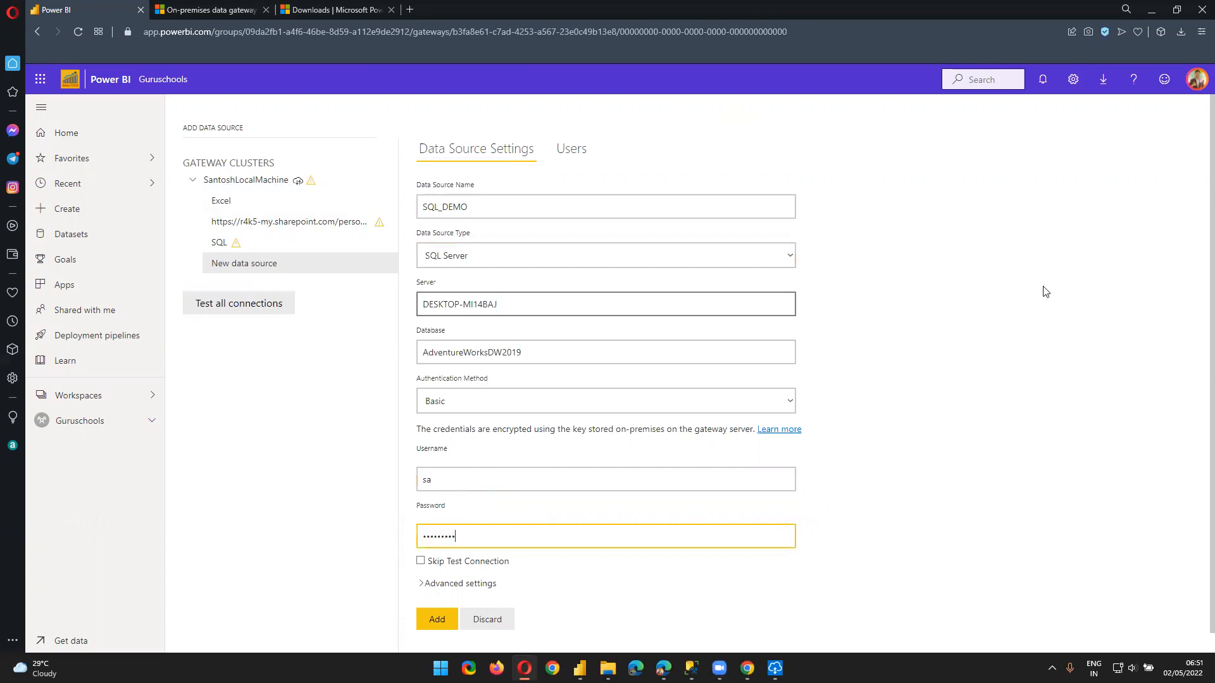
pyautogui.scroll(-1, 1074, 257)
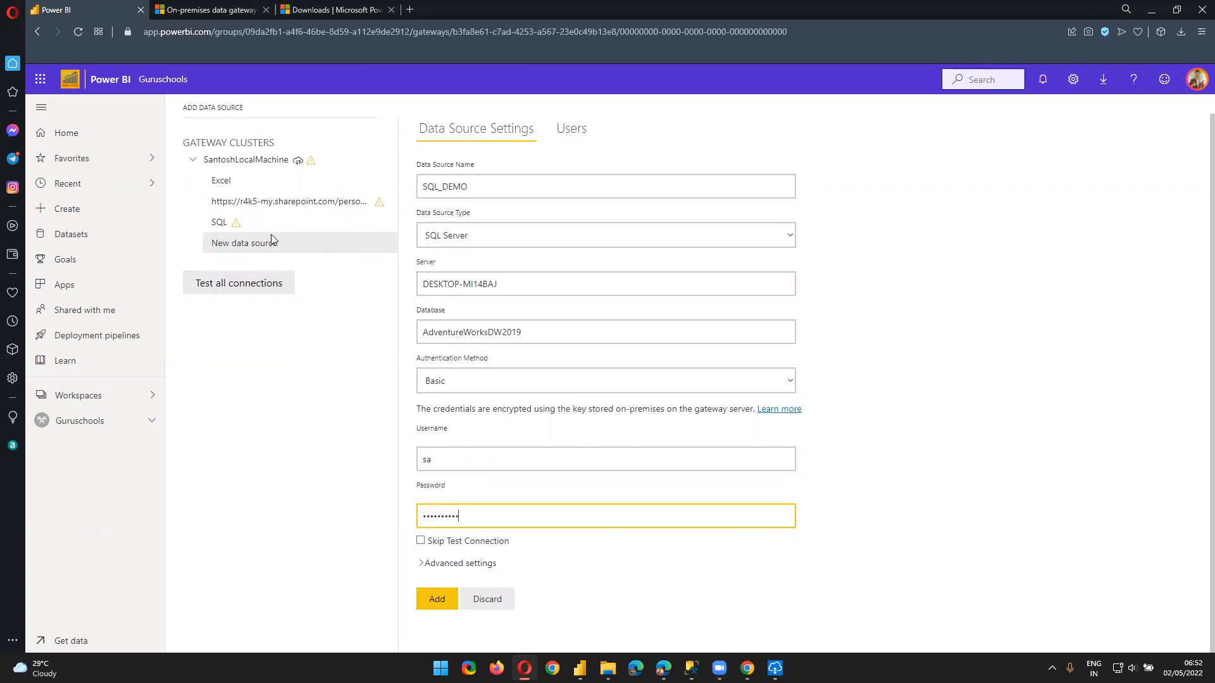
pyautogui.click(445, 597)
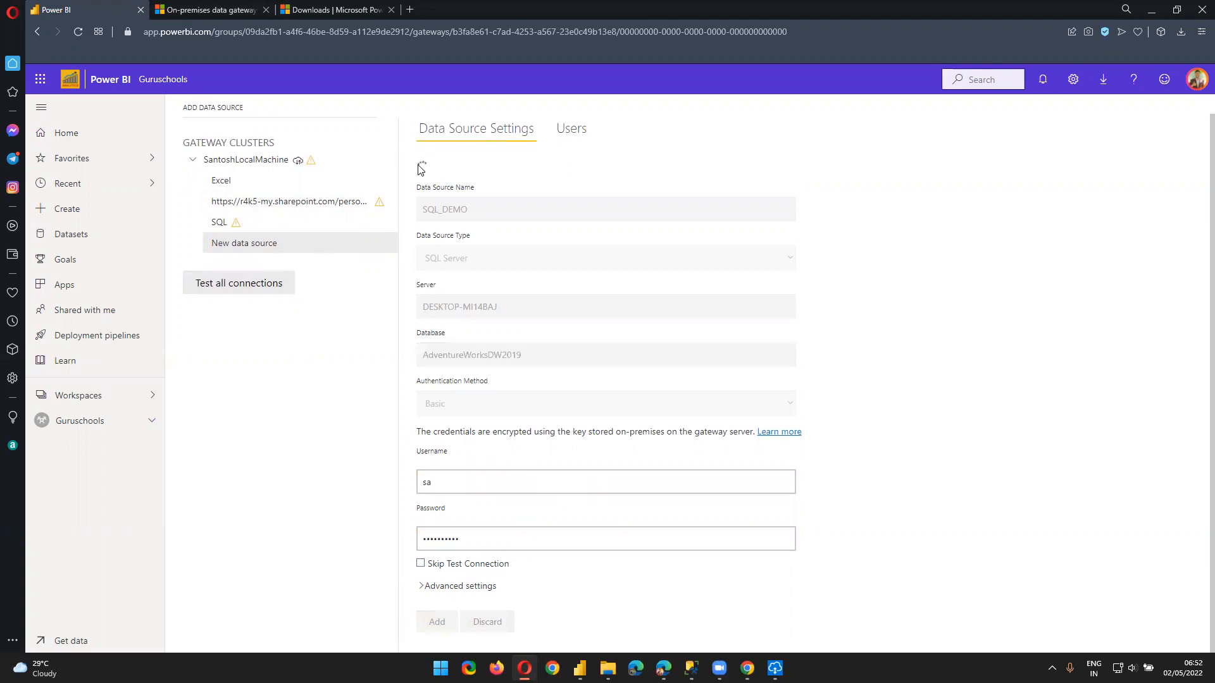
# Review the unable-to-connect error and head back to the gateway cluster
pyautogui.scroll(-1, 530, 193)
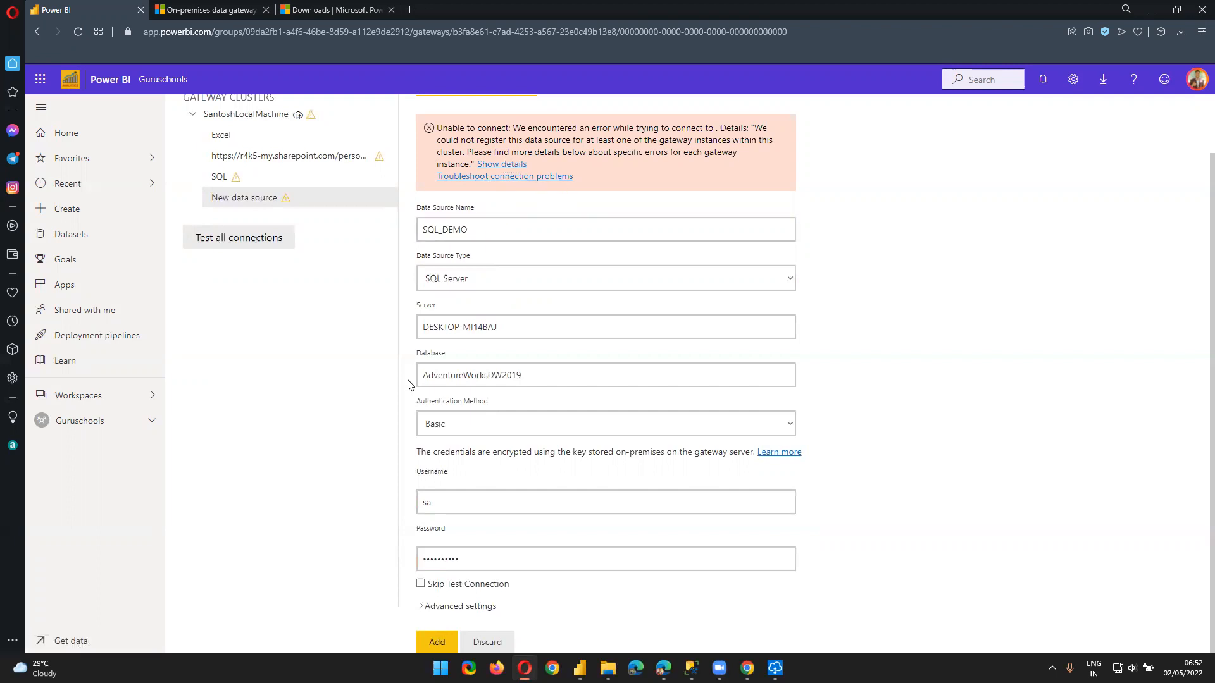
pyautogui.scroll(1, 408, 385)
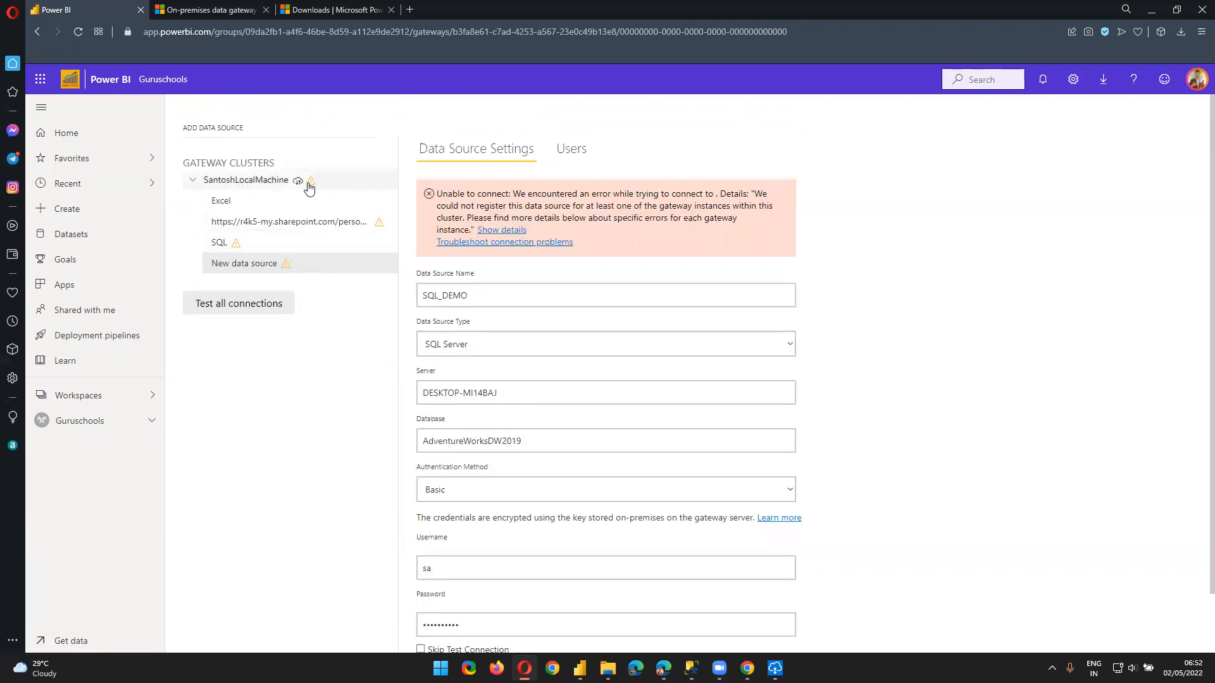
pyautogui.click(309, 188)
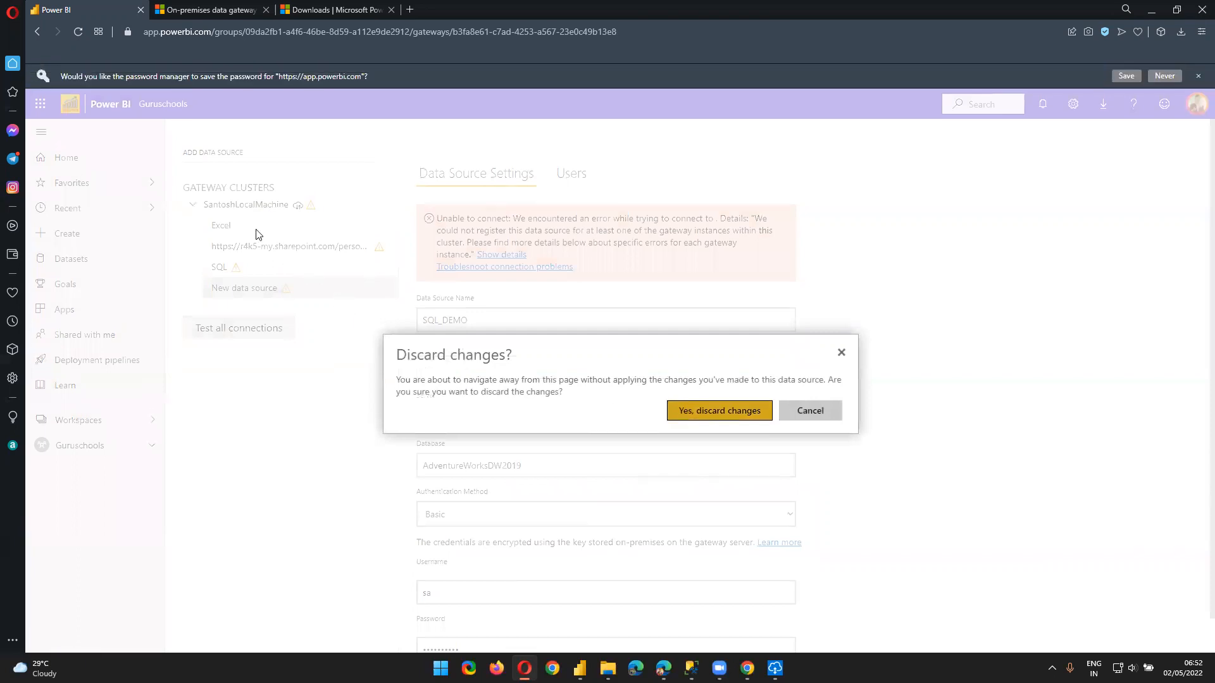
# Discard the unsaved SQL_DEMO source and re-expand SantoshLocalMachine's data sources
pyautogui.press('Return')
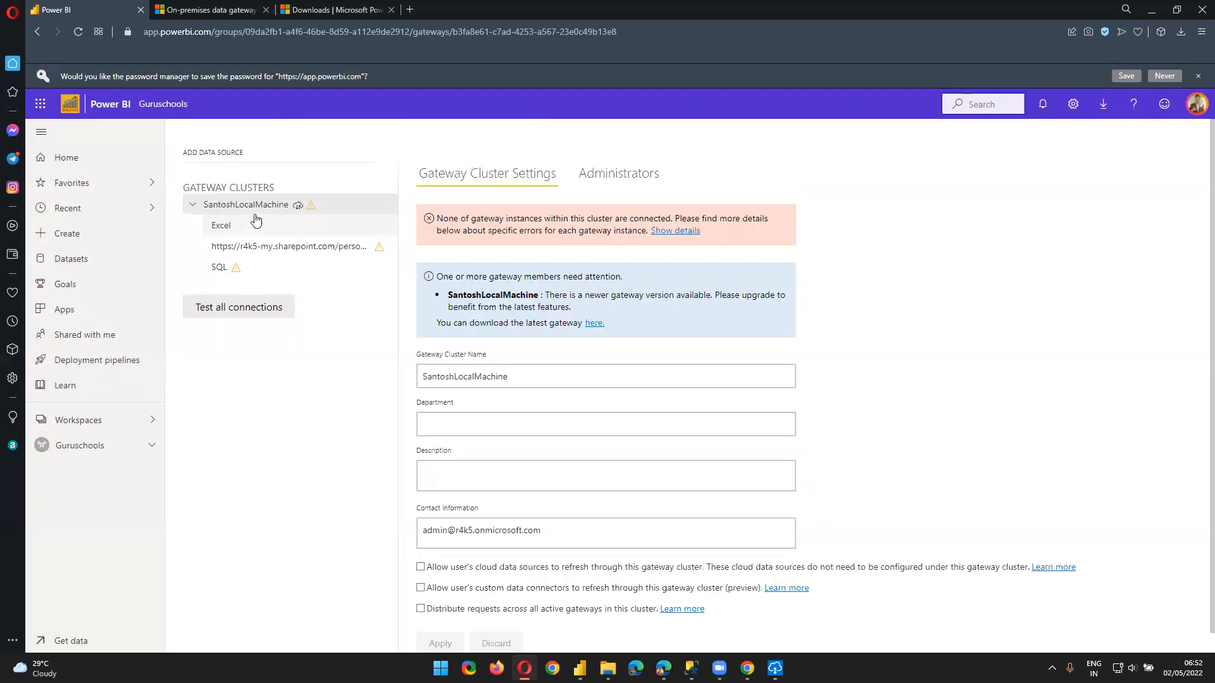
pyautogui.click(194, 206)
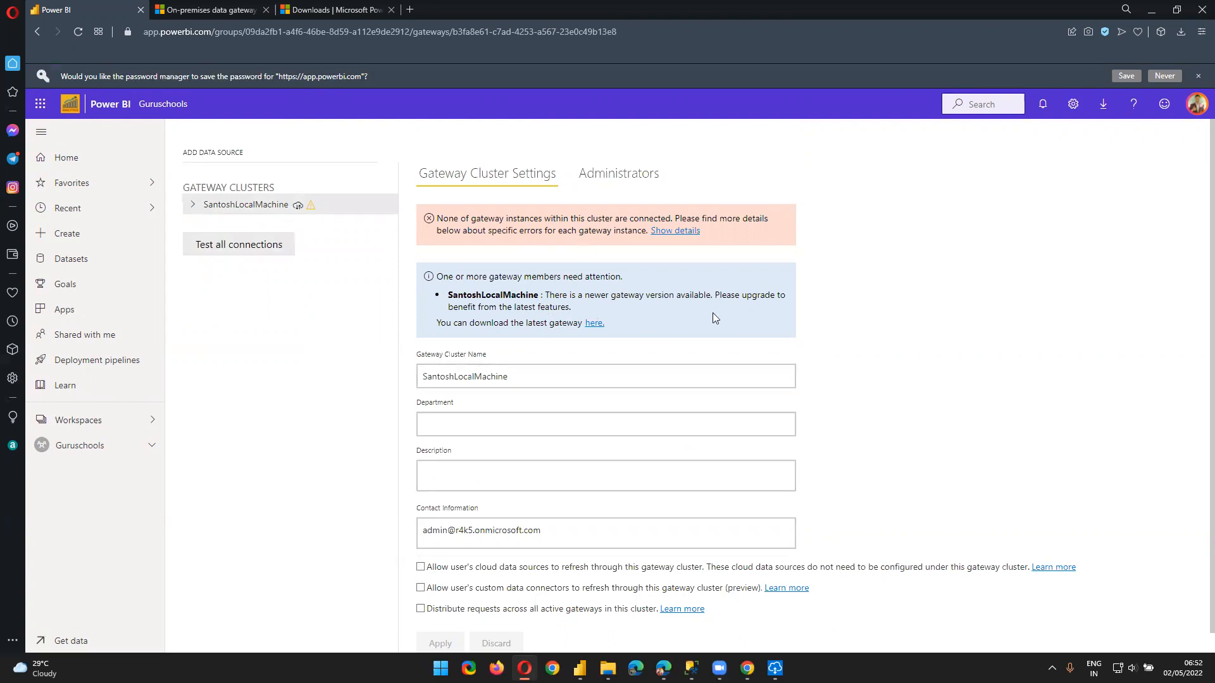
pyautogui.scroll(-1, 573, 332)
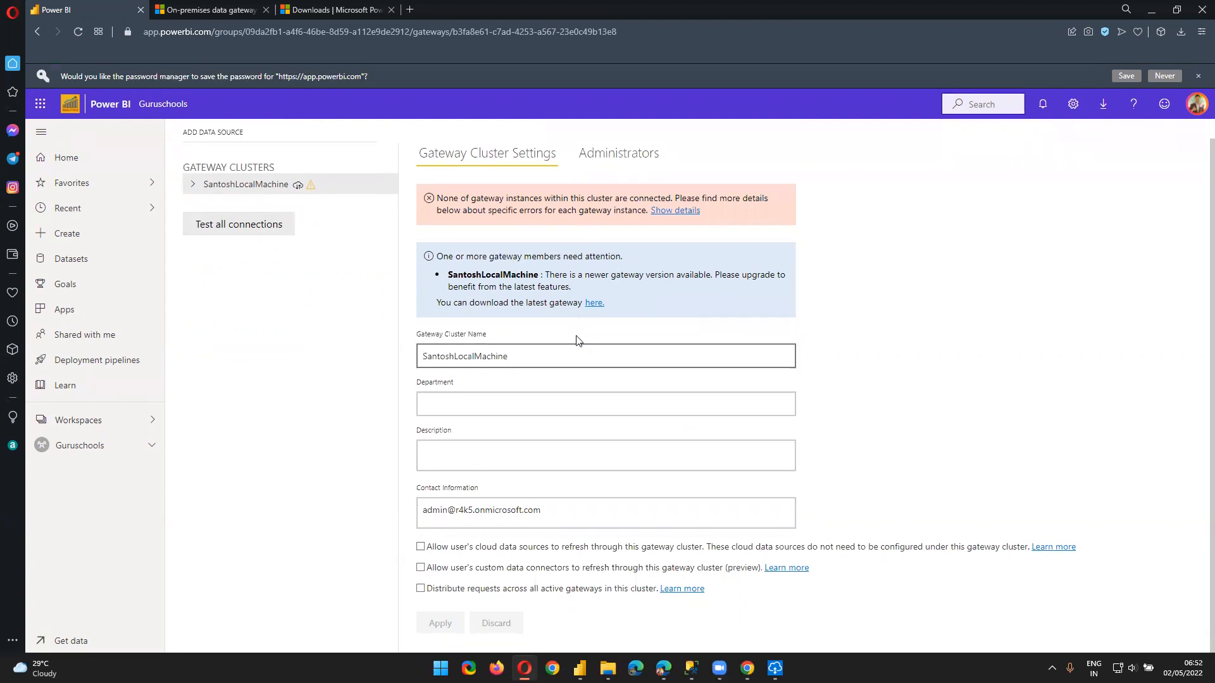
pyautogui.rightClick(239, 211)
pyautogui.rightClick(254, 156)
pyautogui.click(239, 172)
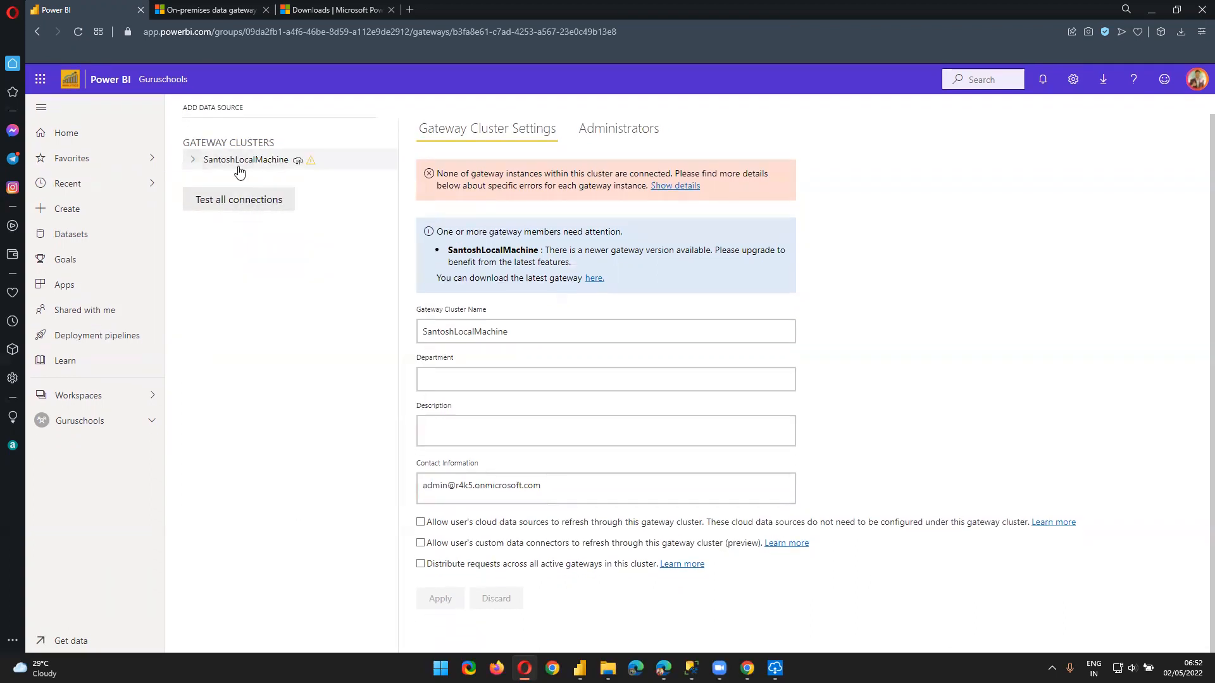
pyautogui.click(193, 162)
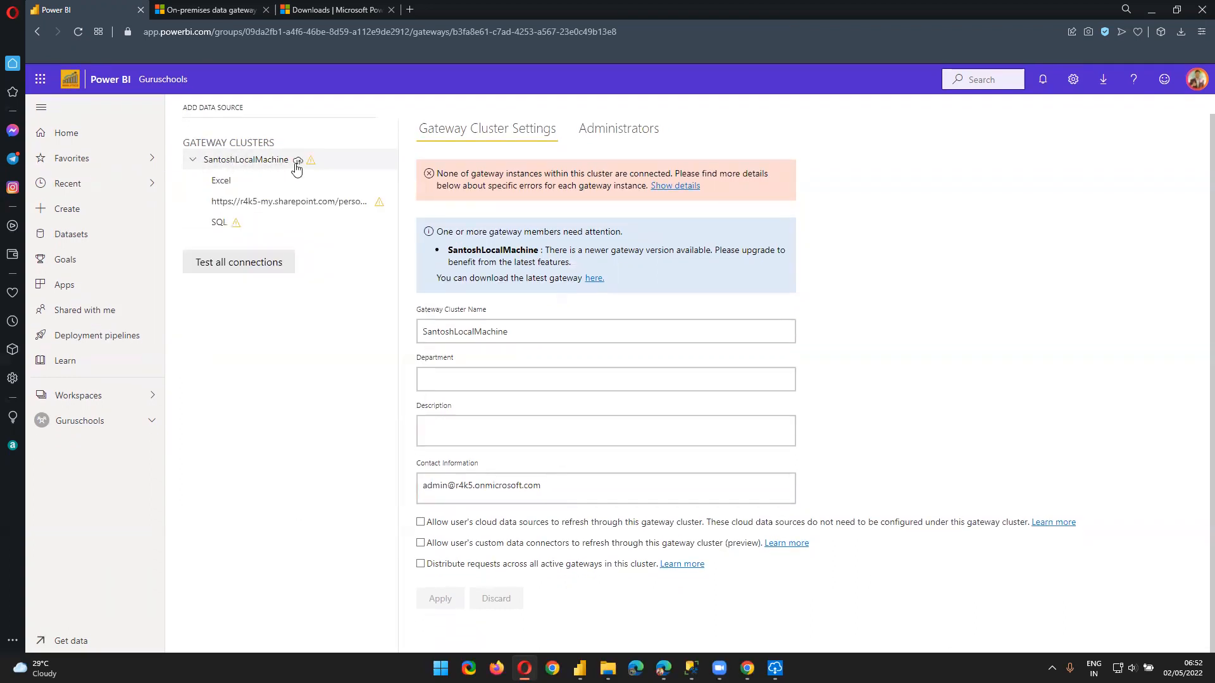
# Test all SantoshLocalMachine connections and view the cluster's Administrators list
pyautogui.click(242, 268)
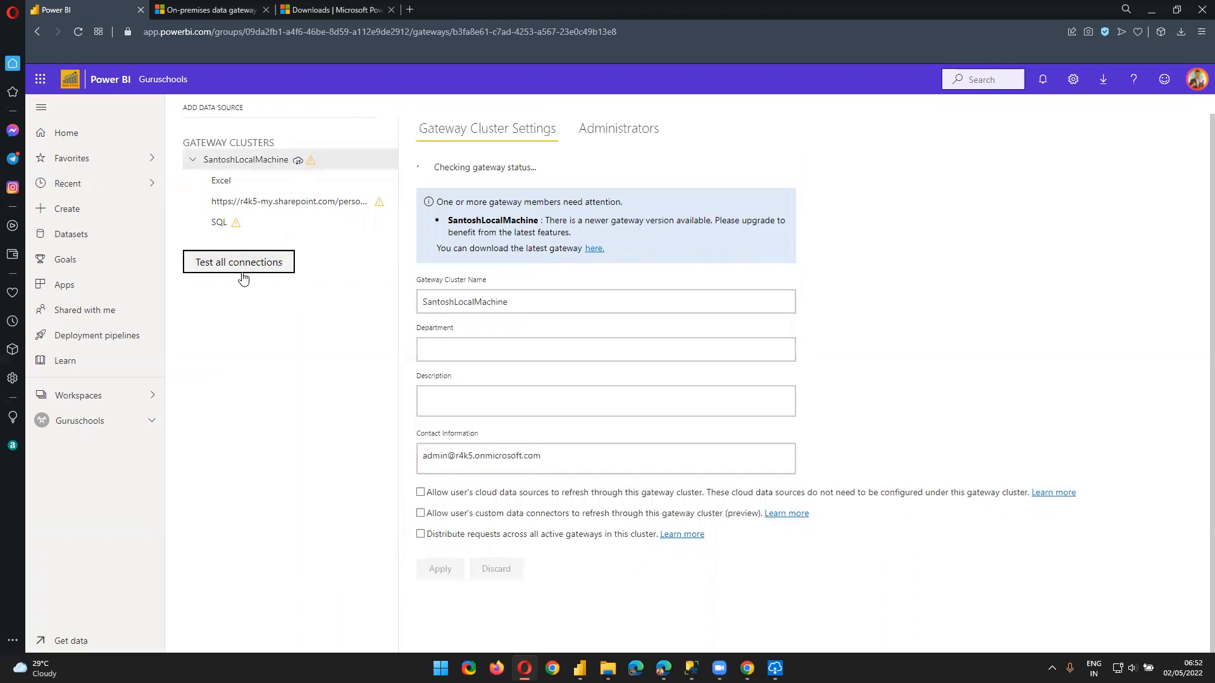
pyautogui.click(642, 131)
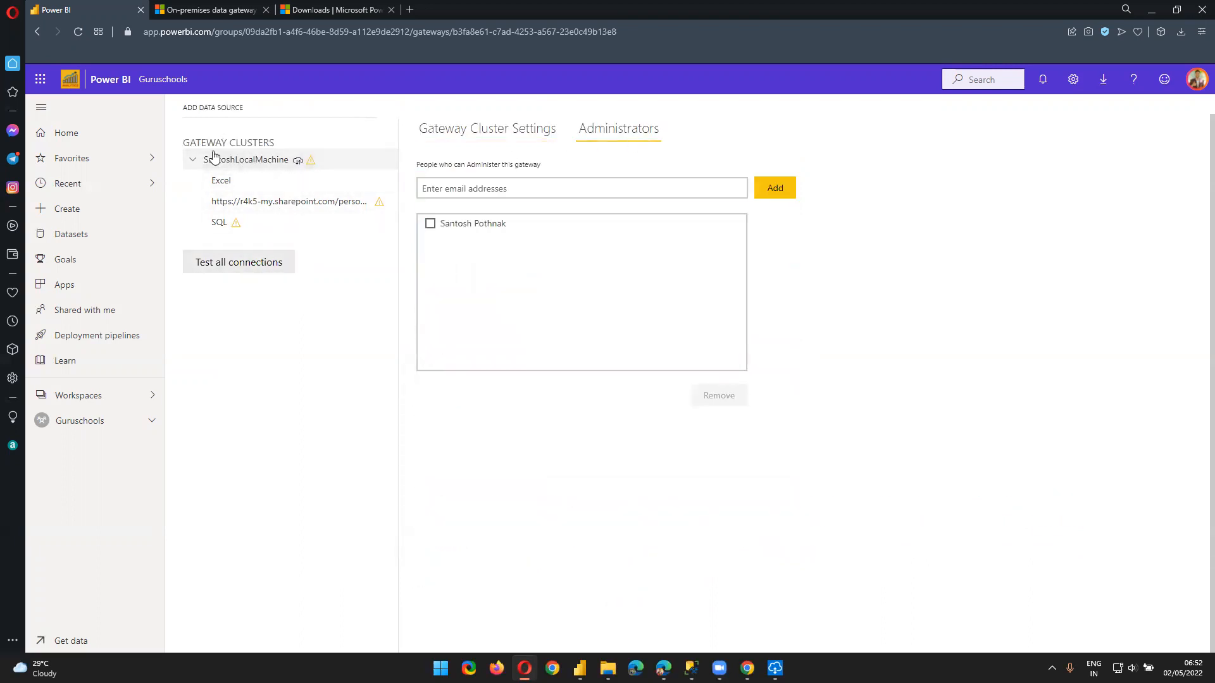
pyautogui.click(194, 161)
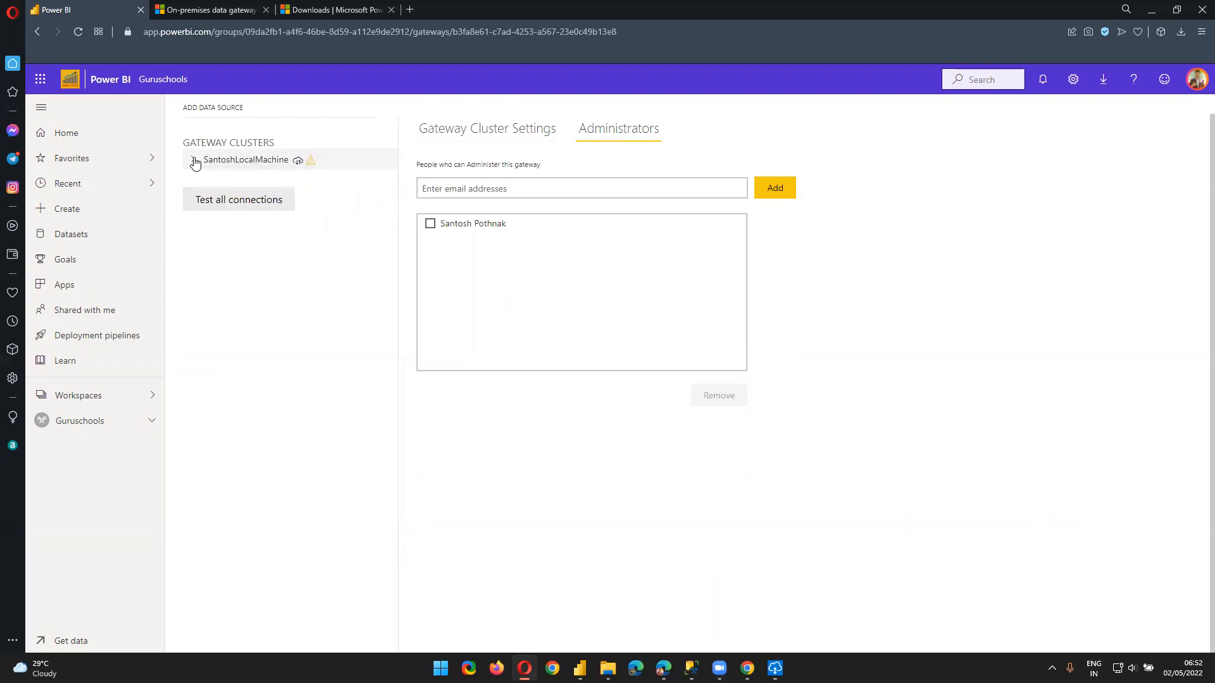
pyautogui.rightClick(289, 166)
pyautogui.click(254, 166)
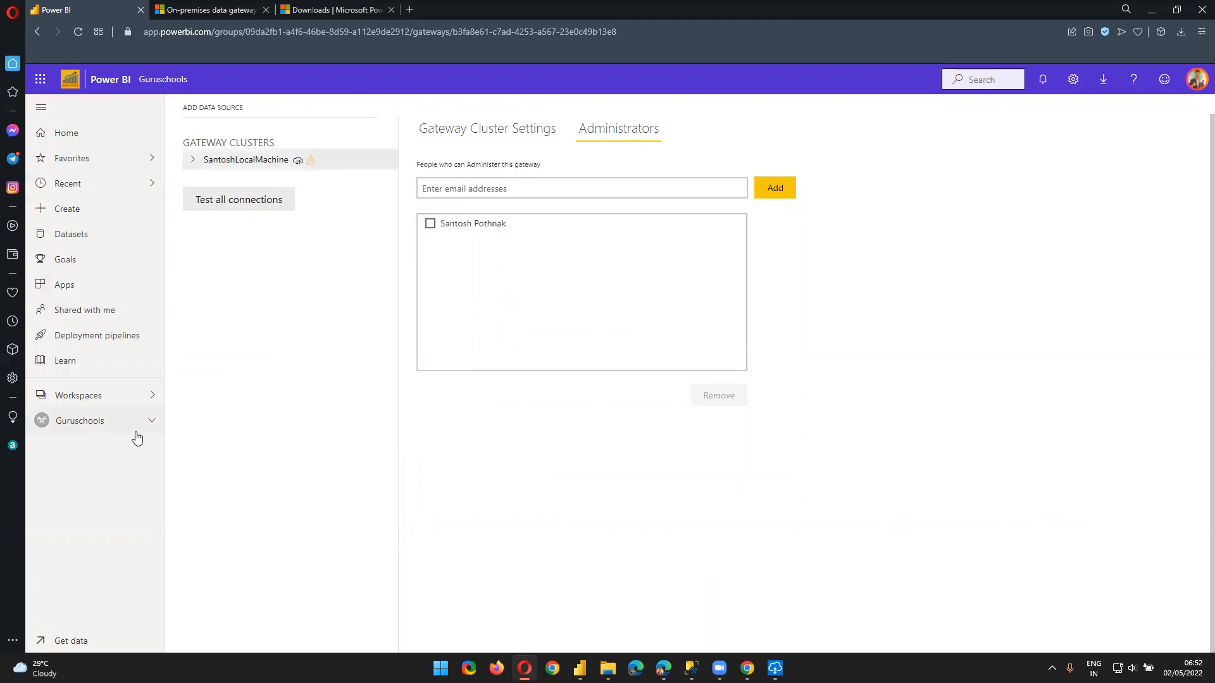
pyautogui.click(192, 160)
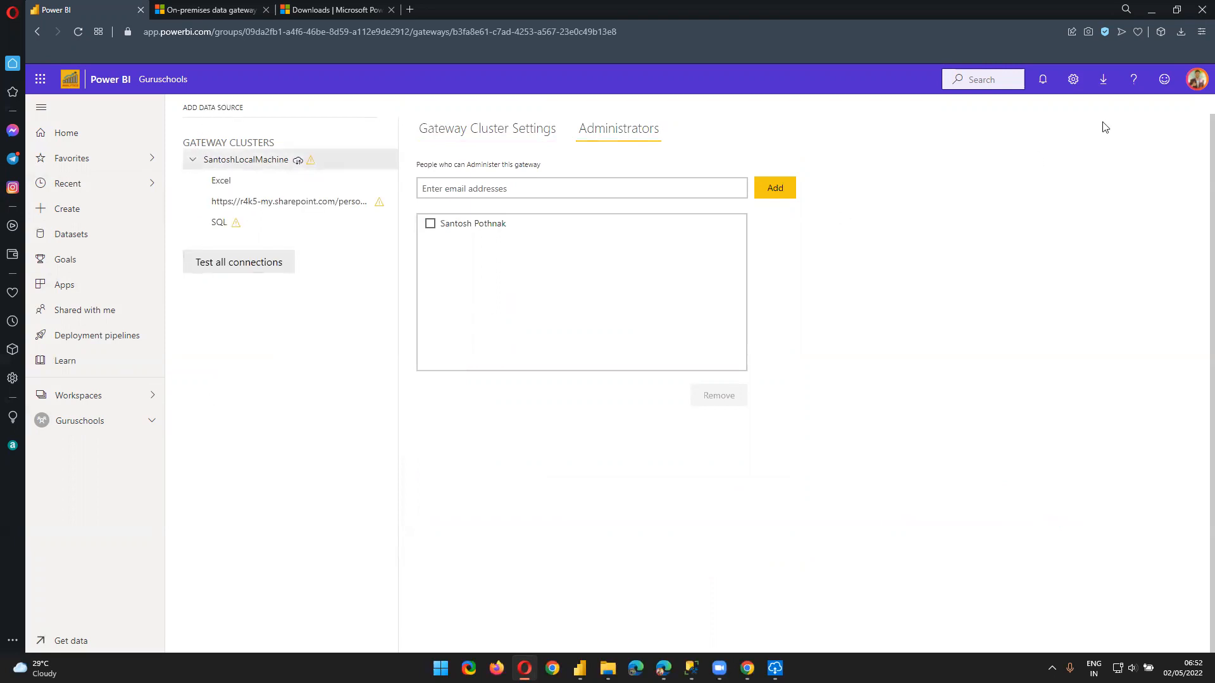
pyautogui.click(1074, 84)
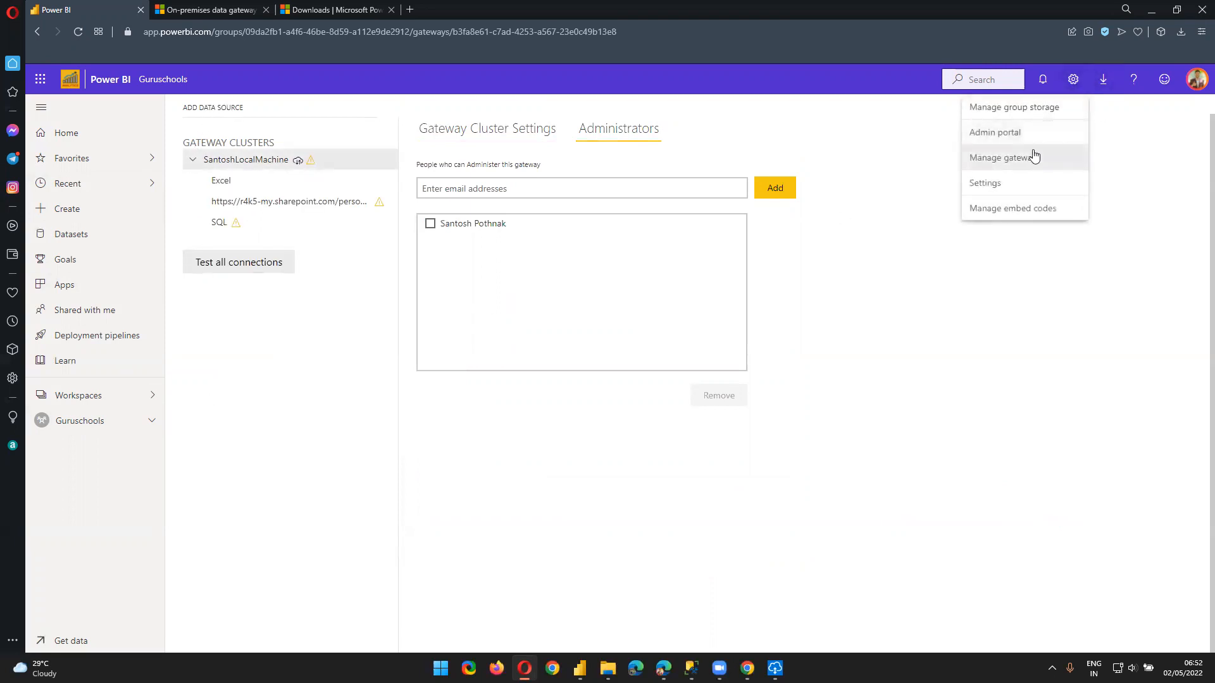
# In the Admin portal, look through Audit logs, Azure connections, Organizational visuals and Users
pyautogui.click(1002, 130)
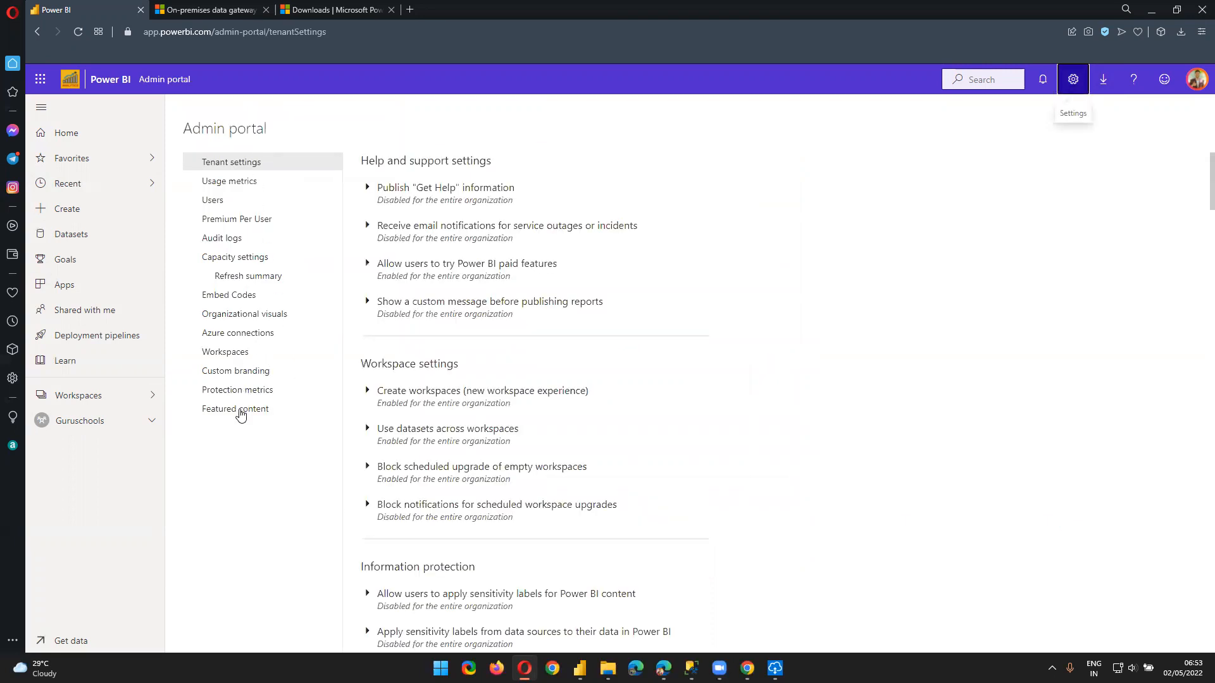
pyautogui.click(236, 244)
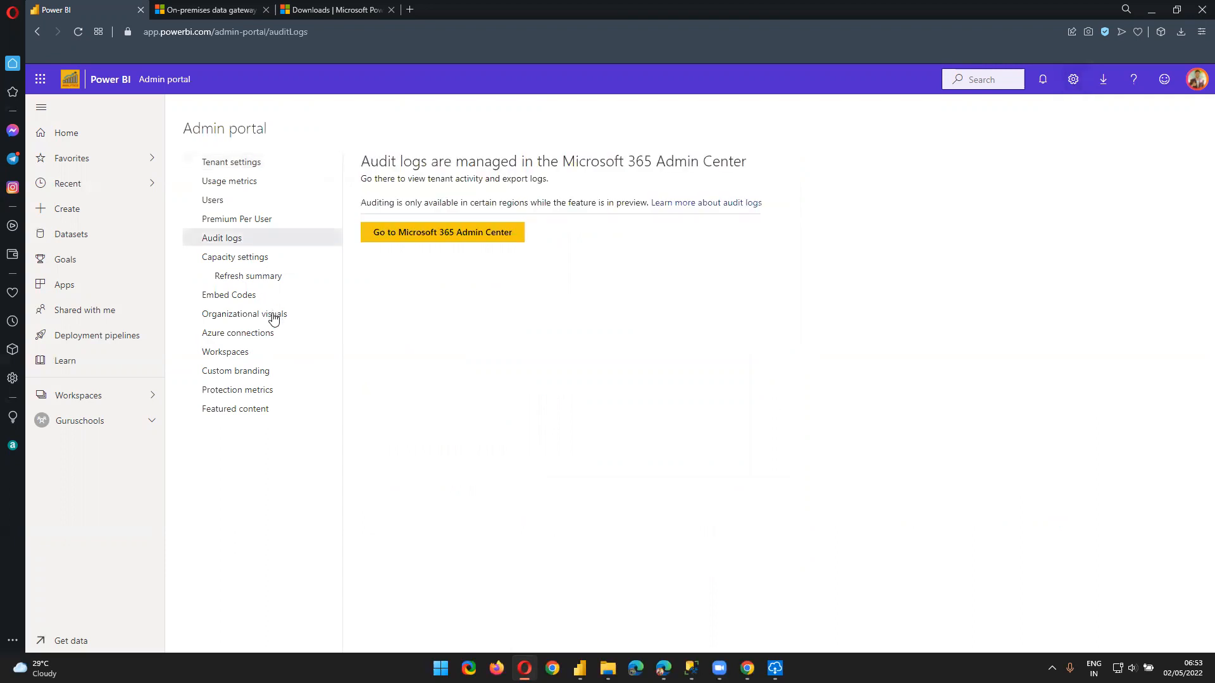
pyautogui.click(263, 333)
pyautogui.click(274, 316)
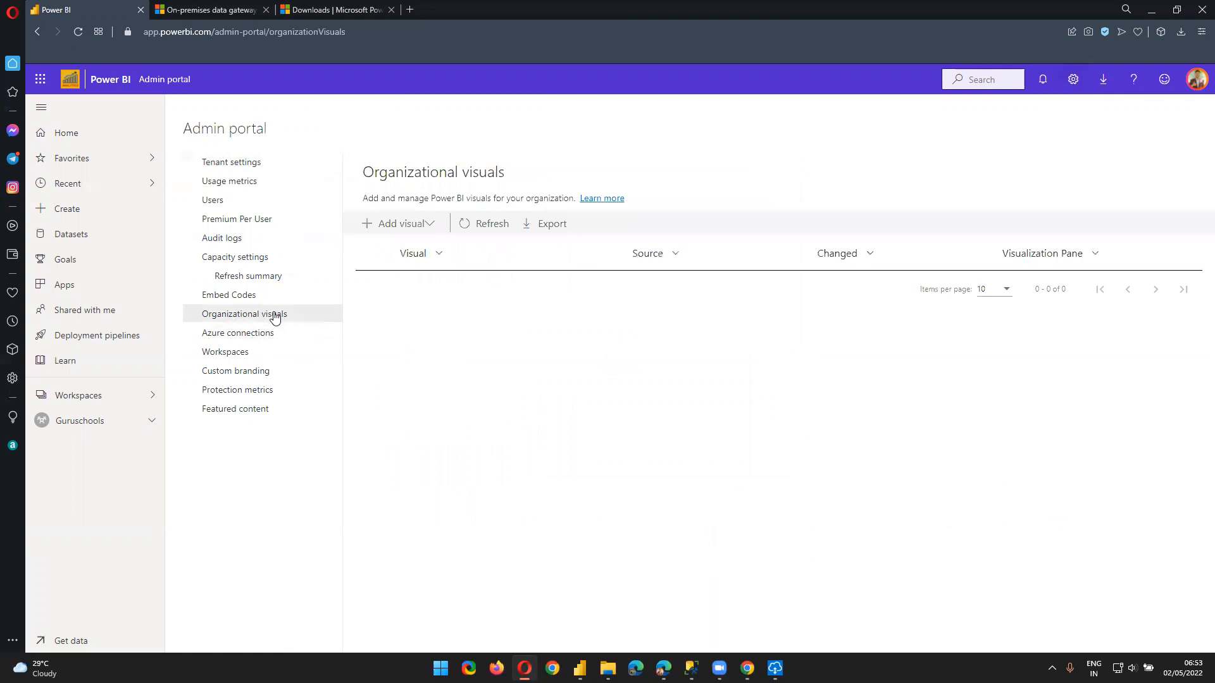
pyautogui.click(219, 200)
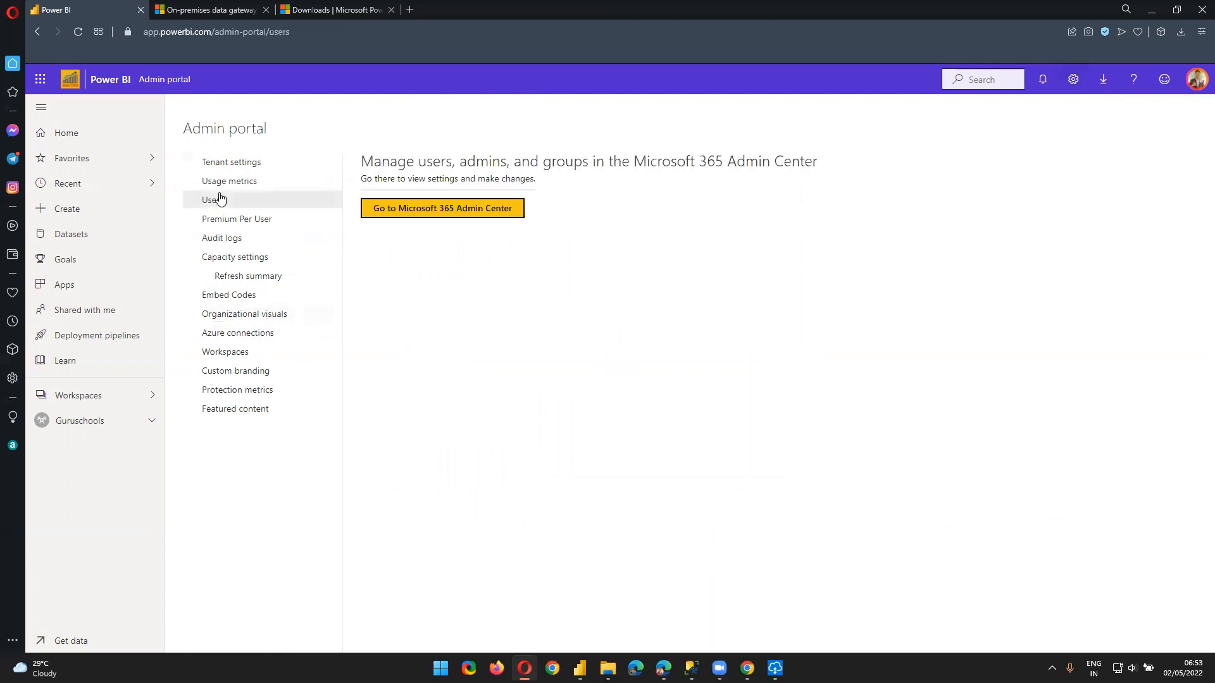
# Return to Tenant settings and scroll through the listed settings
pyautogui.click(236, 166)
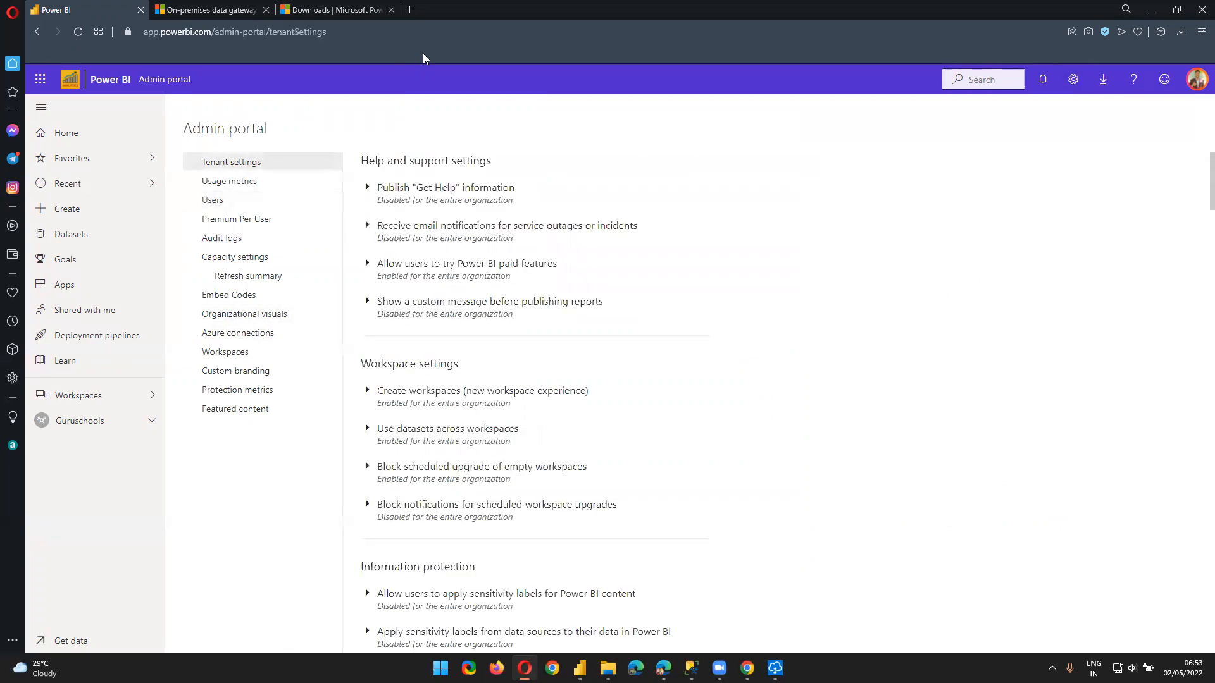
pyautogui.scroll(-12, 643, 382)
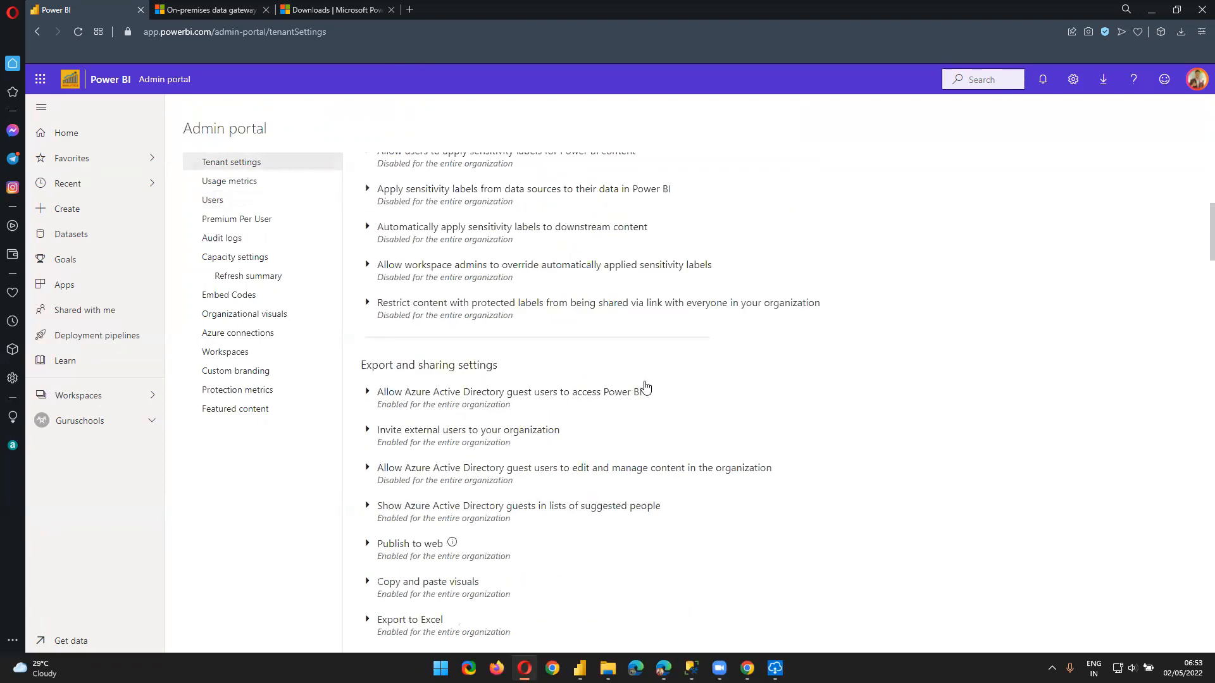
pyautogui.scroll(-15, 646, 386)
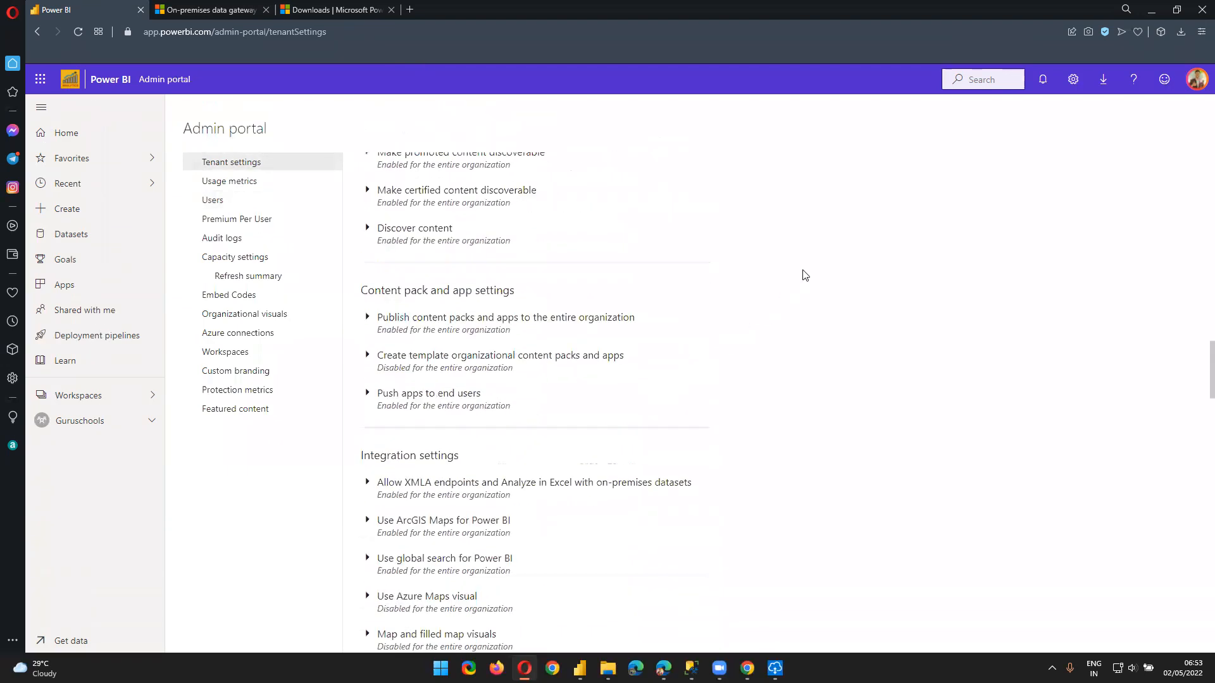
pyautogui.scroll(6, 748, 228)
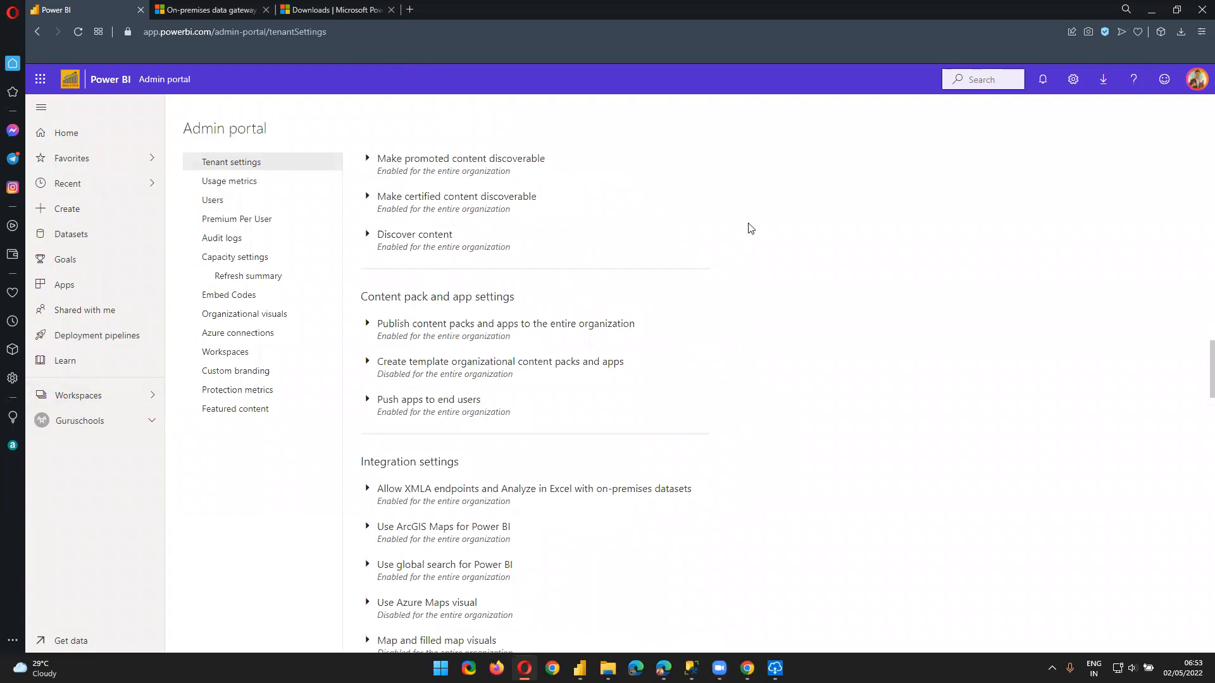
pyautogui.click(1073, 79)
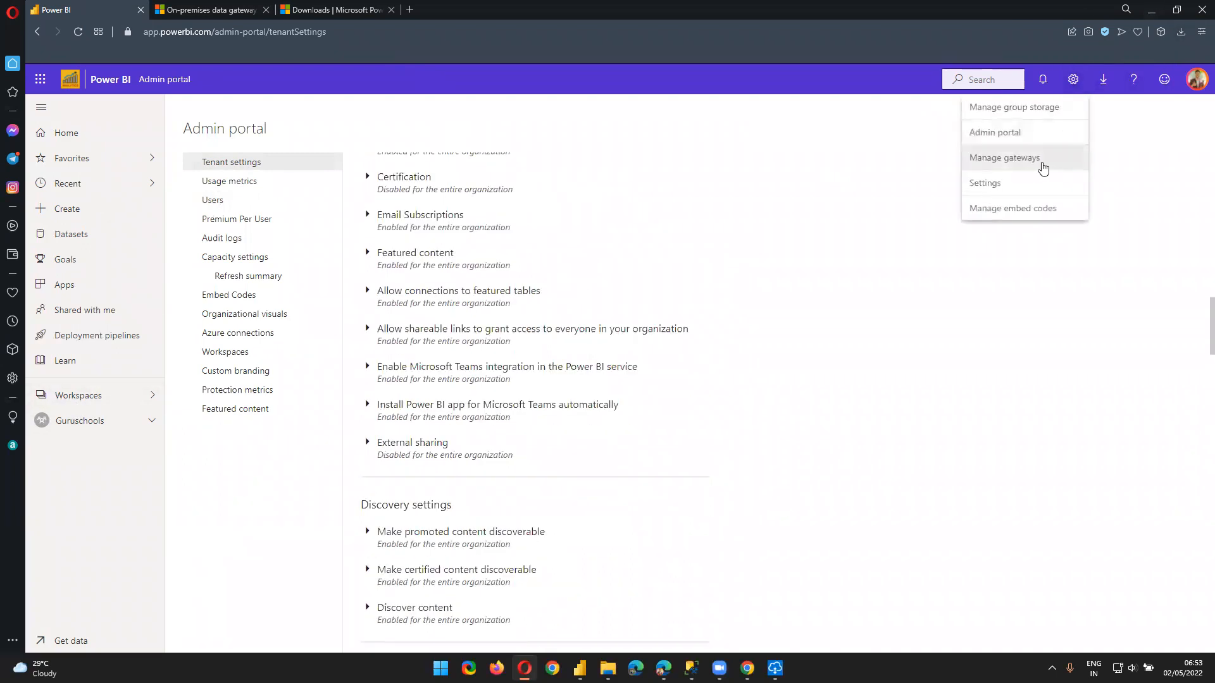
# In Manage gateways, select the GuruschoolsGateway cluster and add a new data source
pyautogui.click(1042, 163)
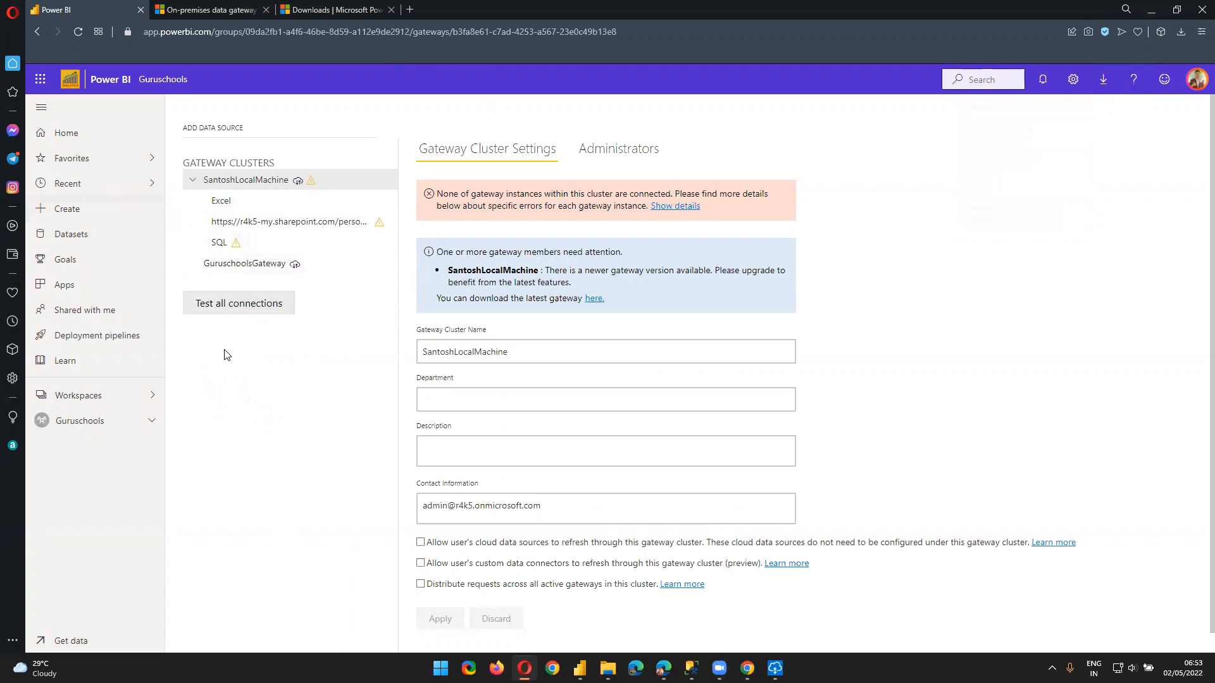
pyautogui.click(192, 180)
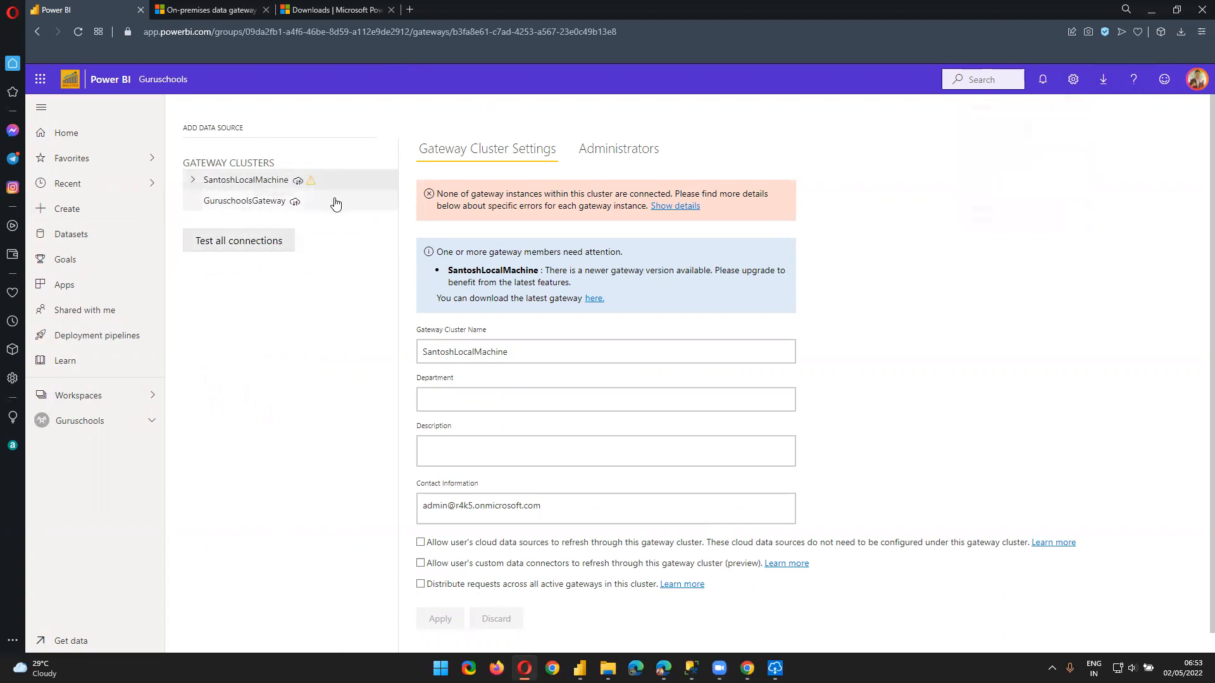
pyautogui.click(248, 213)
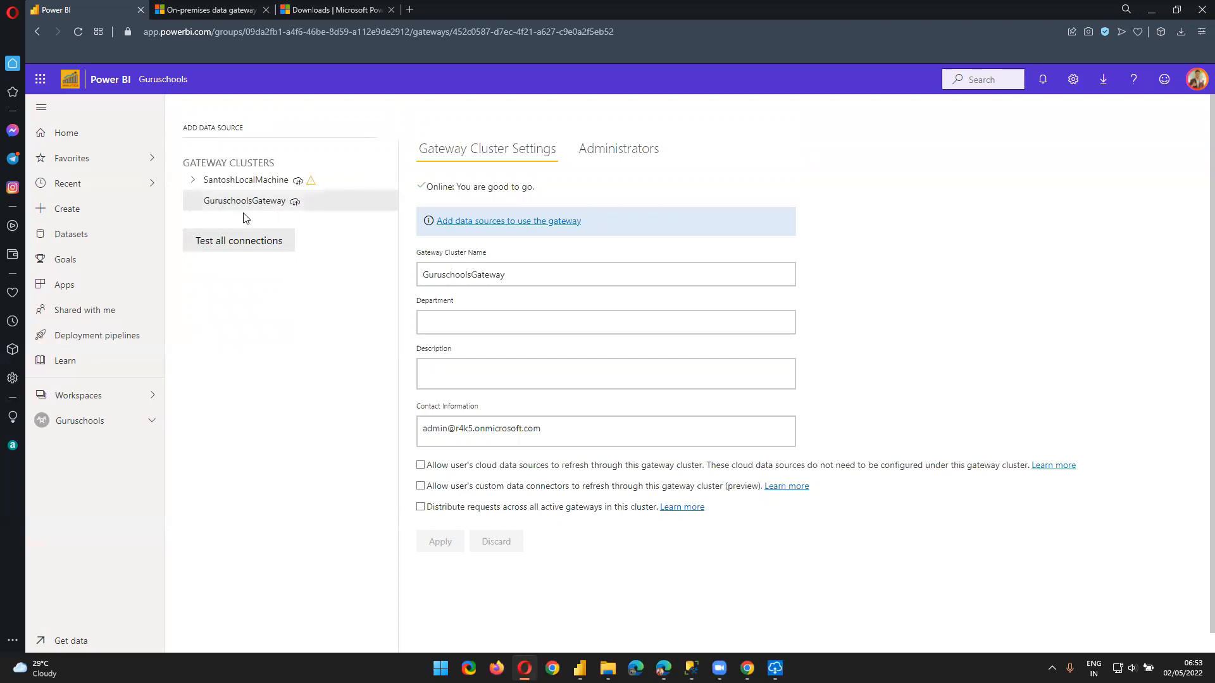
pyautogui.click(211, 128)
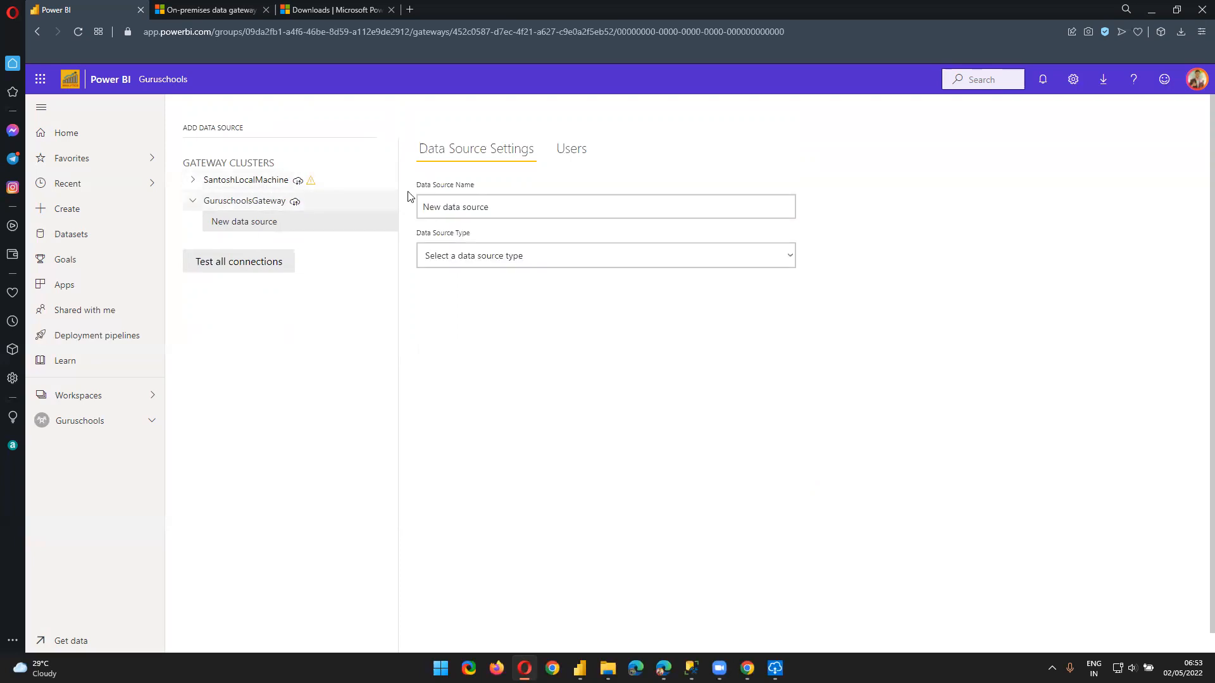
# Name the new data source SQL_DEMO and set its type to SQL Server
pyautogui.tripleClick(482, 201)
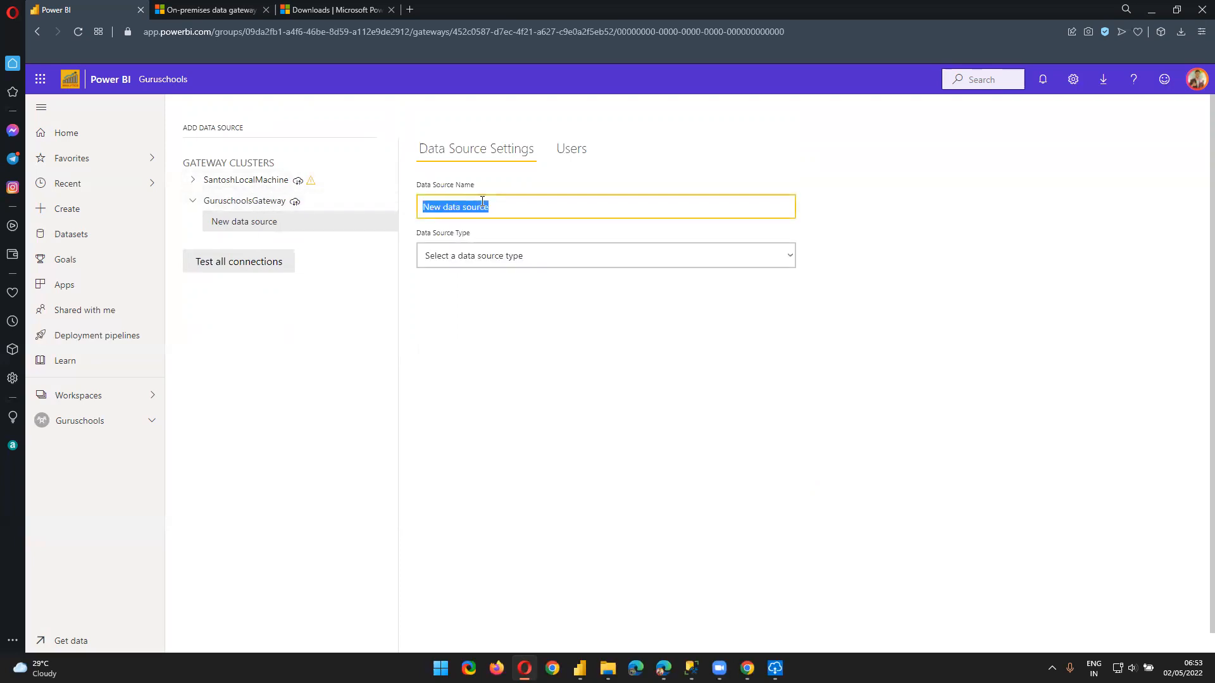
pyautogui.write('SQL_DEMO')
pyautogui.click(683, 246)
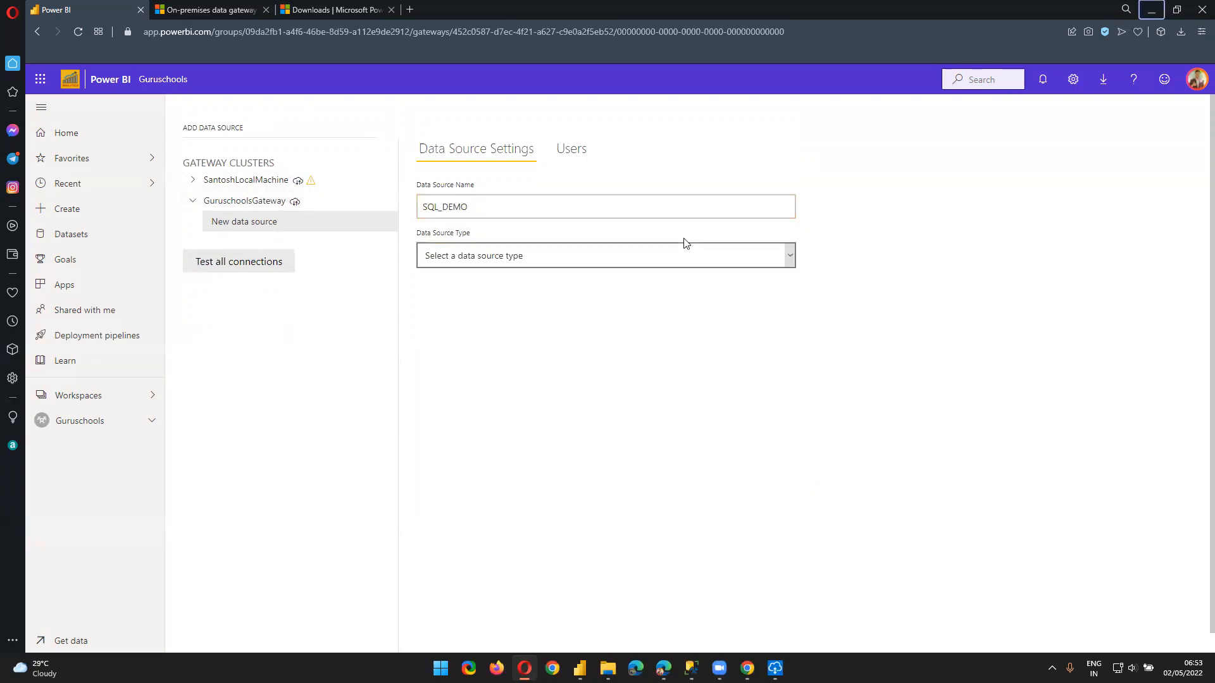
pyautogui.press('s')
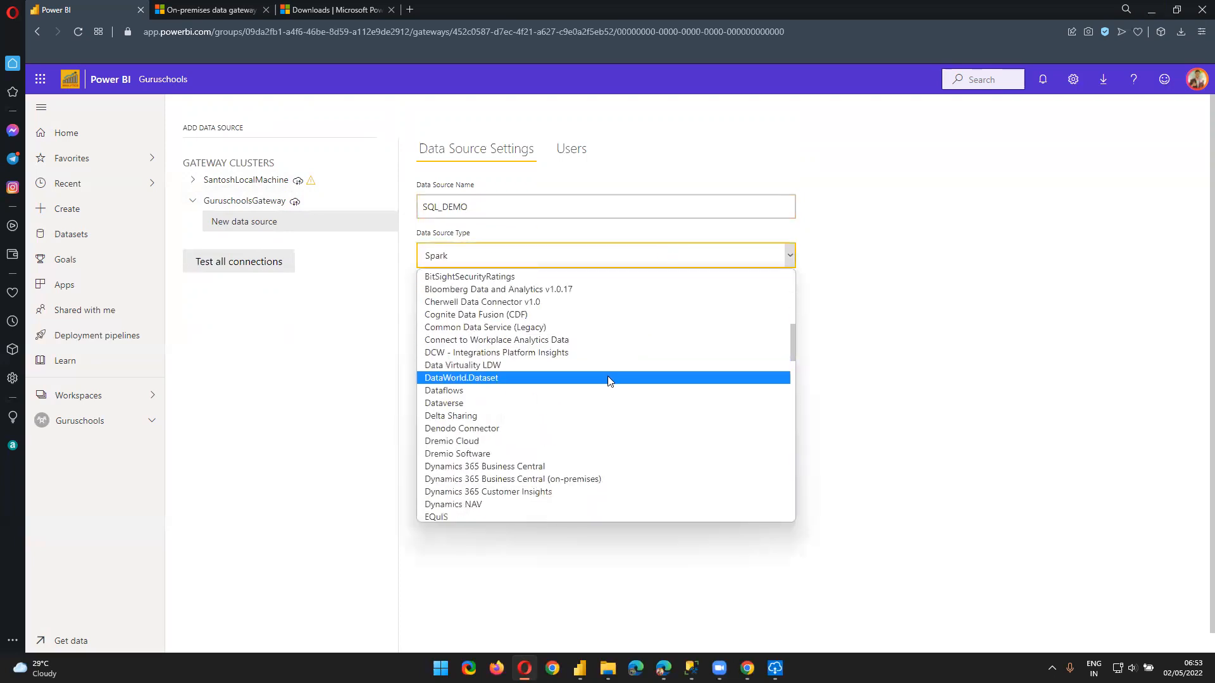
pyautogui.scroll(-8, 608, 375)
pyautogui.scroll(-10, 609, 376)
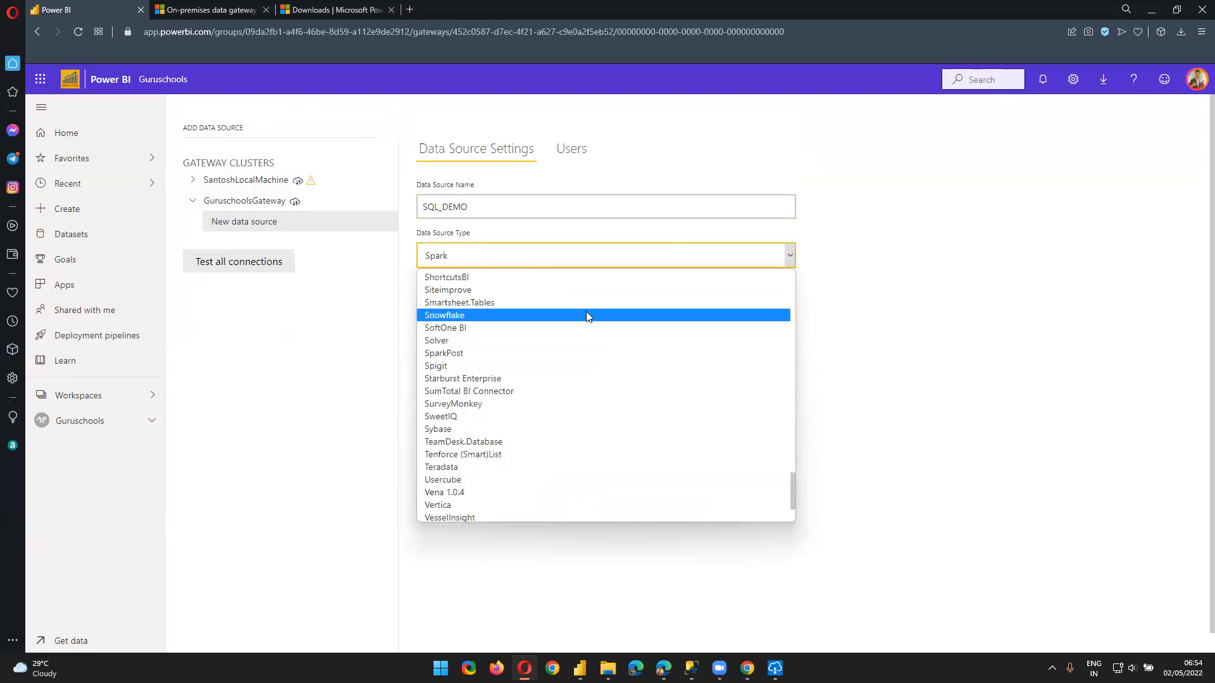
pyautogui.scroll(2, 587, 354)
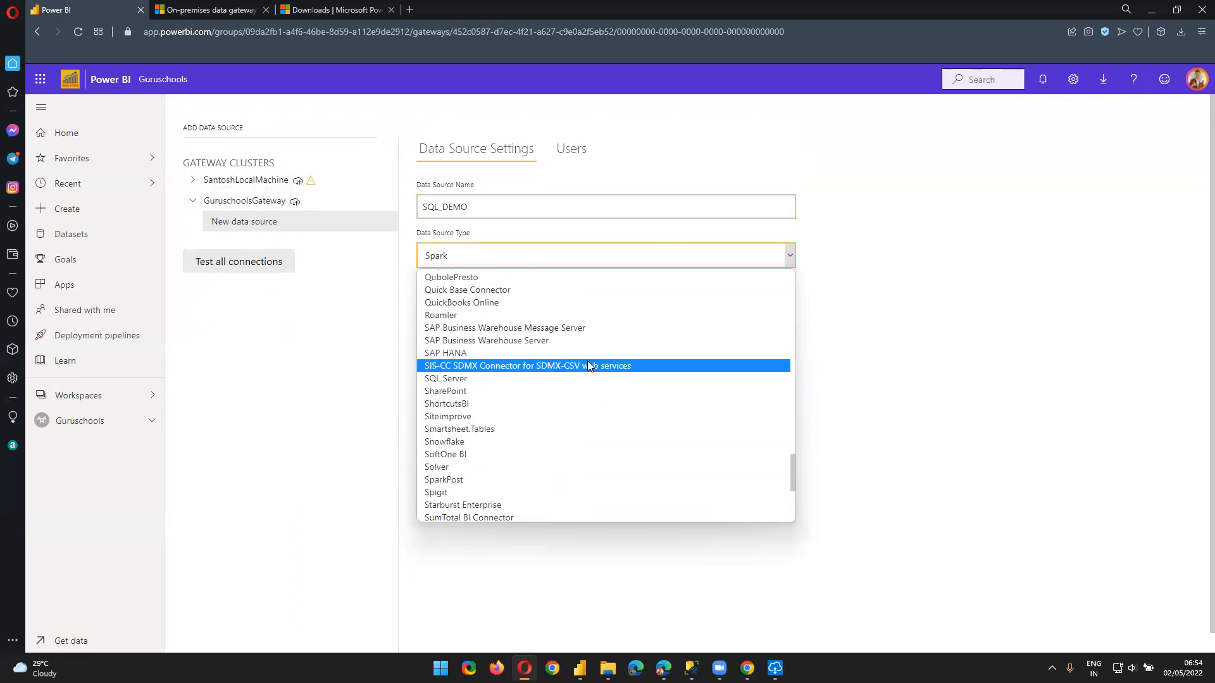
pyautogui.press('Down')
pyautogui.click(525, 378)
# Paste AdventureWorksDW2019 into the Database field, leaving Server empty for now
pyautogui.click(528, 292)
pyautogui.click(505, 352)
pyautogui.write('AdventureWorksDW2019')
pyautogui.click(505, 313)
pyautogui.hotkey('alt', 'Tab')
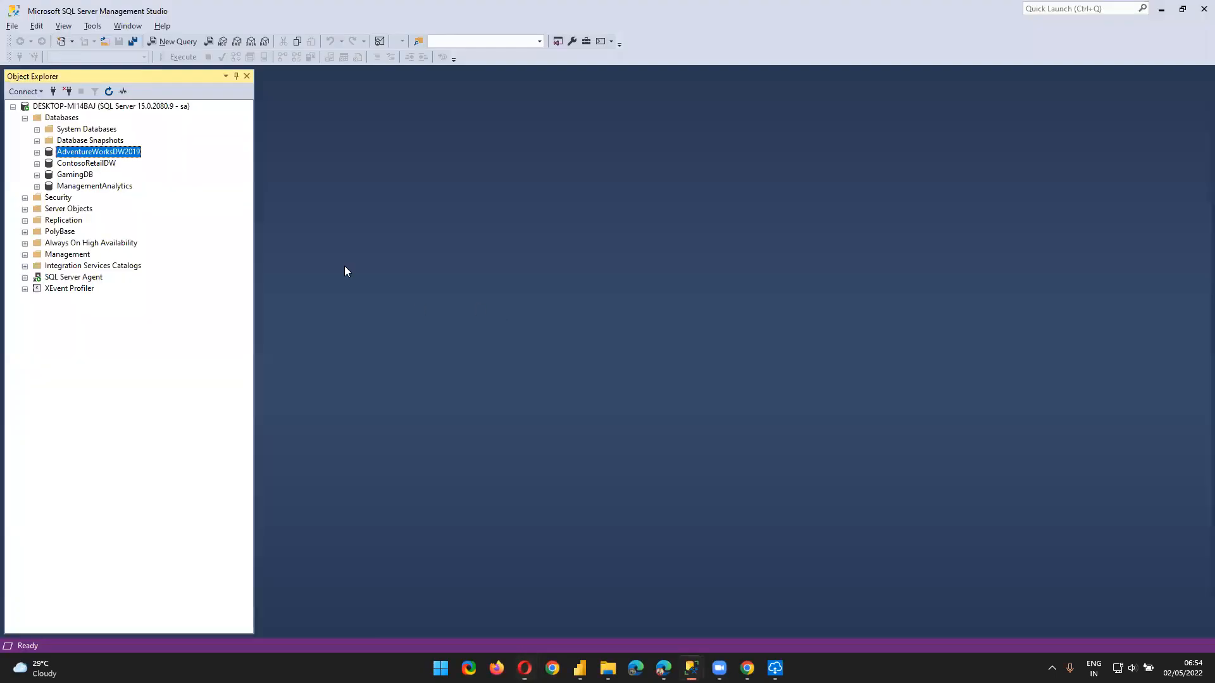
# Copy server name DESKTOP-MI14BAJ from SSMS Properties into SQL_DEMO's Server field
pyautogui.rightClick(52, 107)
pyautogui.click(114, 364)
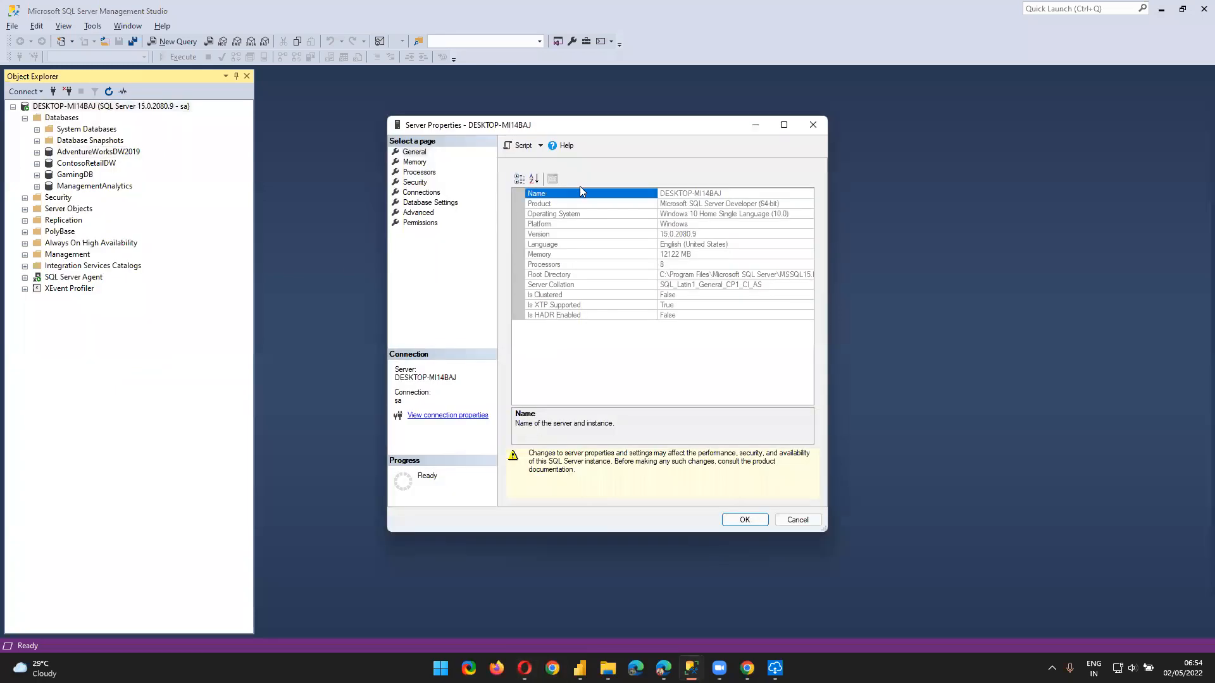
pyautogui.click(702, 195)
pyautogui.hotkey('ctrl', 'c')
pyautogui.press('Escape')
pyautogui.hotkey('alt', 'Tab')
pyautogui.hotkey('ctrl', 'v')
# Choose Basic authentication and enter the SQL username
pyautogui.click(501, 401)
pyautogui.click(489, 434)
pyautogui.click(440, 482)
pyautogui.write('sa')
pyautogui.click(450, 530)
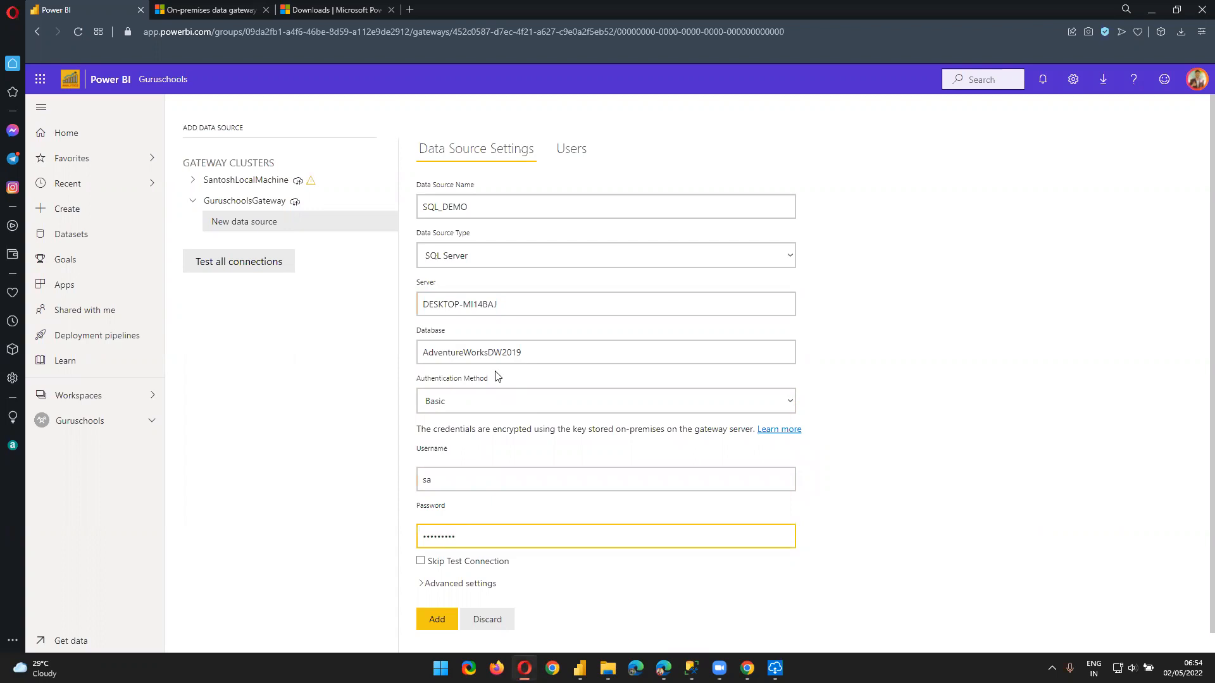
# Enter the password, submit SQL_DEMO, and expand the failed-login error details
pyautogui.write('•')
pyautogui.scroll(-1, 733, 507)
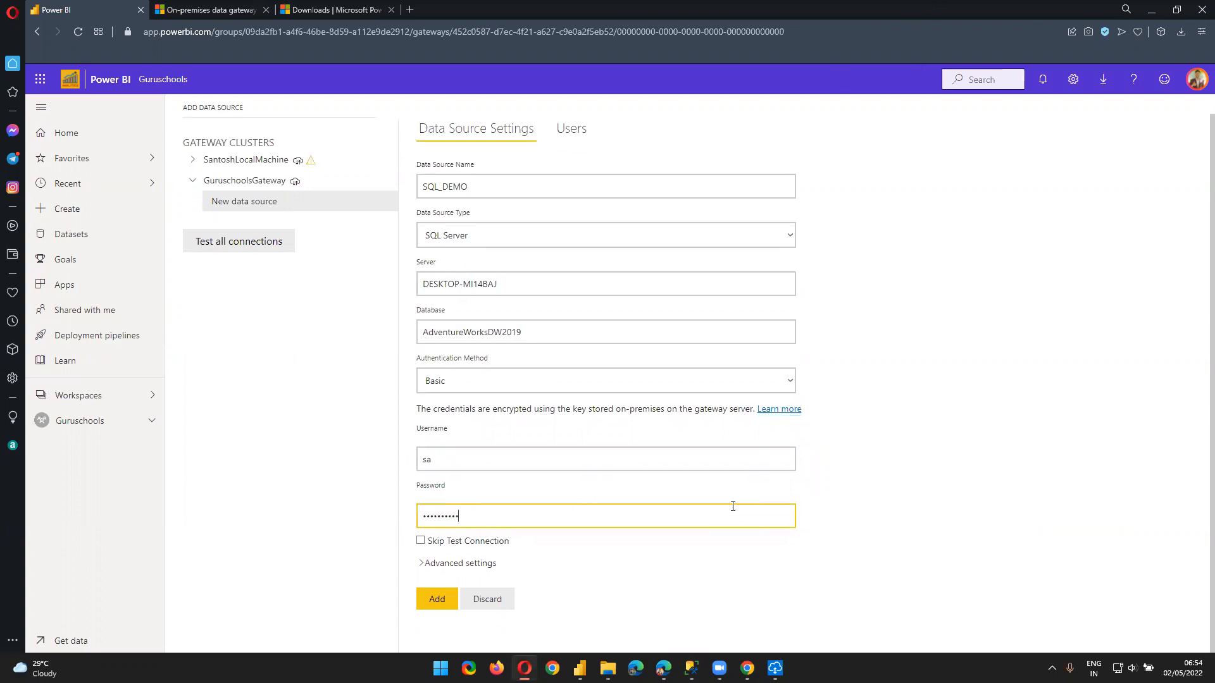
pyautogui.click(423, 603)
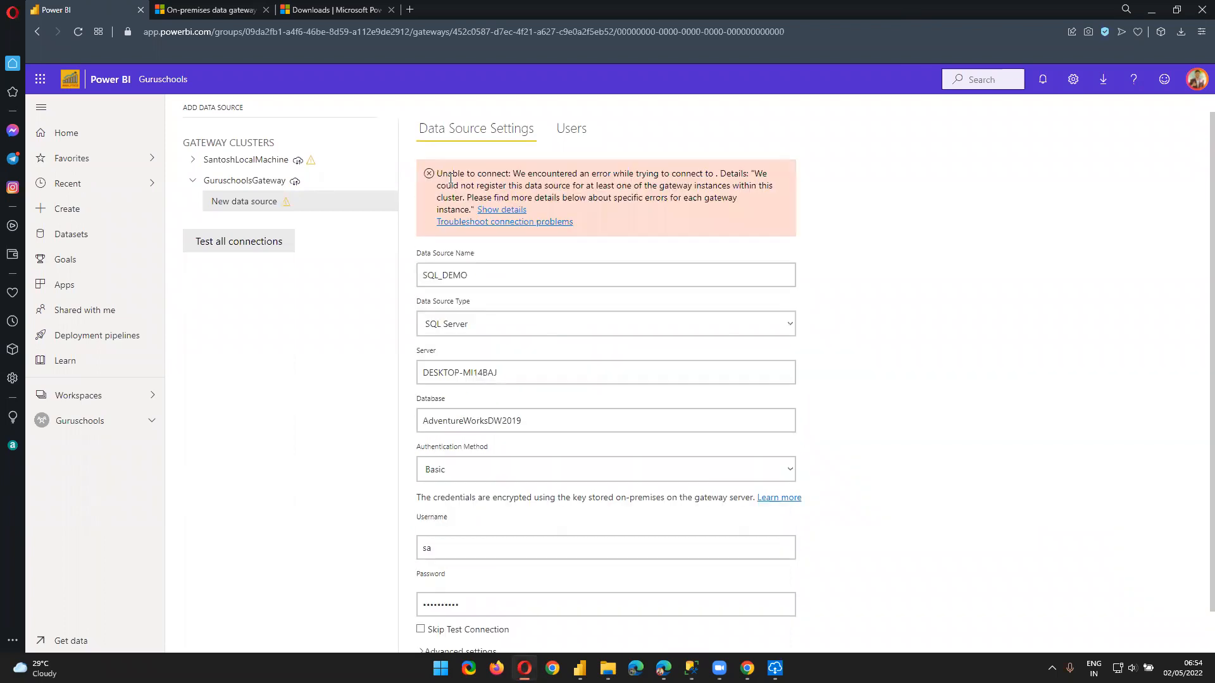
pyautogui.click(499, 210)
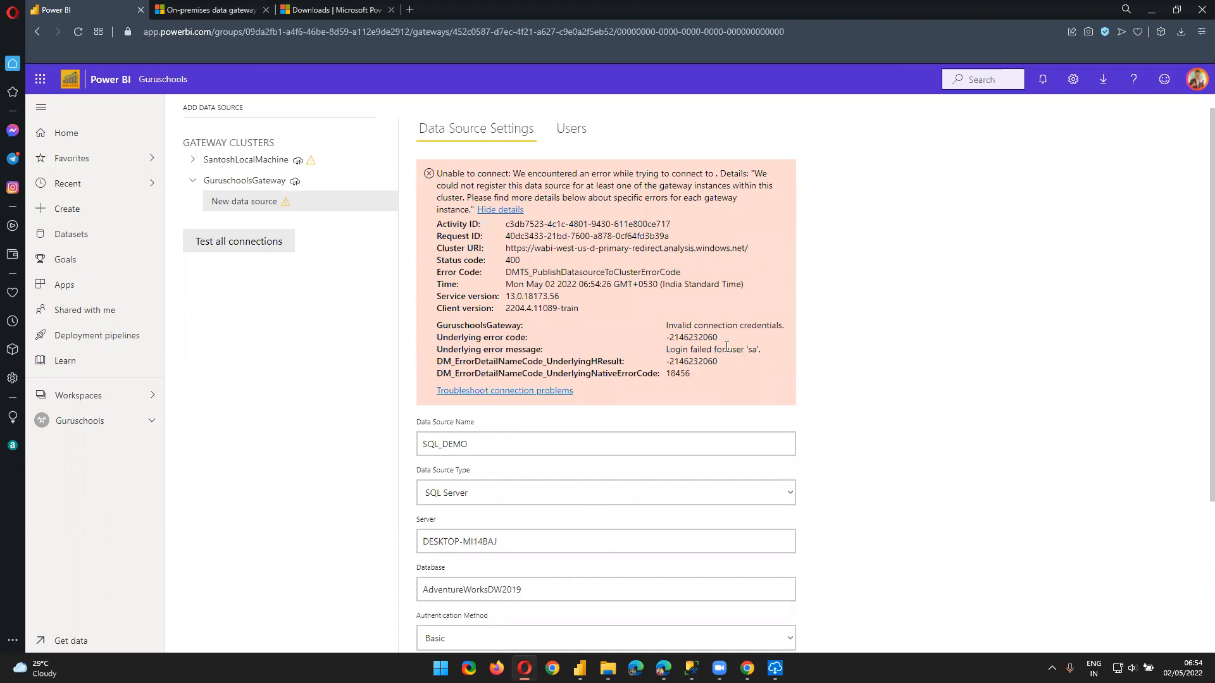
pyautogui.scroll(-2, 726, 347)
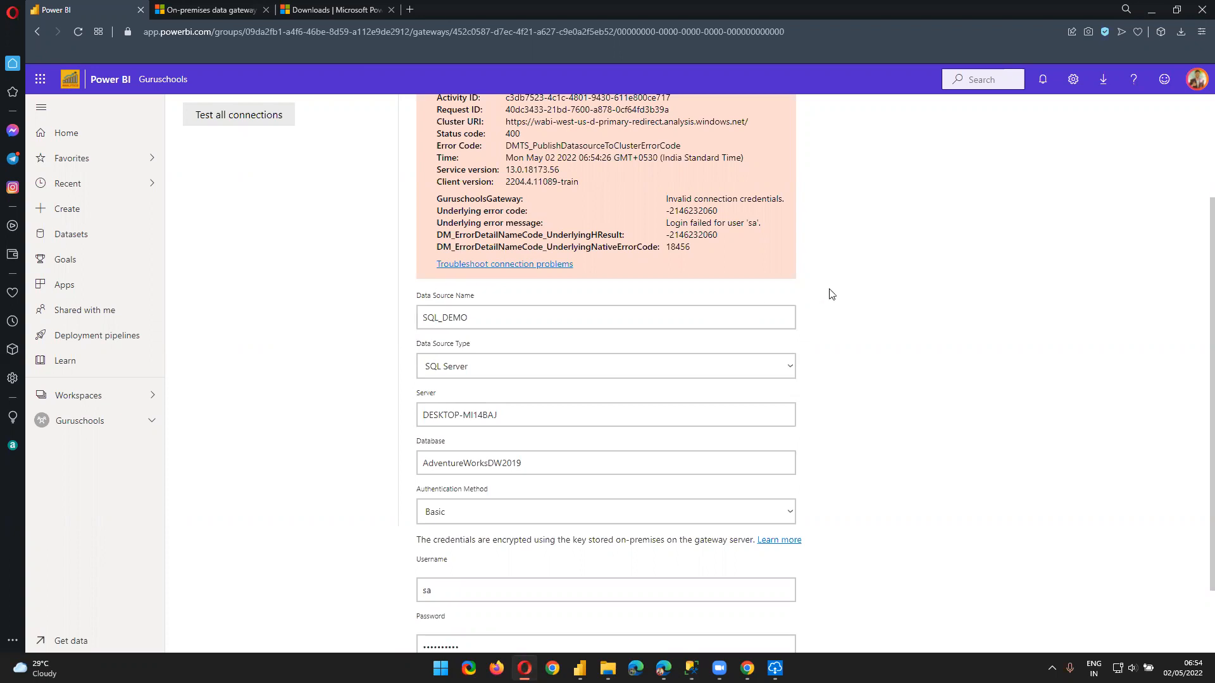
# Replace the password with the correct one and add SQL_DEMO to GuruschoolsGateway
pyautogui.scroll(-1, 631, 590)
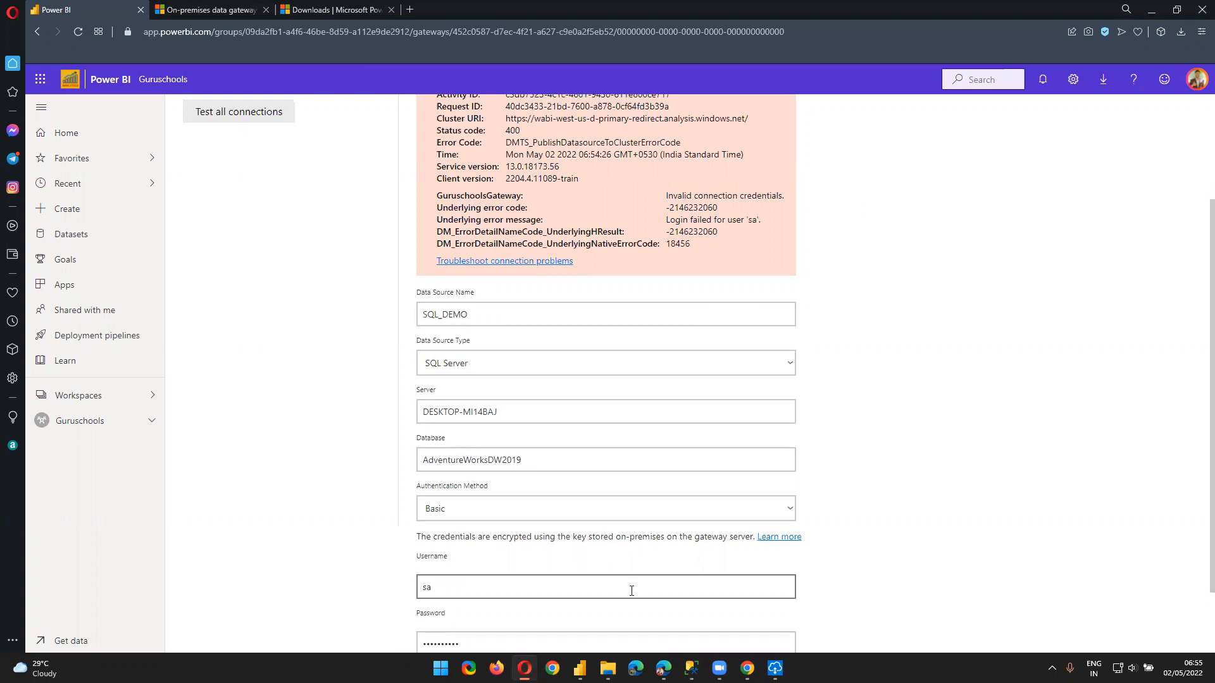
pyautogui.click(698, 559)
pyautogui.hotkey('ctrl', 'a')
pyautogui.write('s••••••')
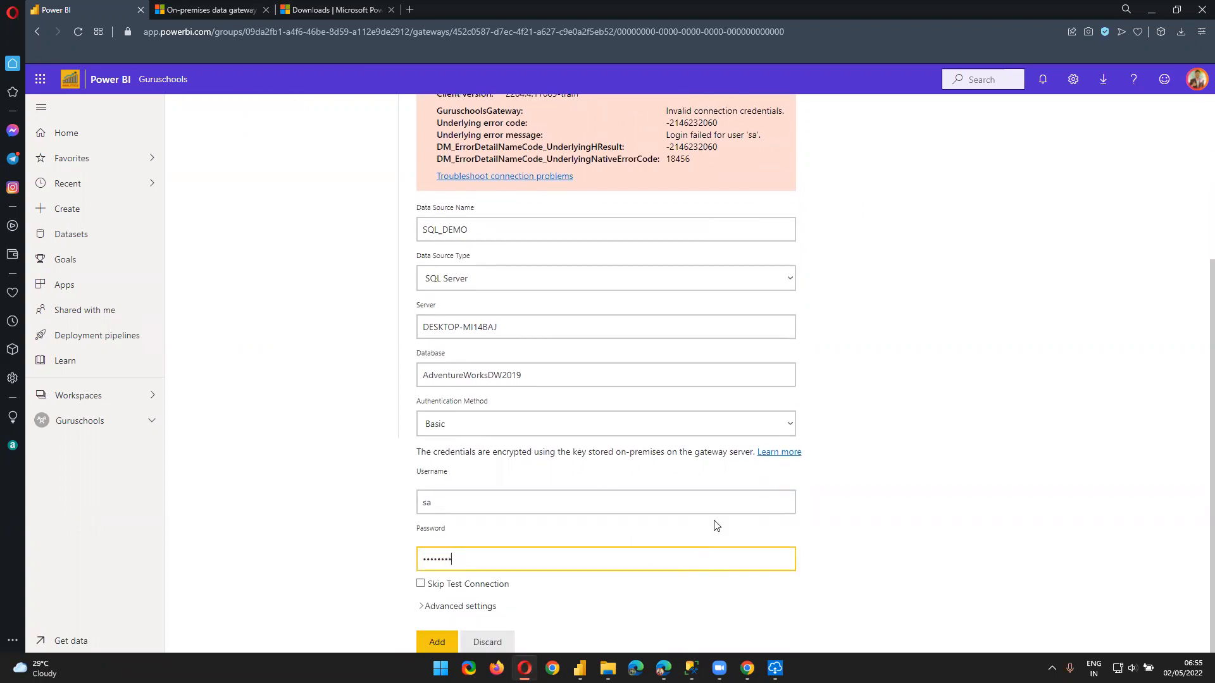
pyautogui.click(427, 650)
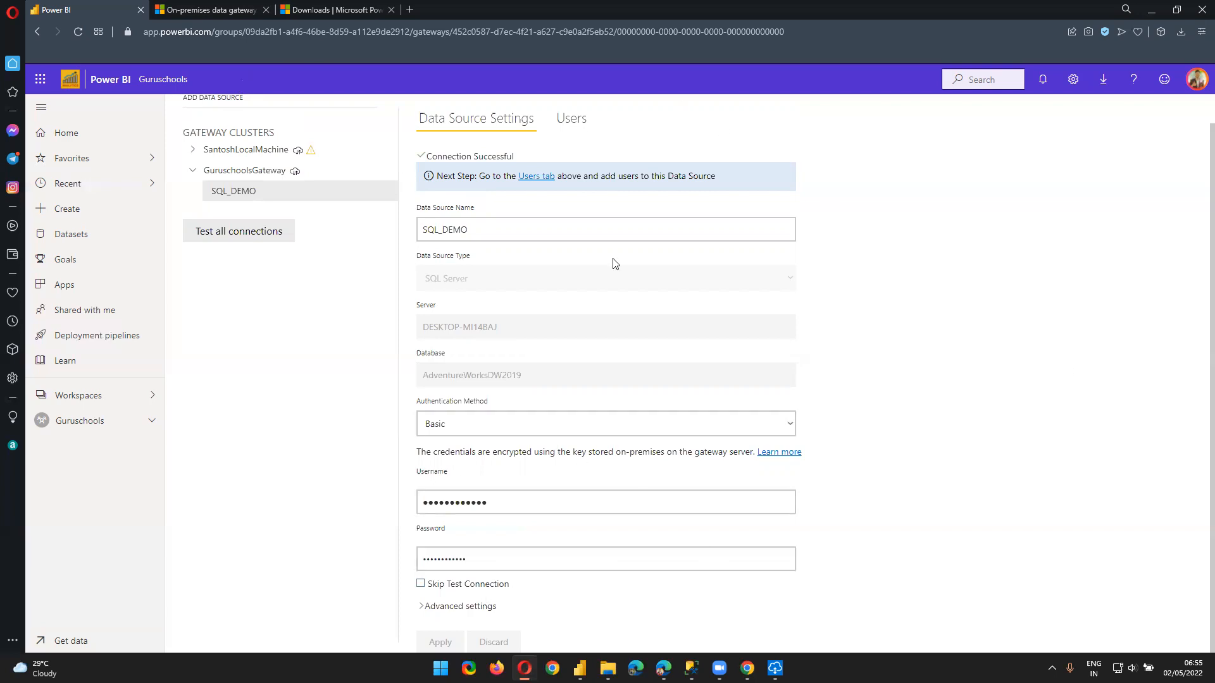
# Confirm the Connection Successful message for SQL_DEMO
pyautogui.scroll(1, 501, 214)
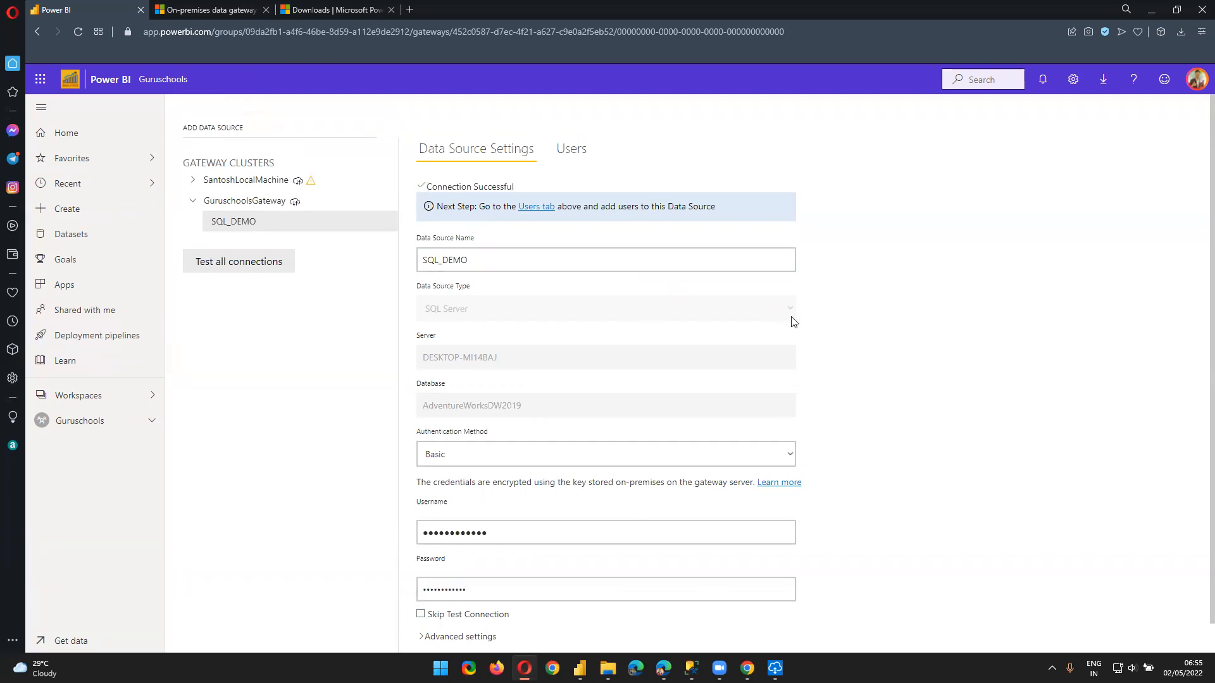
pyautogui.scroll(-1, 611, 480)
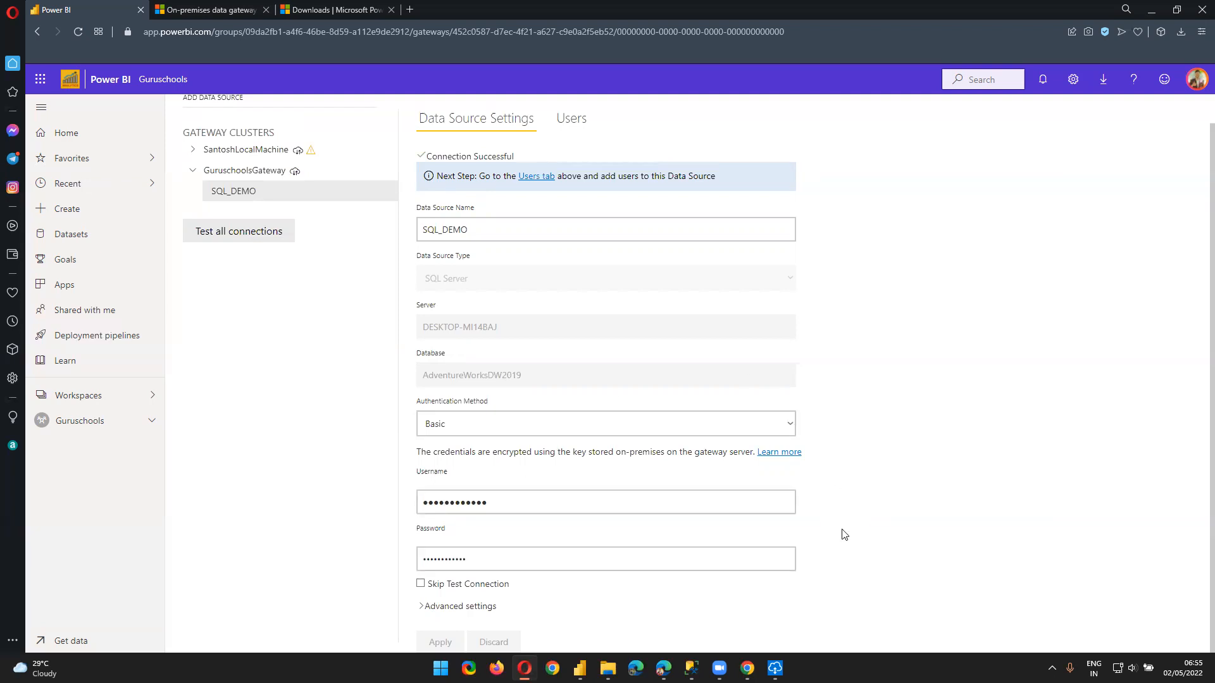
pyautogui.scroll(1, 500, 550)
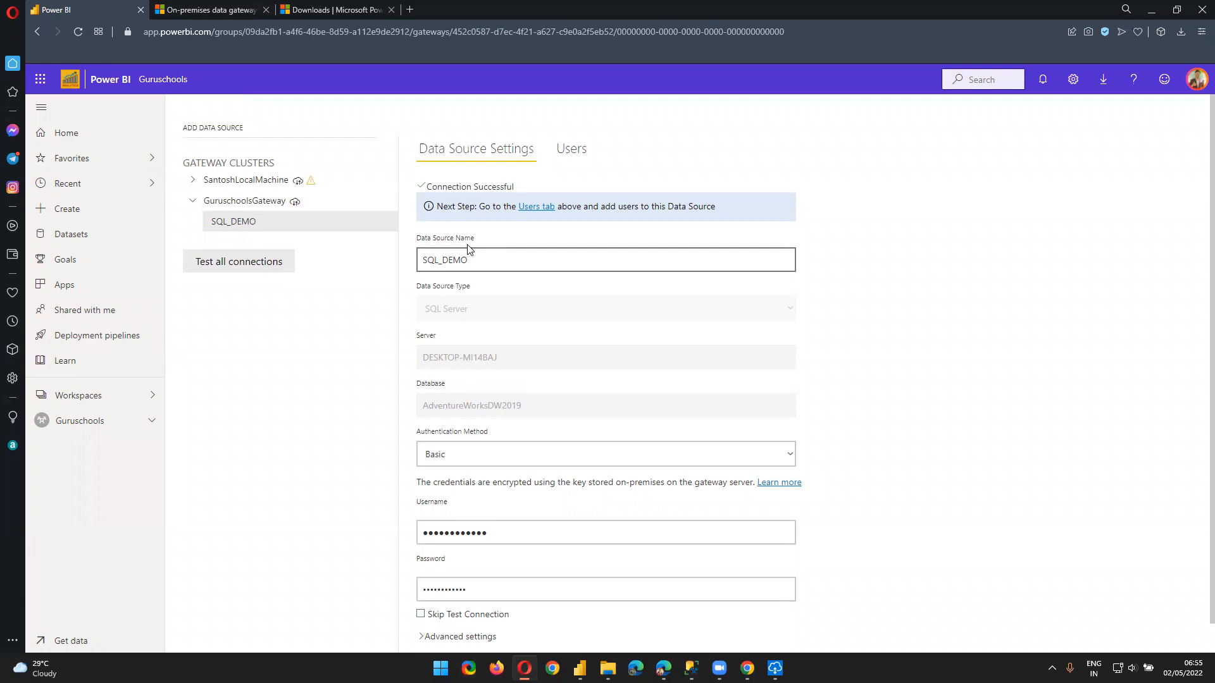
pyautogui.doubleClick(437, 184)
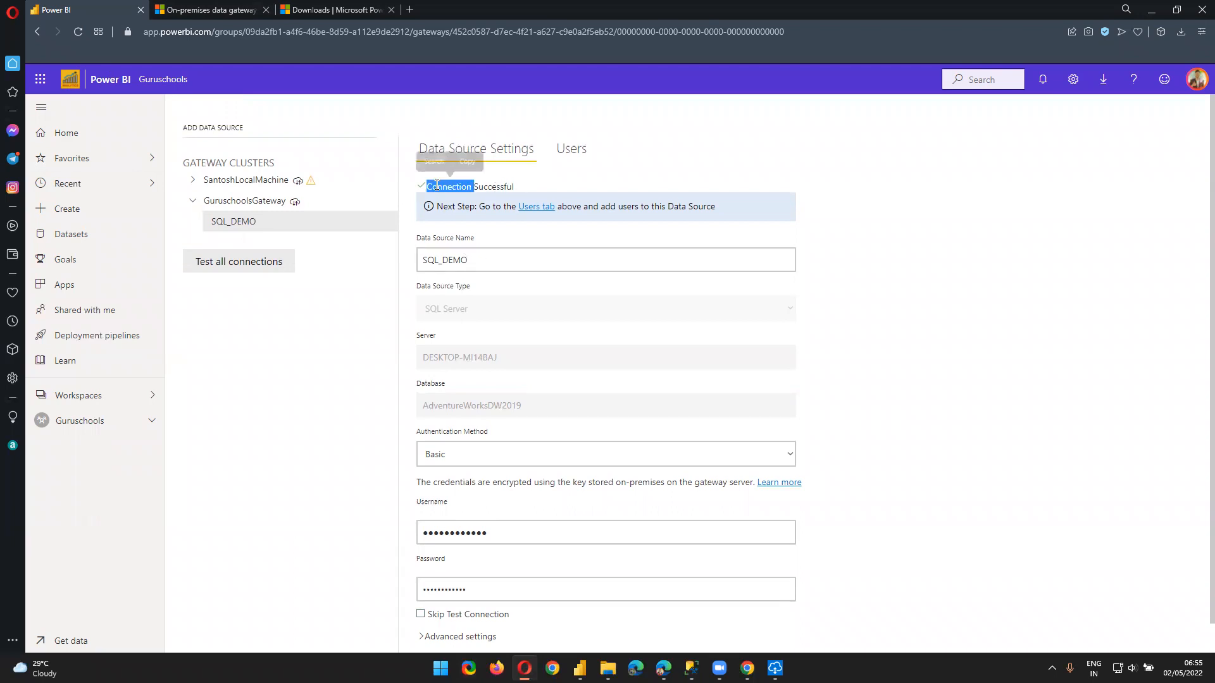
pyautogui.click(230, 438)
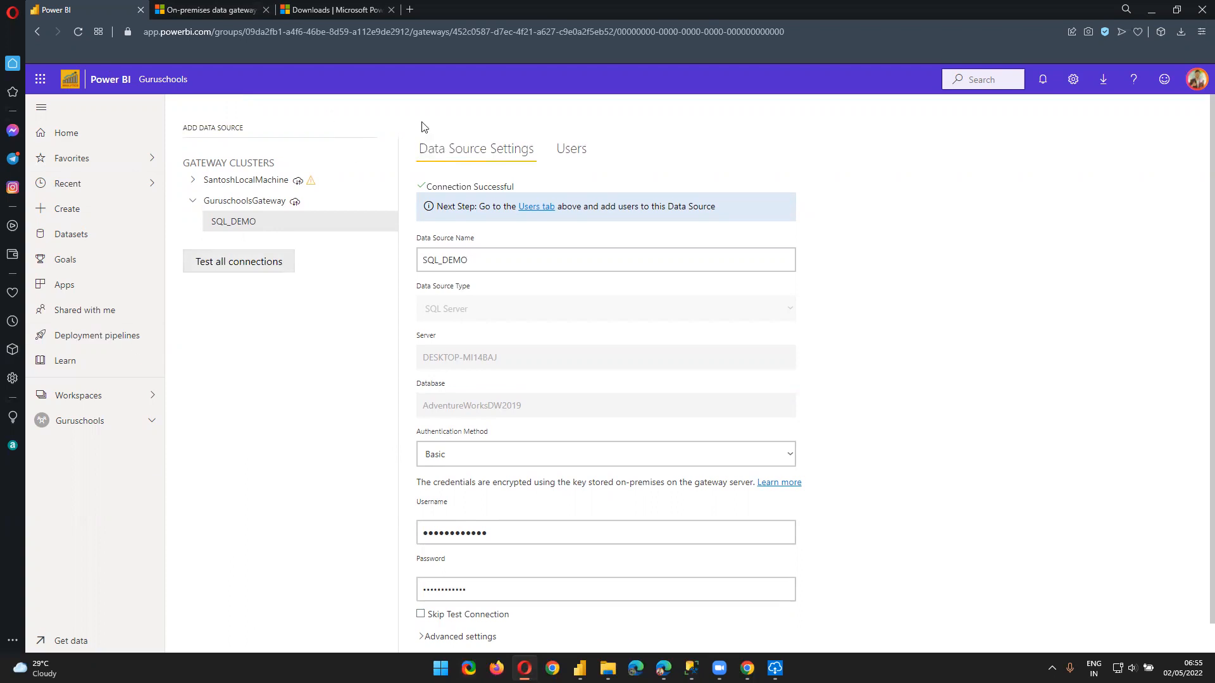
pyautogui.click(1073, 79)
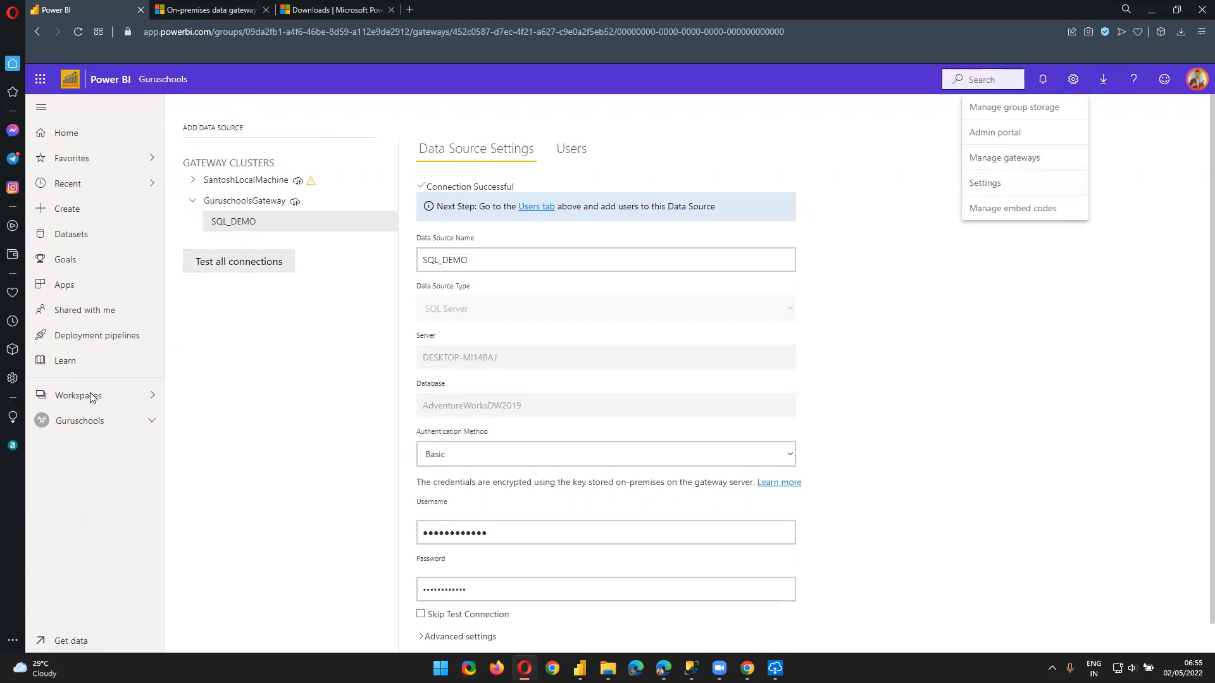
# Open the Demo - SQL Server dataset settings in Guruschools and expand Gateway connection
pyautogui.click(92, 424)
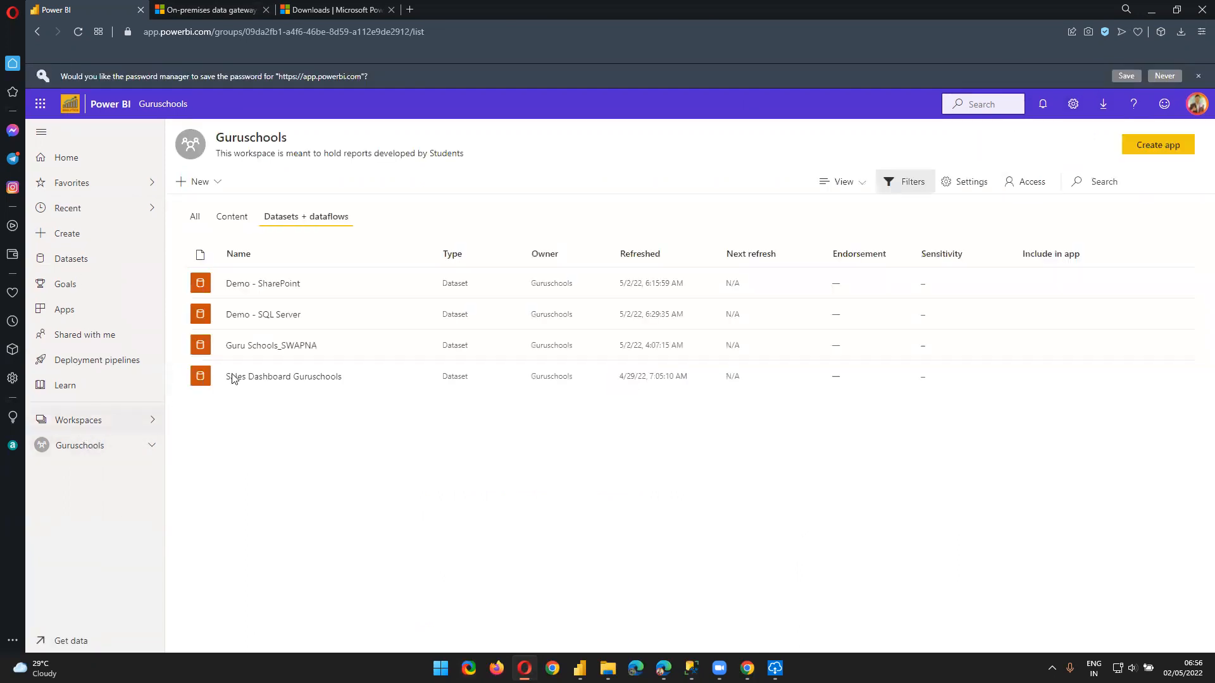
pyautogui.click(397, 314)
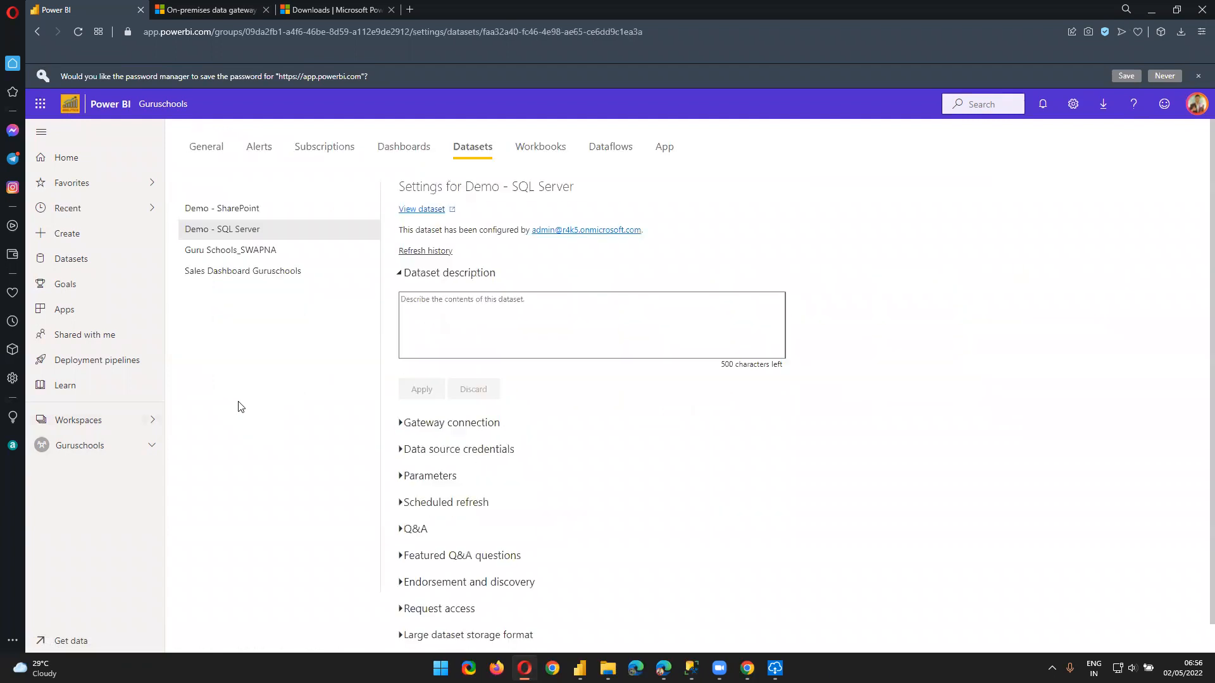
pyautogui.scroll(-1, 202, 358)
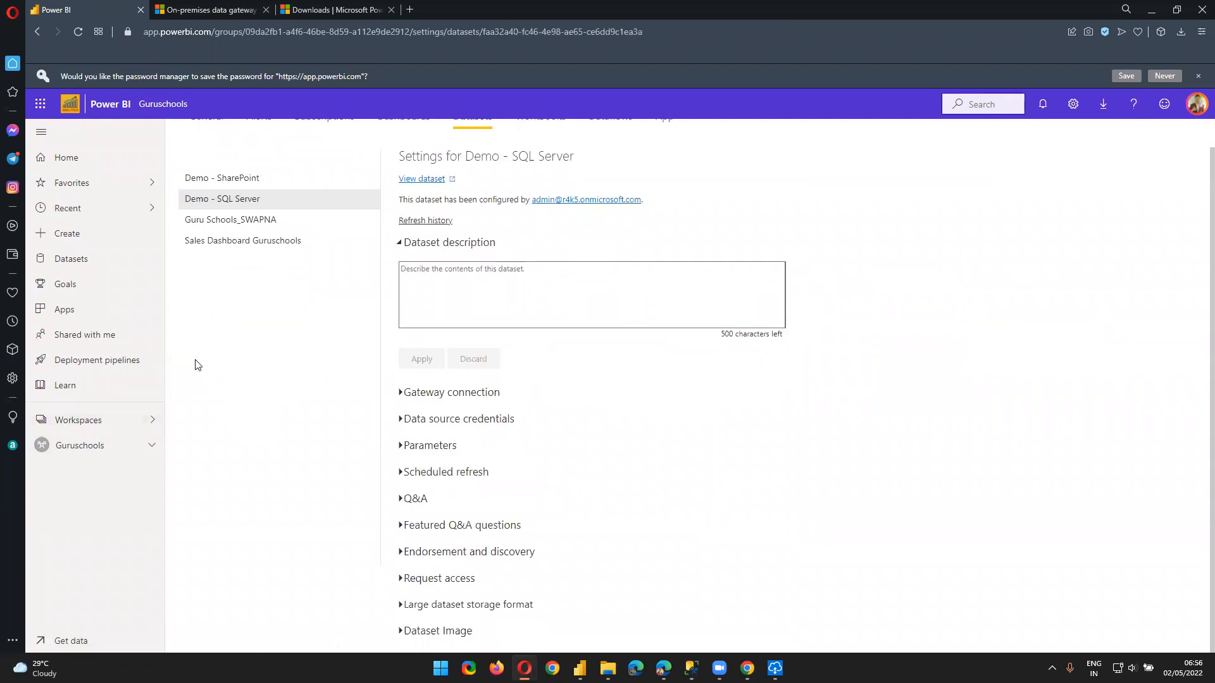
pyautogui.click(427, 394)
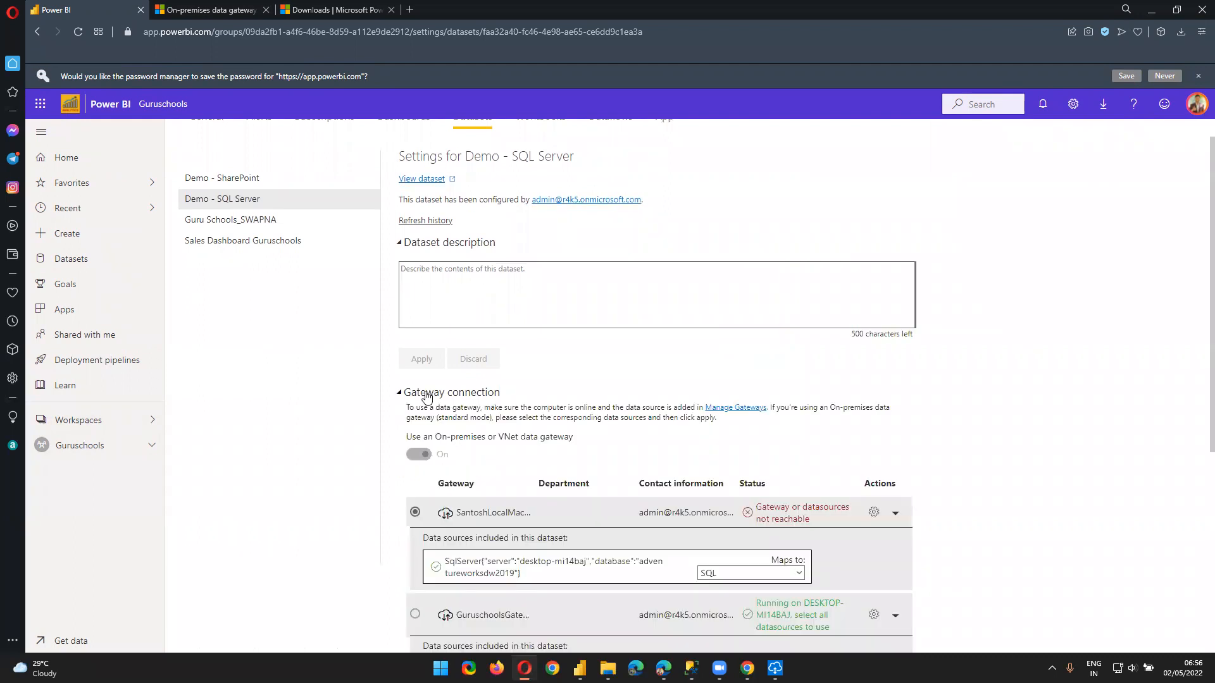
pyautogui.scroll(-5, 239, 453)
pyautogui.scroll(2, 229, 453)
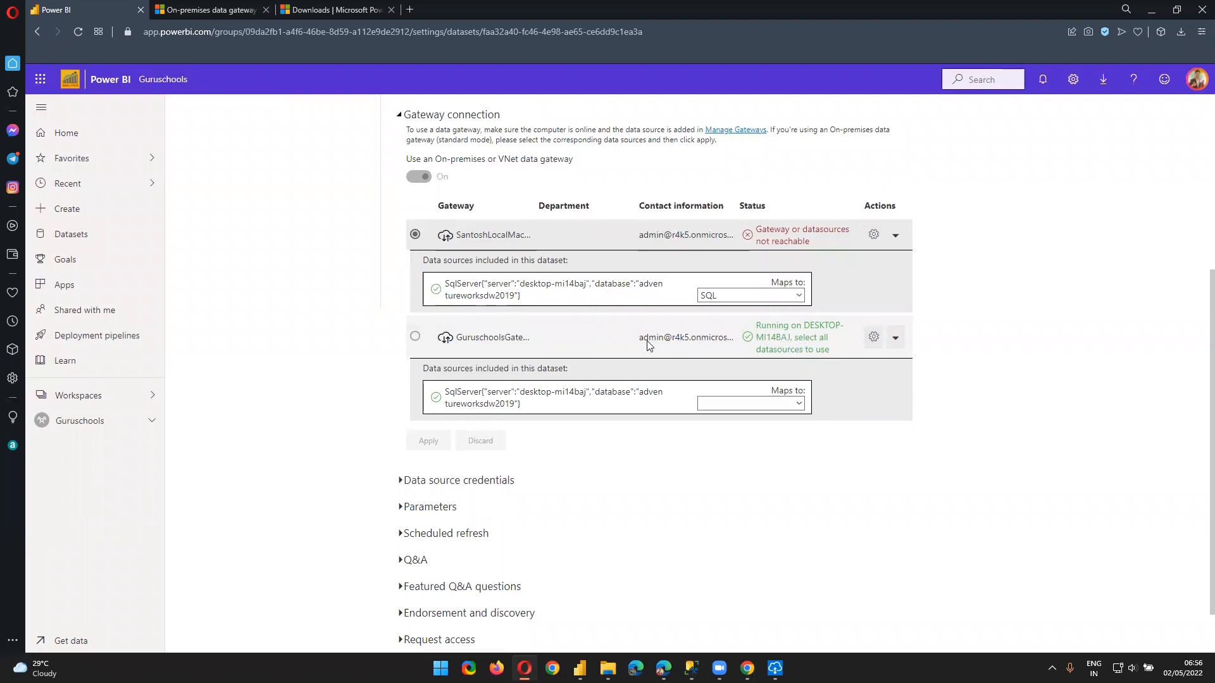
pyautogui.tripleClick(789, 336)
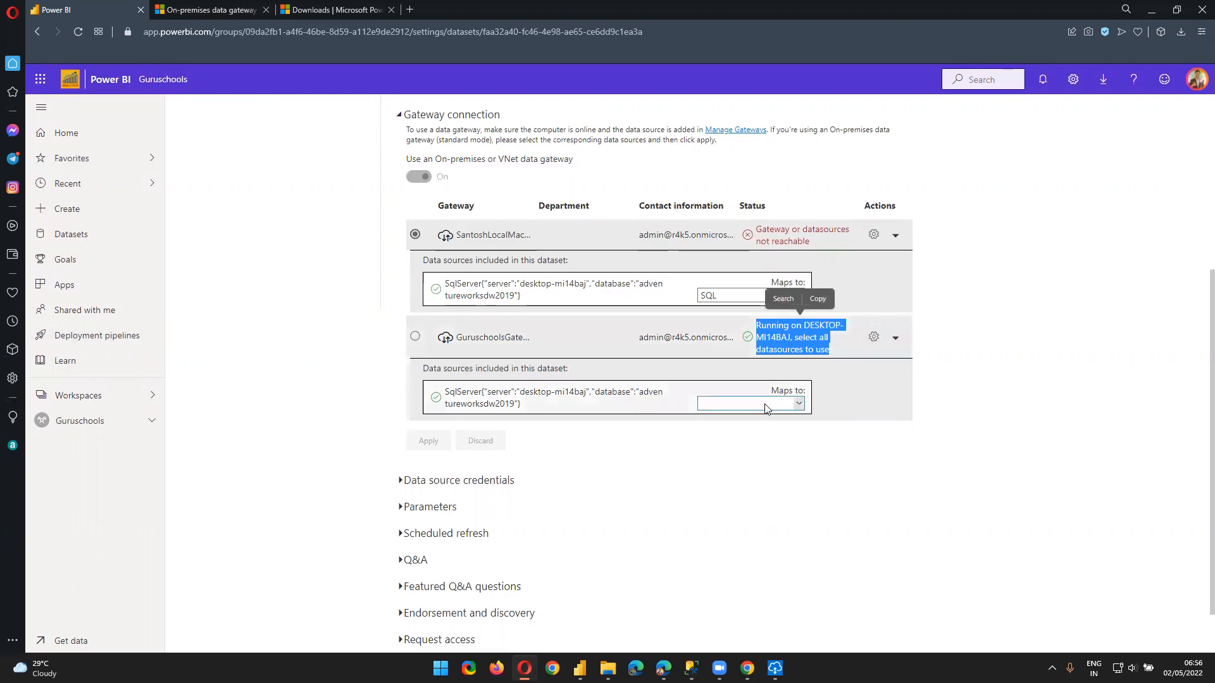
# Map the dataset's source to SQL_DEMO on GuruschoolsGateway and apply it
pyautogui.click(746, 404)
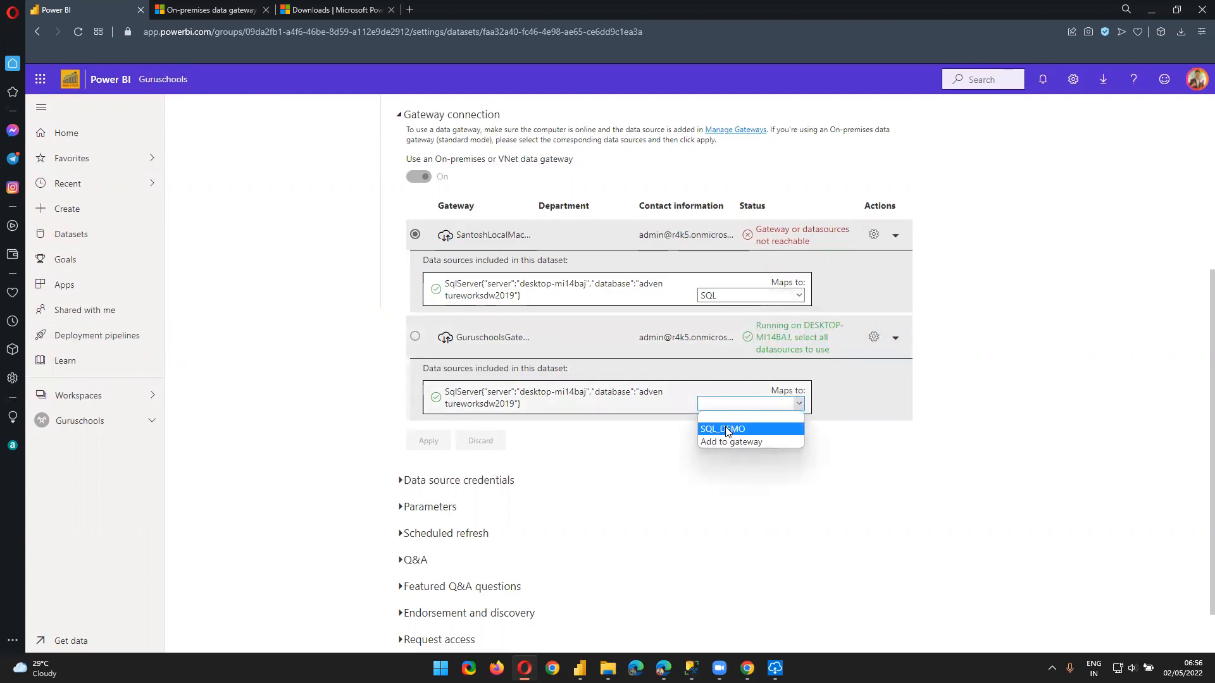
pyautogui.click(790, 430)
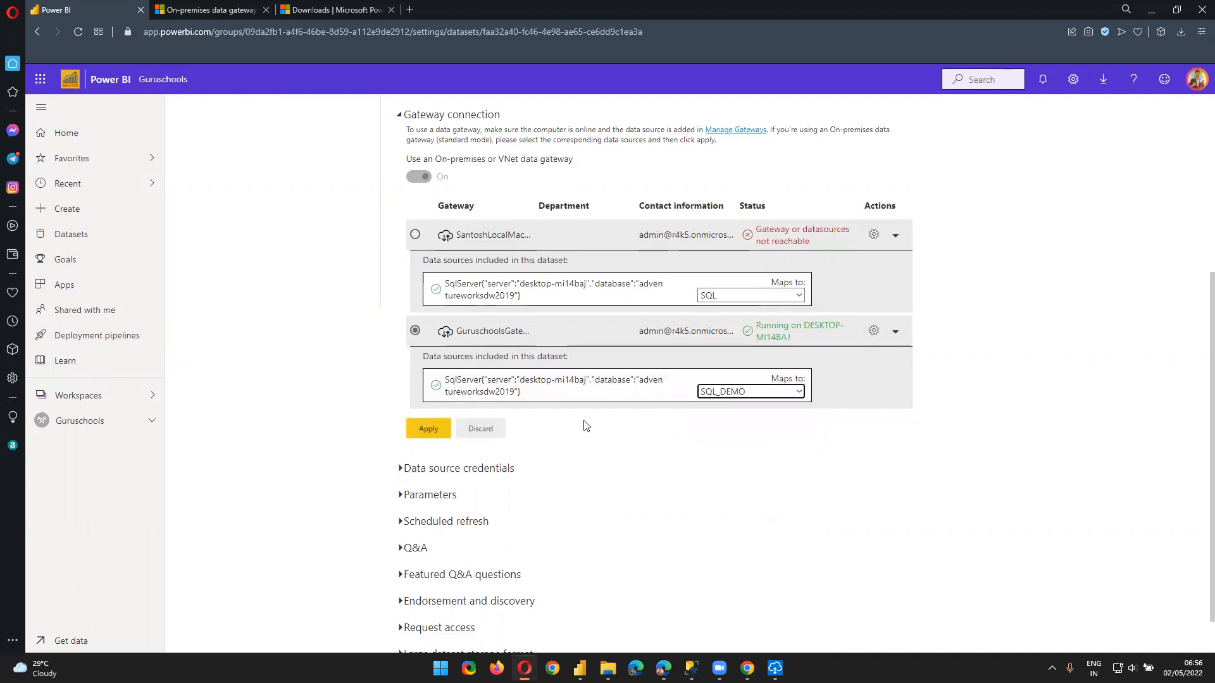
pyautogui.click(428, 434)
pyautogui.click(428, 434)
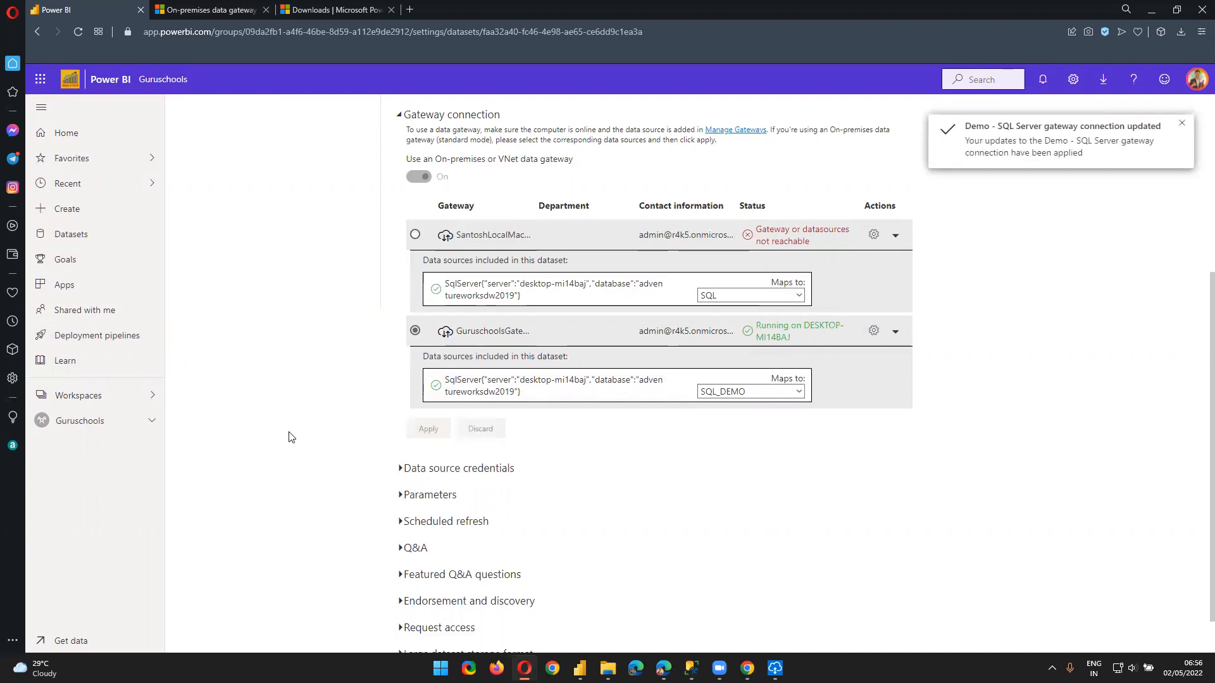
pyautogui.scroll(3, 500, 418)
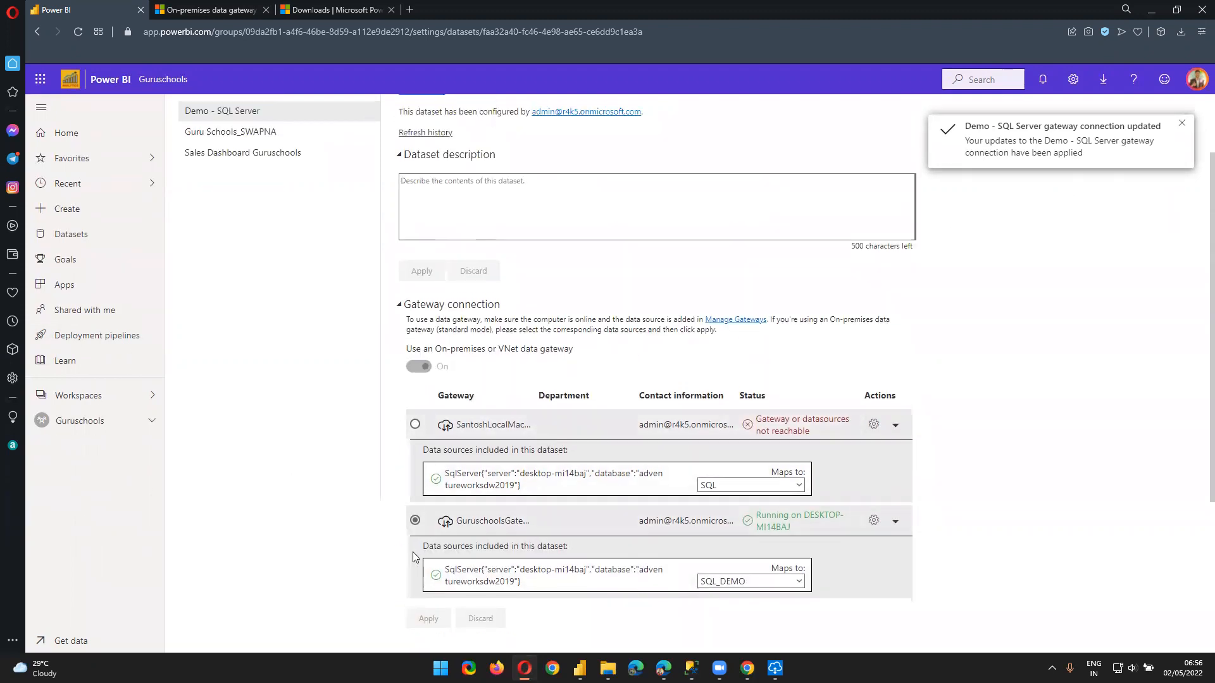
pyautogui.click(415, 520)
pyautogui.scroll(-3, 422, 538)
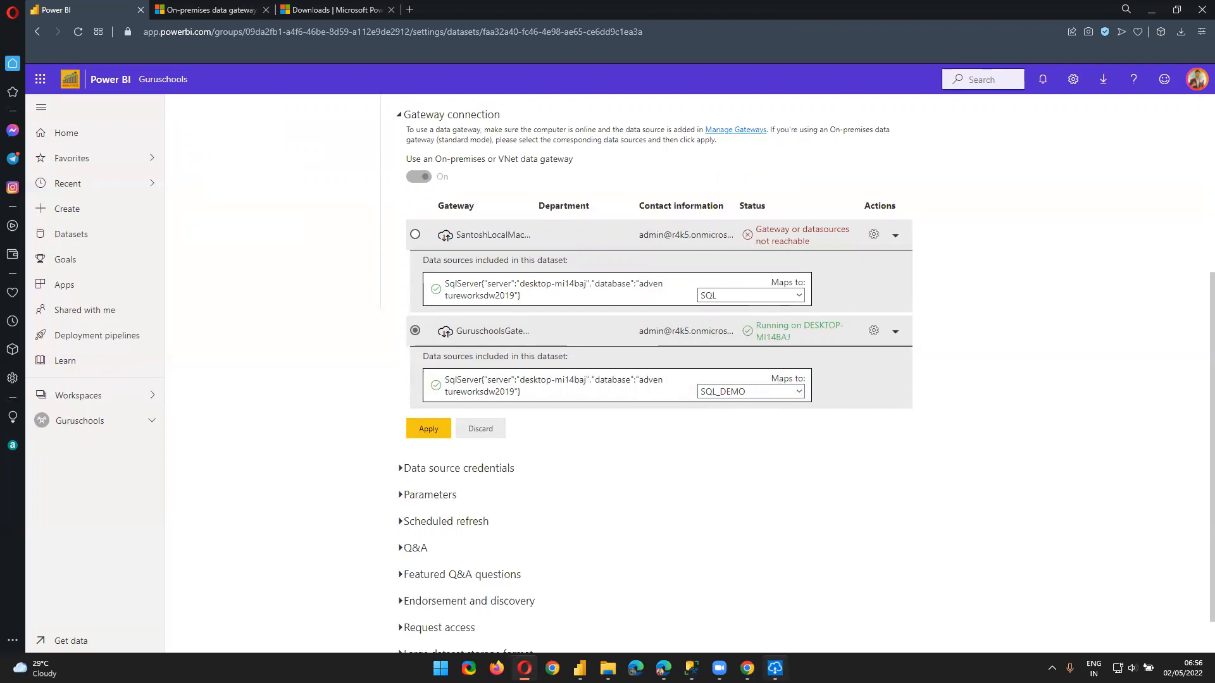
pyautogui.click(775, 668)
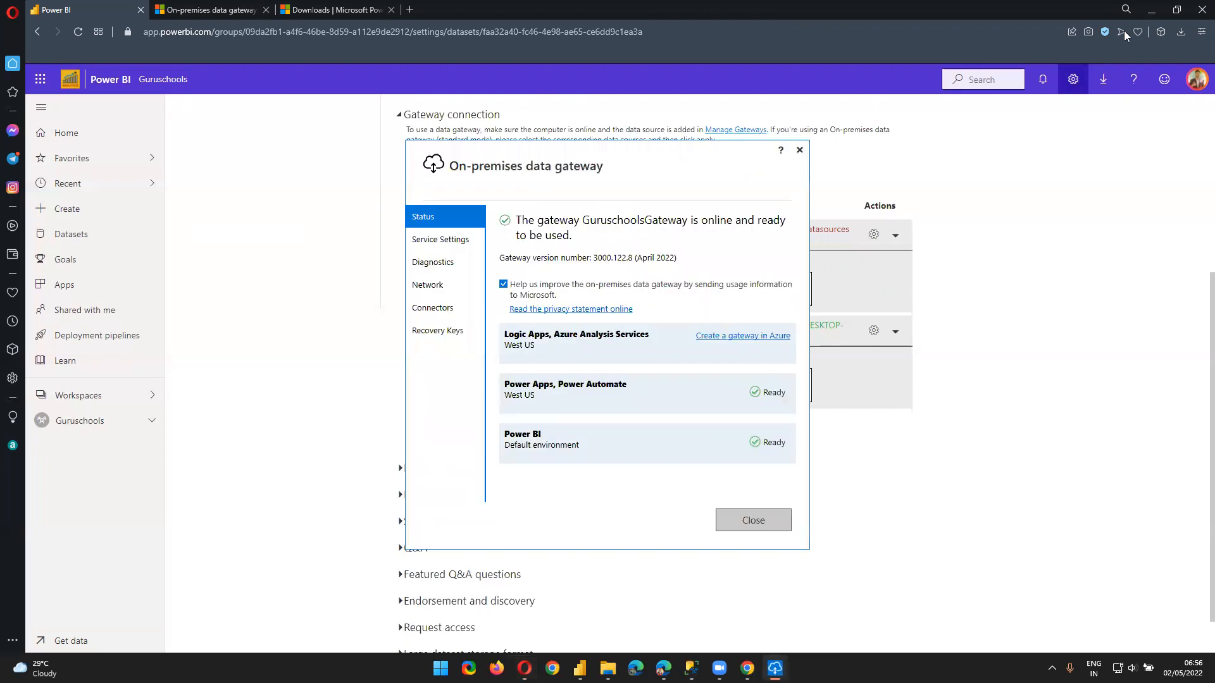
# Confirm GuruschoolsGateway is online in the gateway Status window, then go back to the Power BI dataset settings
pyautogui.click(1150, 13)
pyautogui.click(1149, 13)
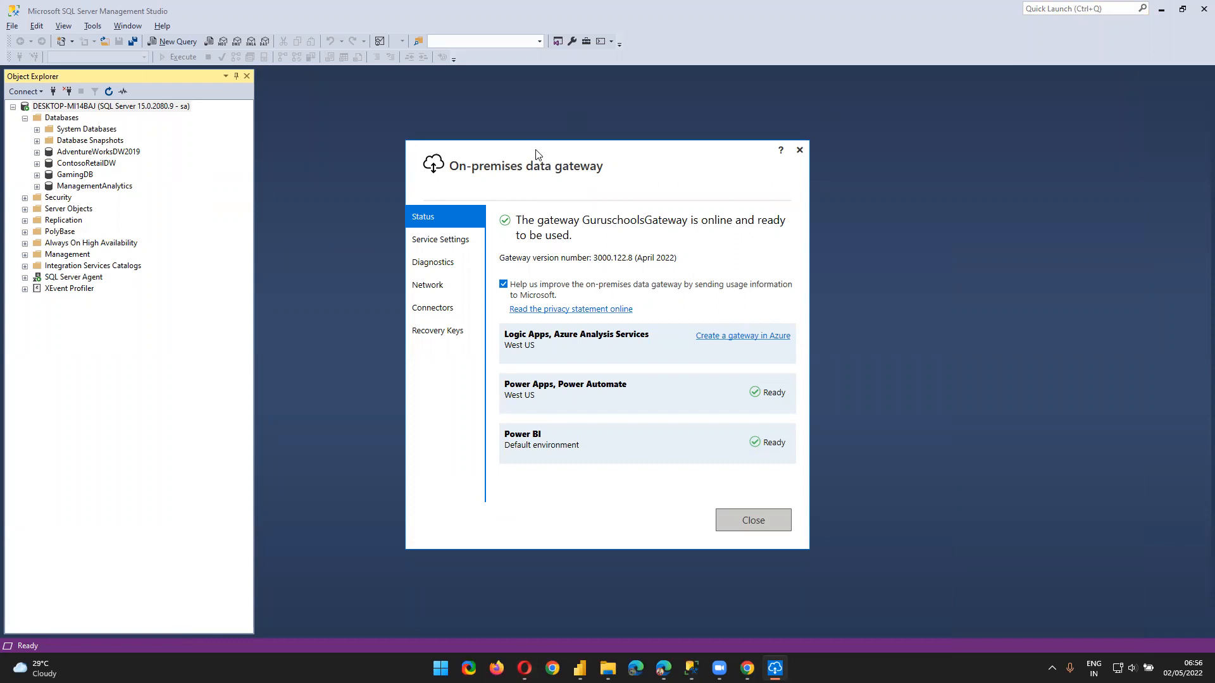
pyautogui.moveTo(536, 153); pyautogui.dragTo(568, 142)
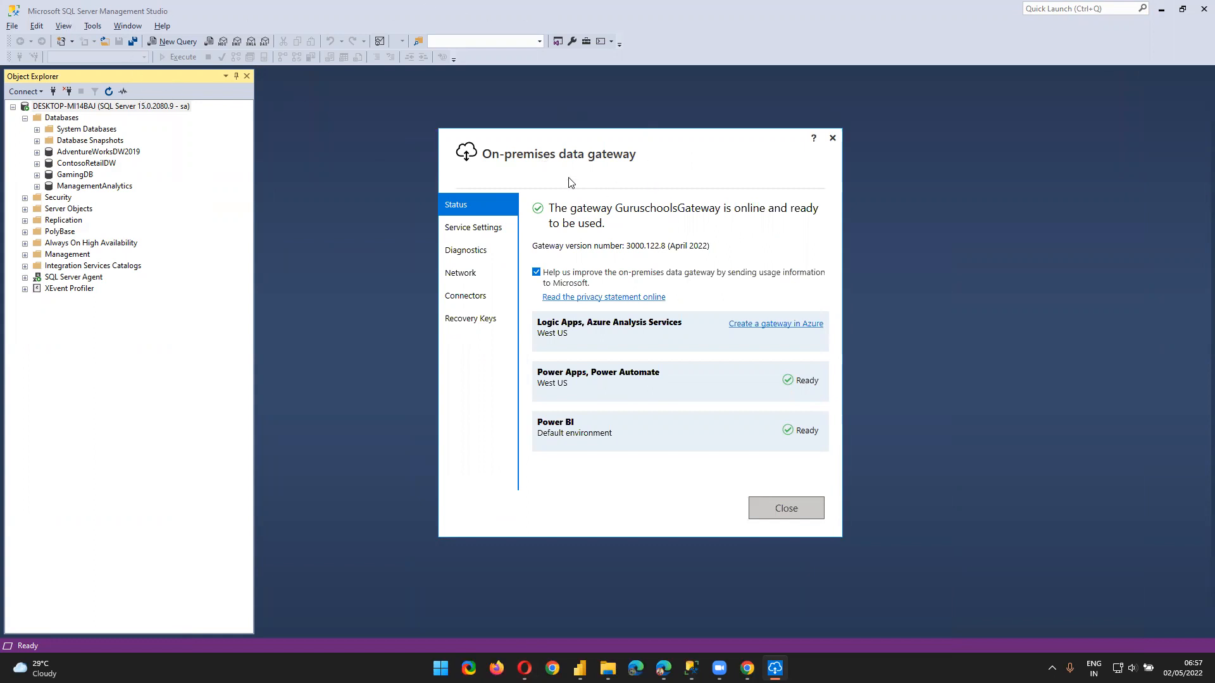
pyautogui.moveTo(565, 158); pyautogui.dragTo(578, 148)
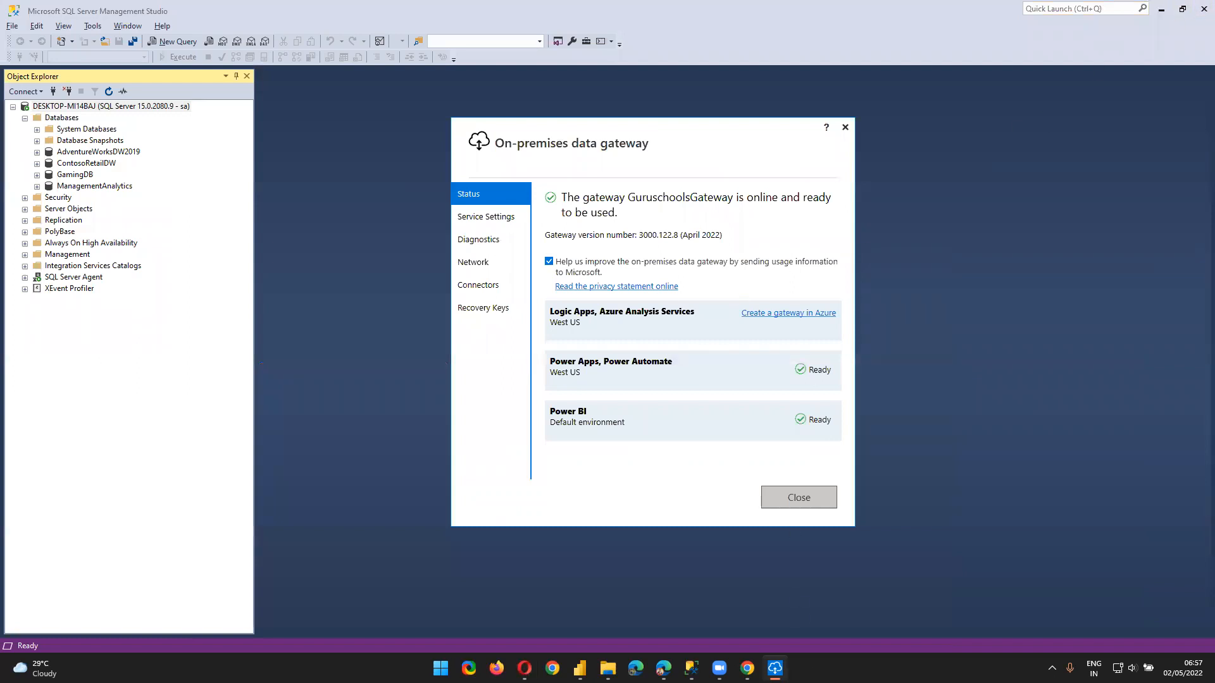
pyautogui.moveTo(747, 668)
pyautogui.click(524, 668)
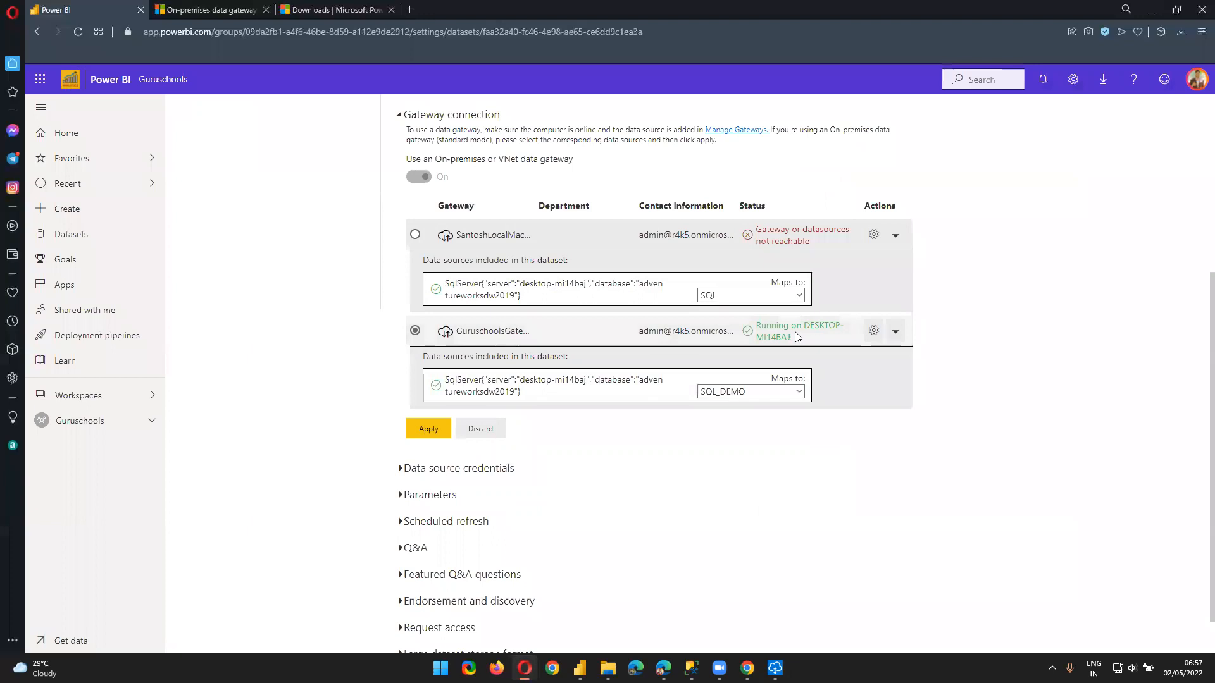
# Reapply the gateway mapping and turn on scheduled refresh for Demo - SQL Server
pyautogui.click(436, 431)
pyautogui.scroll(-1, 408, 427)
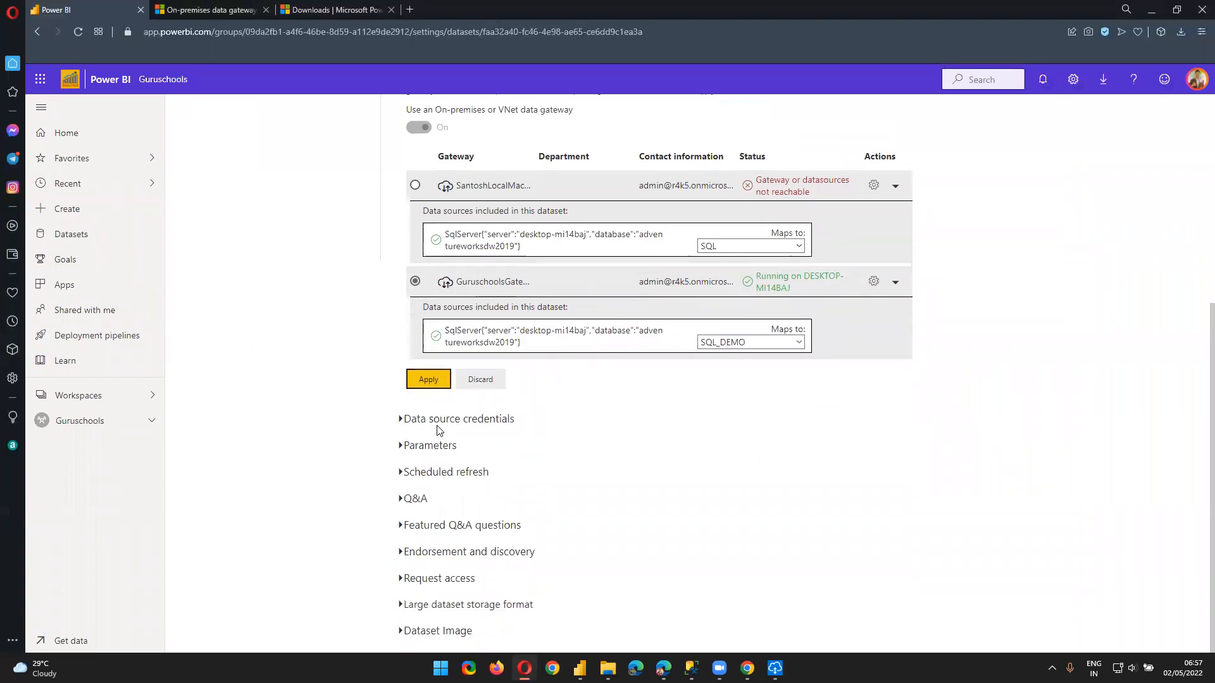
pyautogui.click(401, 421)
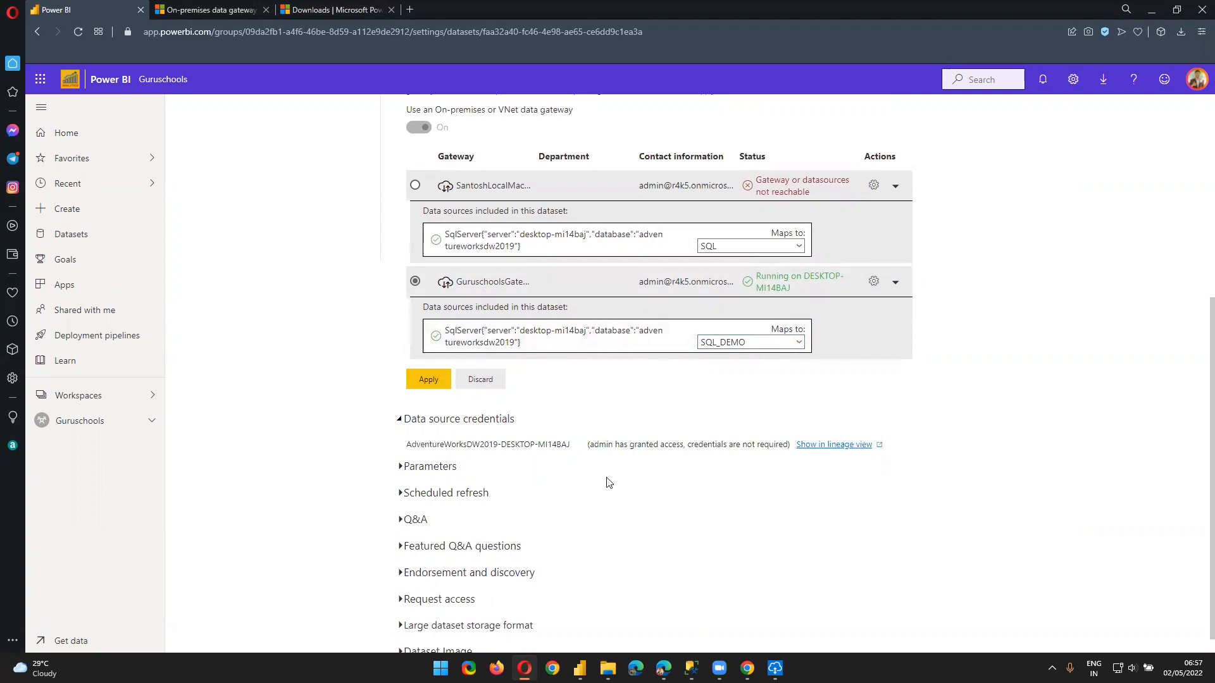
pyautogui.scroll(-1, 606, 484)
pyautogui.click(433, 475)
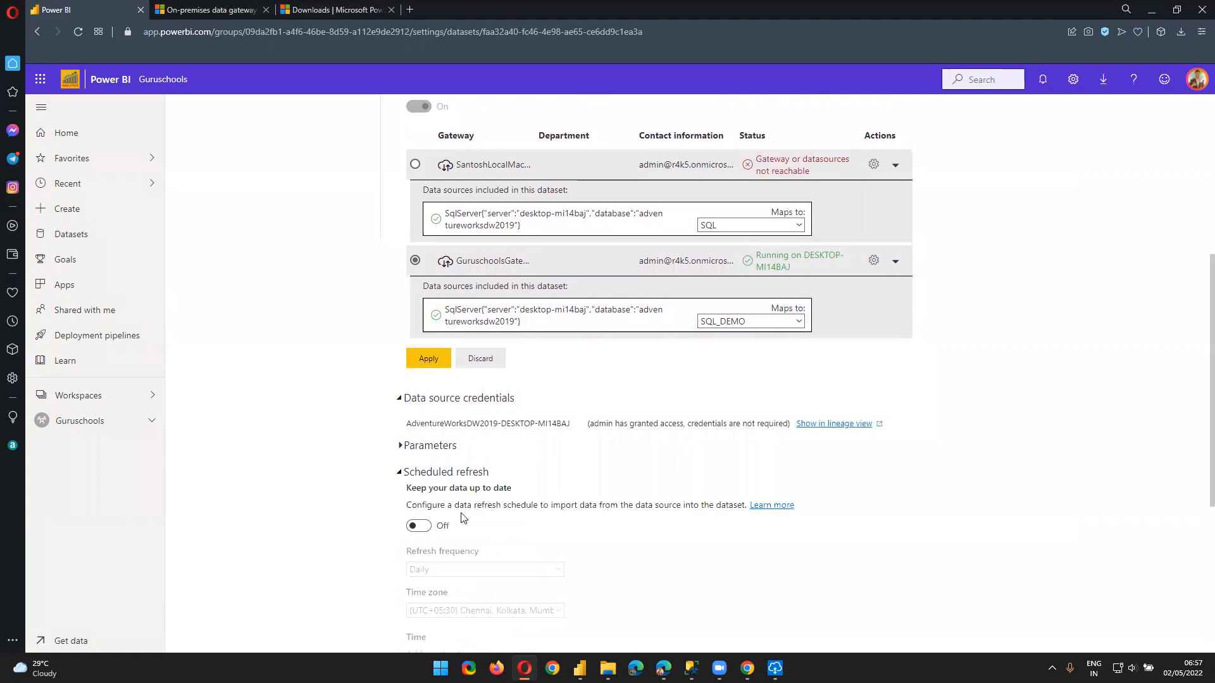
pyautogui.click(420, 526)
pyautogui.scroll(-1, 530, 532)
pyautogui.scroll(-3, 530, 533)
# Keep the refresh frequency at Daily and add a 1:00 AM refresh time
pyautogui.click(484, 254)
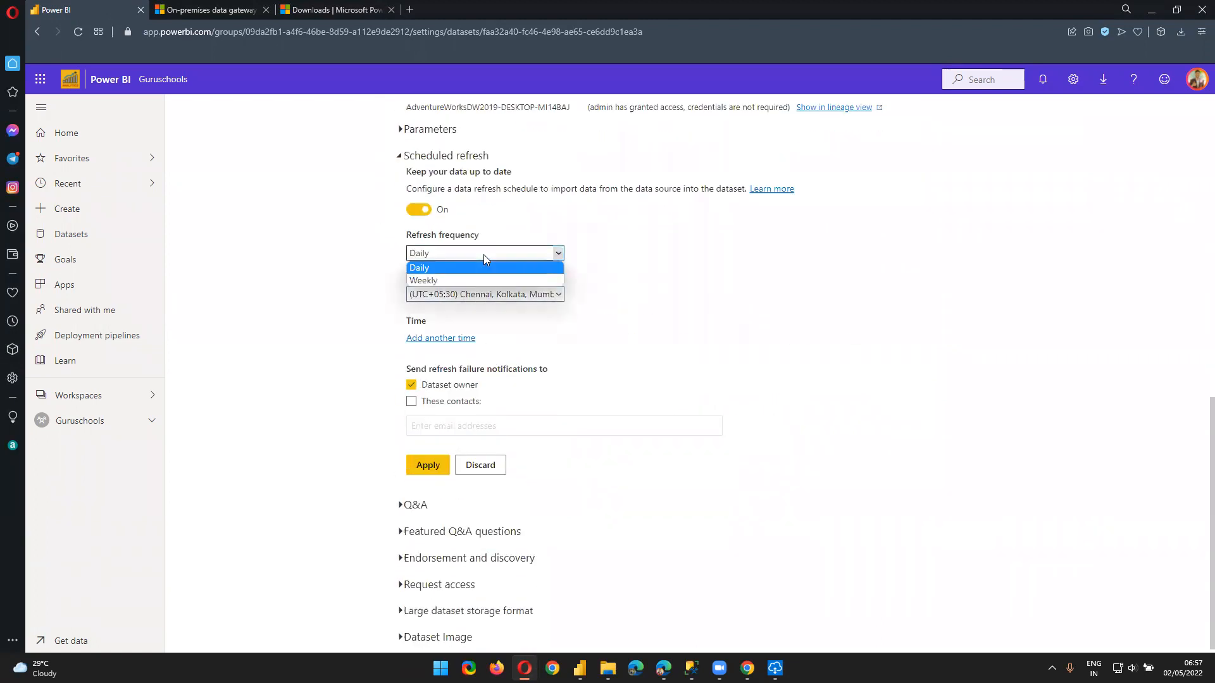
pyautogui.click(480, 259)
pyautogui.click(434, 337)
pyautogui.click(421, 339)
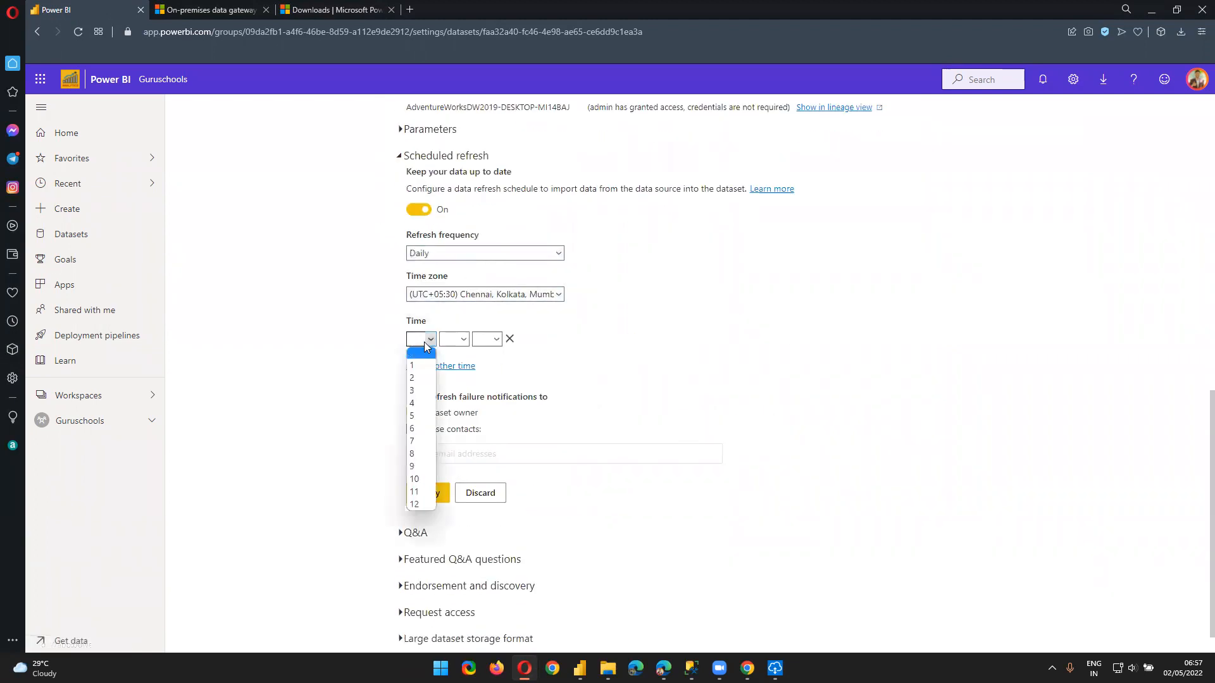
pyautogui.click(415, 365)
pyautogui.click(456, 339)
pyautogui.click(447, 365)
pyautogui.click(486, 339)
pyautogui.click(481, 365)
# Add a second daily refresh time of 3:30 AM
pyautogui.click(432, 373)
pyautogui.click(421, 367)
pyautogui.click(414, 419)
pyautogui.click(455, 366)
pyautogui.click(485, 367)
pyautogui.click(487, 390)
# Remove the empty third time slot and apply the daily refresh schedule
pyautogui.click(442, 394)
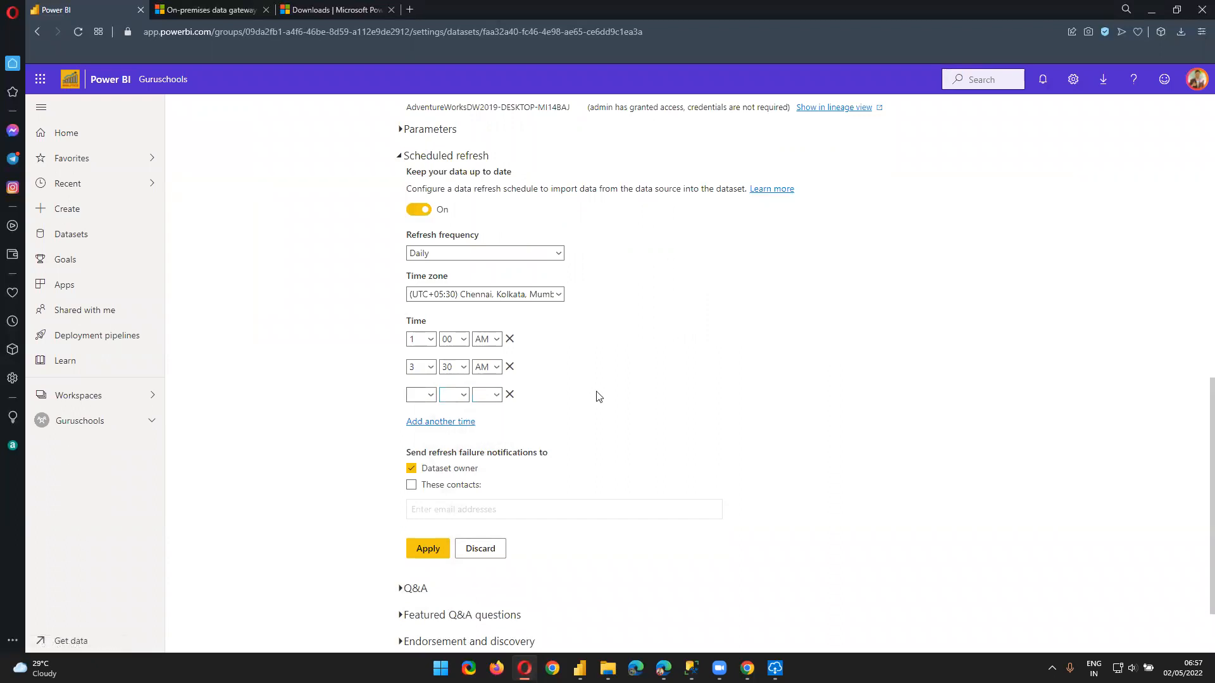
pyautogui.scroll(-2, 597, 402)
pyautogui.click(428, 458)
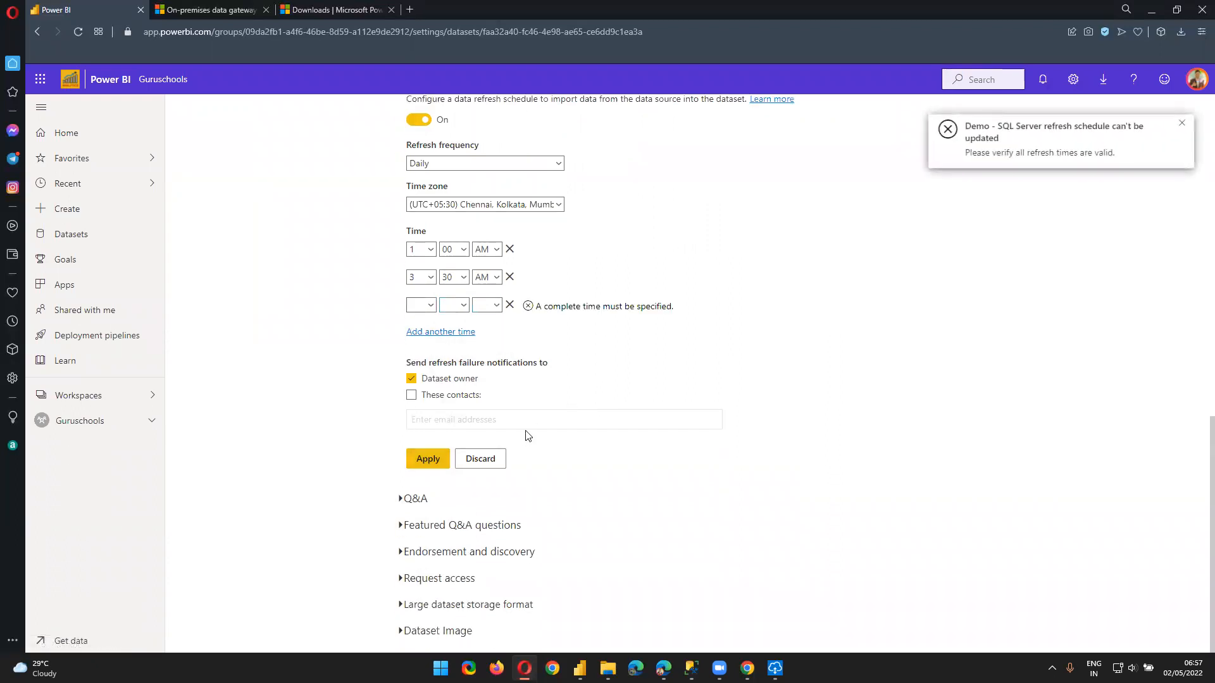
pyautogui.click(509, 307)
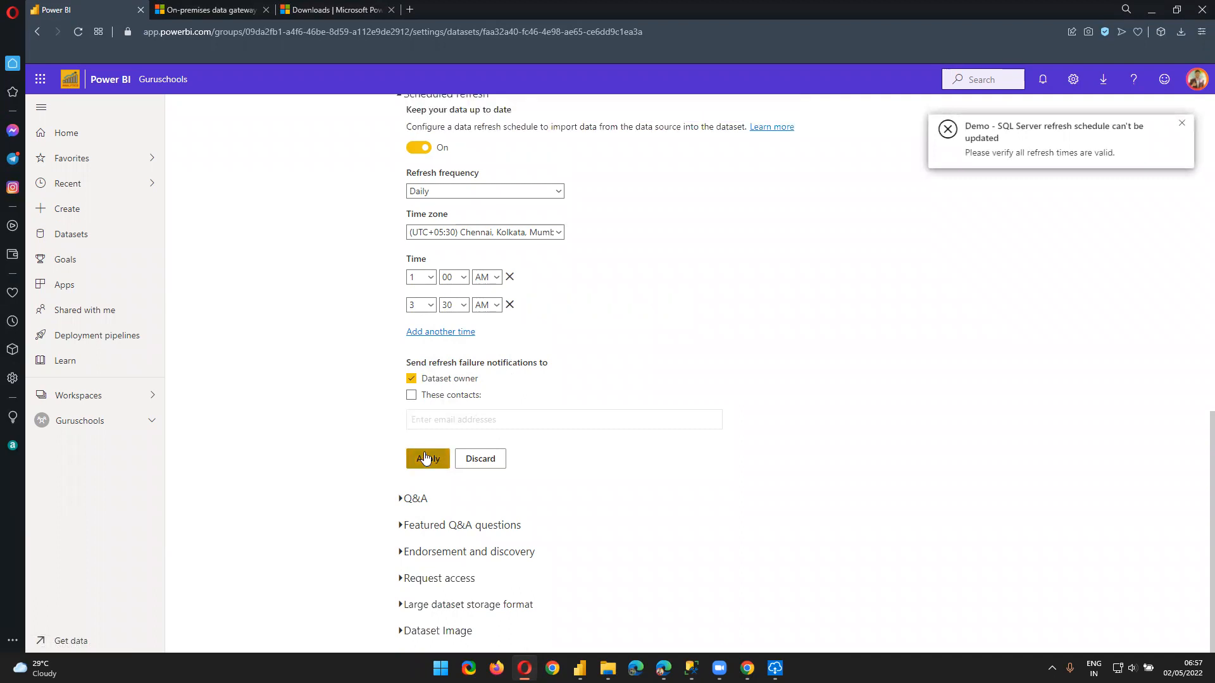
pyautogui.click(424, 456)
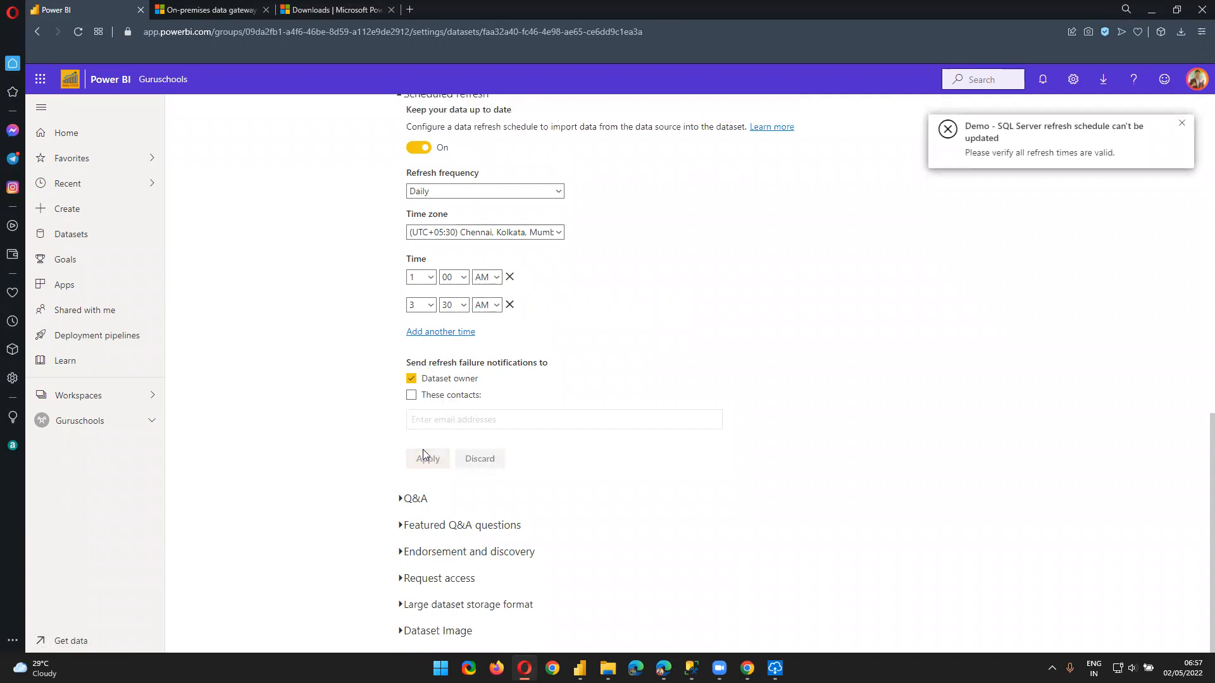
# View the dataset's refresh history
pyautogui.scroll(1, 449, 486)
pyautogui.scroll(10, 452, 482)
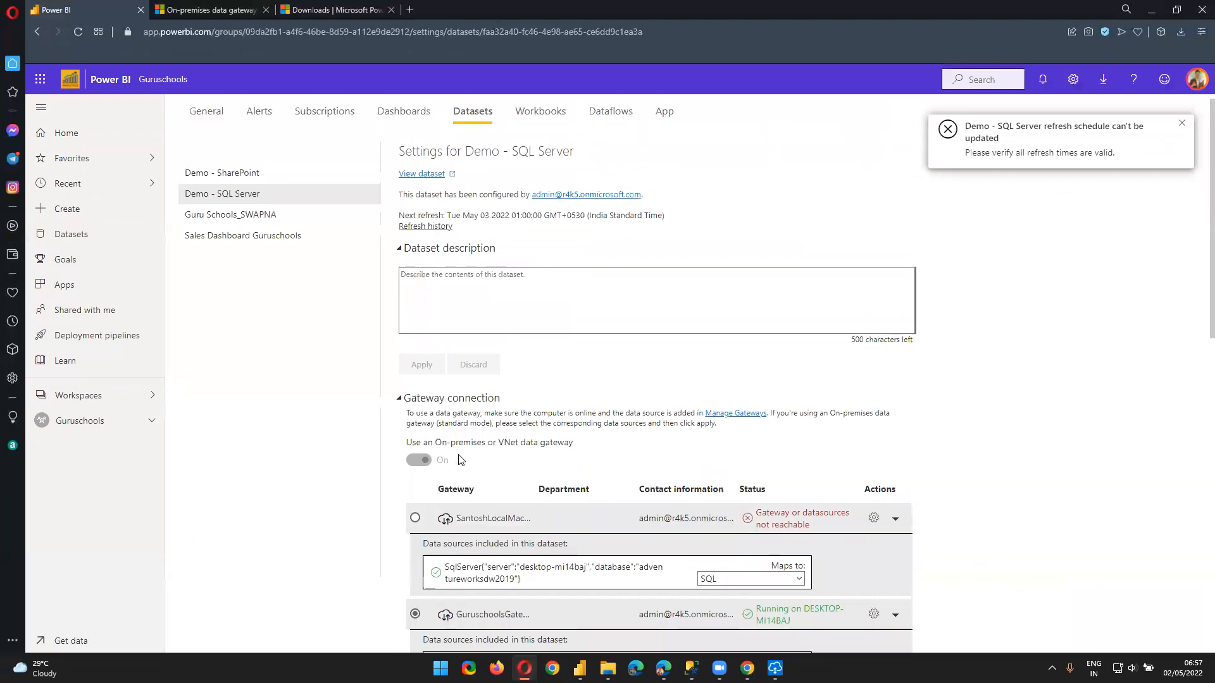
pyautogui.click(437, 235)
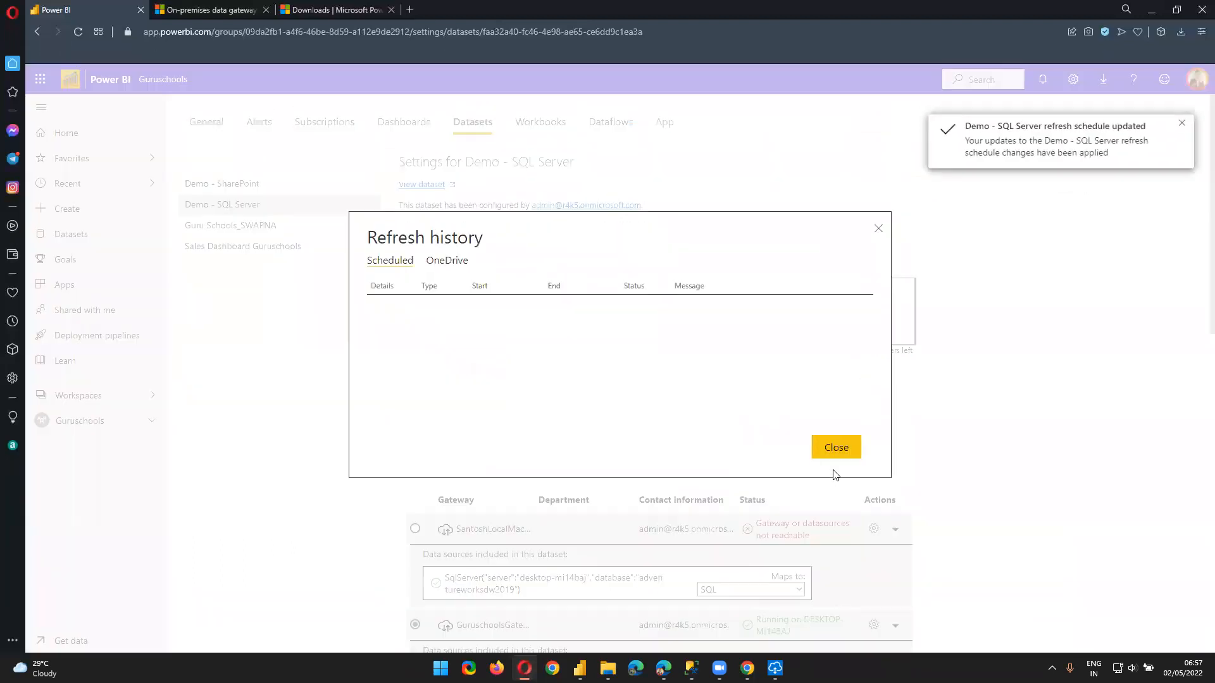
# Close the refresh history and highlight the next refresh time in the settings
pyautogui.click(832, 452)
pyautogui.moveTo(405, 226); pyautogui.dragTo(639, 261)
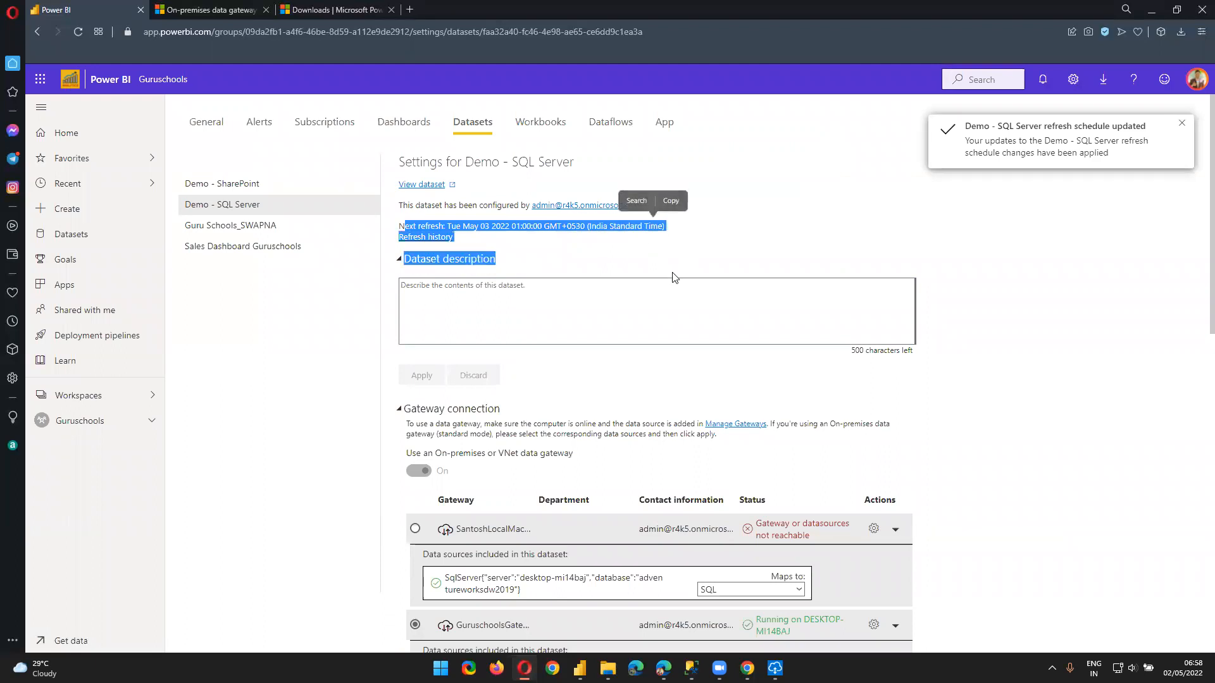
pyautogui.scroll(-9, 675, 284)
pyautogui.scroll(7, 672, 342)
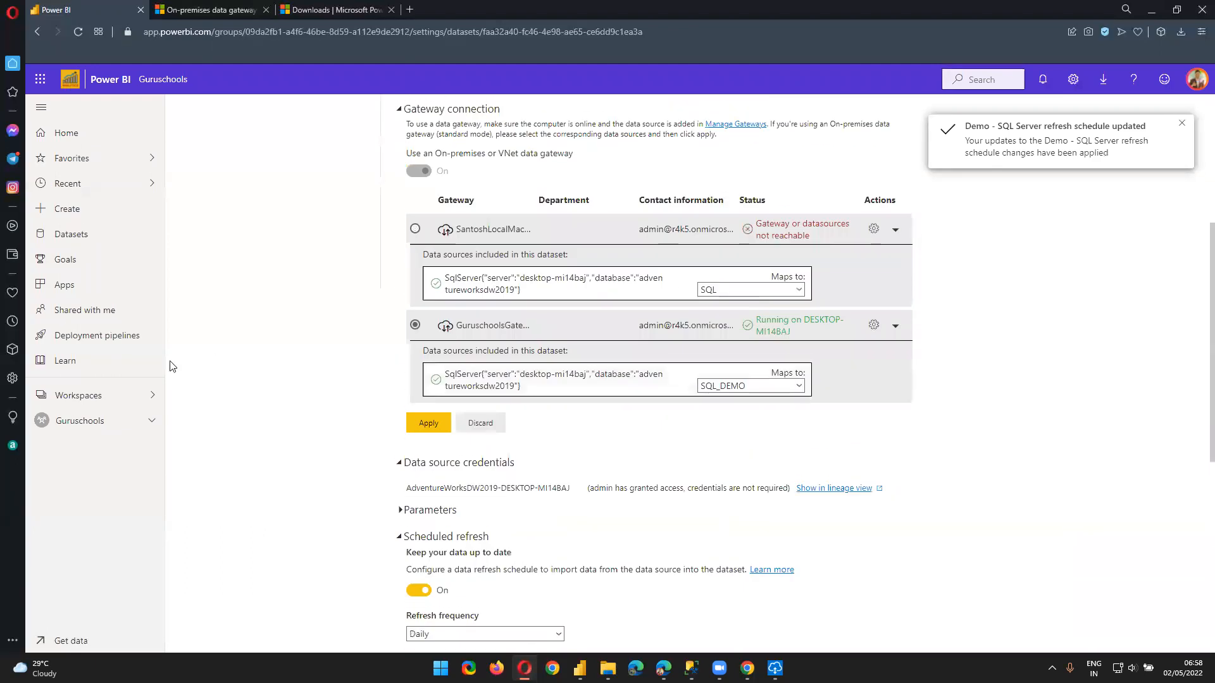
# In the Guruschools dataset list, highlight Demo - SQL Server's next refresh of 5/3/22, 1:00:00 AM
pyautogui.click(105, 430)
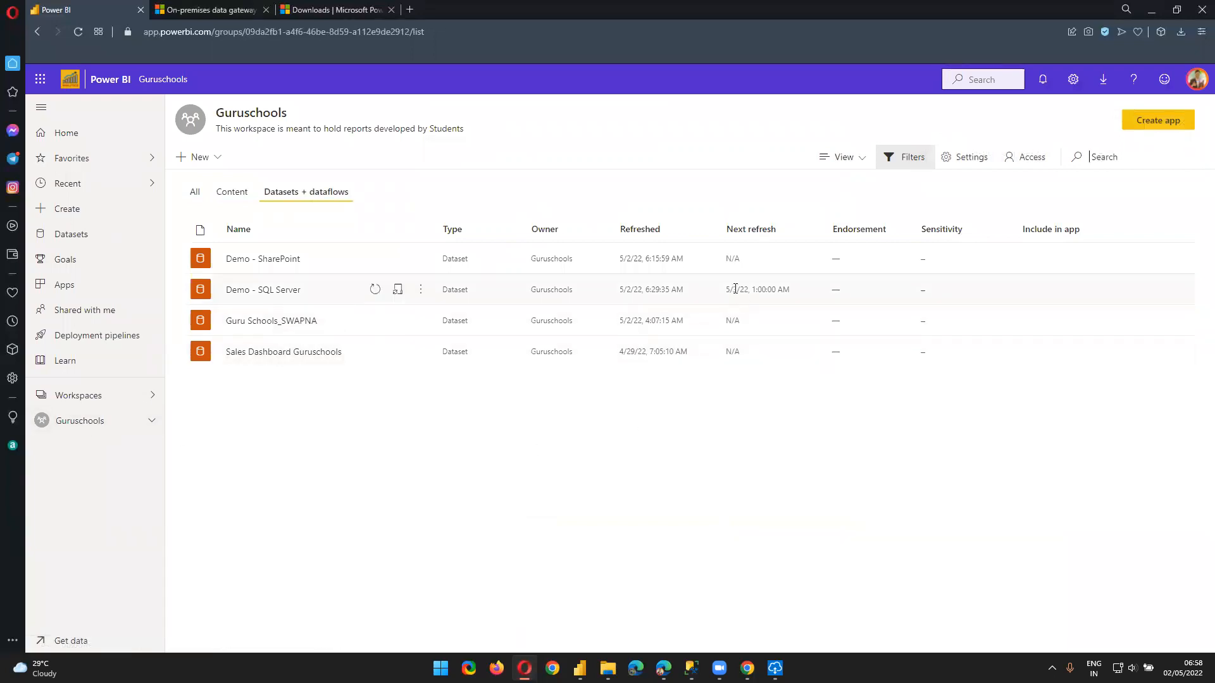
pyautogui.moveTo(727, 289); pyautogui.dragTo(795, 293)
pyautogui.click(747, 455)
pyautogui.moveTo(727, 289); pyautogui.dragTo(793, 290)
pyautogui.moveTo(620, 289); pyautogui.dragTo(787, 286)
pyautogui.click(397, 289)
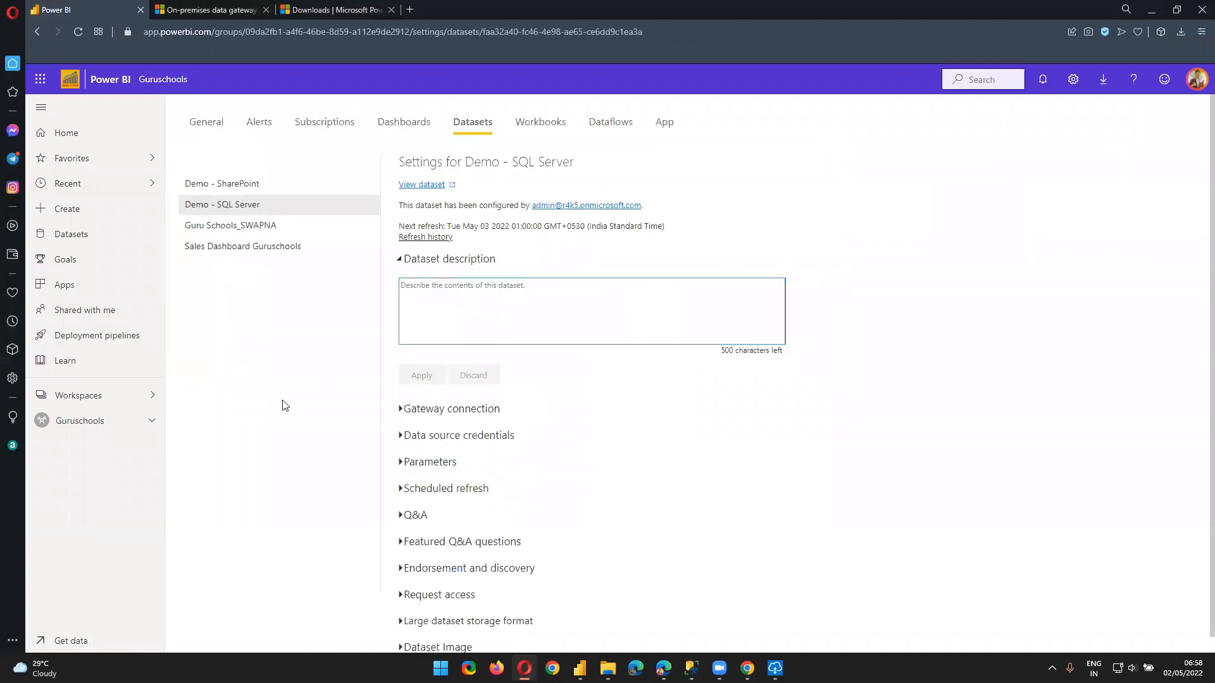
pyautogui.click(100, 427)
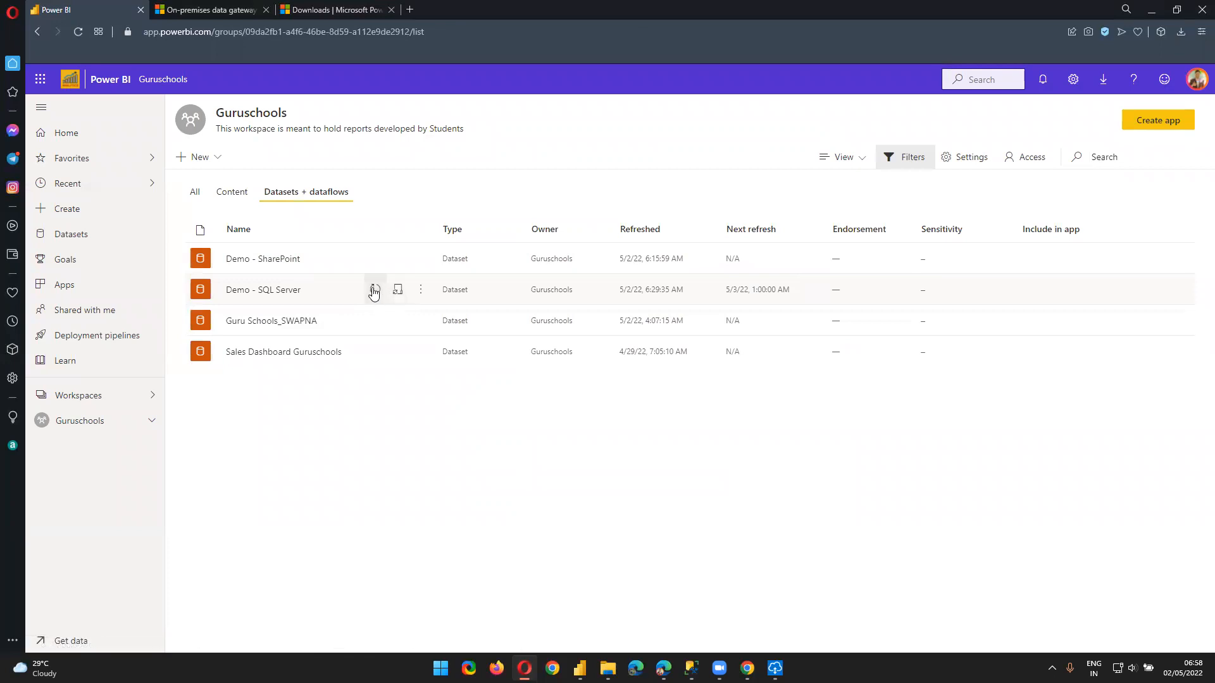
# Start an on-demand refresh of Demo - SQL Server and check the gateway status
pyautogui.click(373, 290)
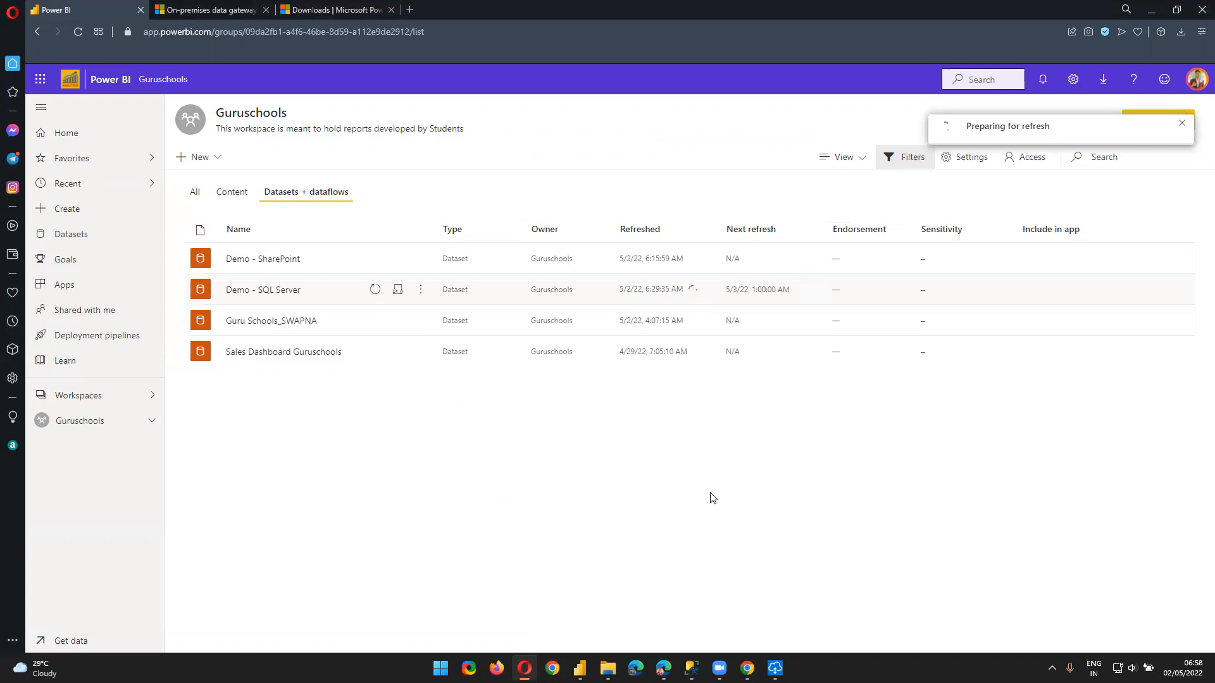
pyautogui.click(775, 668)
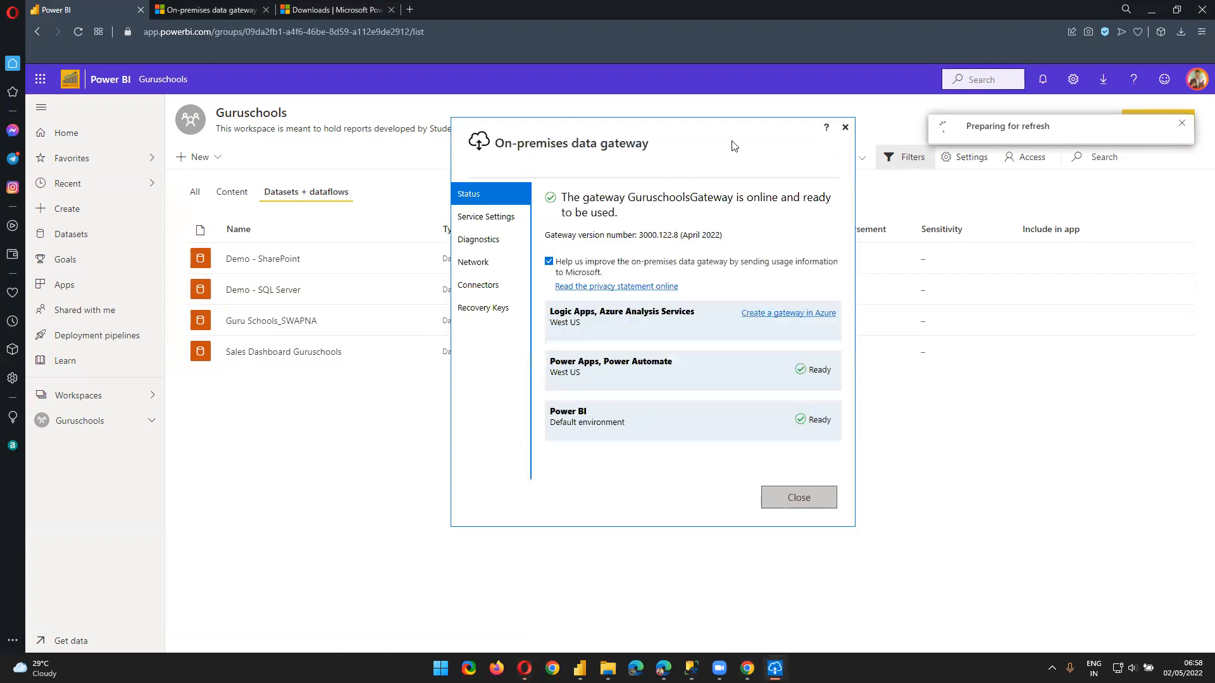
pyautogui.click(418, 562)
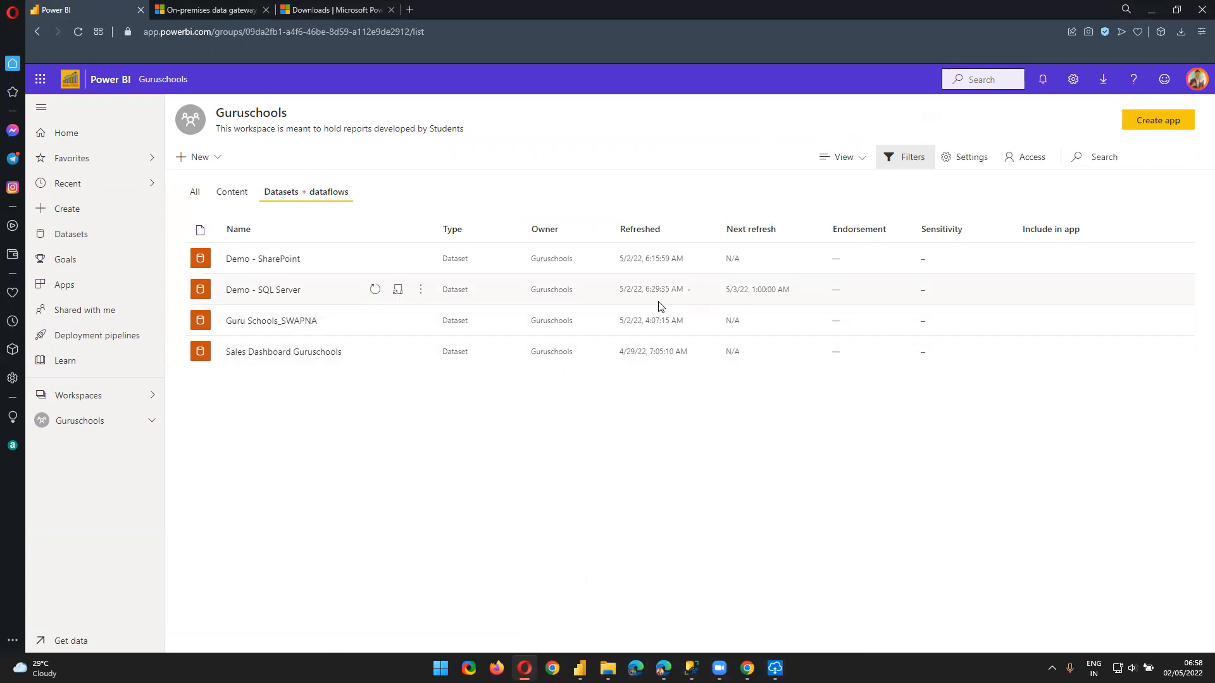
# Highlight the Refreshed time, still showing 5/2/22, 6:29:35 AM
pyautogui.moveTo(645, 290); pyautogui.dragTo(688, 298)
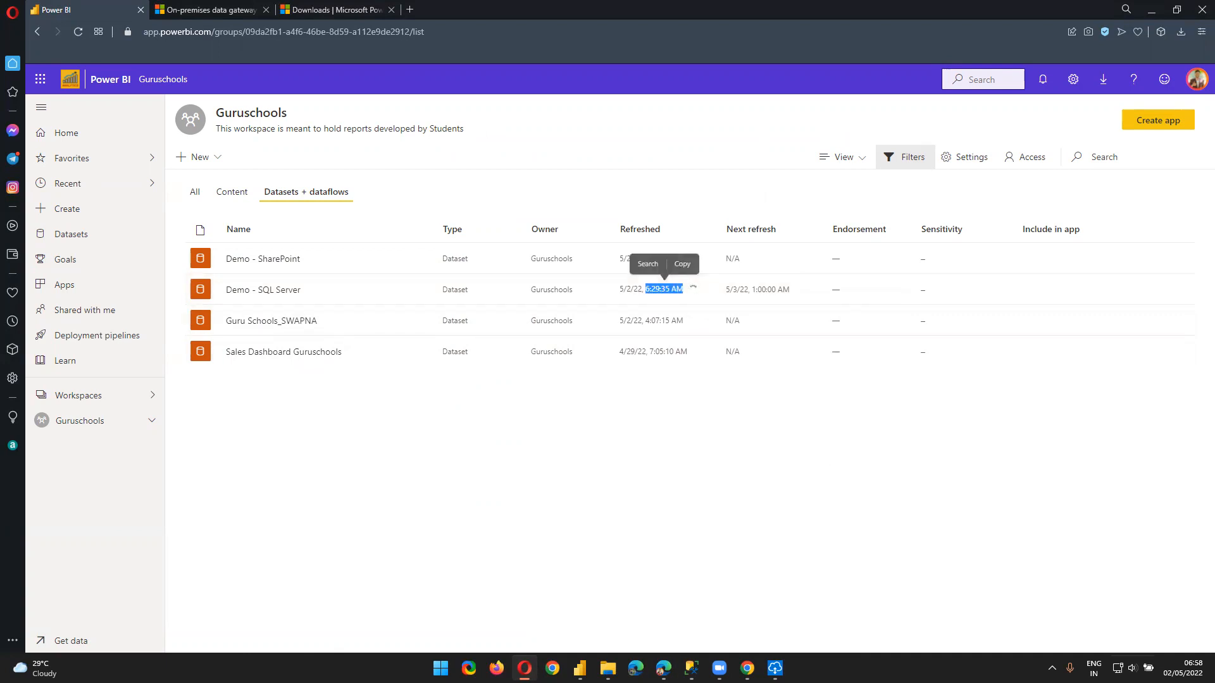
pyautogui.click(698, 509)
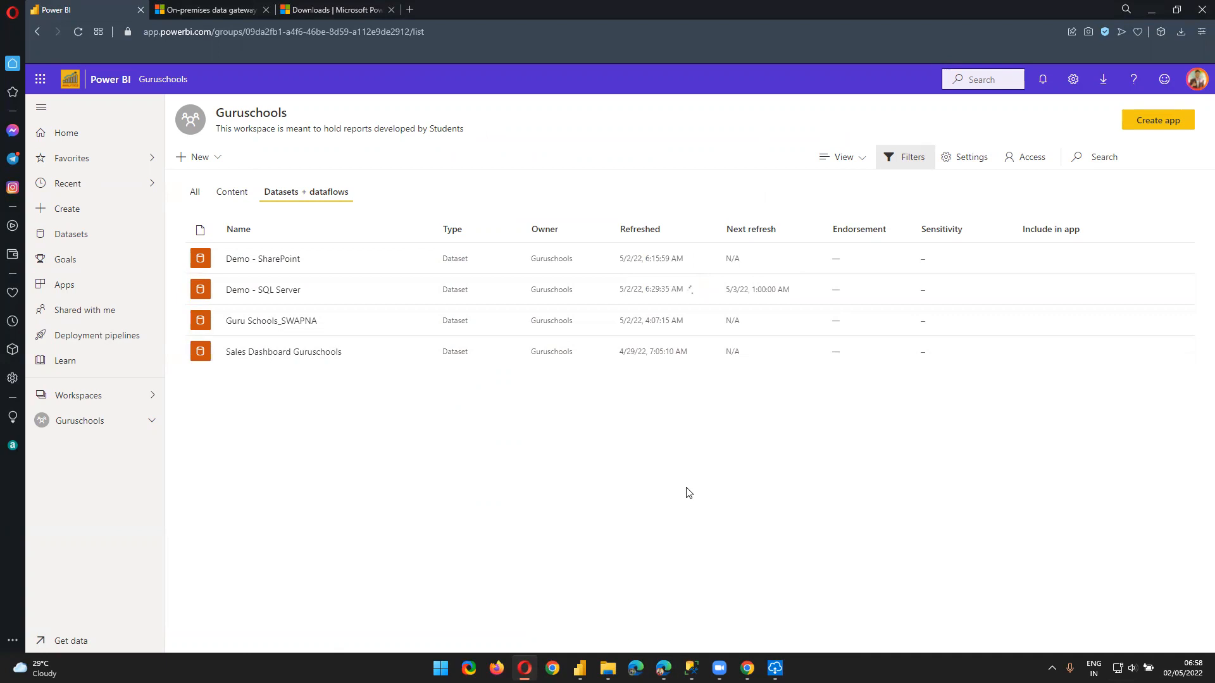
pyautogui.moveTo(644, 289); pyautogui.dragTo(668, 290)
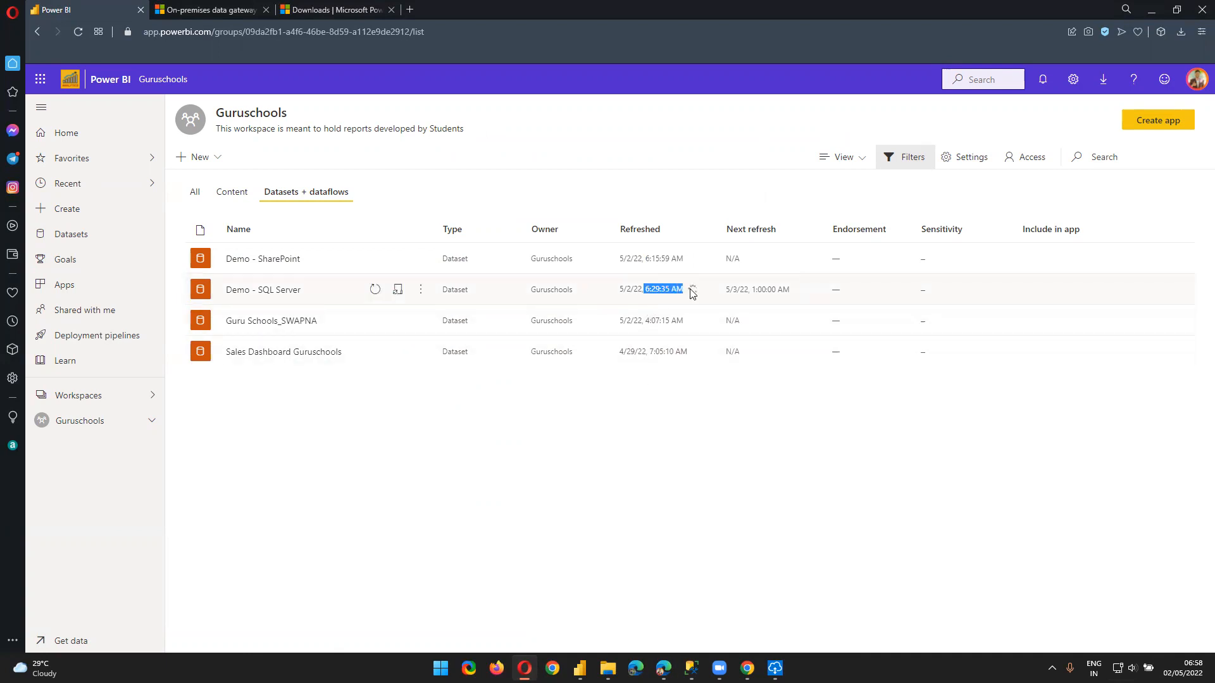
pyautogui.click(611, 457)
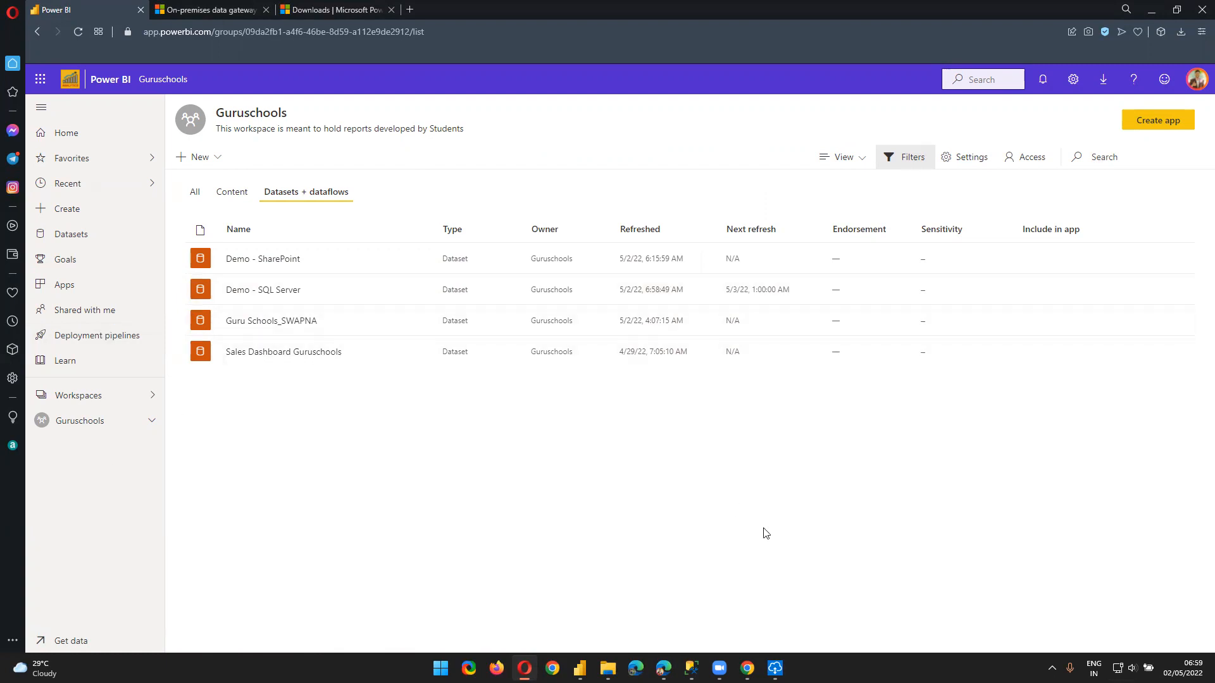
# In SQL Server Management Studio, expand AdventureWorksDW2019 and list its tables
pyautogui.moveTo(691, 668)
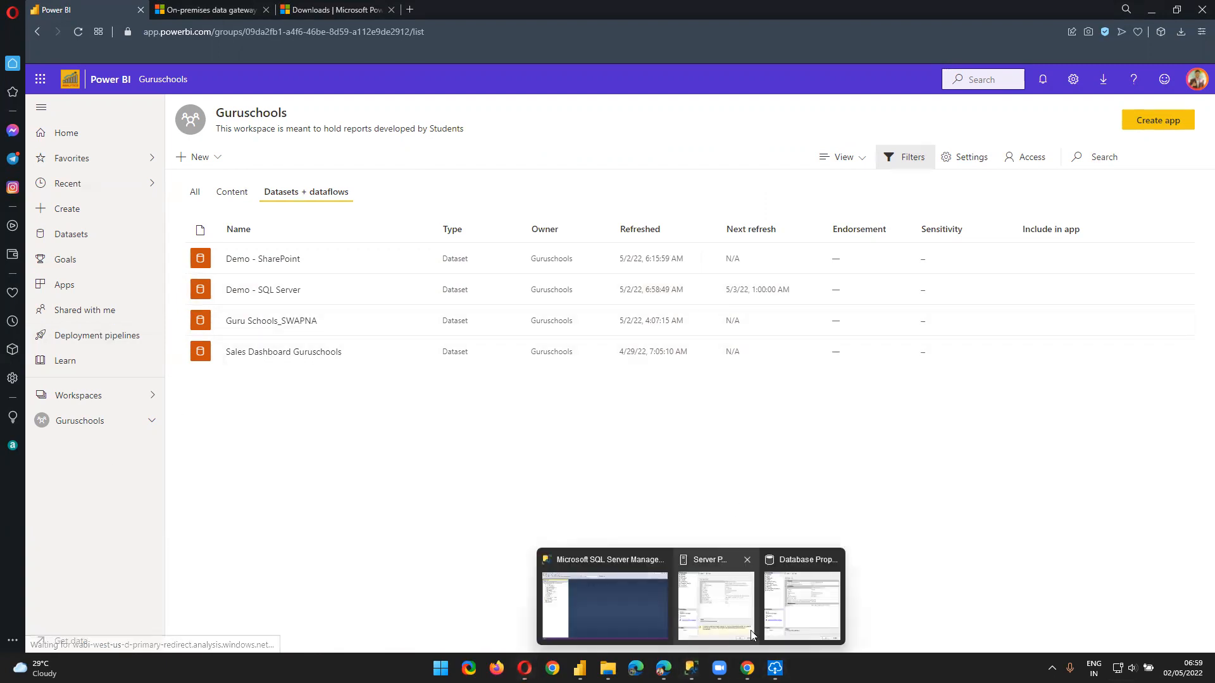
pyautogui.click(654, 607)
pyautogui.rightClick(95, 141)
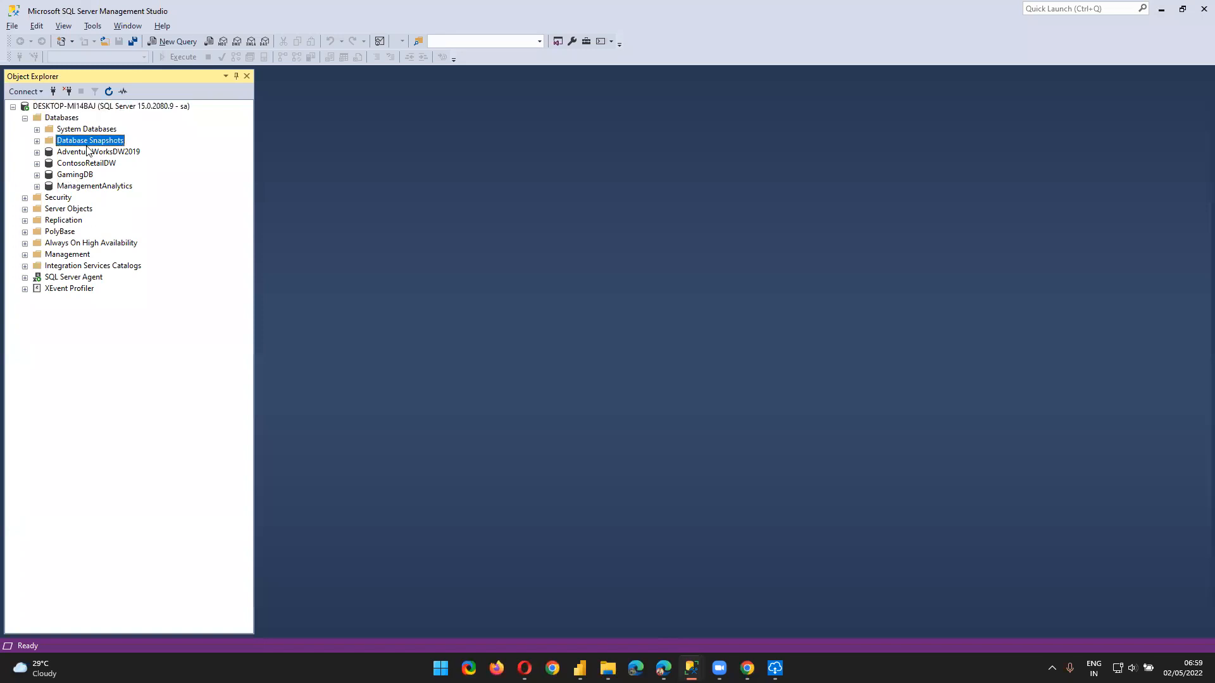
pyautogui.rightClick(79, 152)
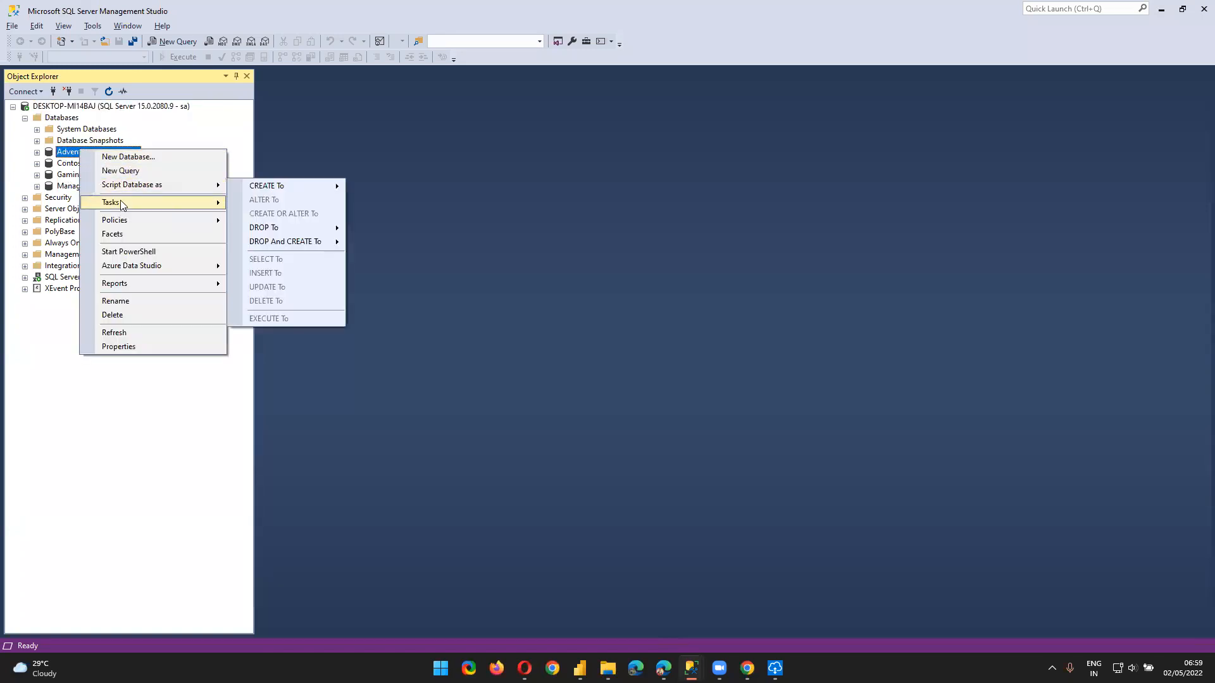
pyautogui.click(37, 152)
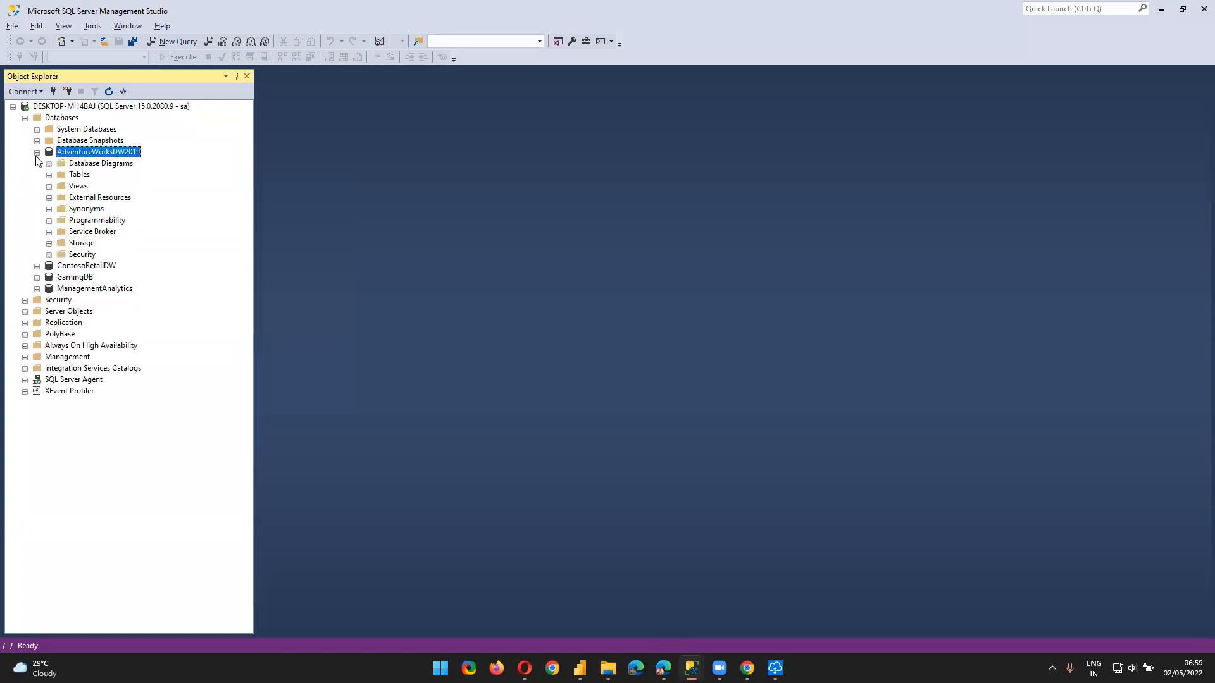
pyautogui.click(49, 175)
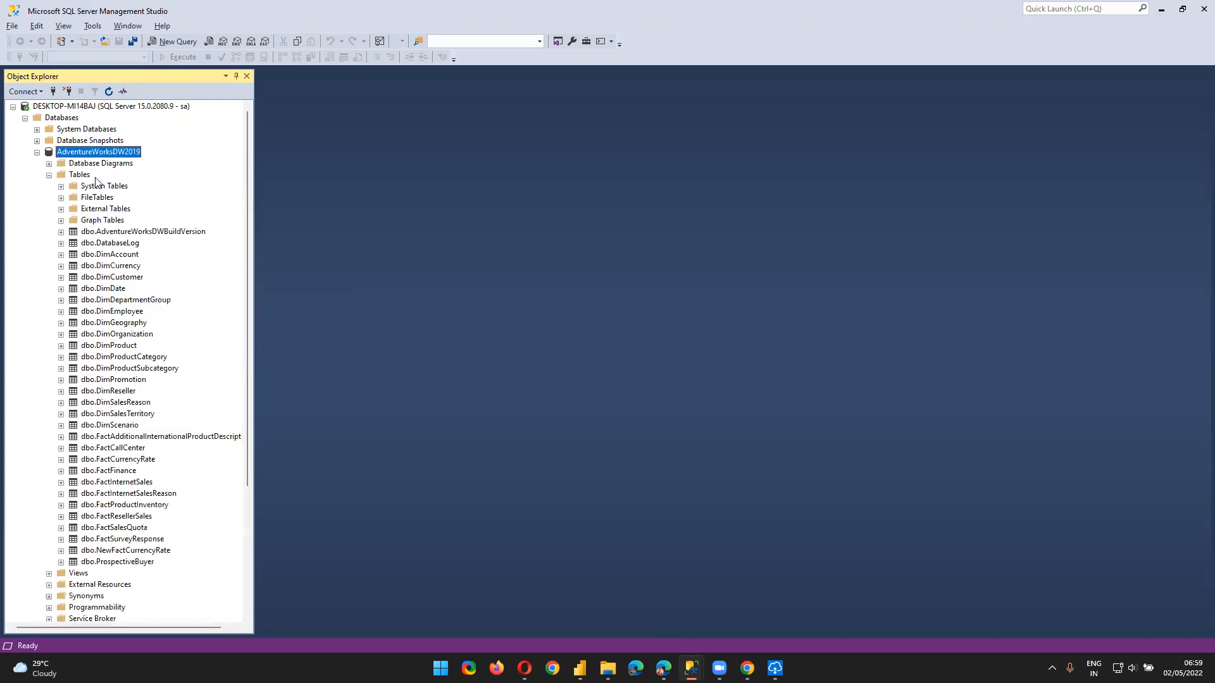
# Show the top 1000 rows of dbo.DimCustomer, then return to the Power BI workspace
pyautogui.rightClick(112, 282)
pyautogui.click(155, 315)
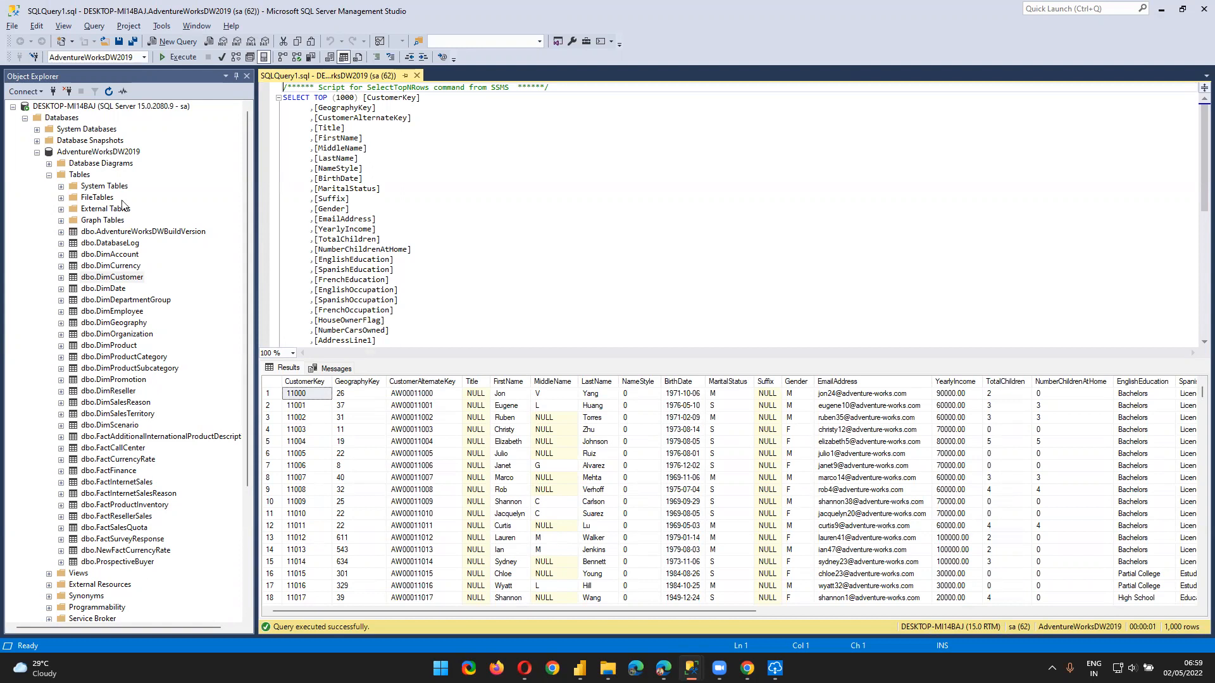
pyautogui.click(775, 668)
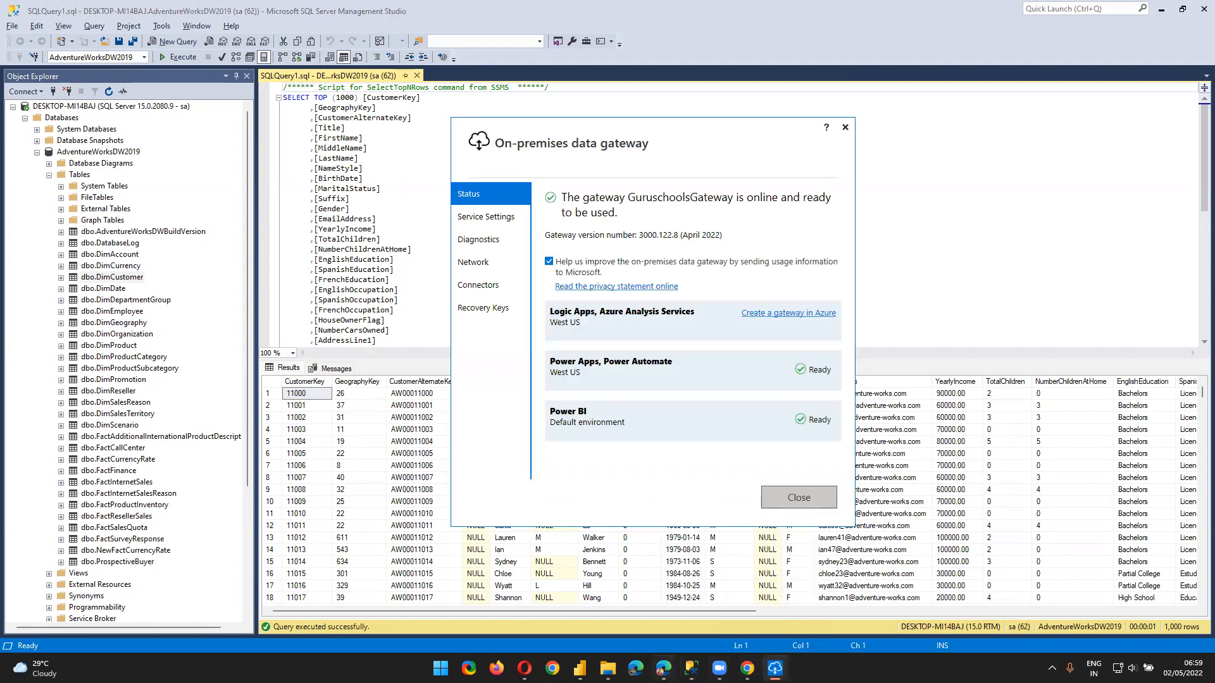
pyautogui.click(523, 668)
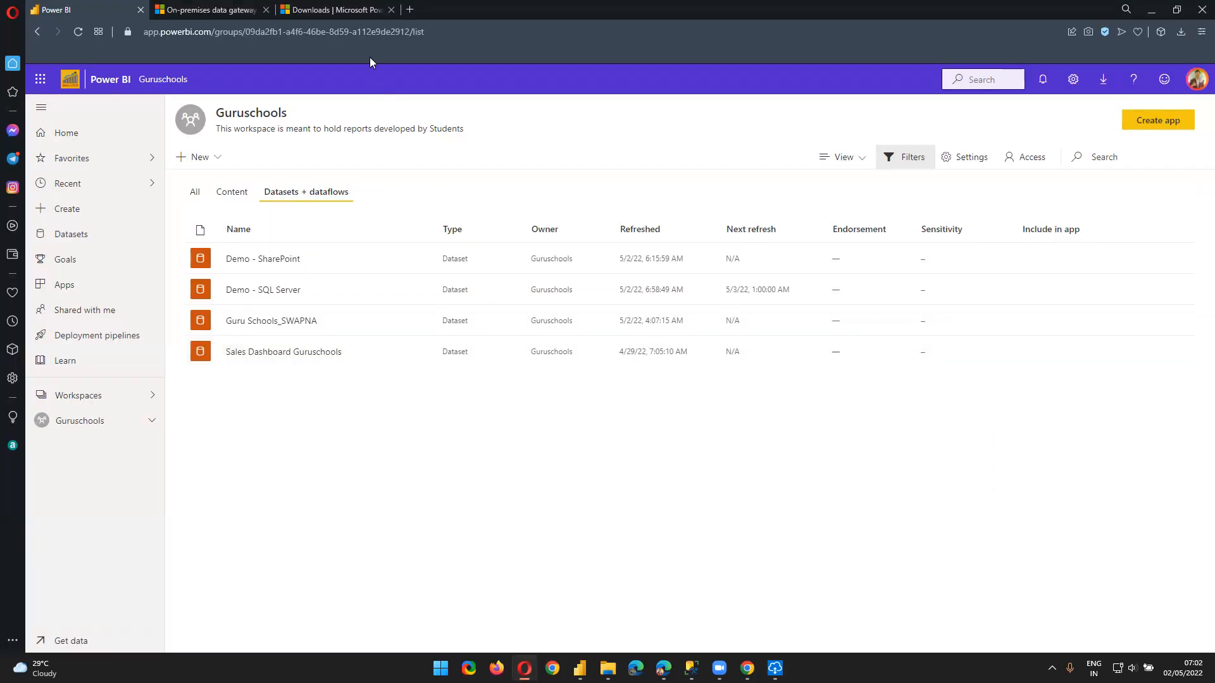
# Bring up the on-premises data gateway article and scroll to its 'How the gateway works' diagram
pyautogui.click(330, 10)
pyautogui.click(209, 9)
pyautogui.scroll(-3, 534, 264)
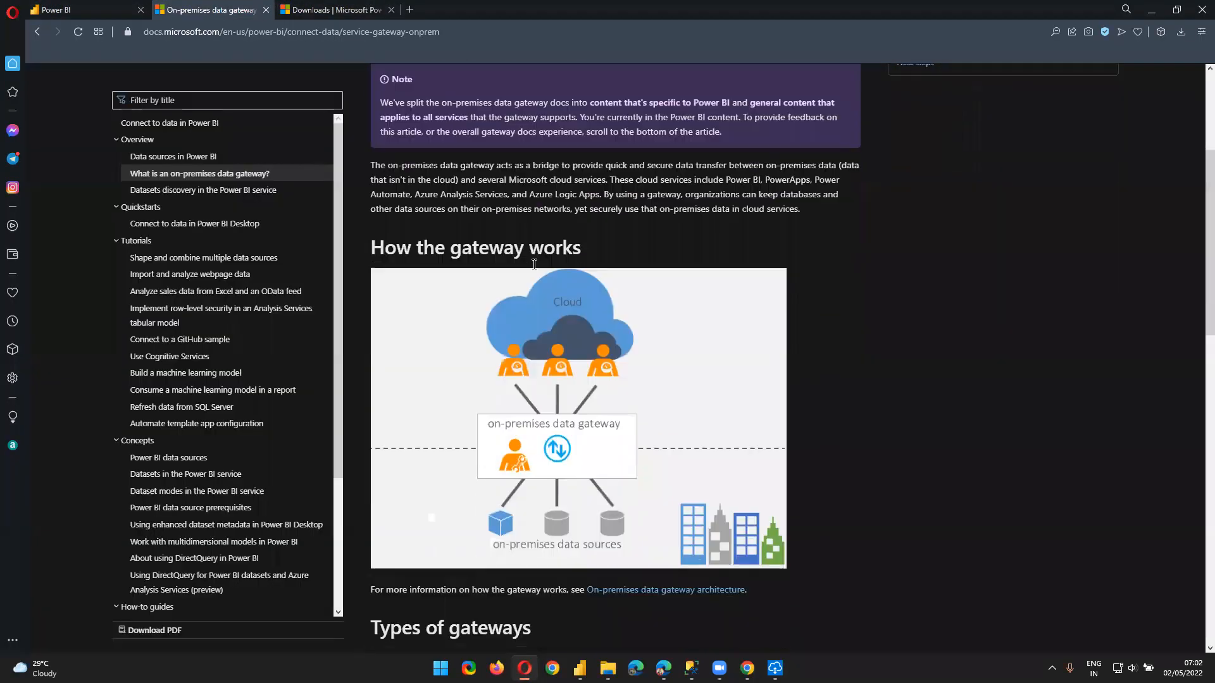
pyautogui.scroll(-1, 534, 264)
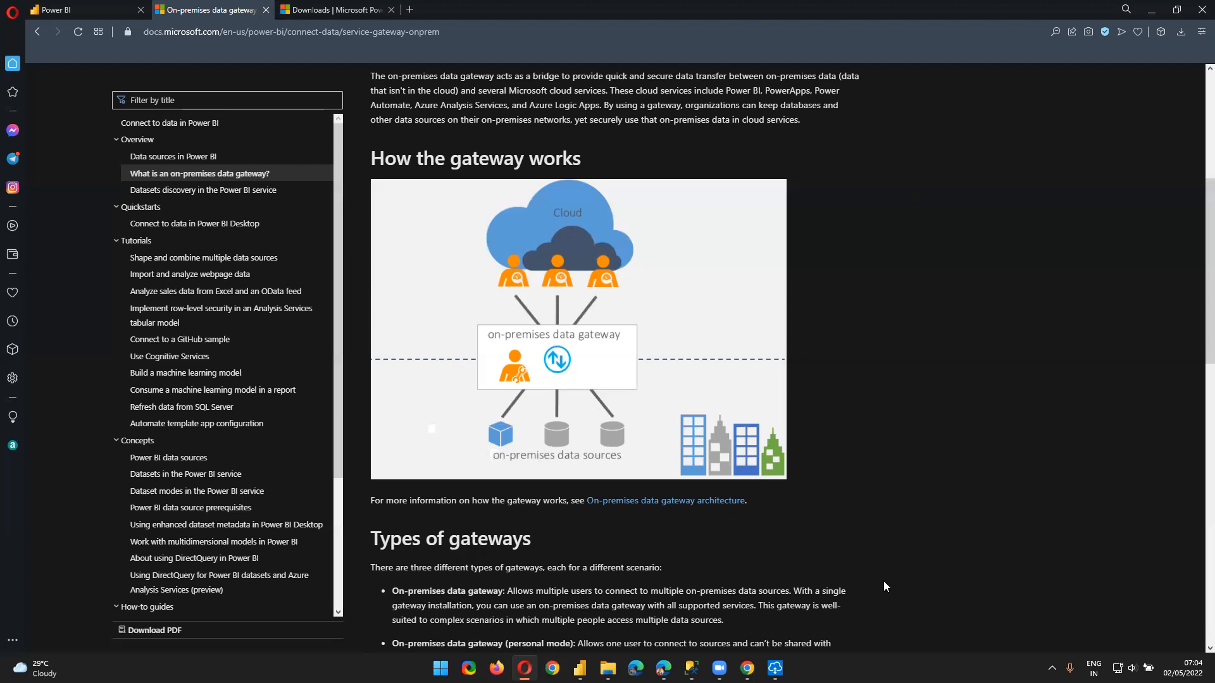
# Back in the Power BI workspace, open Manage gateways and expand both clusters, including GuruschoolsGateway
pyautogui.click(524, 667)
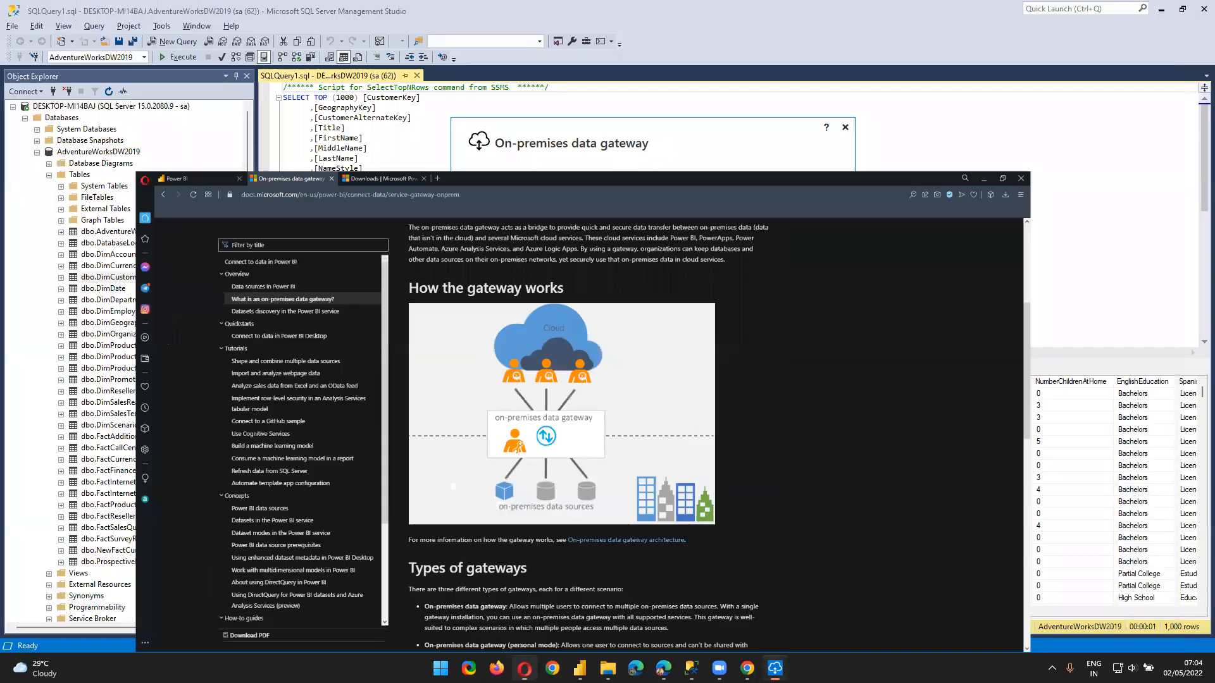
pyautogui.click(524, 667)
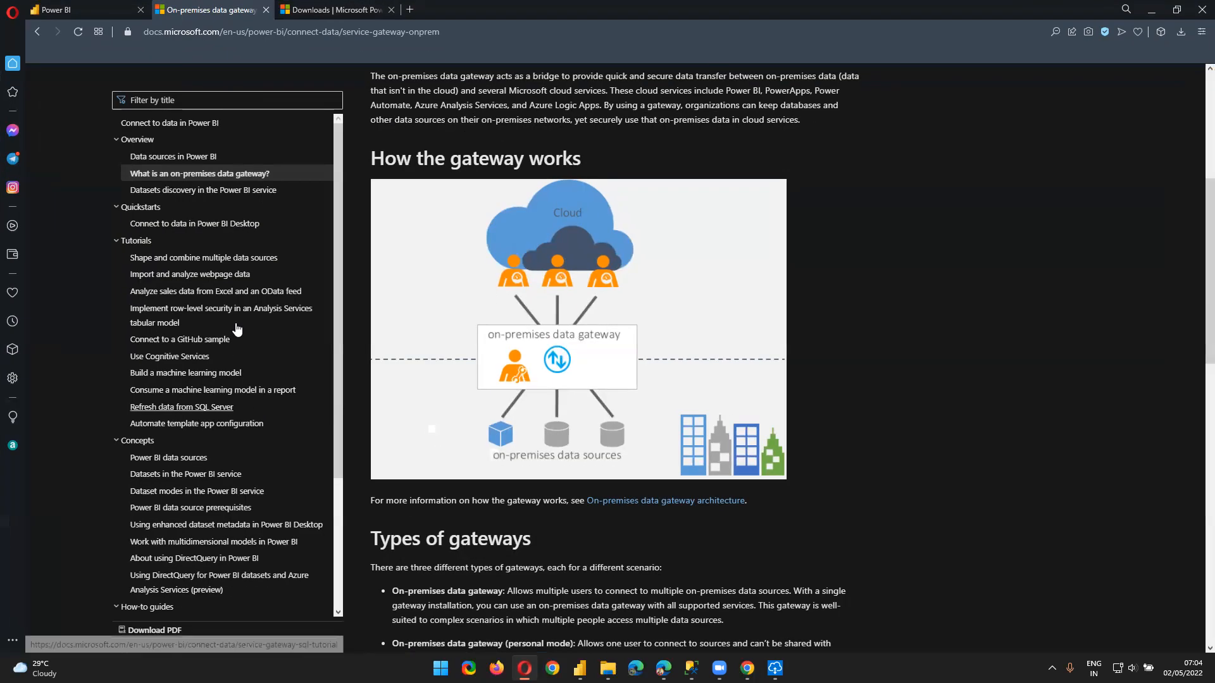
pyautogui.click(81, 9)
pyautogui.click(1071, 79)
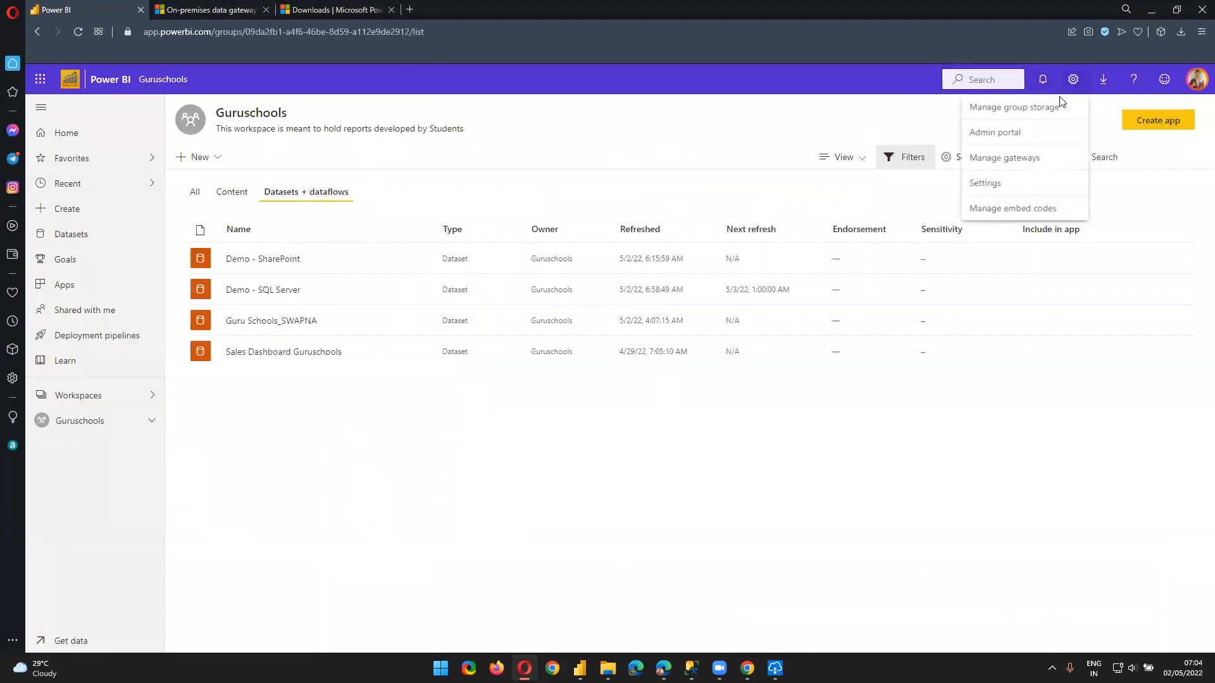
pyautogui.click(1025, 166)
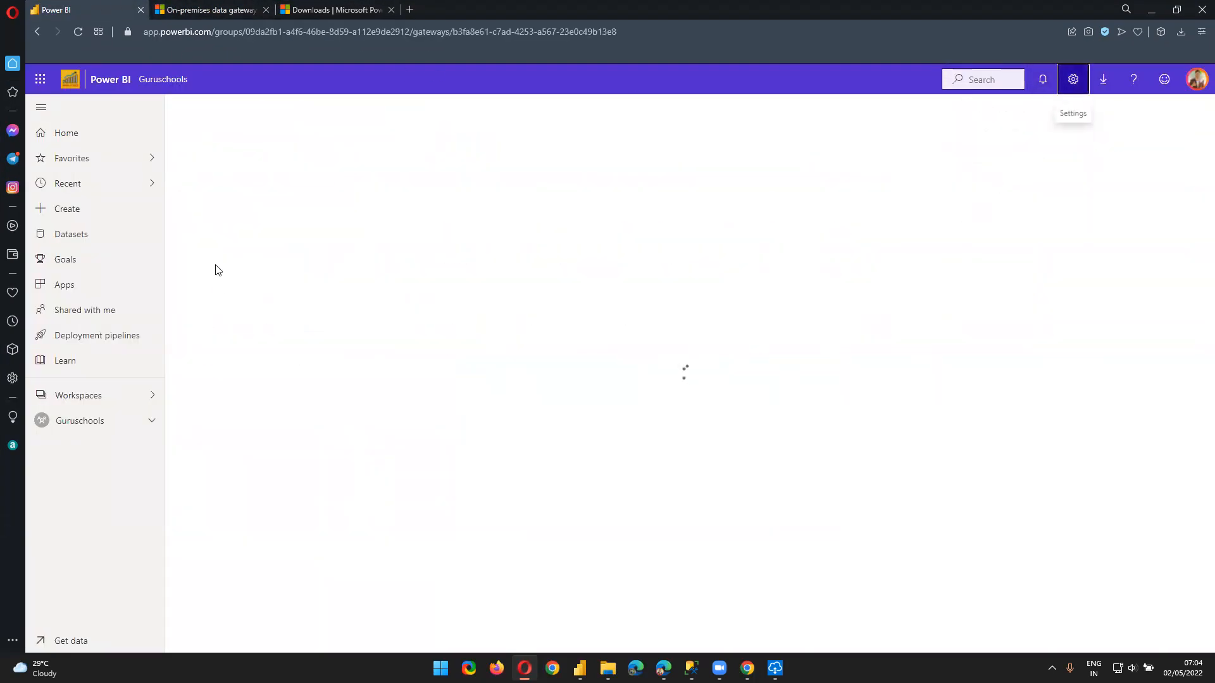
pyautogui.click(210, 183)
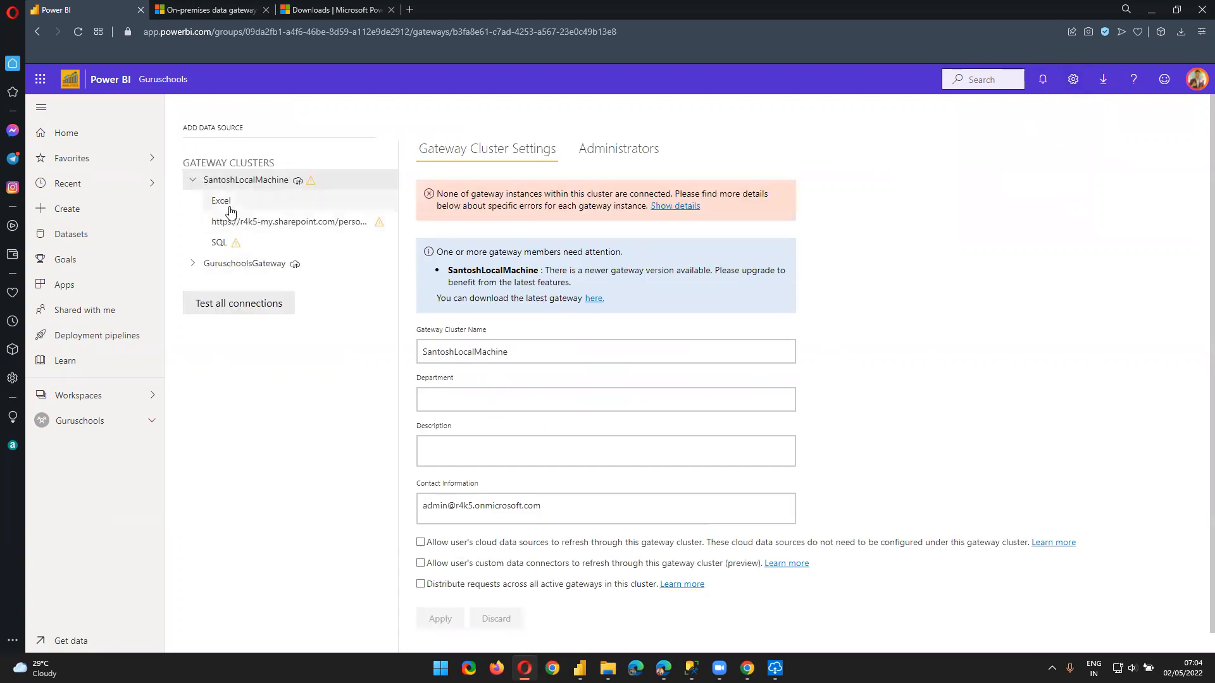
pyautogui.click(191, 265)
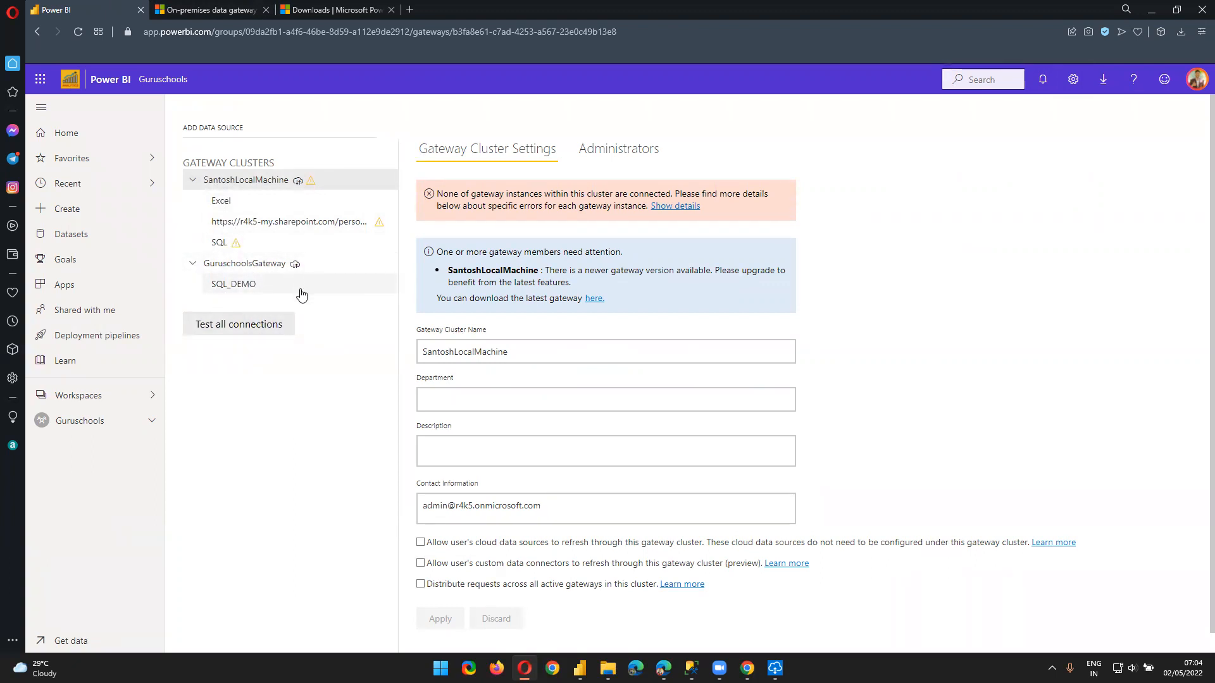
# Open the Excel data source's settings and highlight its full path and name
pyautogui.click(268, 206)
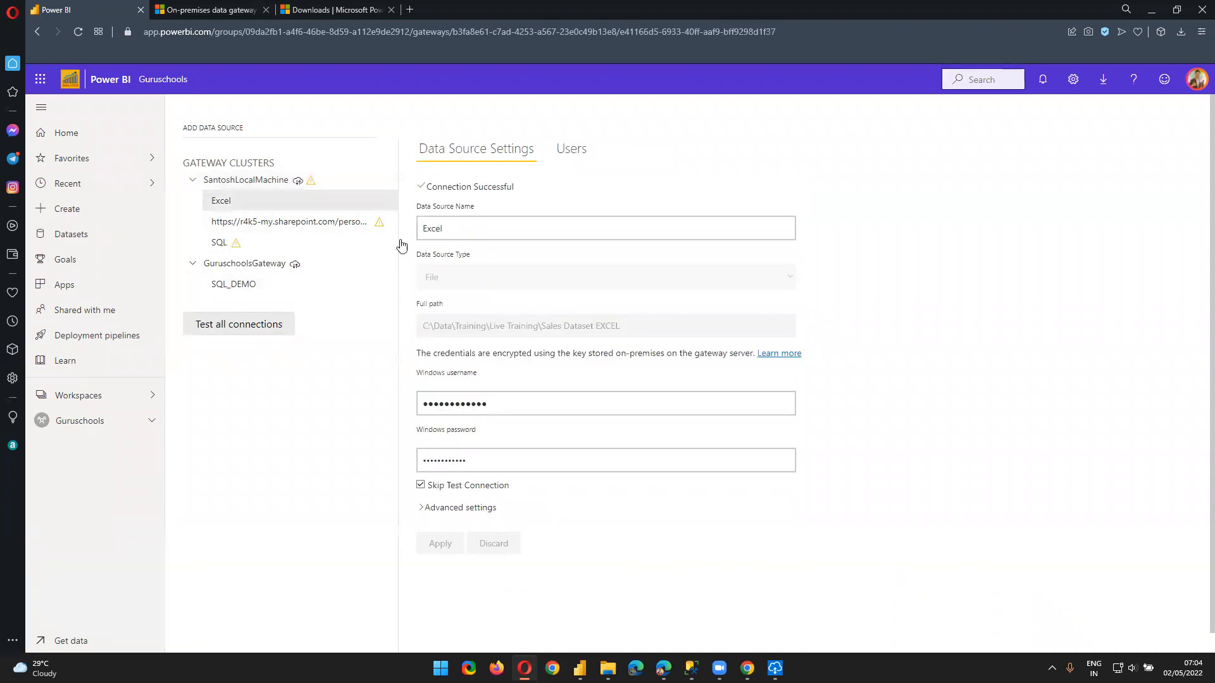
pyautogui.moveTo(428, 325); pyautogui.dragTo(576, 332)
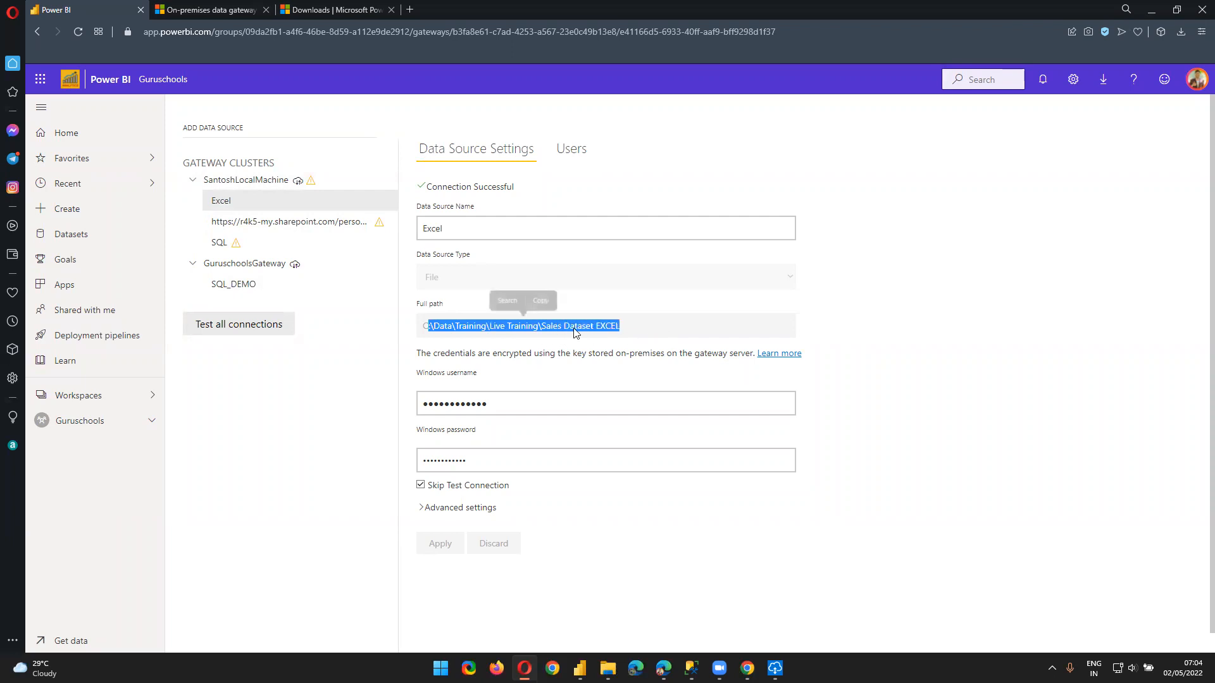
pyautogui.doubleClick(480, 235)
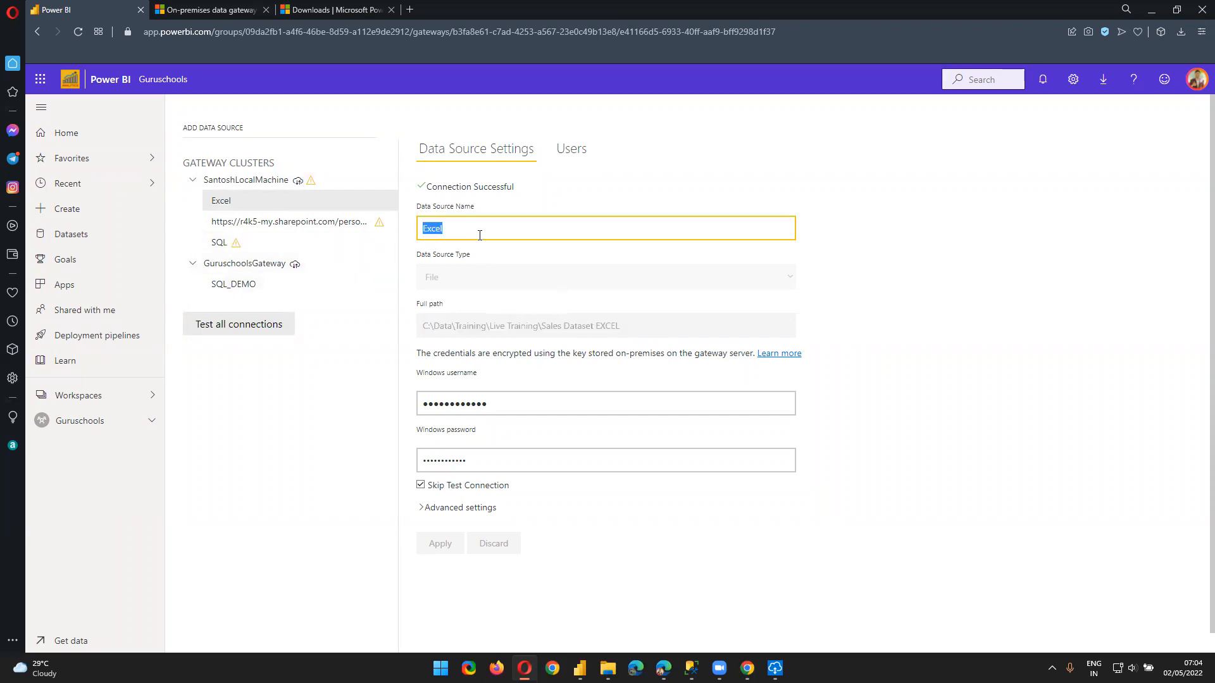
pyautogui.click(468, 284)
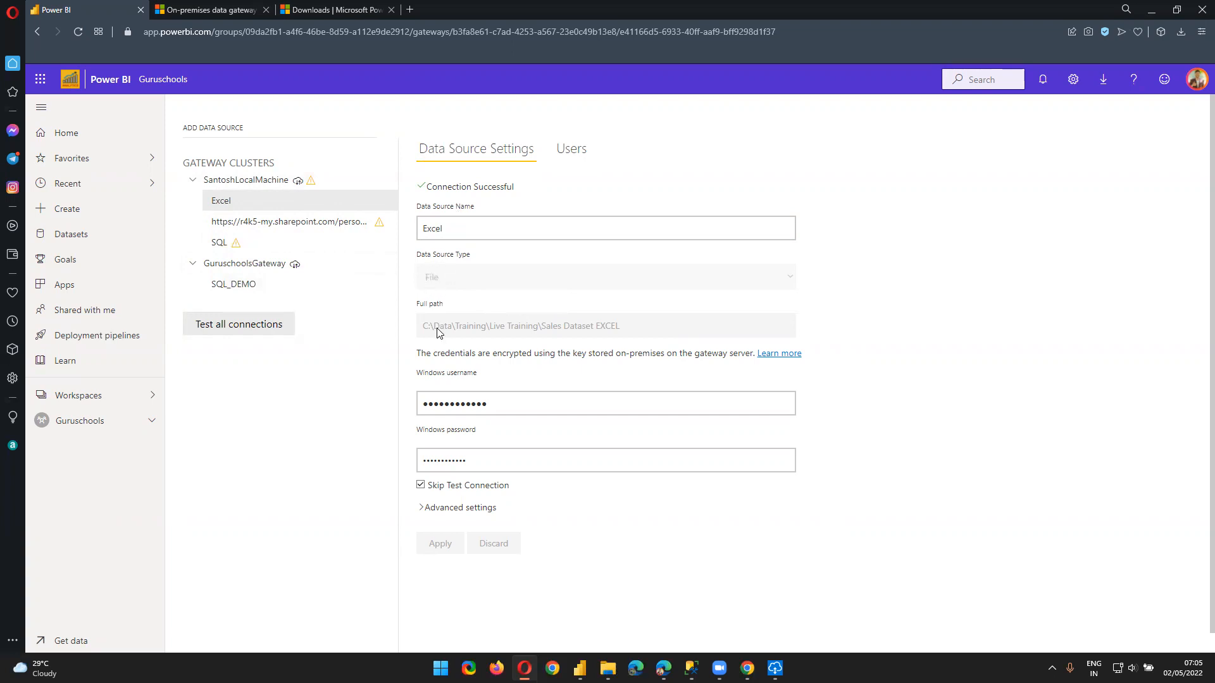
# Highlight parts of the path C:\Data\Training\Live Training\Sales Dataset EXCEL, then leave the browser
pyautogui.moveTo(426, 331); pyautogui.dragTo(629, 341)
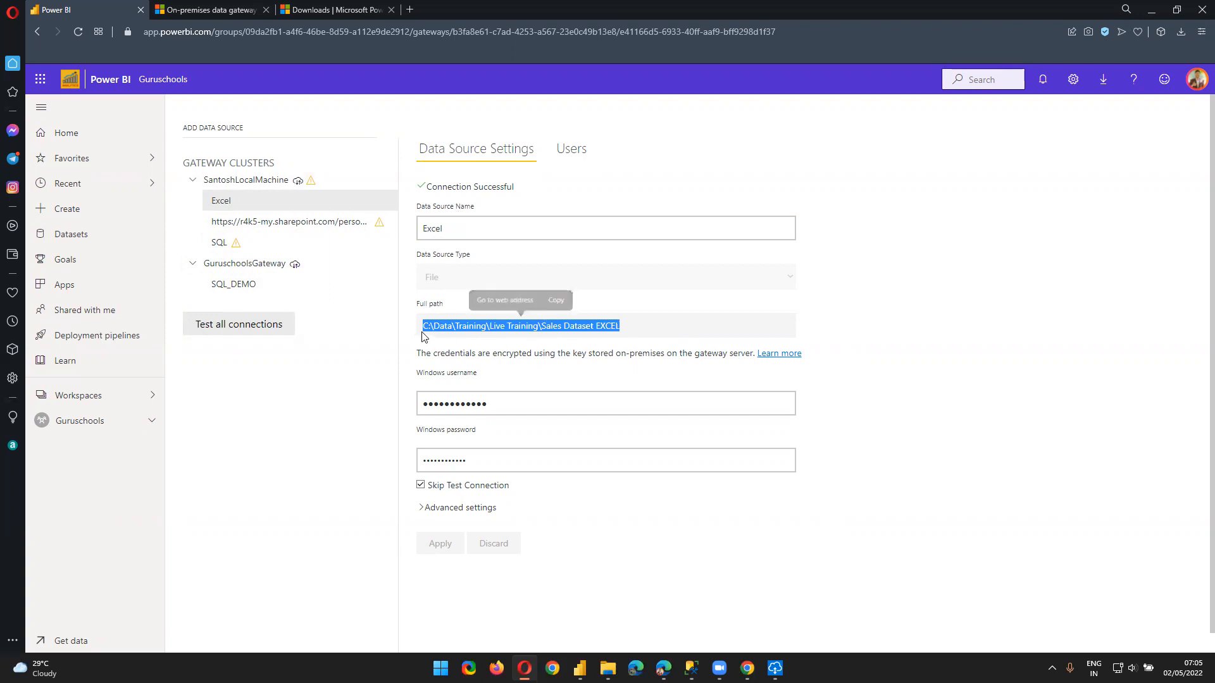
pyautogui.click(426, 340)
pyautogui.doubleClick(425, 327)
pyautogui.moveTo(434, 327); pyautogui.dragTo(455, 329)
pyautogui.click(627, 324)
pyautogui.moveTo(628, 324); pyautogui.dragTo(404, 335)
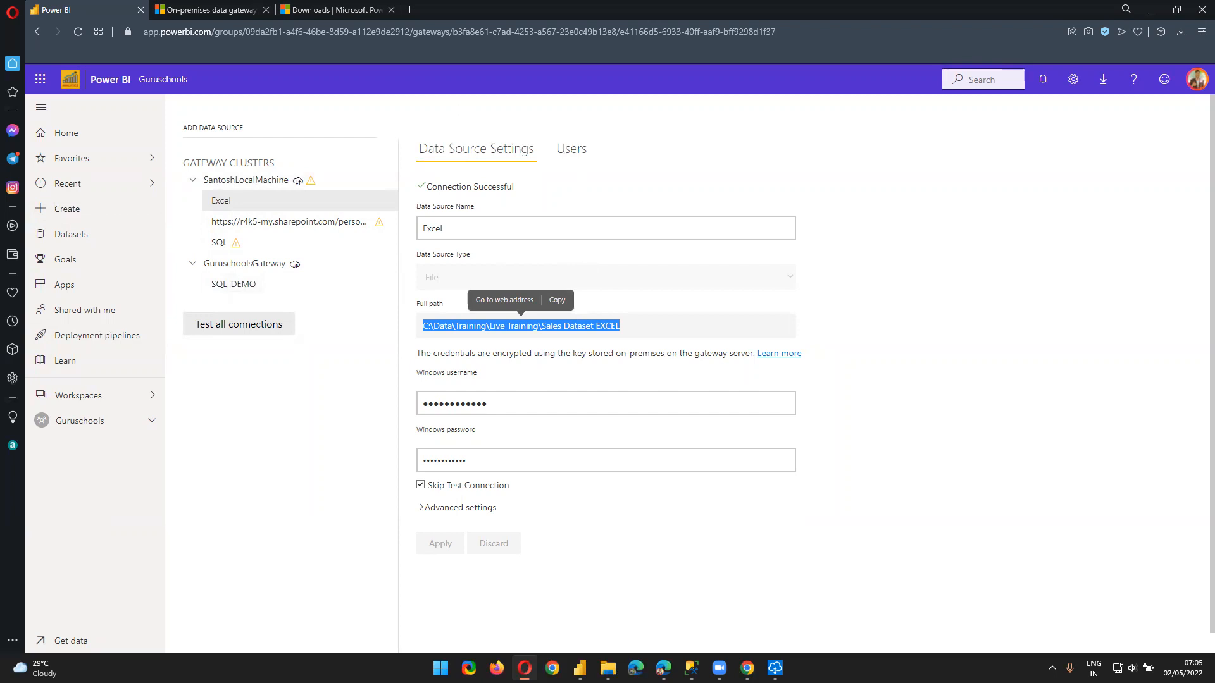
pyautogui.press('super+e')
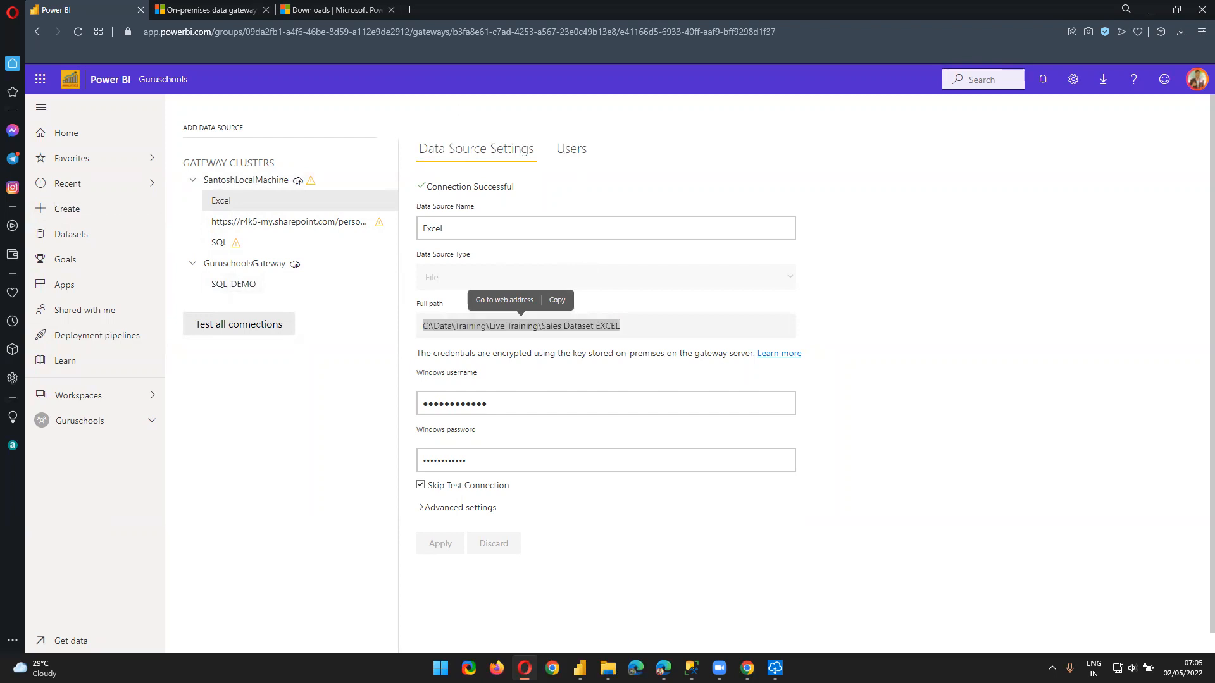